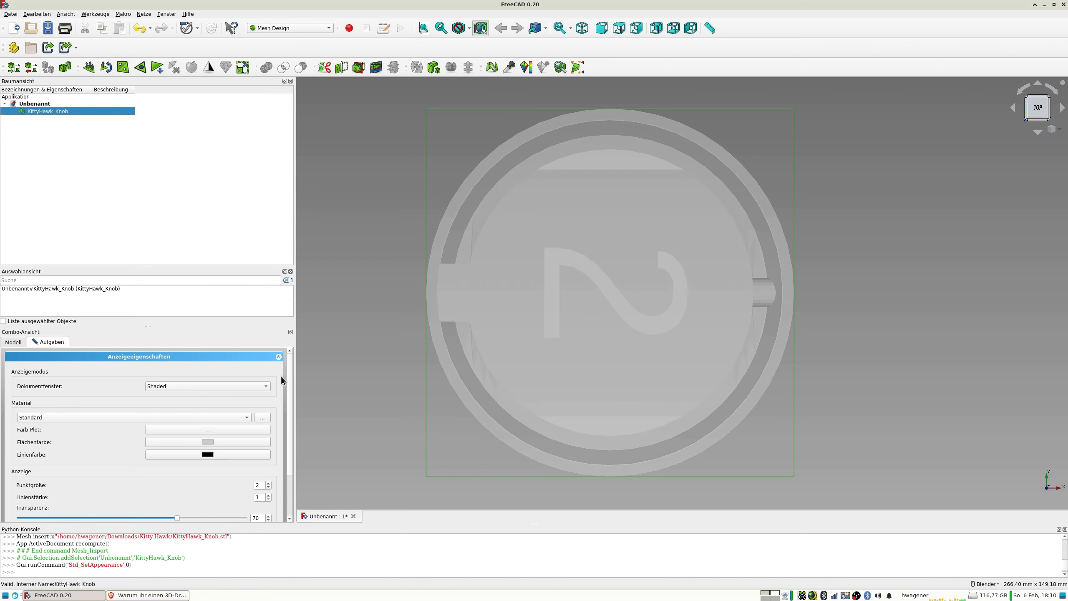
Examine the semi-transparent knob mesh from the front and from tilted angles to understand its outer profile and inner cavity.
click(320, 286)
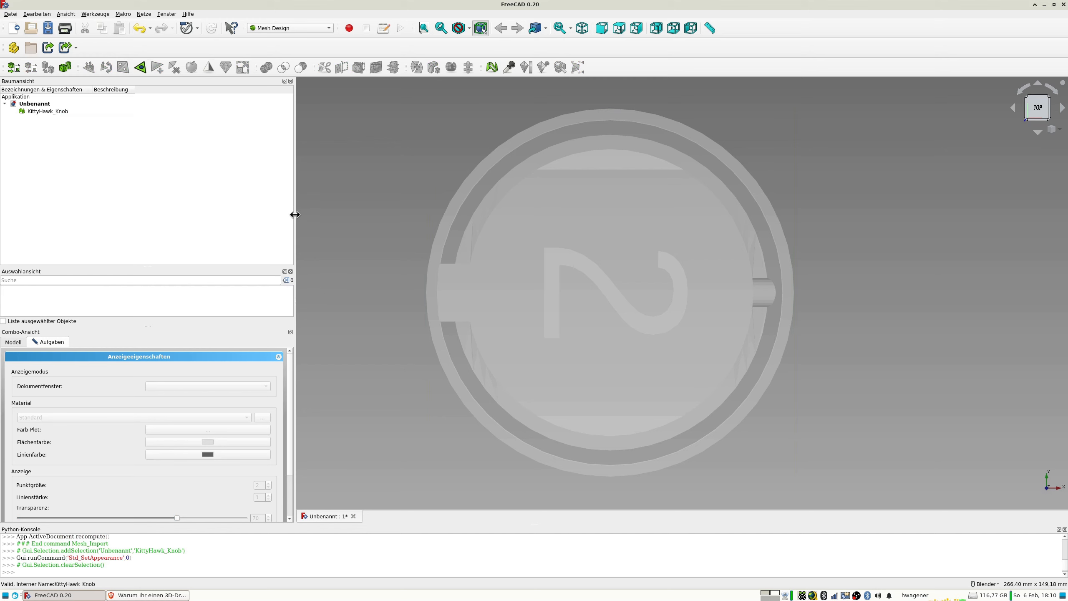
key(1)
scroll(687, 203, down, 5)
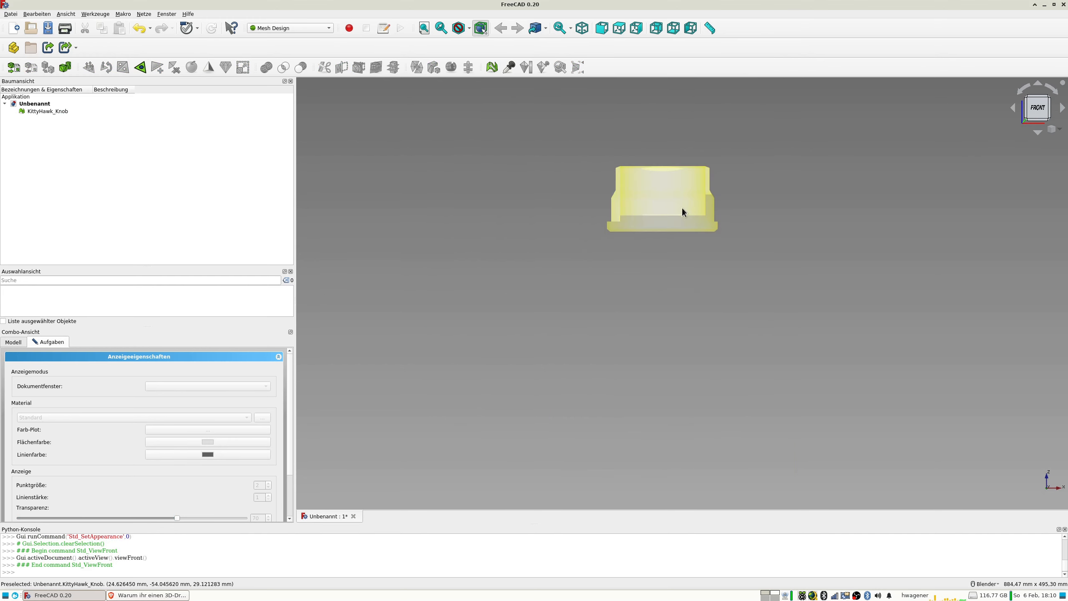
scroll(646, 232, up, 2)
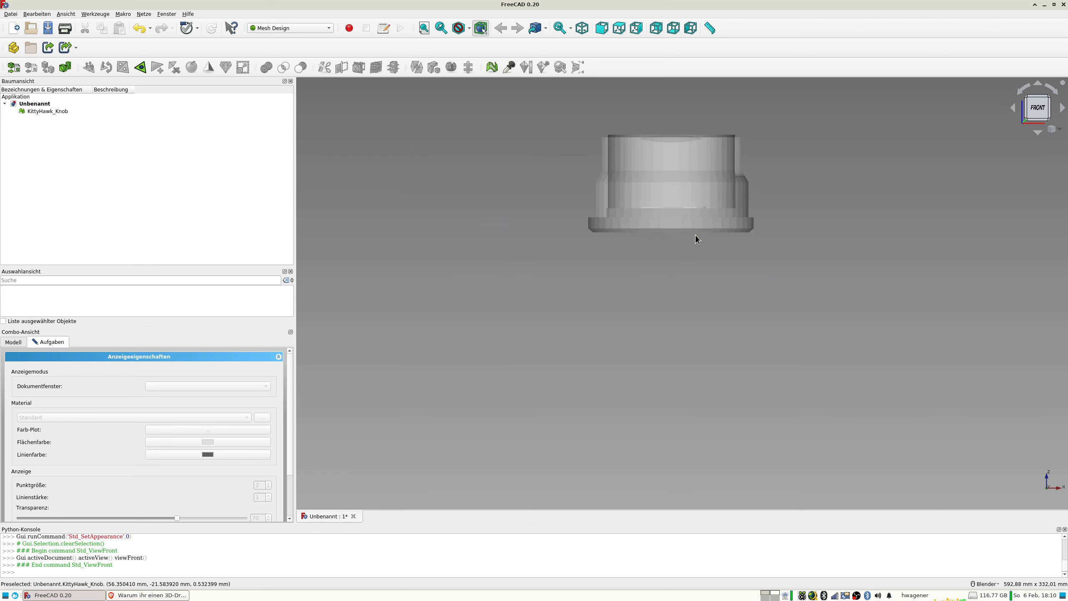
shift+middle_drag(676, 240, 584, 343)
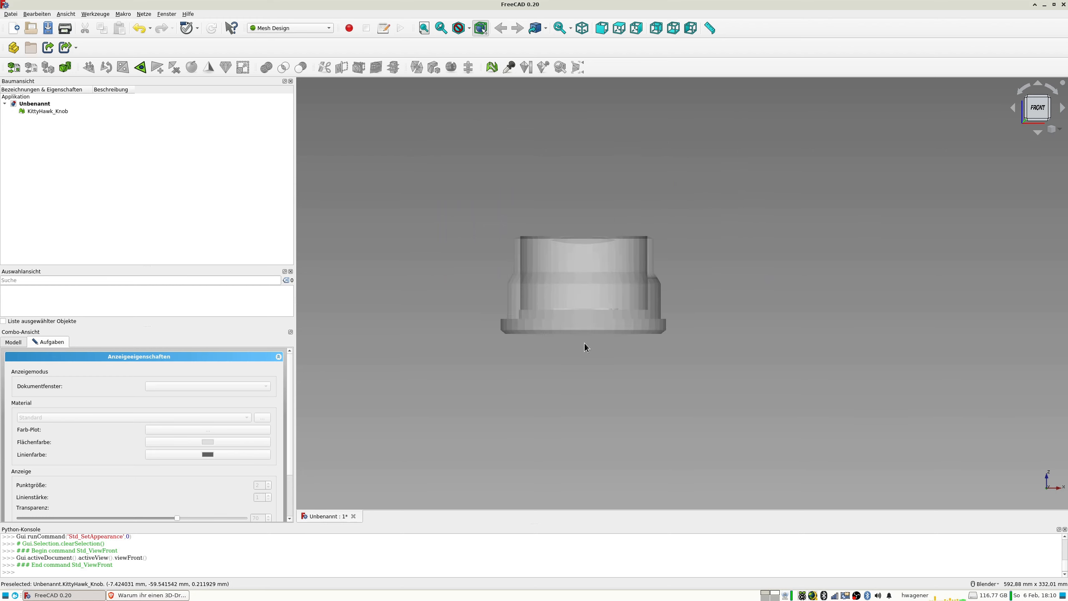
scroll(584, 343, up, 2)
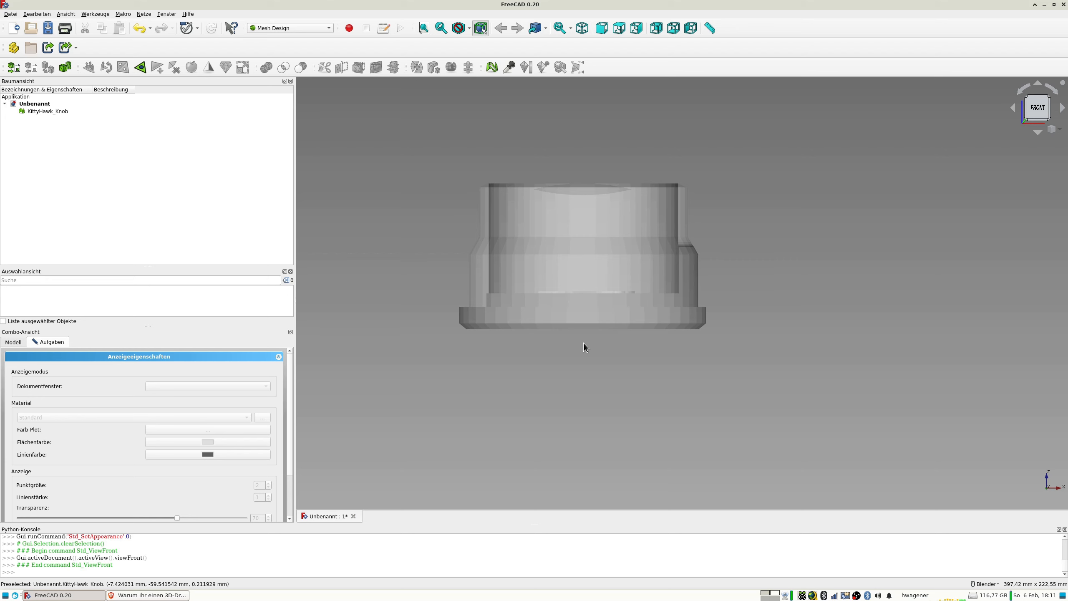
mouse_move(372, 285)
middle_down()
mouse_move(434, 312)
mouse_move(364, 294)
middle_up()
key(1)
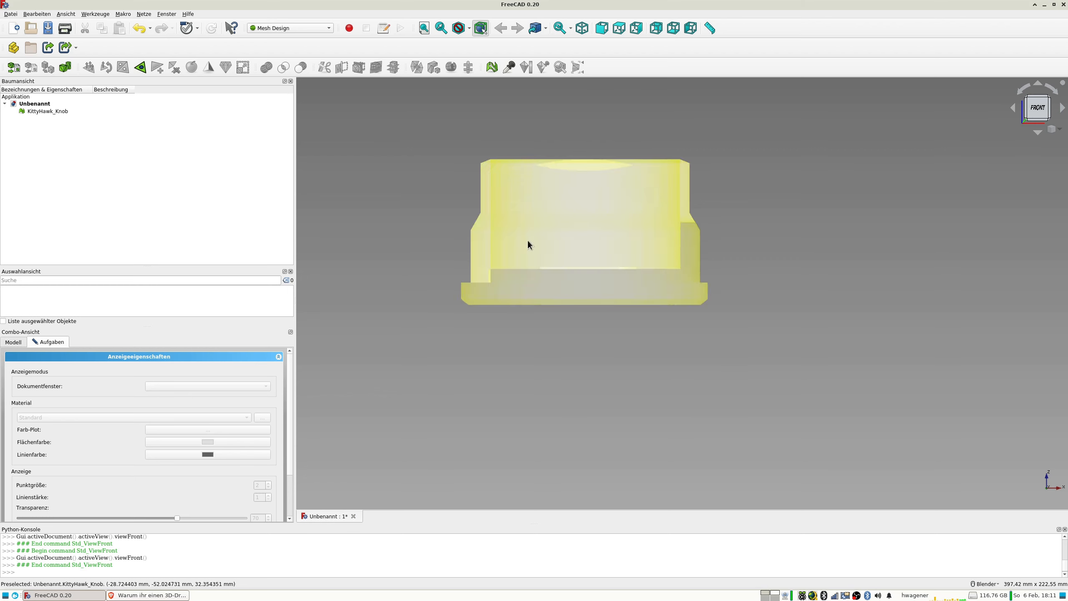
middle_drag(530, 243, 629, 274)
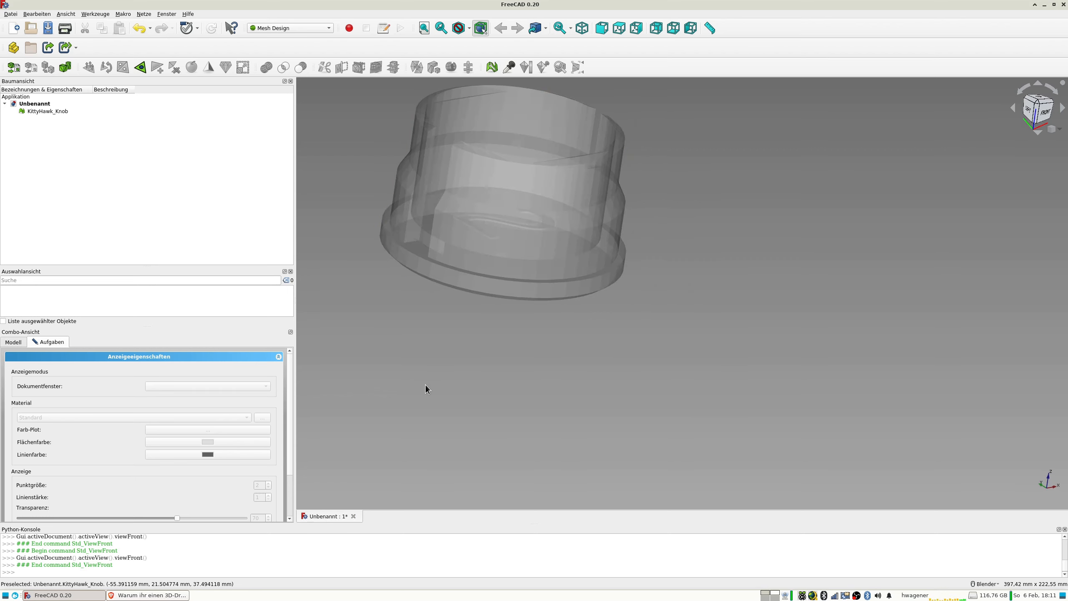
middle_drag(403, 320, 456, 424)
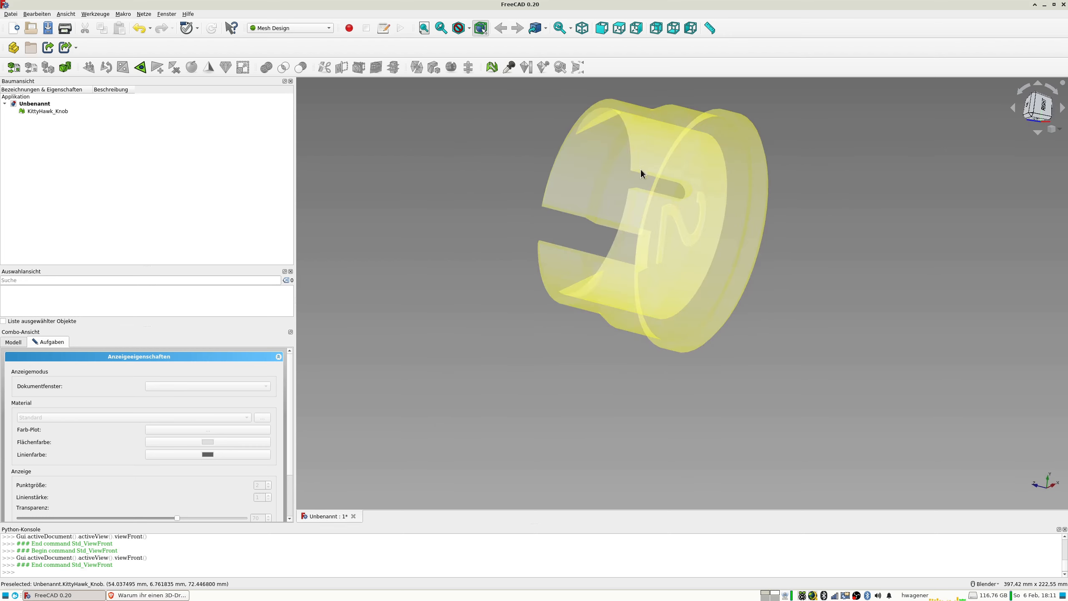
key(1)
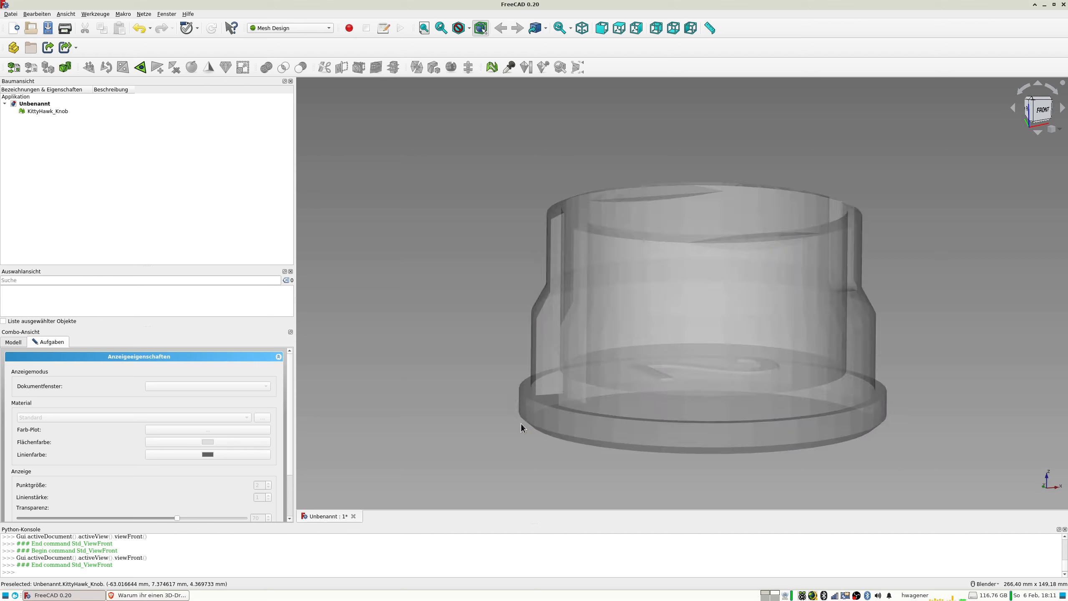
scroll(526, 420, down, 4)
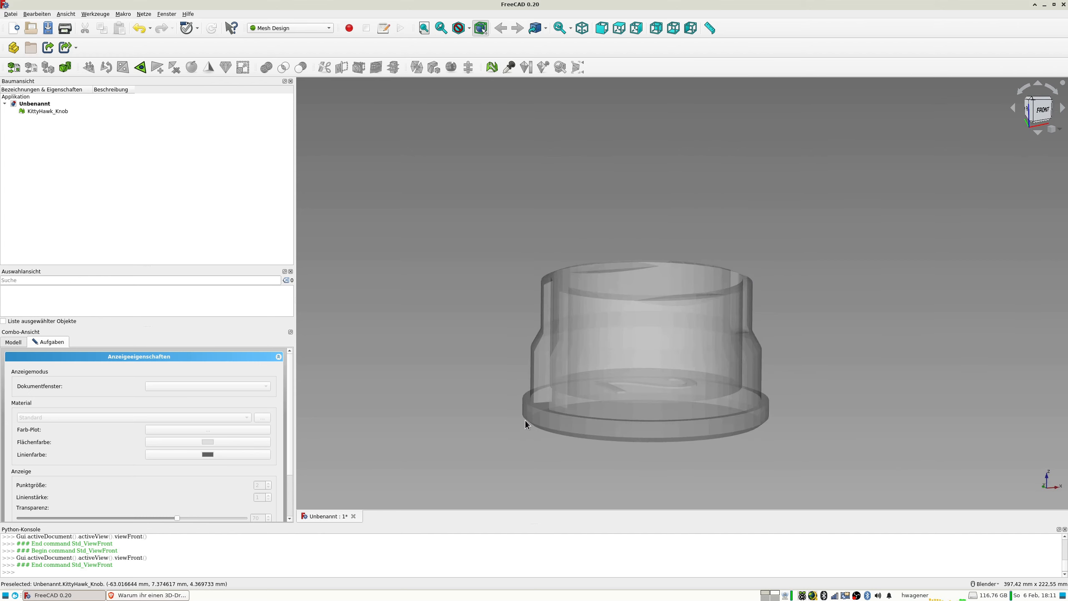
key(1)
scroll(616, 411, up, 2)
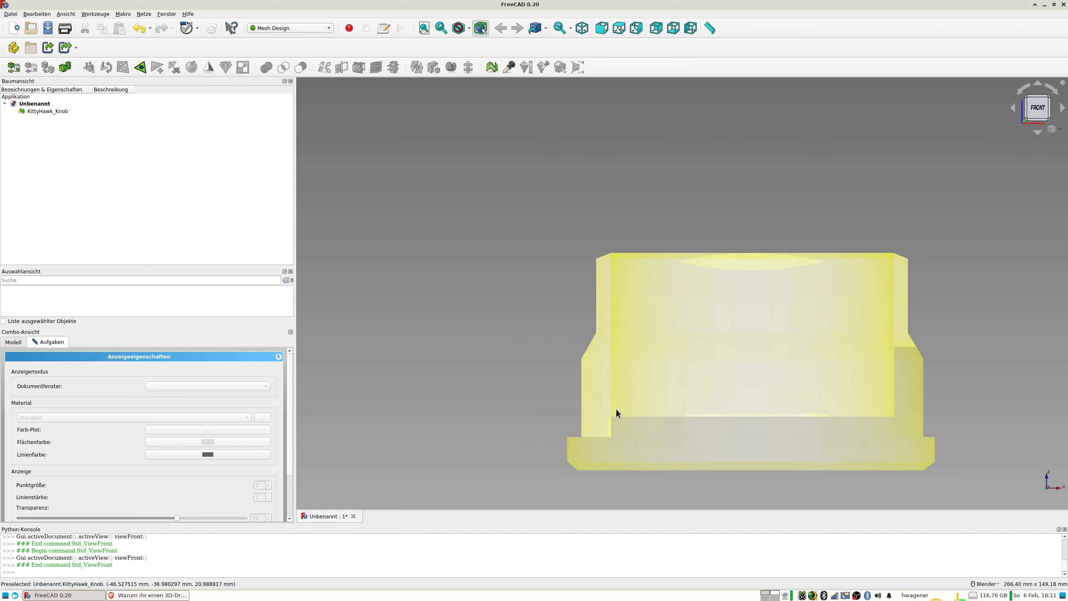
middle_drag(628, 449, 700, 464)
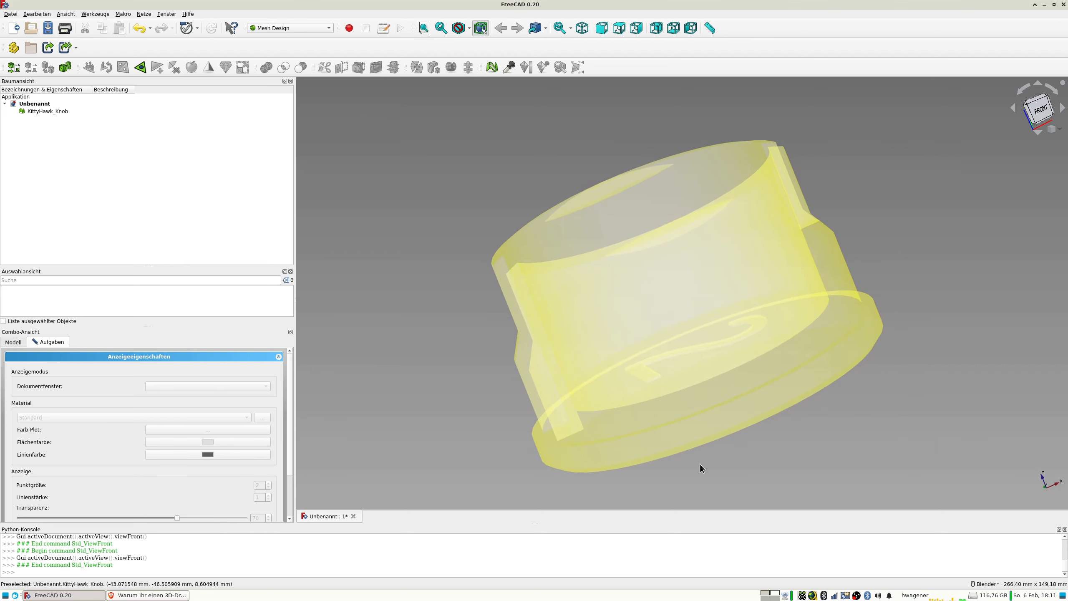
scroll(542, 349, down, 4)
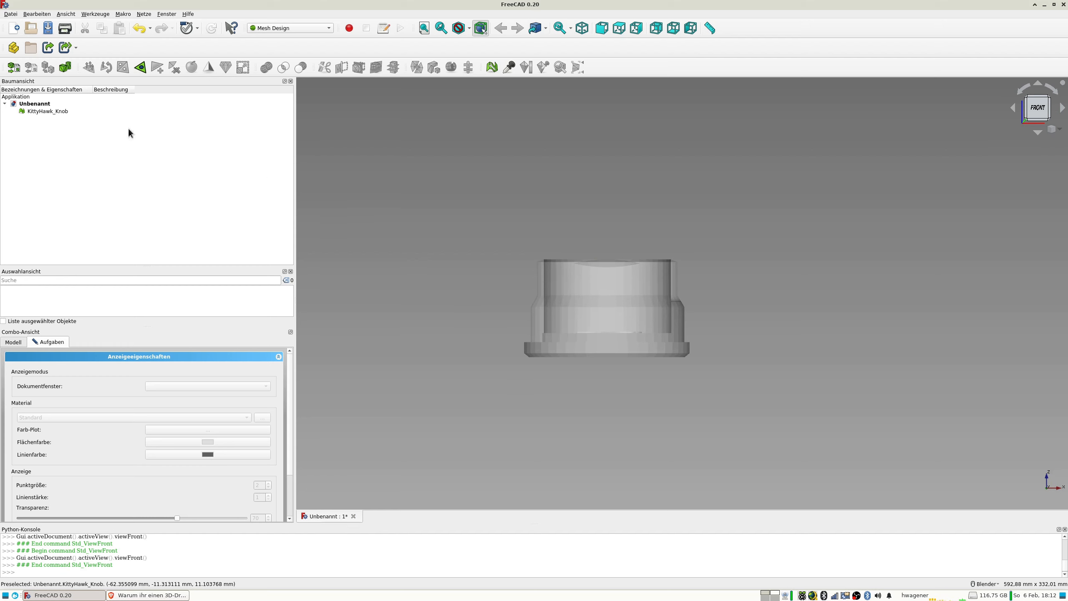
Switch to the Part Design workbench and create a new body's sketch on the XZ plane, closing the open display properties dialog.
click(278, 27)
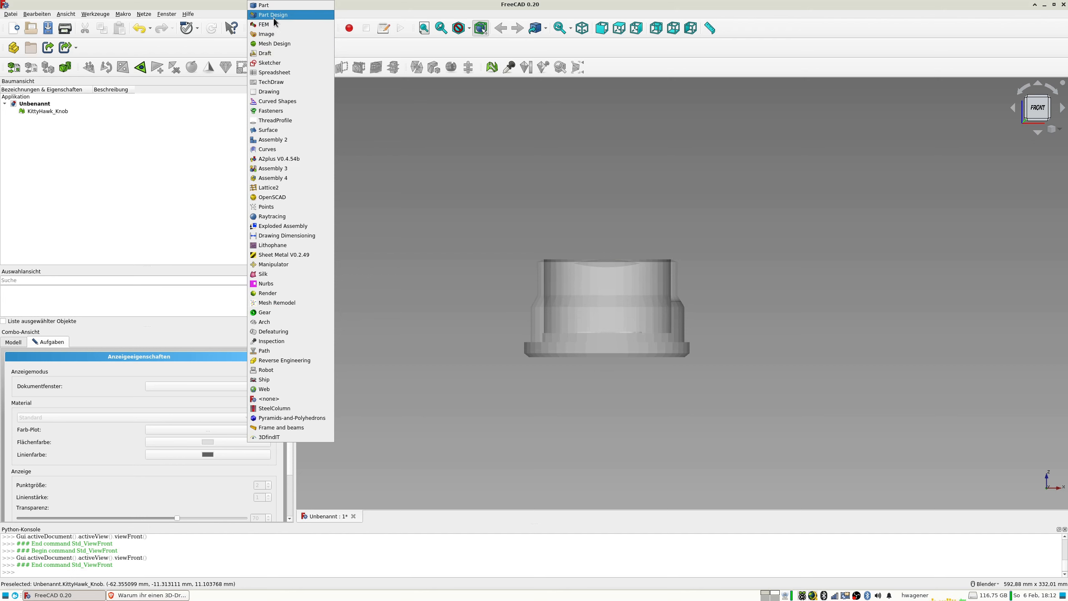
click(271, 16)
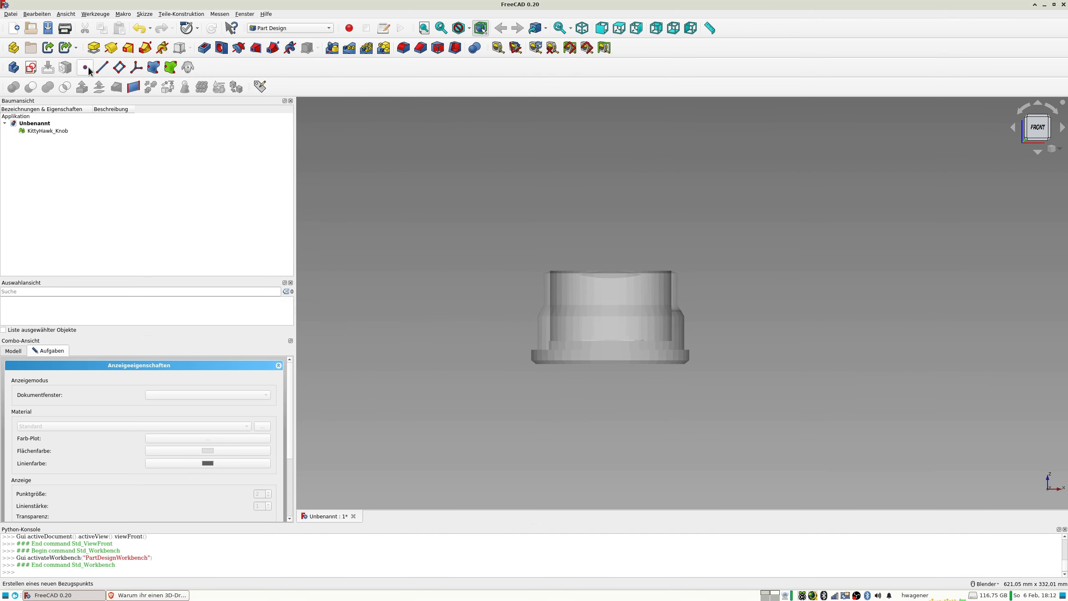
click(31, 67)
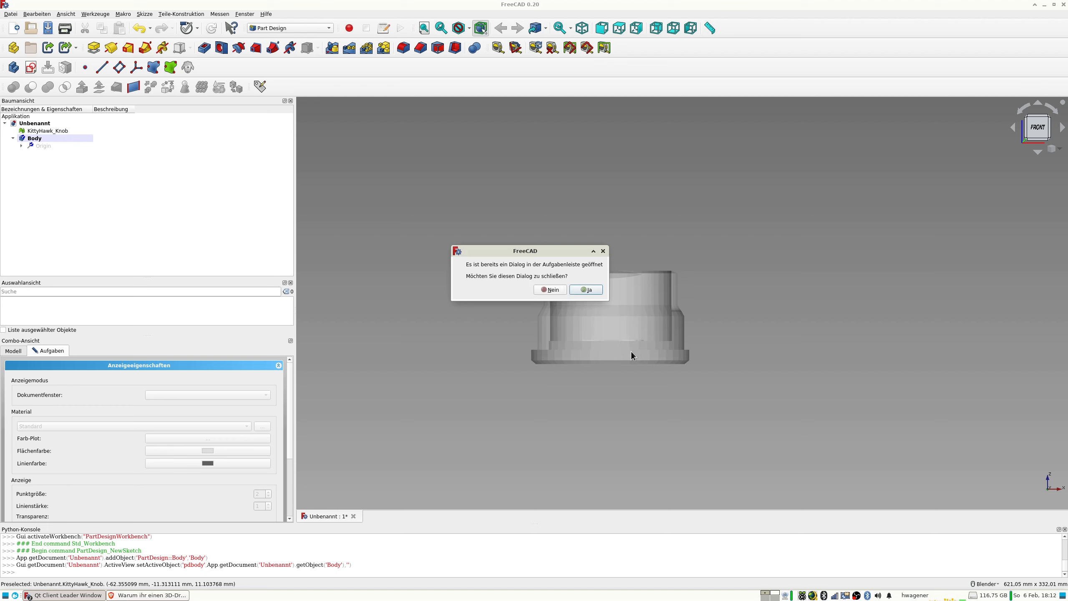
click(591, 289)
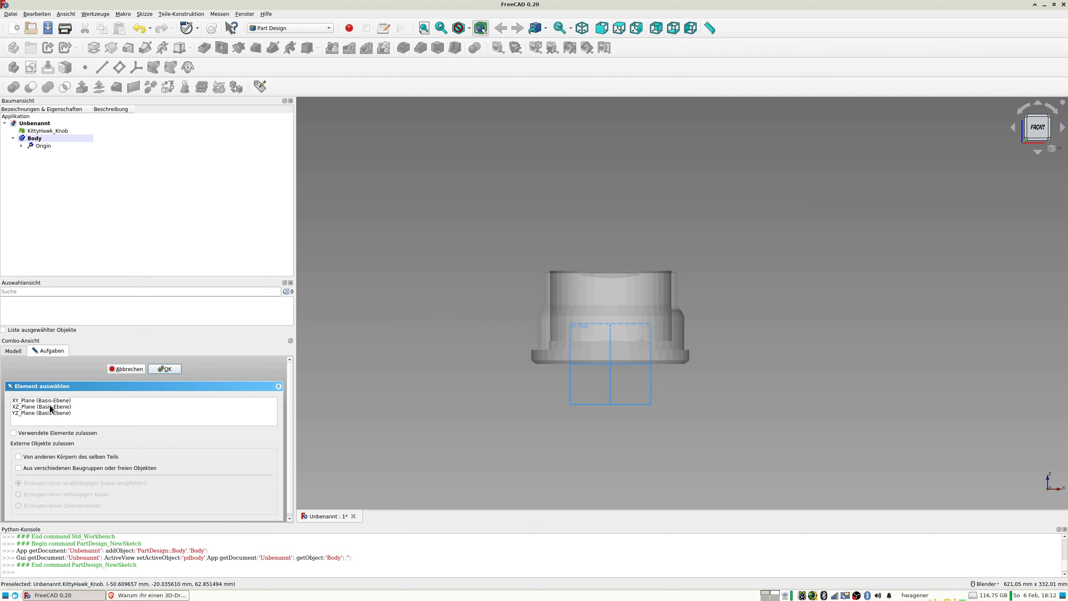
click(27, 406)
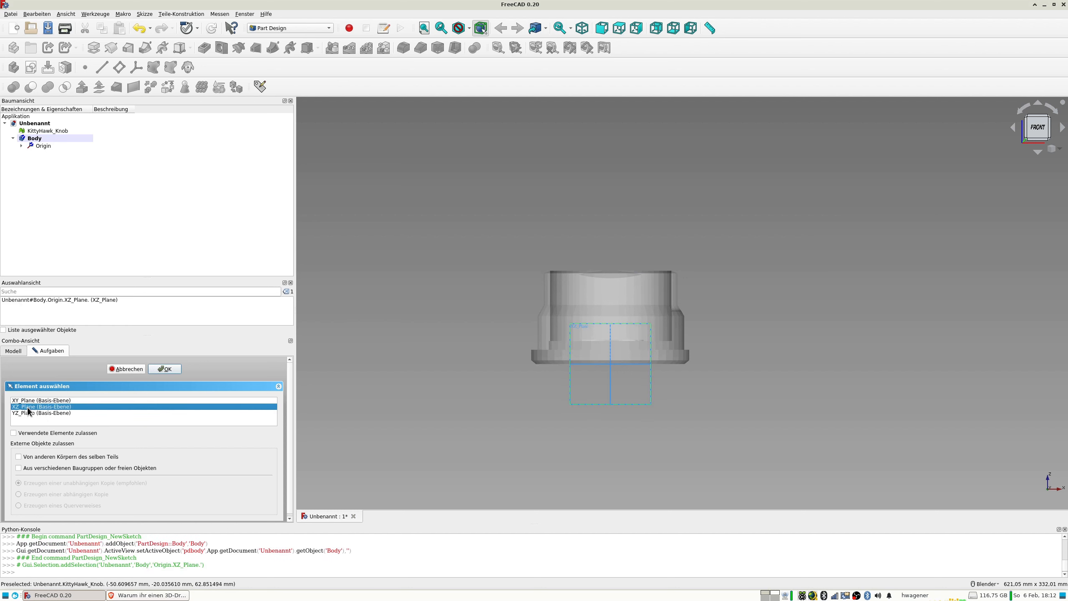
click(168, 368)
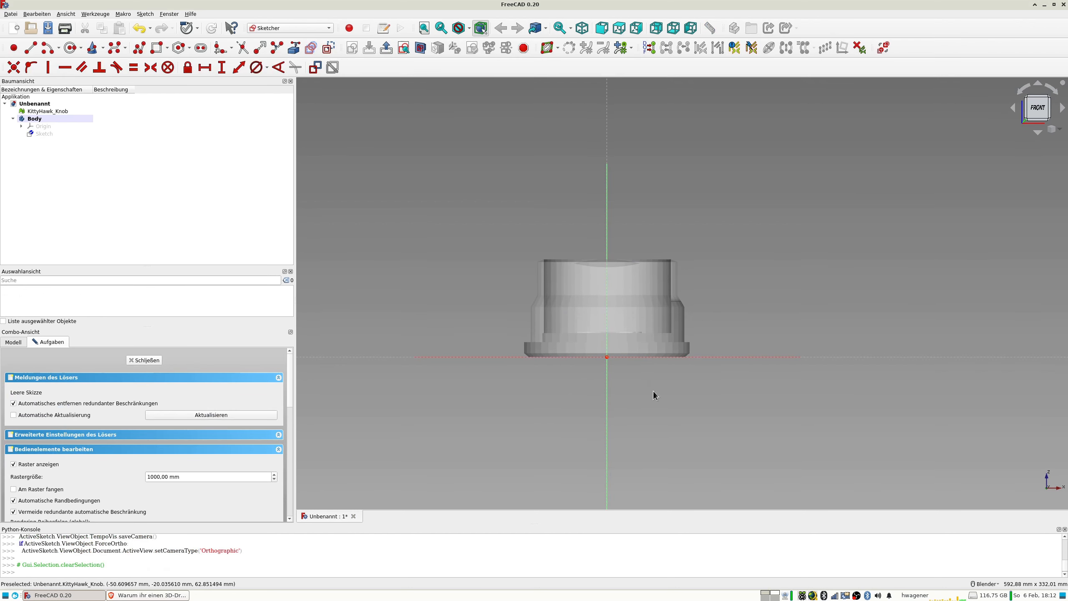
Starting at the origin, trace the left half's base with a polyline: about 59 mm bottom edge, small chamfer, vertical flange side and inward ledge.
scroll(628, 410, up, 4)
shift+middle_drag(561, 325, 609, 458)
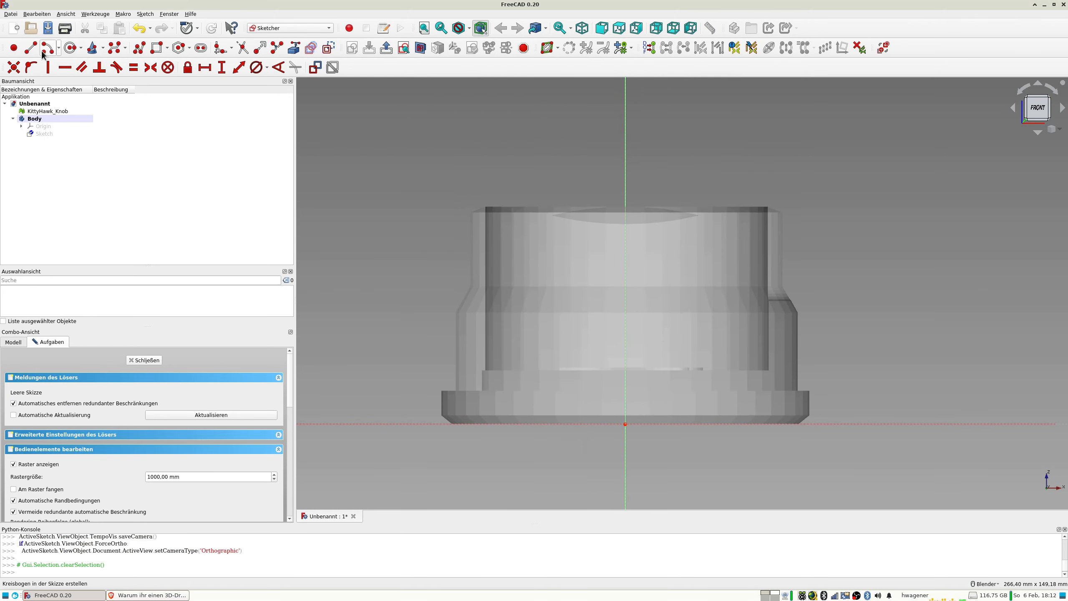
click(139, 47)
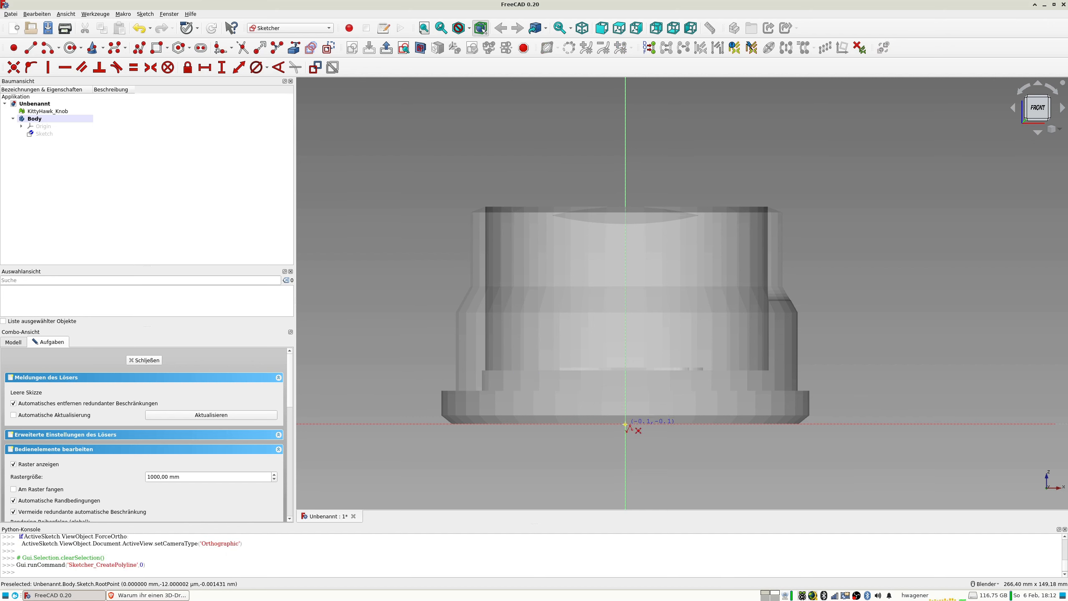
click(625, 424)
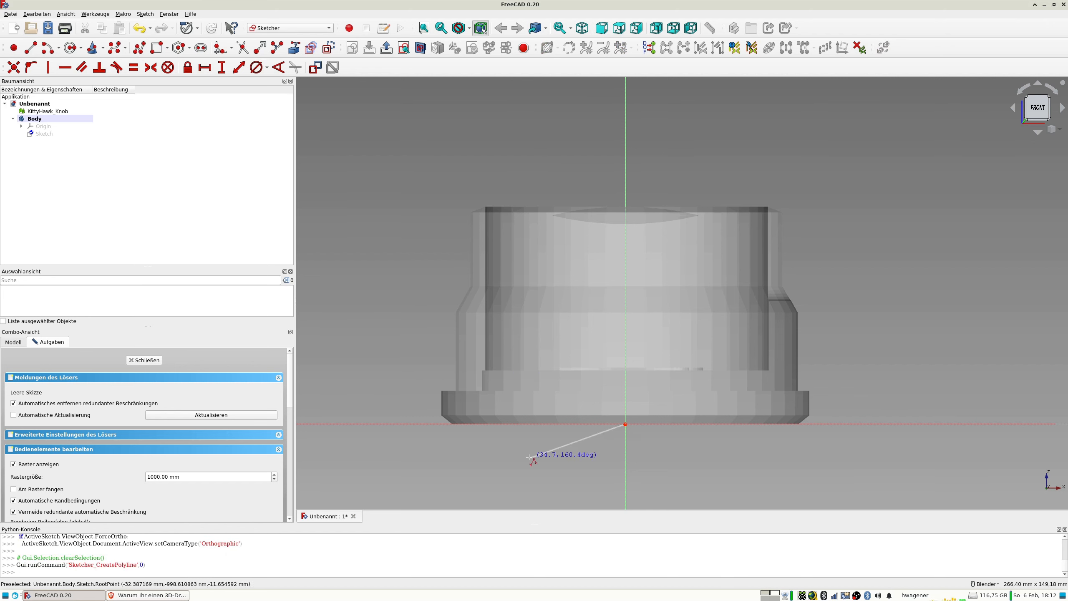
click(453, 424)
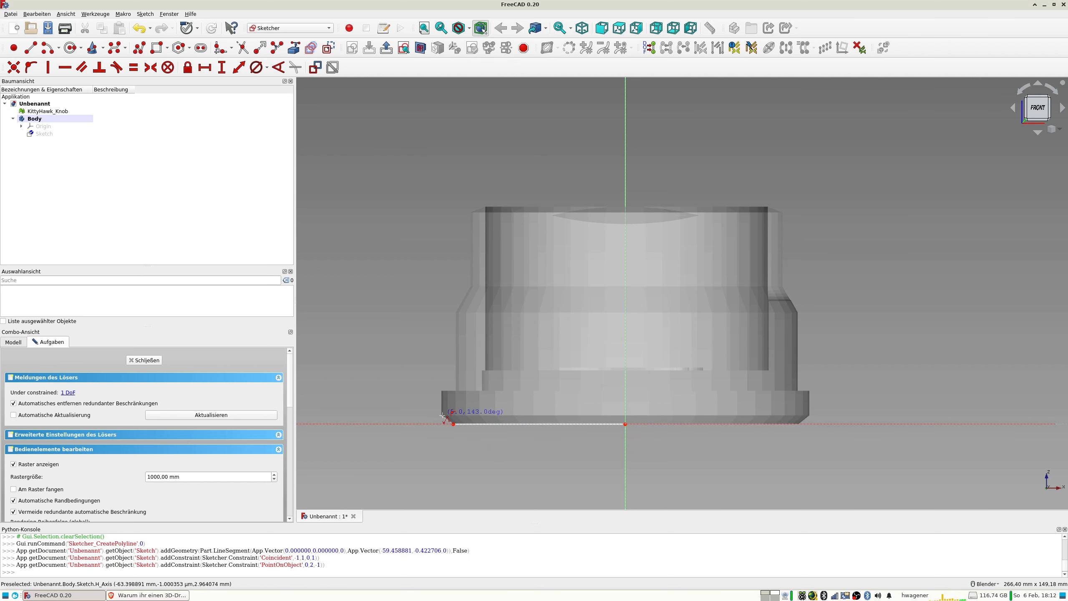
click(442, 415)
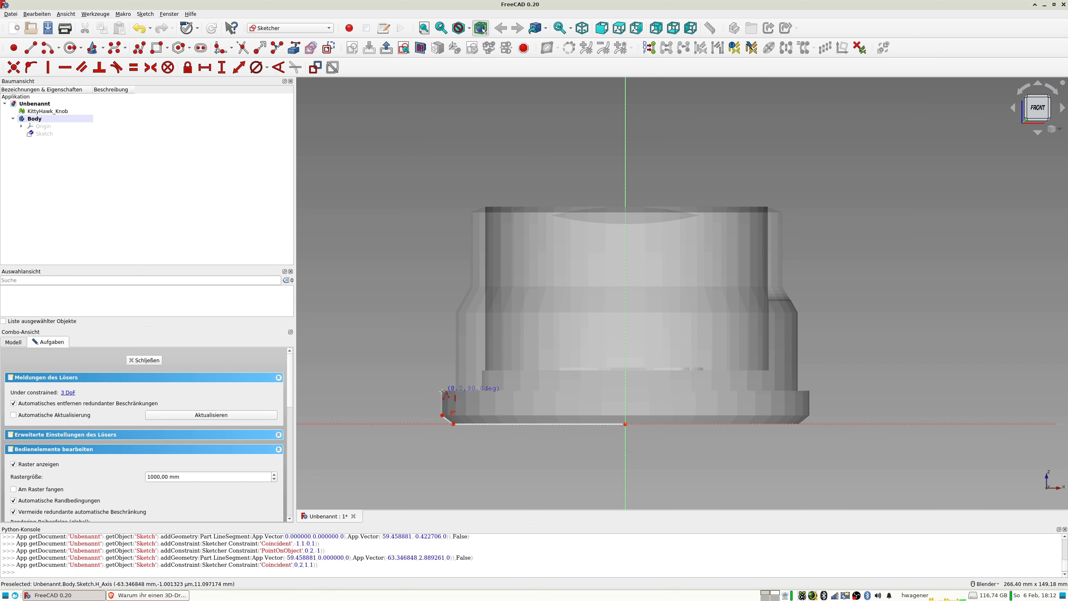
click(442, 391)
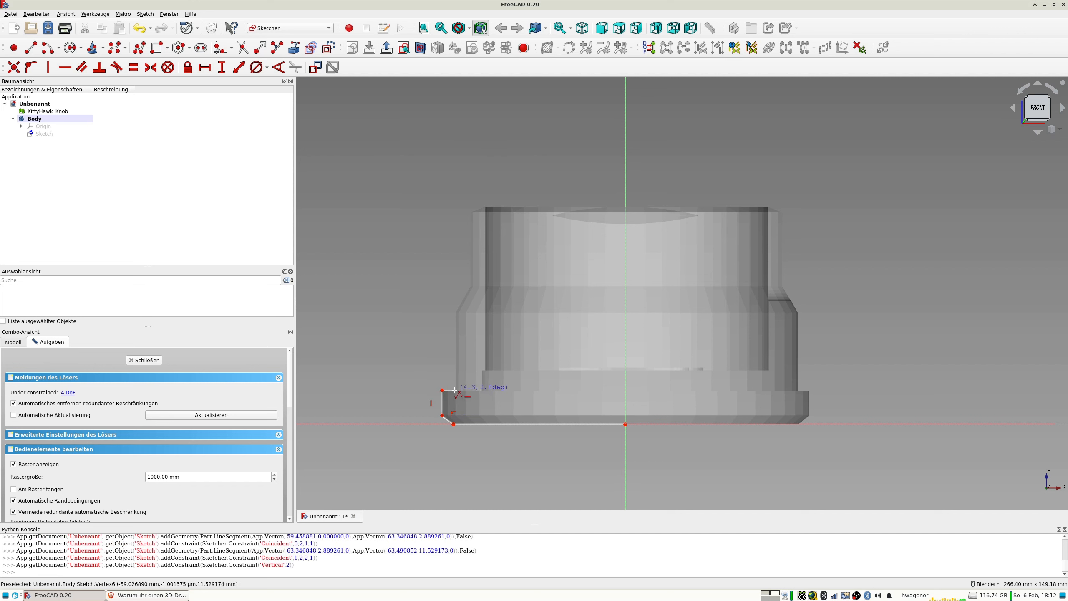
click(455, 391)
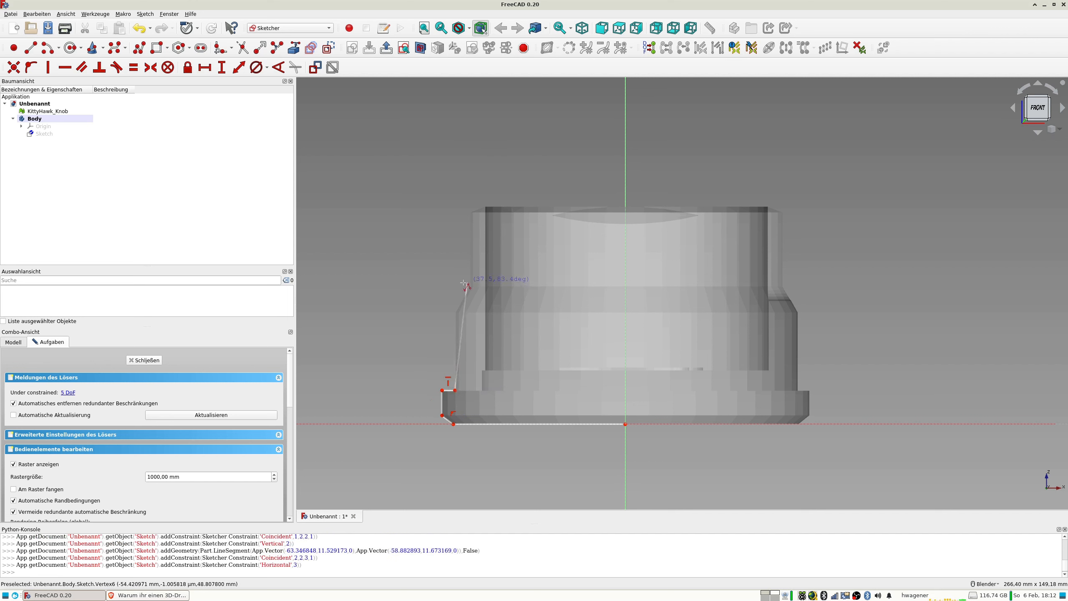
Continue the polyline up the knob's outer wall, over the sloped shoulder and bevelled rim, to a height of about 75 mm.
click(455, 314)
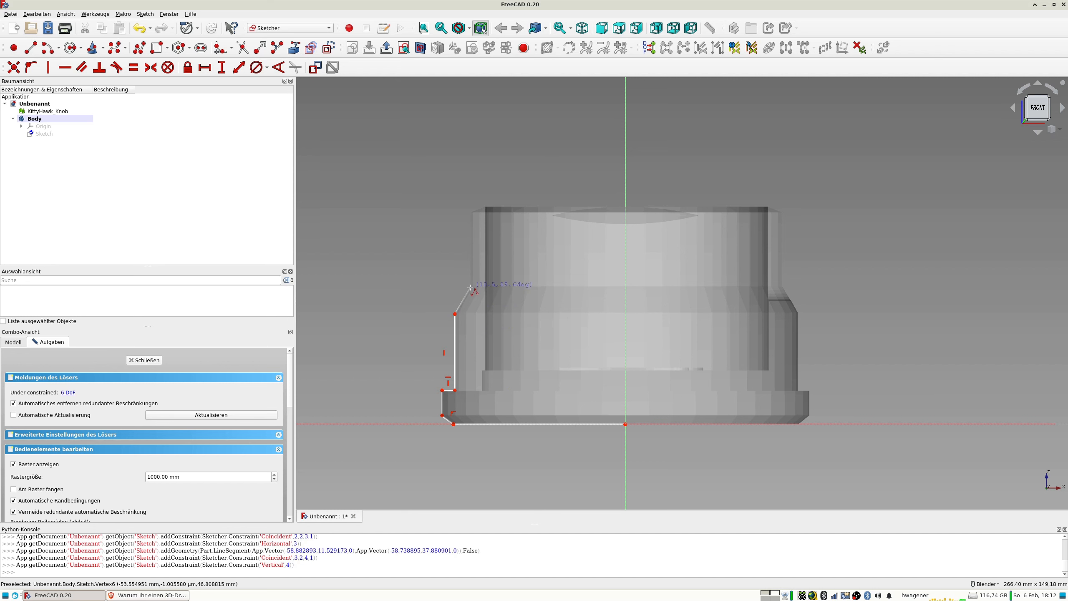
click(471, 288)
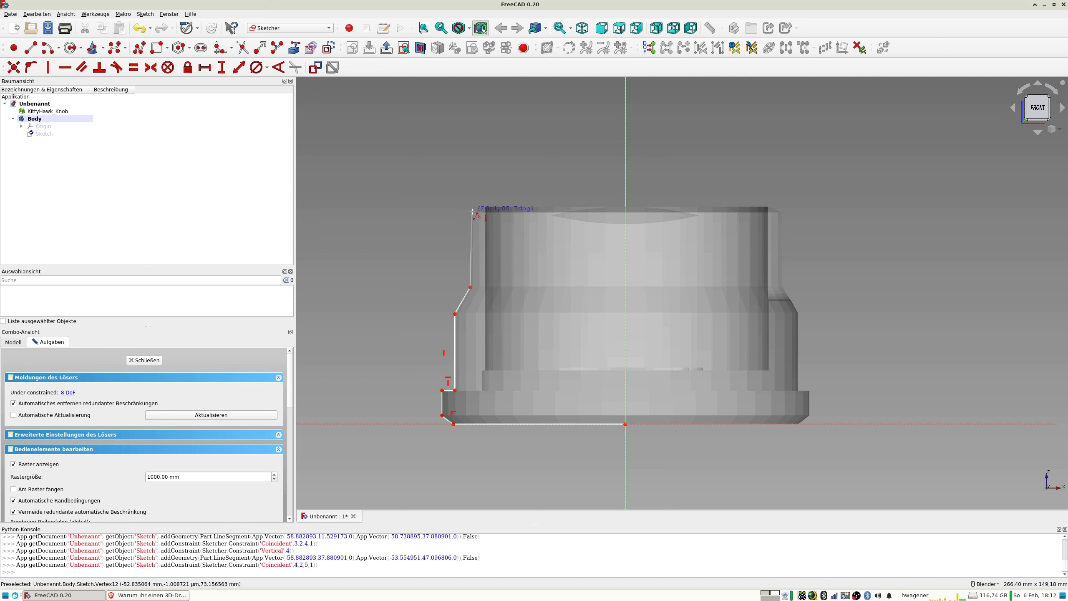
double_click(471, 211)
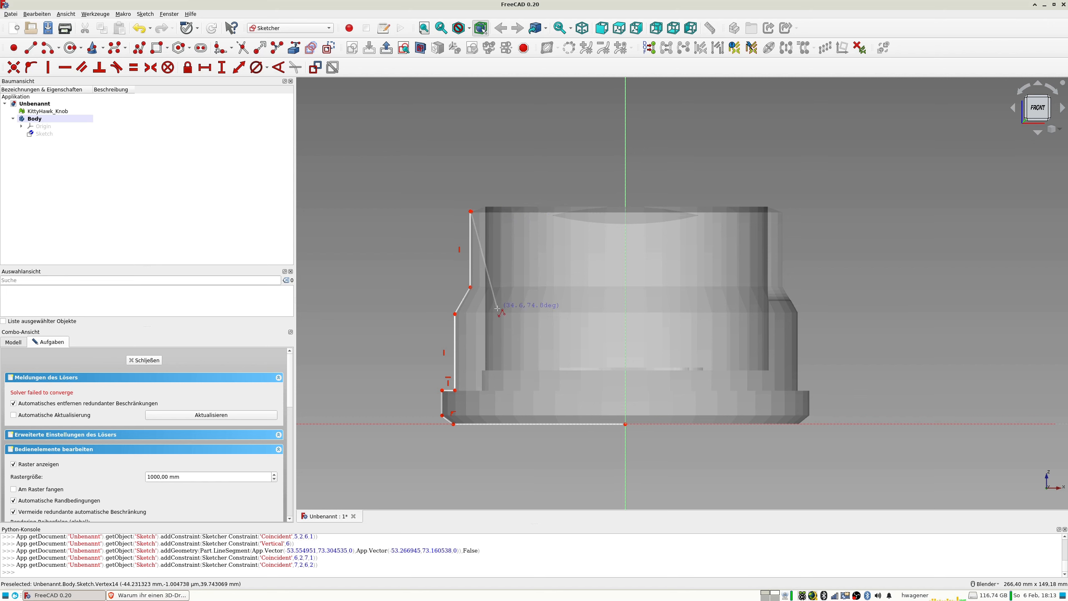
click(483, 207)
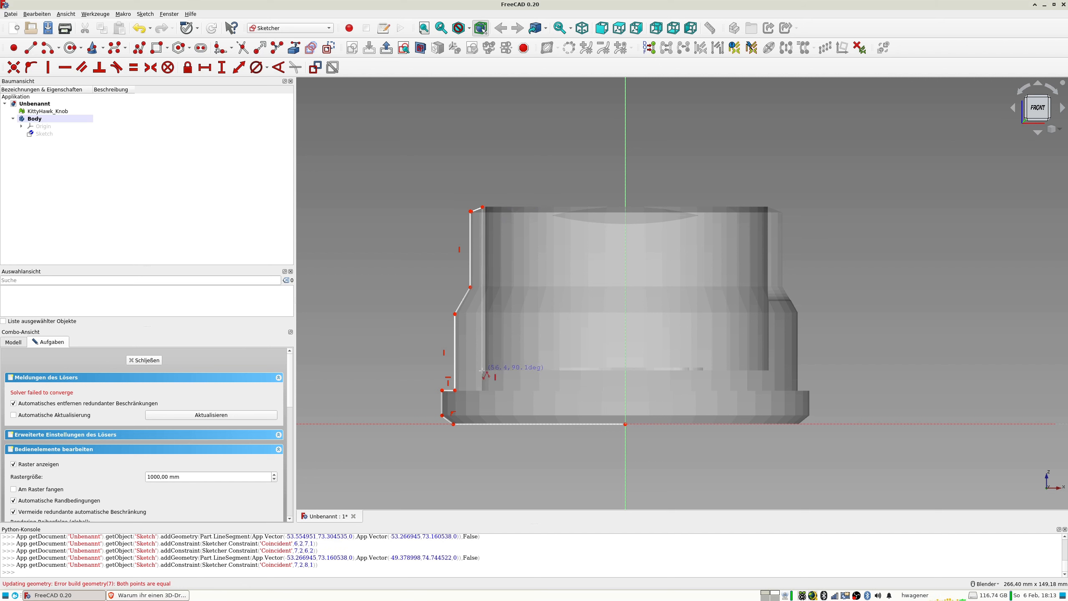
Trace the inner wall down to the cavity floor, run about 49 mm to the vertical axis, and close the polyline at the origin.
click(483, 370)
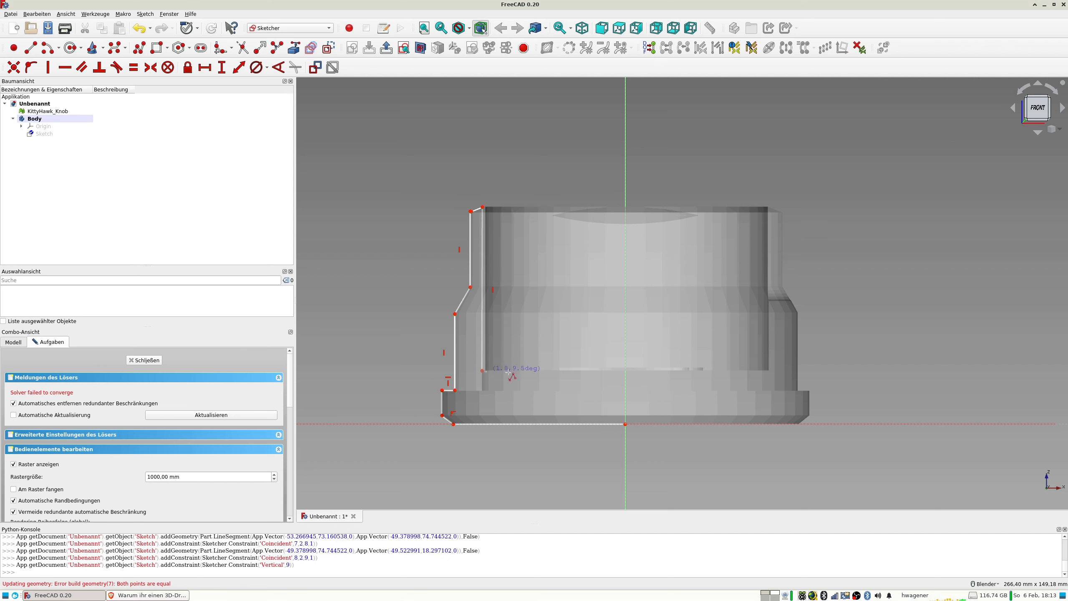
click(625, 370)
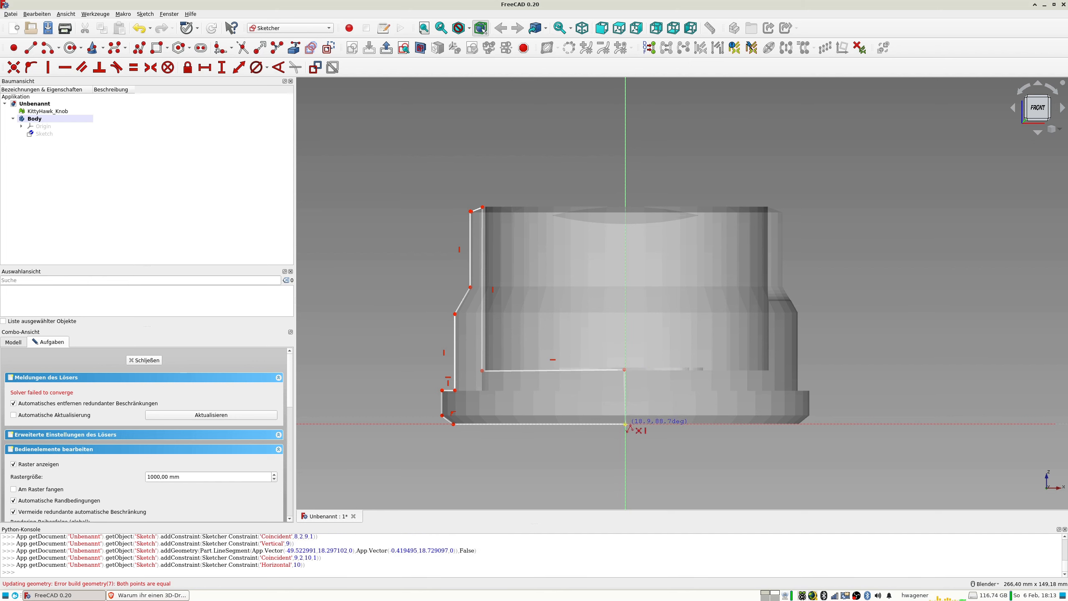
click(626, 424)
scroll(671, 441, up, 4)
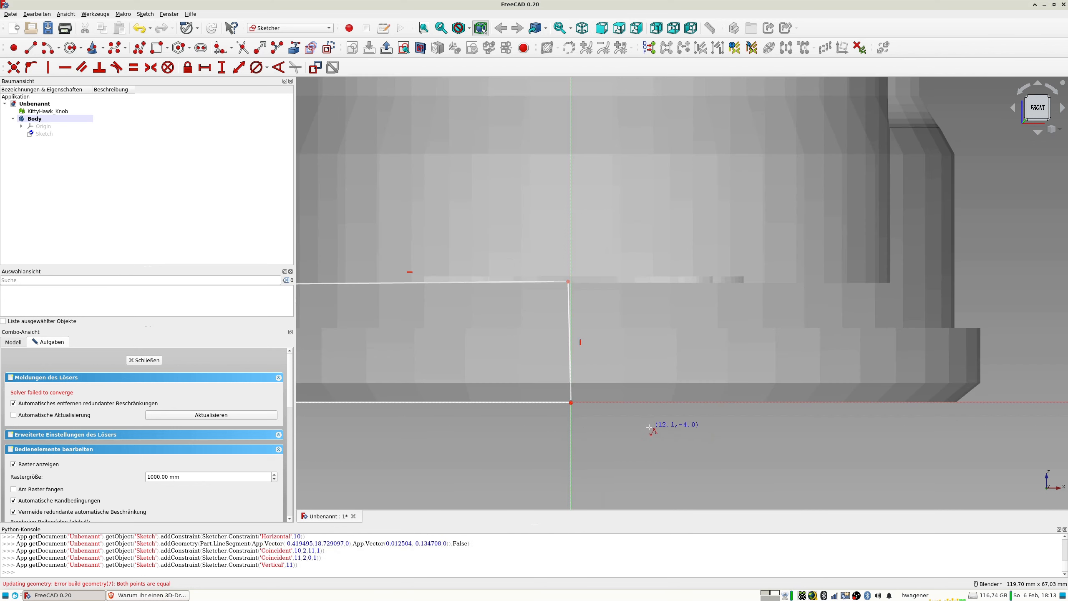
key(Escape)
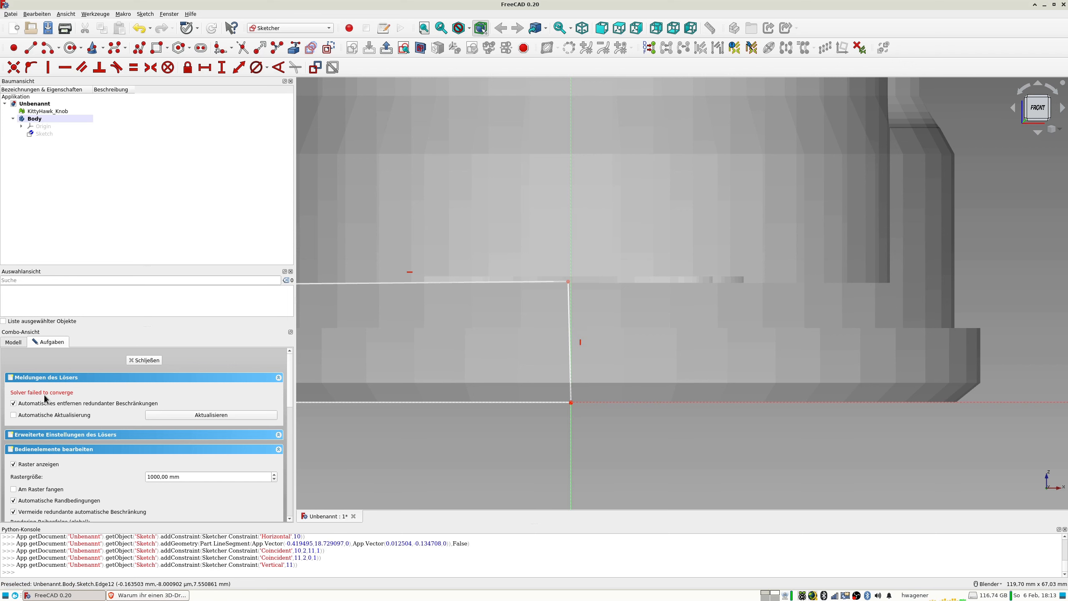
scroll(488, 379, down, 4)
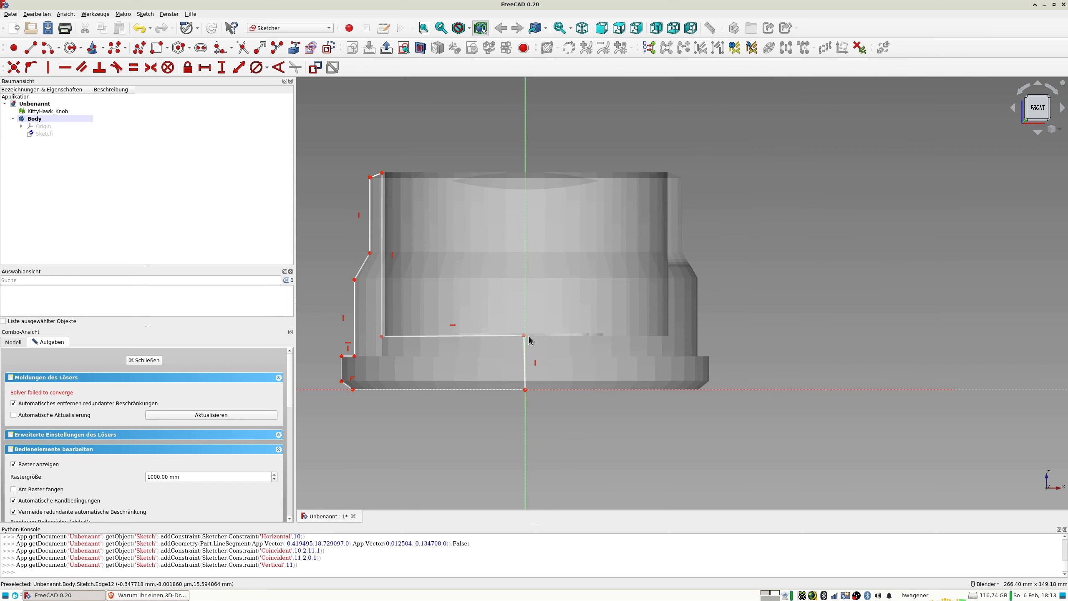
Delete the vertical constraint on the closing edge between the cavity floor and the origin.
drag(524, 336, 528, 339)
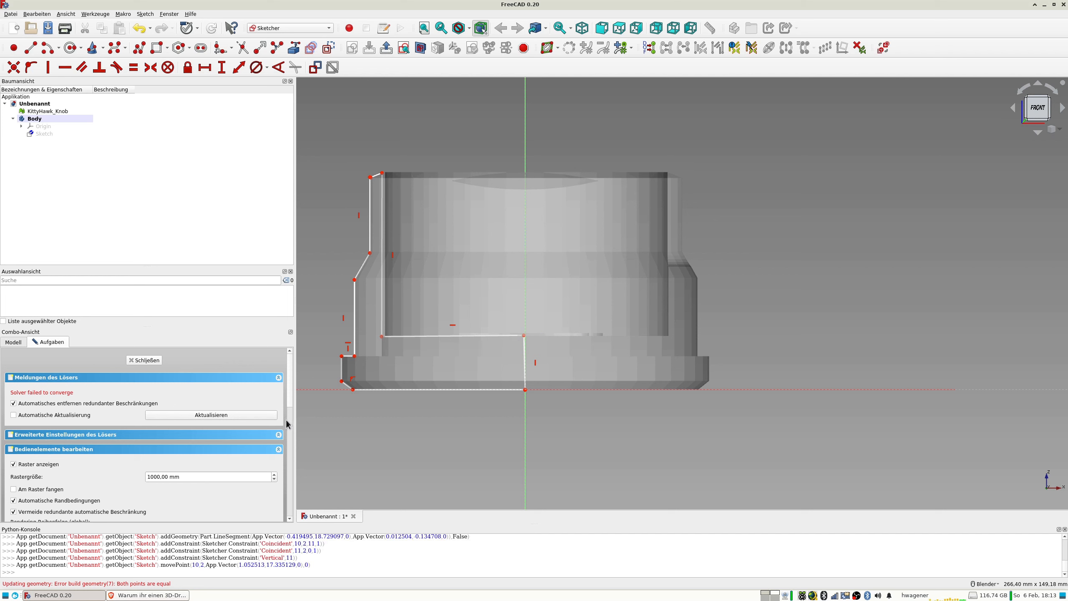
drag(289, 392, 276, 484)
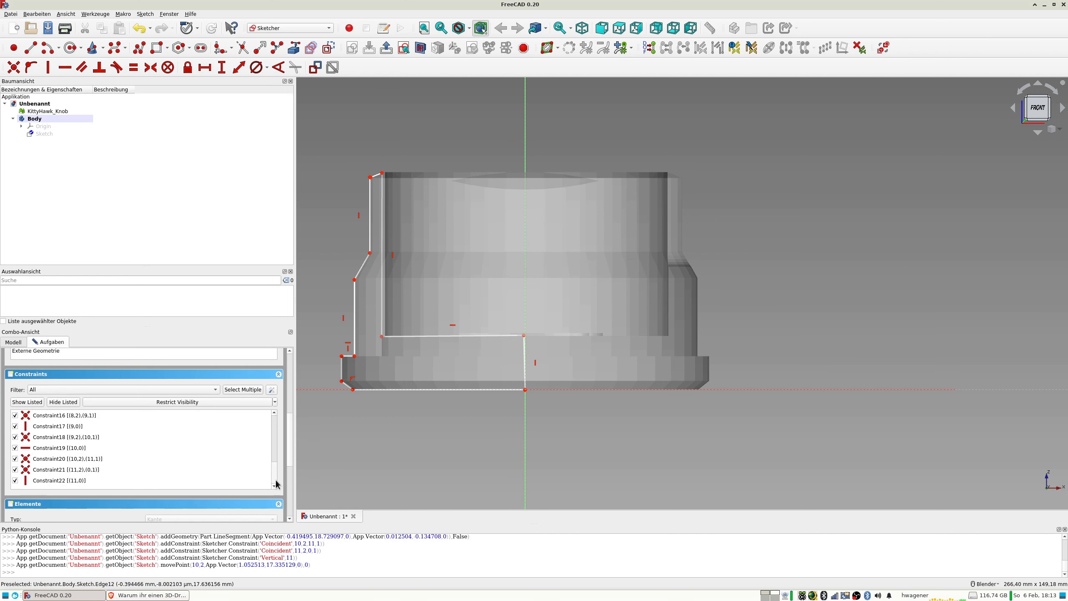
click(49, 480)
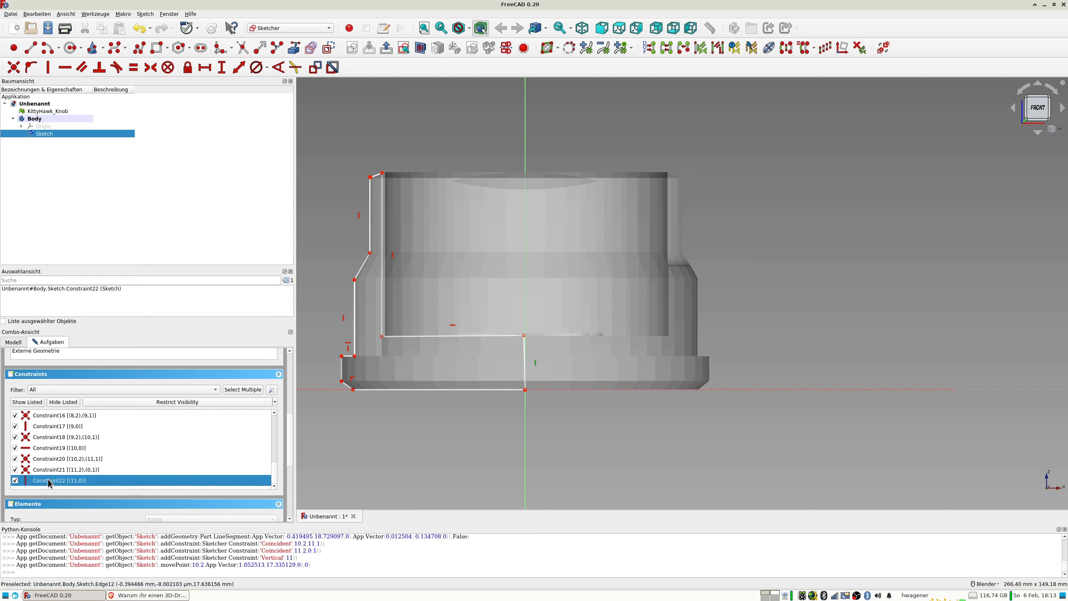
key(Delete)
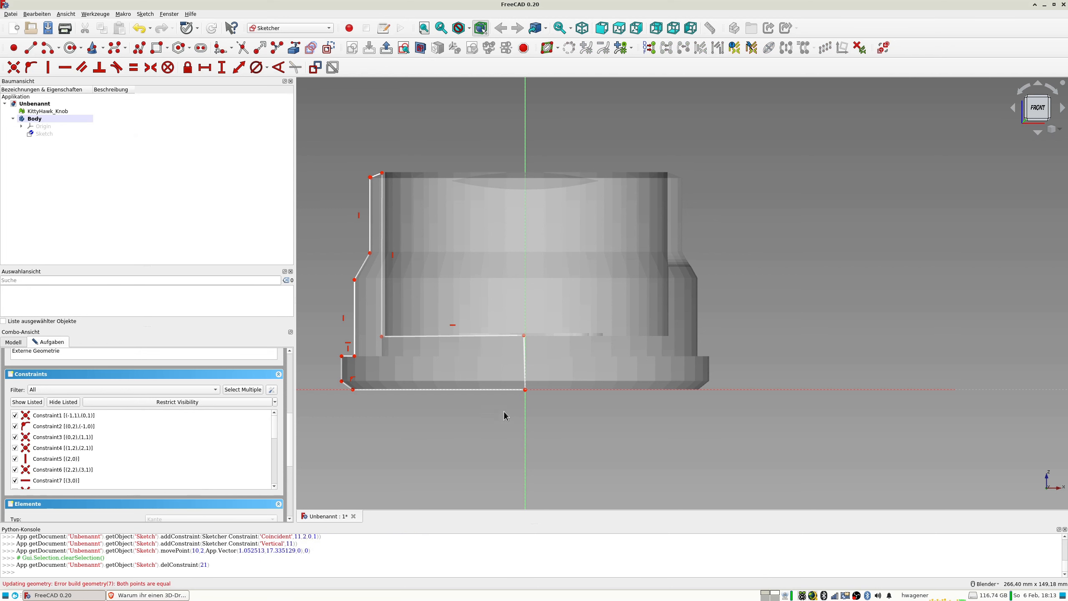
Constrain the cavity floor's inner end point onto the vertical axis with a point-on-object constraint.
scroll(520, 381, up, 4)
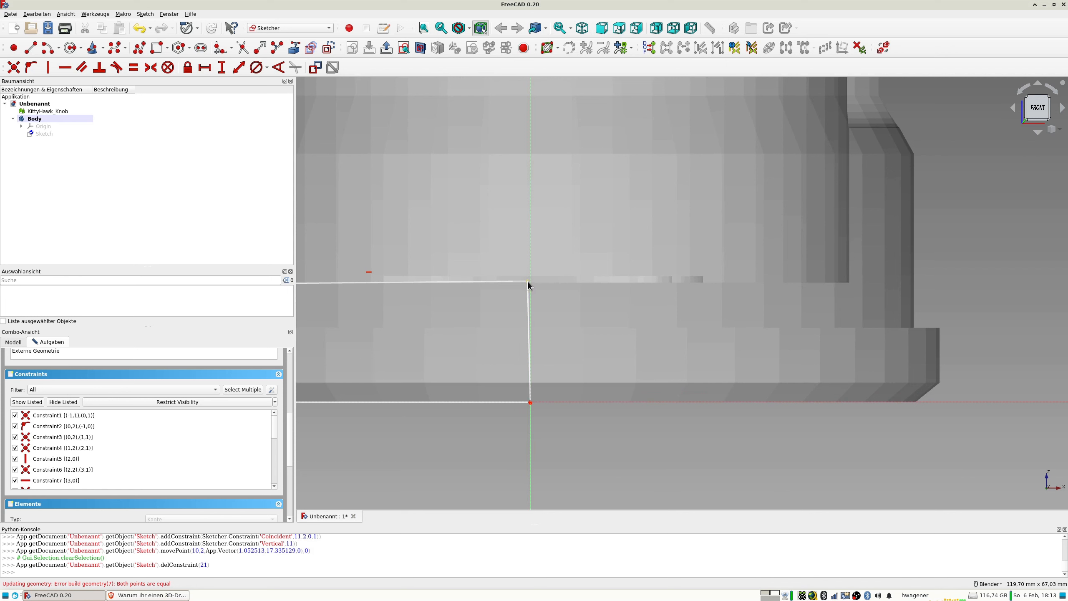
click(528, 281)
click(530, 290)
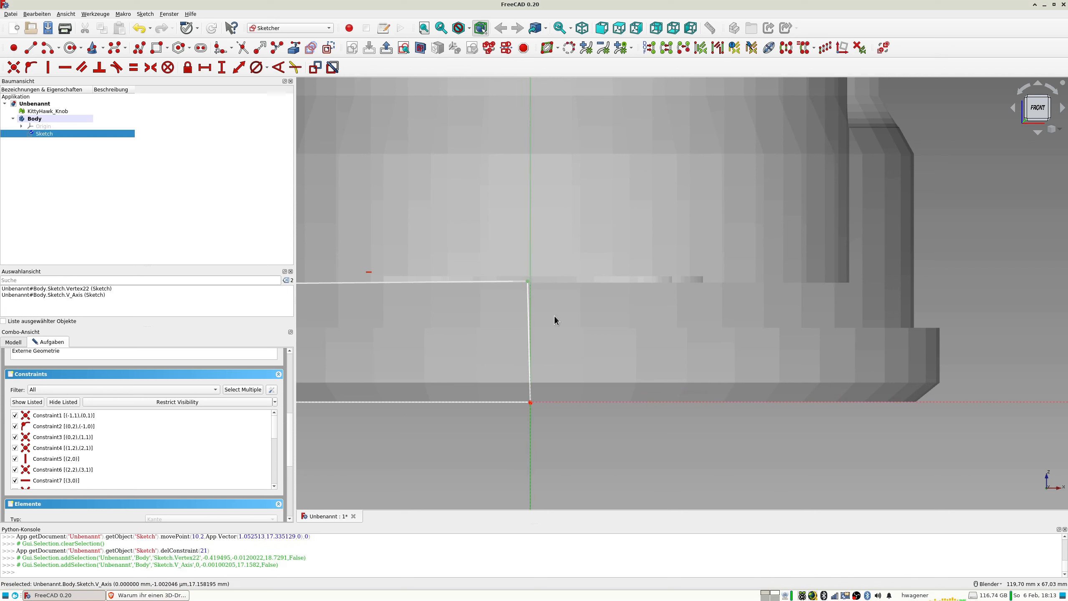
key(o)
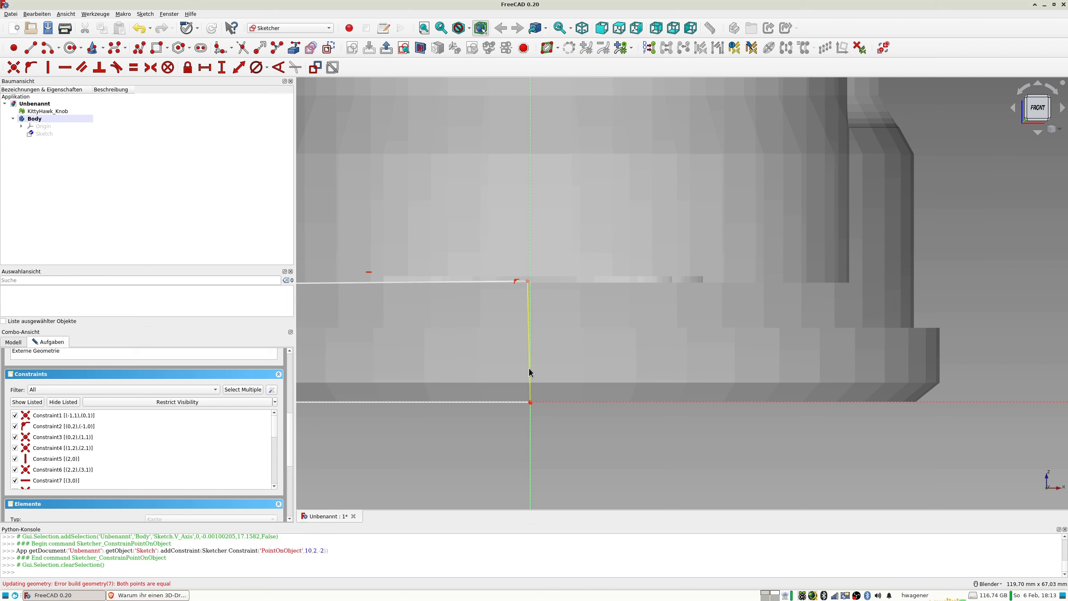
Delete the new point-on-object constraint at the cavity floor's inner end and test whether the point can be moved.
scroll(495, 342, down, 4)
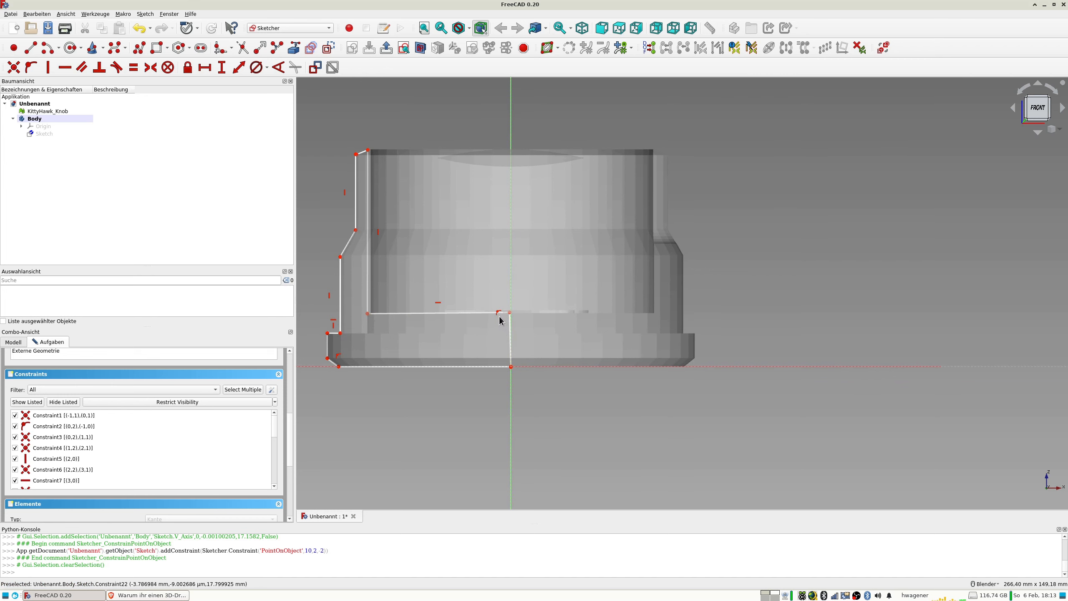
scroll(514, 321, up, 4)
drag(500, 296, 488, 294)
click(487, 294)
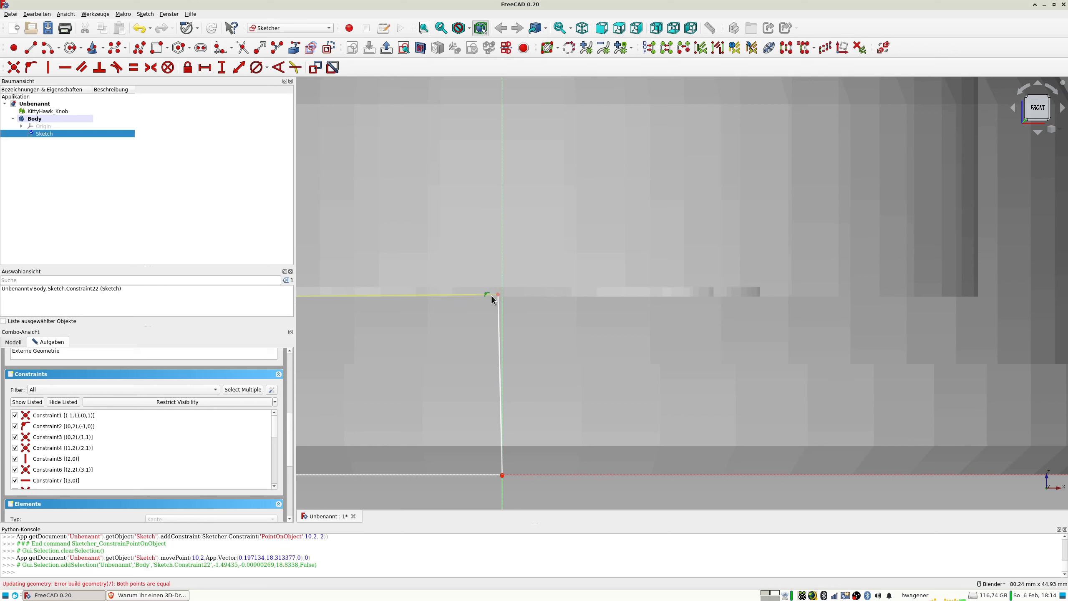
key(Delete)
drag(498, 294, 508, 305)
scroll(464, 337, down, 5)
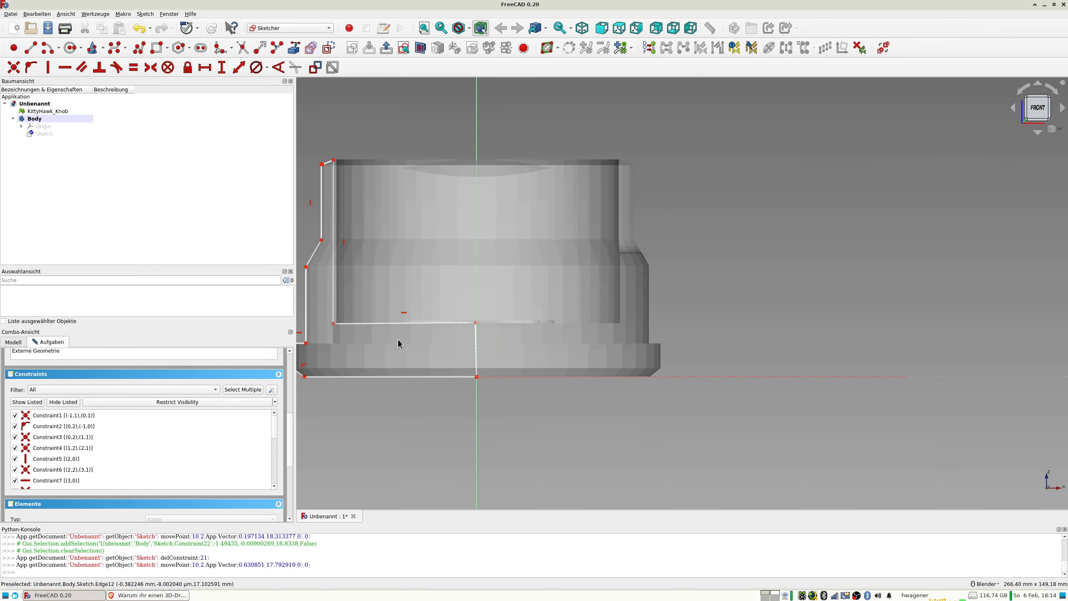
Try constraining the closing edge's lower end point onto the horizontal axis, undo it, and test moving the point at the origin.
shift+middle_drag(395, 374, 463, 378)
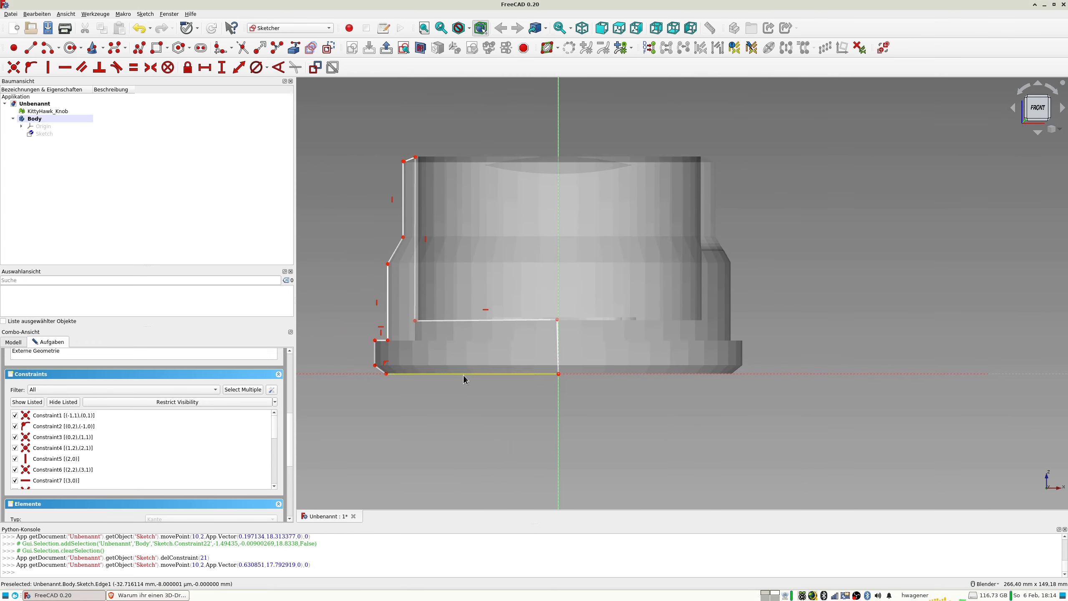
click(559, 374)
click(569, 374)
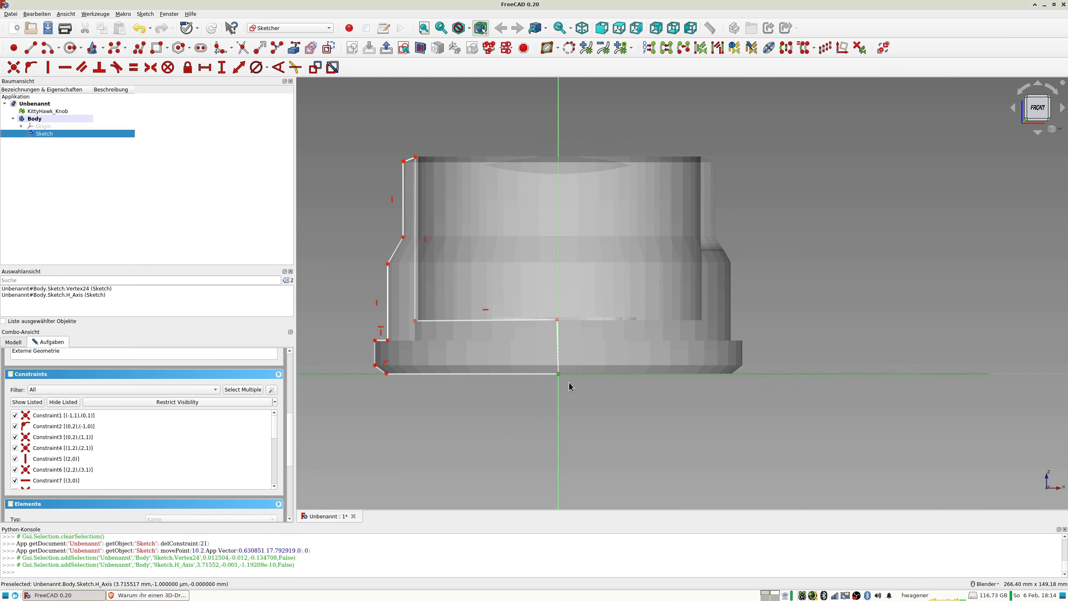
key(o)
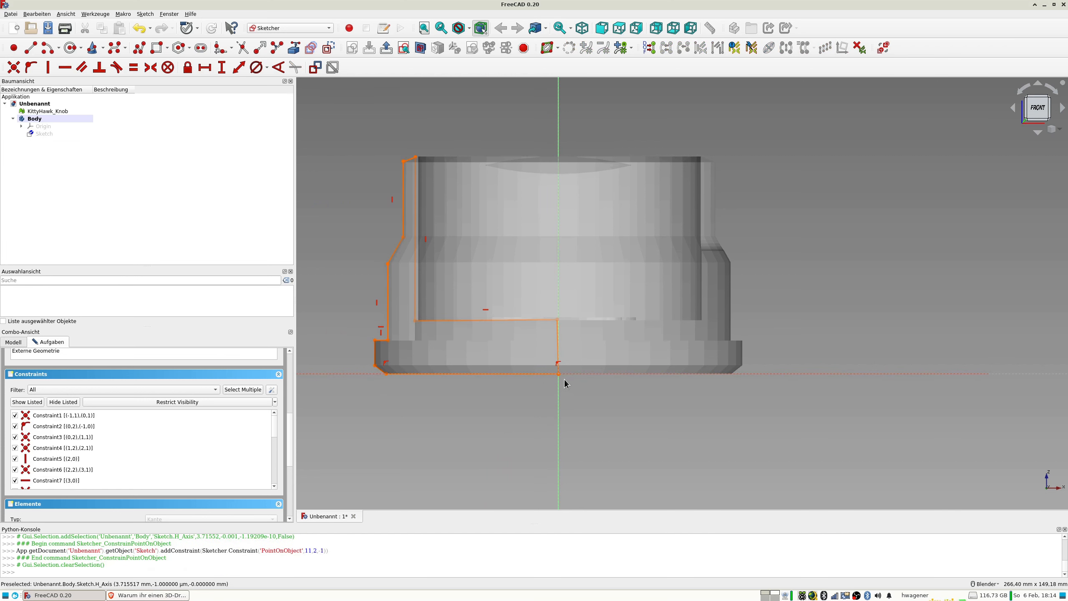
key(ctrl+z)
drag(558, 374, 564, 375)
Delete the closing edge along the vertical axis and constrain the cavity floor's free end point onto that axis.
scroll(573, 334, up, 3)
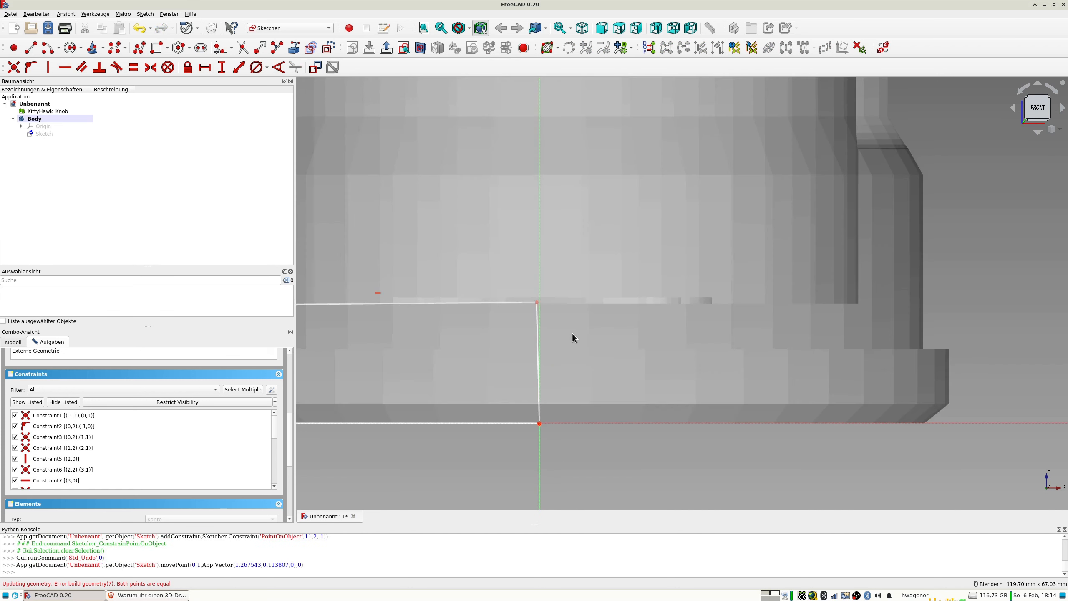
click(537, 314)
key(Delete)
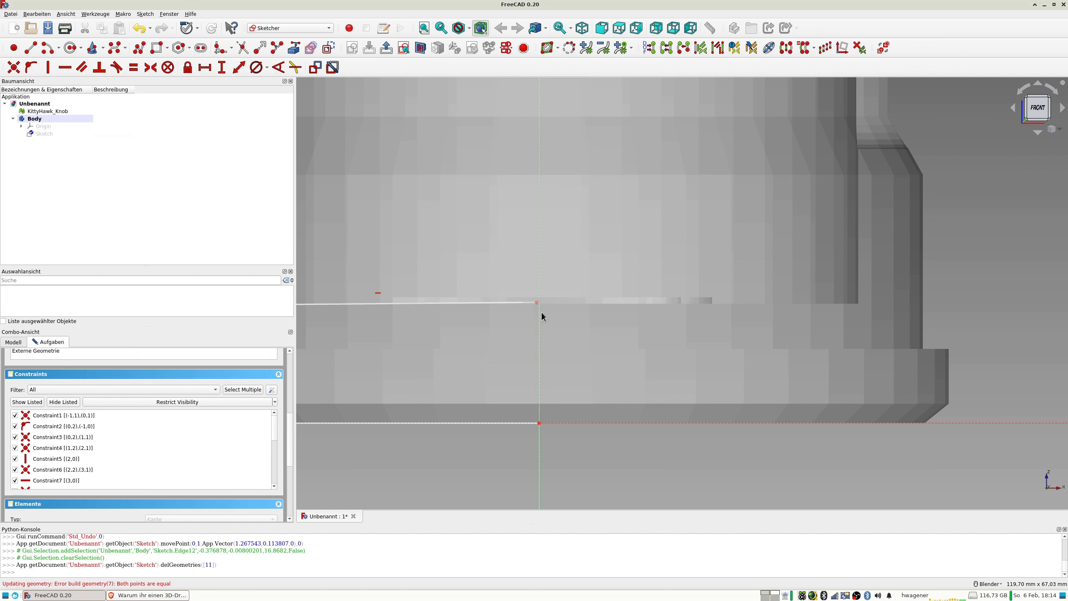
click(537, 302)
click(540, 312)
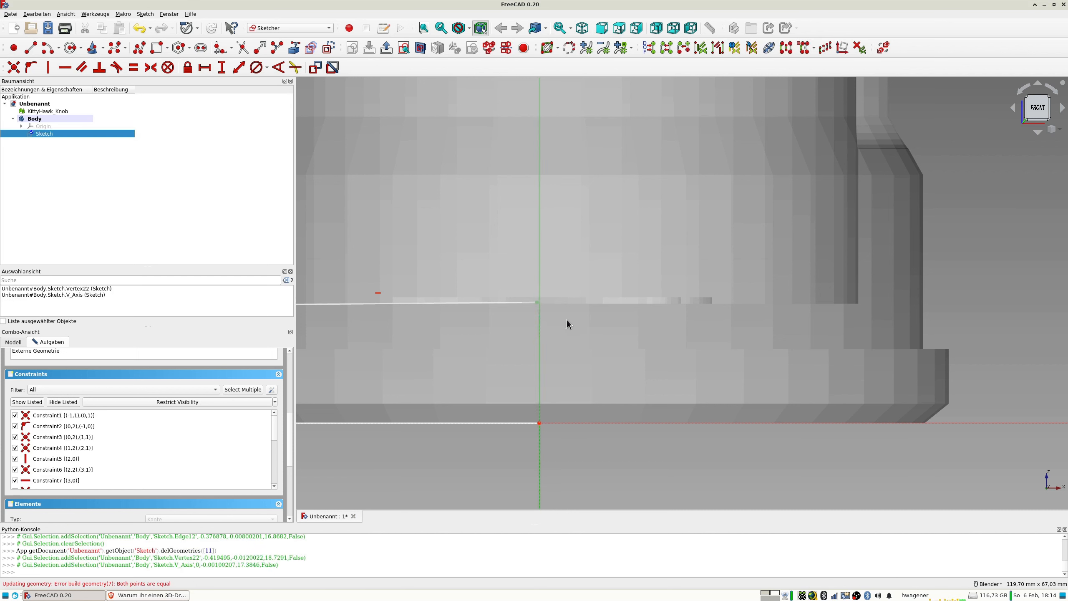
key(o)
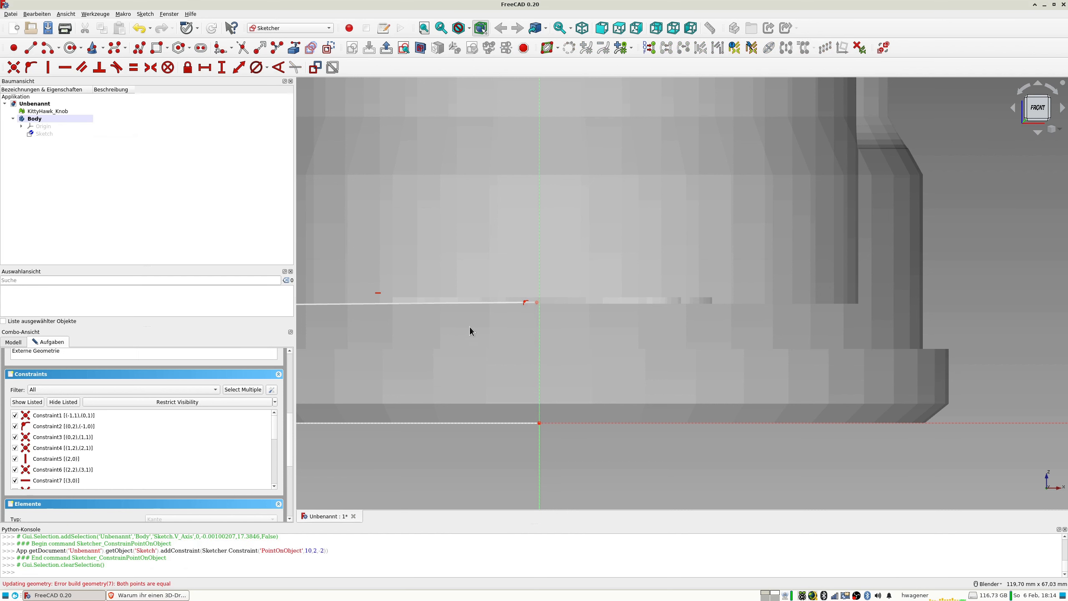
Close the profile sketch and reopen it for editing.
drag(291, 423, 290, 366)
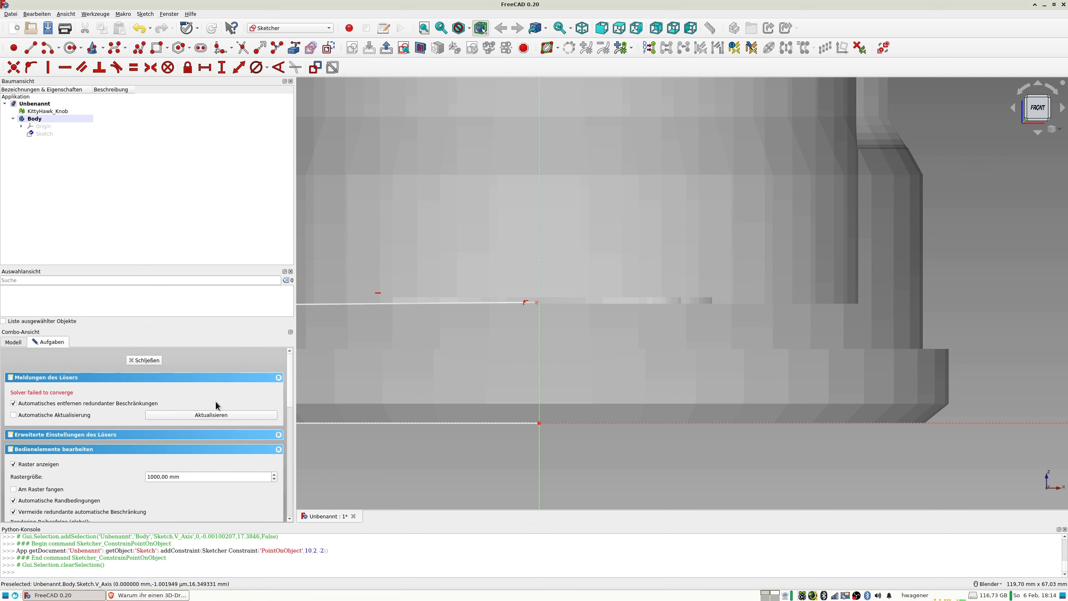
click(152, 361)
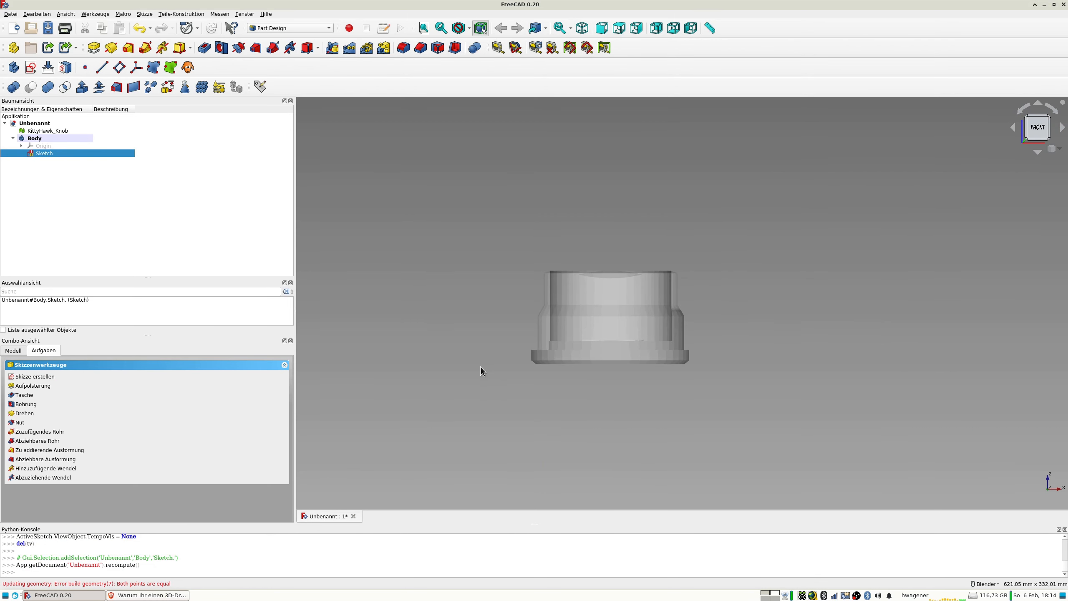
double_click(50, 150)
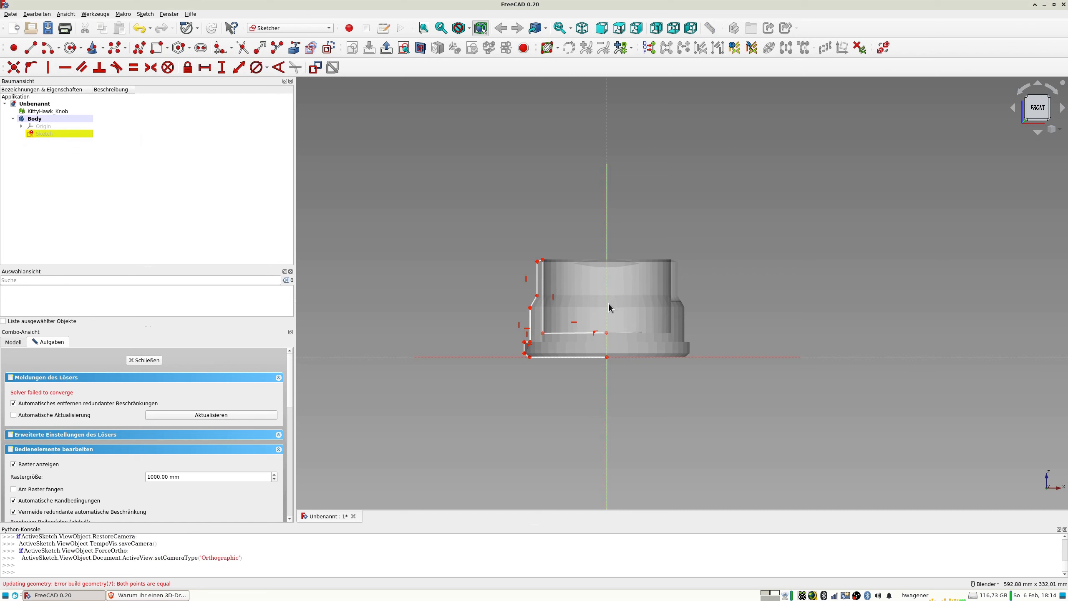
Delete the horizontal constraint on the cavity floor and the vertical constraint on the inner wall.
scroll(542, 275, up, 4)
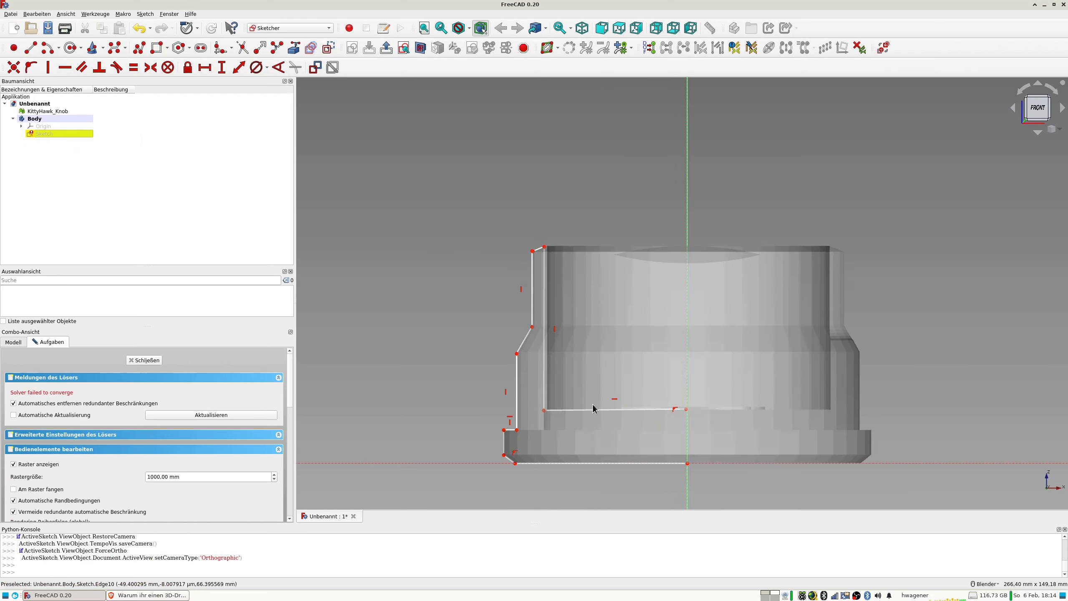
click(615, 399)
key(Delete)
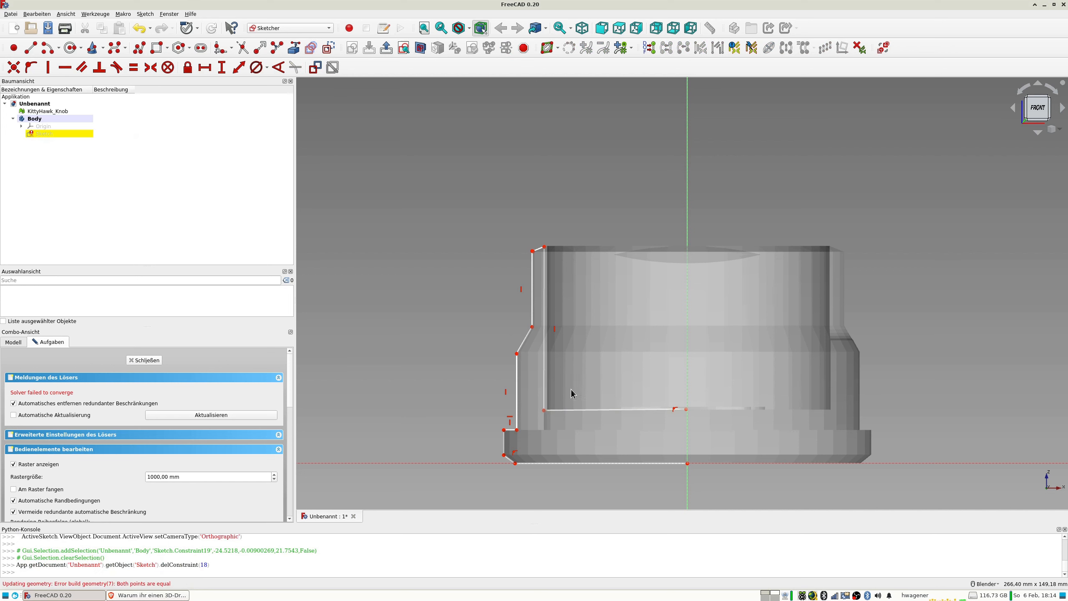
drag(544, 410, 554, 402)
click(555, 330)
key(Delete)
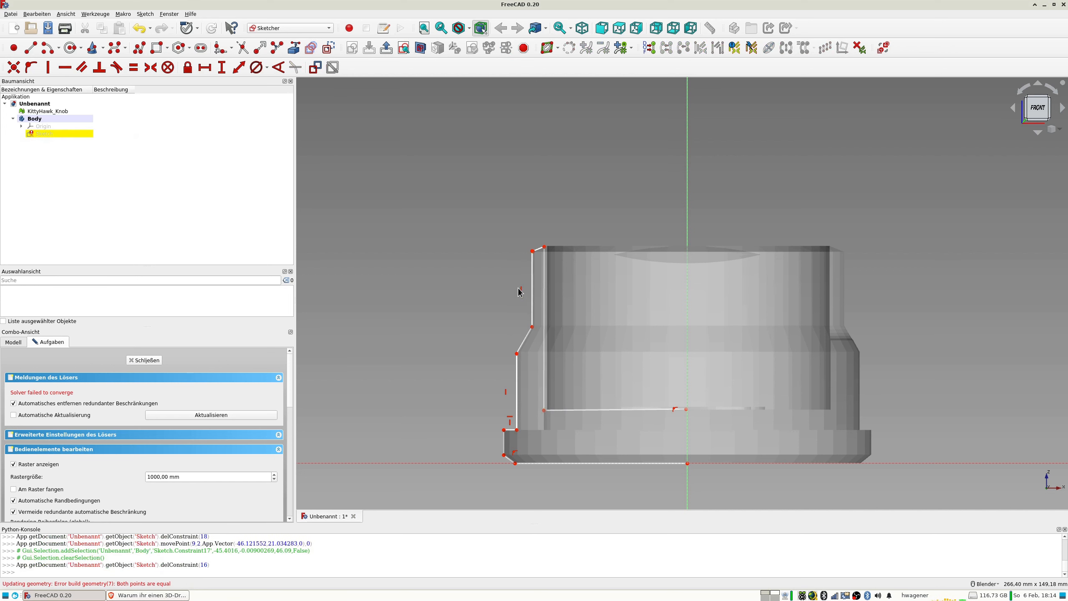
Delete the vertical constraints on the upper and lower outer wall segments.
click(521, 290)
key(Delete)
click(506, 393)
key(Delete)
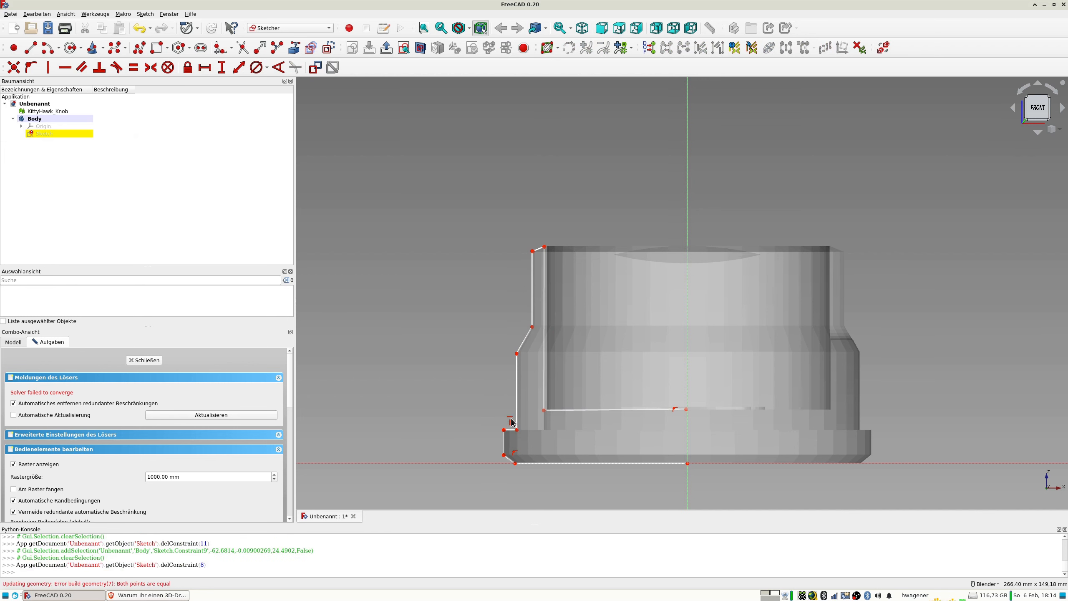
Delete the point-on-object constraint tying the cavity floor's end point to the vertical axis.
scroll(512, 426, up, 2)
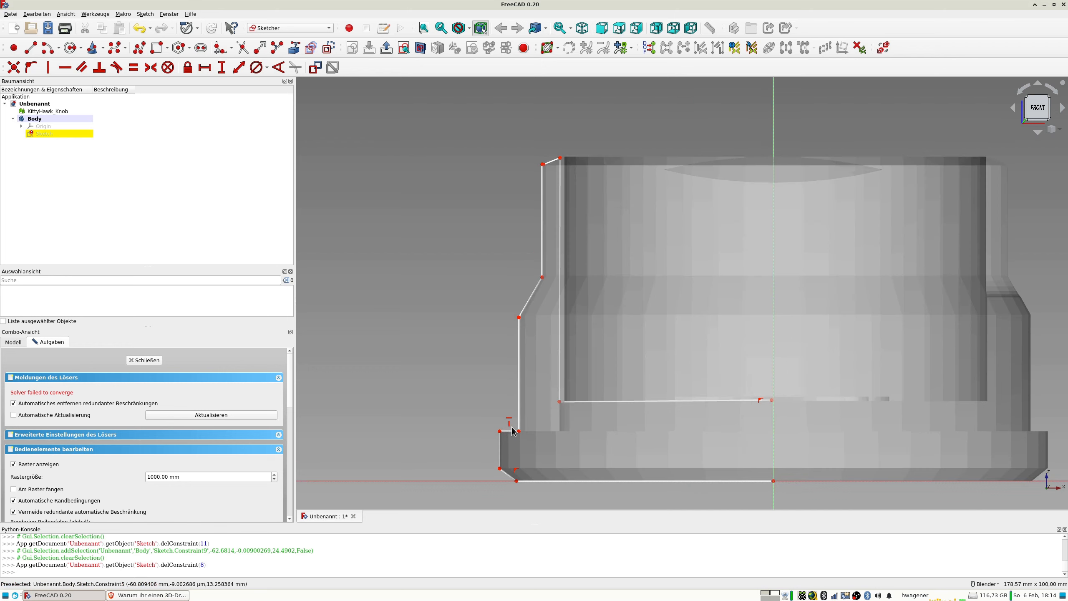
scroll(510, 433, up, 4)
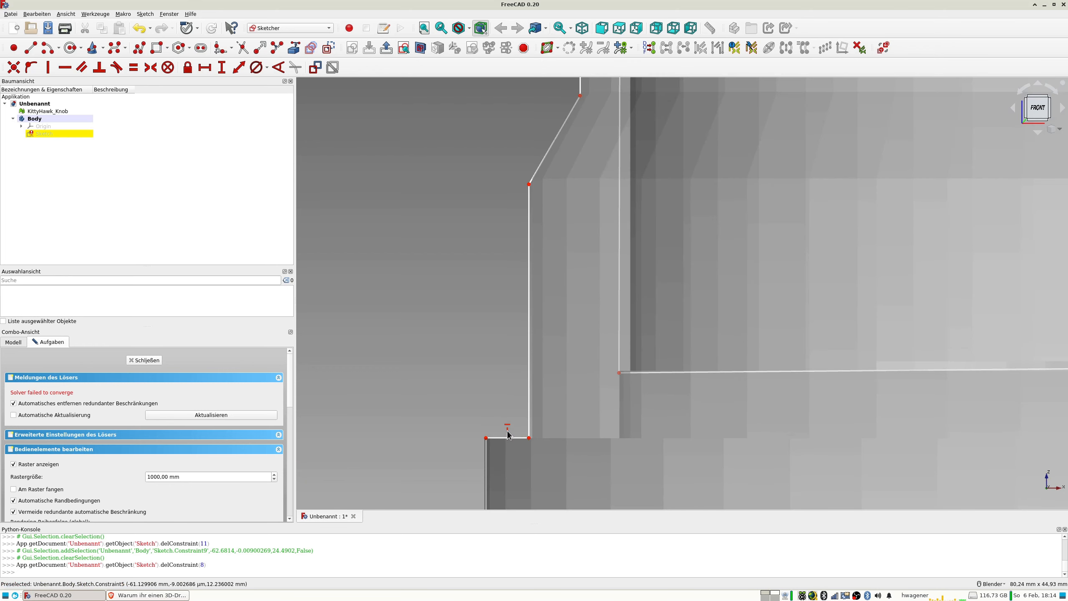
scroll(518, 437, down, 6)
shift+middle_drag(536, 440, 501, 355)
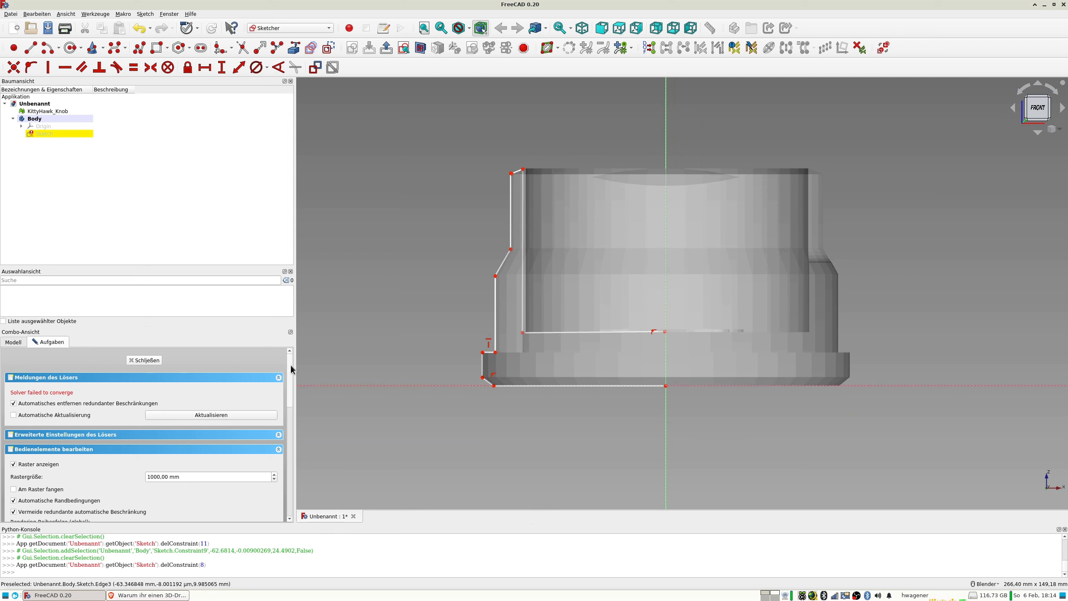
drag(292, 370, 292, 429)
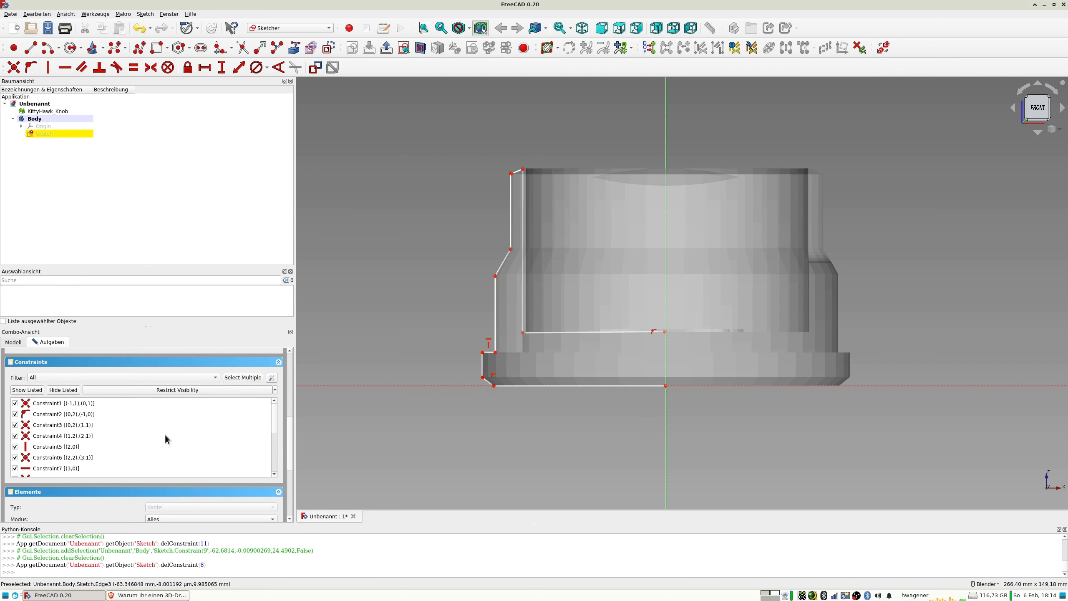
scroll(142, 438, down, 5)
click(65, 418)
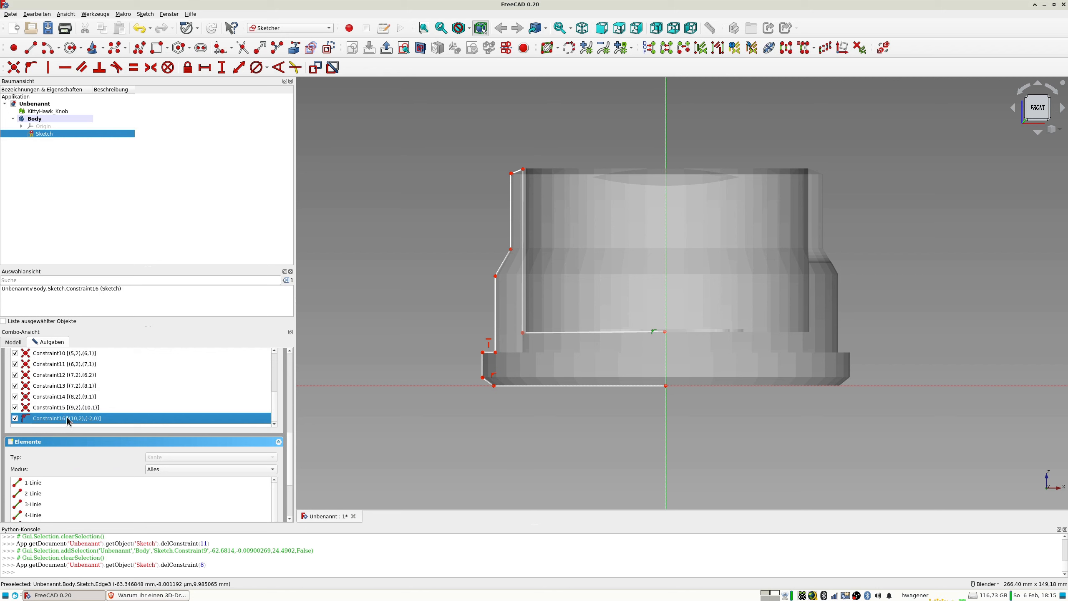
key(Delete)
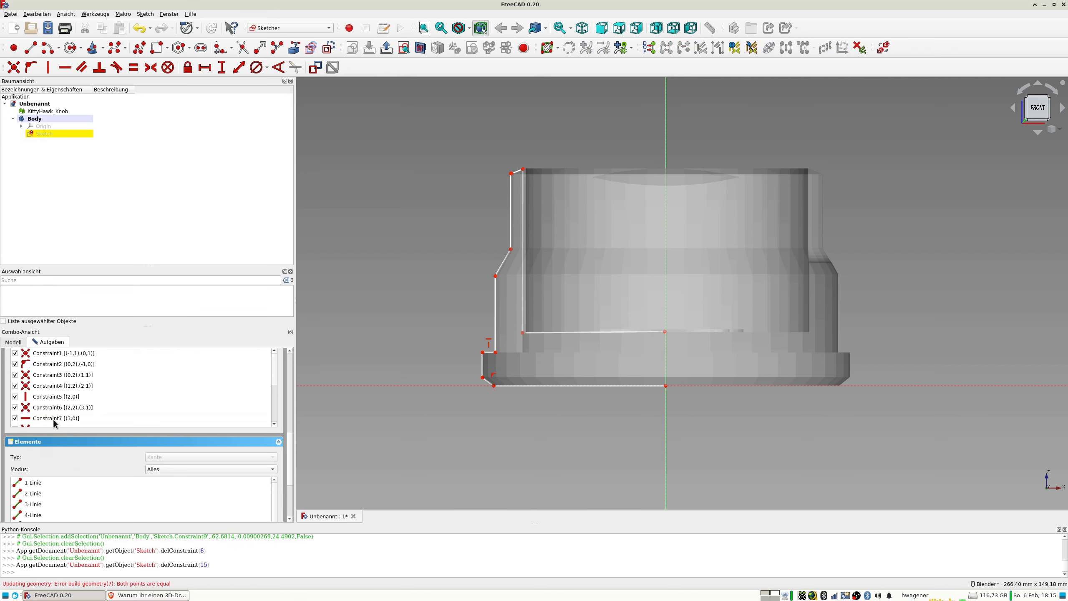
Delete the horizontal constraint on the flange ledge and the vertical constraint on the flange's side edge.
scroll(53, 418, down, 5)
click(51, 393)
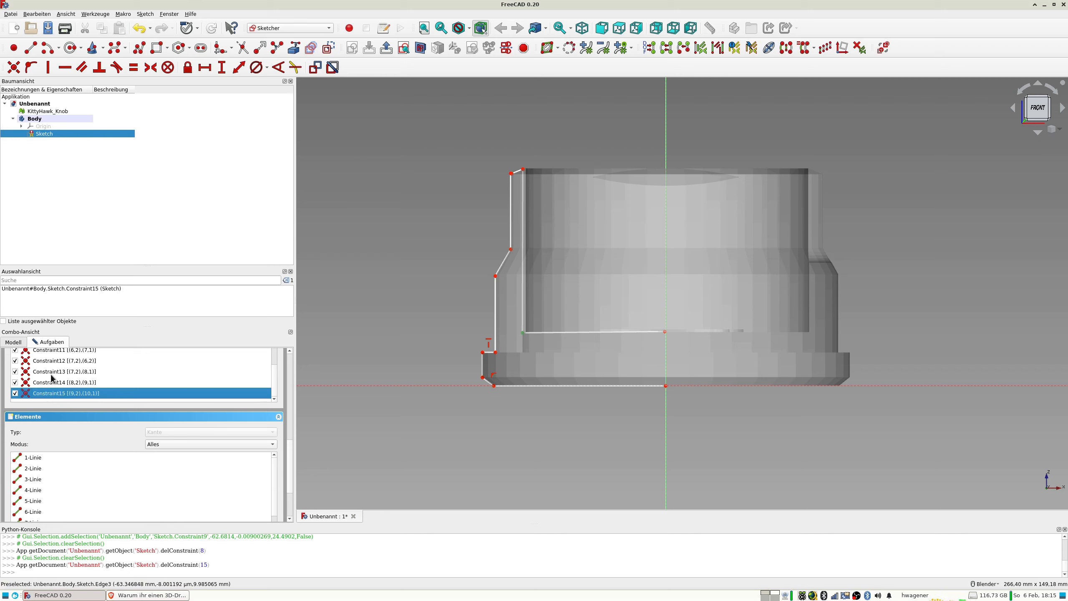
scroll(50, 381, up, 2)
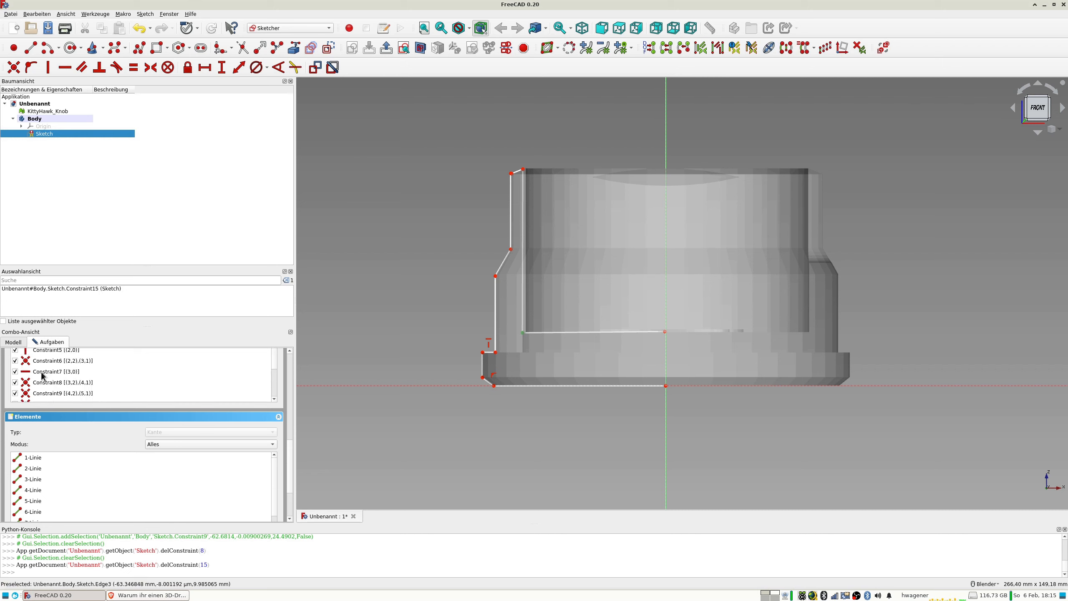
click(40, 372)
key(Delete)
click(46, 371)
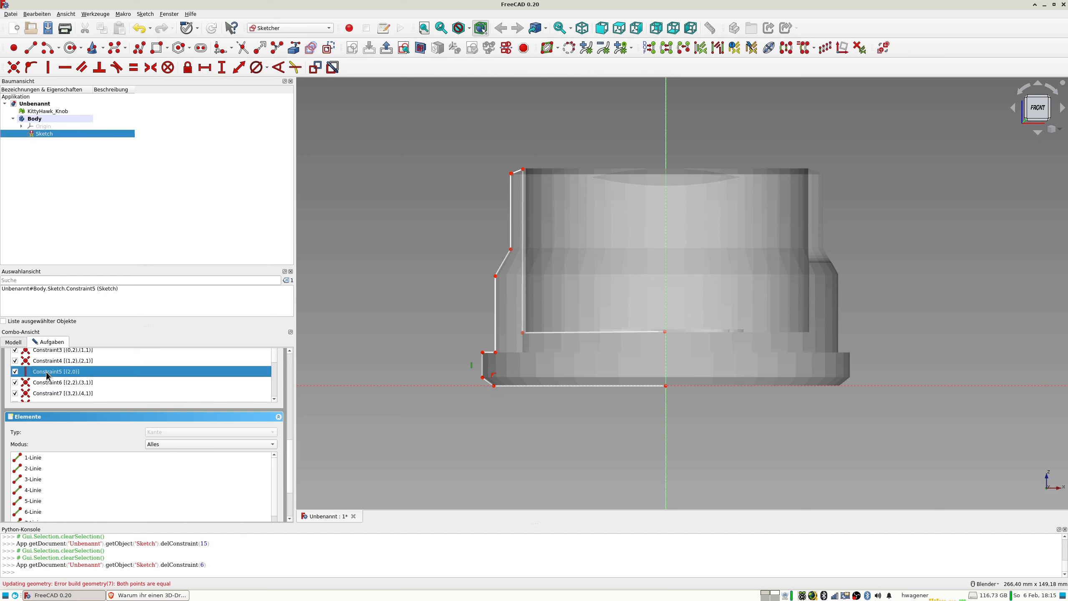
key(Delete)
scroll(47, 379, up, 3)
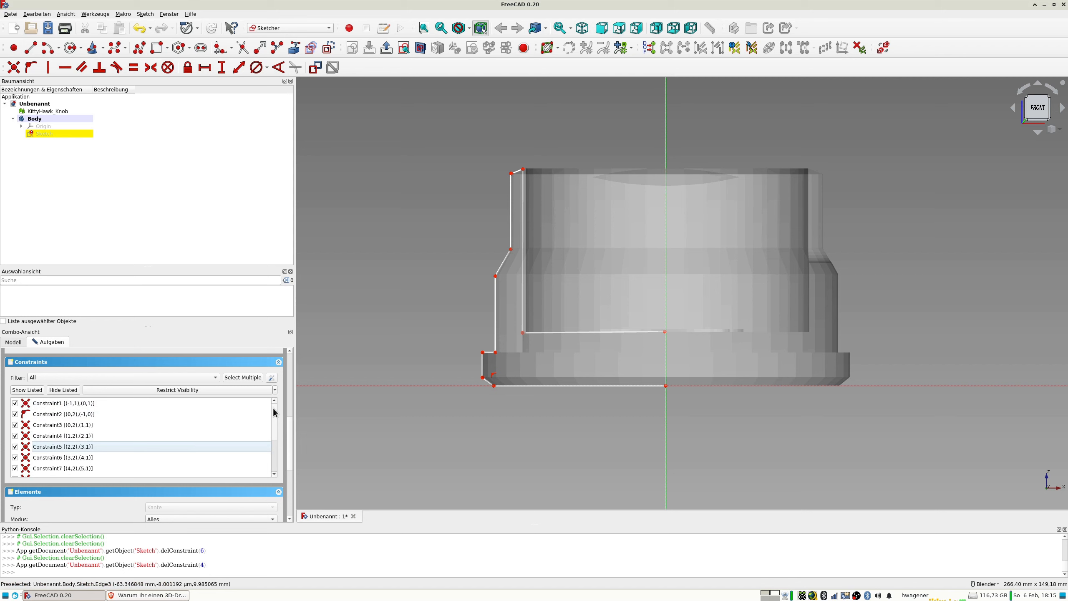
drag(289, 427, 293, 352)
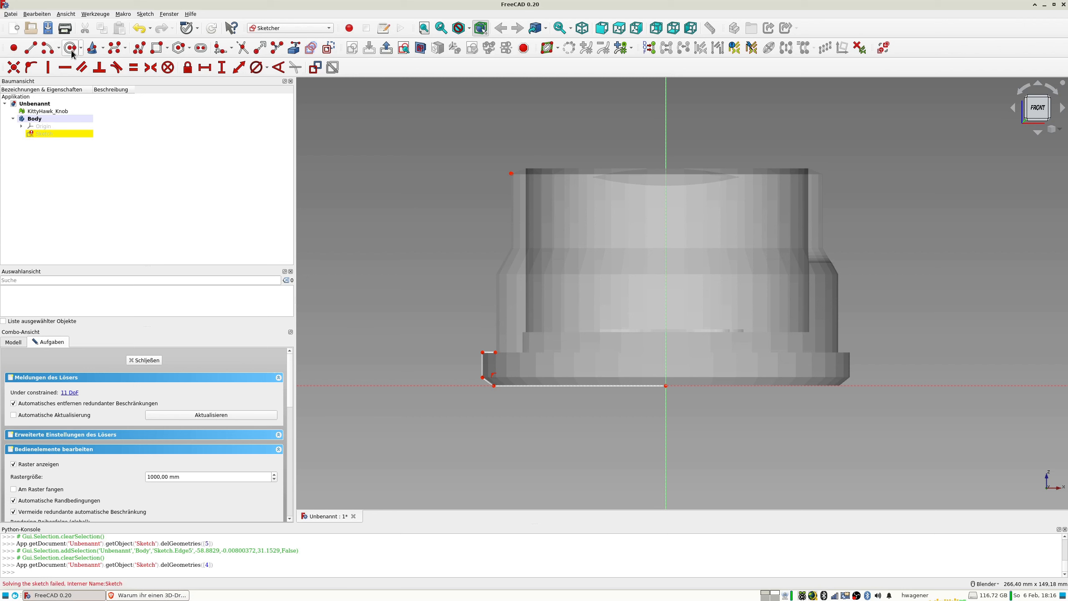
Draw a polyline from the flange ledge's inner end: a vertical outer wall about 27 mm high, plus the slanted shoulder above it.
click(139, 49)
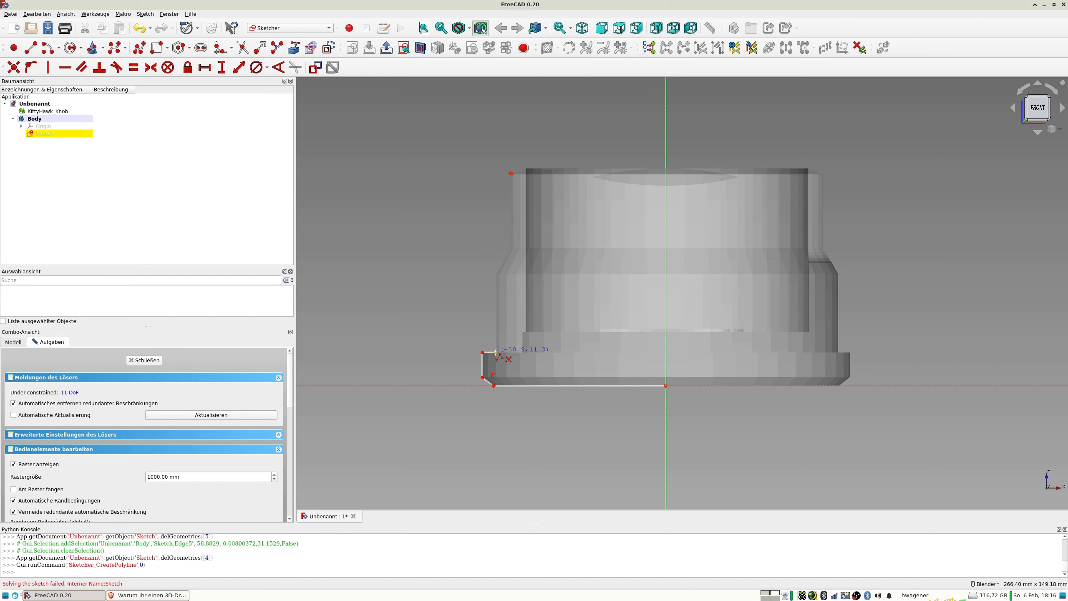
click(495, 352)
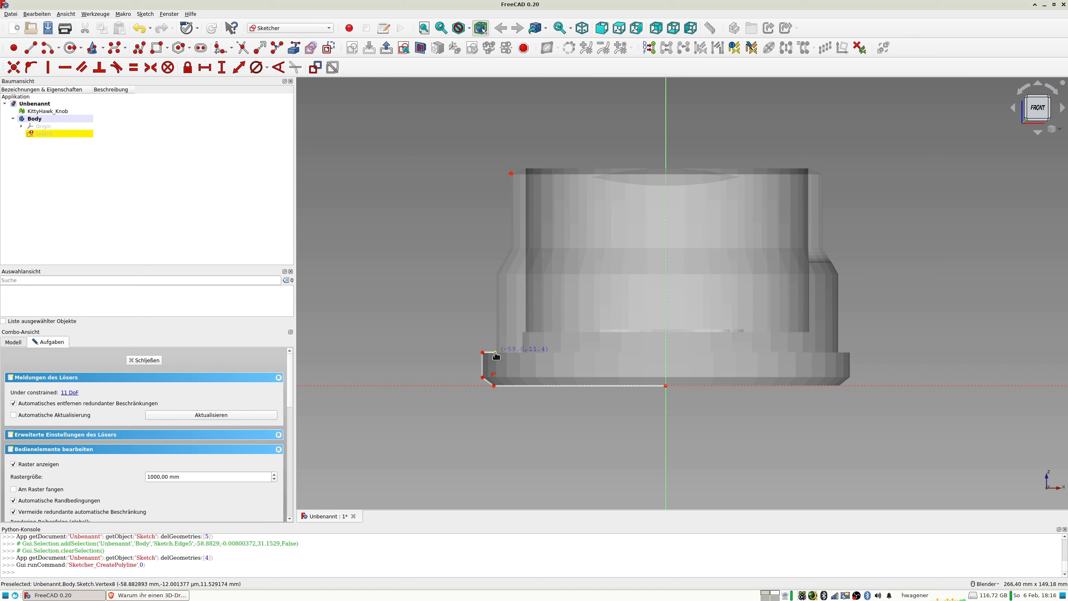
click(495, 274)
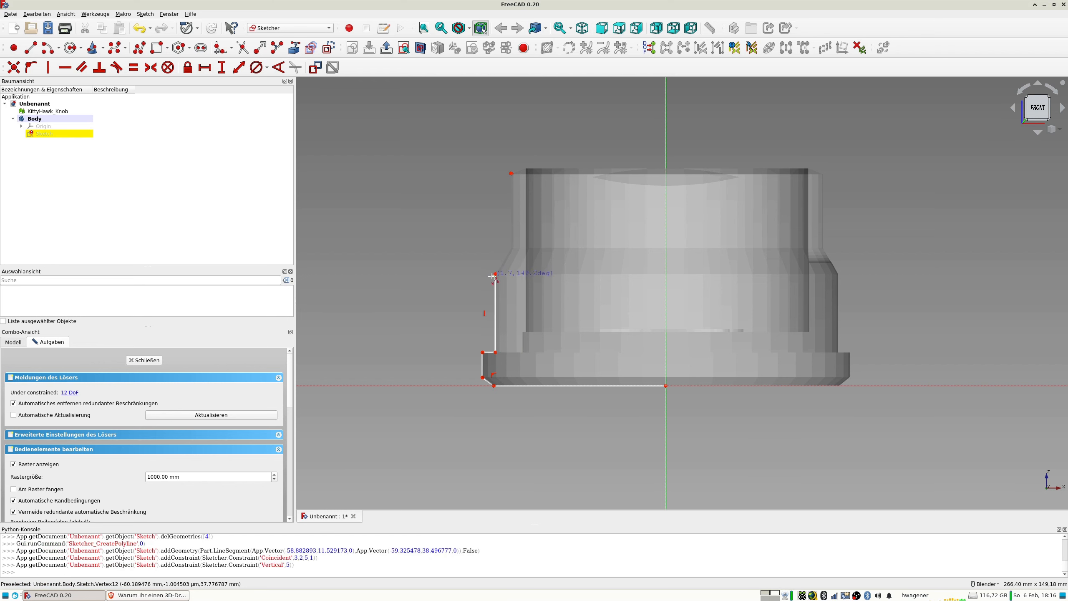
click(510, 246)
key(Escape)
key(Escape)
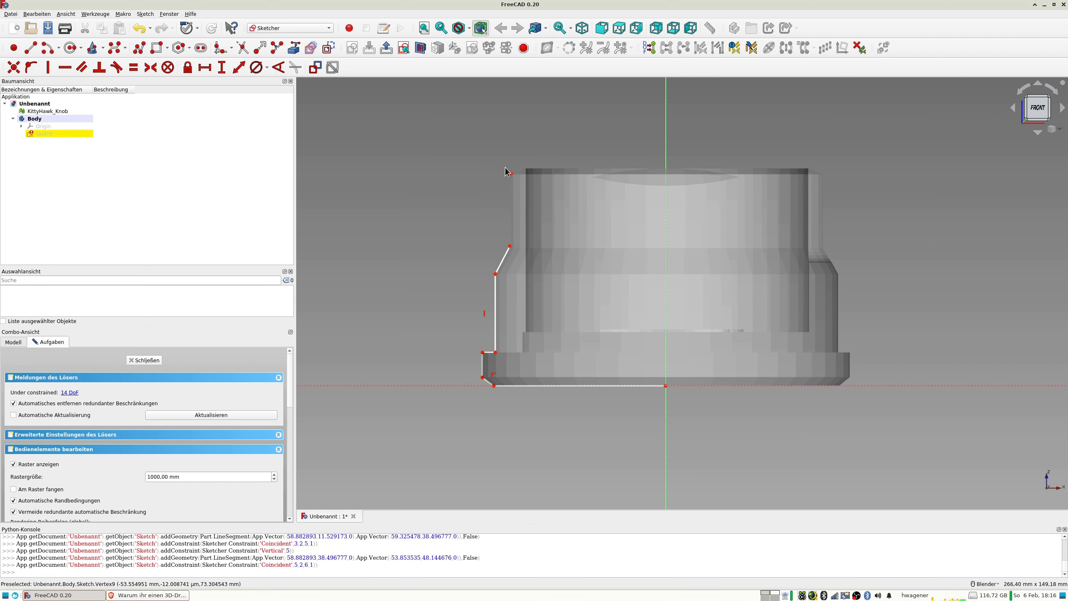
Delete the stray edge at the upper outer corner and draw the upper outer wall, about 25 mm high, with a sloped rim edge.
drag(498, 164, 525, 185)
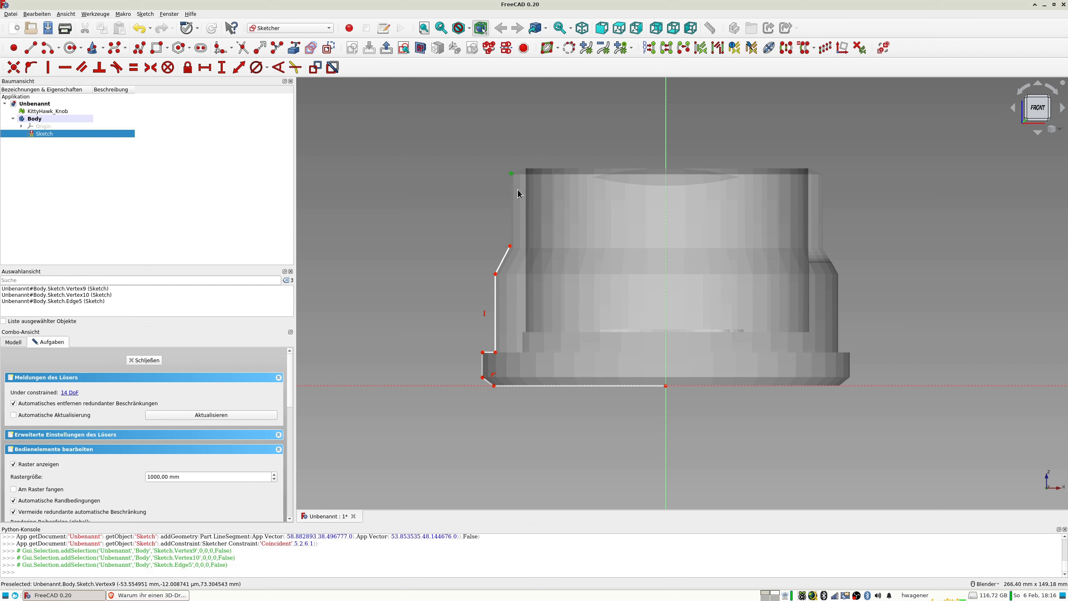
key(Delete)
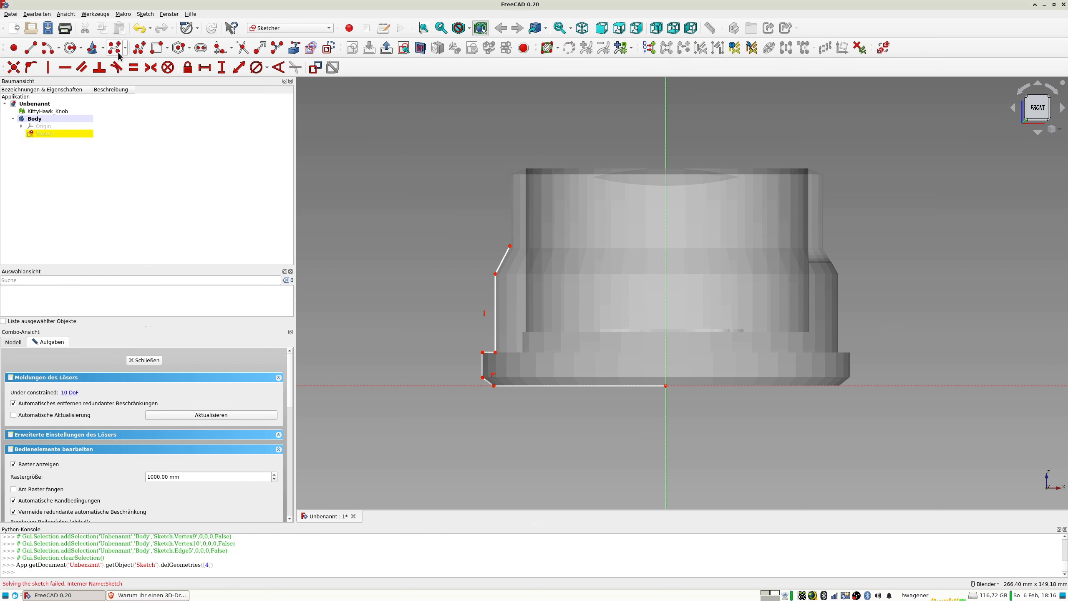
click(140, 48)
click(510, 246)
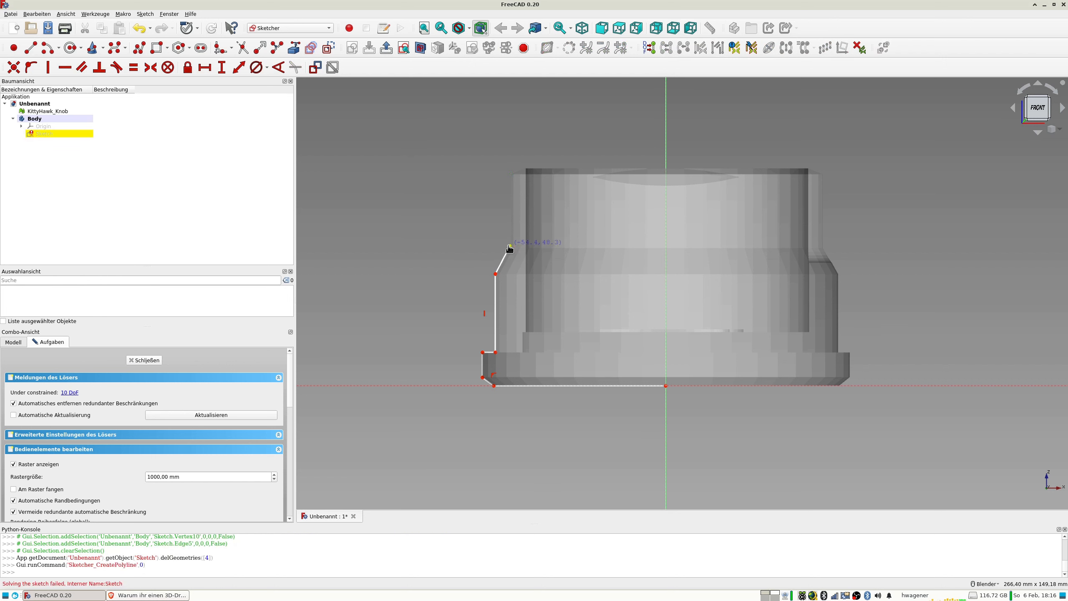
click(511, 174)
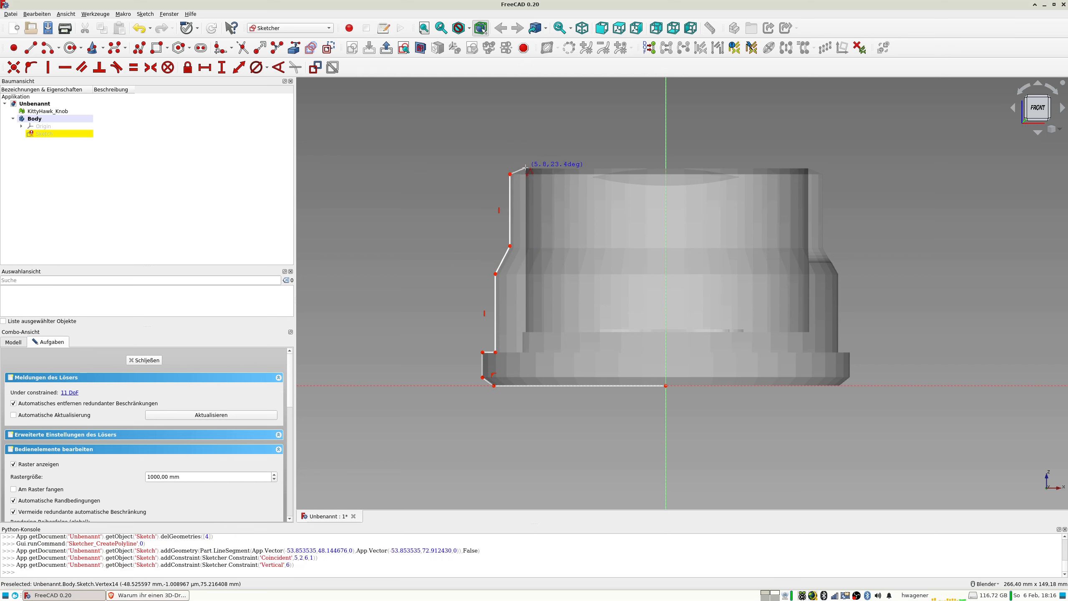
click(526, 168)
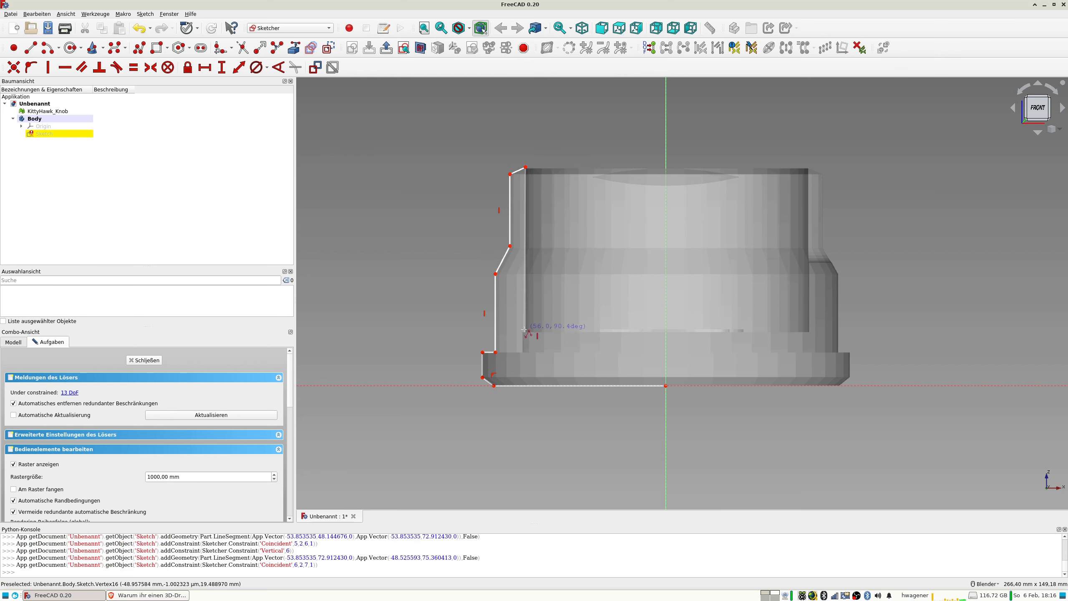
Continue the polyline down the inner wall and along the horizontal cavity floor to the vertical axis, closing the profile at the origin.
click(526, 332)
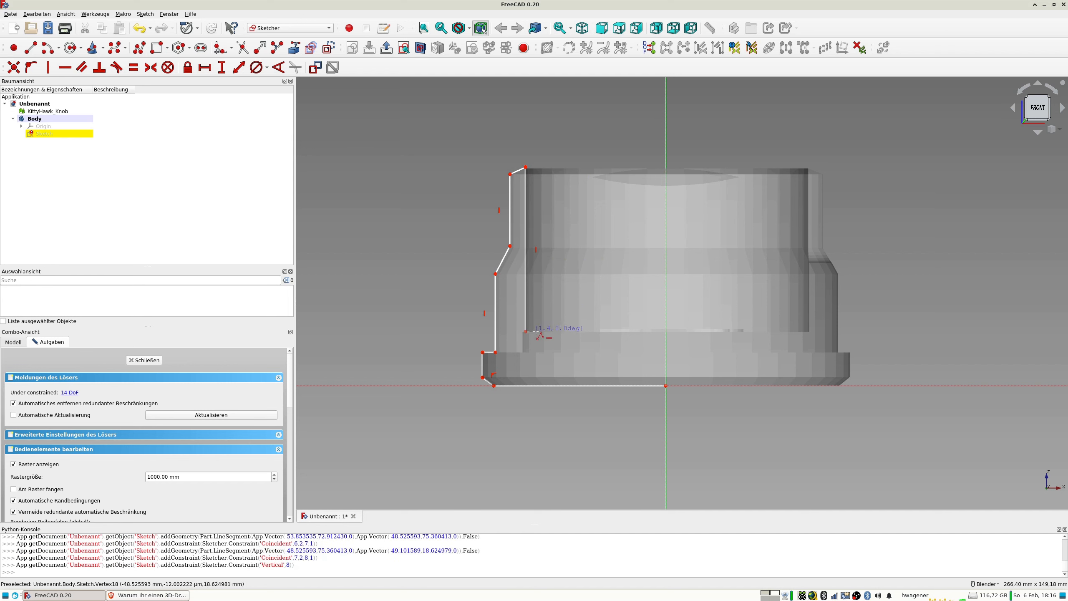
click(665, 329)
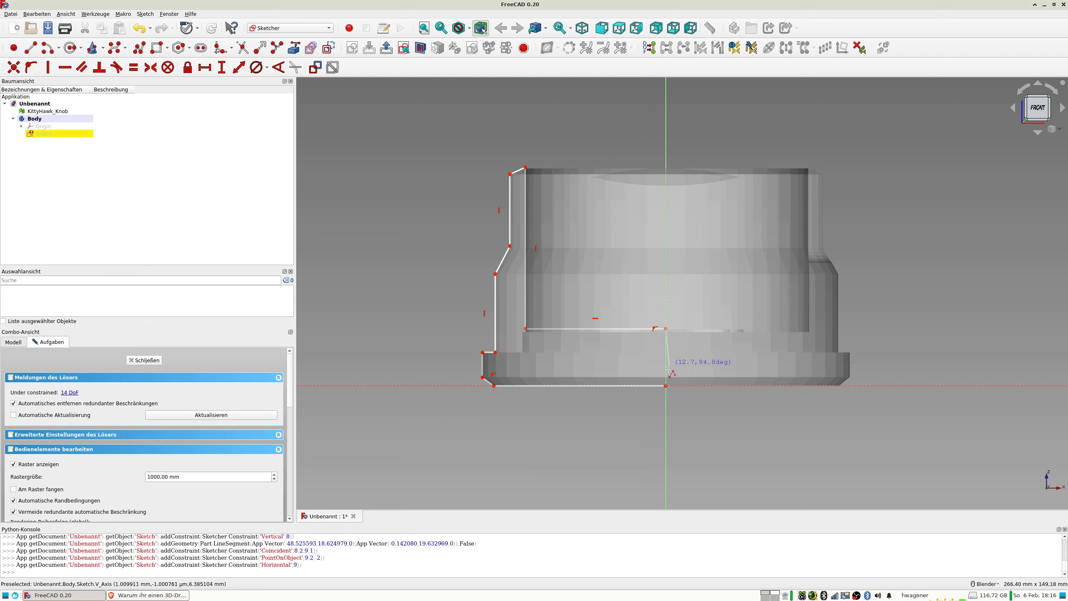
click(666, 386)
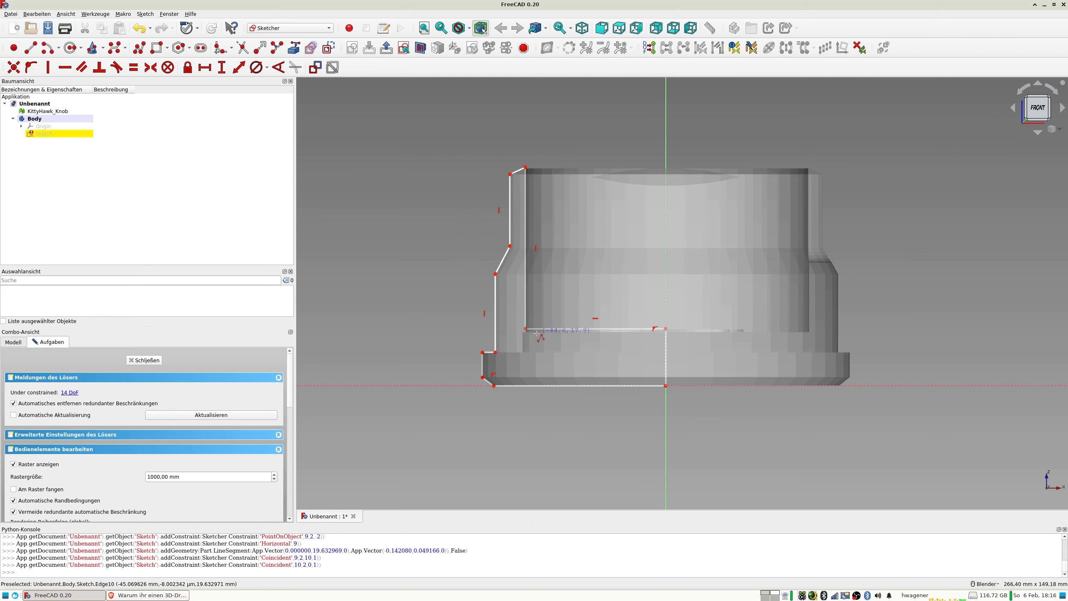
Move the bottom edge's outer end onto the mesh corner and constrain the edge's length to 60 mm.
scroll(505, 402, up, 4)
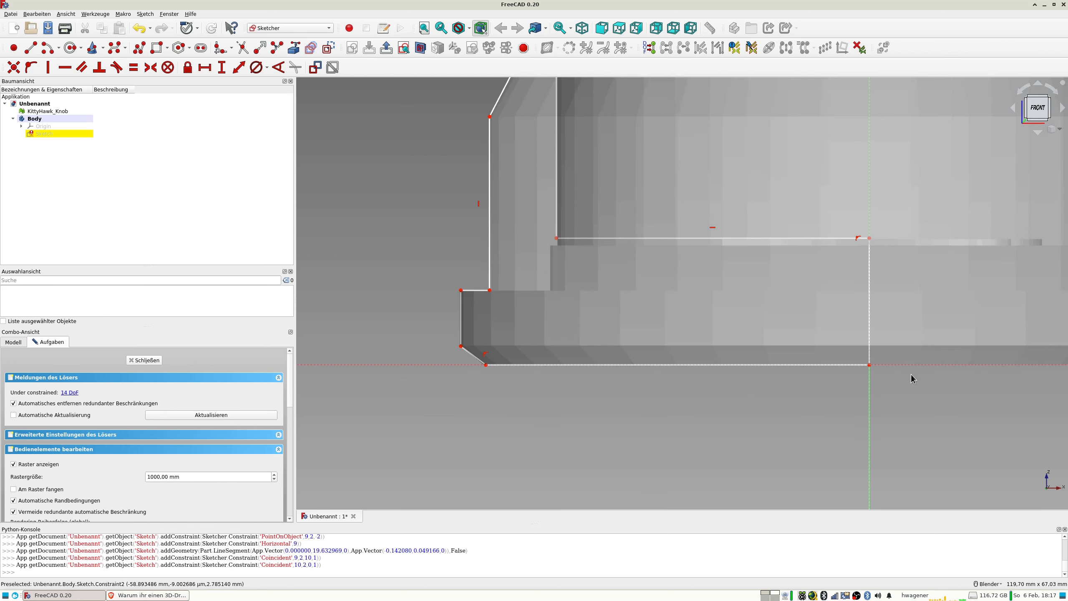
scroll(489, 364, up, 8)
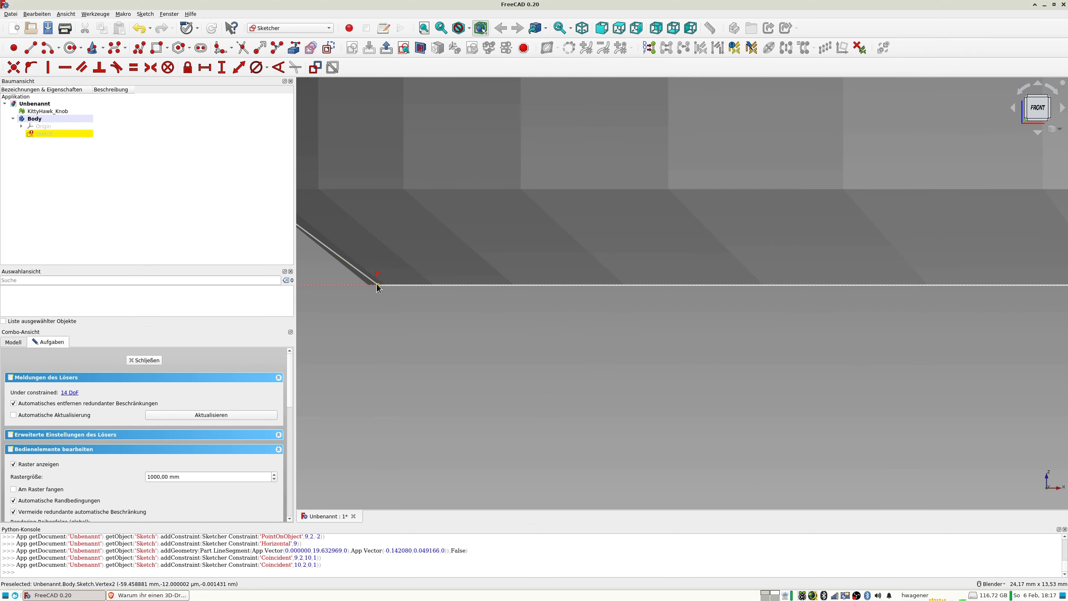
drag(377, 286, 370, 287)
click(410, 285)
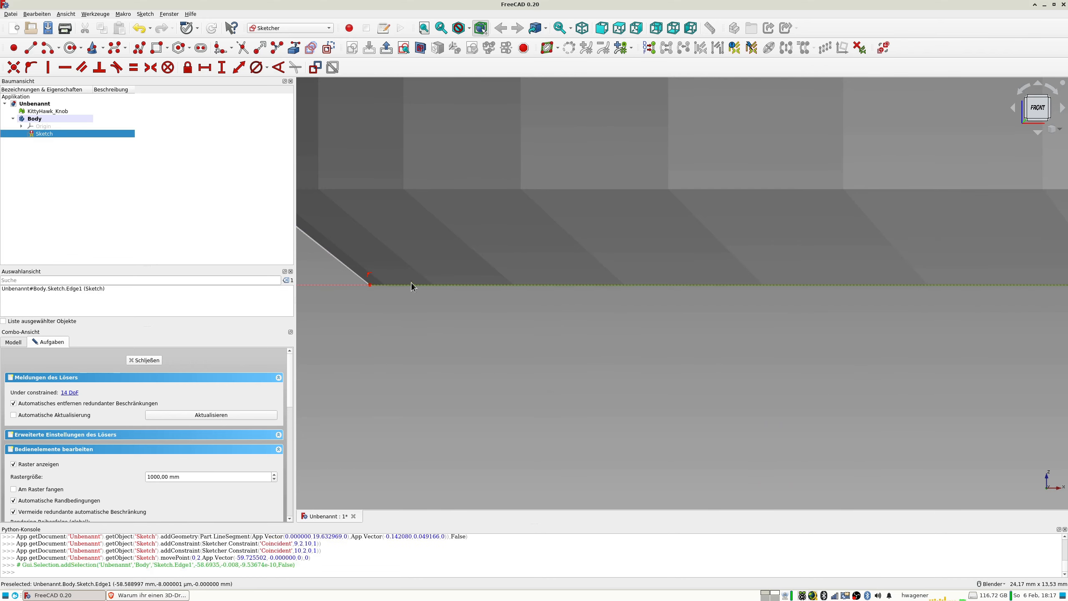
click(238, 68)
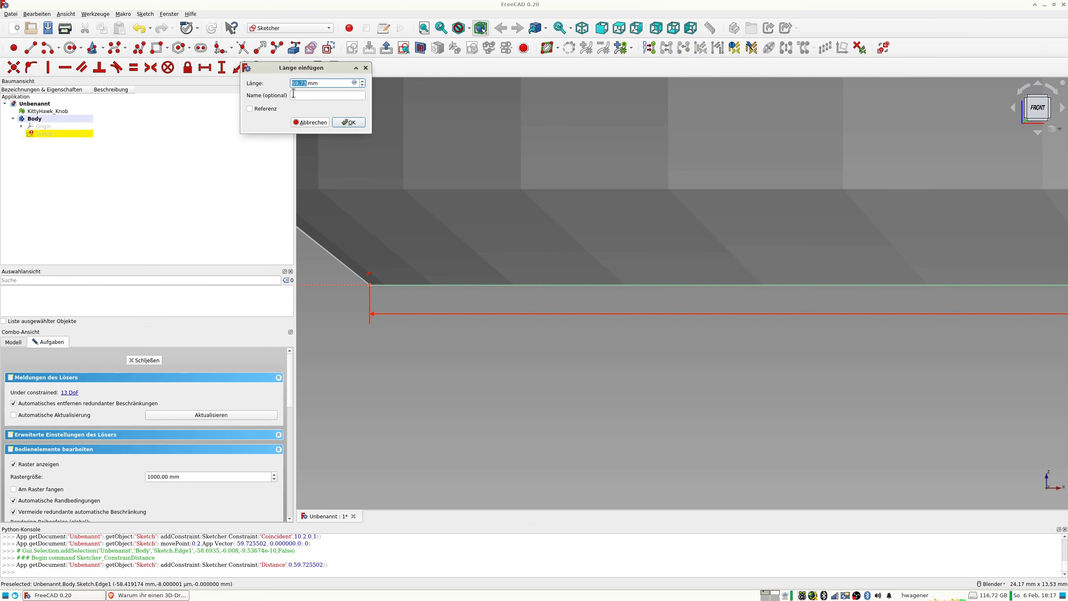
text(60)
key(Return)
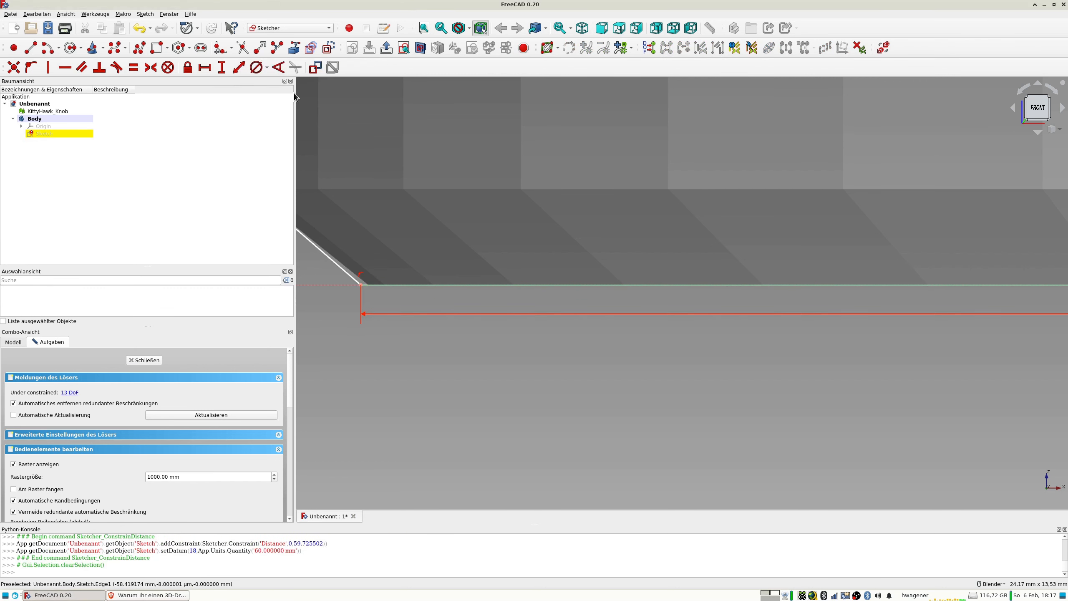
Set the bottom edge's length to 59,5 mm.
scroll(851, 311, down, 3)
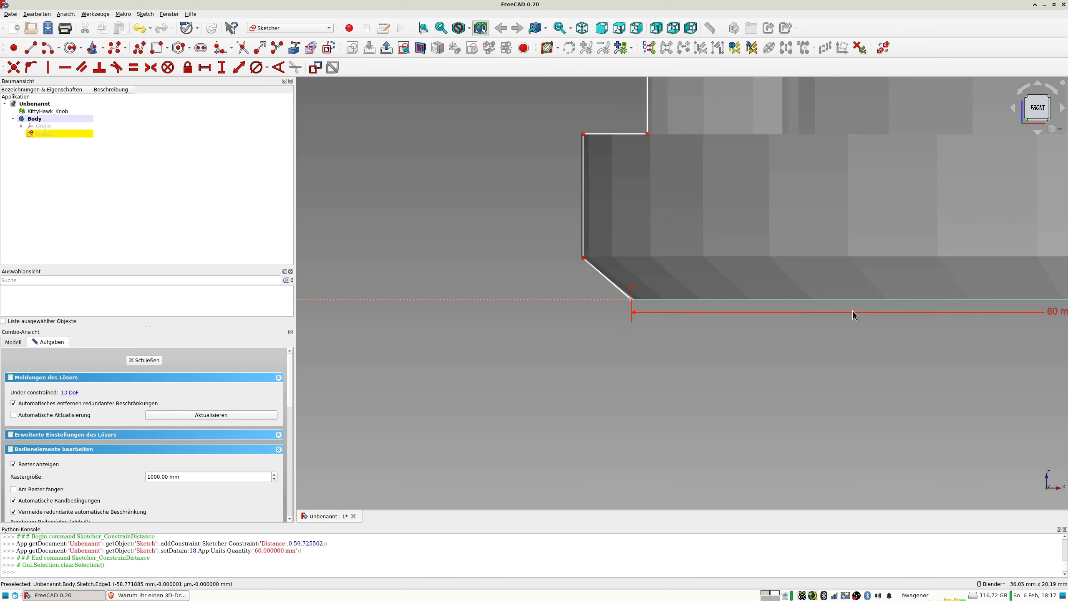
shift+middle_drag(960, 326, 900, 328)
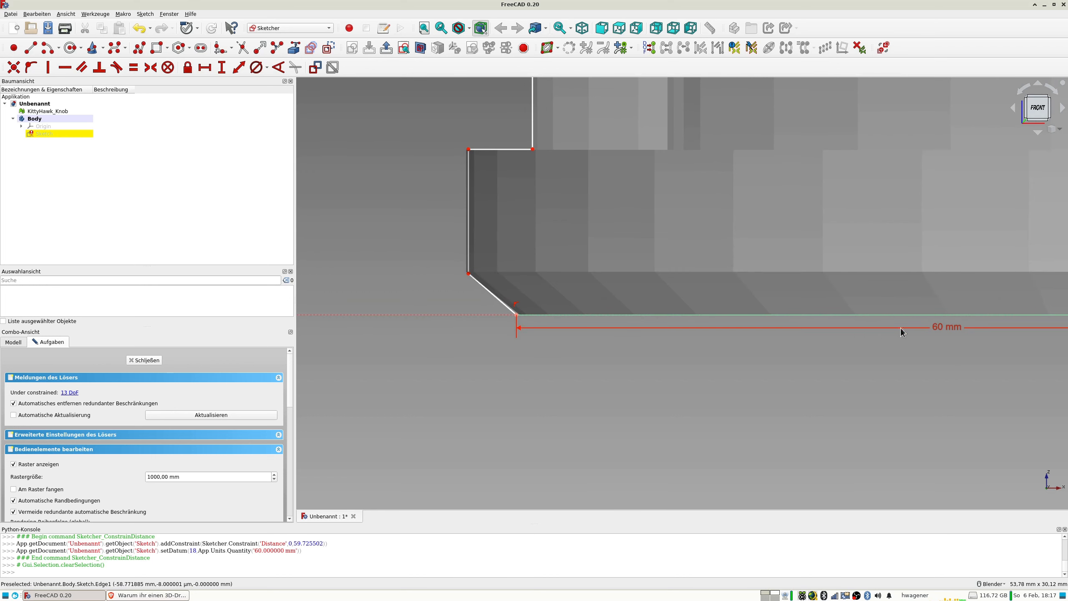
click(939, 328)
double_click(941, 330)
text(59,5)
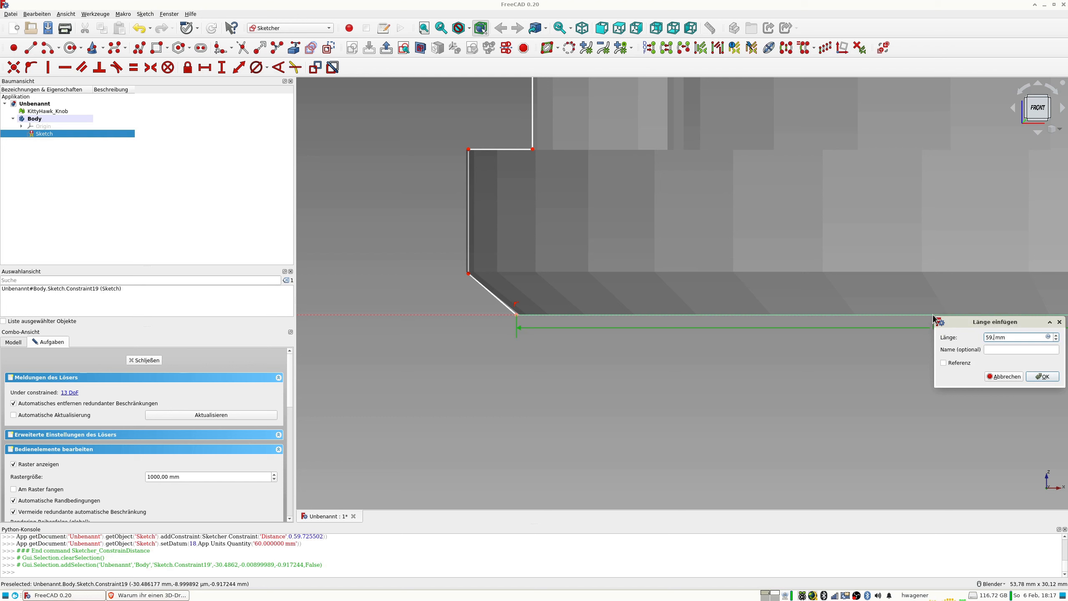
key(Return)
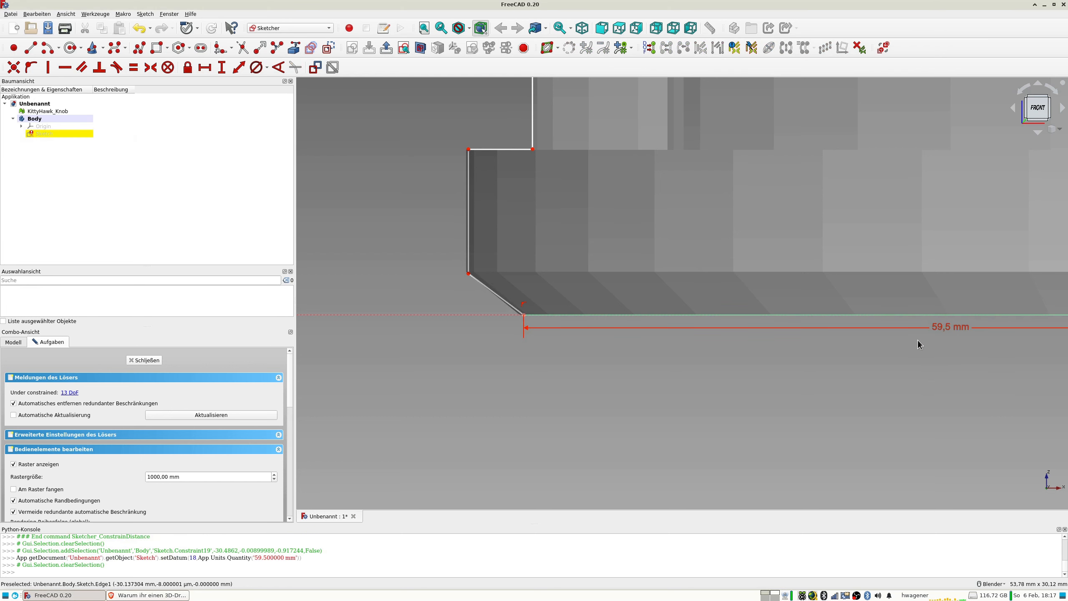
Set the bottom edge's length to 59,6 mm to fit the mesh's lower corner.
scroll(989, 336, down, 4)
mouse_move(990, 337)
shift+middle_down()
mouse_move(873, 360)
mouse_move(644, 335)
shift+middle_up()
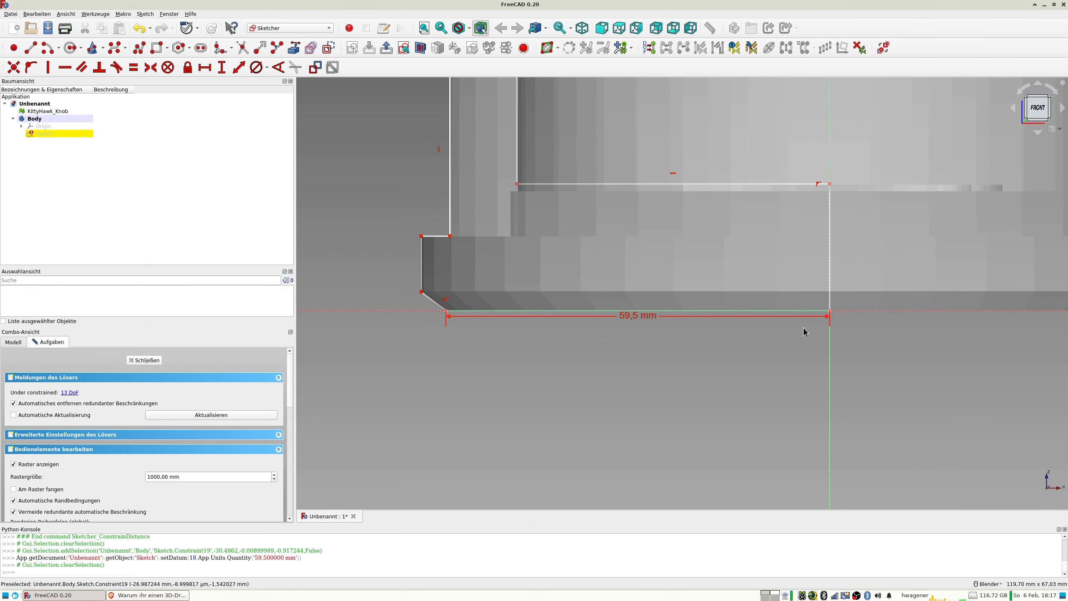
scroll(803, 328, up, 6)
scroll(715, 290, down, 6)
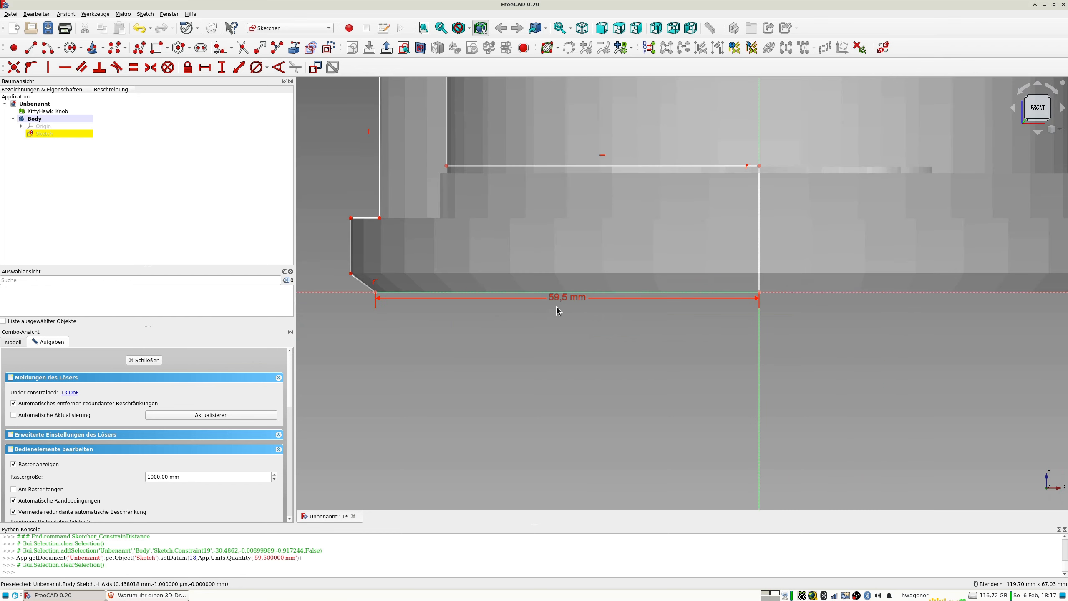
scroll(398, 295, up, 2)
scroll(398, 300, up, 2)
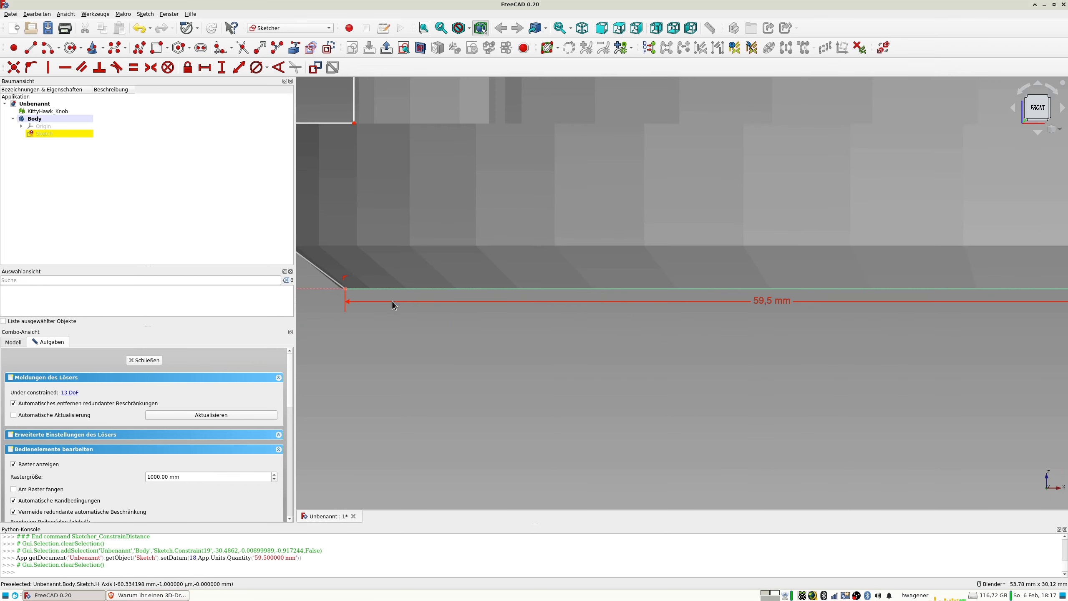
double_click(763, 301)
text(59)
text(,6)
key(Return)
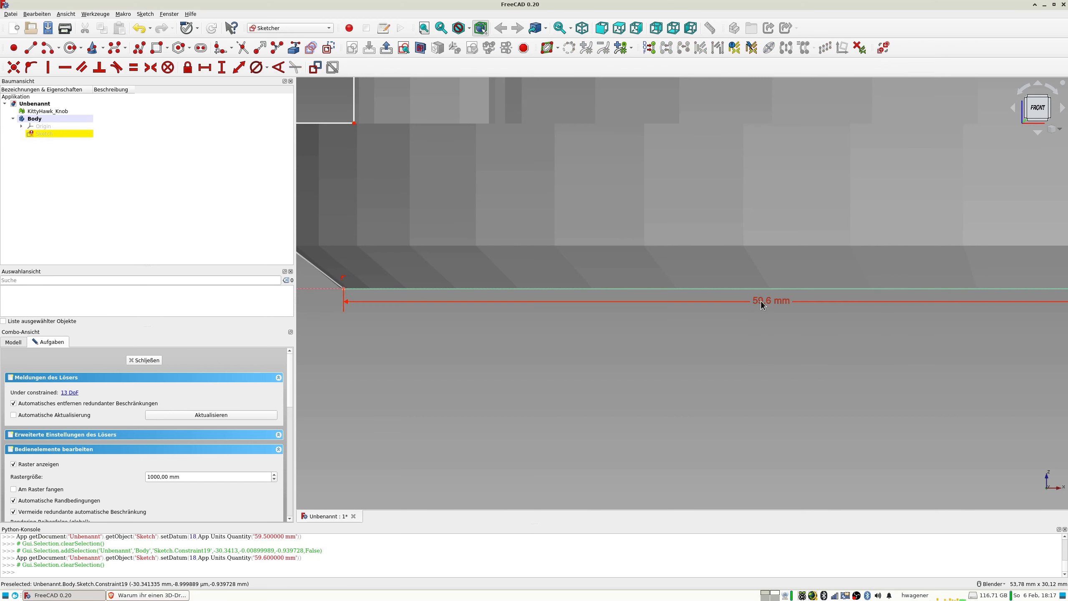
Set the bottom edge's length to 59,7 mm.
double_click(761, 300)
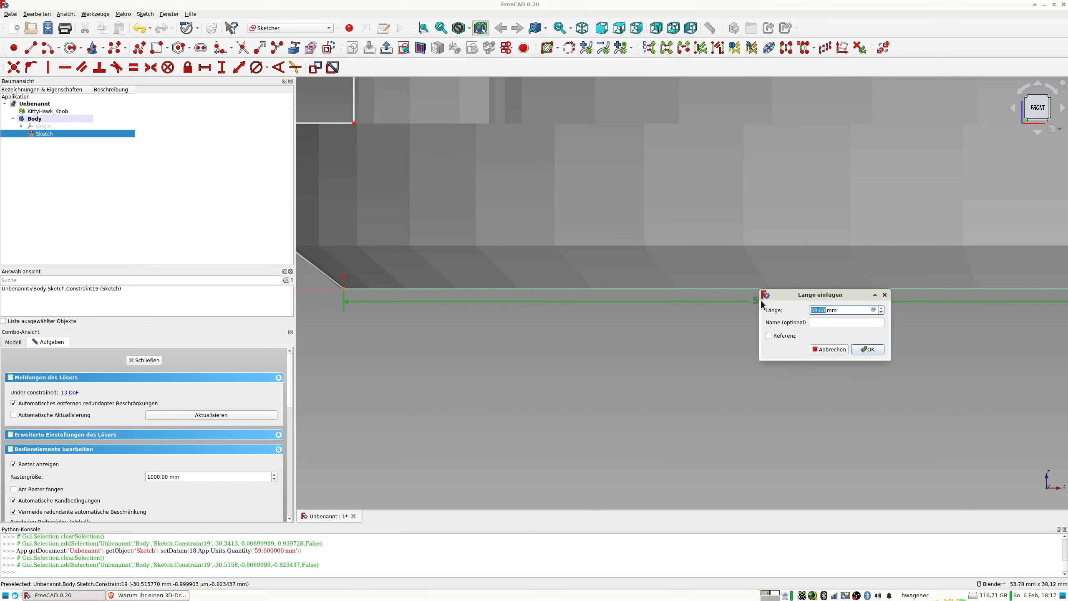
text(59,7)
key(Return)
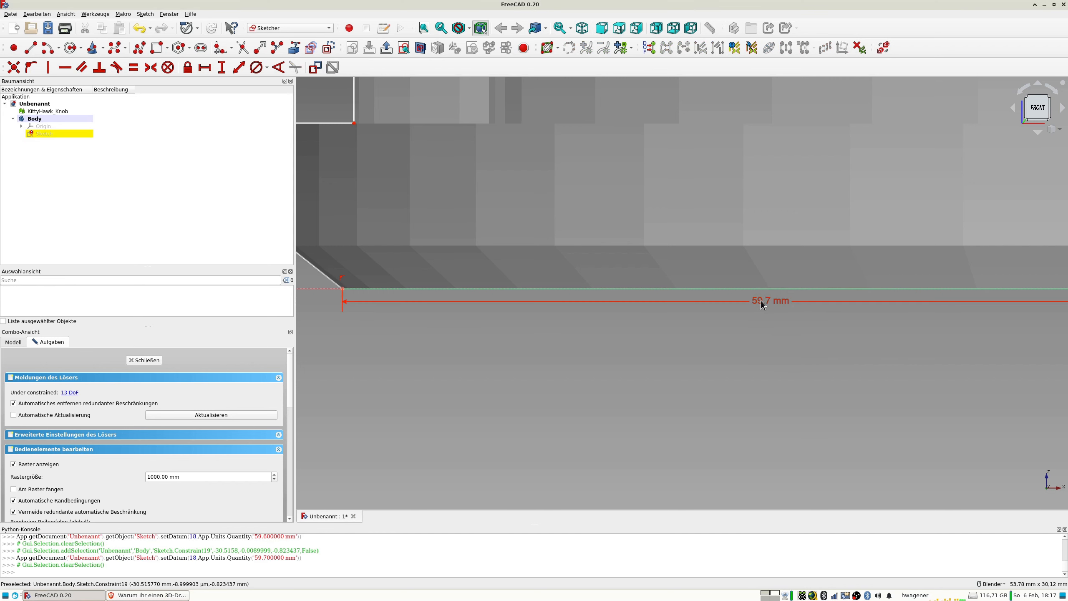
Set the bottom edge's length to 59,8 mm.
scroll(369, 304, down, 5)
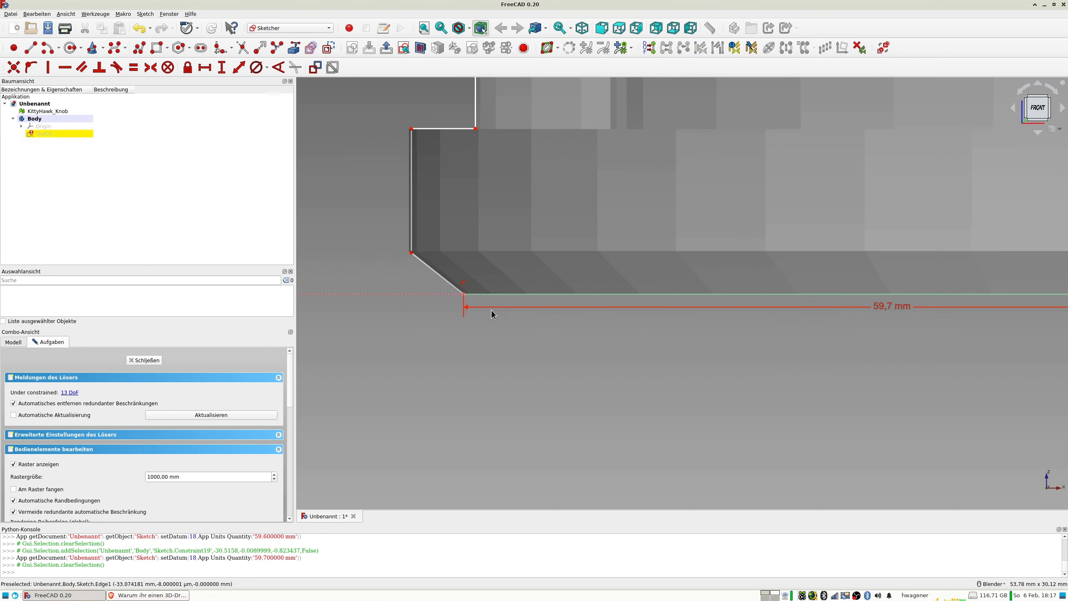
scroll(516, 291, down, 8)
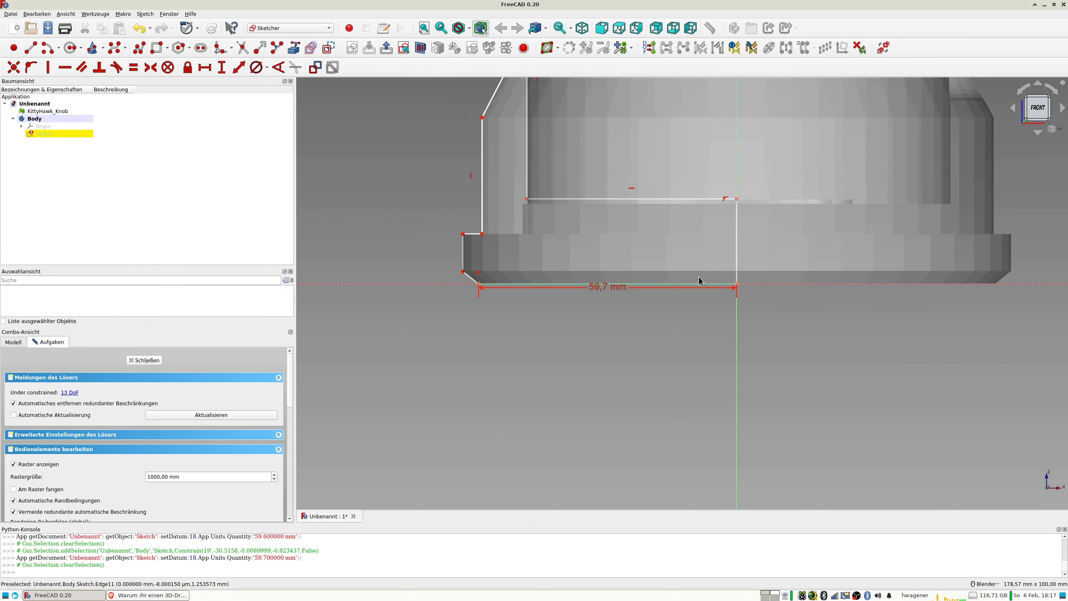
double_click(598, 288)
text(59)
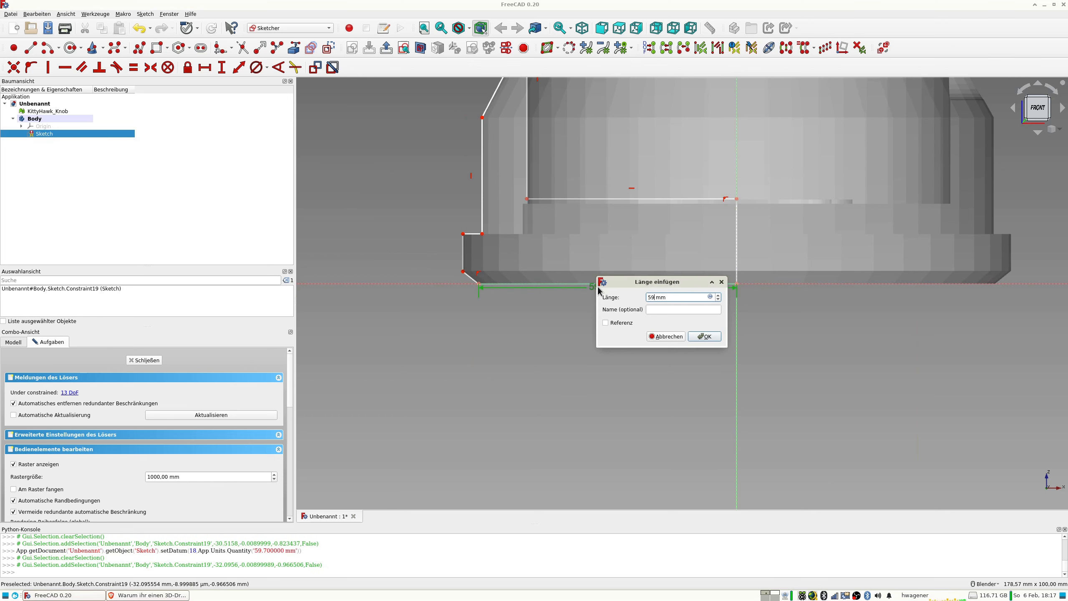
text(,8)
key(Return)
Check the bottom edge's outer end against the mesh corner and set the edge's length to 59,75 mm.
scroll(460, 298, up, 20)
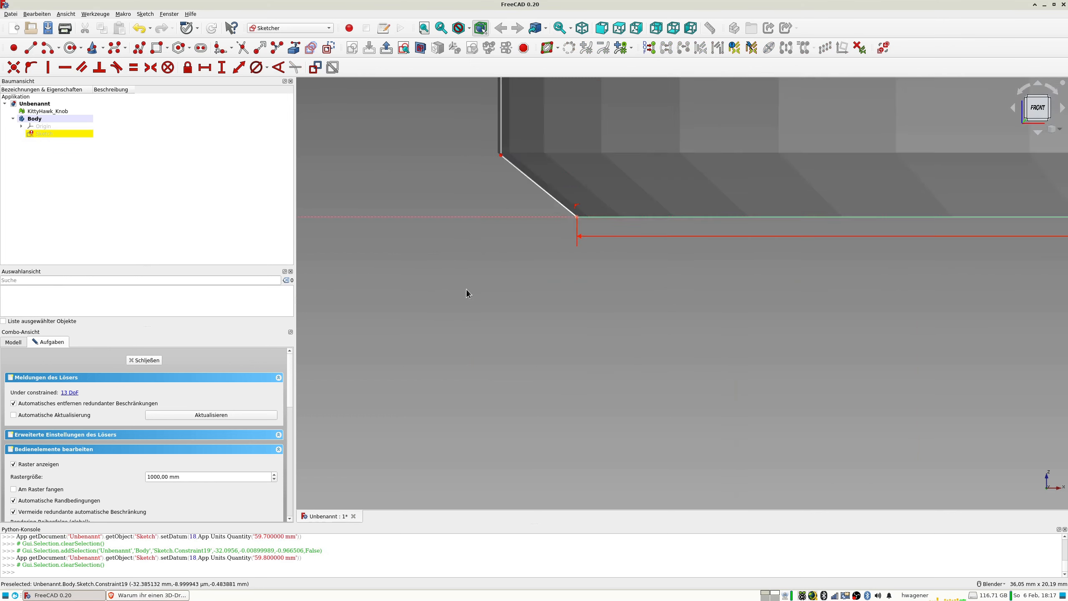
scroll(596, 249, down, 12)
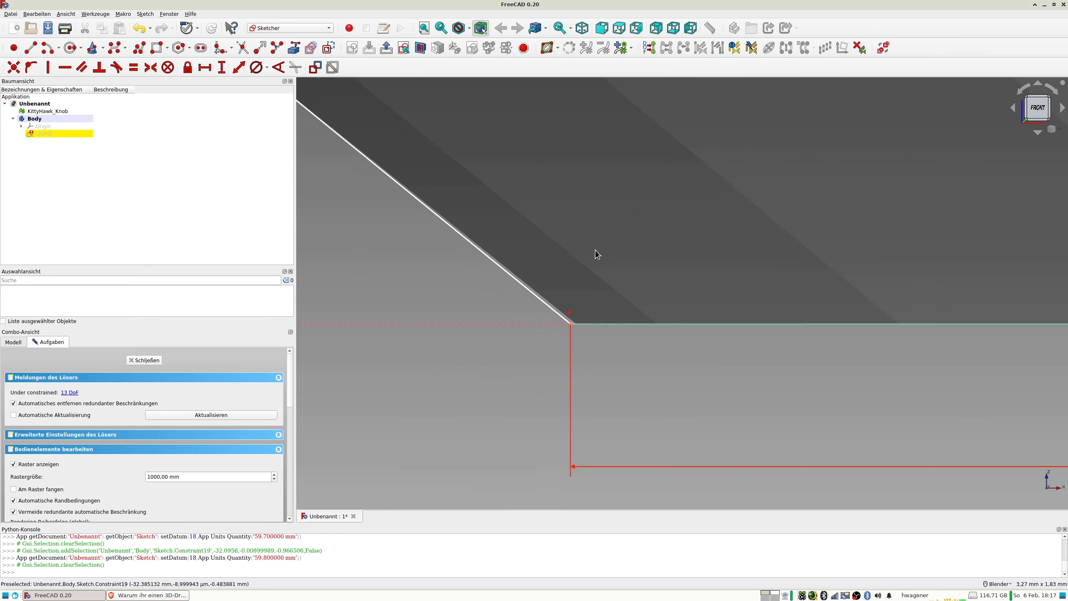
scroll(599, 253, down, 4)
click(728, 296)
click(728, 297)
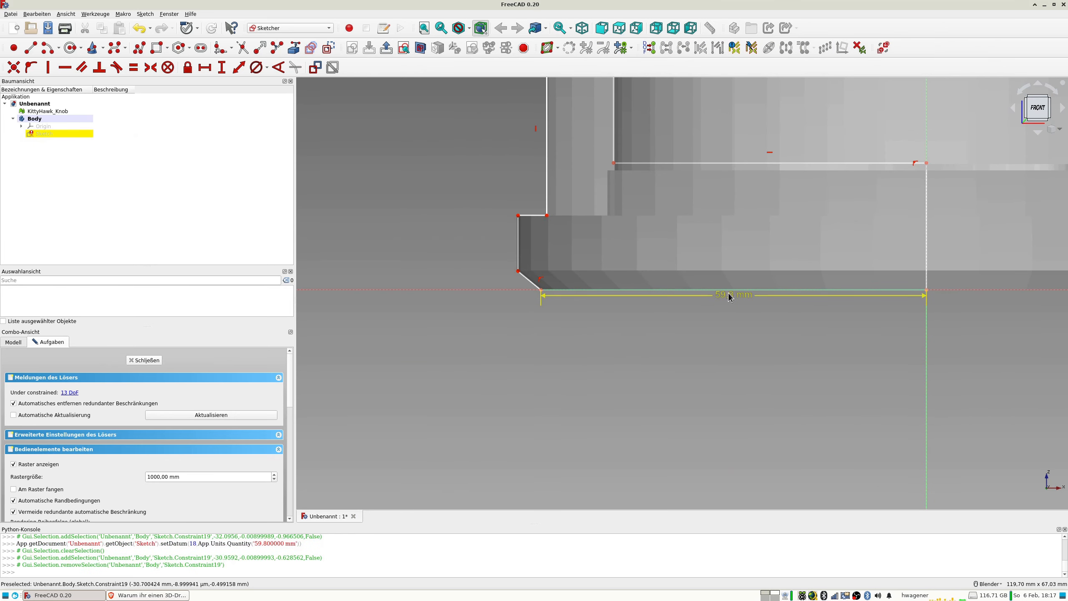
click(729, 297)
double_click(729, 296)
text(59,75)
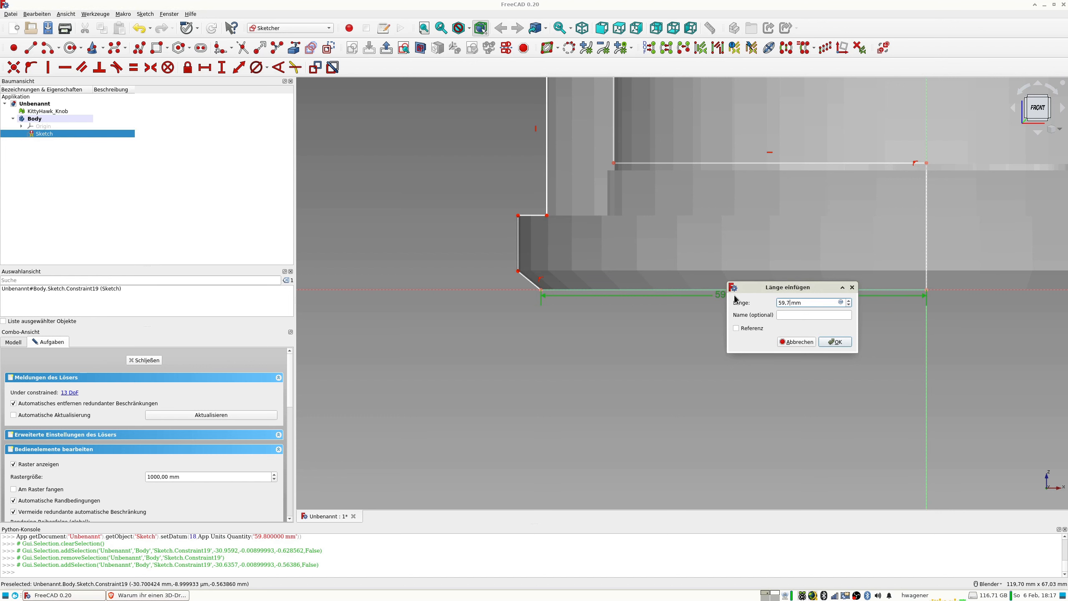
key(Return)
scroll(528, 290, up, 20)
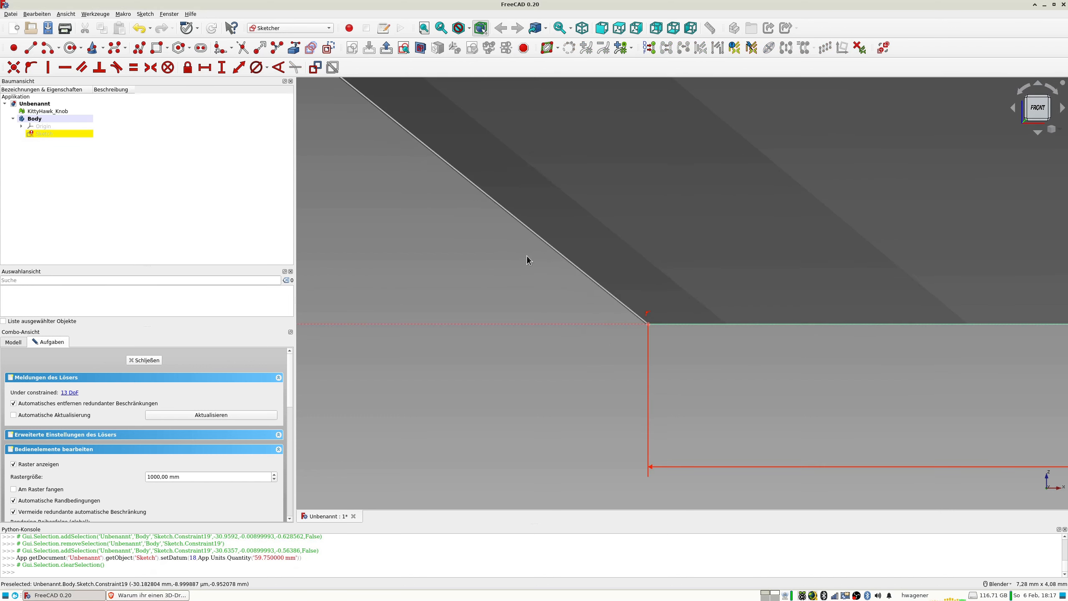
Set the bottom edge's length to 59,8 mm.
scroll(550, 264, down, 20)
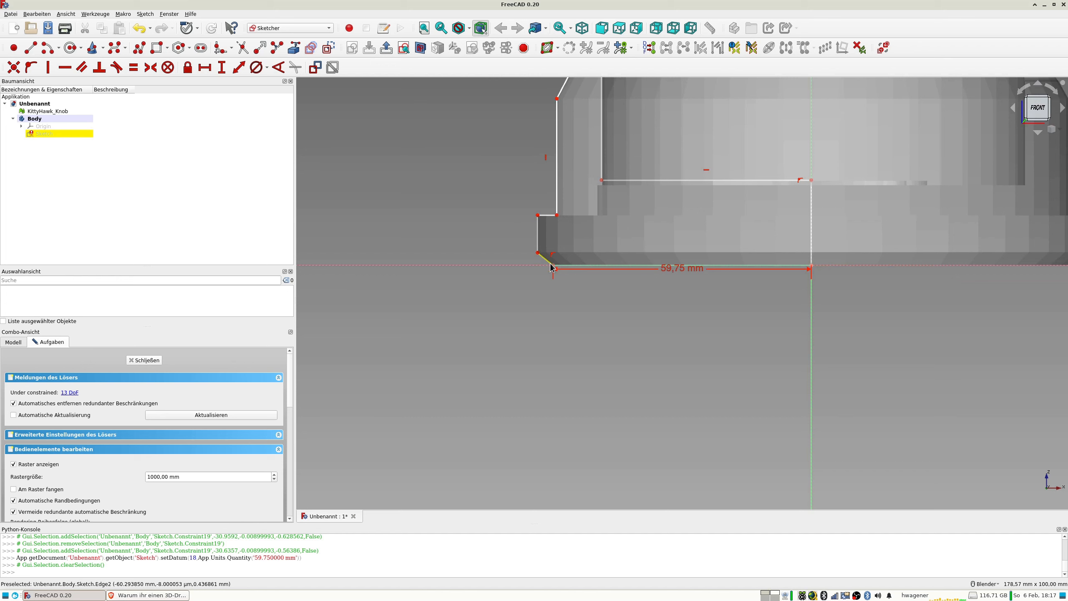
shift+middle_drag(556, 274, 507, 370)
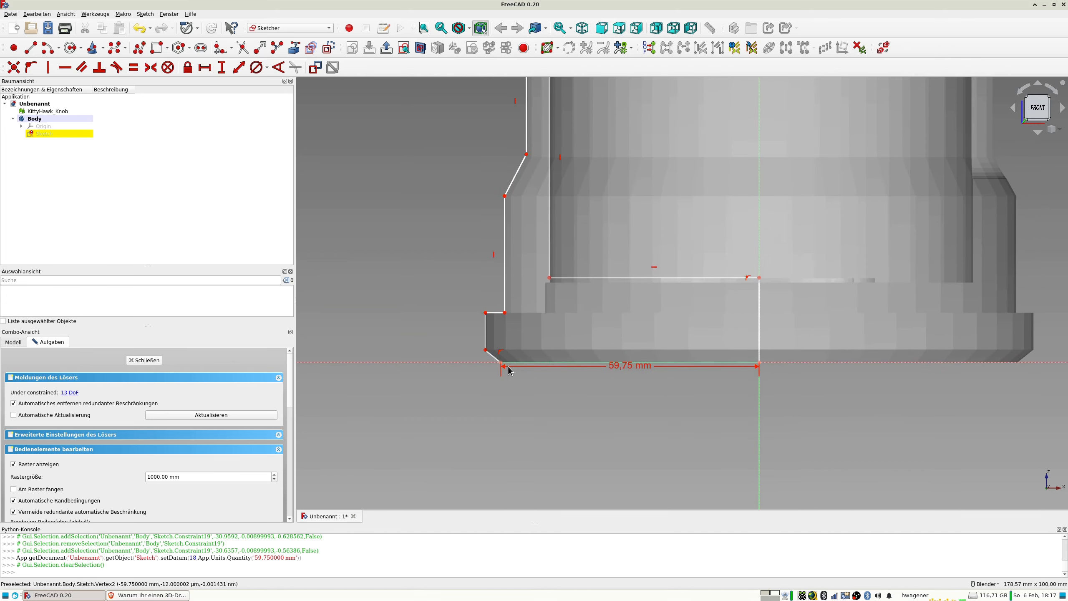
double_click(624, 365)
text(59)
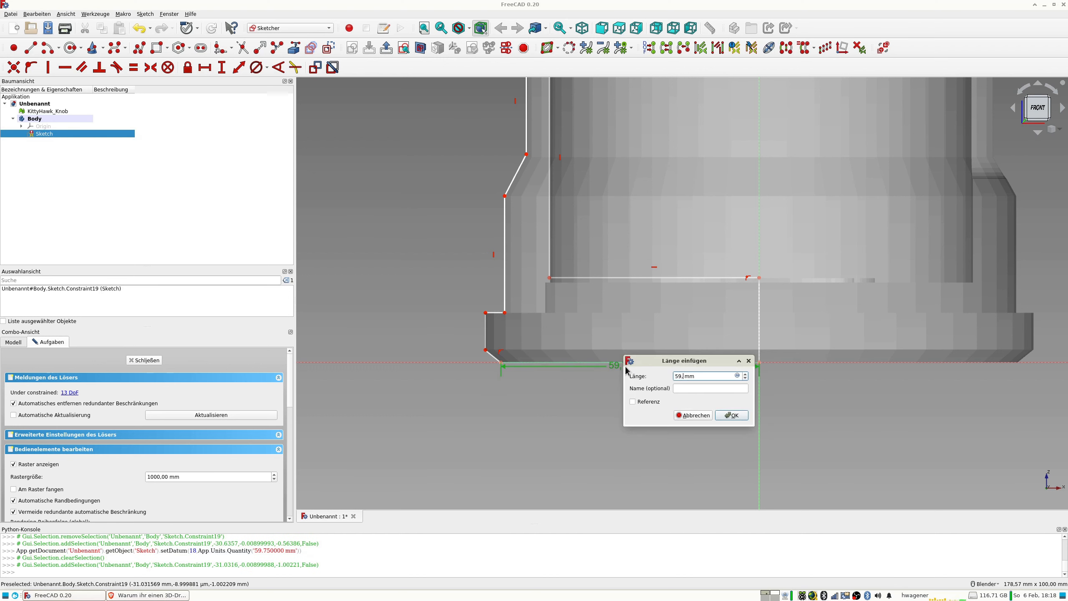
text(,8)
key(Return)
Shift the lower chamfer's outer corner onto the mesh corner and constrain its vertical distance from the horizontal axis to 3 mm.
scroll(502, 356, up, 5)
drag(420, 330, 416, 330)
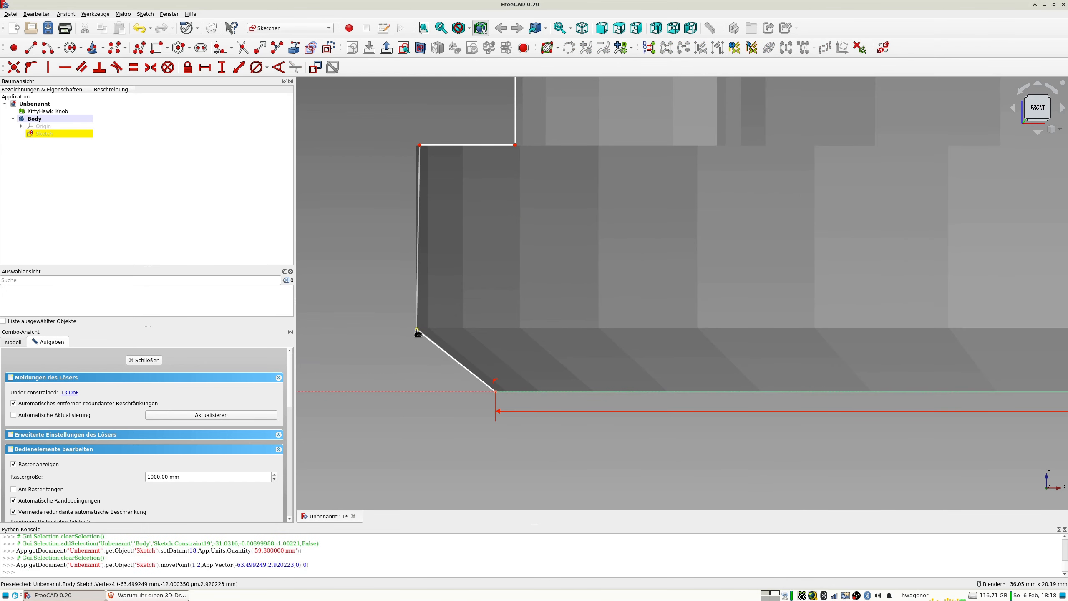
click(416, 391)
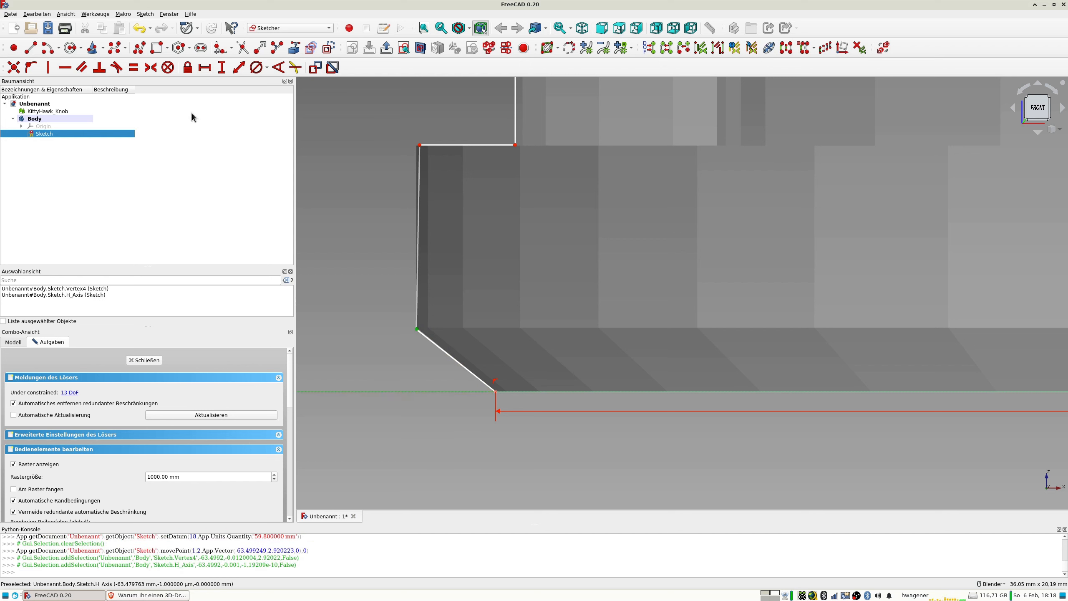
click(219, 73)
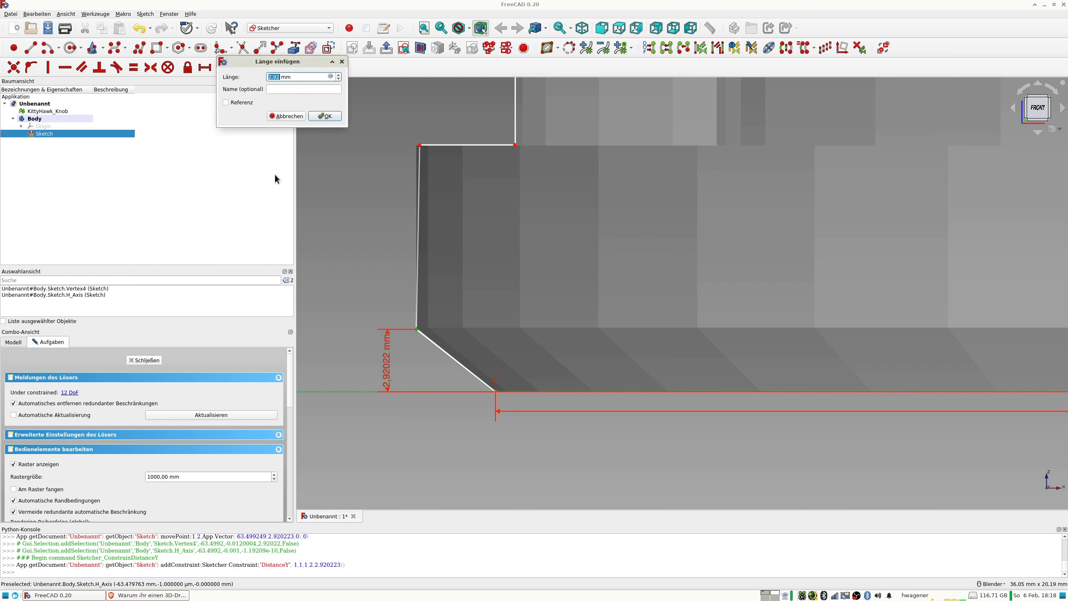
text(3)
key(Return)
Dimension the distance from the chamfer's outer corner to the vertical centre line as 63,5 mm.
scroll(447, 344, down, 2)
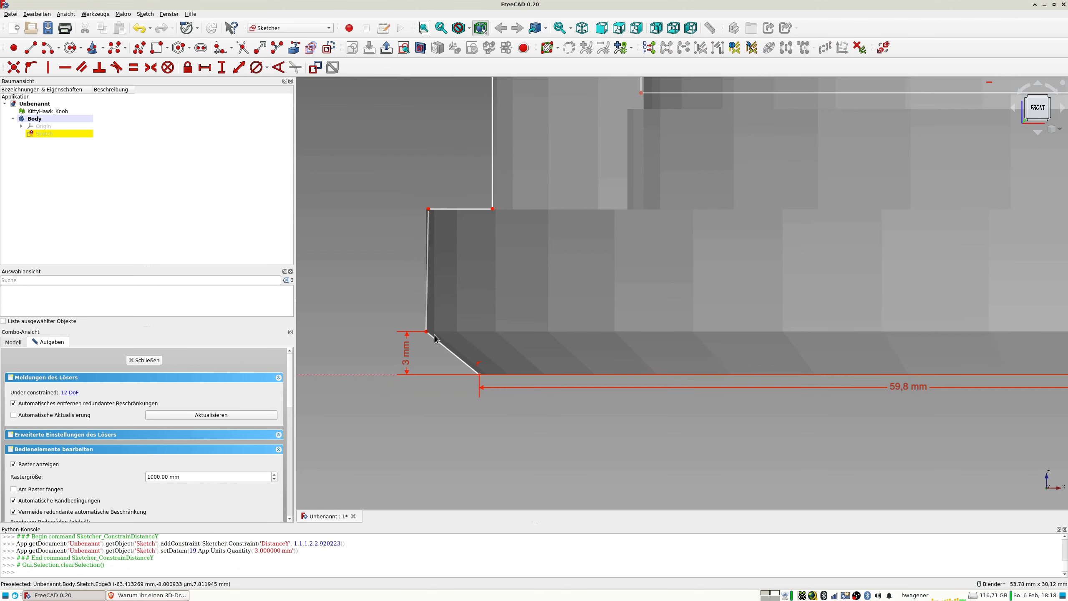
click(426, 332)
scroll(790, 348, down, 2)
shift+middle_drag(833, 335, 572, 349)
click(897, 358)
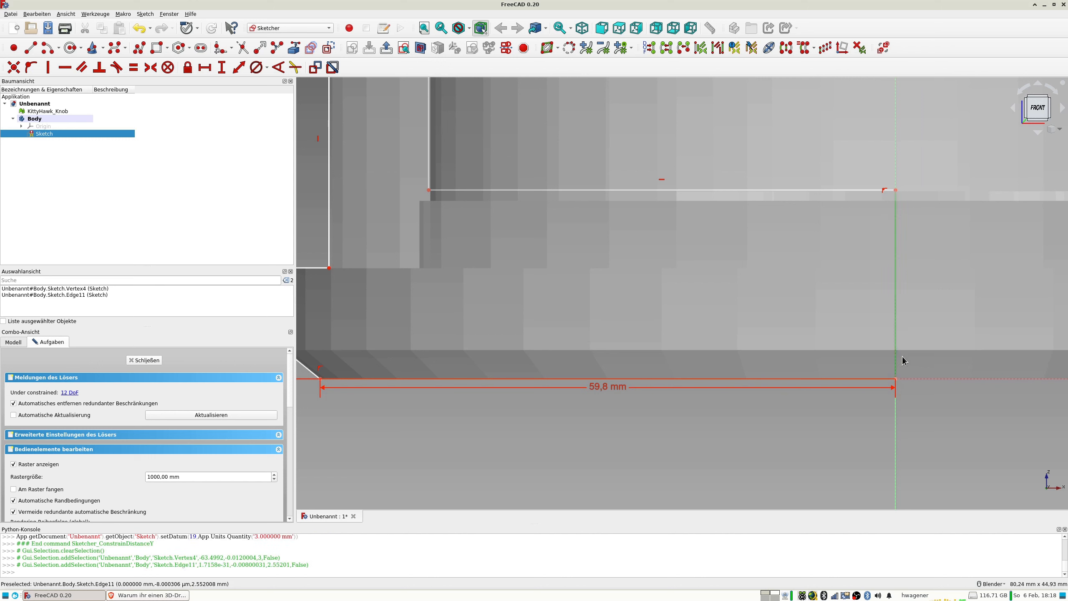
click(238, 68)
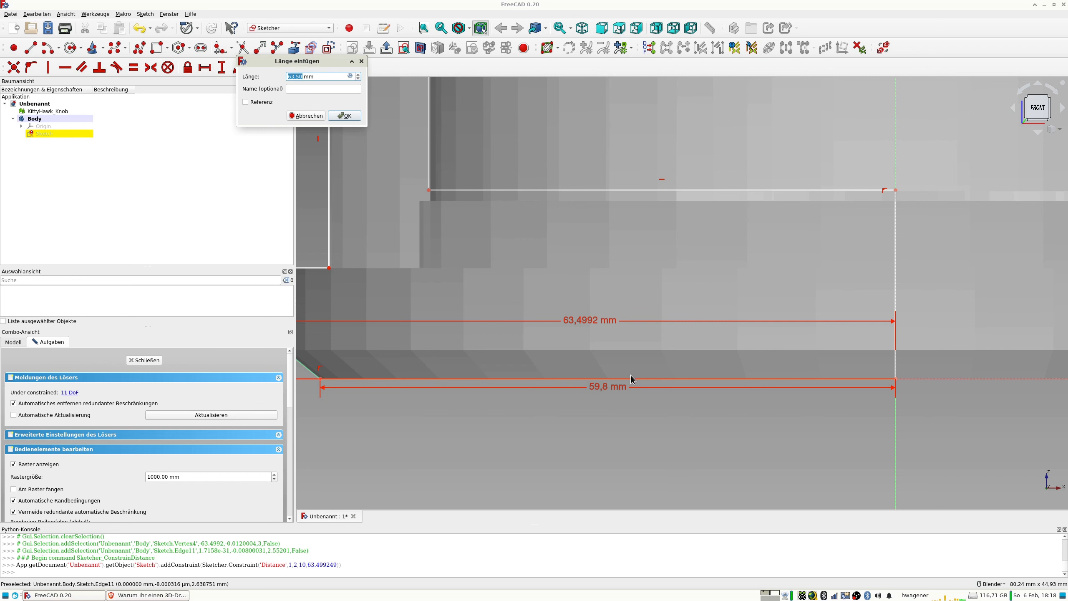
text(63,5)
key(Return)
Constrain the base rim's outer edge to be vertical and set its length to 8,5 mm.
scroll(547, 370, down, 4)
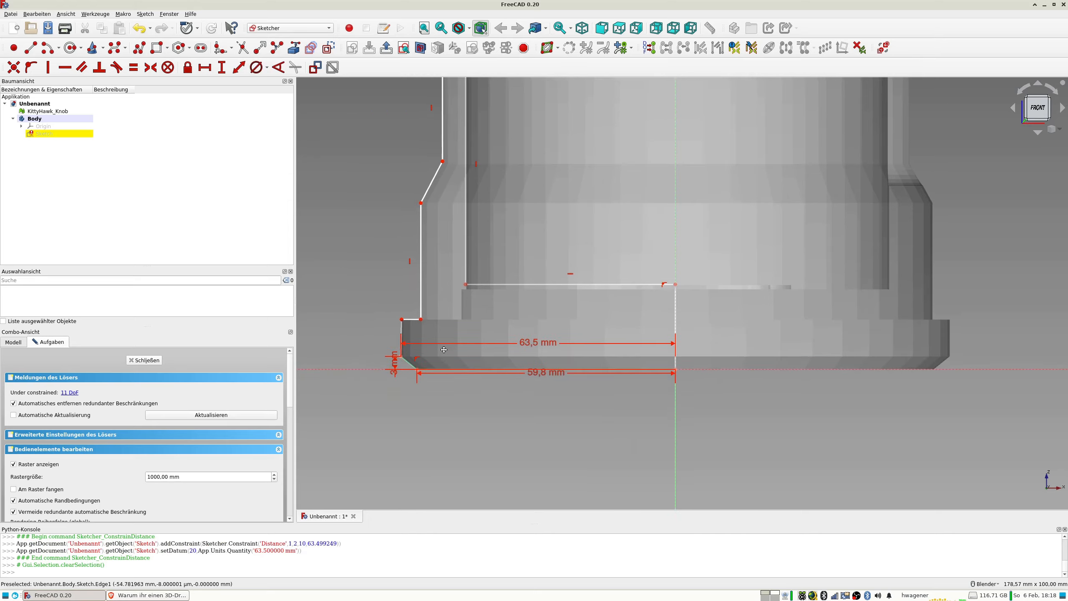
scroll(444, 349, up, 10)
scroll(474, 347, down, 4)
click(443, 217)
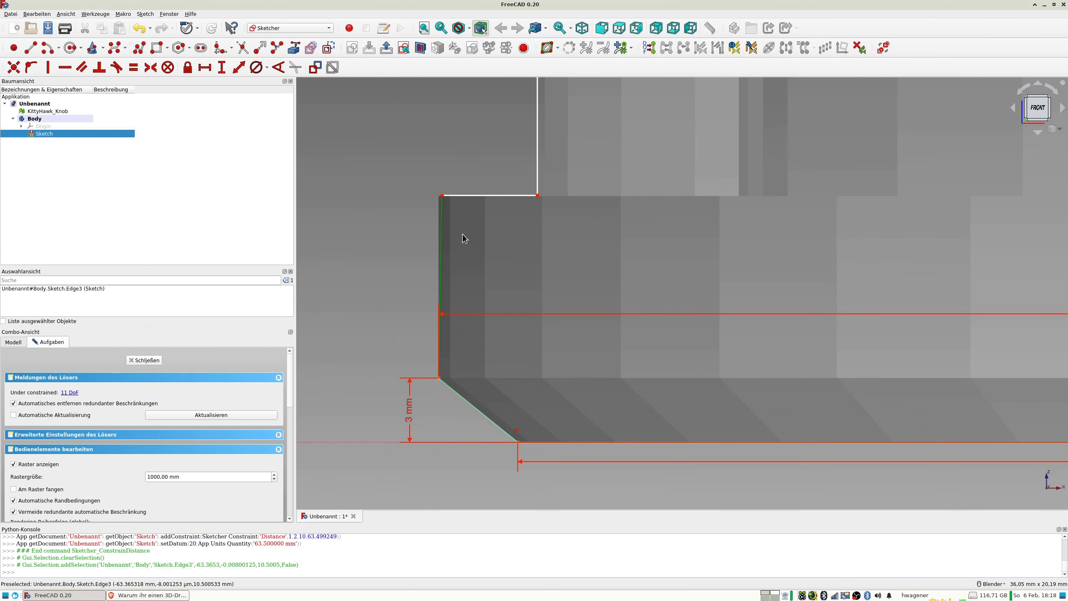
key(v)
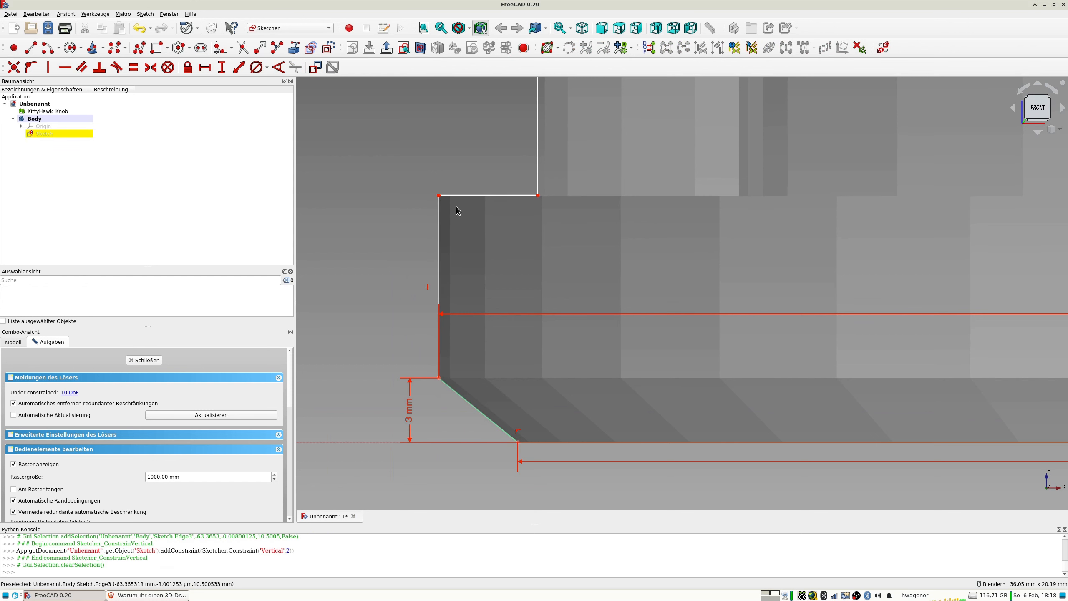
click(438, 222)
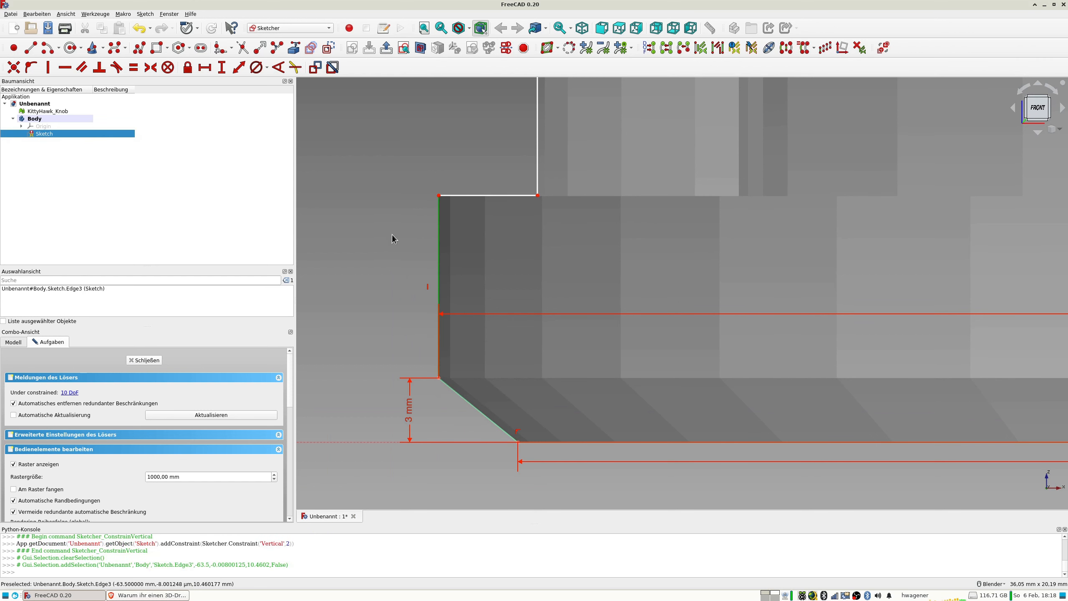
click(238, 71)
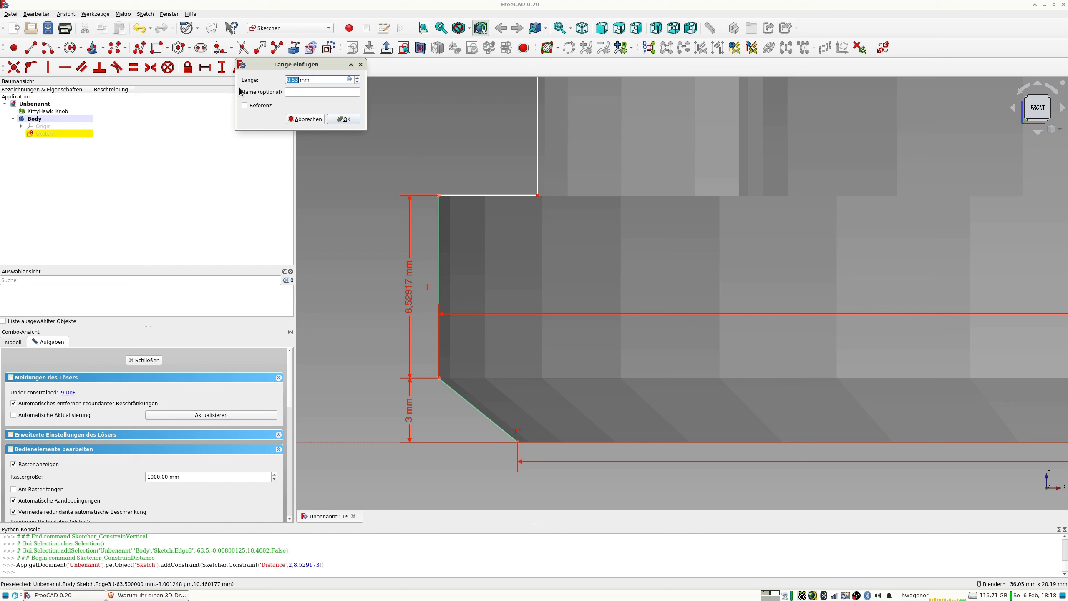
text(8,5)
key(Return)
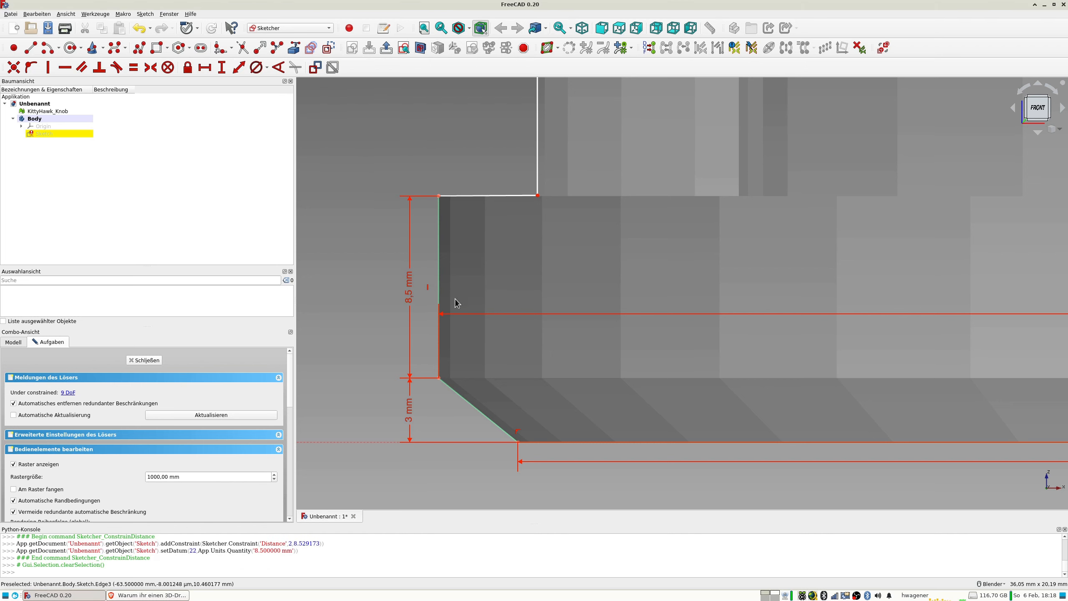
Dimension the short ledge on top of the base rim with a length of 5 mm.
scroll(461, 286, down, 4)
shift+middle_drag(537, 250, 515, 396)
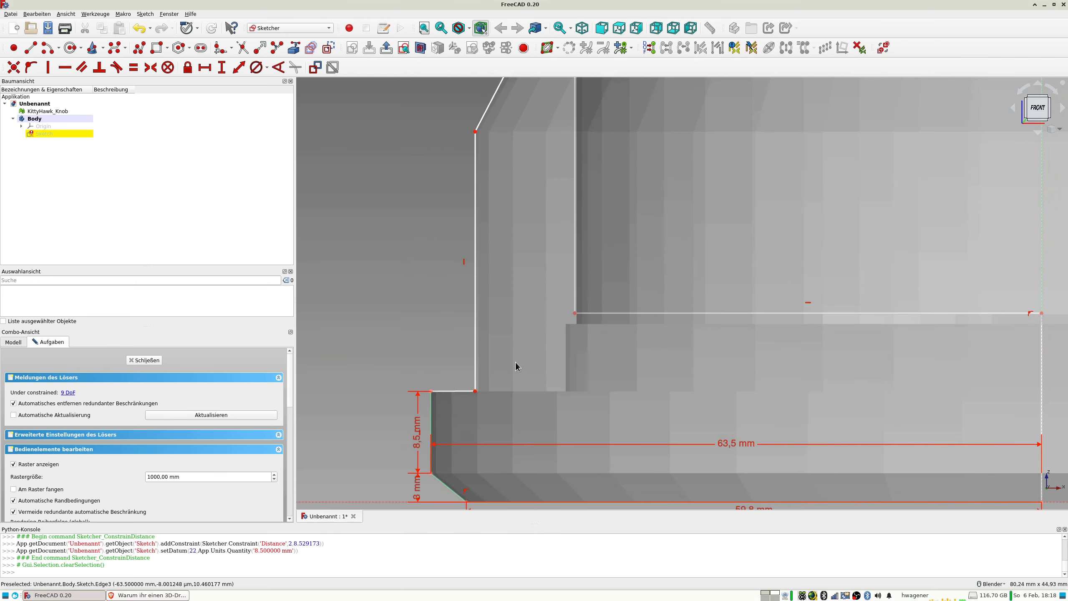
click(461, 397)
click(238, 67)
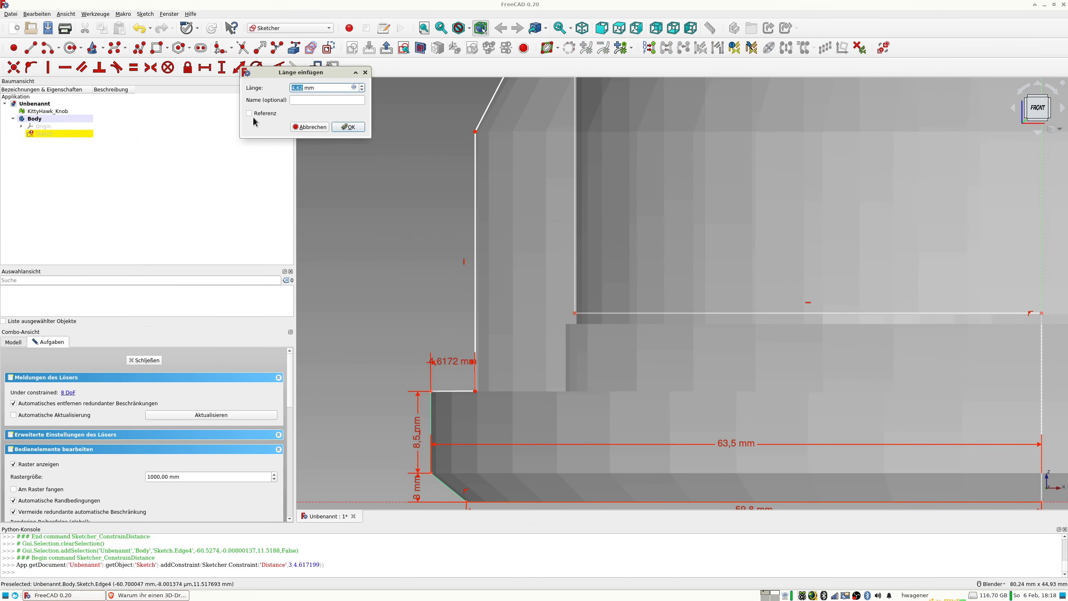
text(5)
key(Return)
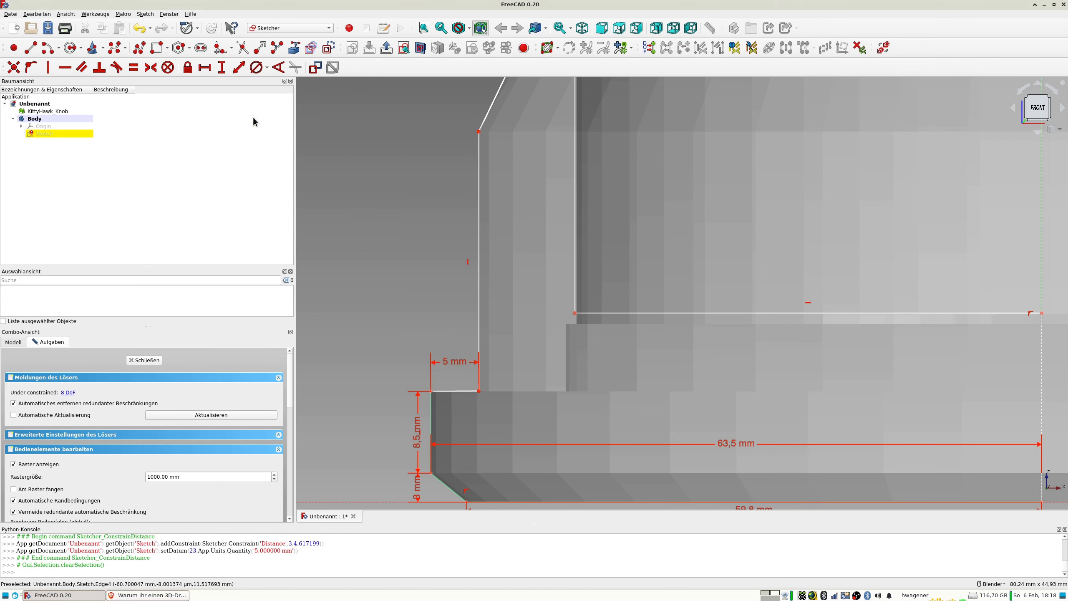
Compare the wall line above the ledge with the mesh edge and set the ledge's length to 4,9 mm.
scroll(484, 329, up, 5)
scroll(454, 361, down, 3)
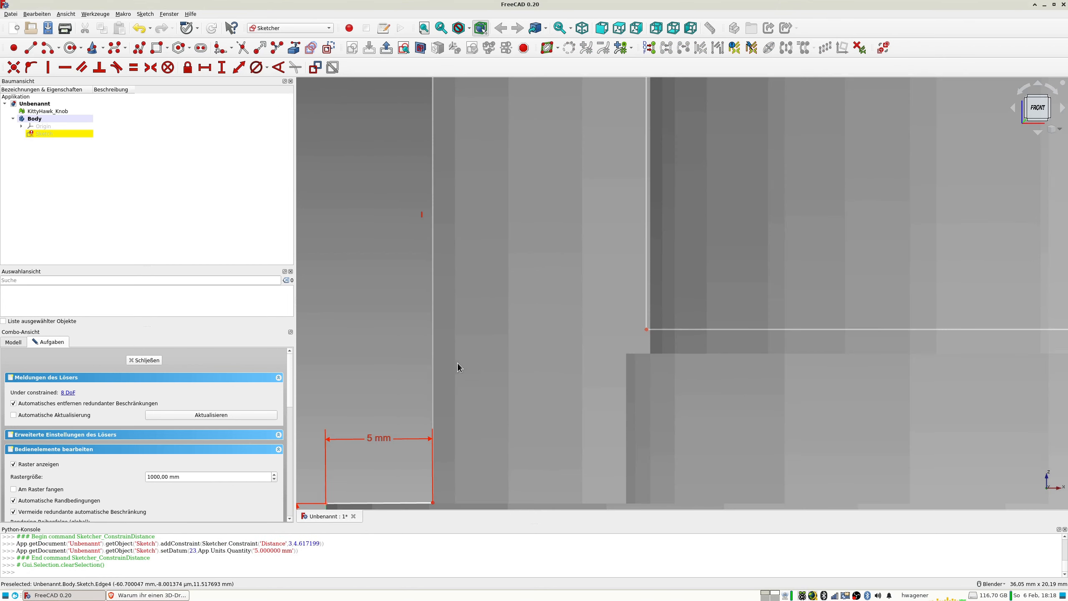
double_click(383, 440)
text(4)
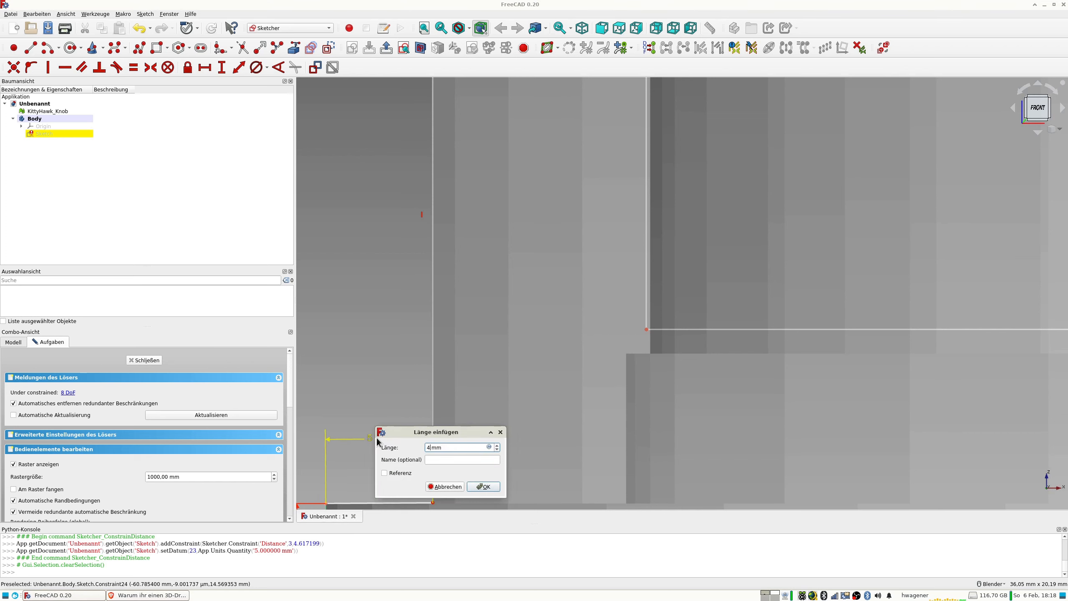
text(,9)
key(Return)
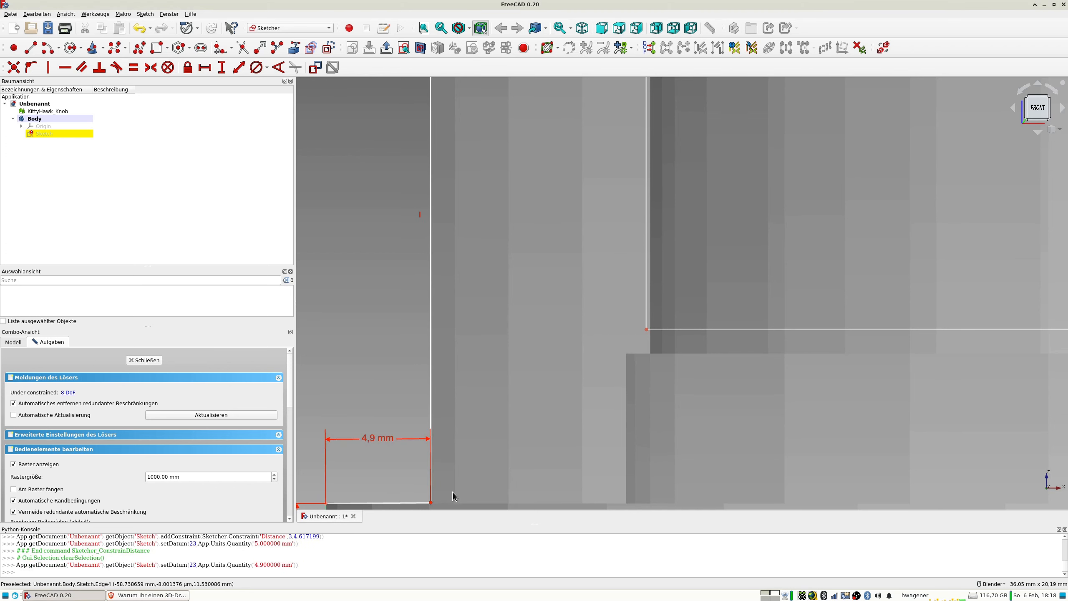
Constrain the short ledge on top of the base rim to be horizontal.
shift+middle_drag(452, 491, 463, 285)
scroll(461, 285, up, 4)
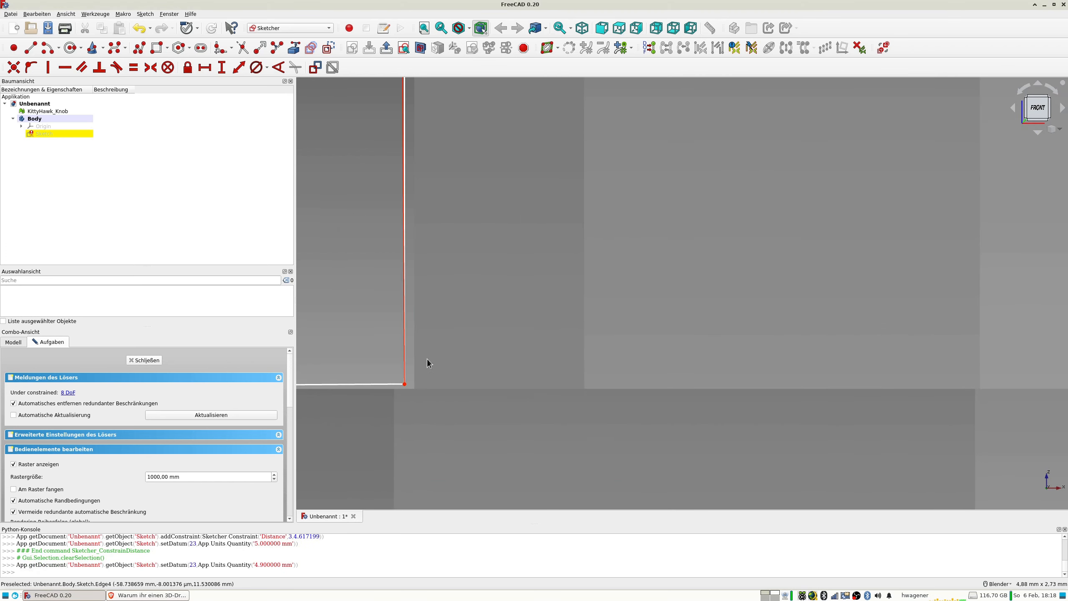
scroll(405, 381, down, 4)
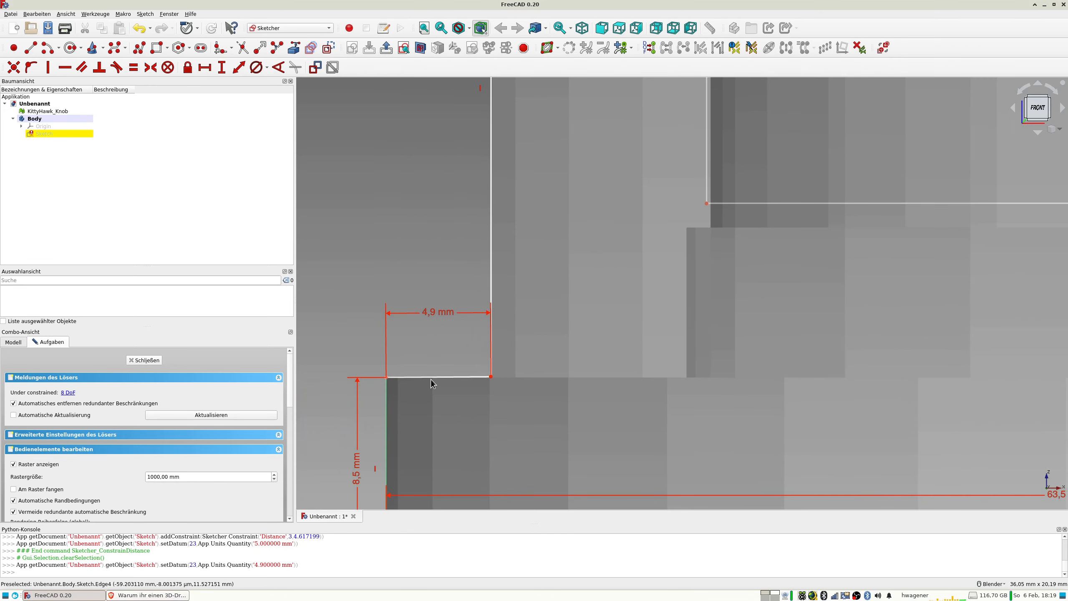
click(433, 379)
key(h)
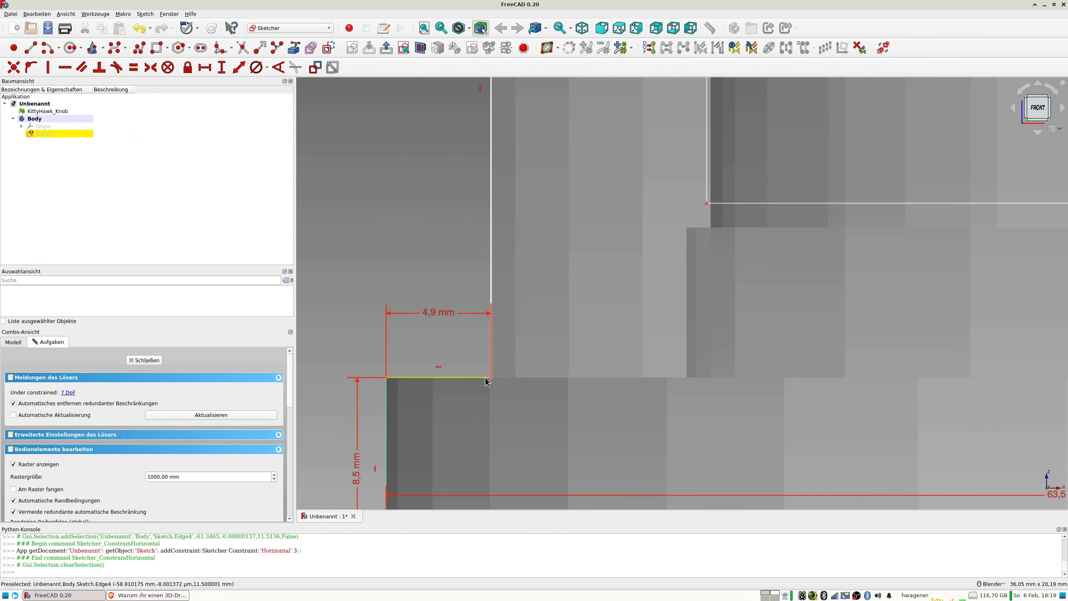
Check the ledge's inner end against the mesh and set the ledge's length back to 5 mm.
scroll(496, 383, up, 4)
scroll(470, 362, down, 4)
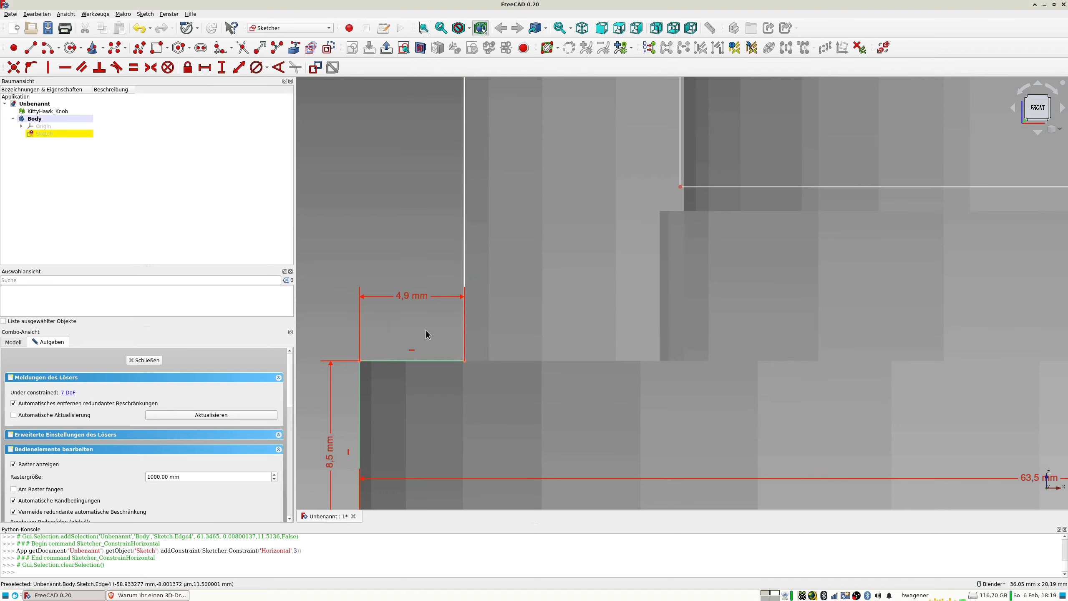
double_click(404, 297)
key(Escape)
scroll(465, 362, up, 6)
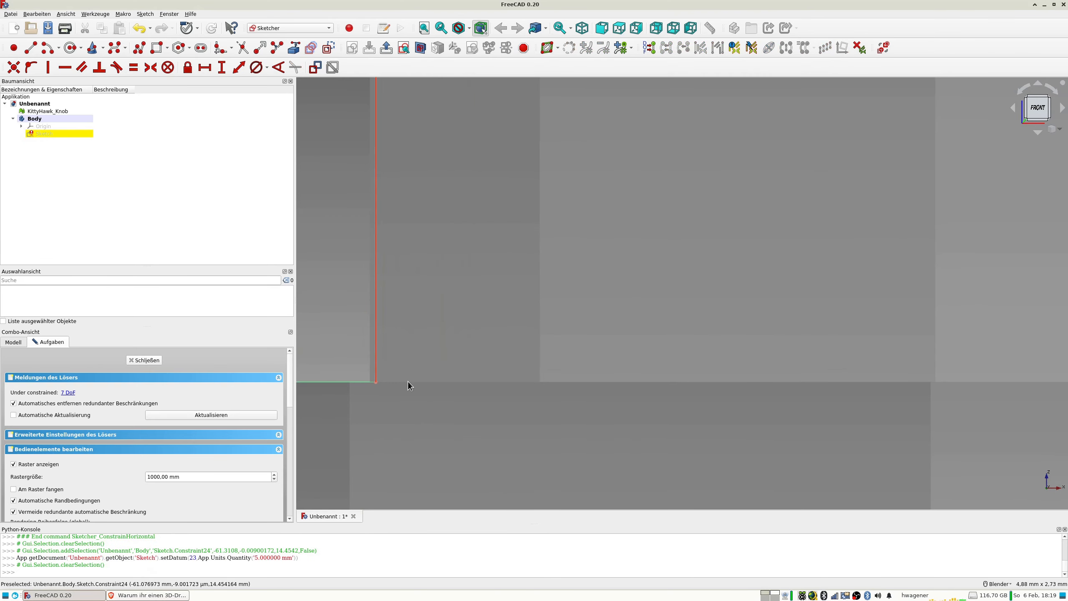
Set the ledge's length to 4,95 mm and check its inner end against the mesh.
scroll(395, 374, down, 4)
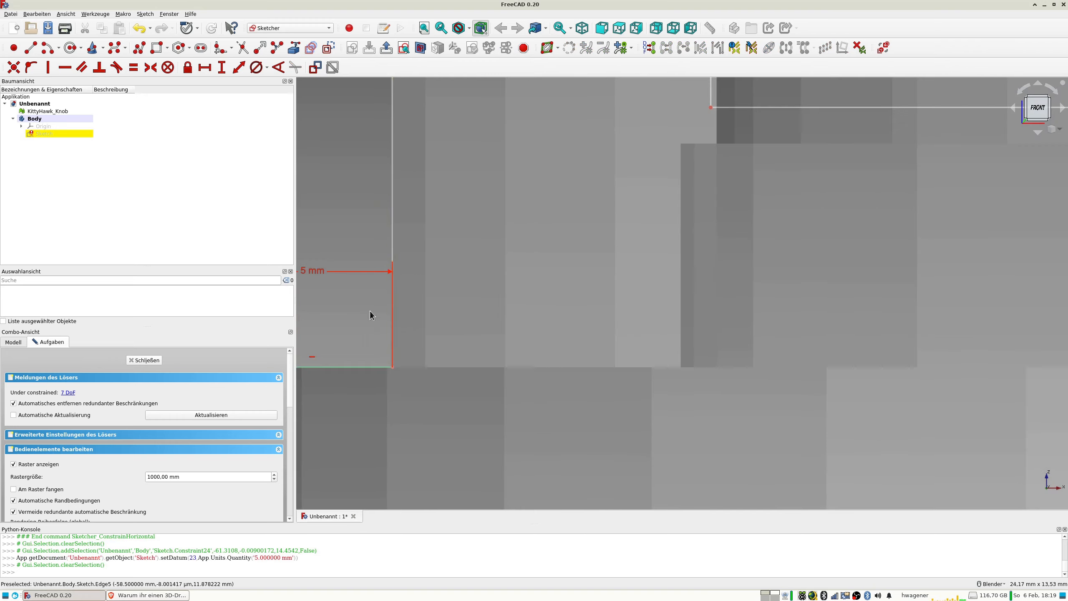
double_click(308, 274)
text(4,95)
key(Return)
scroll(430, 372, up, 5)
scroll(431, 372, down, 4)
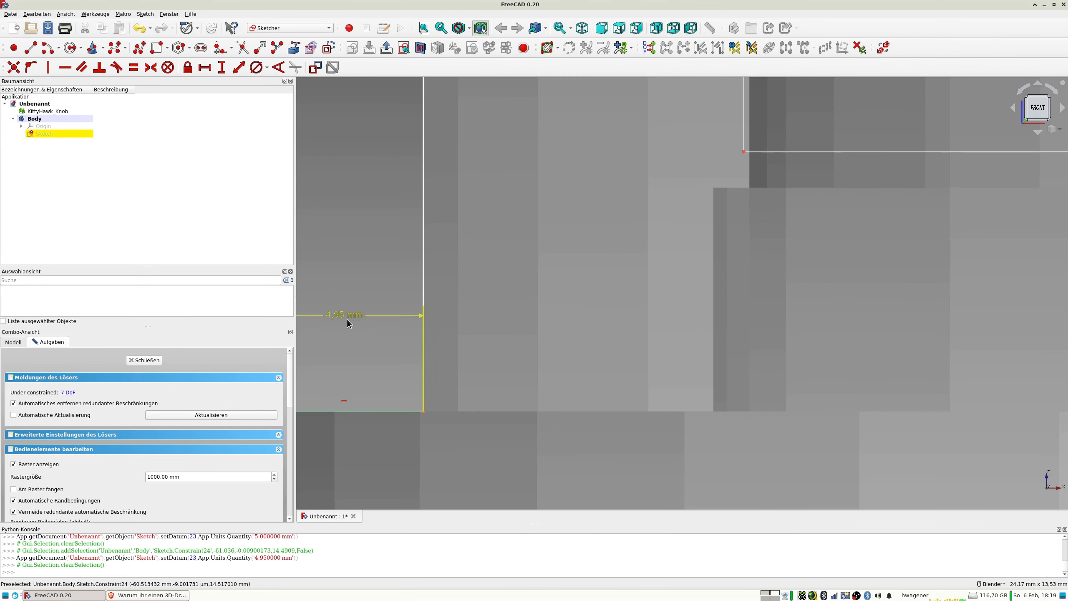
Set the ledge's length to 4,97 mm.
scroll(542, 357, down, 3)
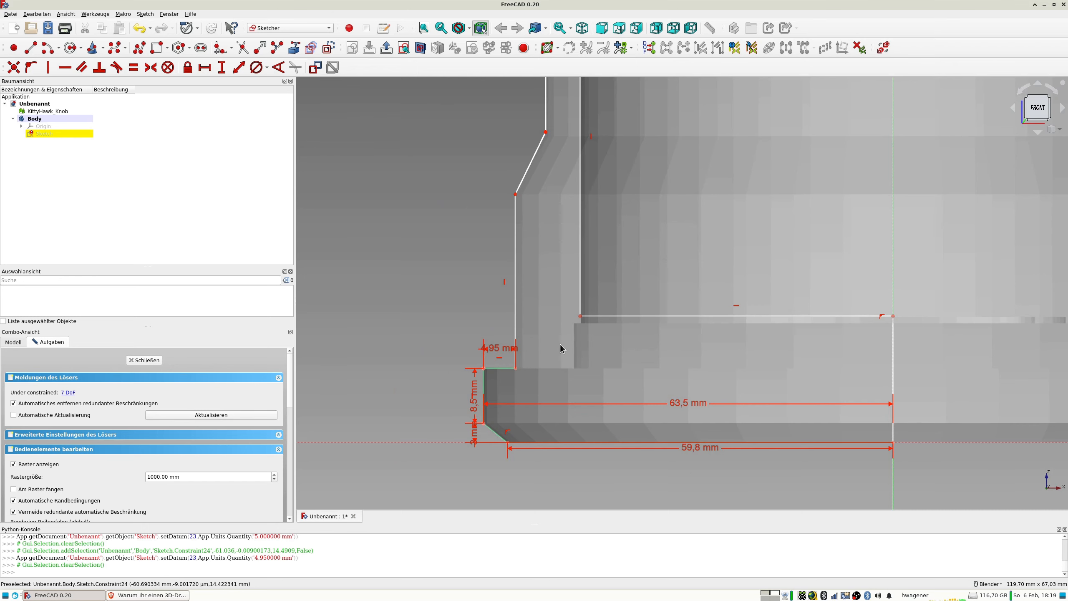
scroll(510, 358, up, 5)
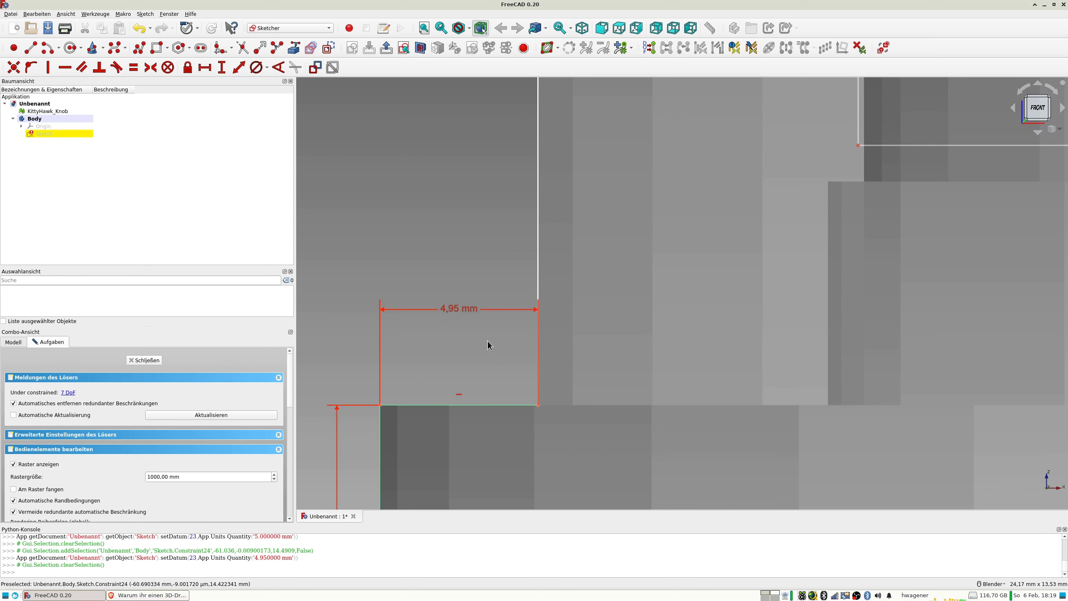
click(451, 311)
double_click(451, 312)
text(4,)
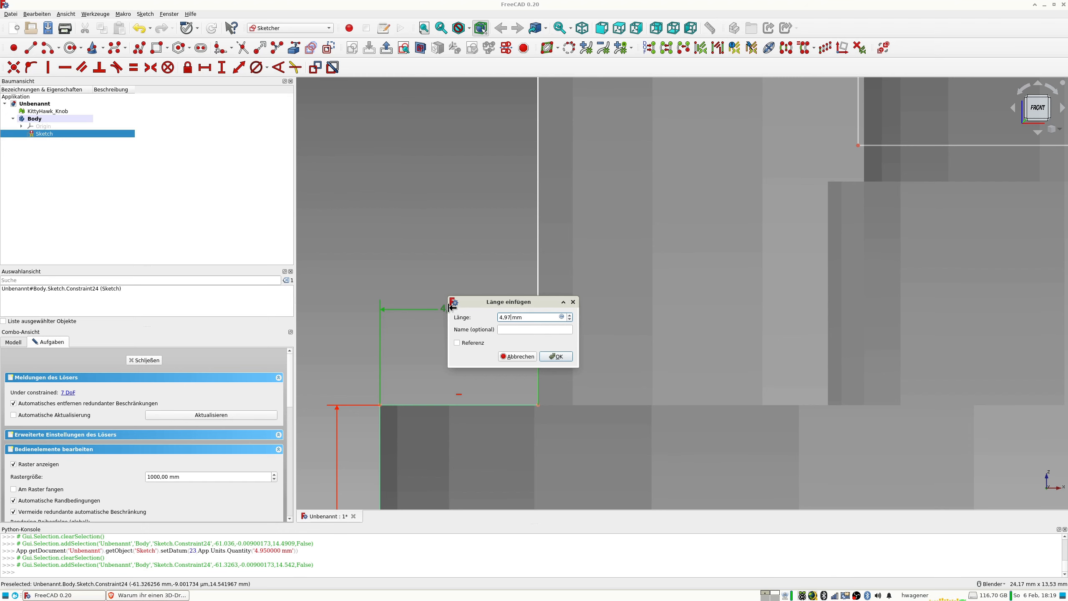
text(97)
key(Return)
Check the ledge's inner corner against the mesh edge and set the ledge's length to 4,96 mm.
scroll(546, 418, up, 5)
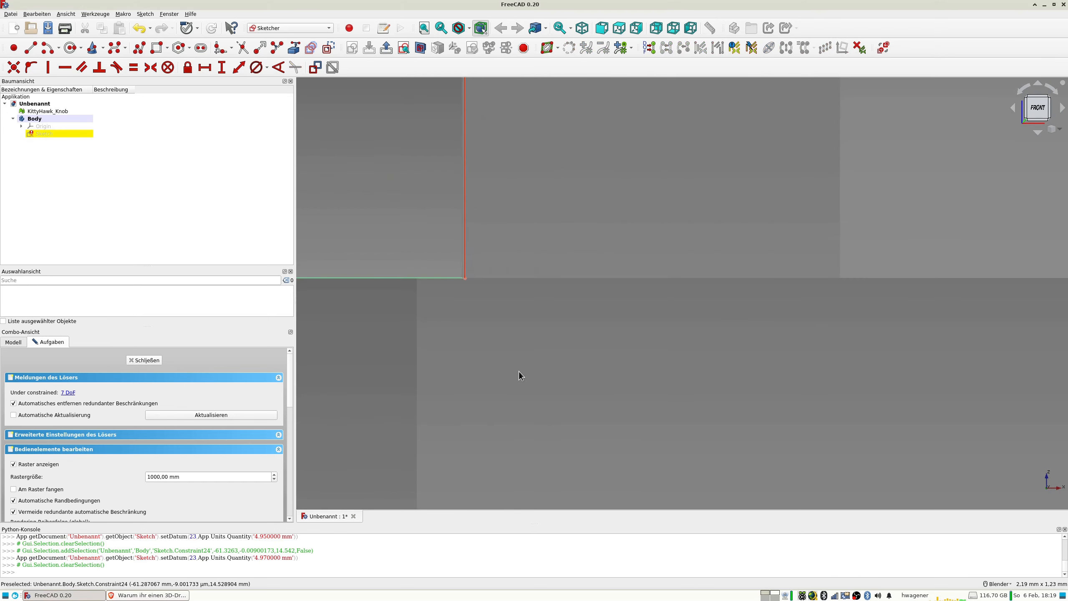
scroll(522, 375, down, 5)
scroll(374, 162, down, 3)
click(357, 157)
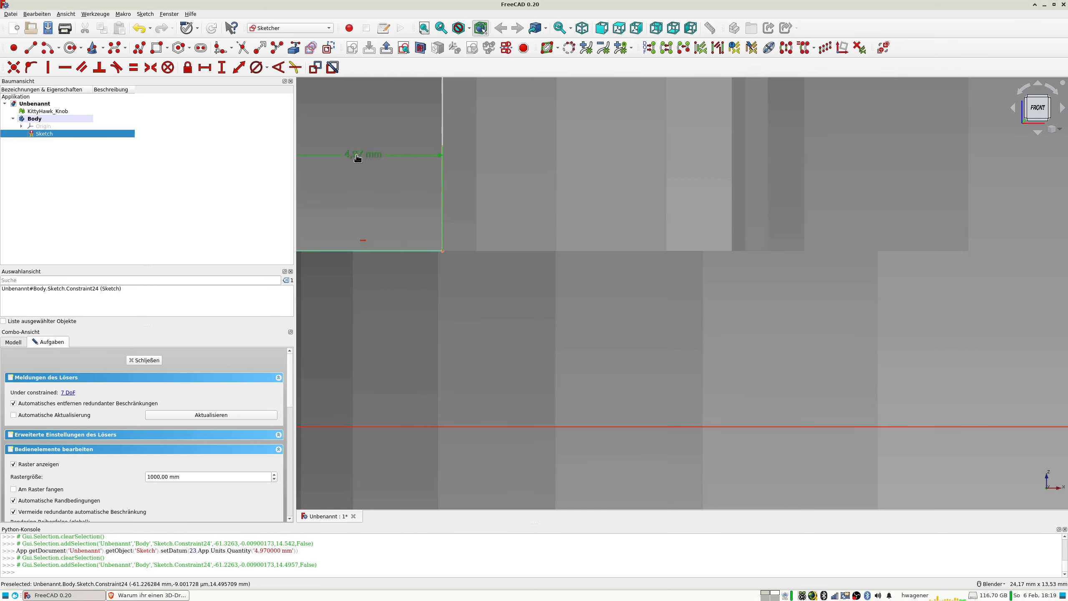
double_click(358, 157)
text(4,)
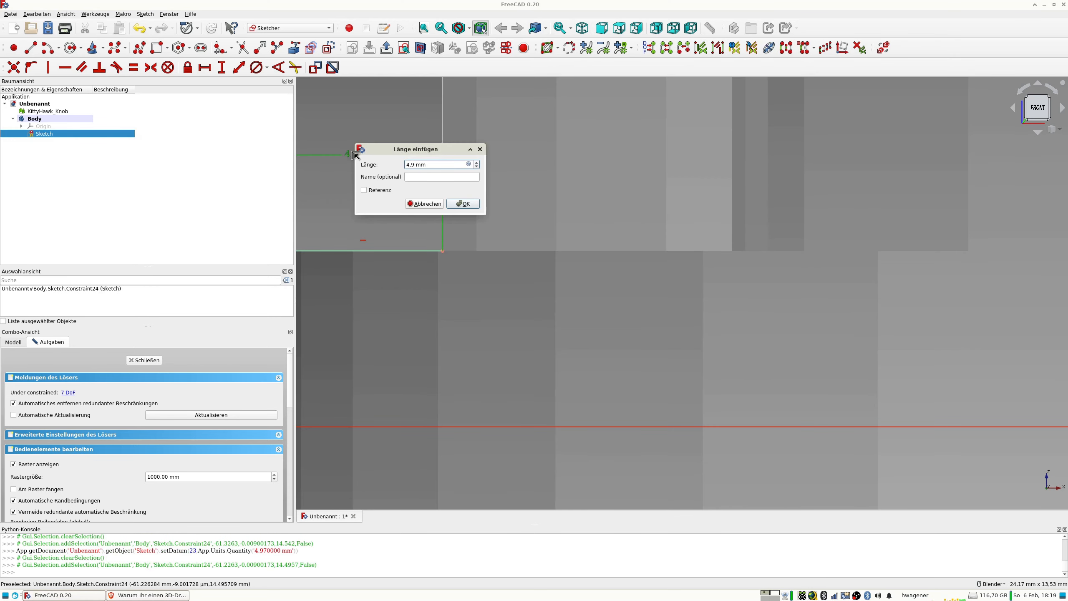
text(96)
key(Return)
scroll(481, 177, up, 5)
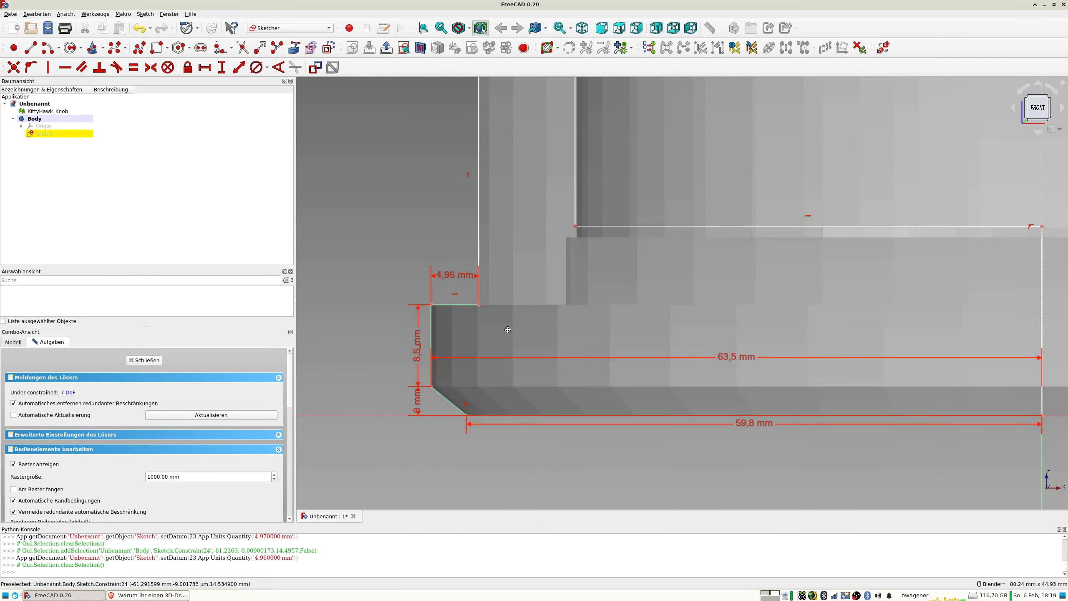
Dimension the vertical edge above the ledge to 27 mm and check its upper end against the mesh.
scroll(480, 271, up, 5)
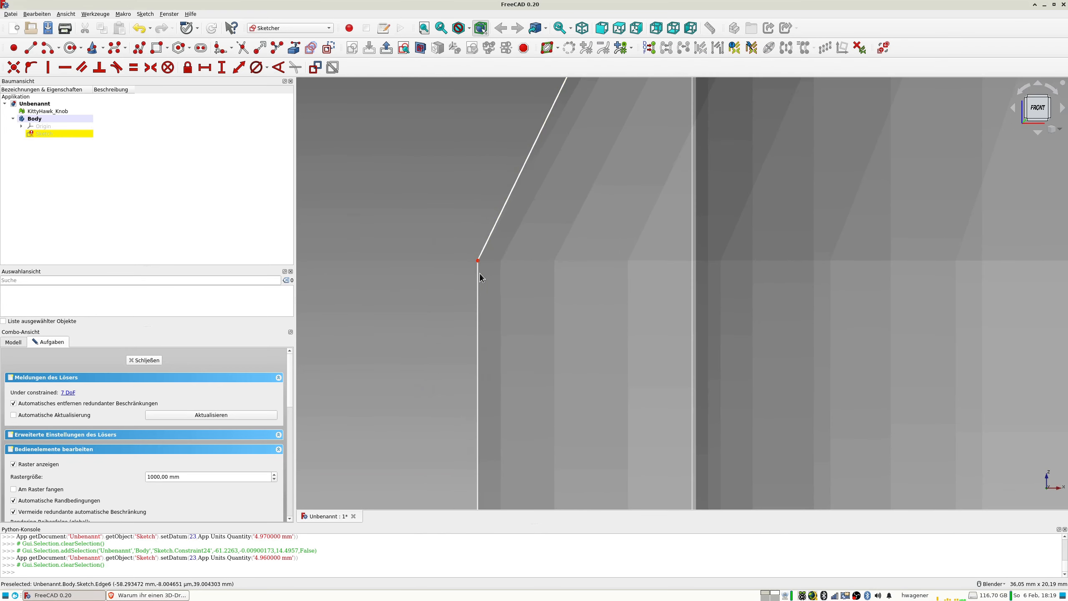
click(475, 255)
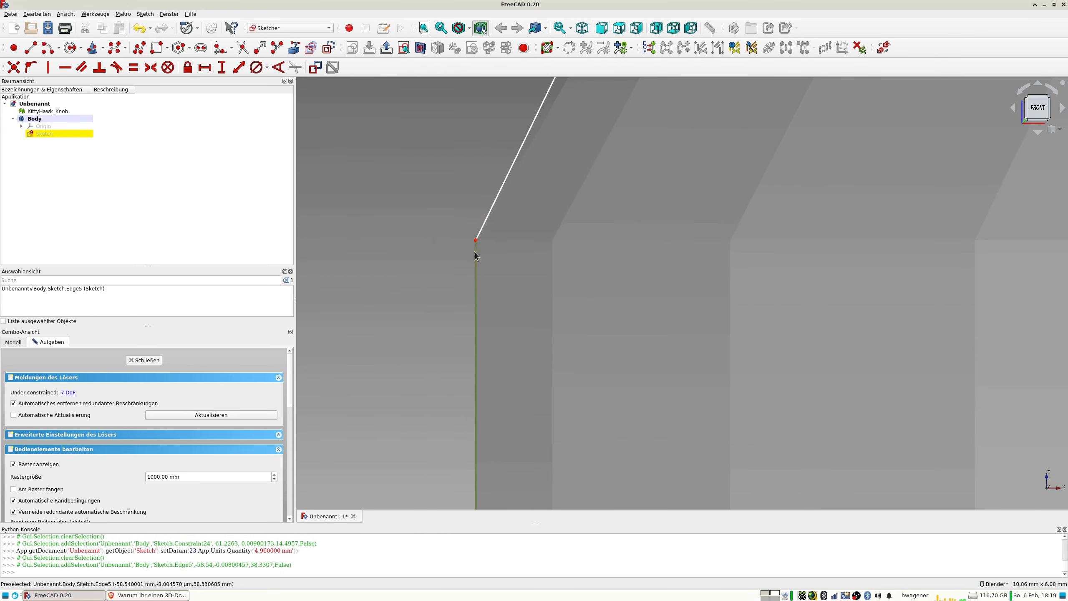
click(239, 68)
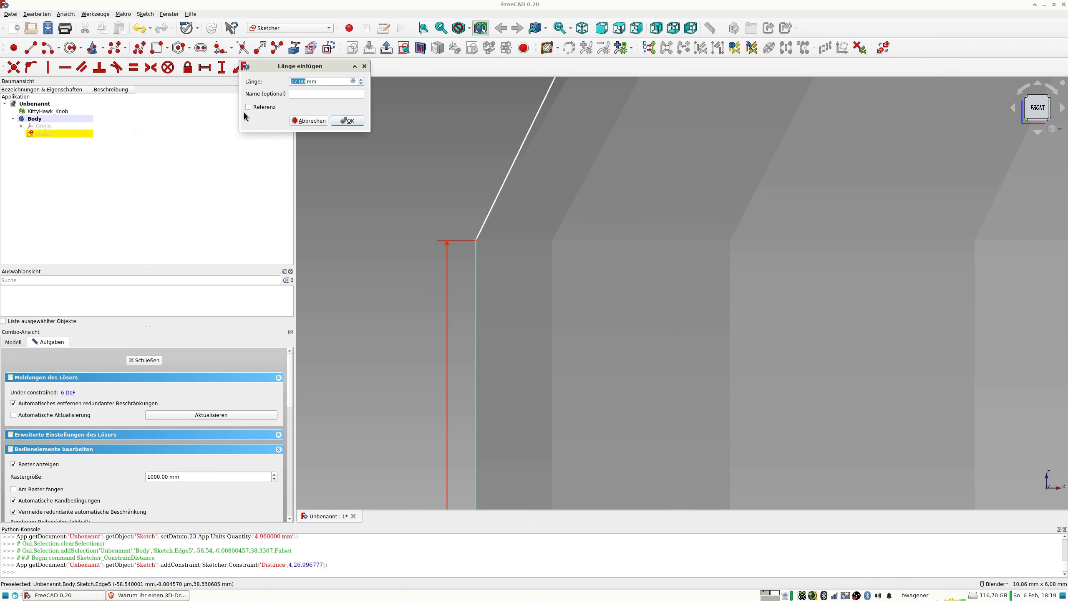
key(Return)
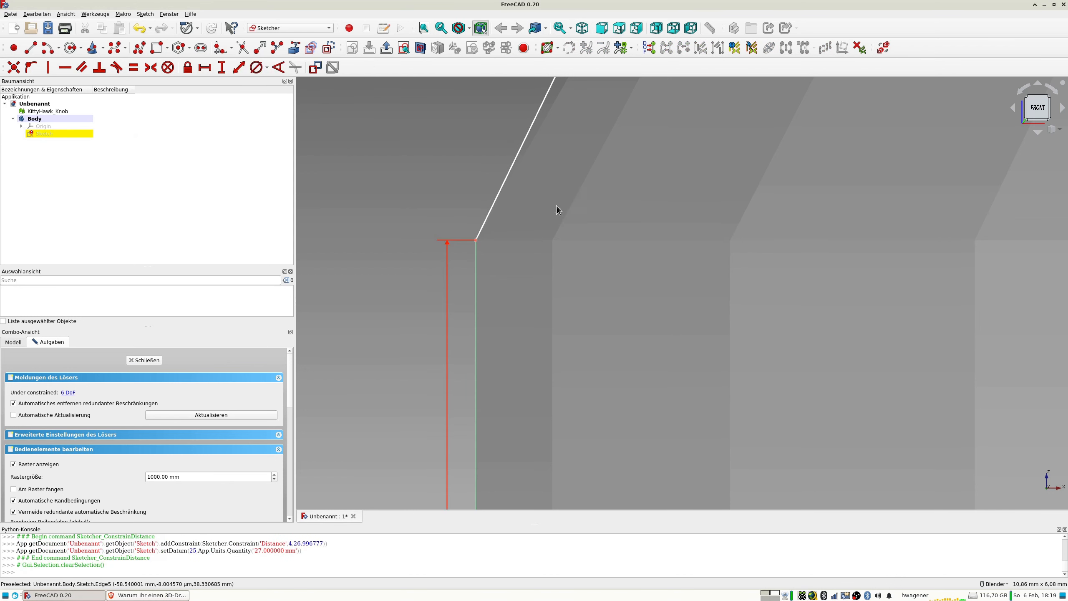
scroll(570, 198, up, 8)
mouse_move(419, 281)
shift+middle_down()
mouse_move(494, 340)
mouse_move(664, 283)
shift+middle_up()
scroll(664, 283, up, 4)
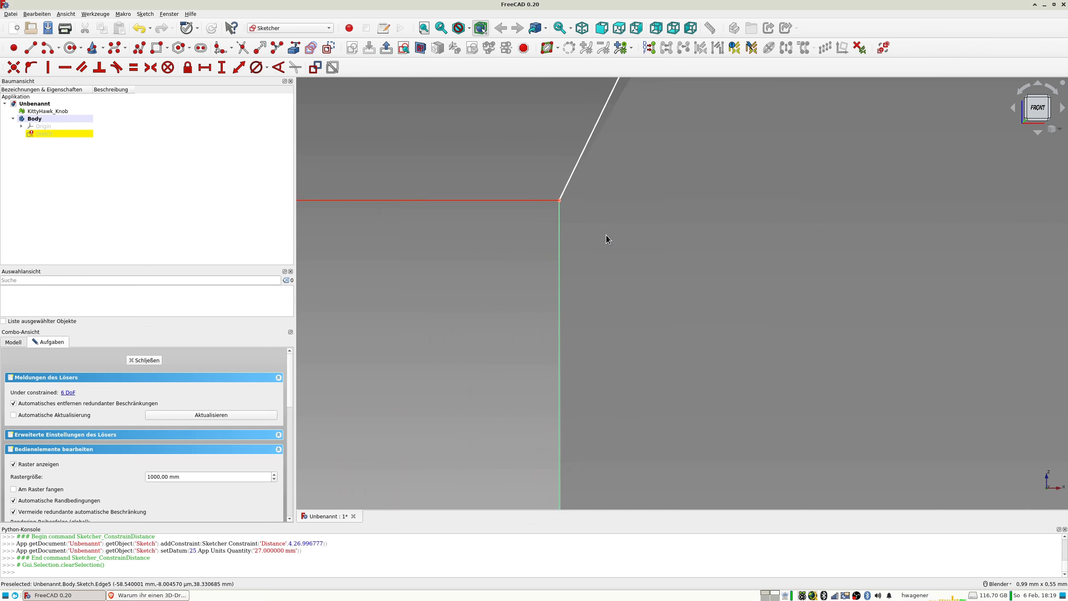
Move the upper end of the slanted edge onto the corresponding mesh corner.
scroll(606, 235, down, 20)
scroll(630, 229, down, 2)
shift+middle_drag(632, 227, 536, 310)
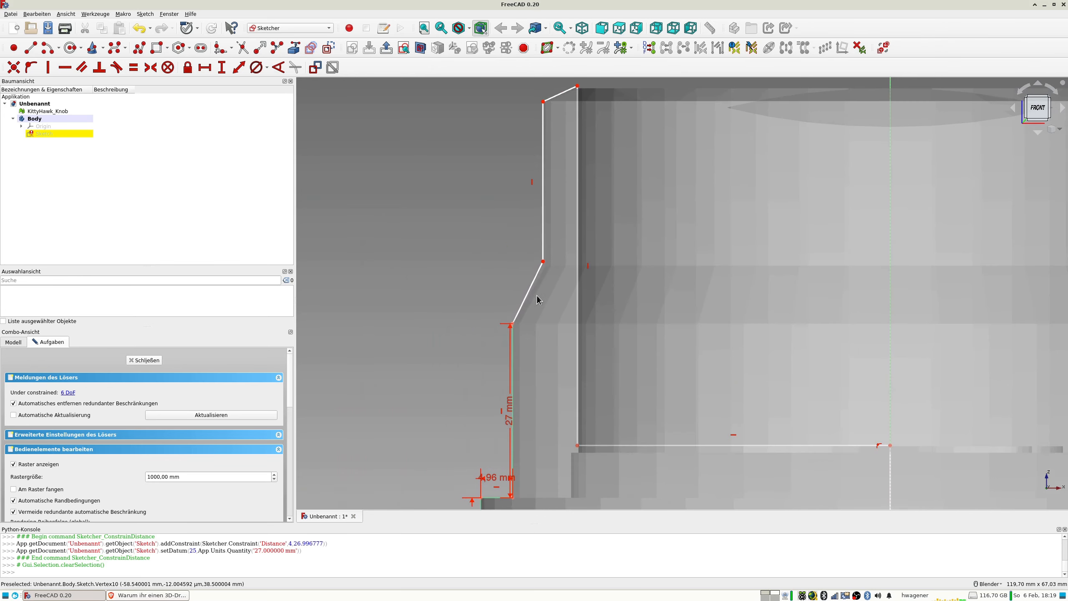
scroll(541, 276, up, 6)
drag(550, 226, 559, 241)
Dimension the distance from the slanted edge's upper end to the vertical axis as -53,5 mm.
click(559, 241)
scroll(616, 307, down, 8)
click(834, 303)
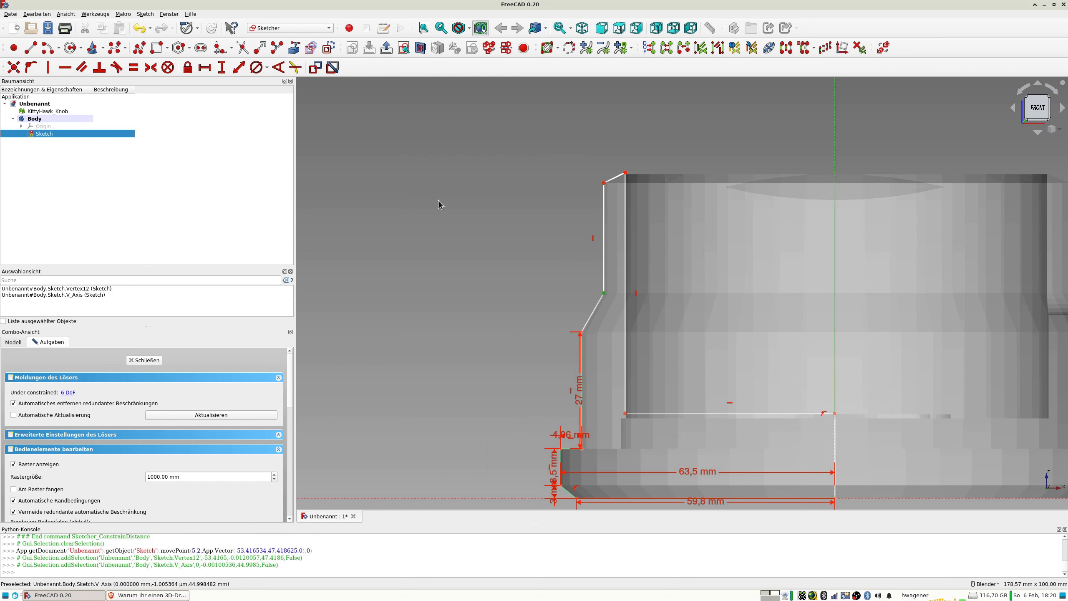
click(238, 73)
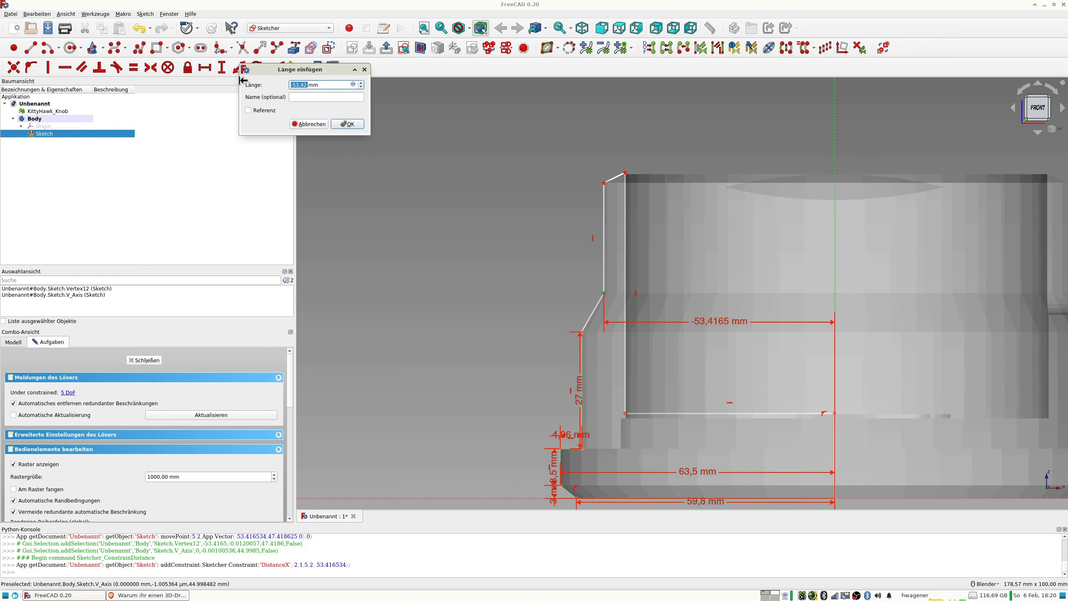
text(-)
text(53,5)
key(Return)
Adjust the height of the slanted edge's upper end to match the horizontal mesh edge.
scroll(642, 279, up, 10)
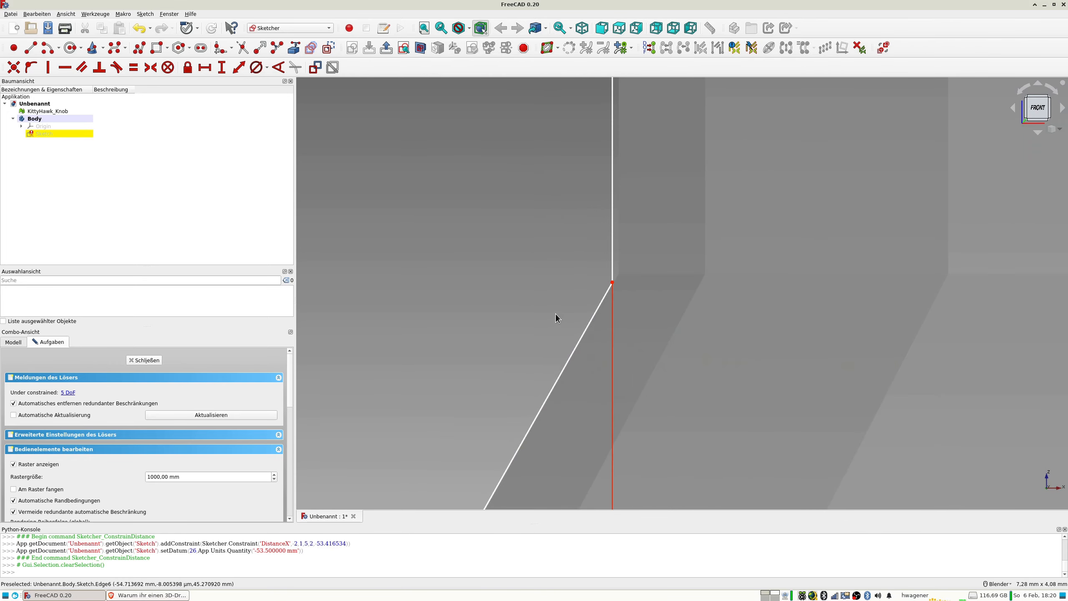
drag(613, 285, 613, 286)
scroll(675, 338, down, 5)
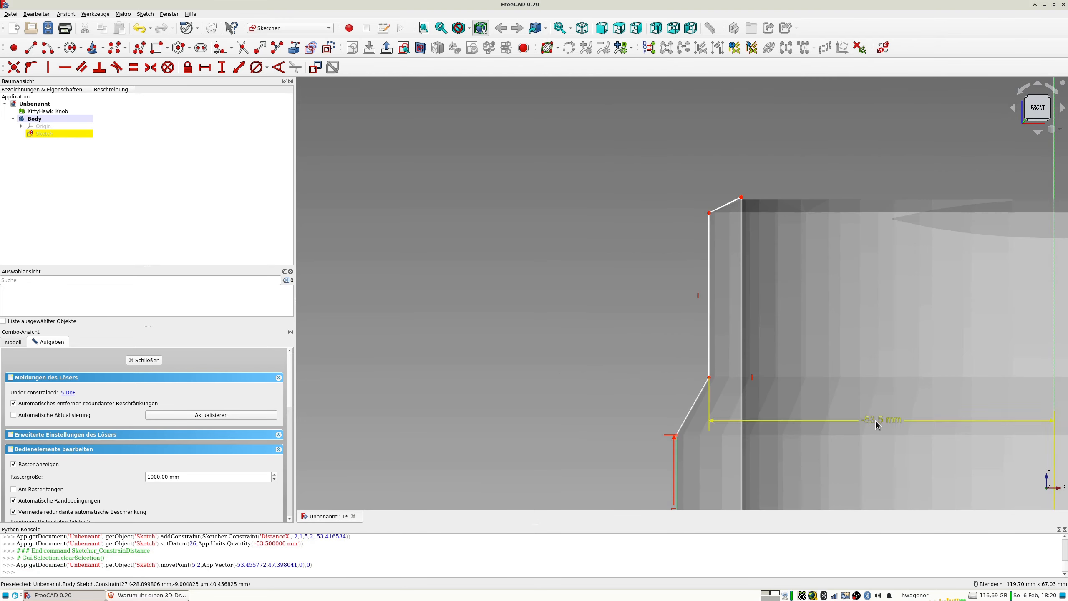
scroll(737, 394, up, 6)
scroll(669, 368, down, 4)
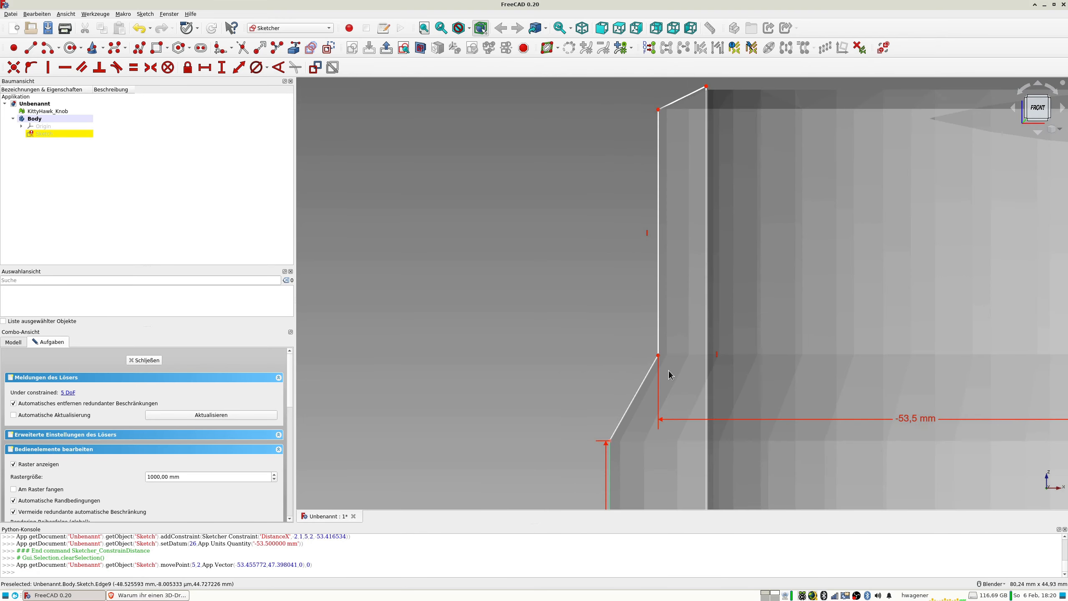
drag(662, 353, 662, 358)
scroll(663, 366, up, 4)
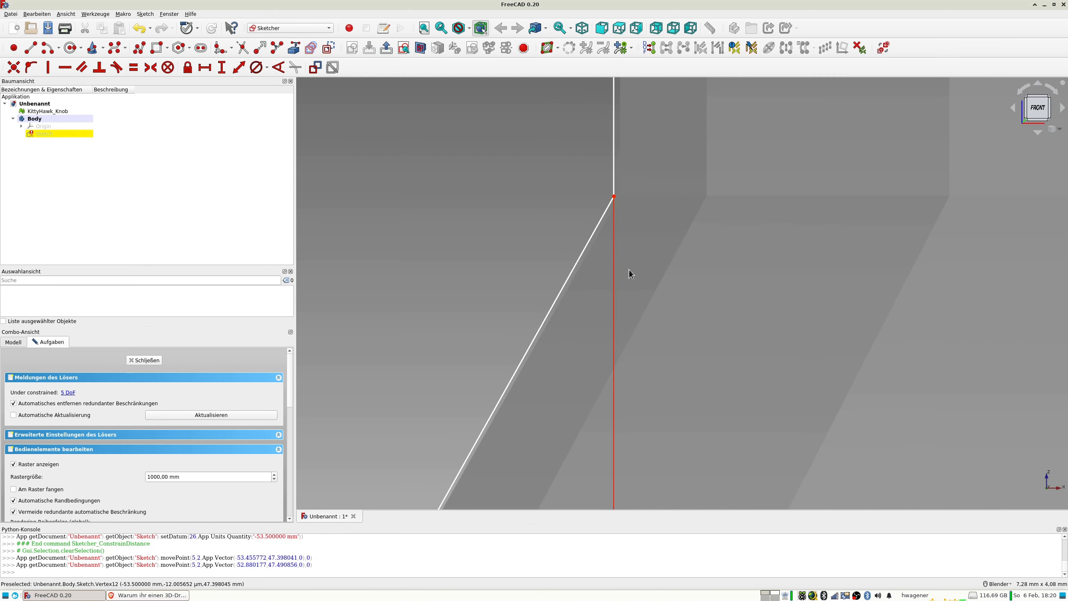
Set the distance of the slanted edge's upper end from the vertical axis to -53,3 mm.
scroll(623, 225, up, 6)
scroll(588, 365, down, 8)
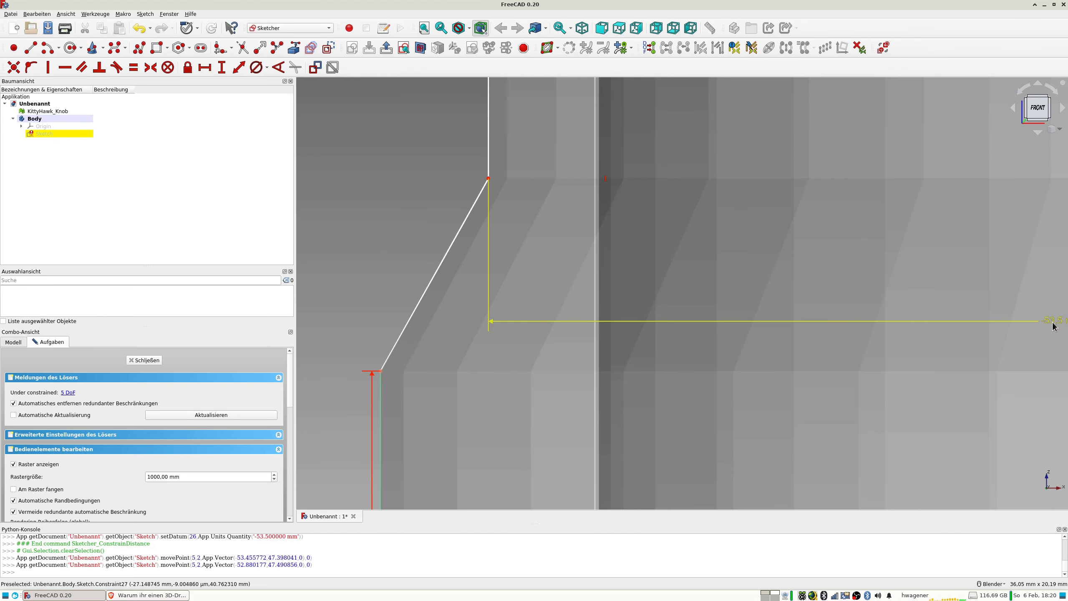
double_click(1042, 322)
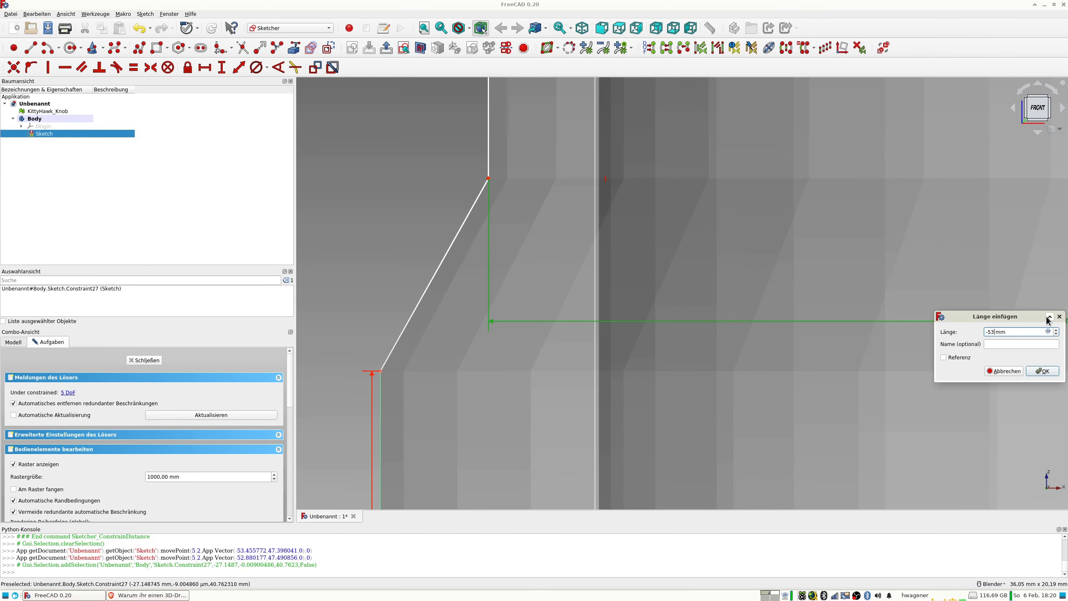
text(3,)
key(Return)
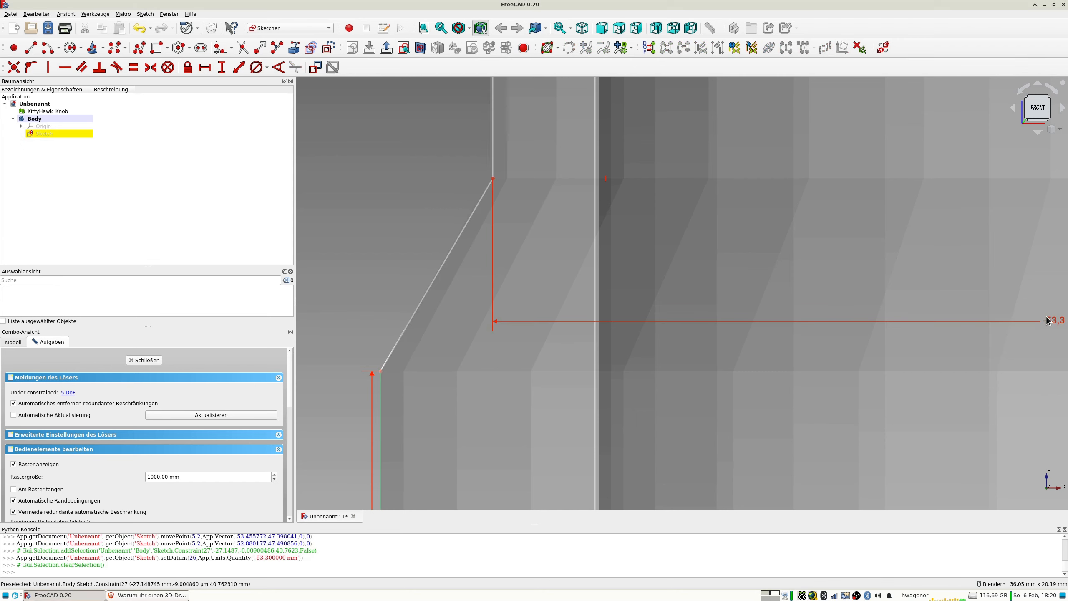
Check the slanted edge against the mesh and set its upper end's distance from the vertical axis to -53,4 mm.
scroll(361, 240, up, 5)
scroll(360, 237, down, 6)
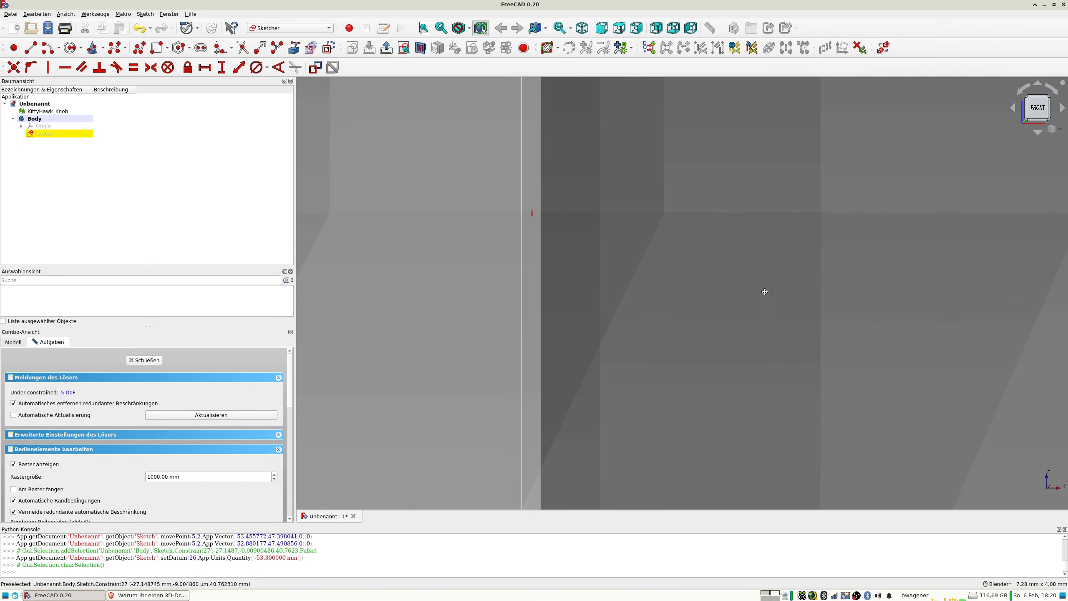
scroll(550, 262, up, 2)
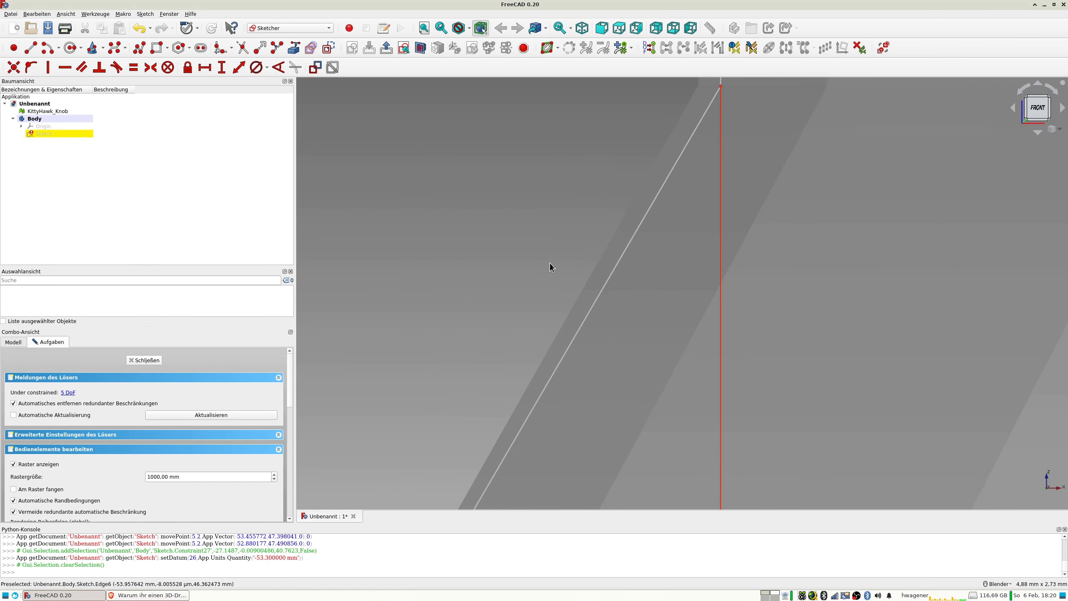
scroll(758, 183, down, 6)
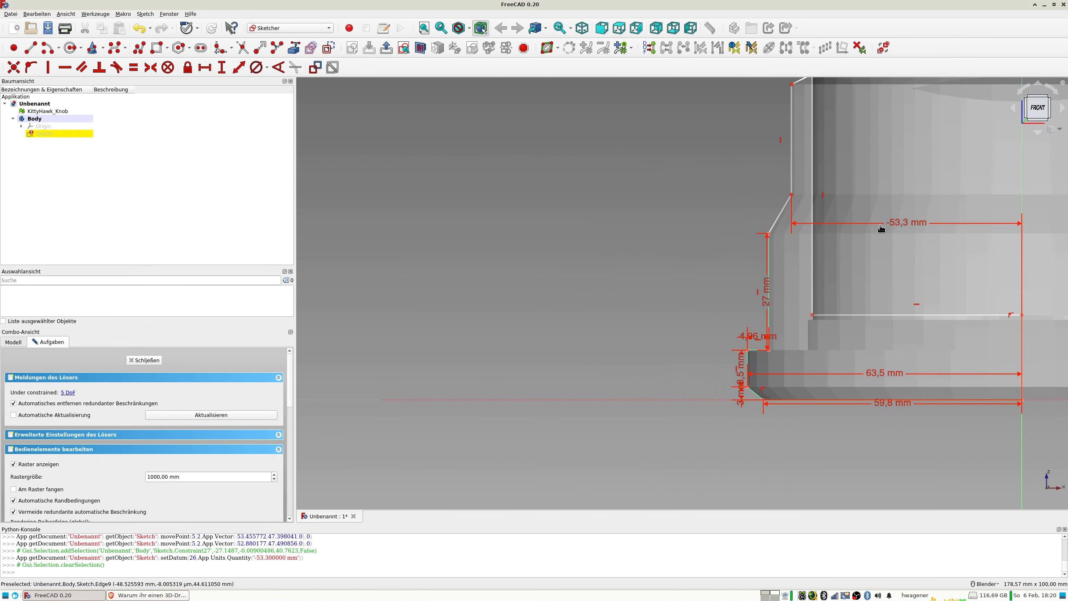
double_click(901, 226)
text(-)
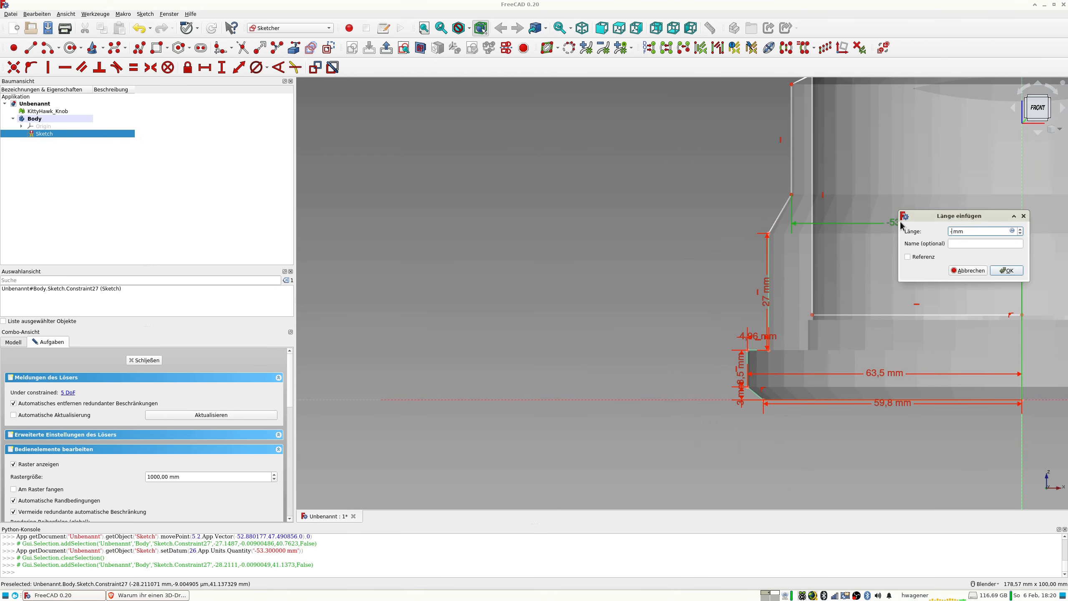
key(Return)
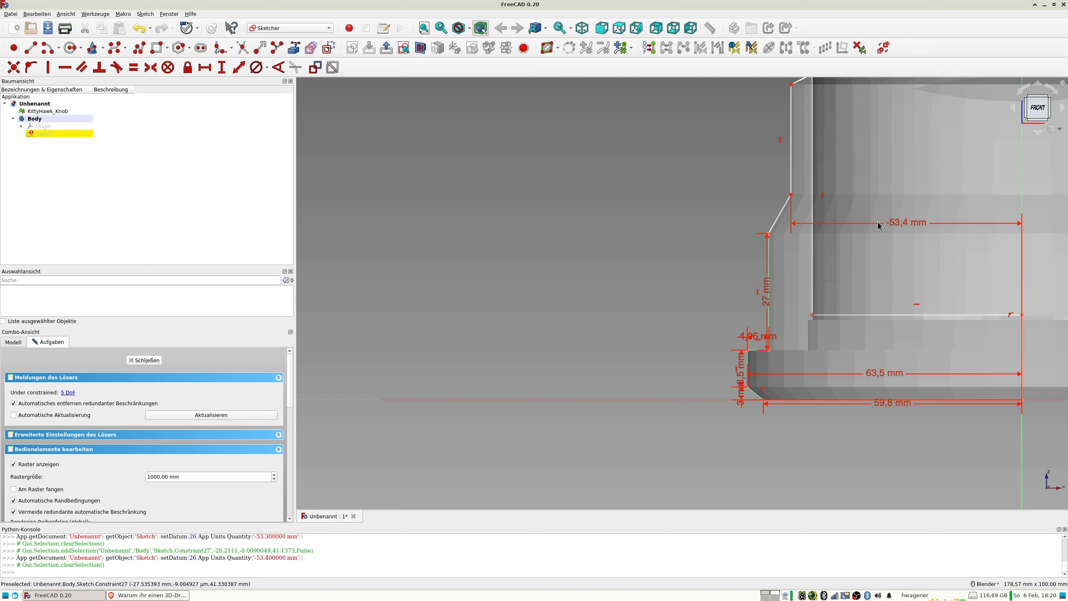
scroll(792, 199, up, 10)
scroll(780, 173, down, 8)
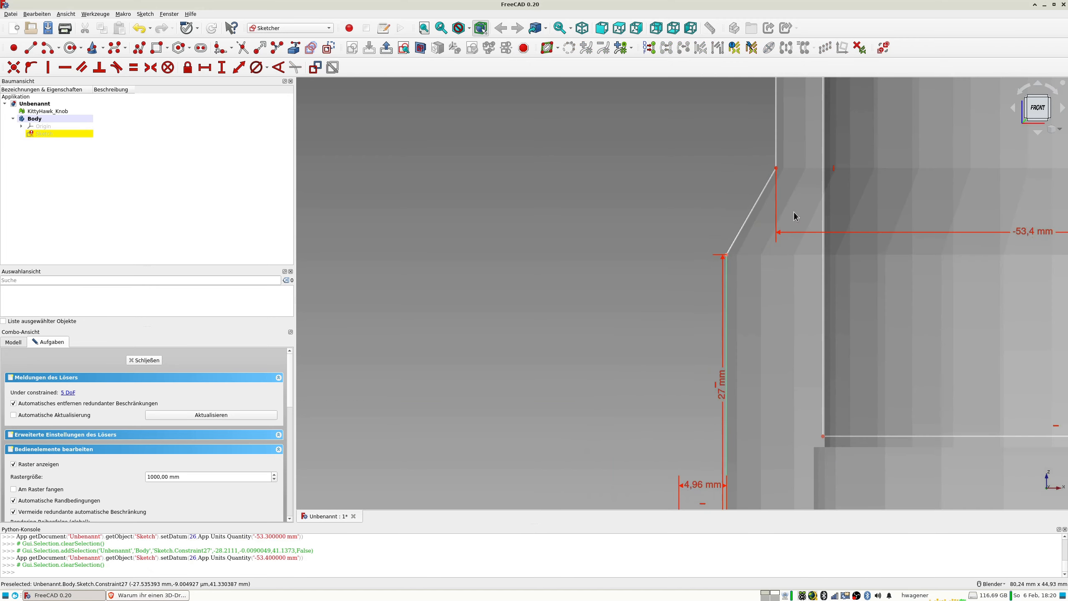
Draw a horizontal line from the slanted edge's lower end and a vertical line joining it to the upper end.
click(777, 169)
scroll(837, 319, down, 4)
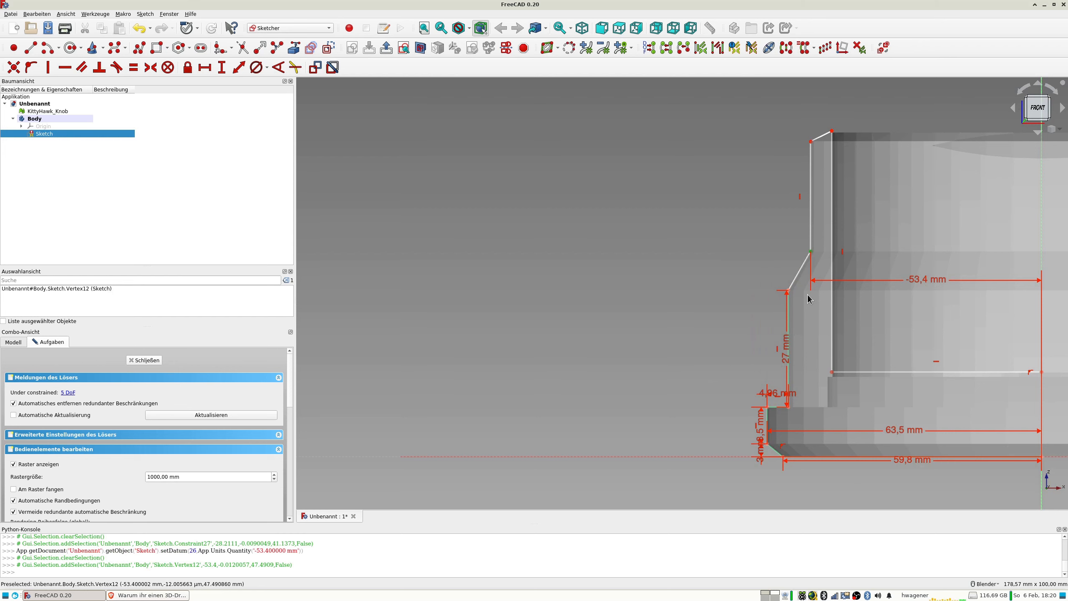
scroll(816, 298, up, 10)
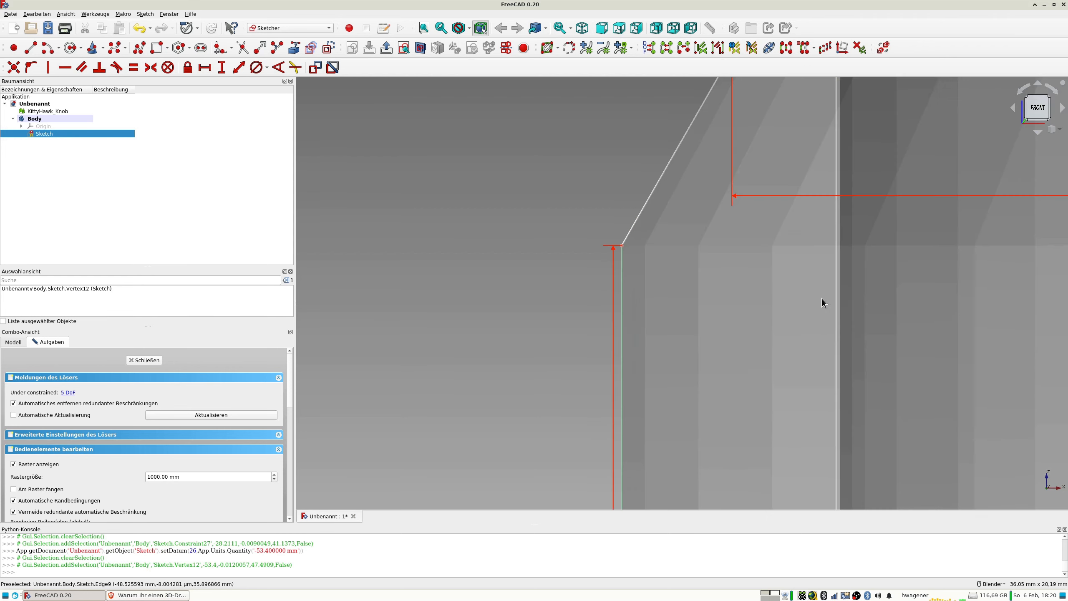
scroll(594, 349, down, 2)
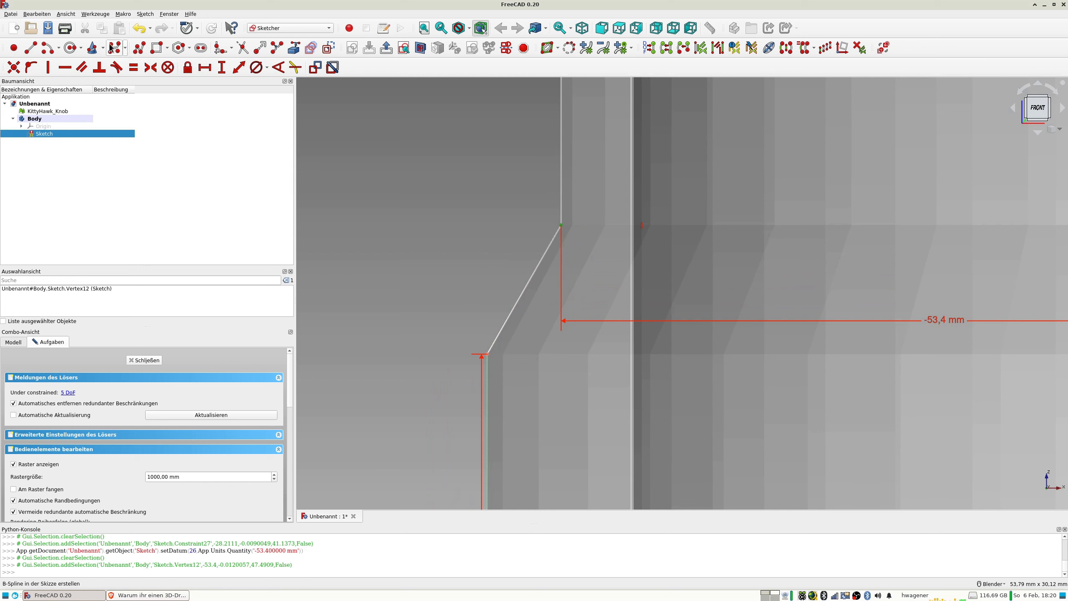
click(29, 49)
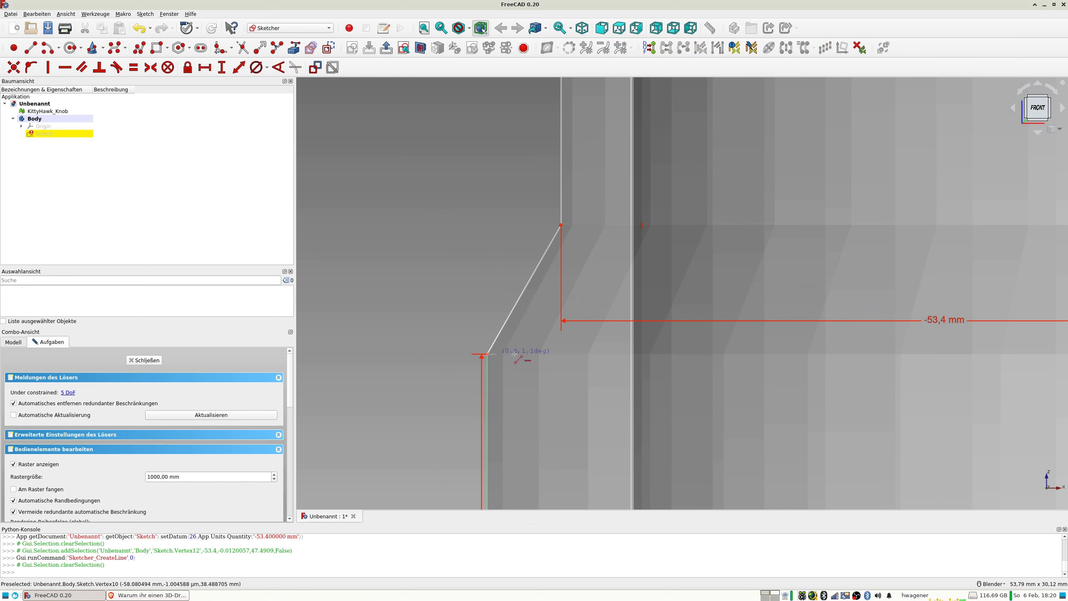
click(560, 354)
click(561, 226)
click(560, 354)
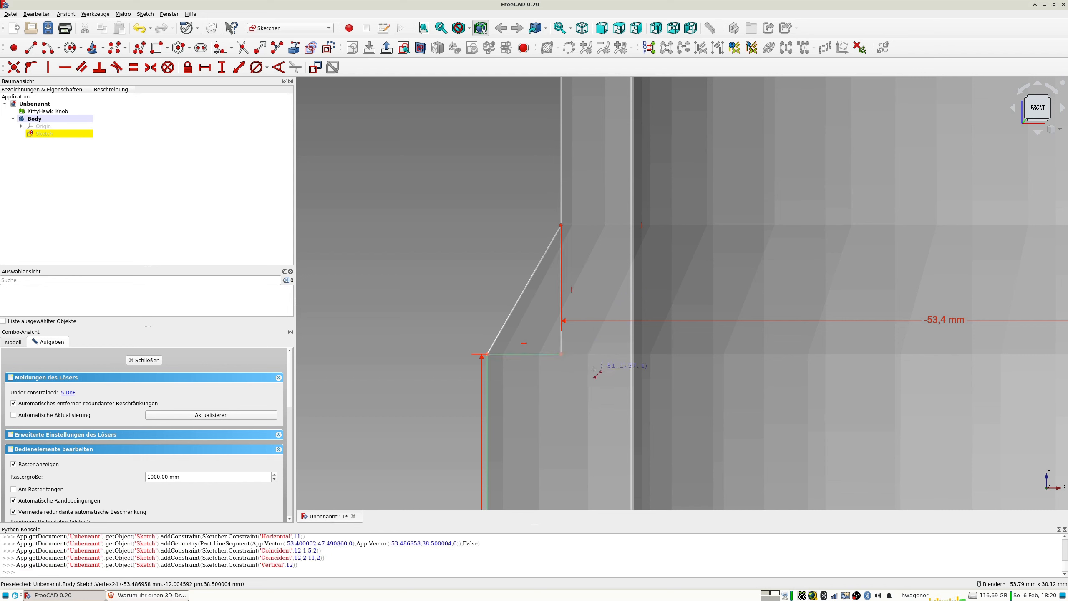
Convert the two helper lines beneath the slanted edge to construction geometry.
right_click(562, 344)
click(562, 343)
click(543, 355)
click(328, 47)
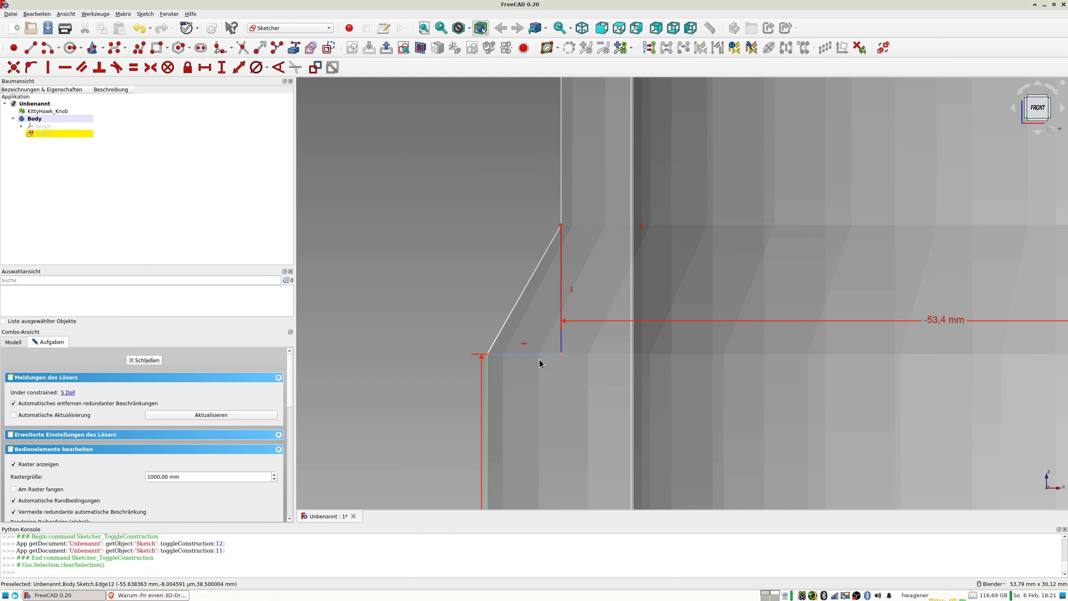
Delete the -53,4 mm dimension to the vertical axis and dimension the horizontal construction line as 5,14 mm.
click(943, 319)
key(Delete)
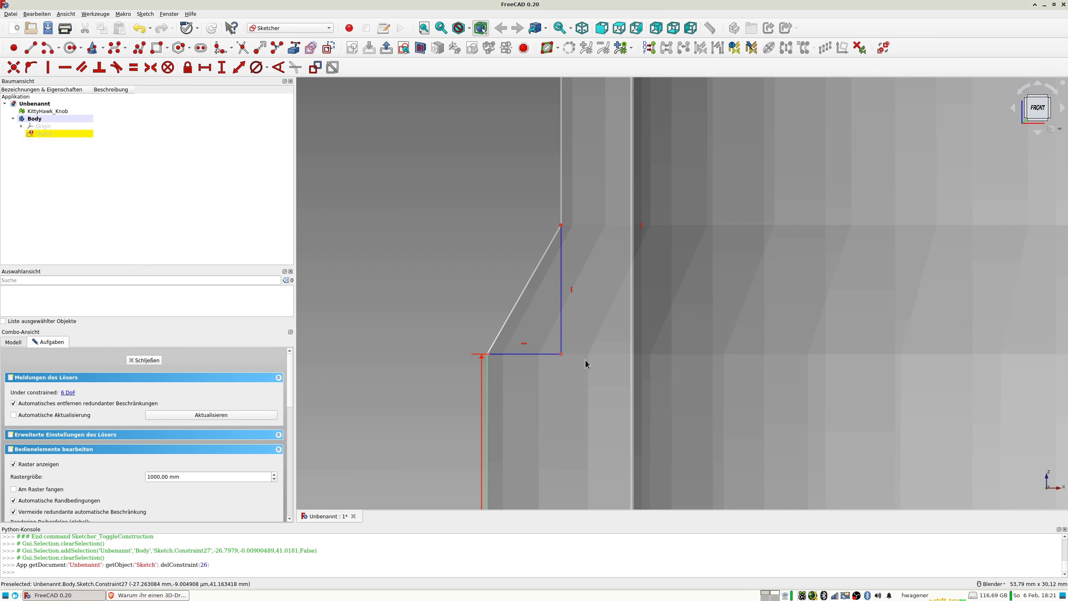
click(537, 354)
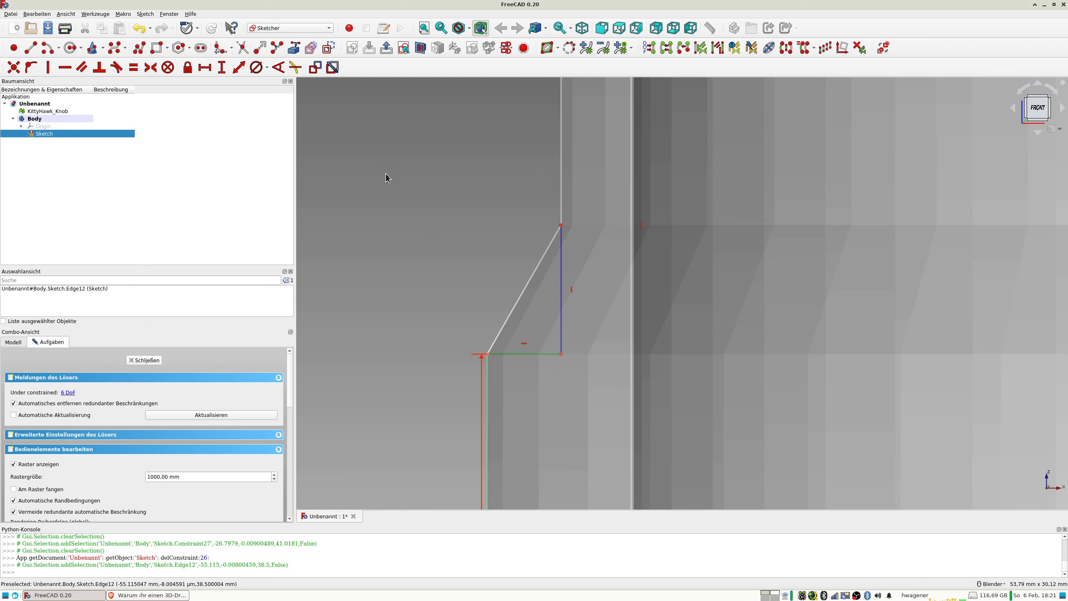
scroll(550, 372, down, 4)
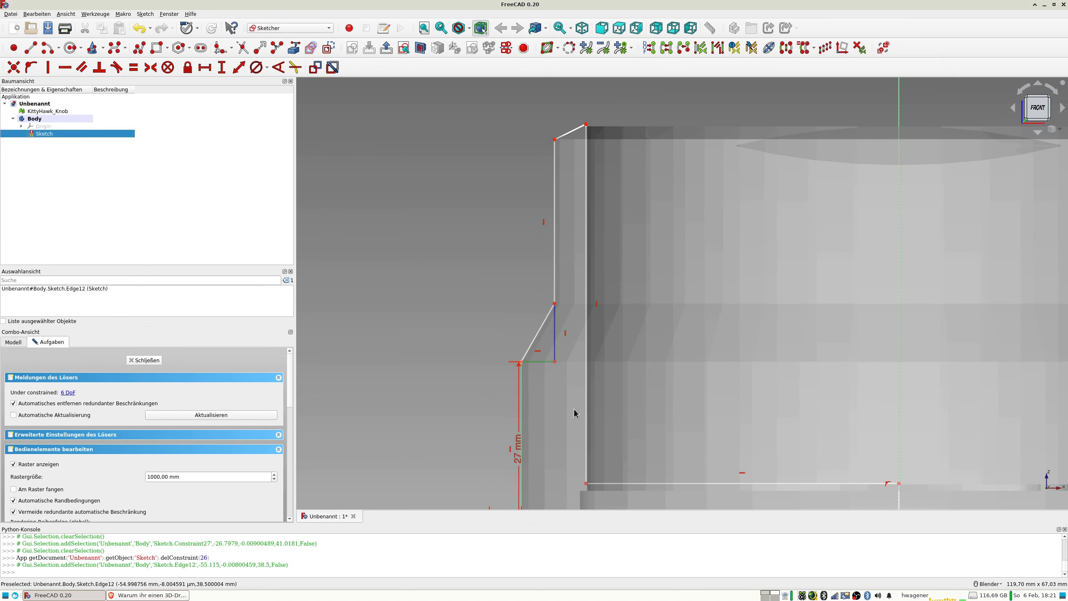
scroll(574, 415, down, 2)
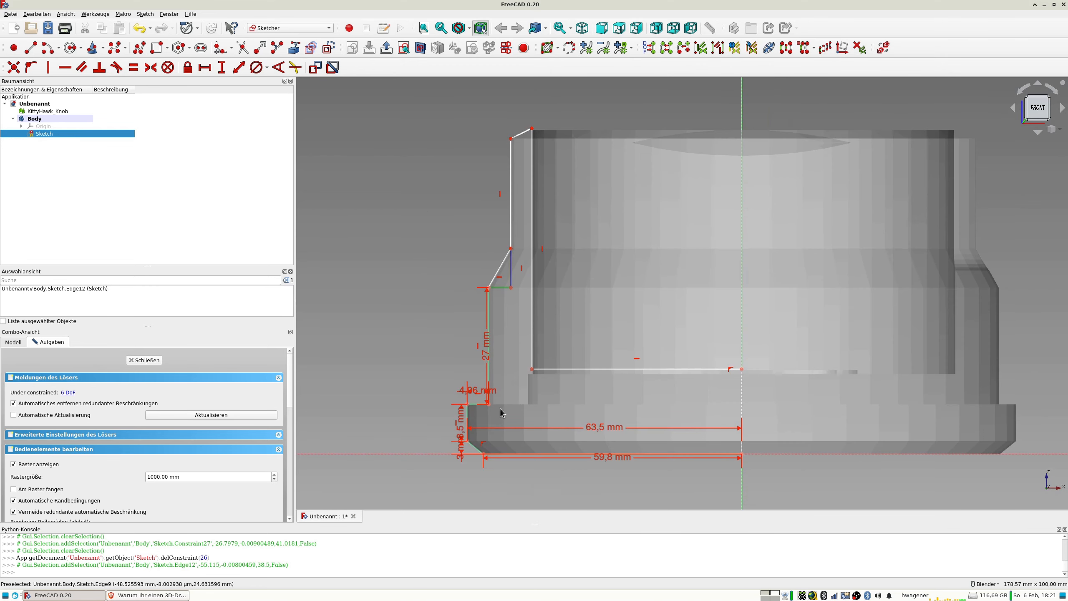
scroll(496, 411, up, 2)
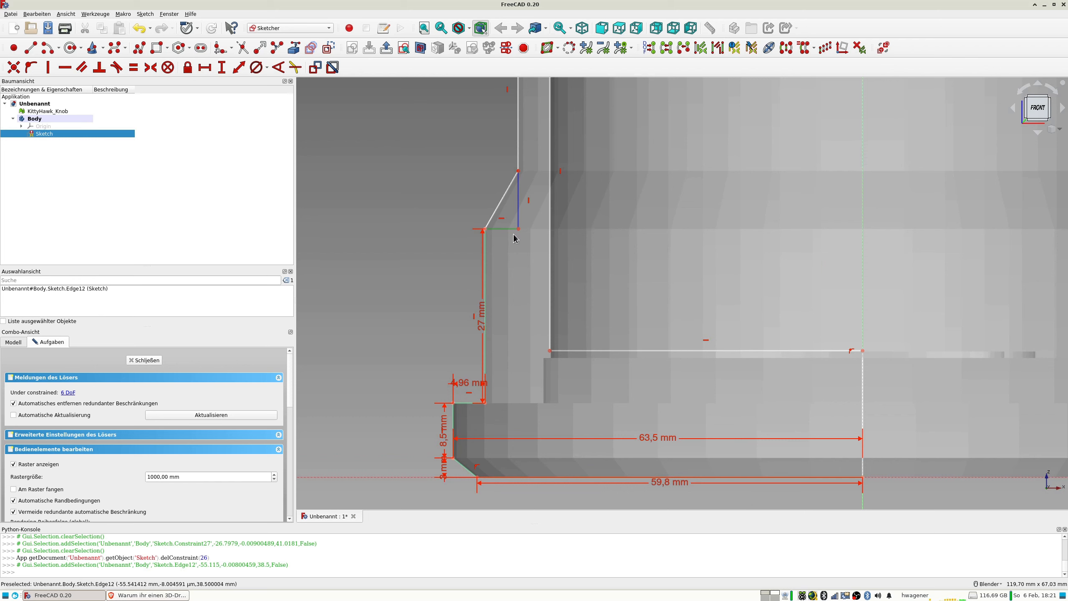
click(238, 68)
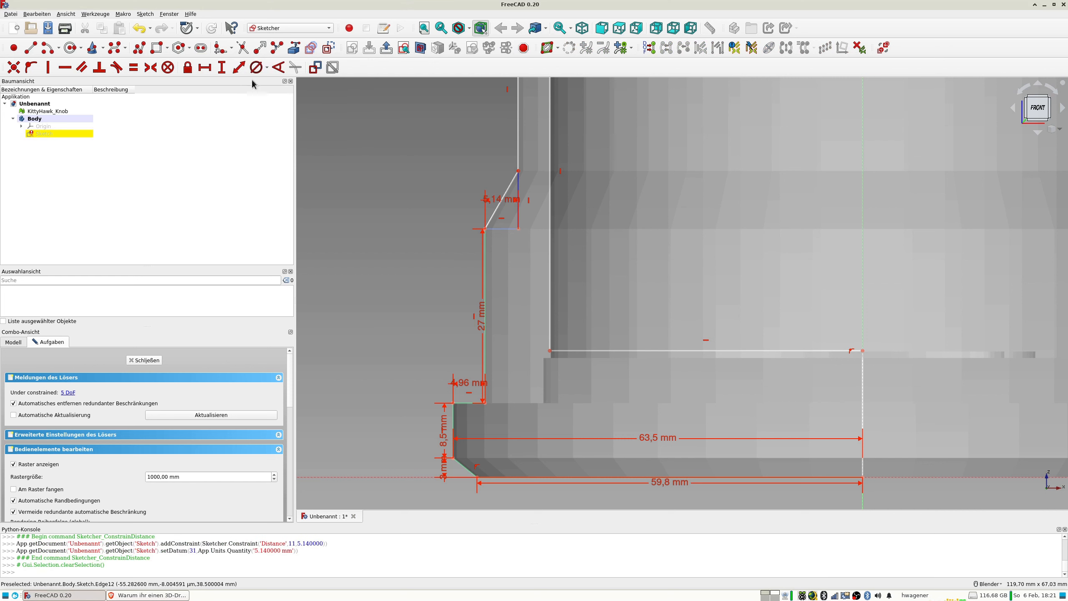
Dimension the vertical construction line to 9 mm and check the slanted edge's upper corner against the mesh.
click(511, 173)
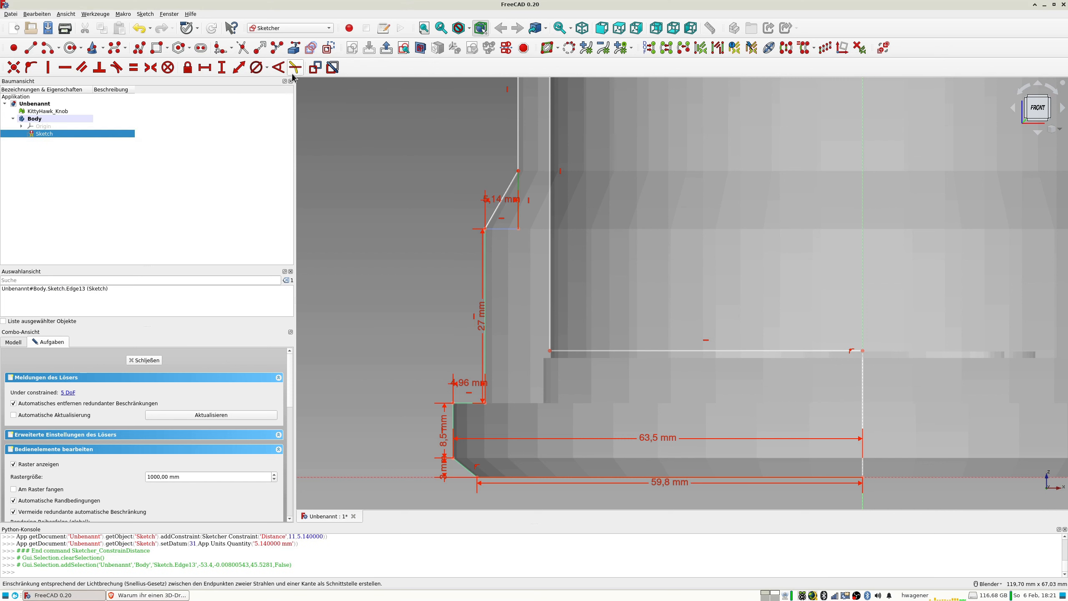
click(238, 67)
text(9)
key(Return)
scroll(542, 150, up, 5)
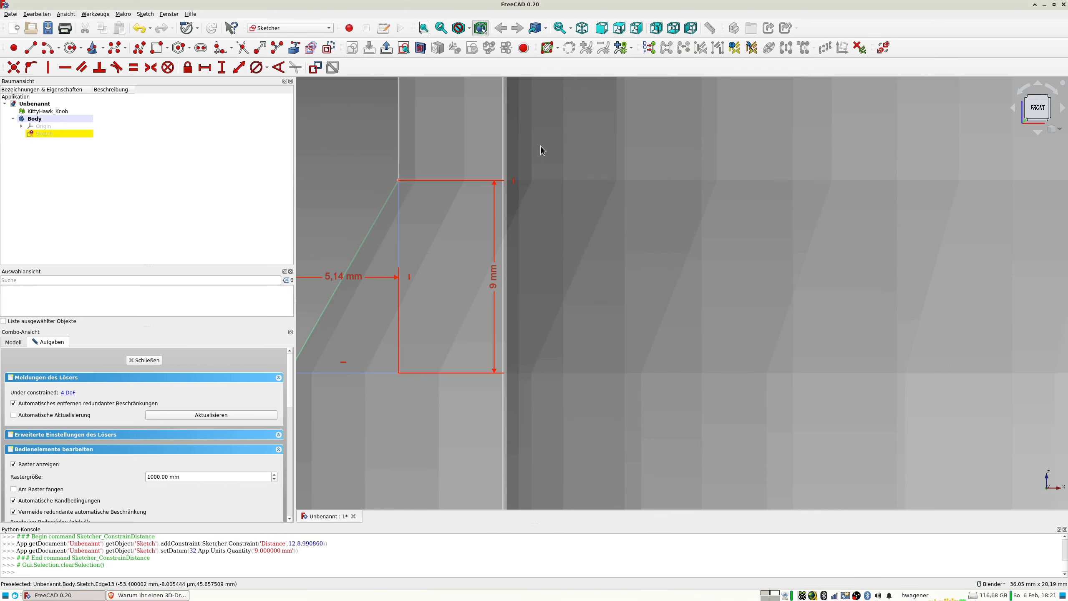
Check the slanted edge against the mesh and move the outer wall's upper corner onto the mesh's rim corner.
scroll(387, 172, up, 5)
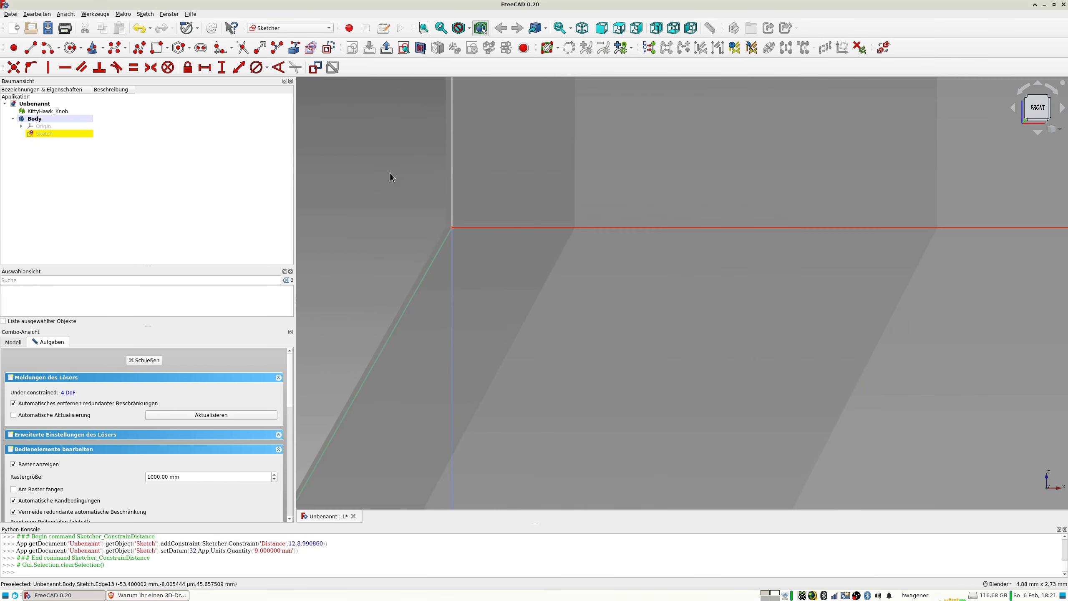
scroll(457, 202, down, 5)
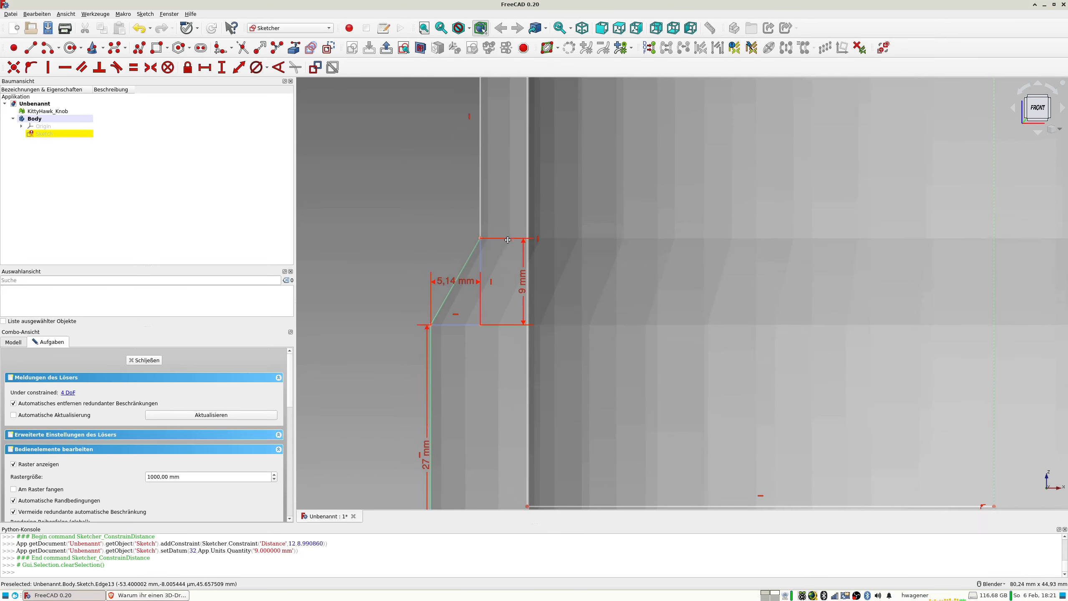
shift+middle_drag(508, 240, 512, 313)
scroll(519, 259, down, 2)
shift+middle_drag(516, 125, 498, 198)
scroll(487, 217, up, 8)
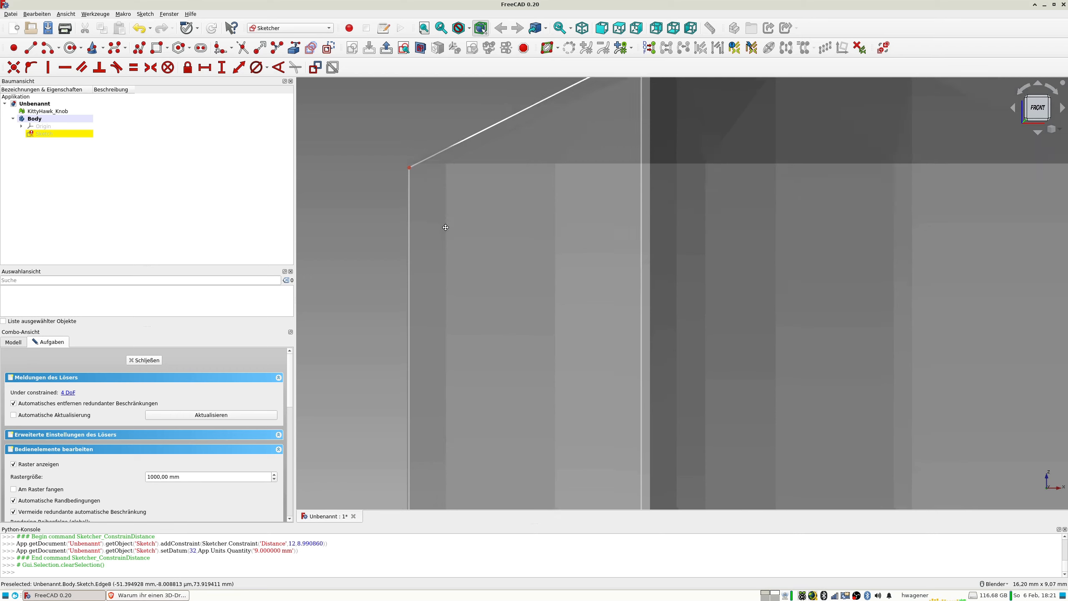
drag(432, 249, 432, 245)
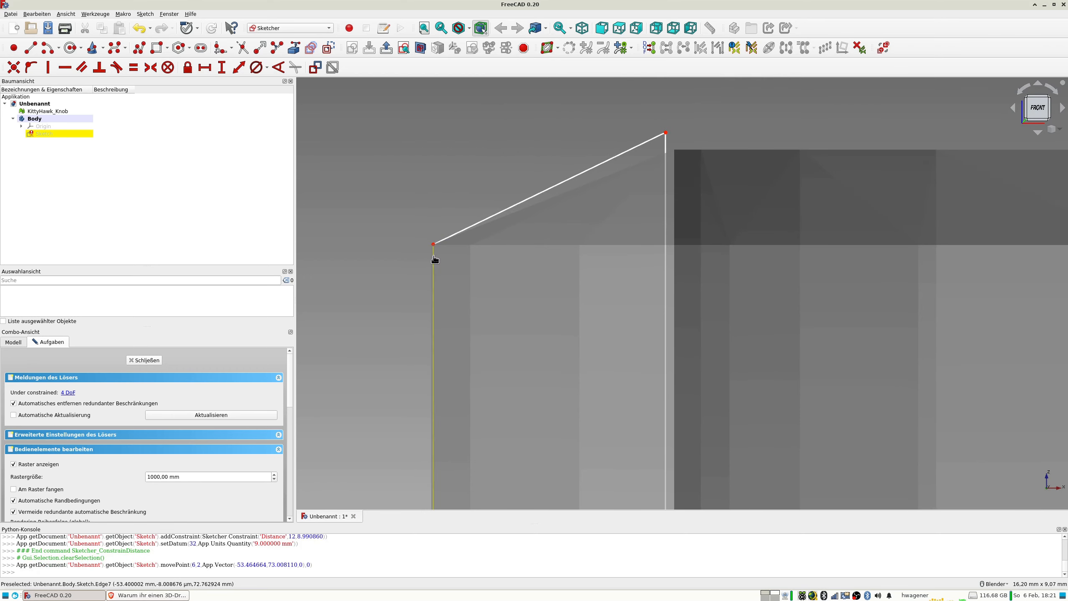
Dimension the upper outer vertical edge to 25,5 mm.
click(433, 260)
click(240, 67)
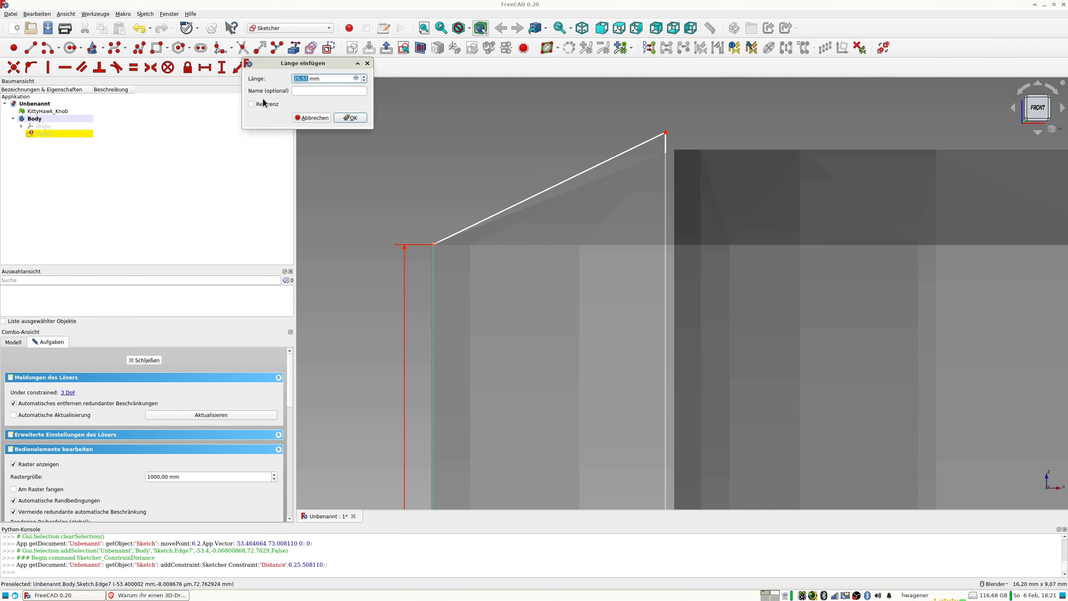
text(25,)
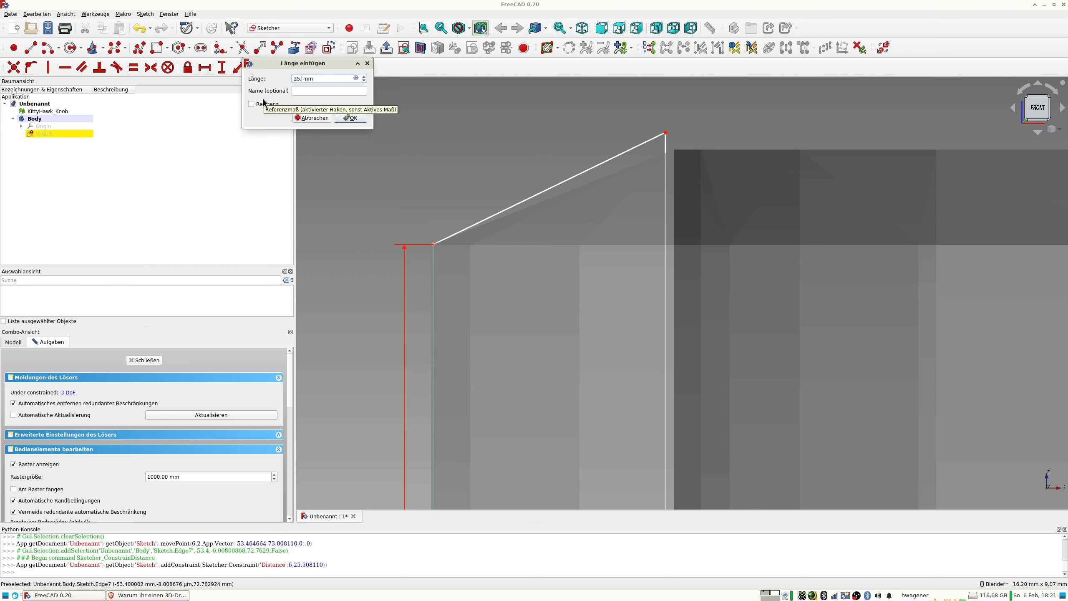
text(5)
key(Return)
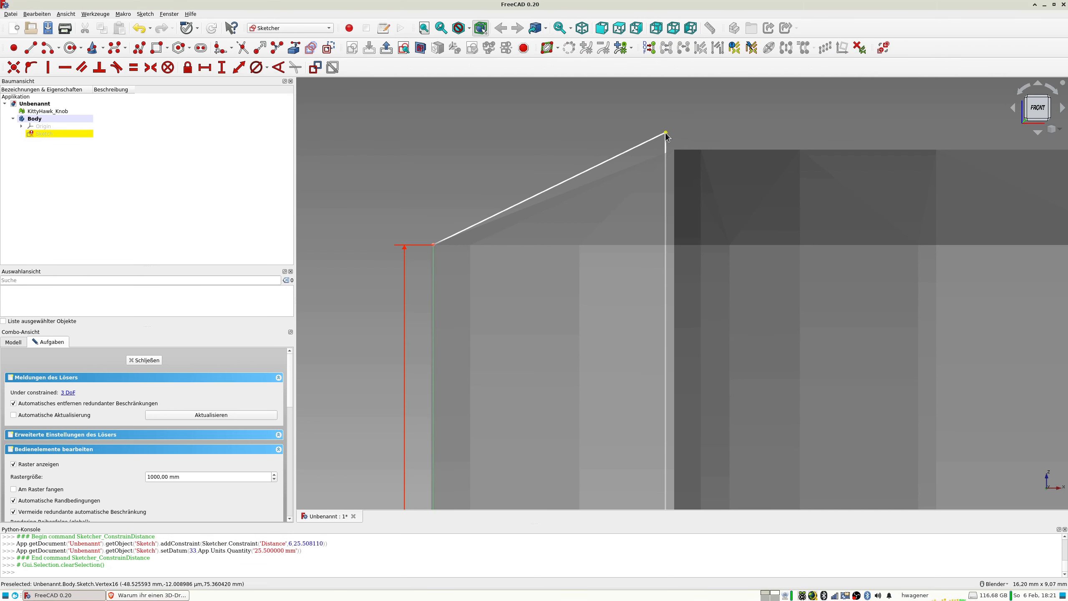
Try to constrain the inner wall line as vertical and move its lower corner onto the mesh's inner step corner.
scroll(692, 237, down, 8)
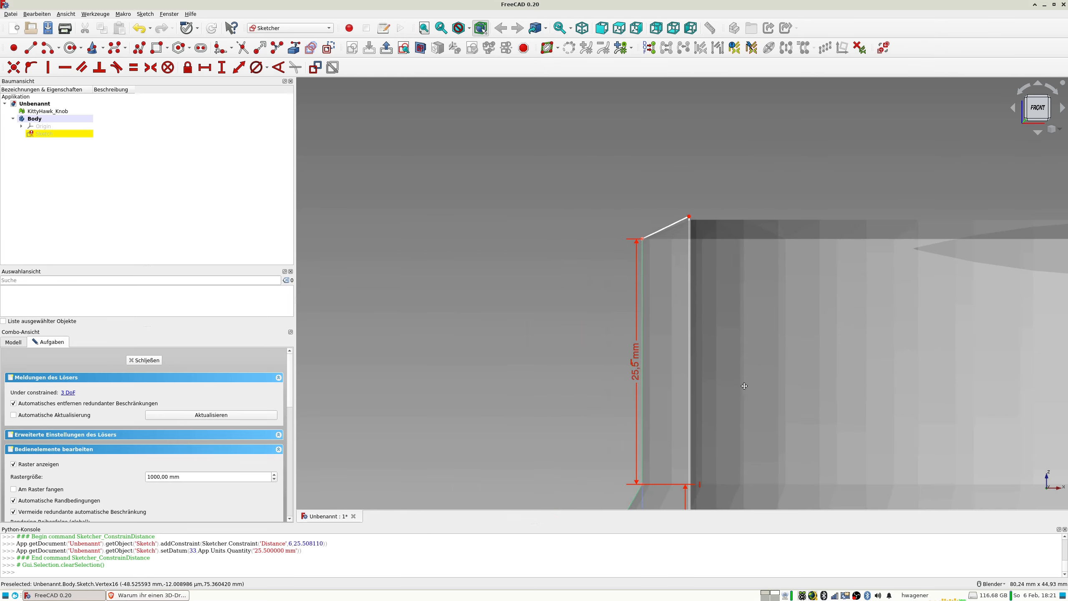
shift+middle_drag(648, 434, 641, 422)
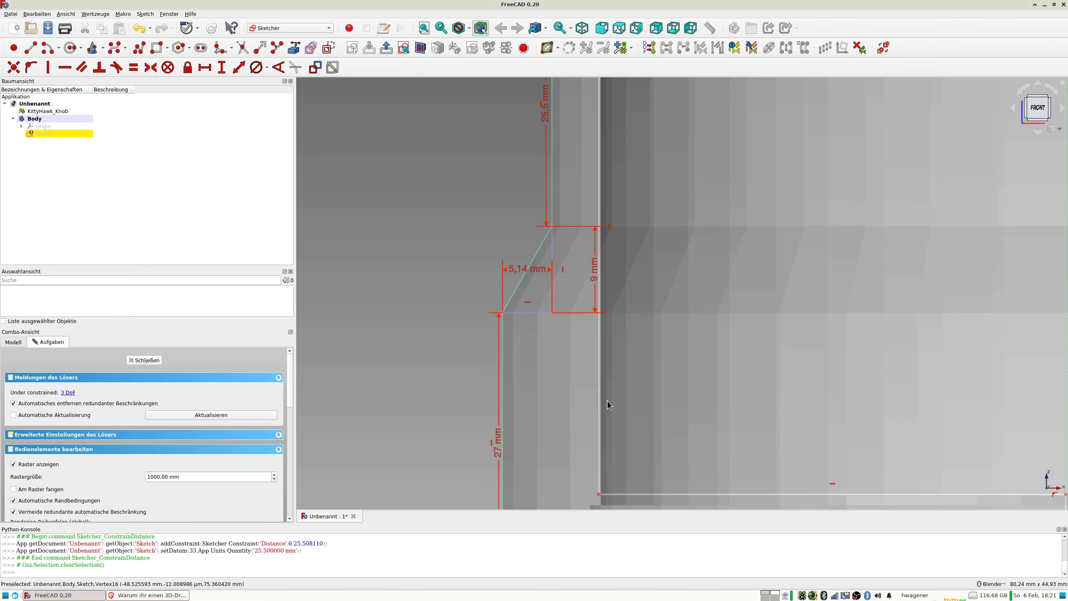
click(599, 400)
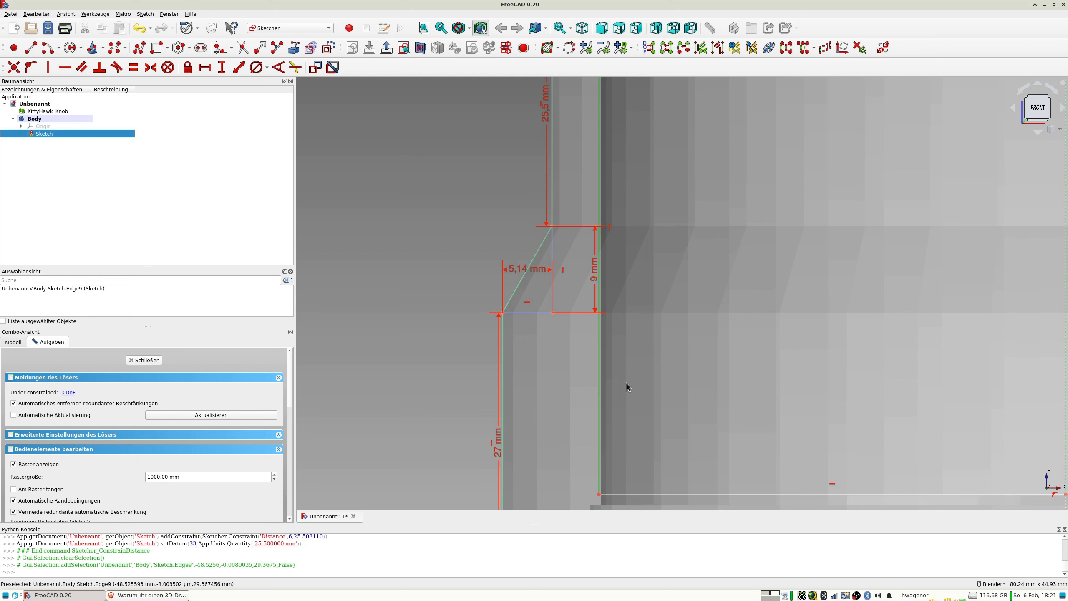
key(v)
click(617, 299)
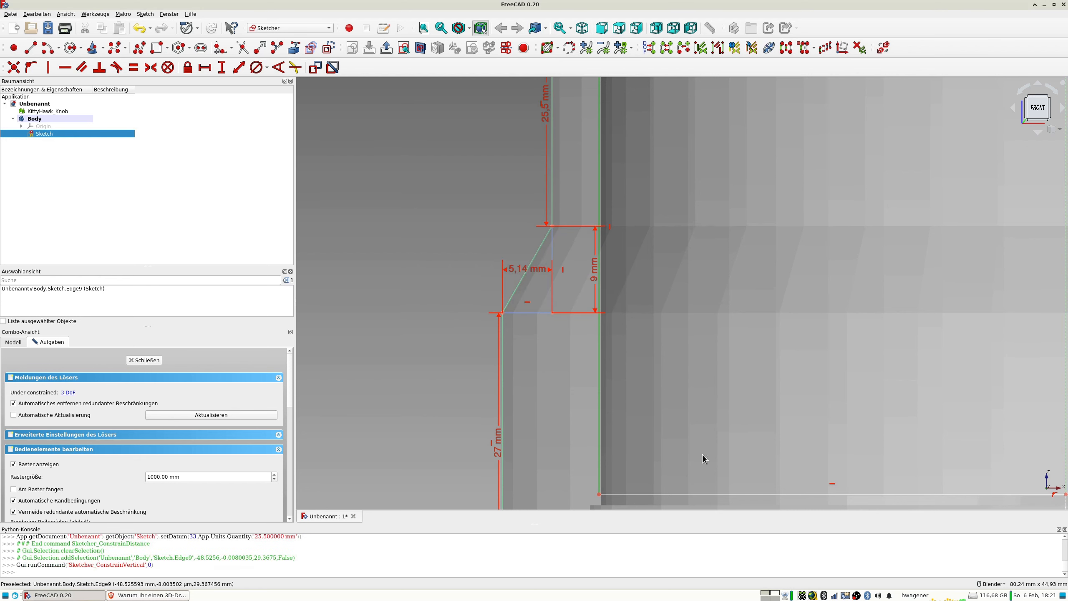
scroll(599, 339, up, 4)
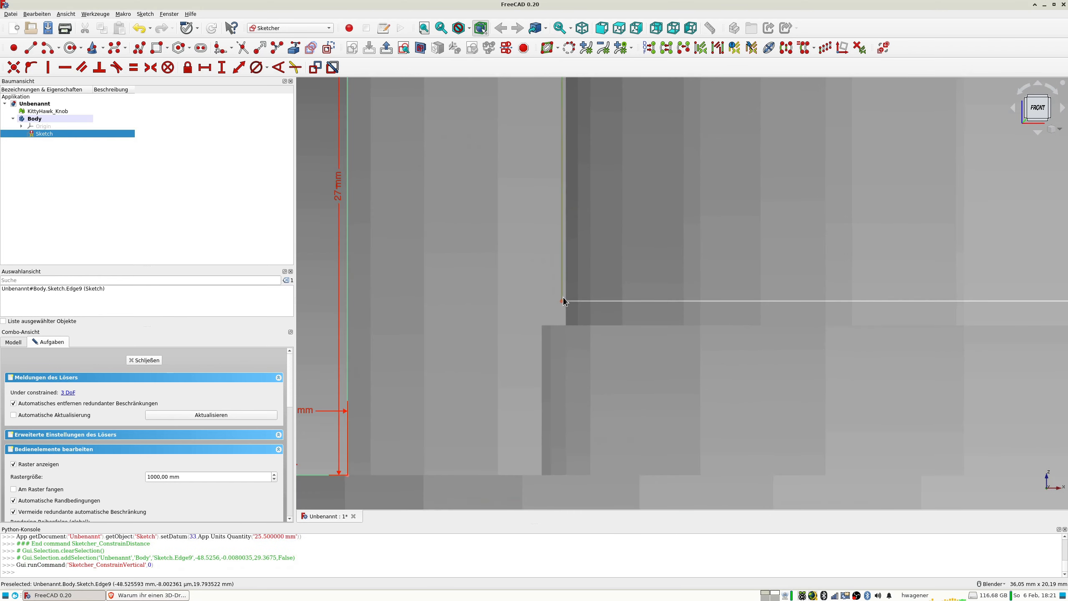
drag(562, 303, 544, 328)
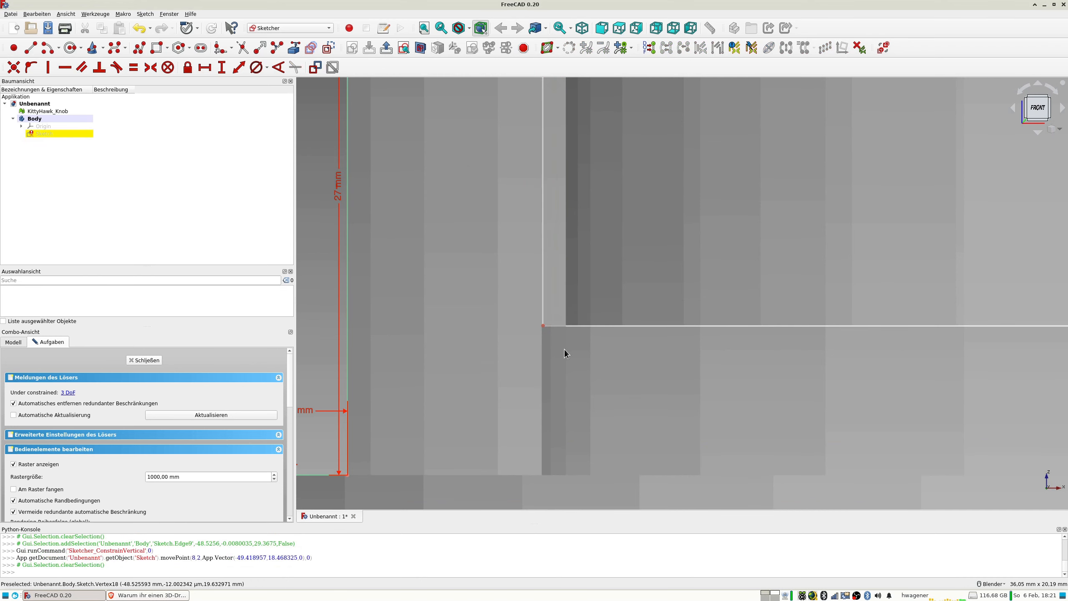
Dimension the horizontal floor line of the cavity to 49,5 mm.
scroll(564, 350, down, 4)
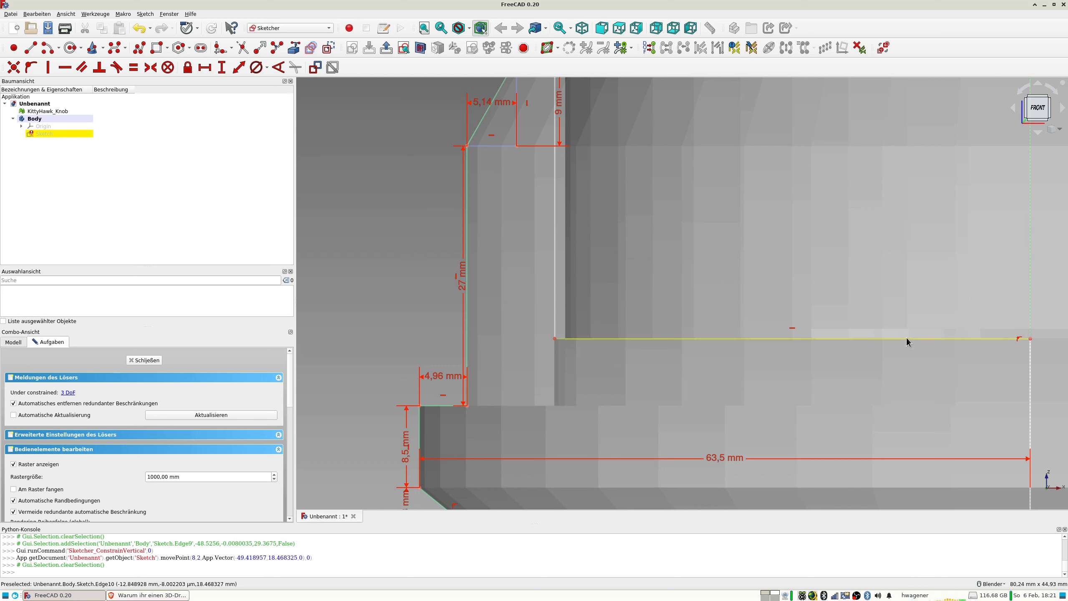
click(879, 339)
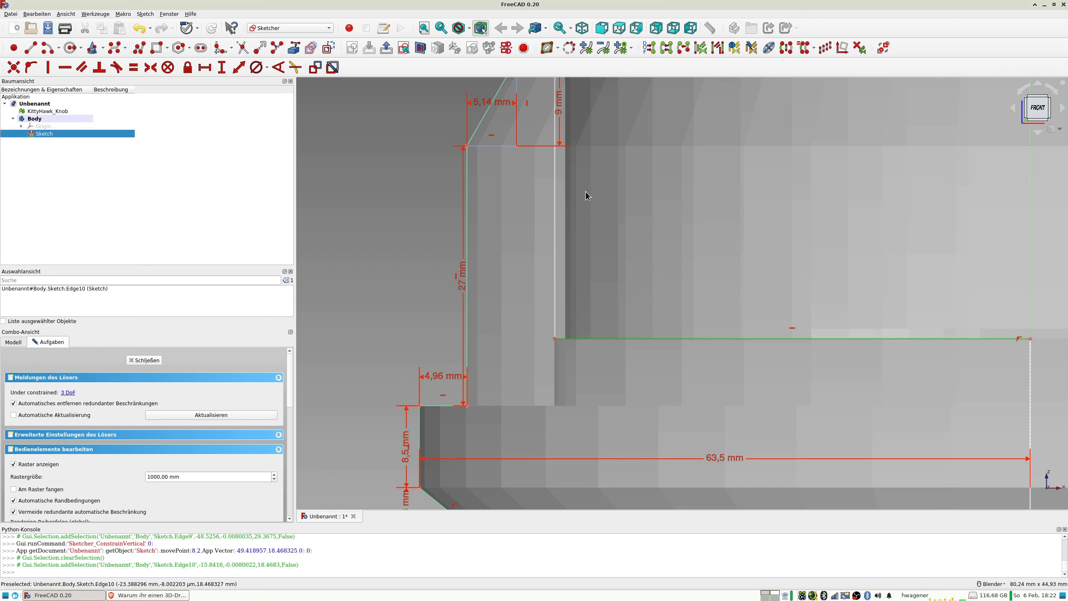
click(239, 69)
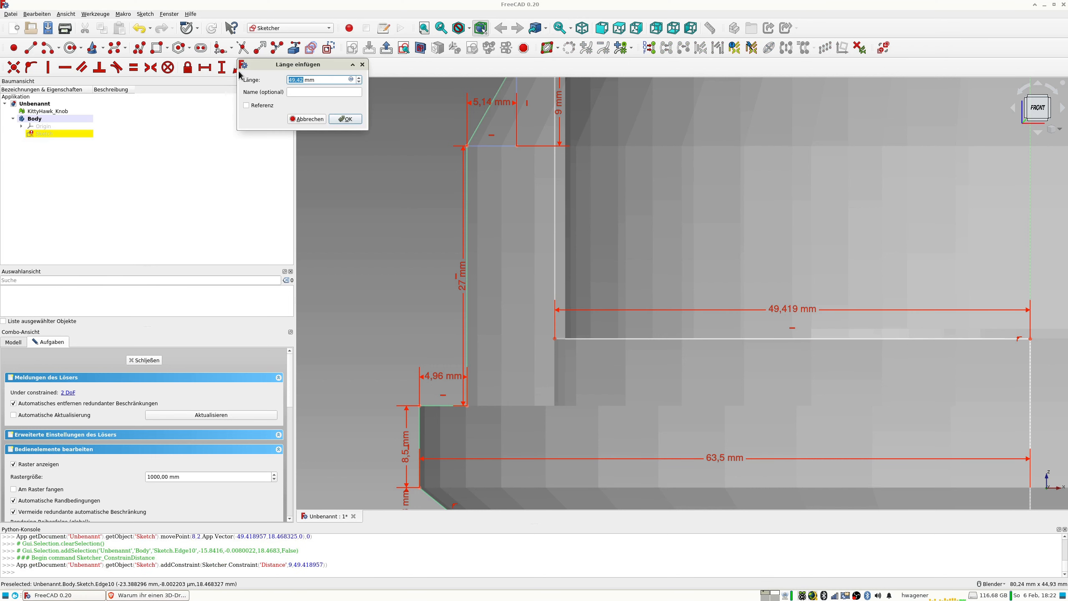
text(49,5)
key(Return)
Move the inner wall's upper corner close to the mesh's rim and dimension the inner vertical line to 57 mm.
scroll(558, 221, down, 4)
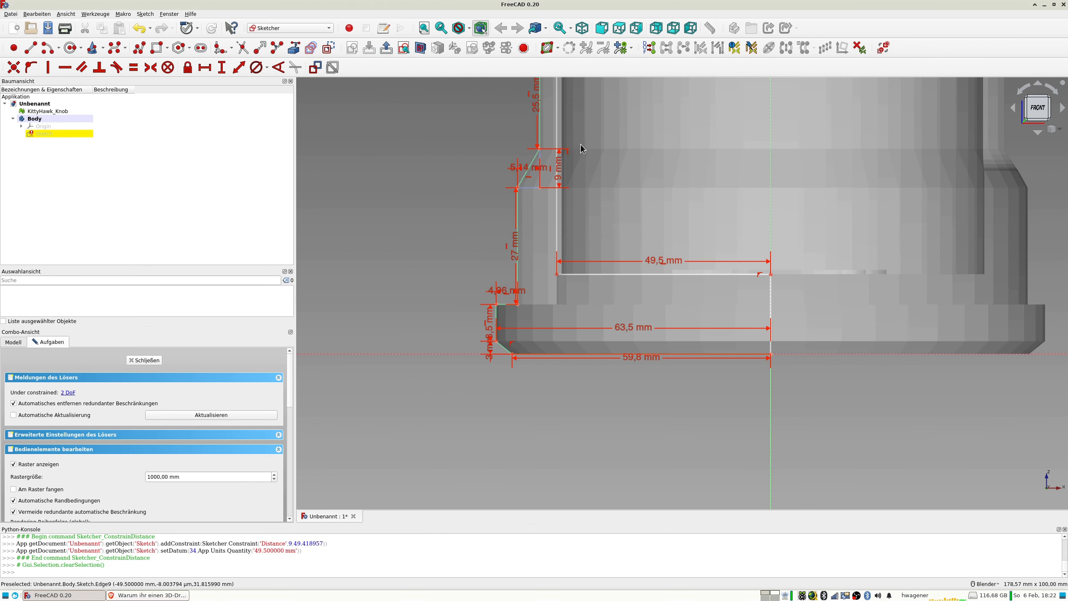
scroll(580, 143, up, 3)
scroll(592, 218, up, 4)
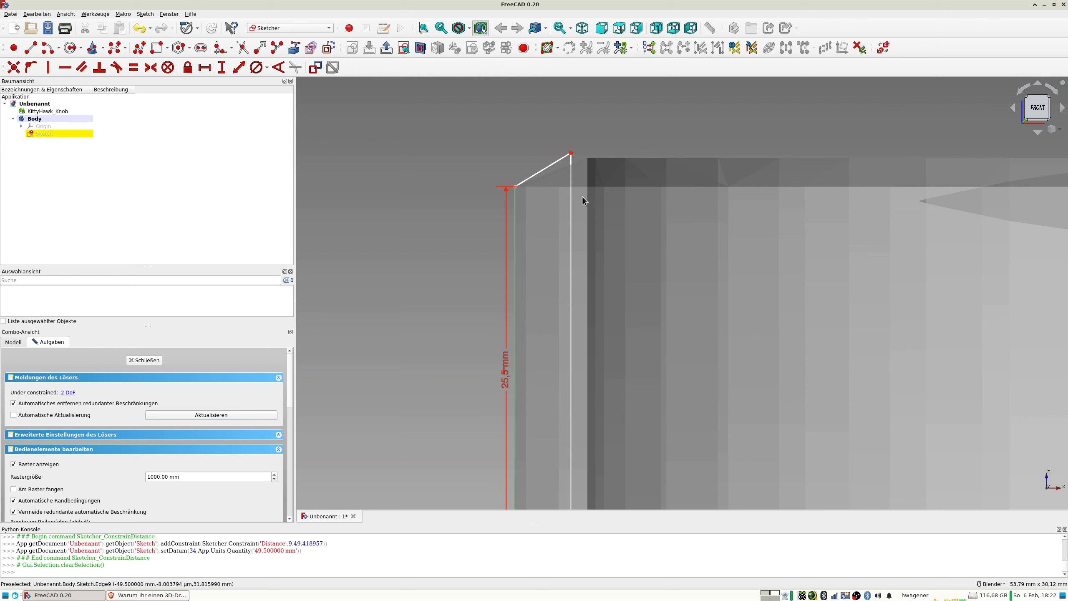
drag(571, 154, 574, 167)
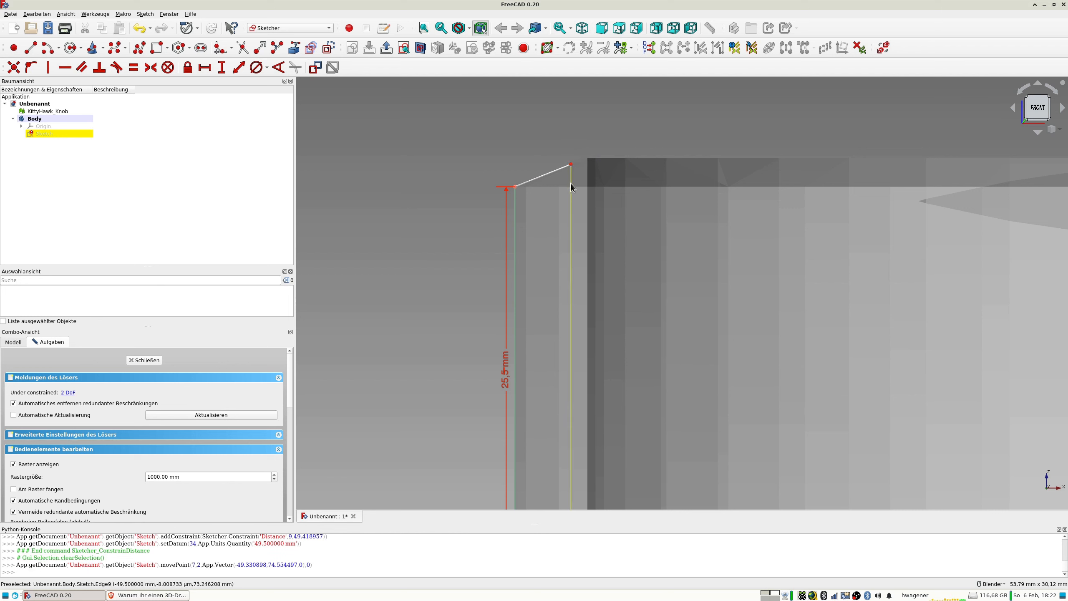
click(571, 183)
key(k)
key(d)
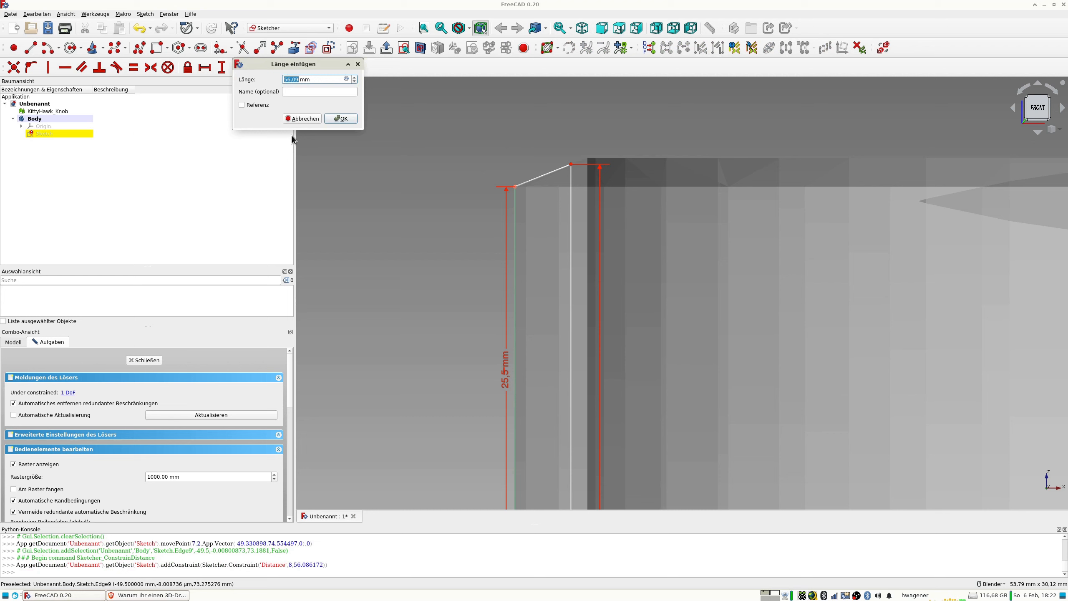
text(57)
key(Return)
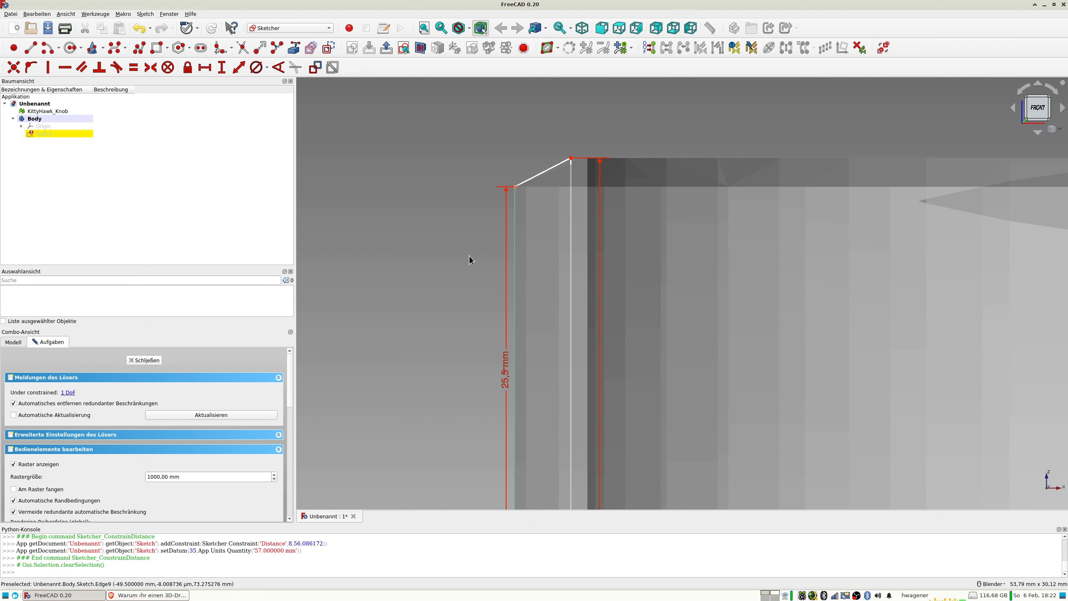
Examine the slanted rim edge and the whole half-profile against the mesh in the front view.
scroll(602, 180, up, 4)
scroll(596, 181, down, 8)
mouse_move(597, 183)
middle_down()
mouse_move(632, 226)
mouse_move(589, 215)
middle_up()
key(1)
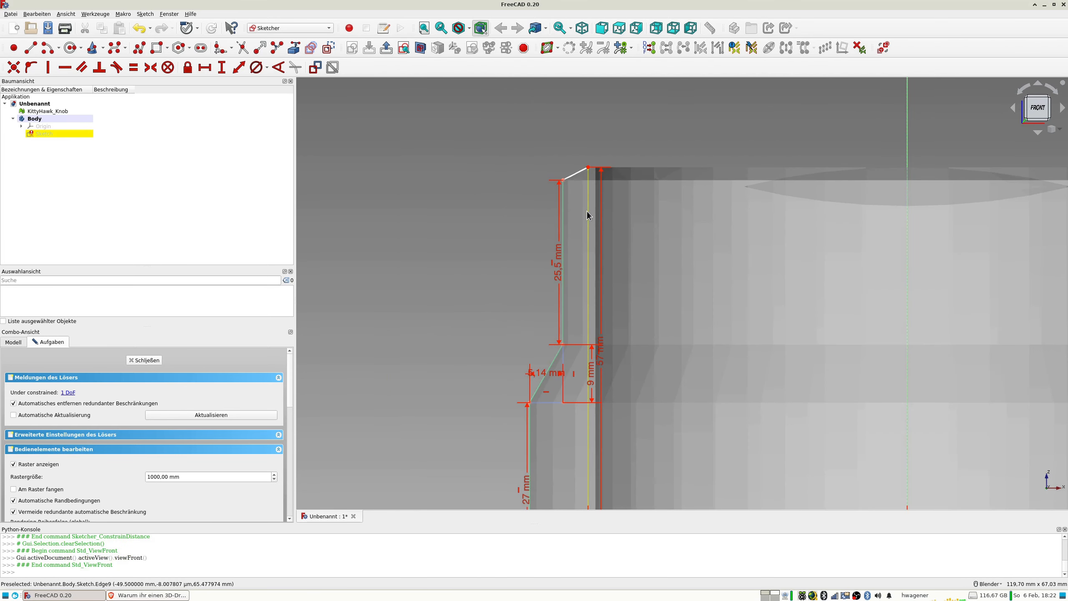
scroll(605, 185, up, 6)
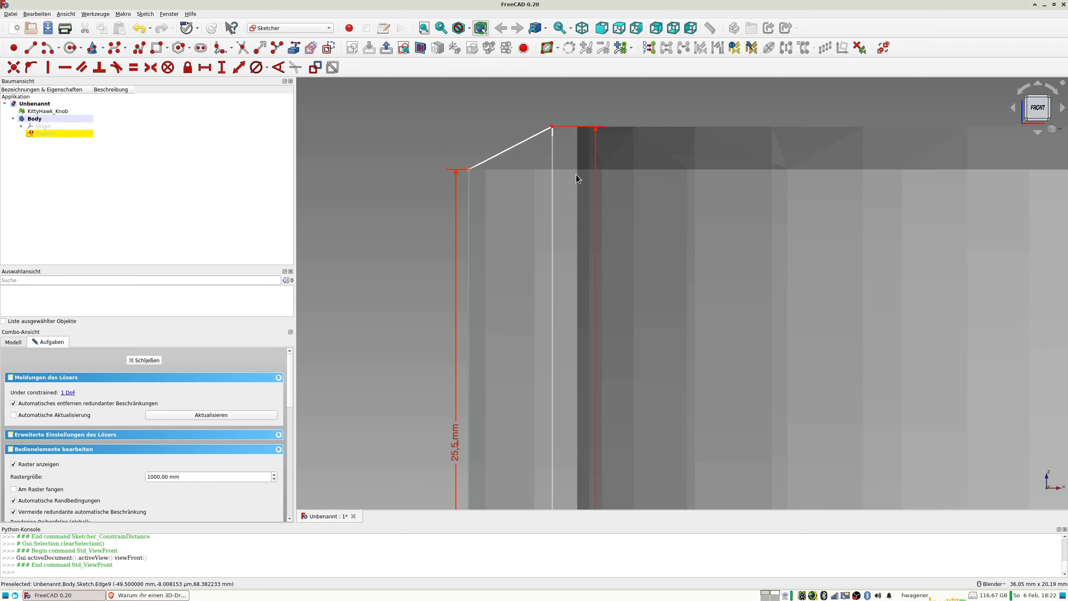
scroll(576, 176, down, 6)
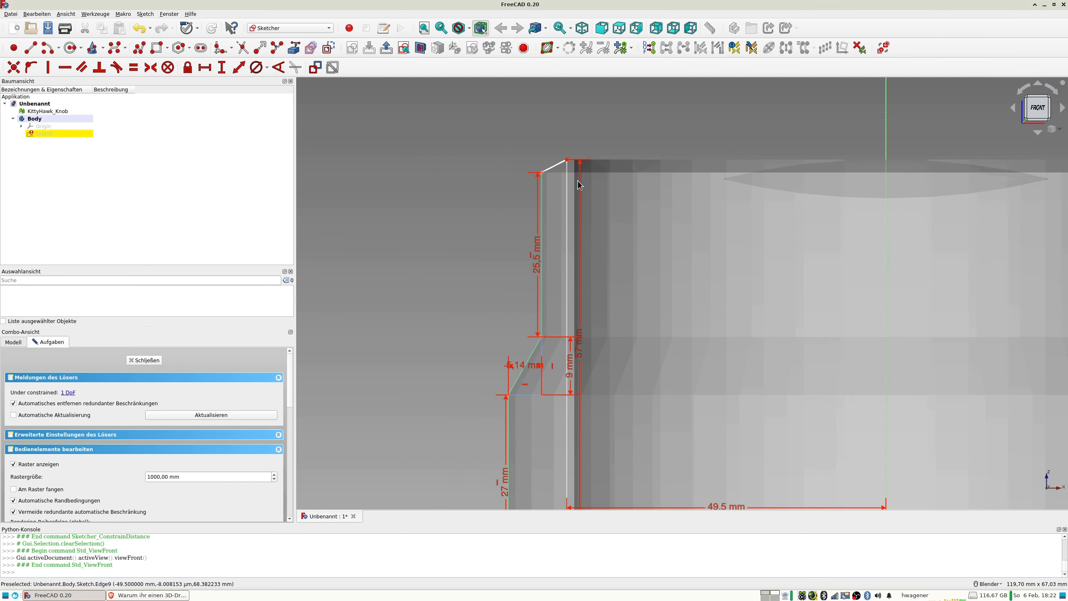
scroll(604, 192, down, 6)
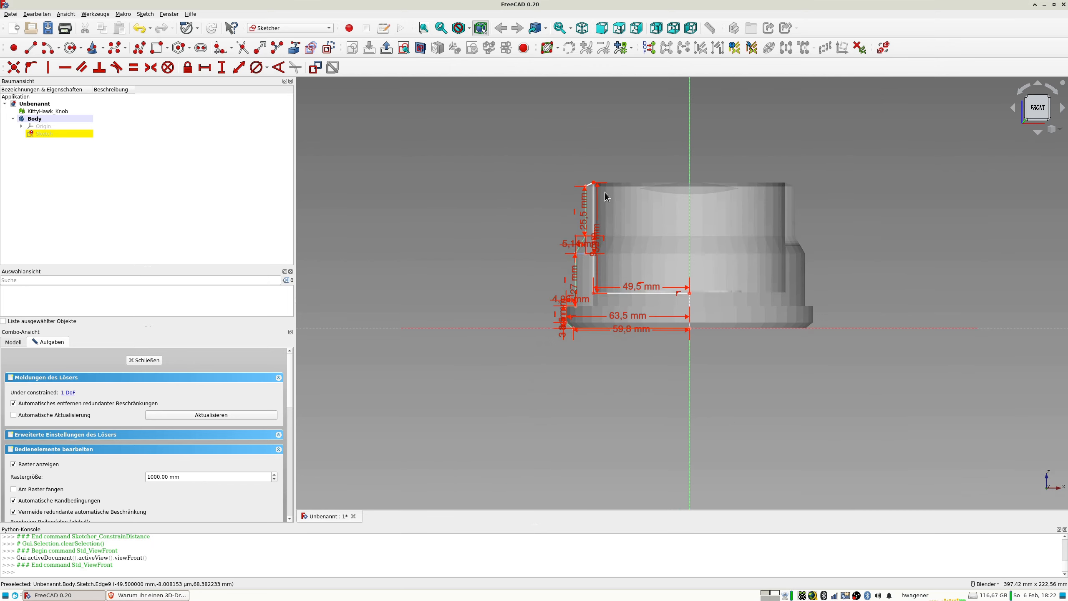
scroll(603, 192, up, 4)
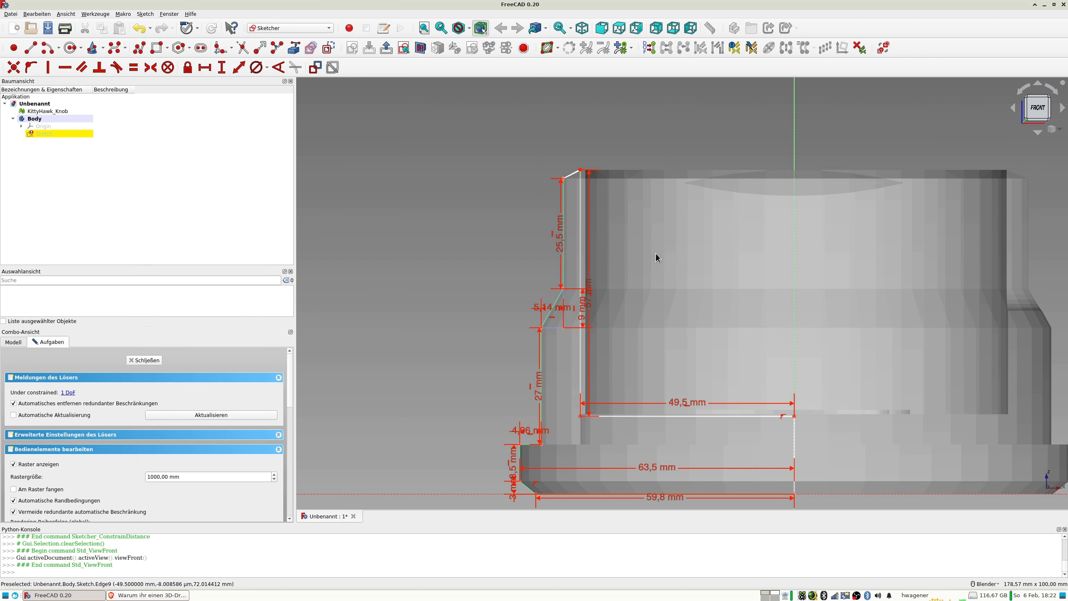
Close and reopen the sketch, draw a line about 52 mm long up the vertical axis from the origin and make it construction geometry.
click(145, 360)
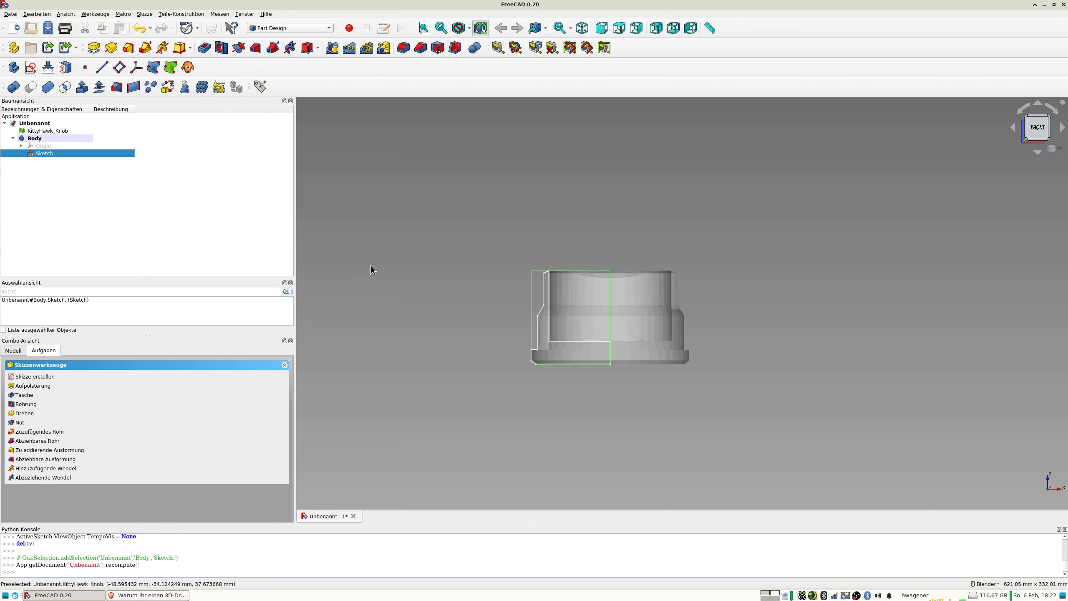
double_click(45, 154)
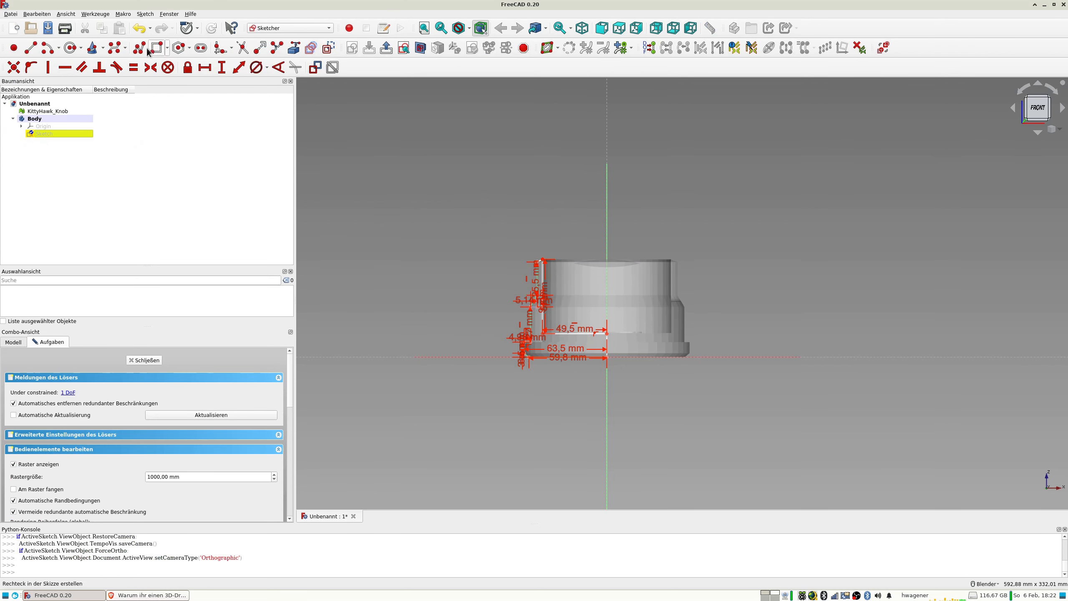
click(27, 52)
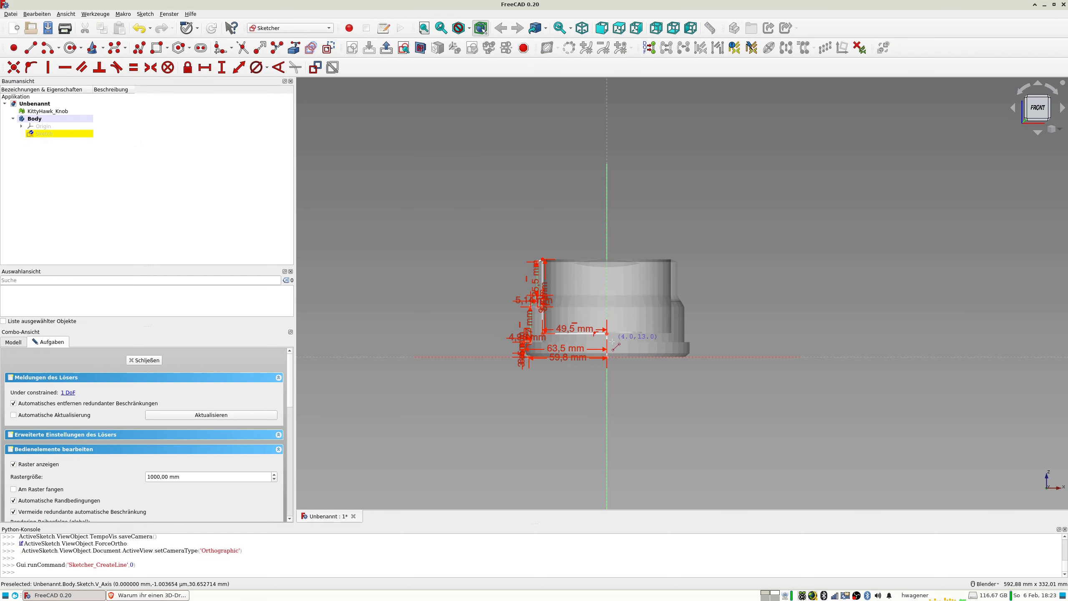
scroll(614, 358, up, 5)
click(595, 350)
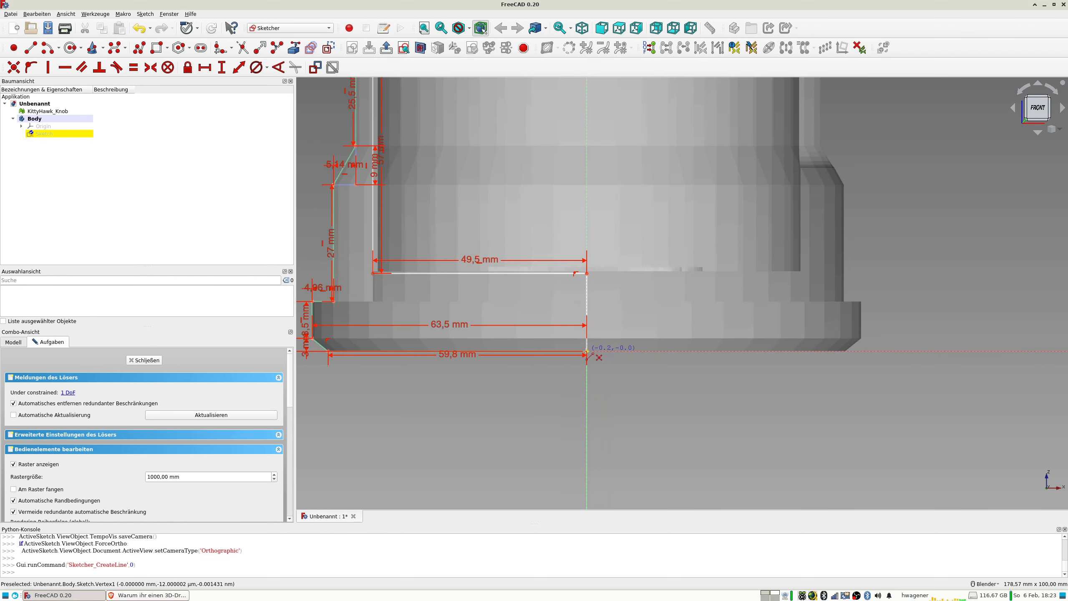
click(587, 126)
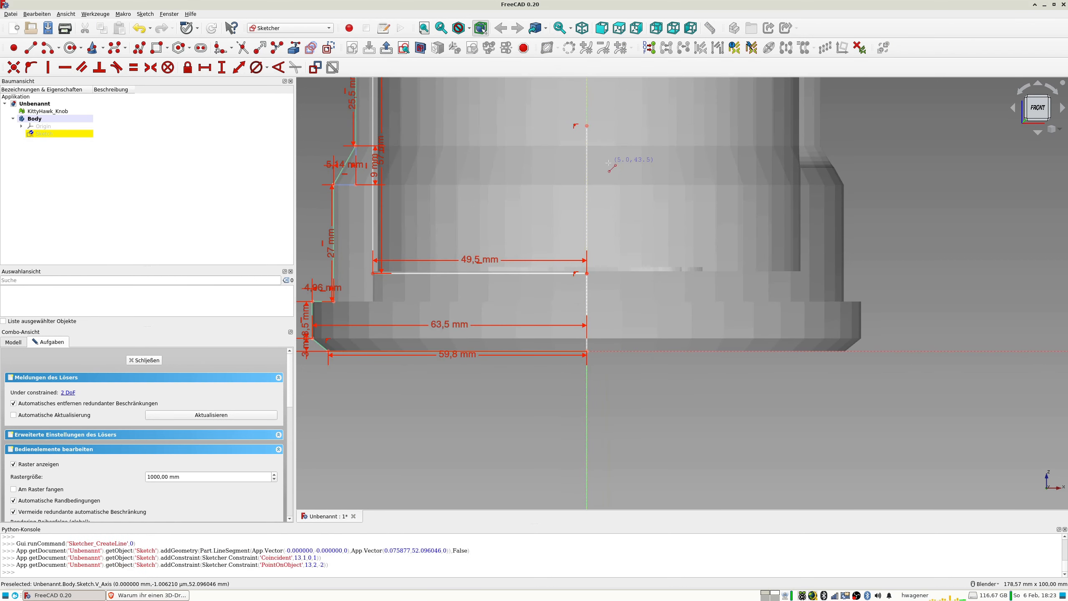
click(587, 165)
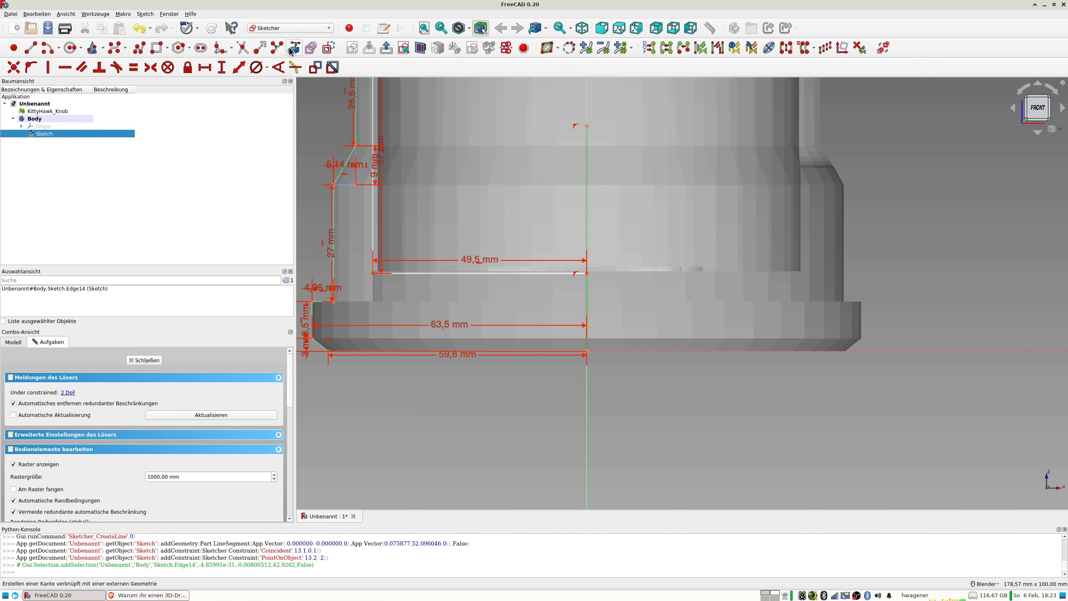
click(330, 48)
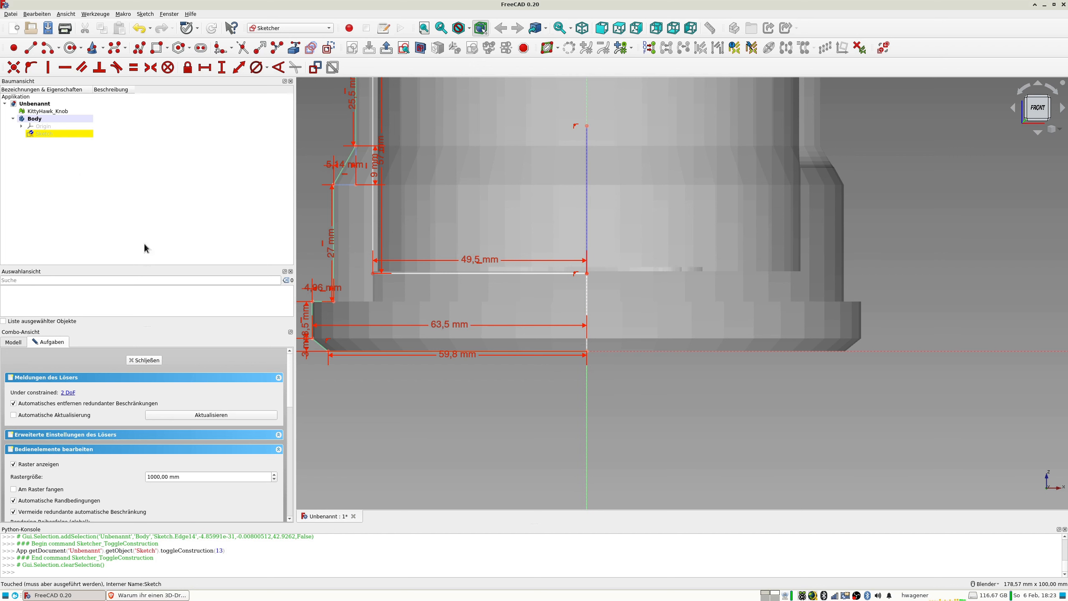
Close the sketch and revolve the half-profile 360° about Konstruktionslinie 3, the construction line on the vertical axis.
click(148, 363)
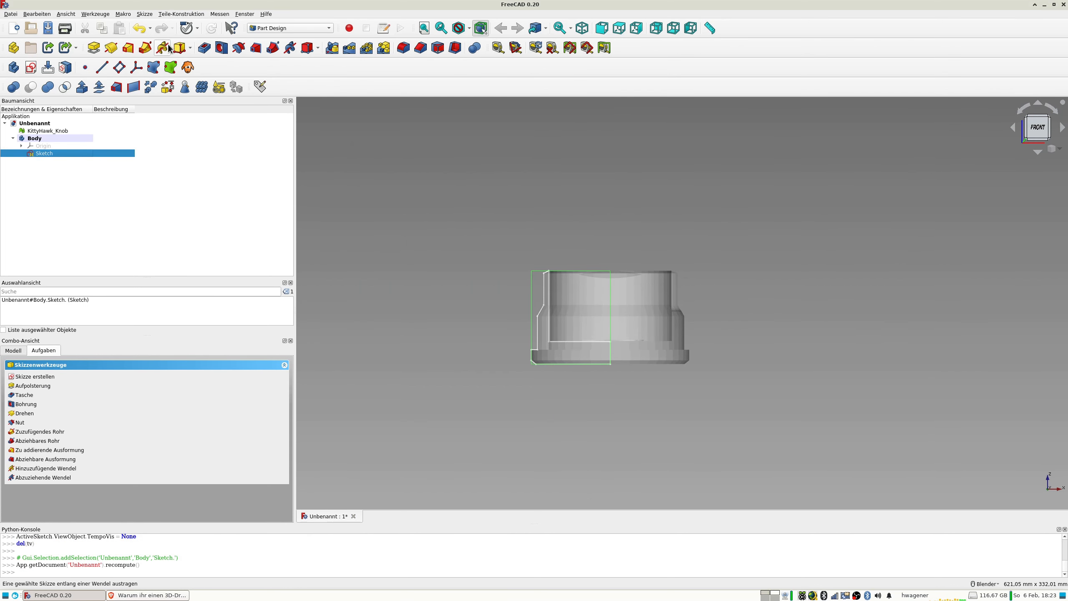
click(110, 47)
mouse_move(530, 210)
middle_down()
mouse_move(592, 244)
mouse_move(578, 262)
middle_up()
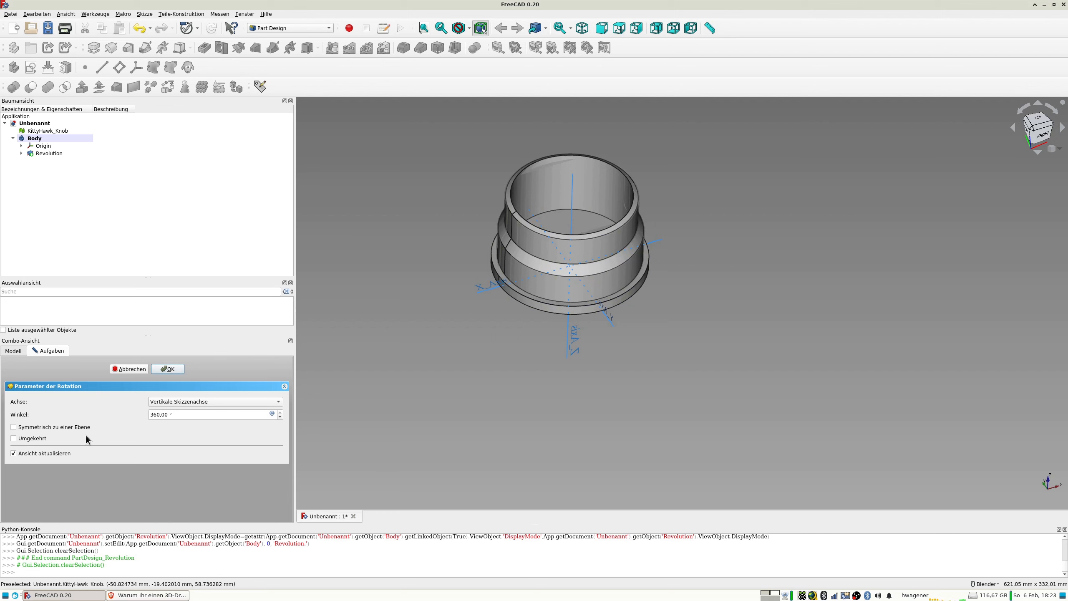
click(199, 404)
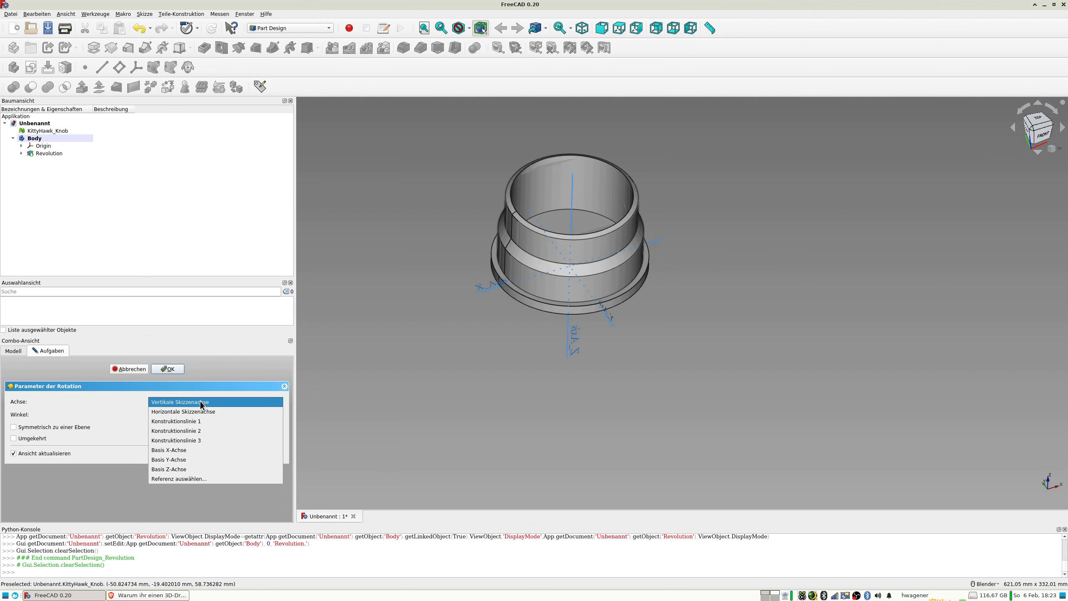
click(205, 439)
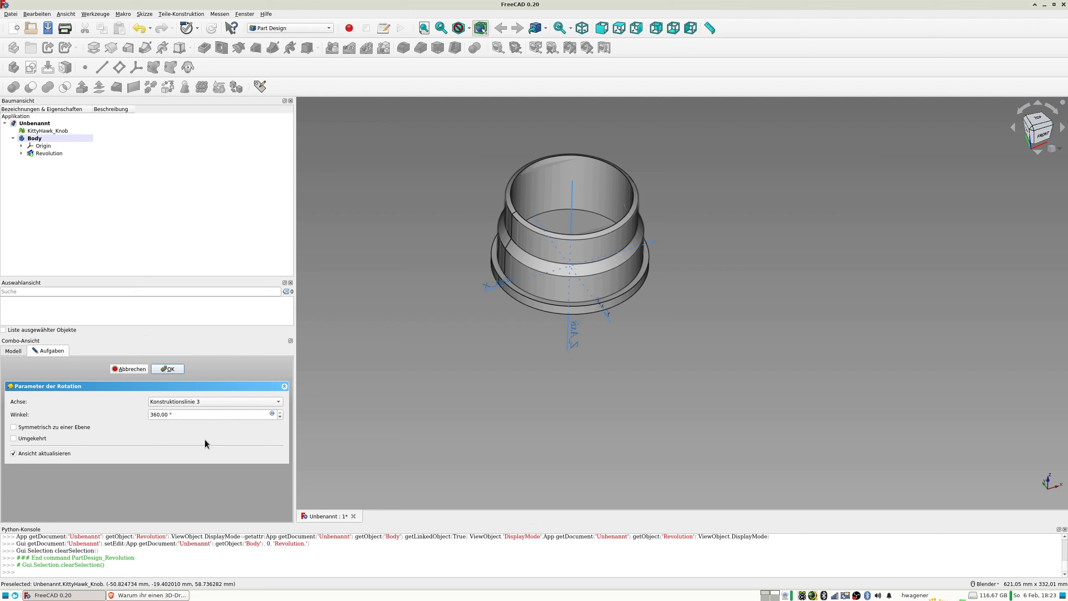
middle_drag(543, 329, 648, 358)
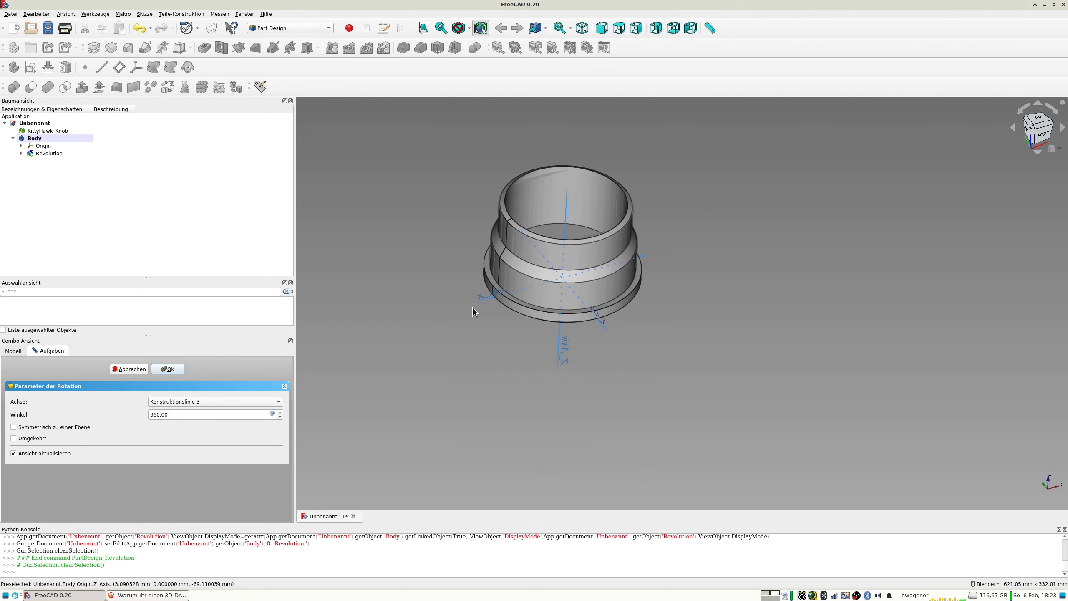
mouse_move(523, 216)
middle_down()
mouse_move(554, 228)
mouse_move(529, 196)
middle_up()
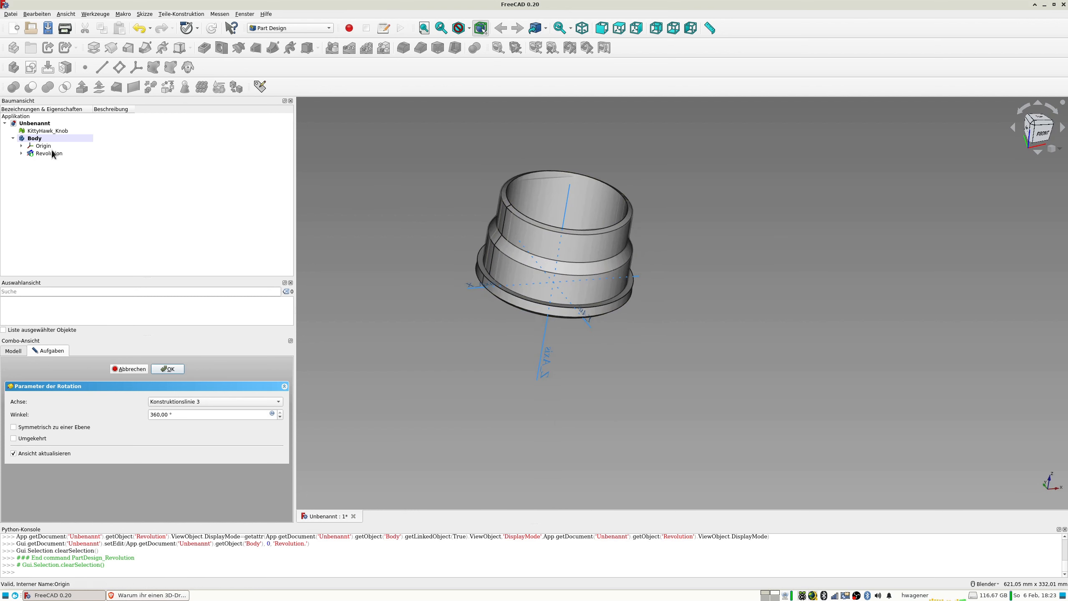
click(40, 138)
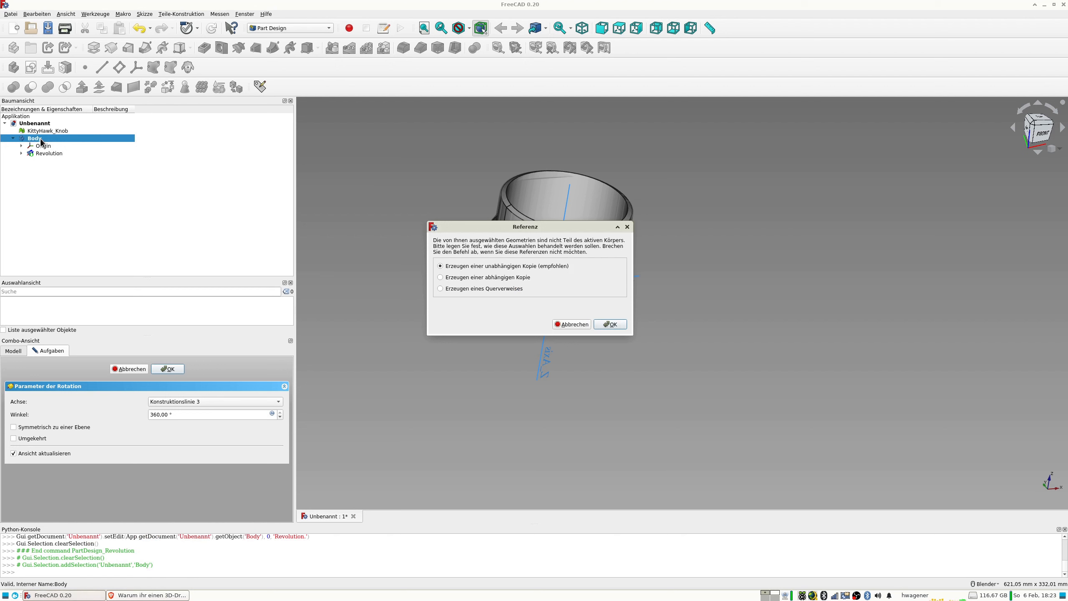
click(575, 325)
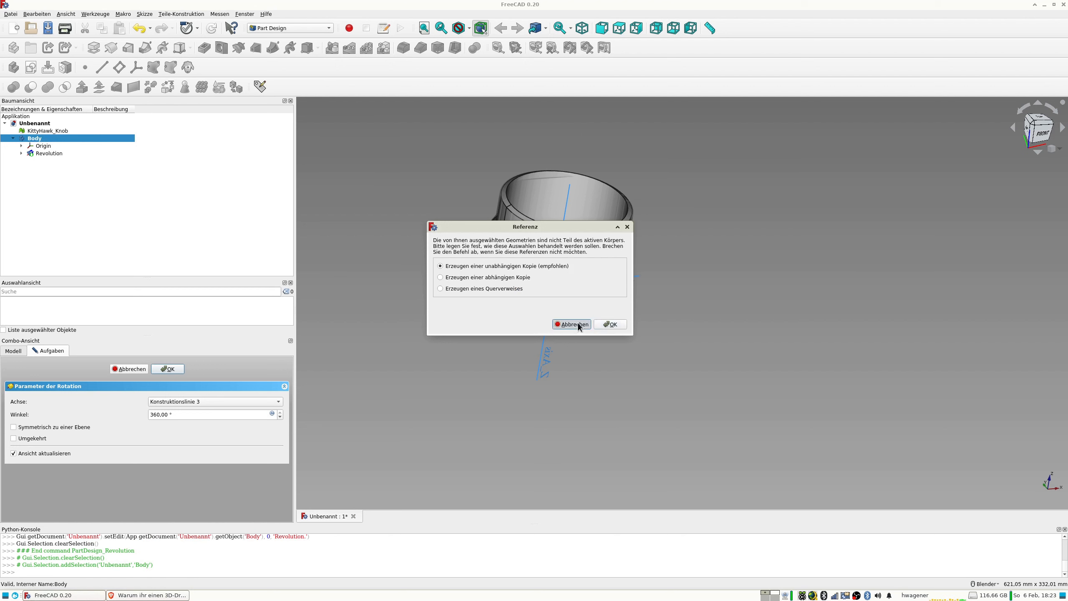
click(170, 369)
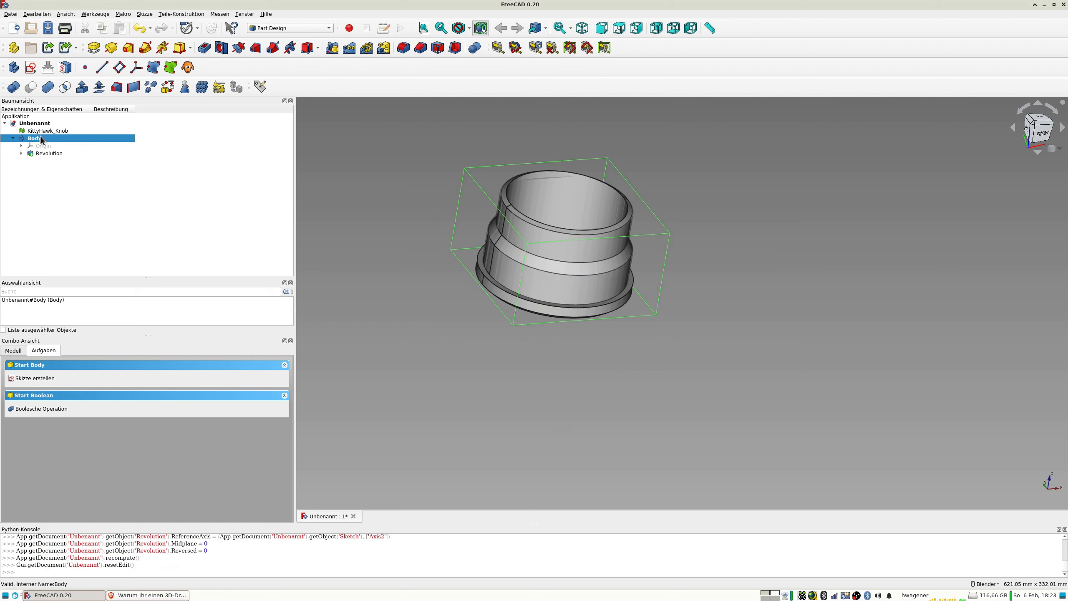
Open the Body's display properties and set its transparency to 50.
key(ctrl+d)
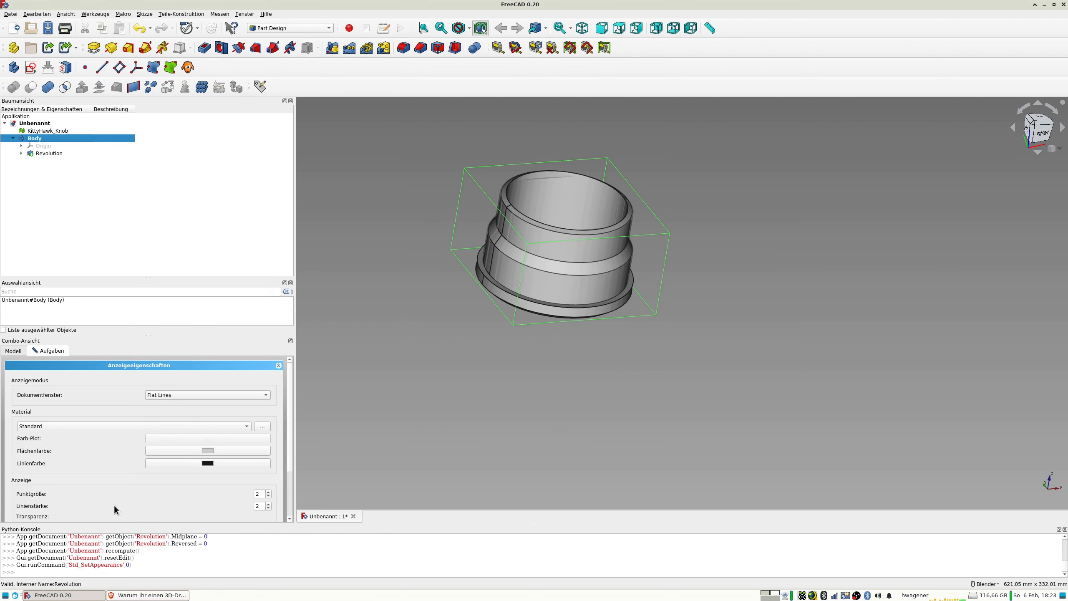
scroll(291, 456, down, 1)
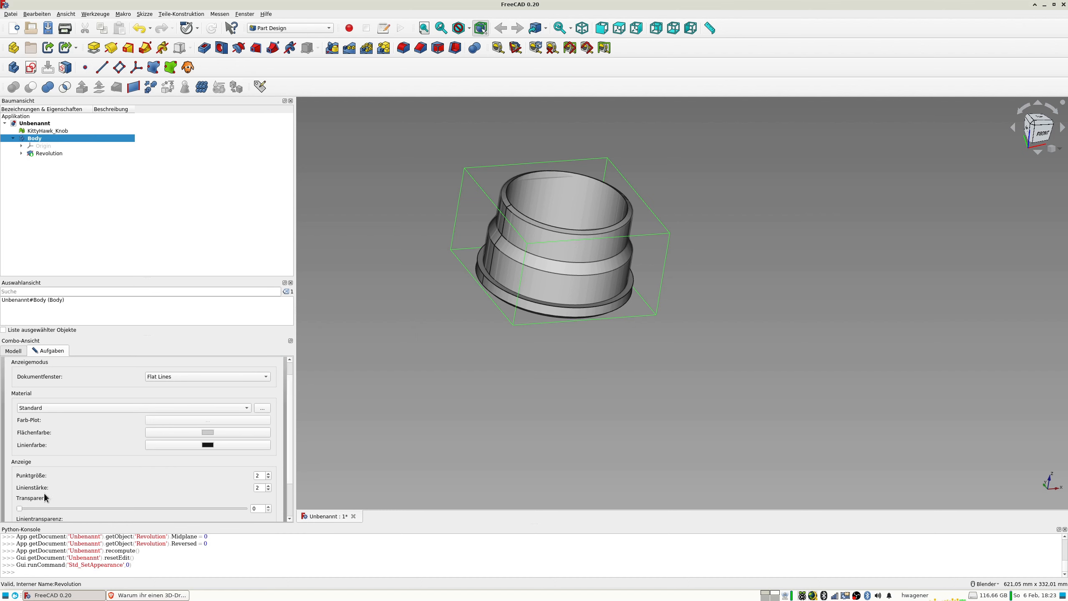
drag(21, 510, 134, 509)
Toggle the visibility of the KittyHawk_Knob mesh and the Body in turn to compare their shapes.
middle_drag(366, 365, 455, 302)
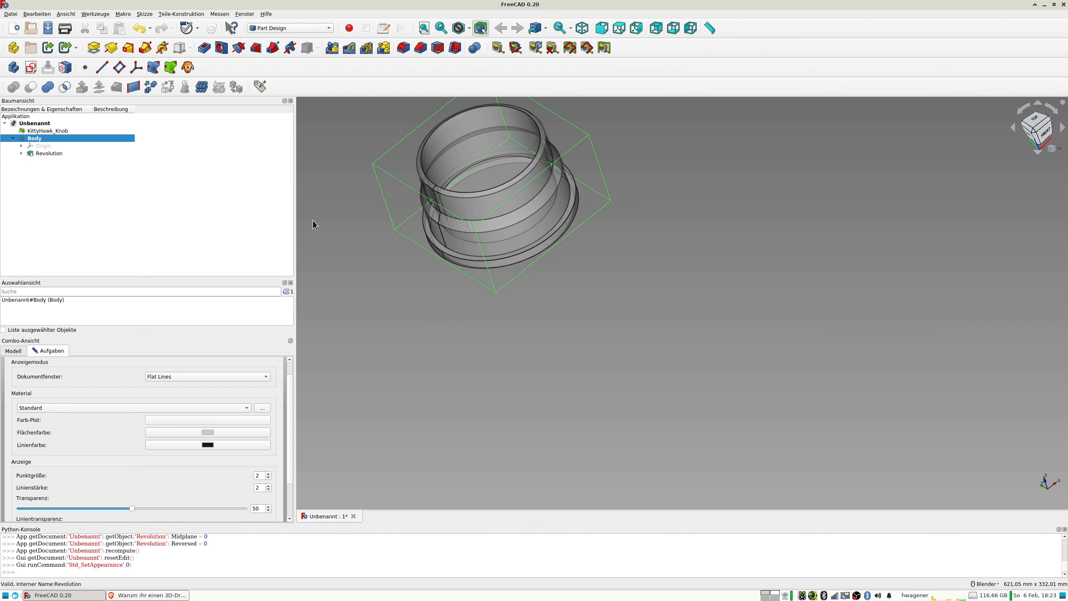
click(47, 133)
key(space)
key(space)
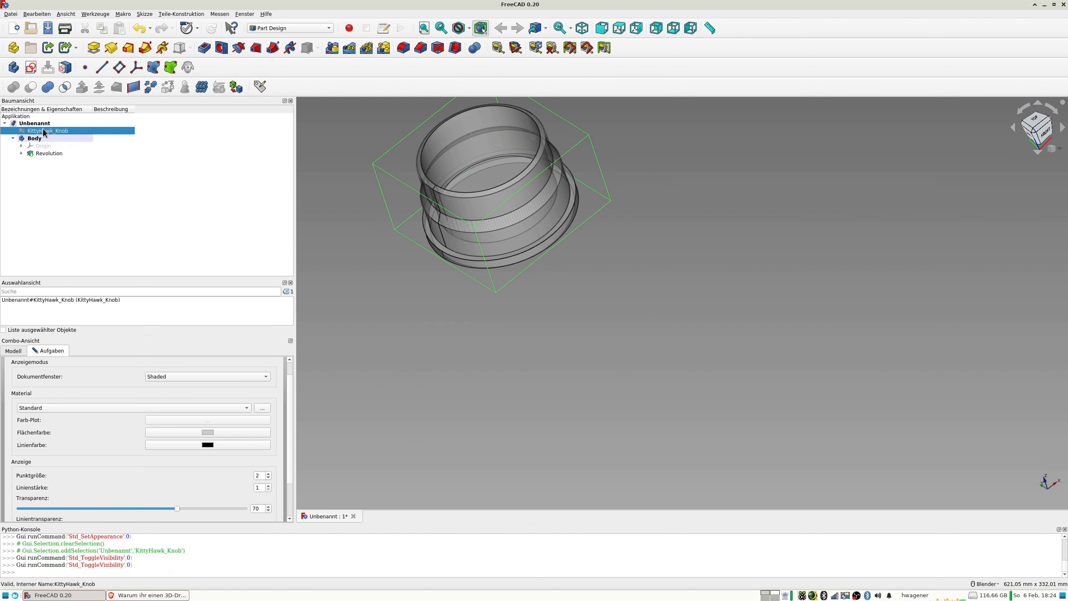
click(46, 139)
key(space)
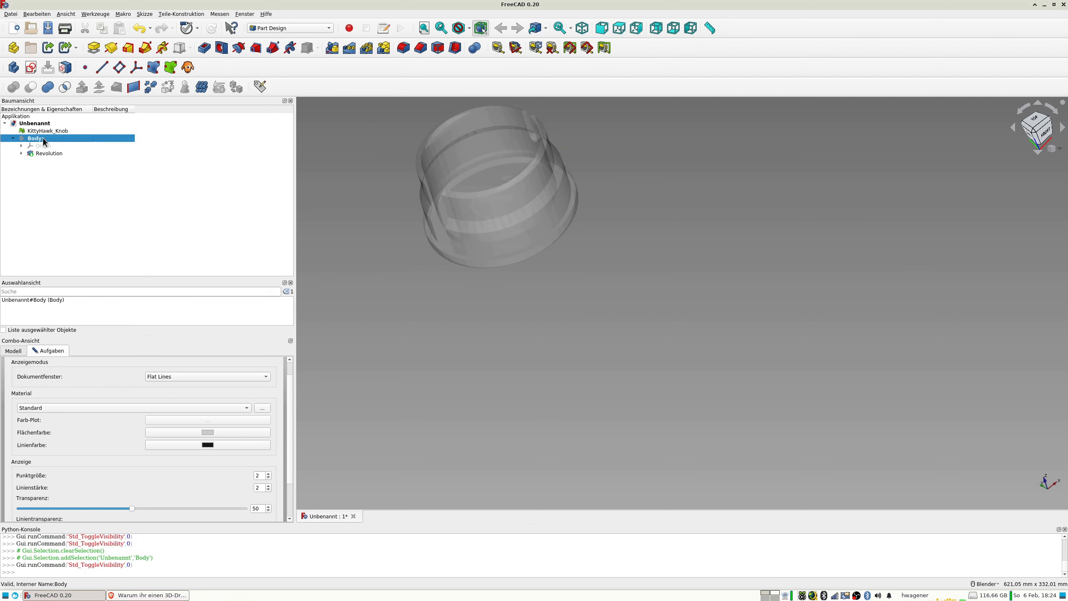
key(space)
click(434, 291)
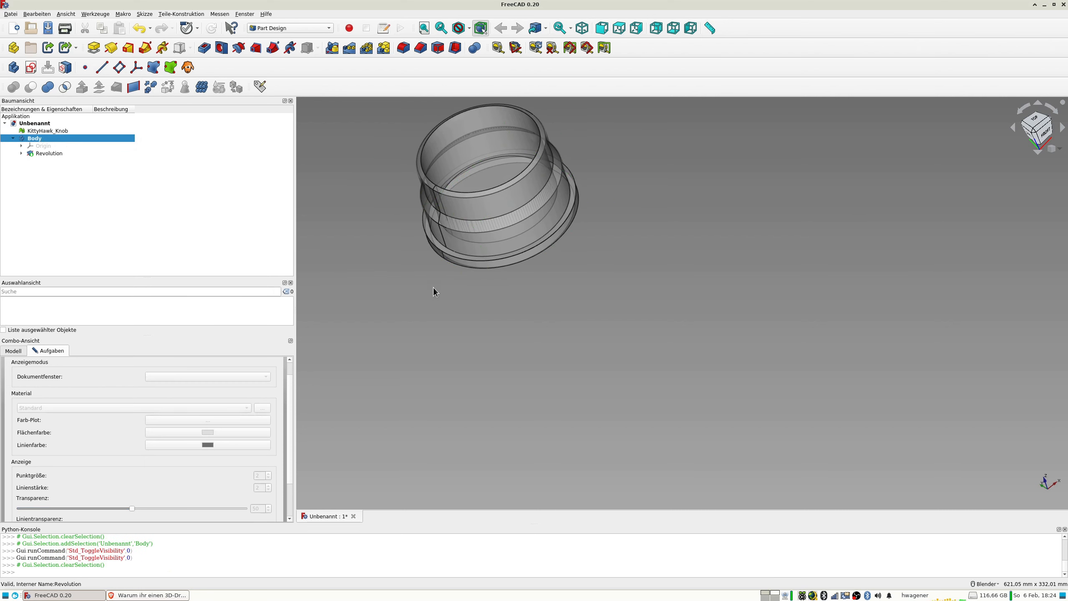
mouse_move(566, 248)
middle_down()
mouse_move(631, 274)
mouse_move(617, 284)
mouse_move(584, 255)
middle_up()
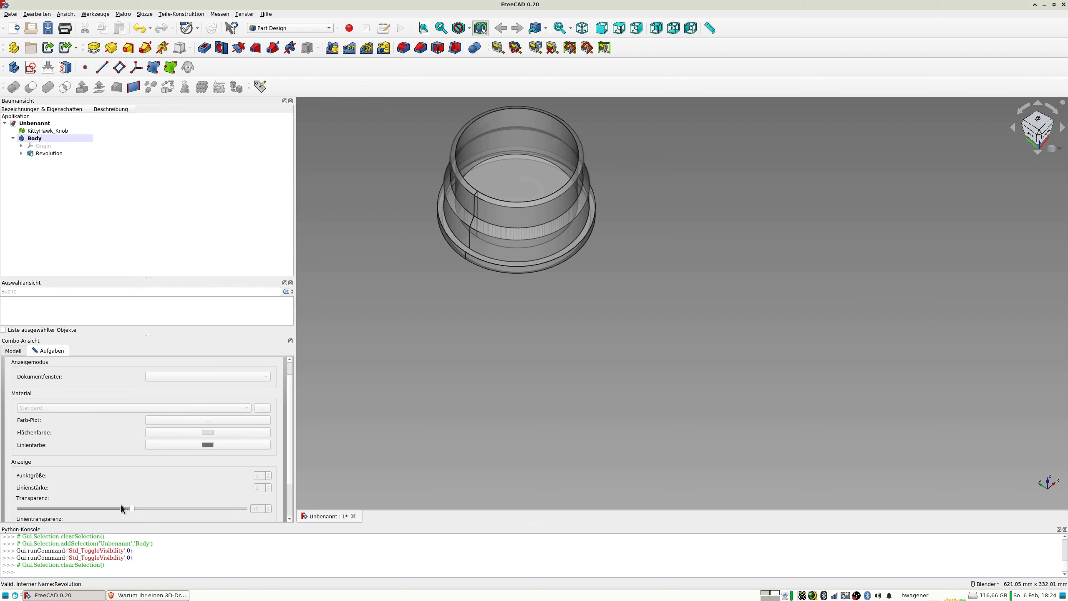
Set the transparency of the Body to 84 and of the KittyHawk_Knob mesh to 30.
click(45, 138)
drag(163, 511, 209, 511)
middle_drag(369, 314, 334, 257)
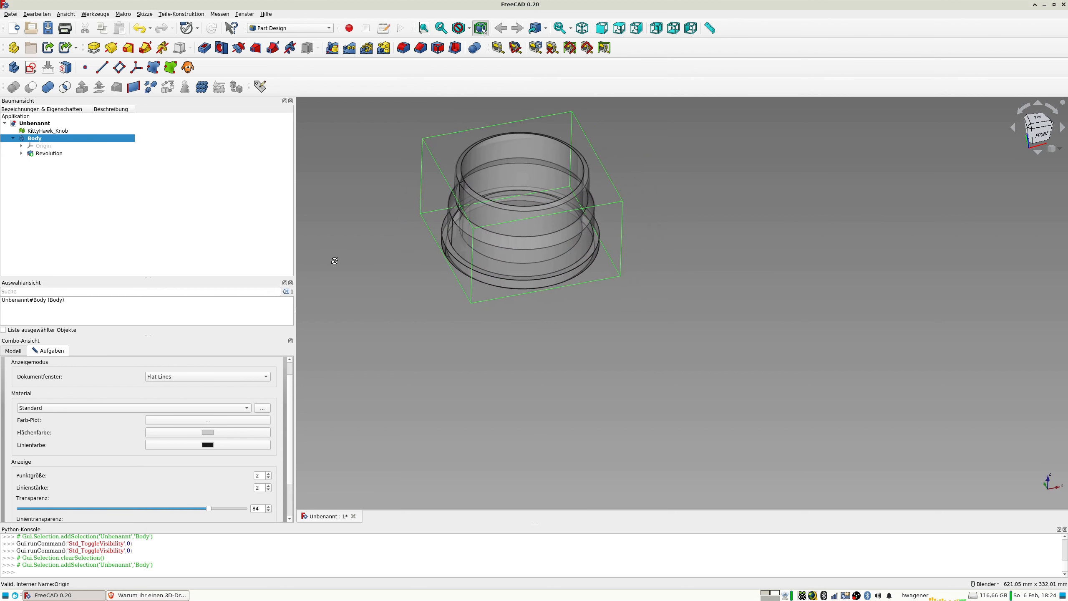
click(46, 131)
drag(176, 509, 95, 509)
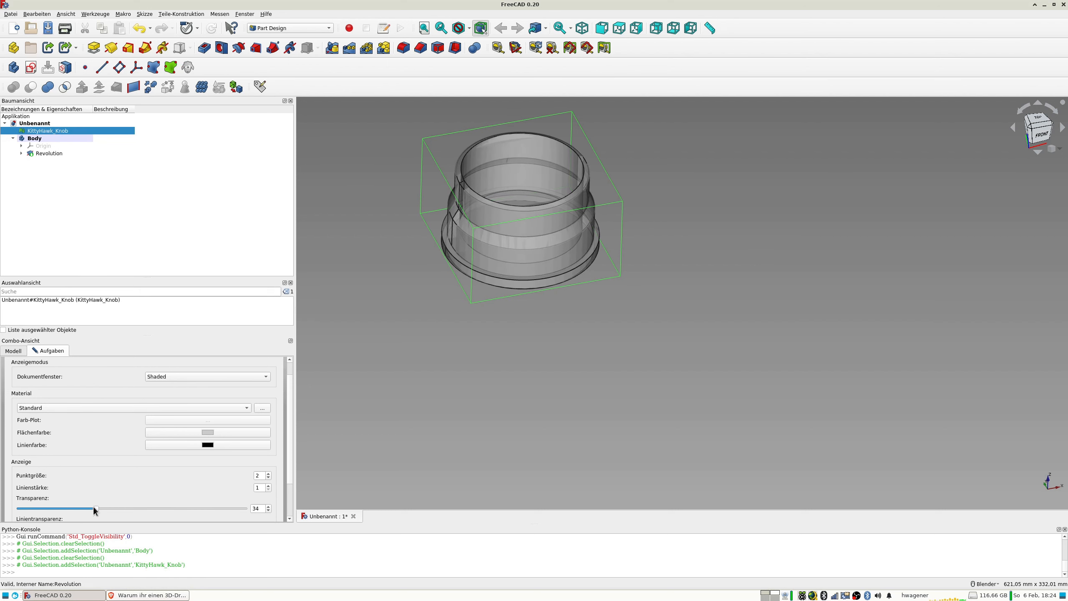
Examine how the revolved Body fits the mesh around the base flange and side opening, hiding and showing the Body for comparison.
middle_drag(370, 294, 312, 231)
scroll(506, 236, up, 5)
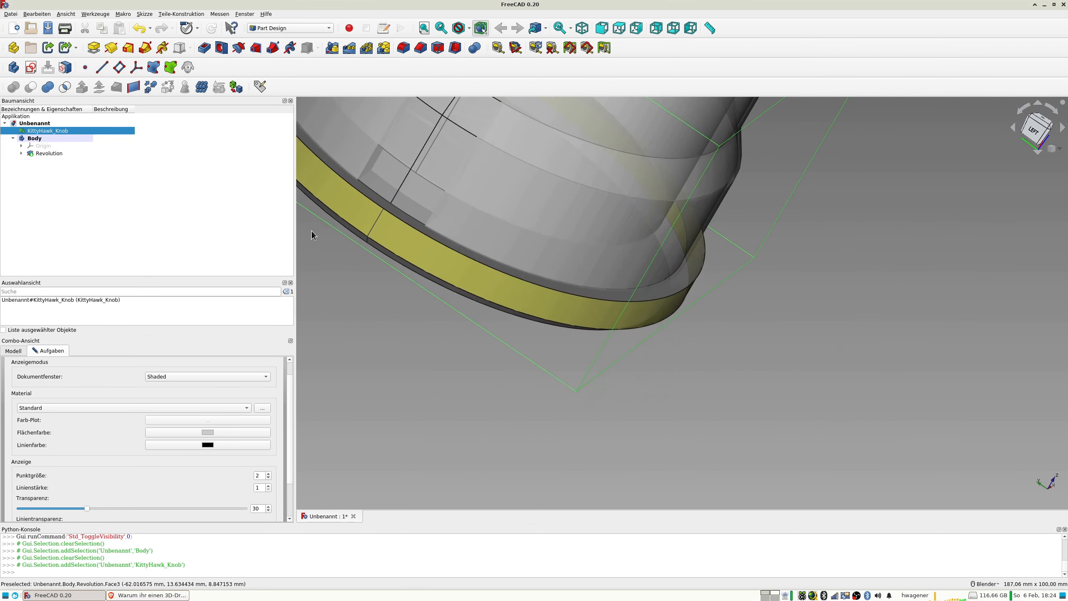
click(43, 137)
key(space)
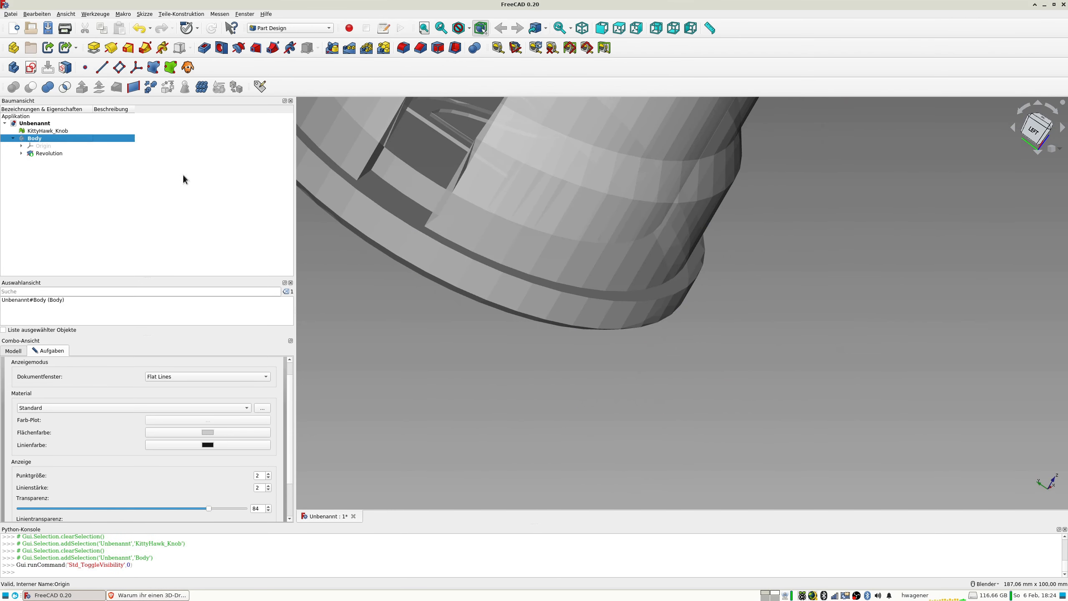
key(space)
click(59, 131)
key(space)
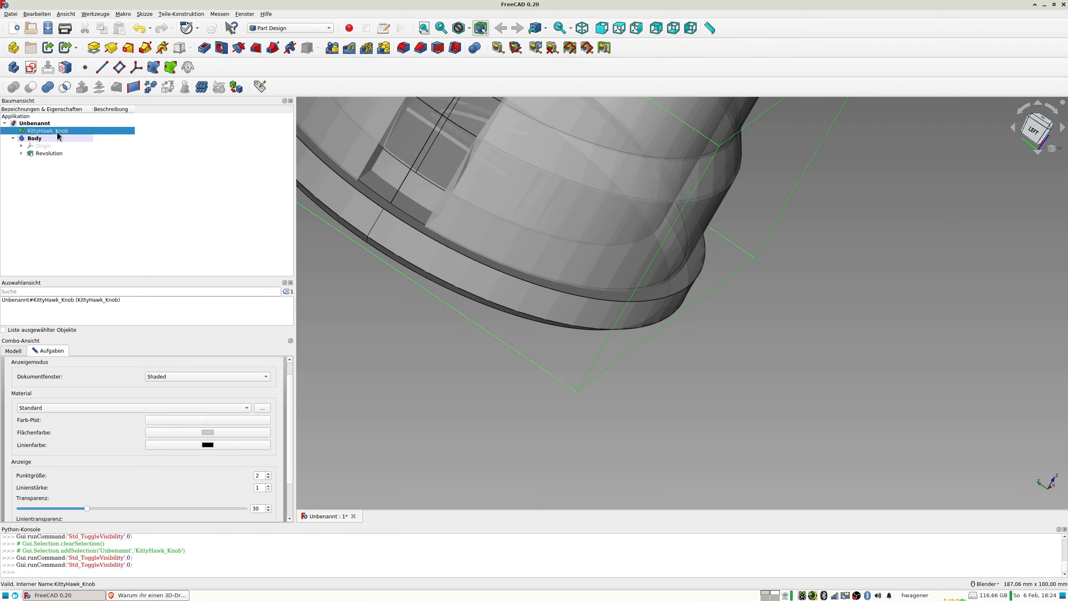
scroll(455, 281, down, 5)
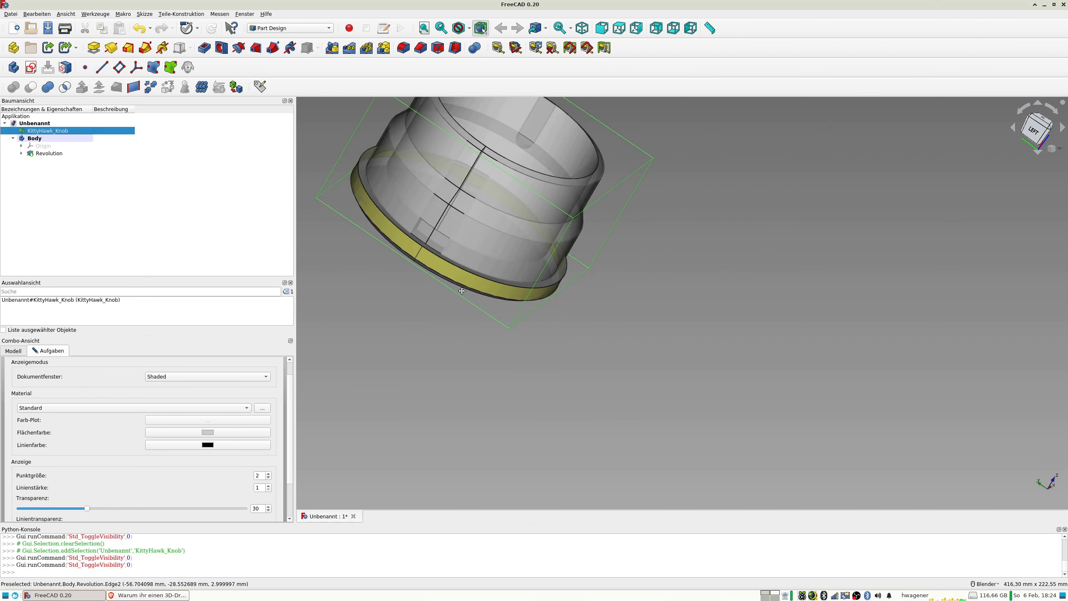
middle_drag(444, 330, 581, 342)
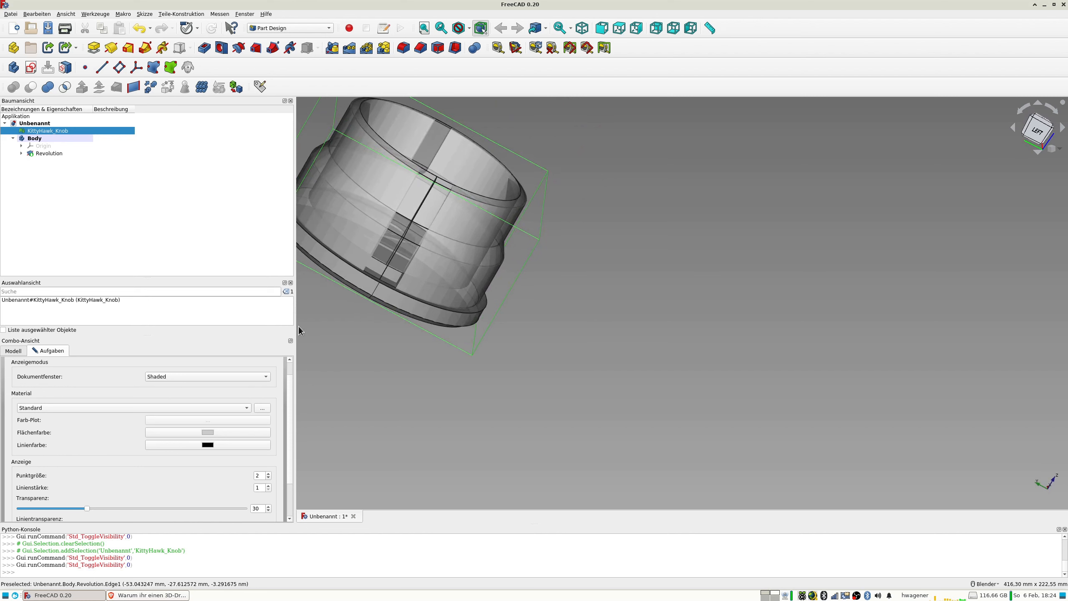
middle_drag(299, 326, 293, 373)
scroll(418, 328, up, 3)
middle_drag(420, 322, 385, 255)
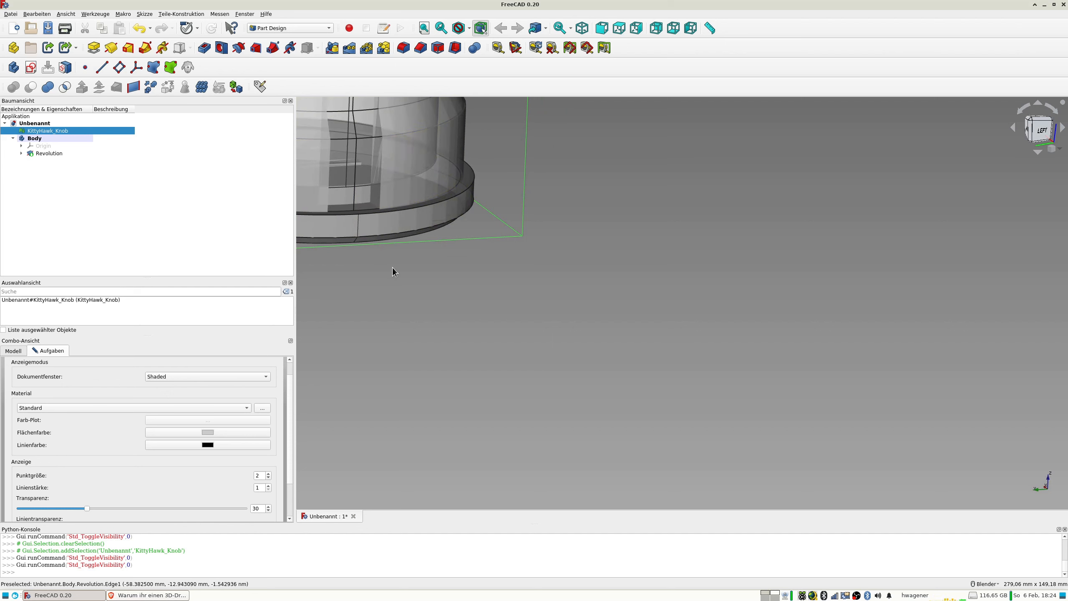
middle_drag(377, 213, 391, 234)
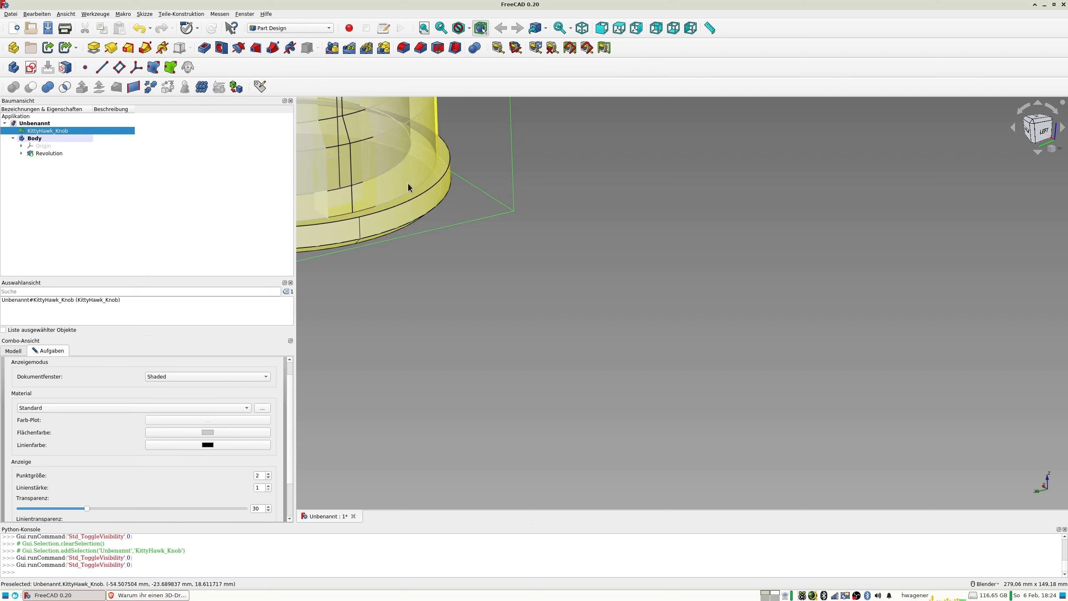
middle_drag(365, 187, 370, 198)
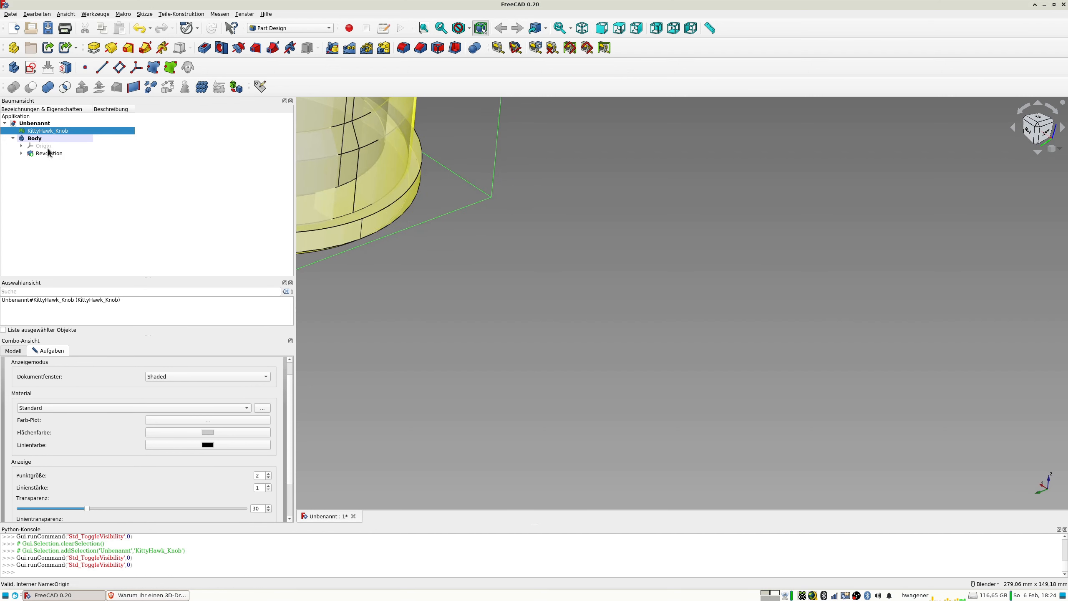
Reopen the Revolution's sketch for editing and turn on the section view at the sketch plane.
click(21, 153)
double_click(50, 162)
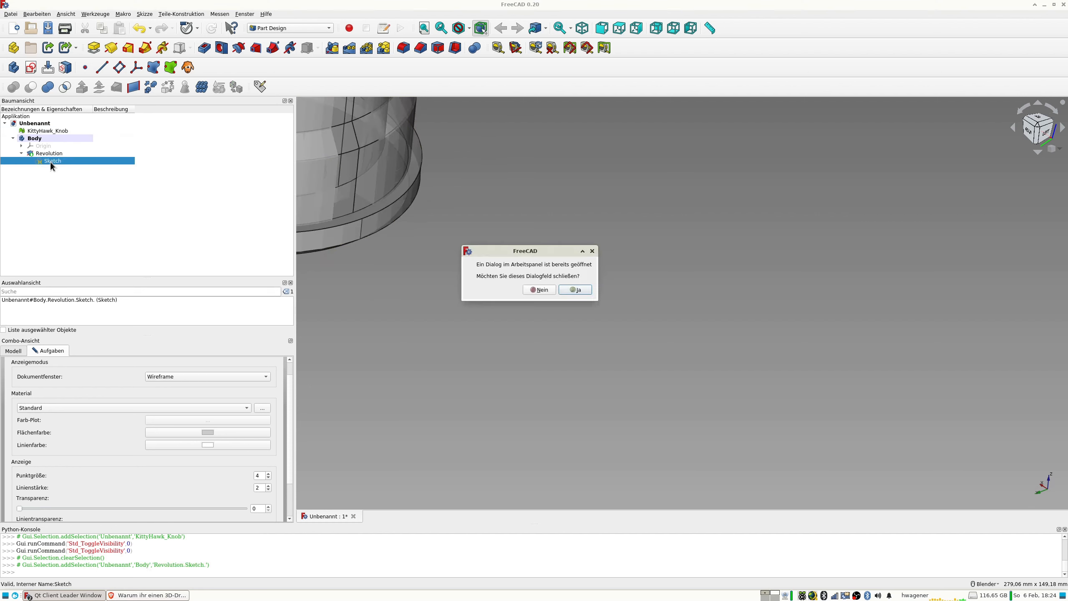
click(575, 289)
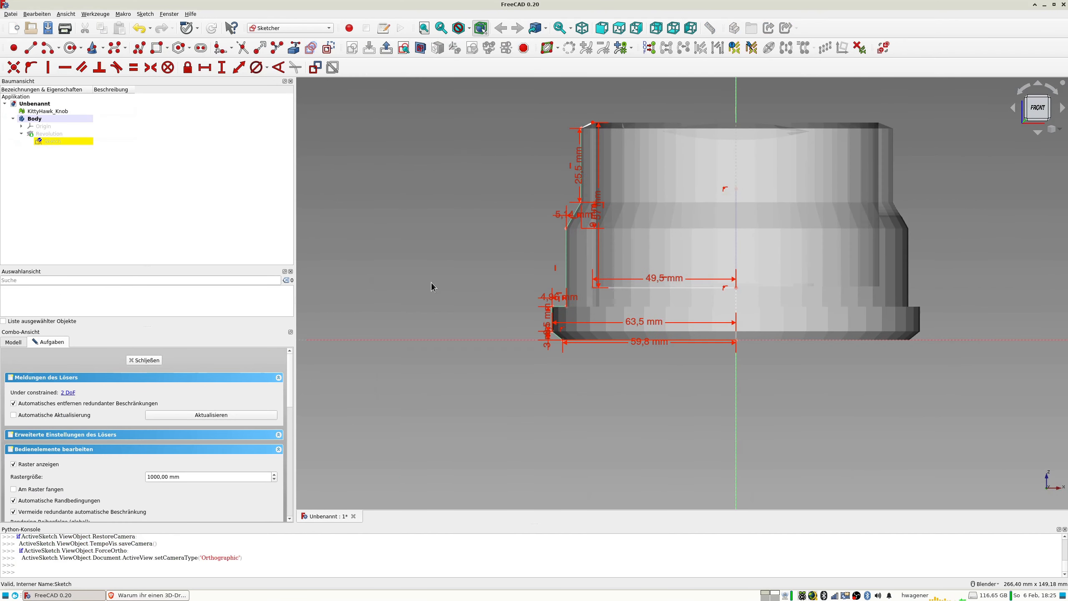
scroll(604, 271, up, 4)
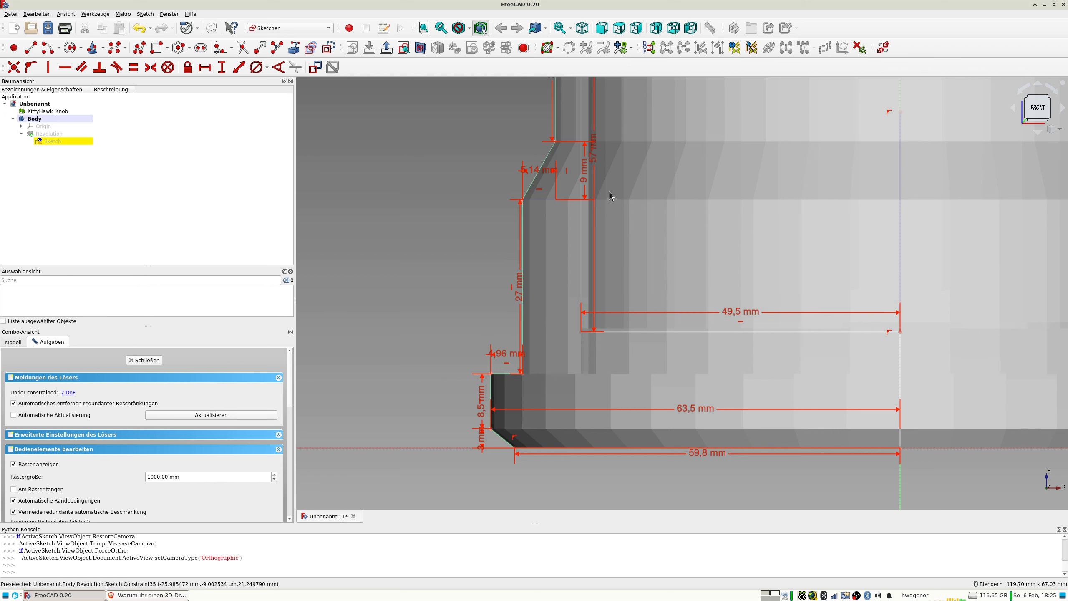
scroll(603, 189, down, 4)
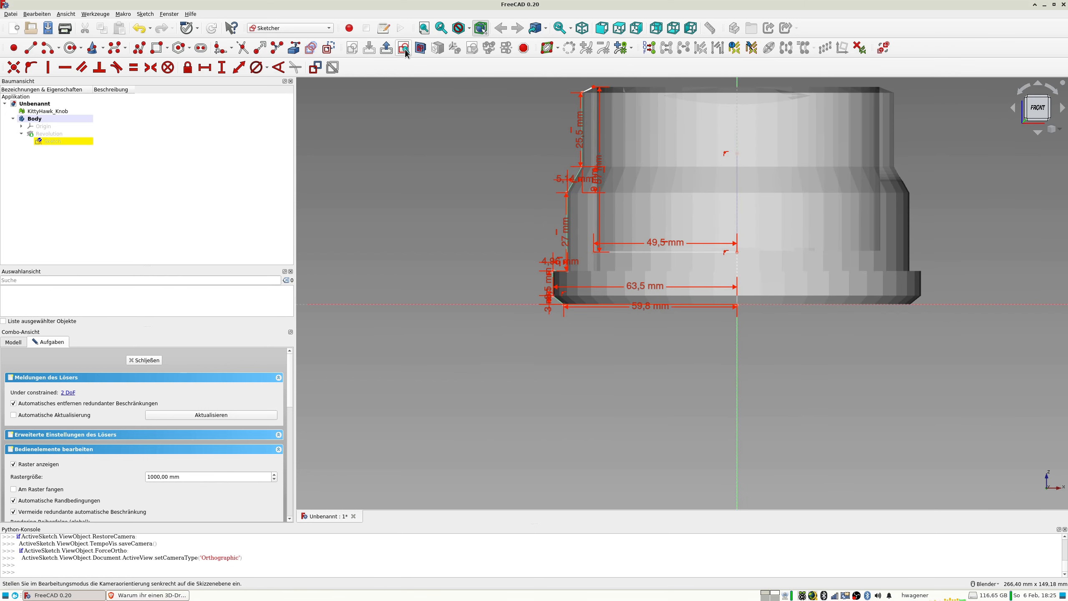
click(421, 48)
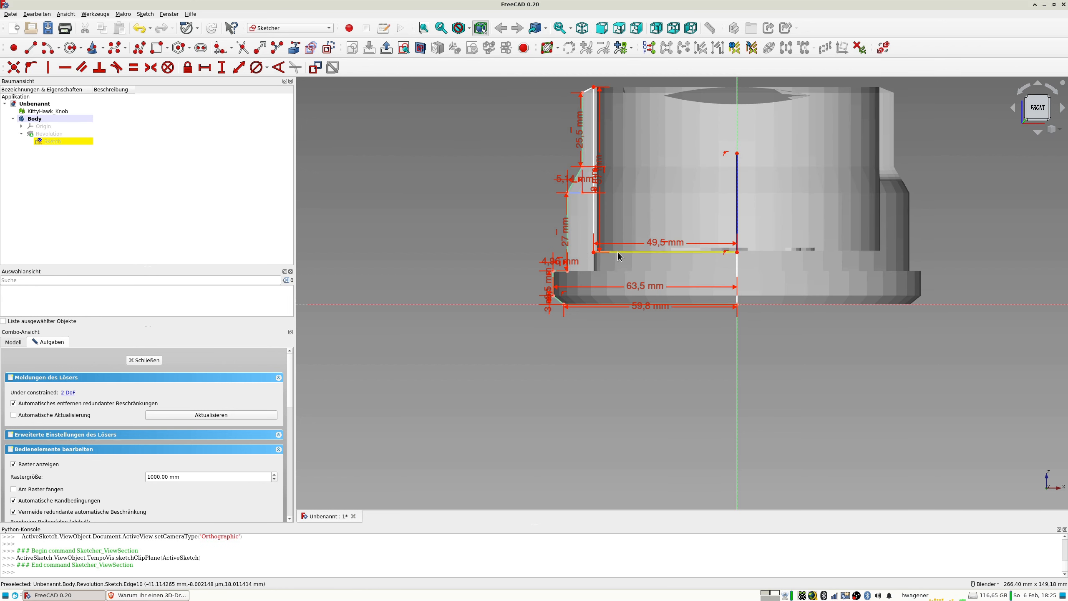
Select the vertical inner wall line of the cavity in the sketch.
scroll(618, 252, up, 4)
click(564, 202)
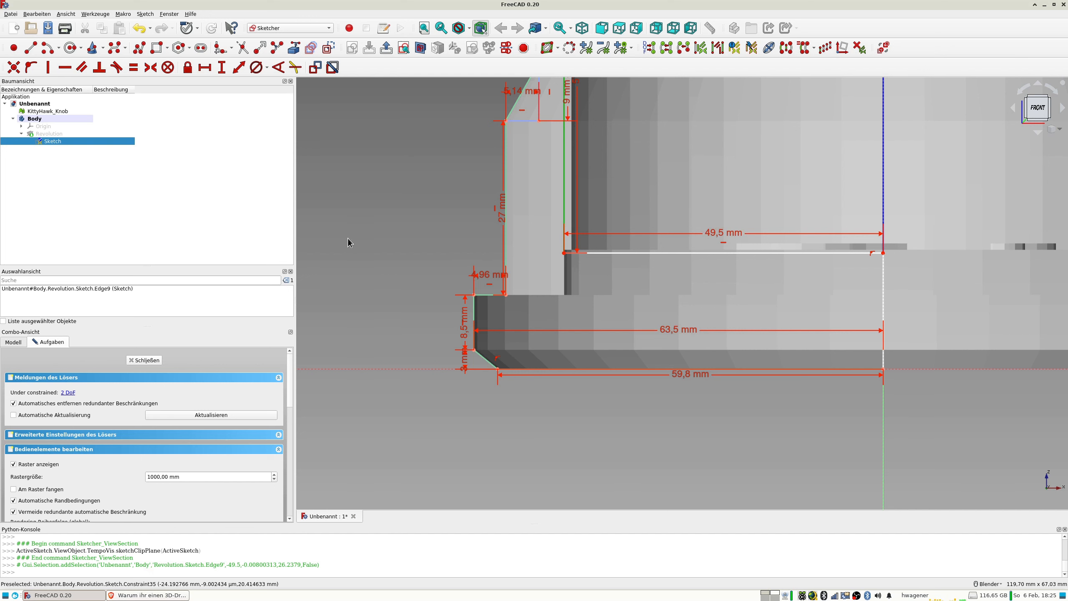
Close the Revolution's sketch and show the Body's Origin planes.
scroll(384, 186, down, 4)
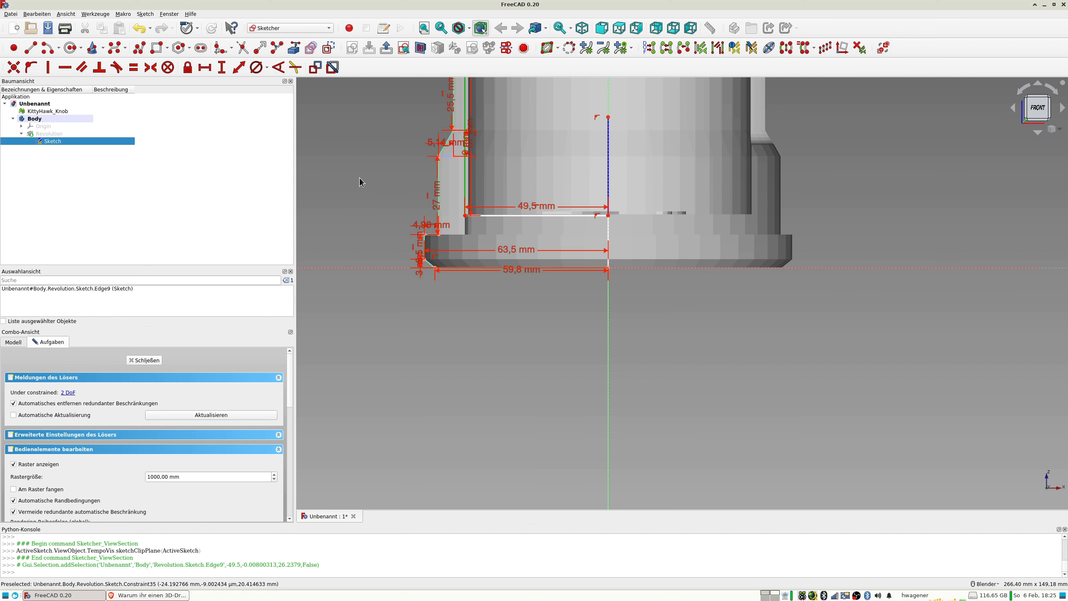
click(150, 359)
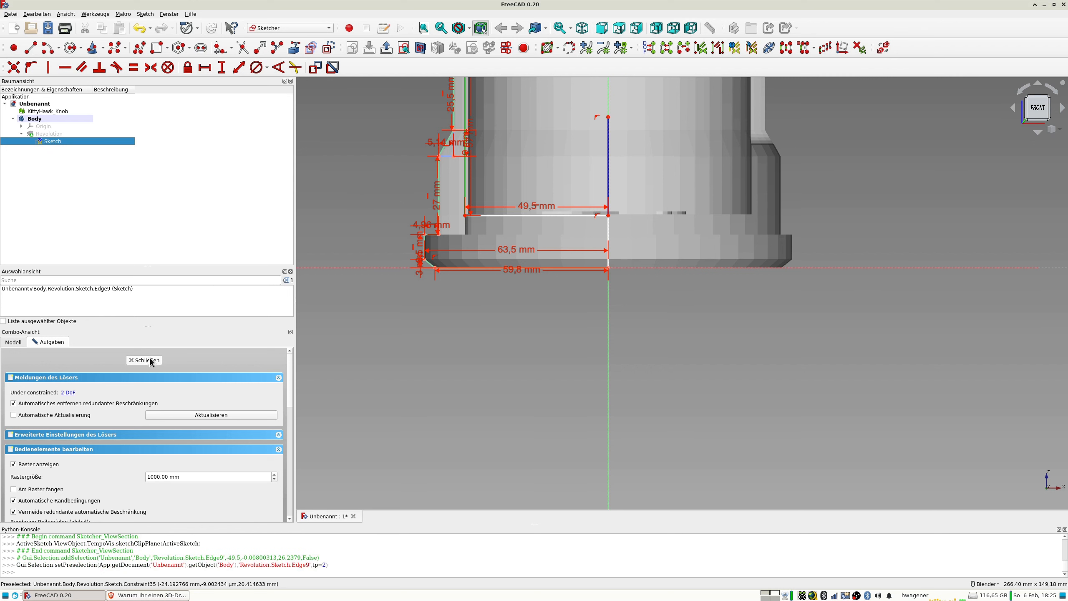
mouse_move(465, 232)
shift+middle_down()
mouse_move(553, 272)
mouse_move(539, 290)
shift+middle_up()
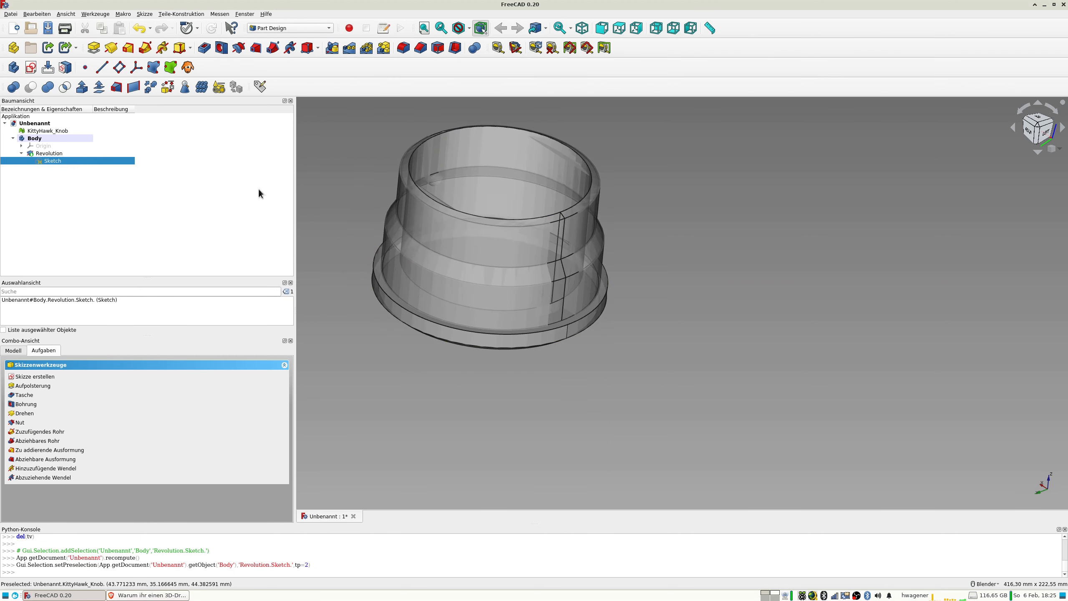
click(42, 146)
key(space)
scroll(376, 204, down, 5)
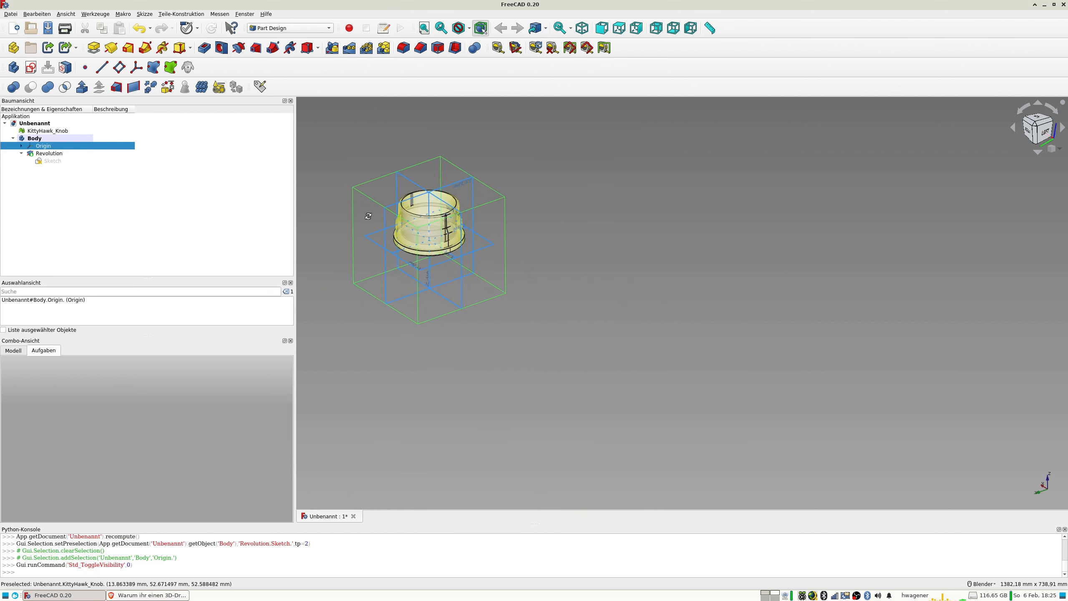
Examine how the XZ plane lies relative to the knob's side openings, hiding and showing the Body for comparison.
click(410, 183)
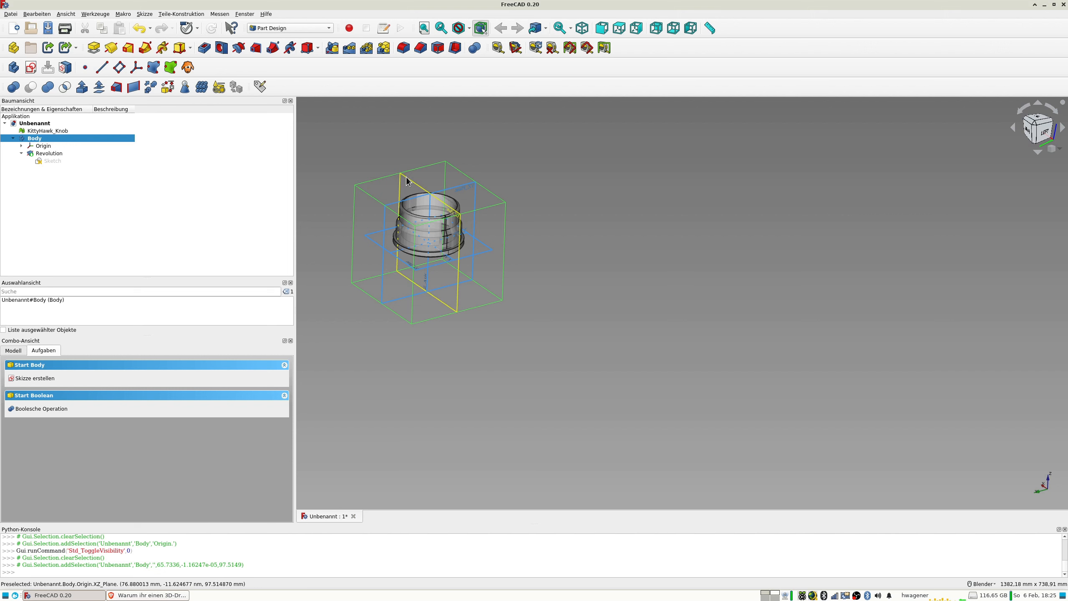
click(406, 177)
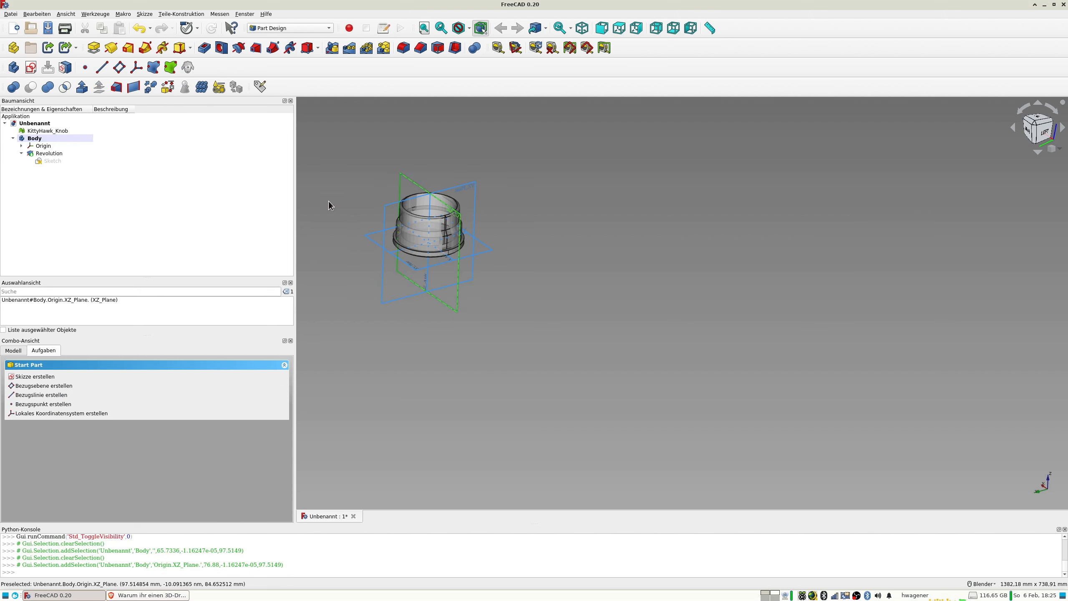
scroll(441, 244, up, 5)
shift+middle_drag(530, 141, 554, 248)
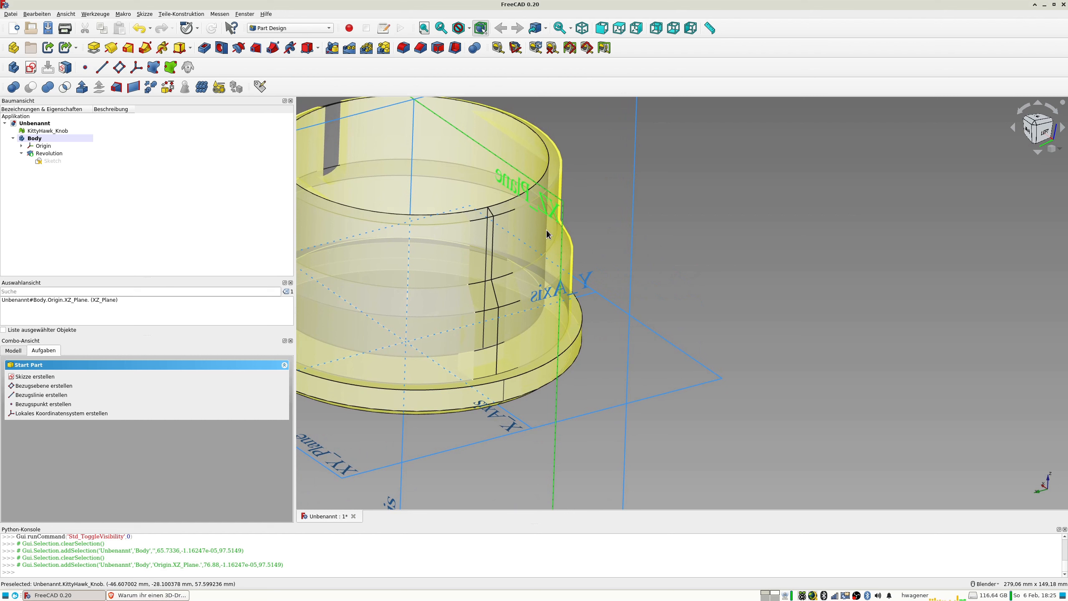
scroll(548, 234, down, 3)
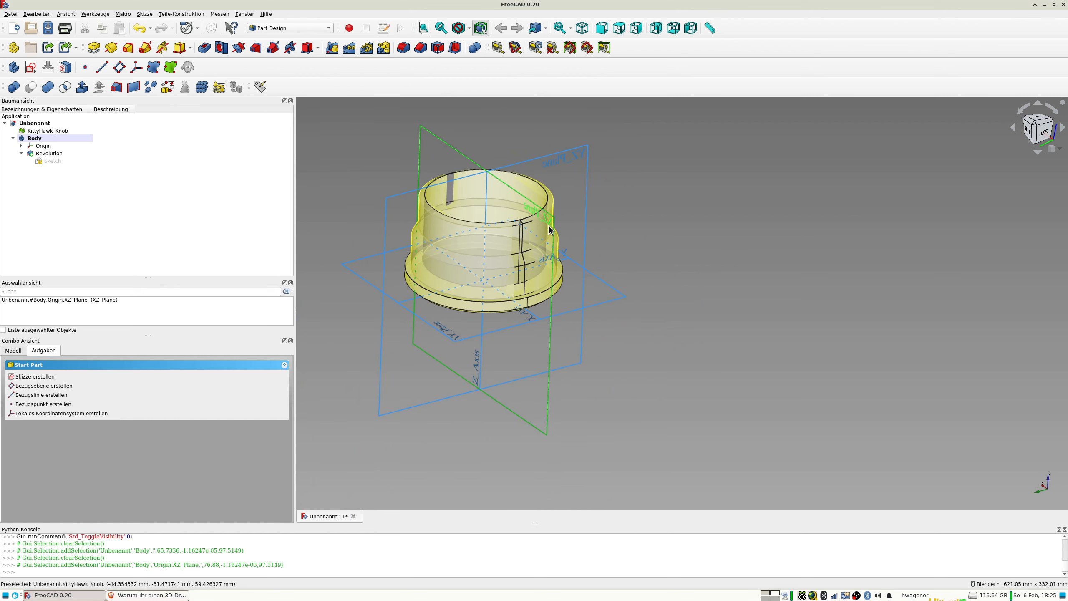
middle_drag(549, 230, 467, 277)
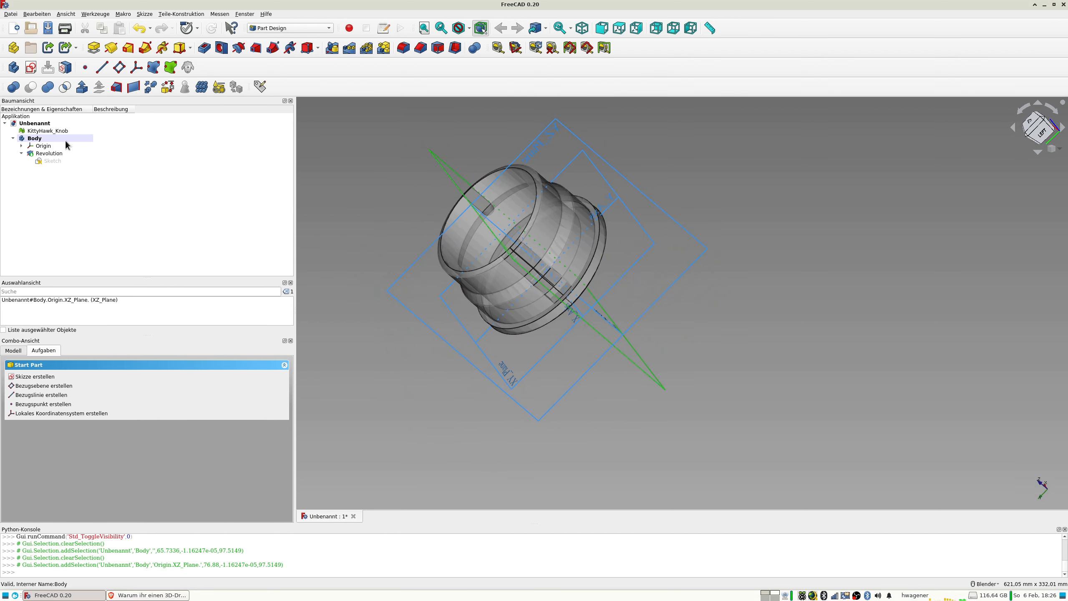
click(35, 138)
key(space)
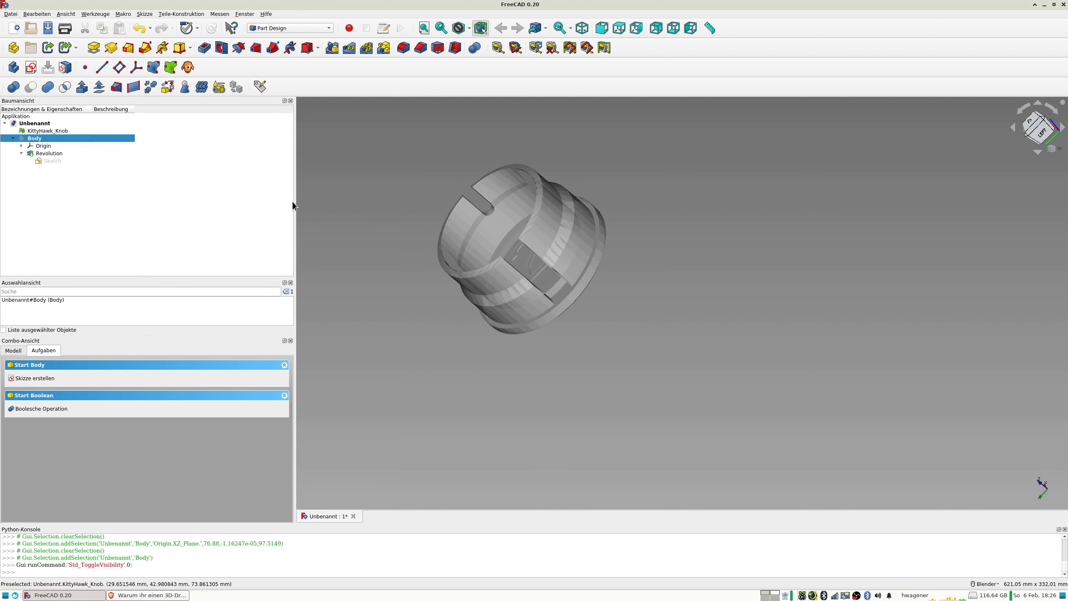
key(space)
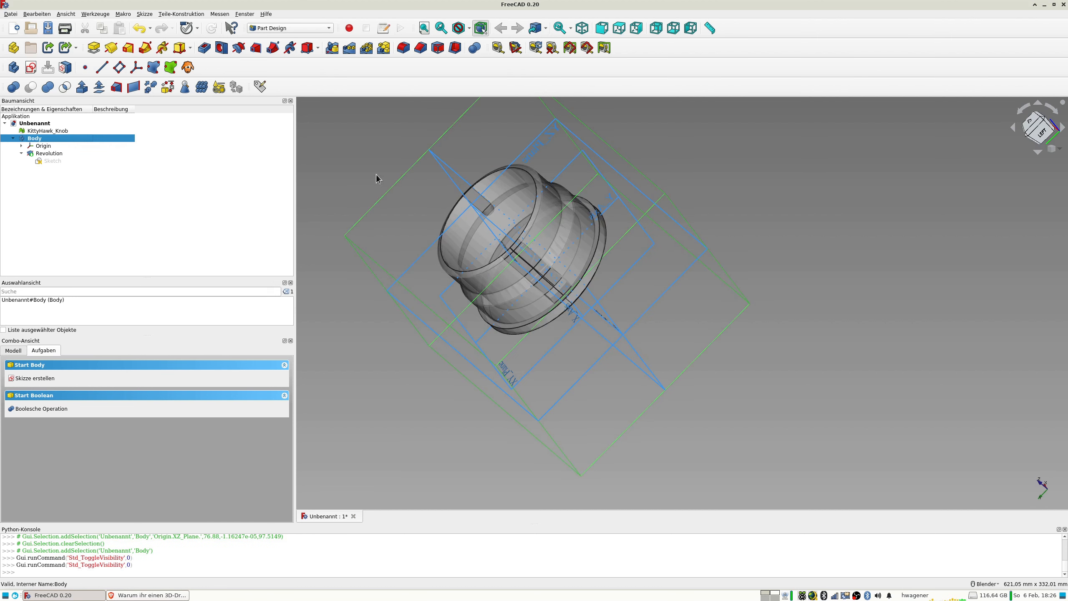
Create a datum plane attached to the Body's YZ plane with the plane-face attachment mode.
click(425, 257)
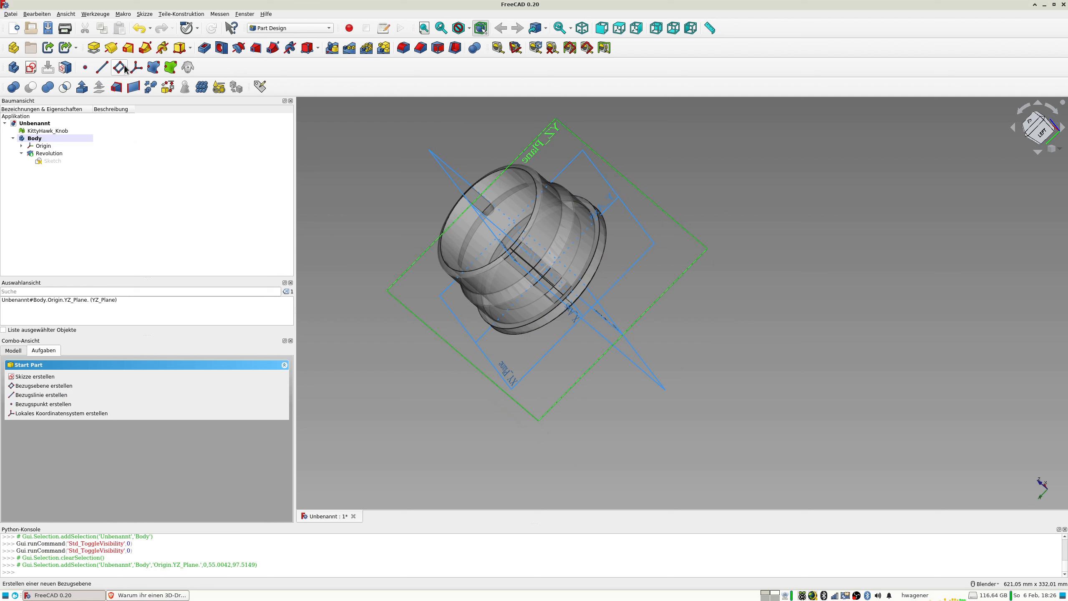
click(119, 67)
middle_drag(471, 209, 563, 151)
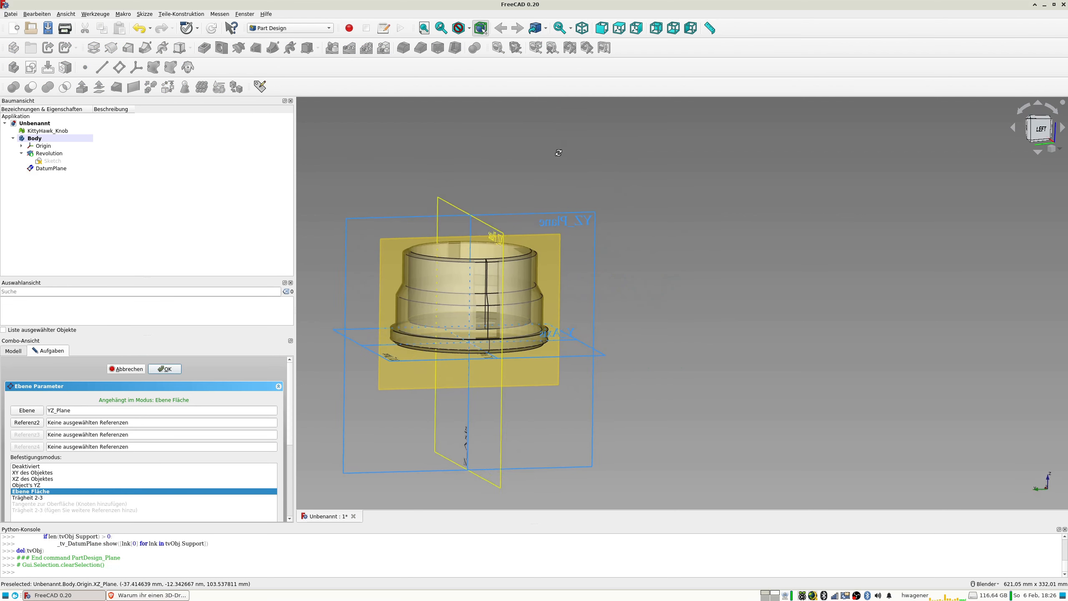
middle_drag(446, 291, 459, 309)
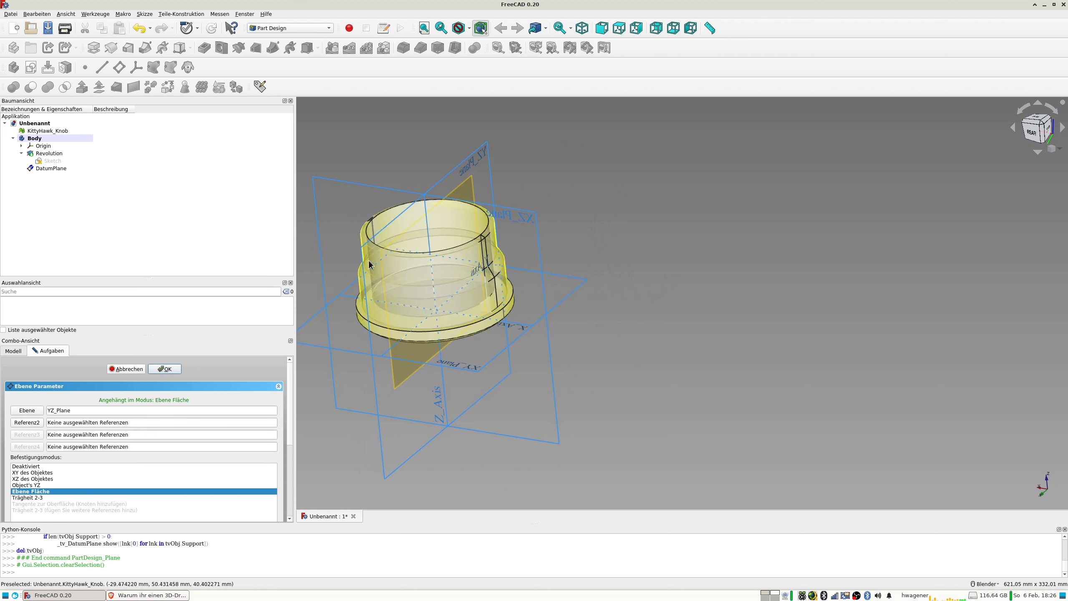
Try shifting the datum plane along its local z-direction in 1 mm increments, ending at -18 mm.
drag(290, 372, 295, 484)
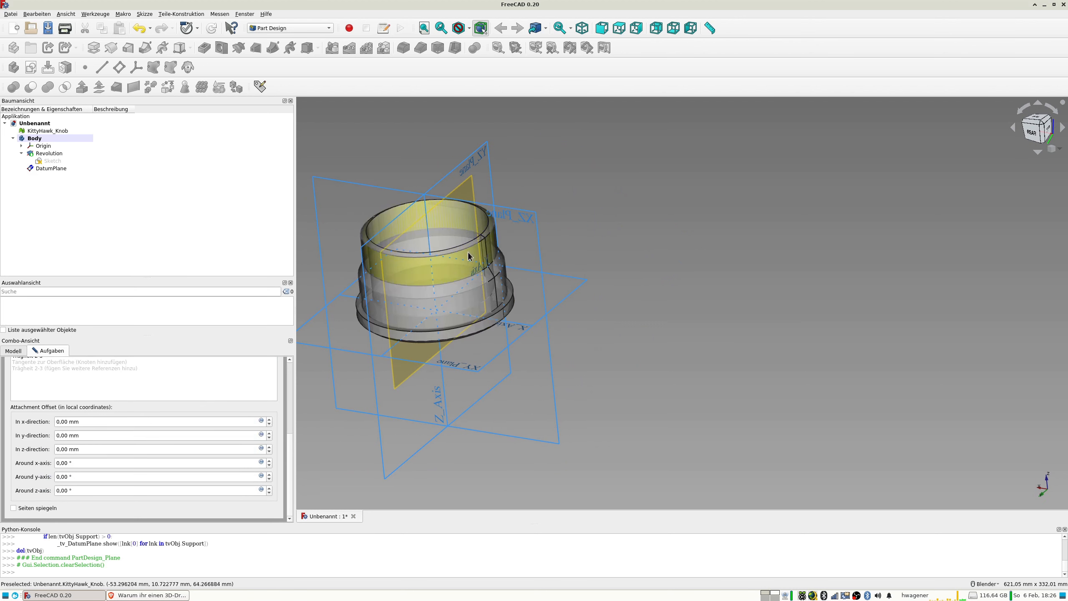
click(269, 446)
click(269, 447)
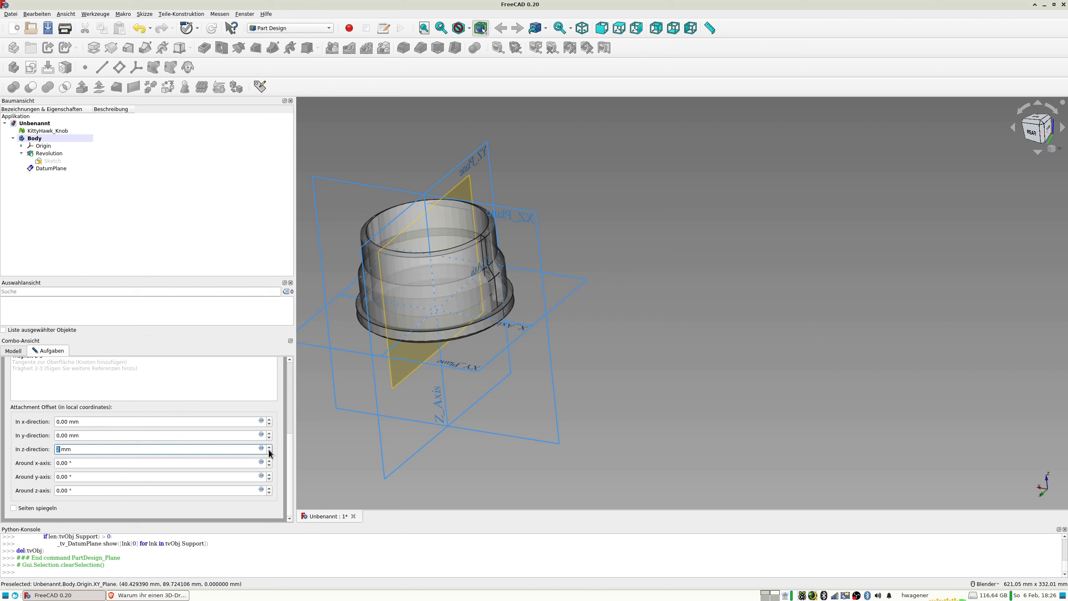
click(268, 453)
click(268, 452)
click(268, 453)
click(269, 452)
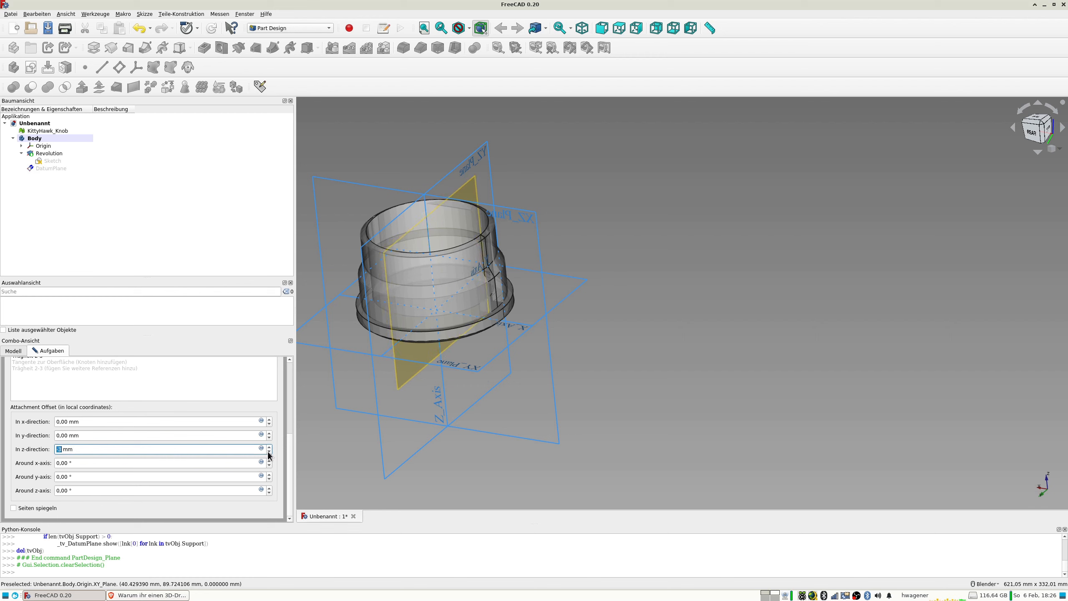
click(268, 453)
click(268, 452)
click(269, 452)
click(268, 452)
click(269, 452)
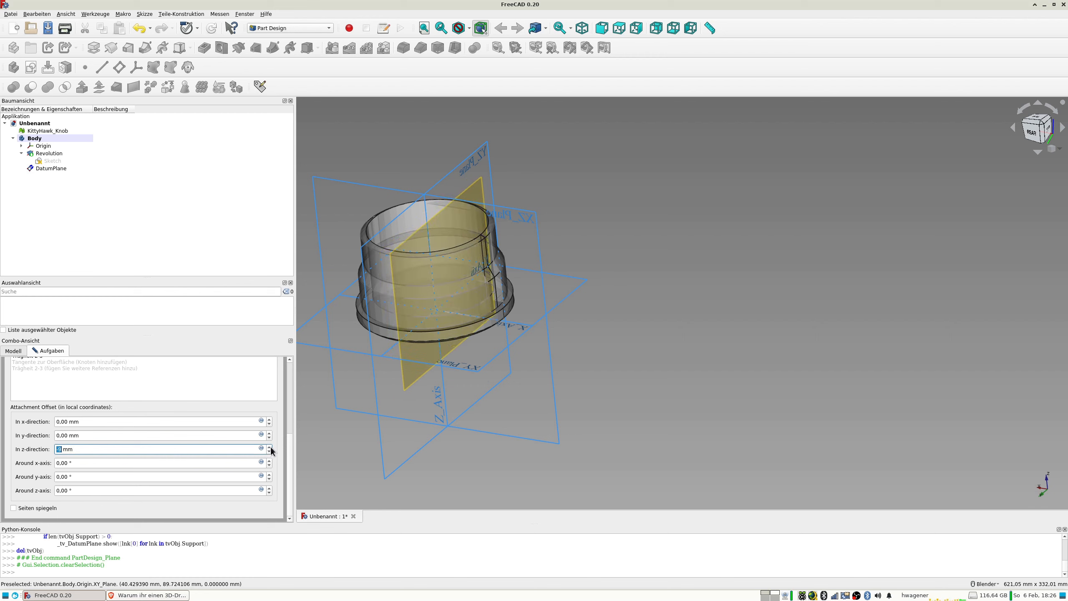
click(269, 452)
click(269, 452)
click(268, 452)
click(269, 452)
click(269, 452)
click(269, 452)
click(269, 452)
click(268, 453)
click(268, 452)
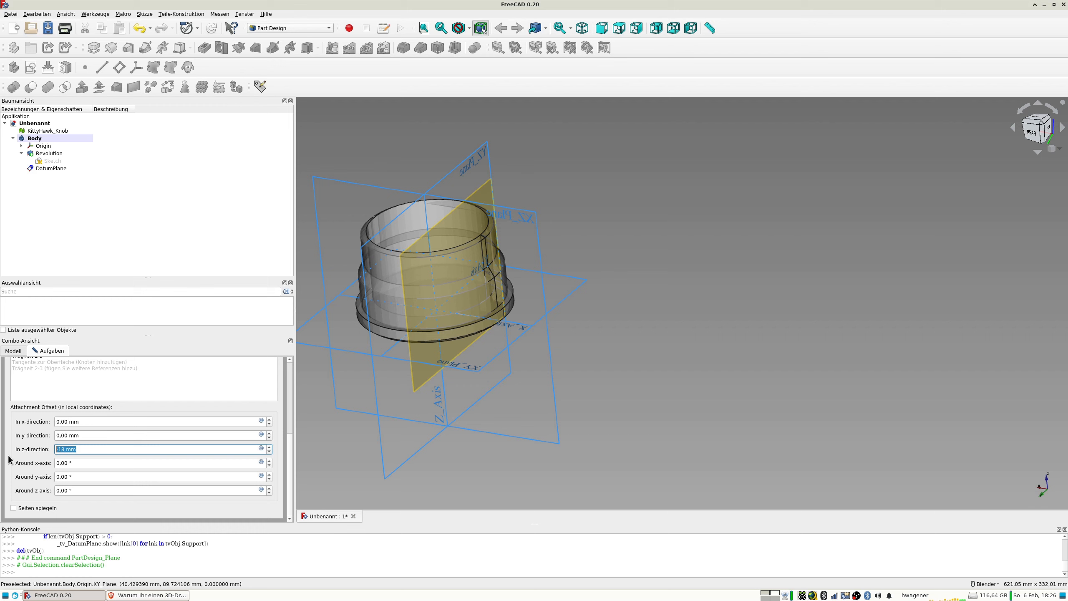
Set the datum plane's z-direction offset to -63,5 mm and check its position against the base flange.
text(-63,5)
key(Tab)
middle_drag(414, 400, 463, 386)
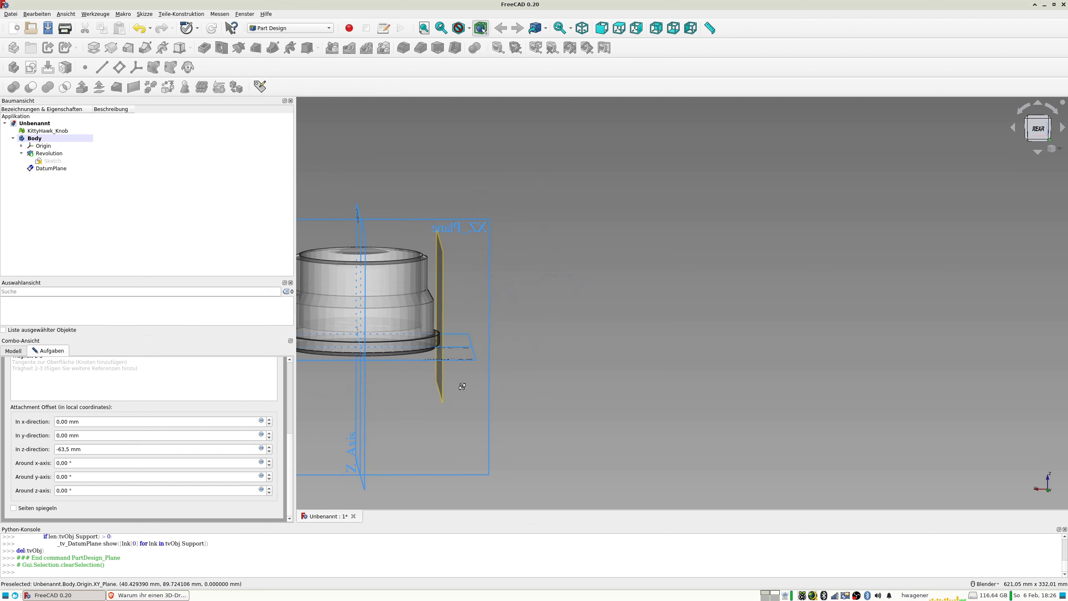
scroll(463, 301, up, 4)
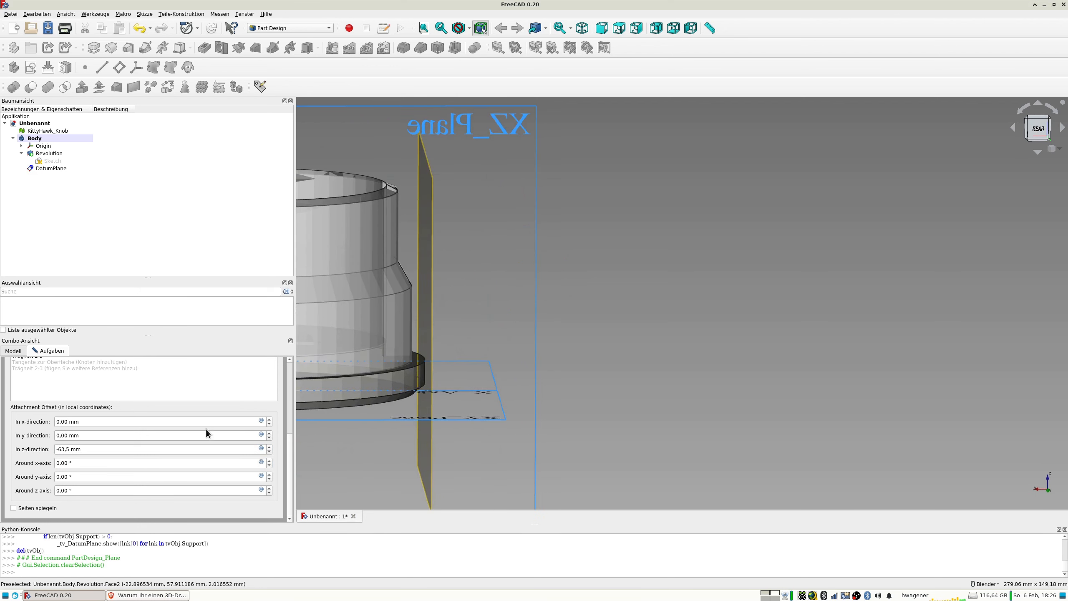
Try stepping the datum plane's z-direction offset to -64,5 mm and back inward to -61,5 mm.
click(270, 452)
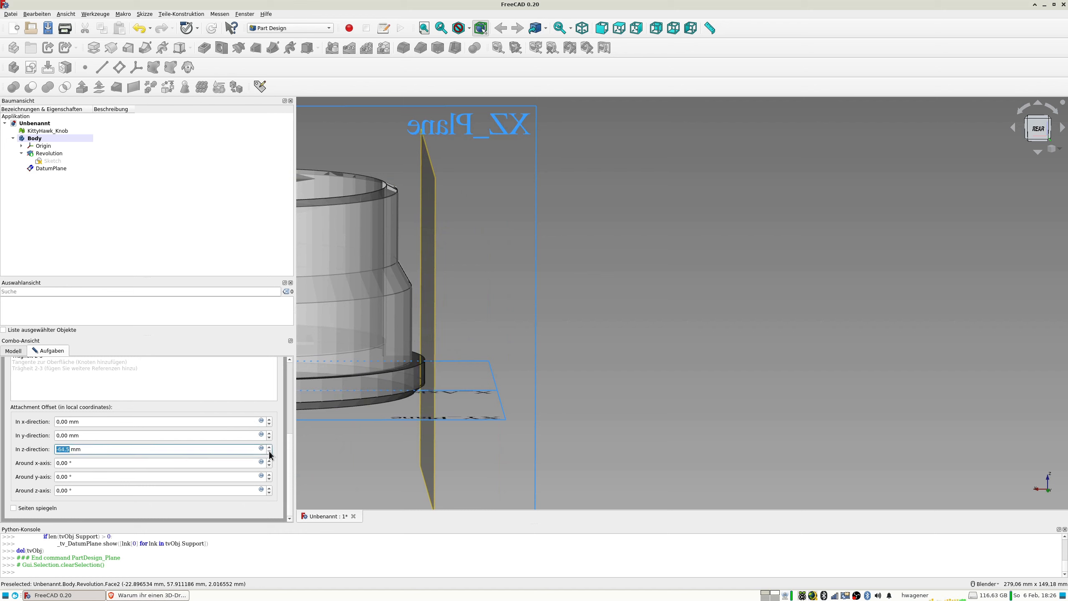
click(269, 448)
click(269, 448)
click(269, 447)
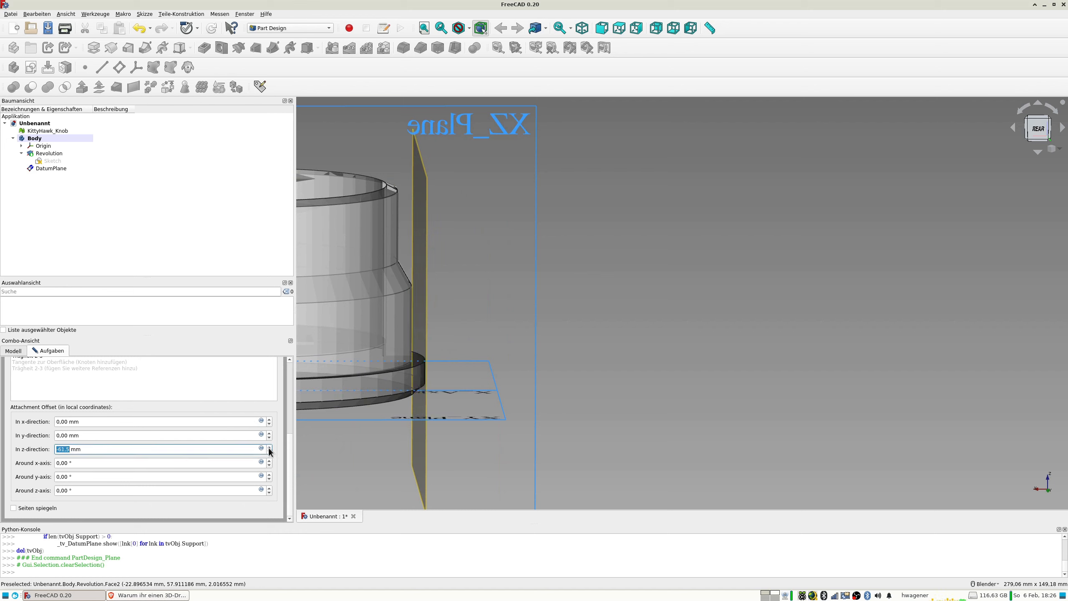
text(1)
text(1)
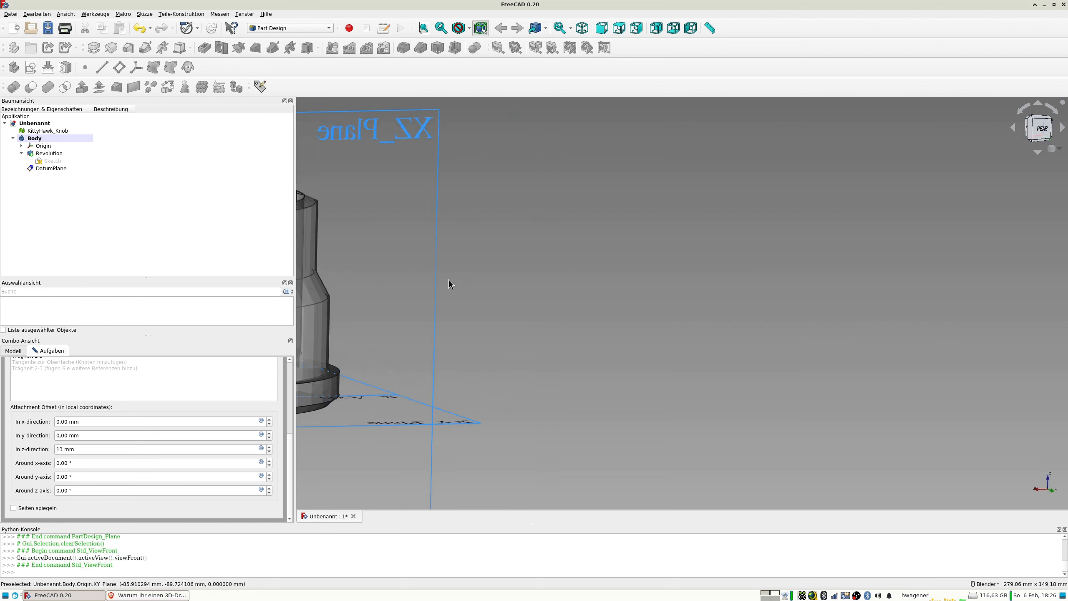
Set the datum plane's z-direction offset to -63 mm, and step it inward to -59 mm at the outer wall.
triple_click(89, 449)
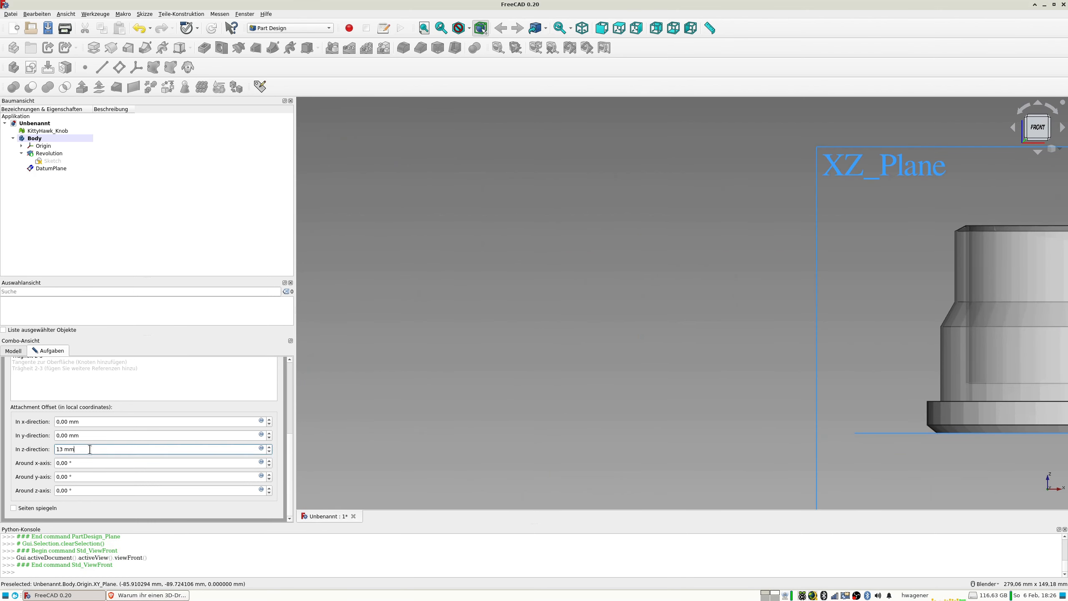
text(-63)
key(Tab)
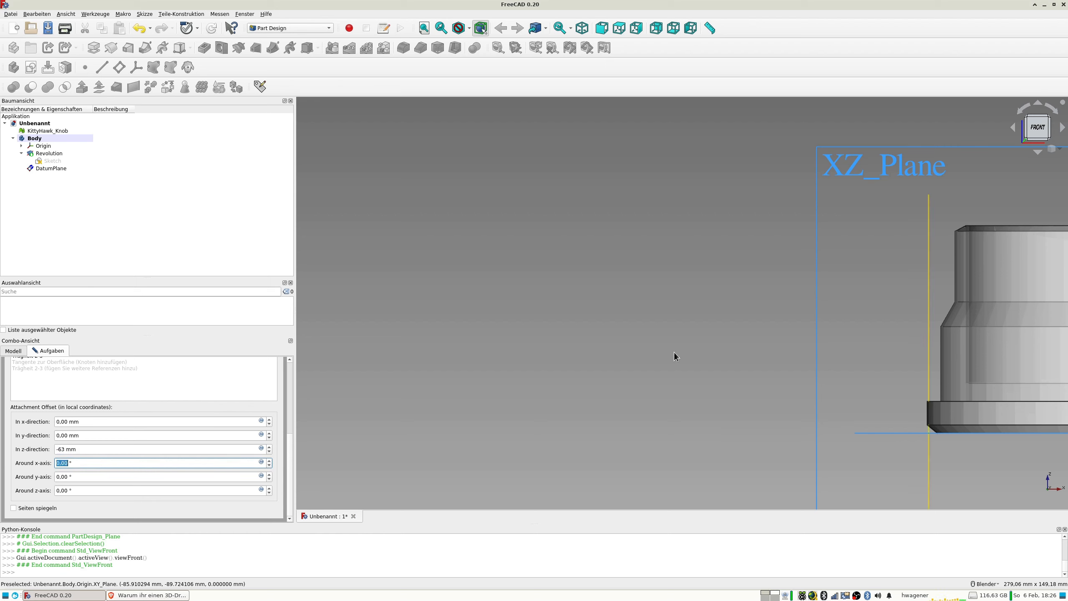
click(269, 448)
click(270, 448)
click(269, 448)
click(270, 448)
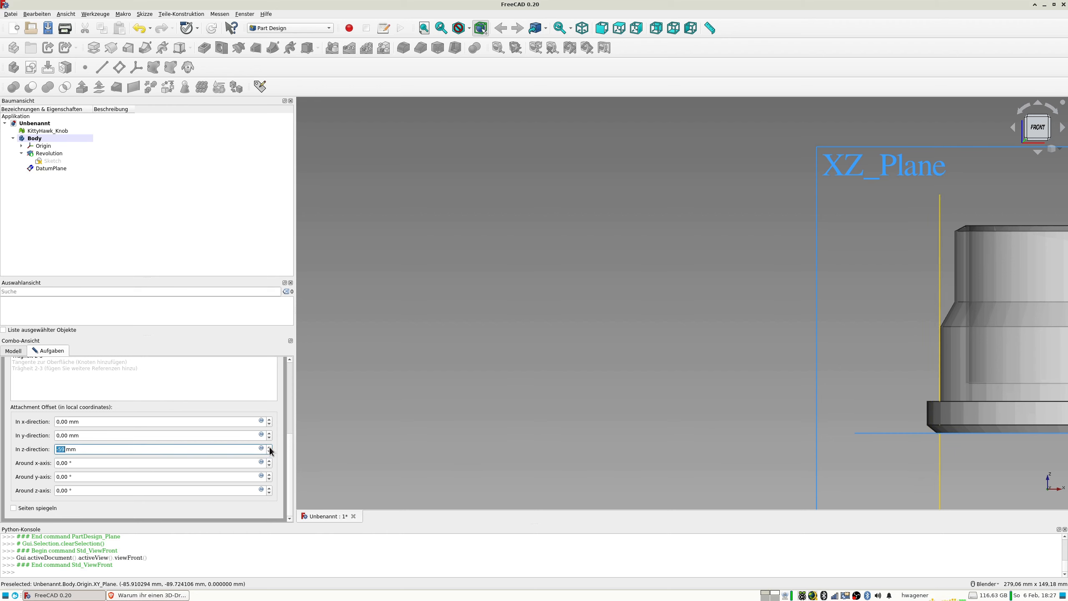
scroll(948, 393, up, 5)
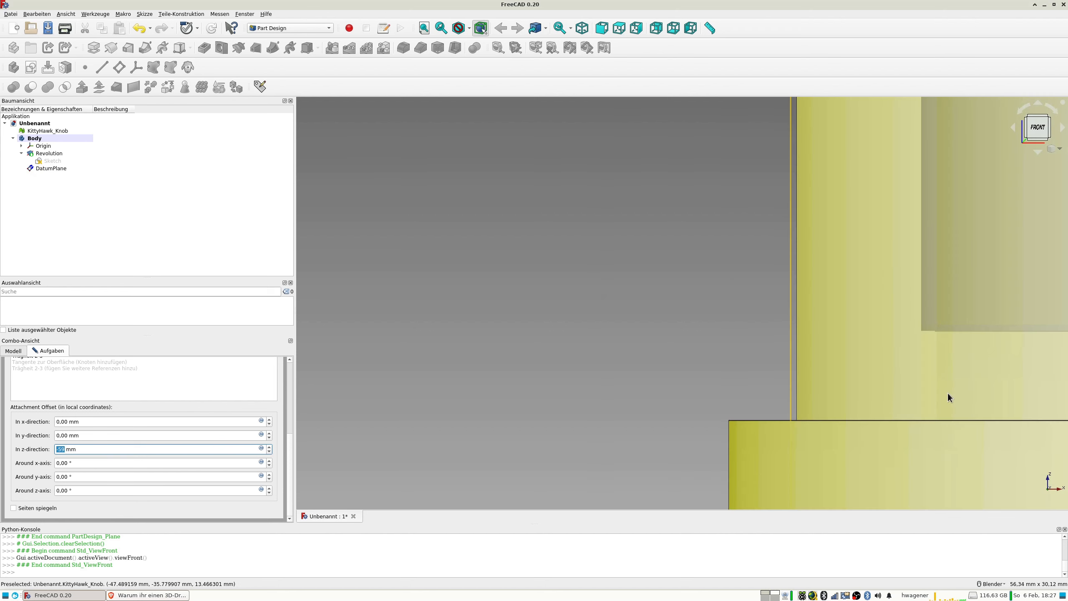
click(268, 447)
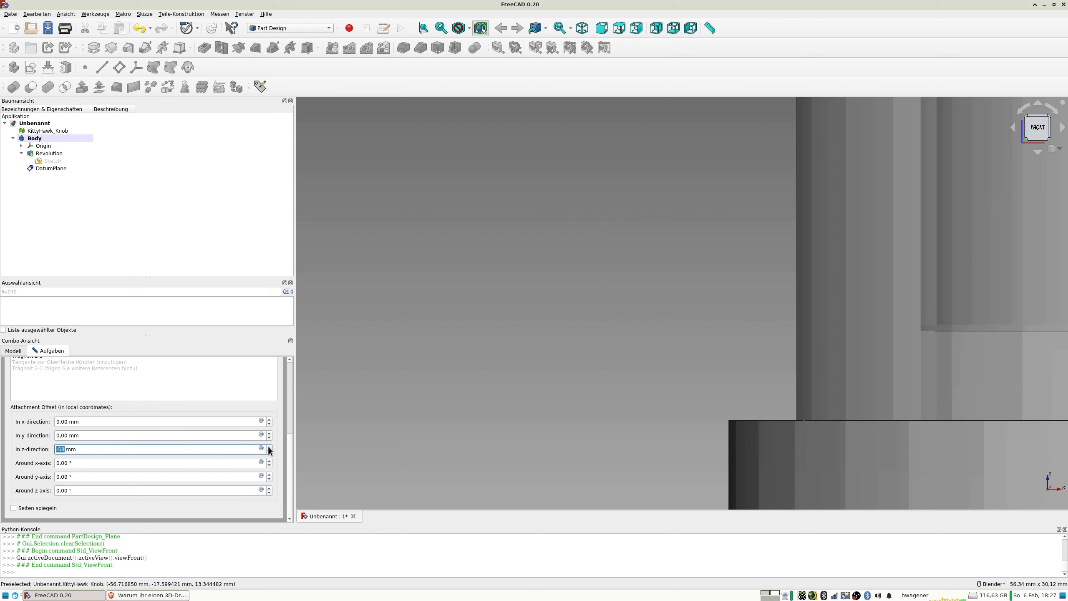
click(270, 452)
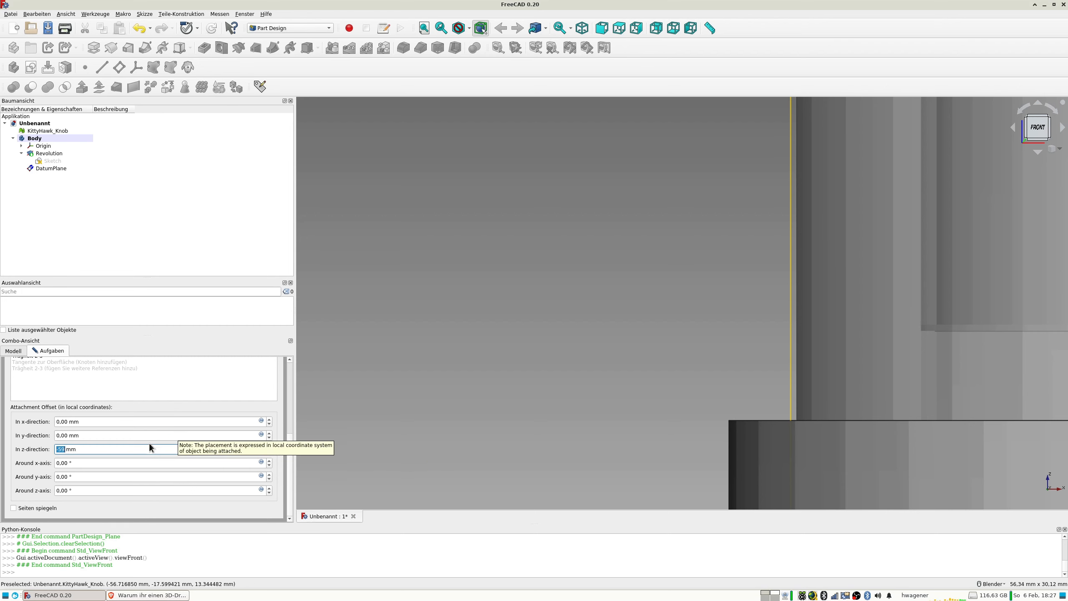
Refine the datum plane's z-direction offset to -58,5 mm, and adjust it to -58,7 mm against the outer wall.
text(-)
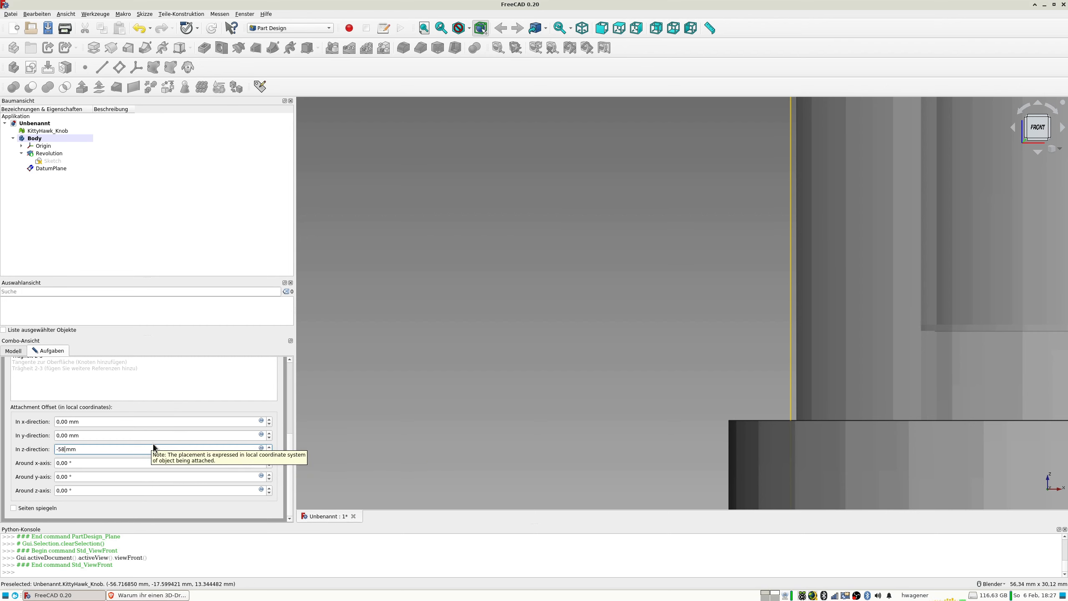
key(Tab)
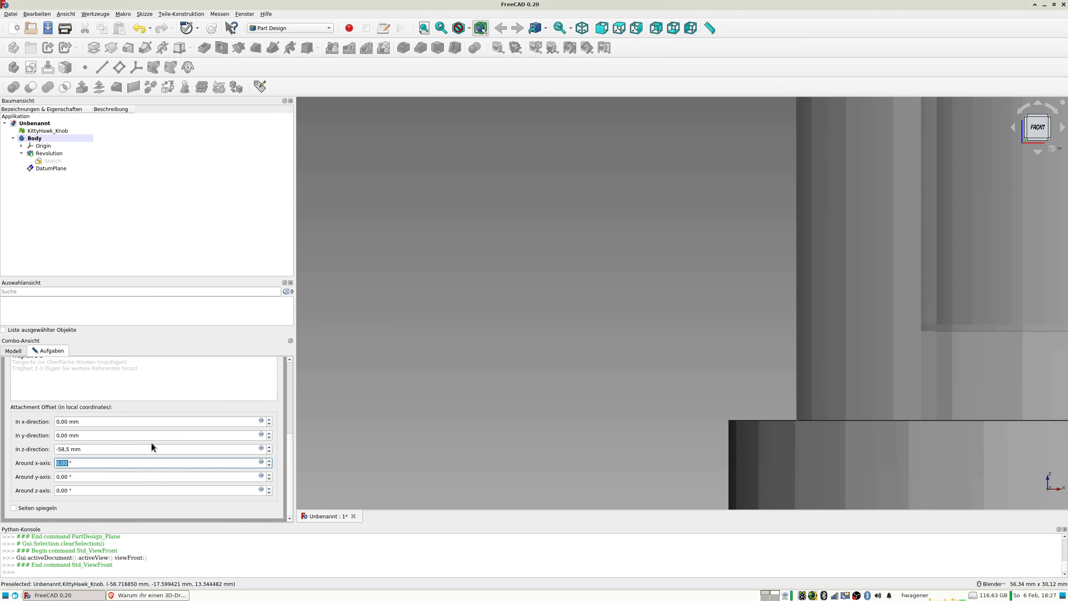
click(142, 447)
key(BackSpace)
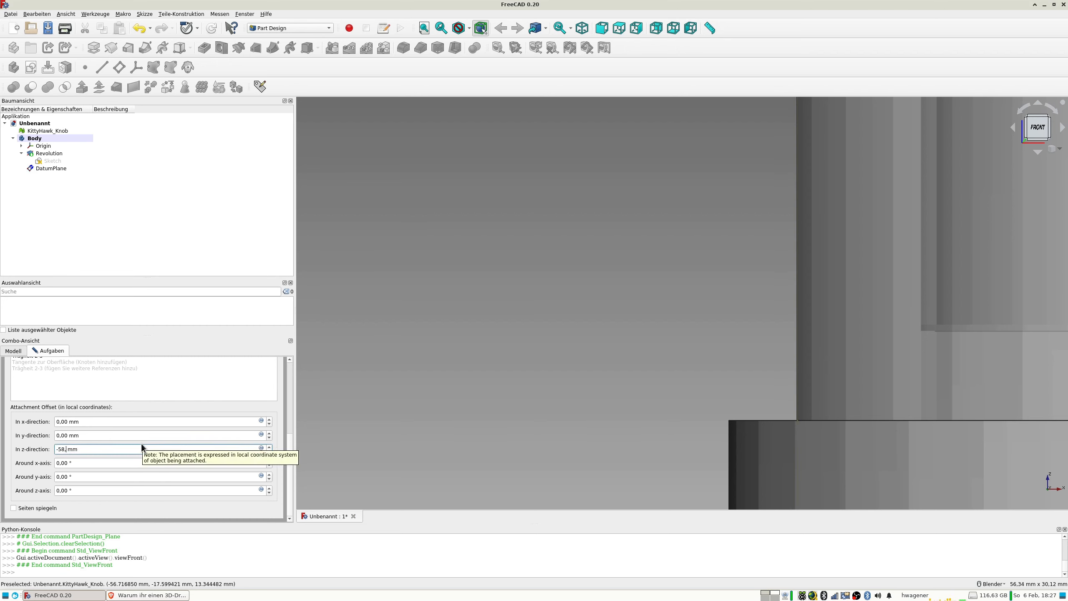
text(7)
key(Tab)
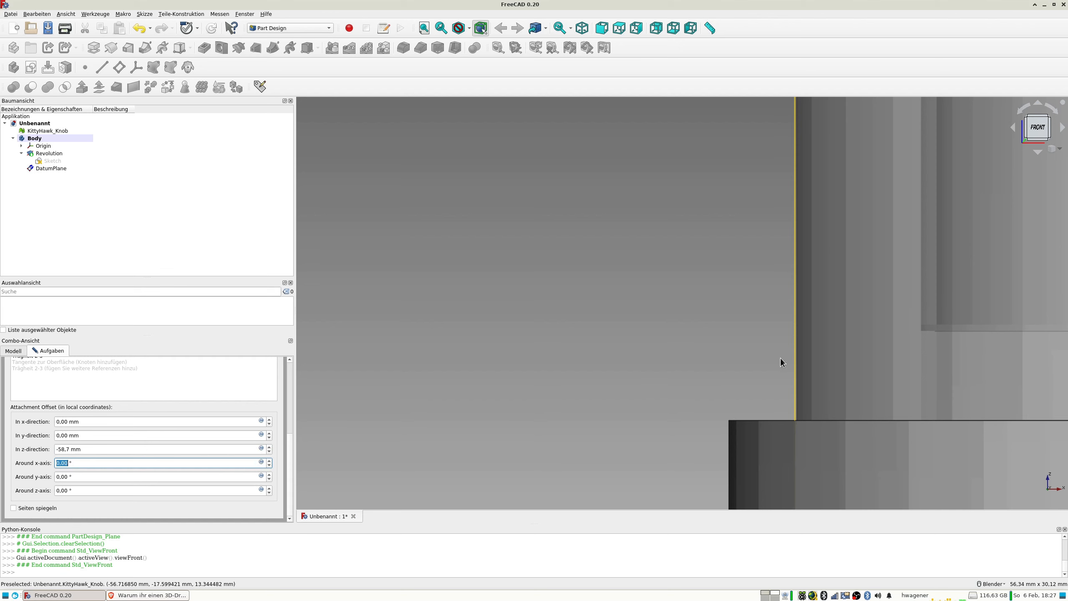
Set the datum plane's z-direction offset to -58,8 mm so that it sits just outside the outer wall.
scroll(818, 357, up, 2)
scroll(751, 411, down, 2)
shift+middle_drag(751, 411, 676, 292)
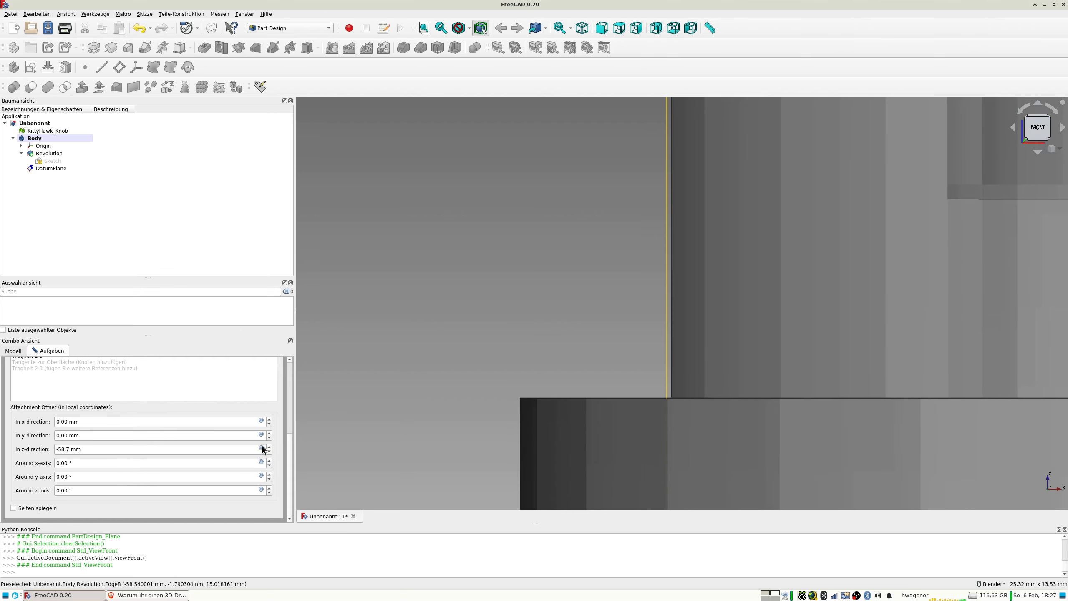
click(173, 449)
key(ctrl+a)
text(-58,8)
key(Tab)
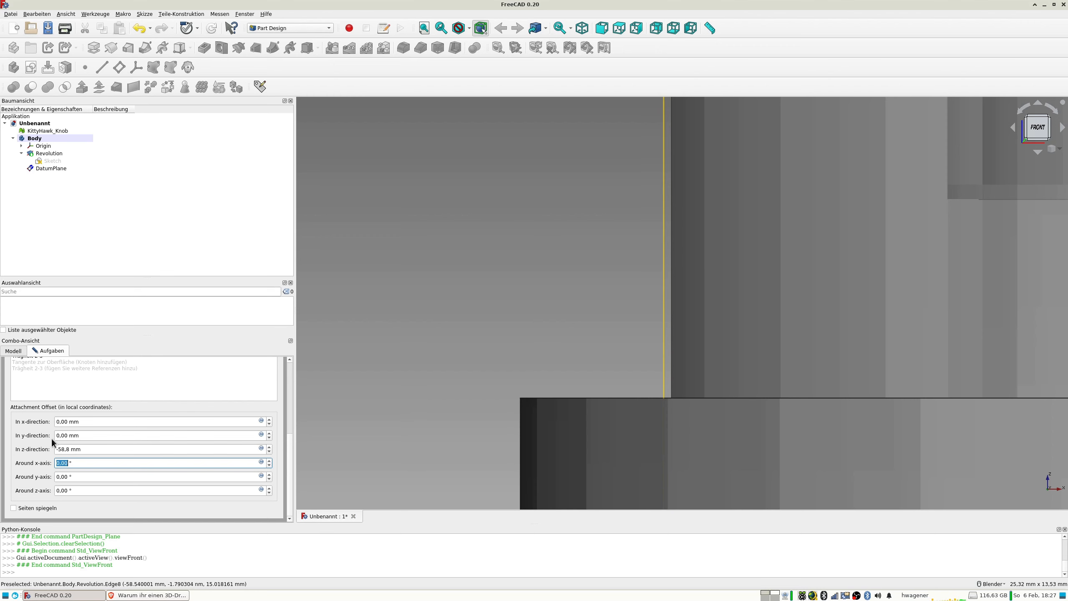
Try z-direction offsets of -58,6 mm and -58,5 mm for the datum plane against the outer wall.
key(shift+Tab)
key(ctrl+a)
text(-)
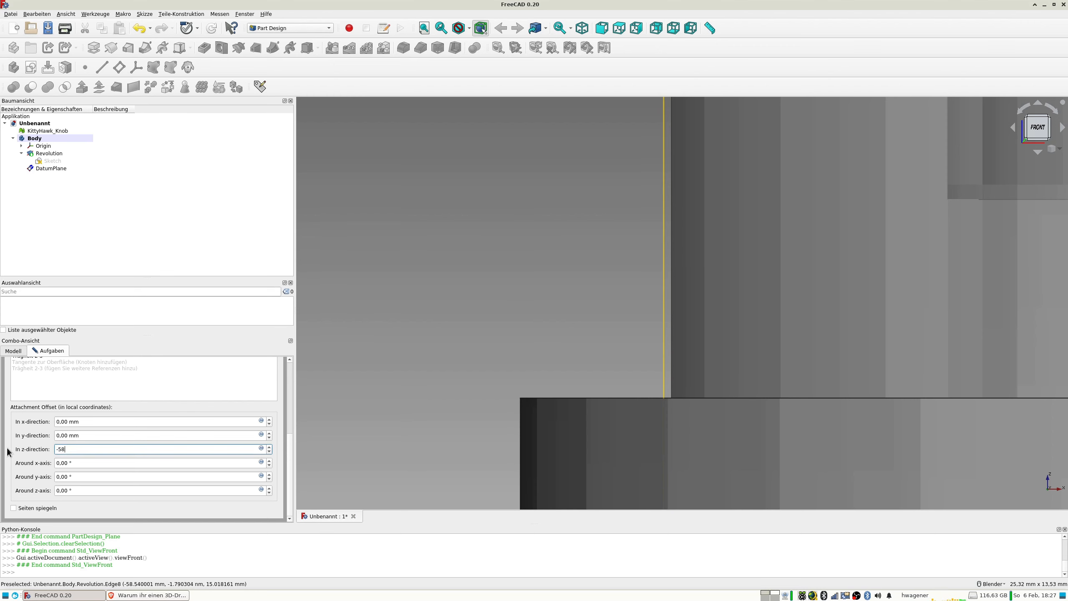
text(58,6)
key(Tab)
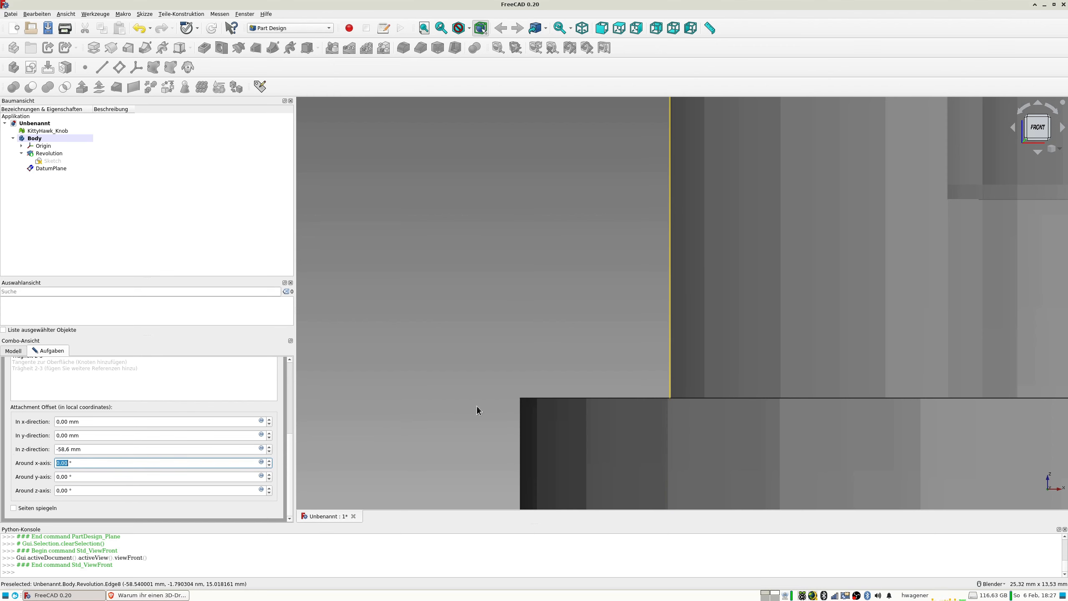
scroll(479, 403, up, 5)
key(shift+Tab)
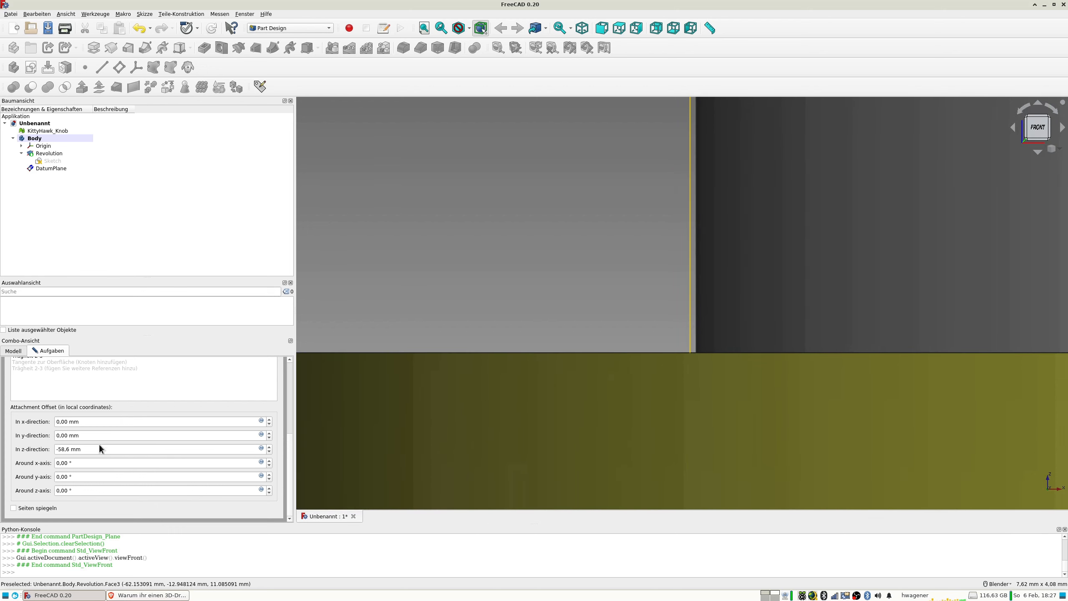
key(shift+Tab)
text(-)
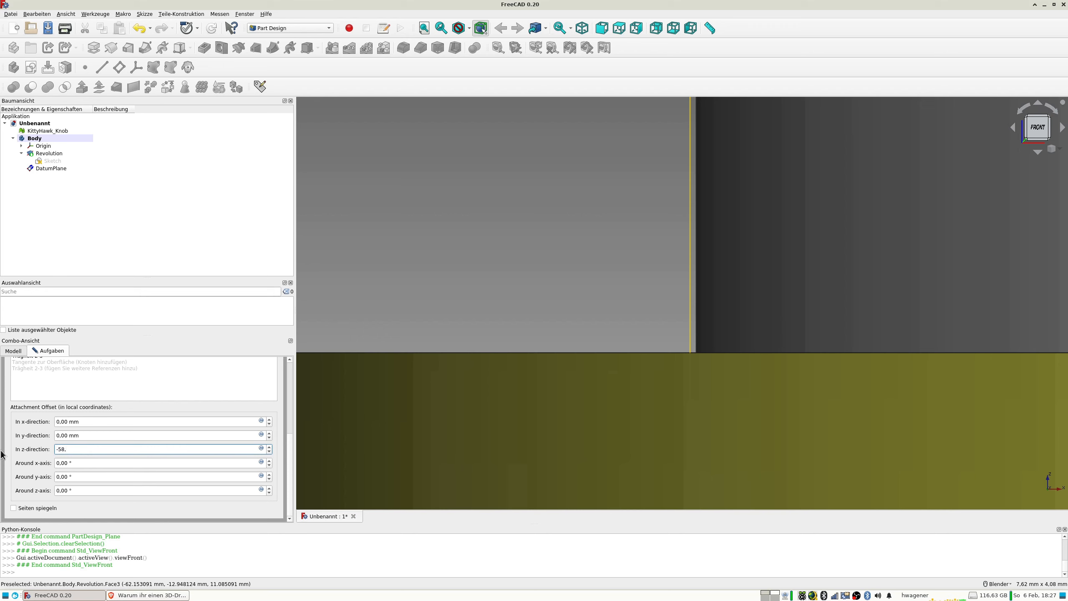
key(Tab)
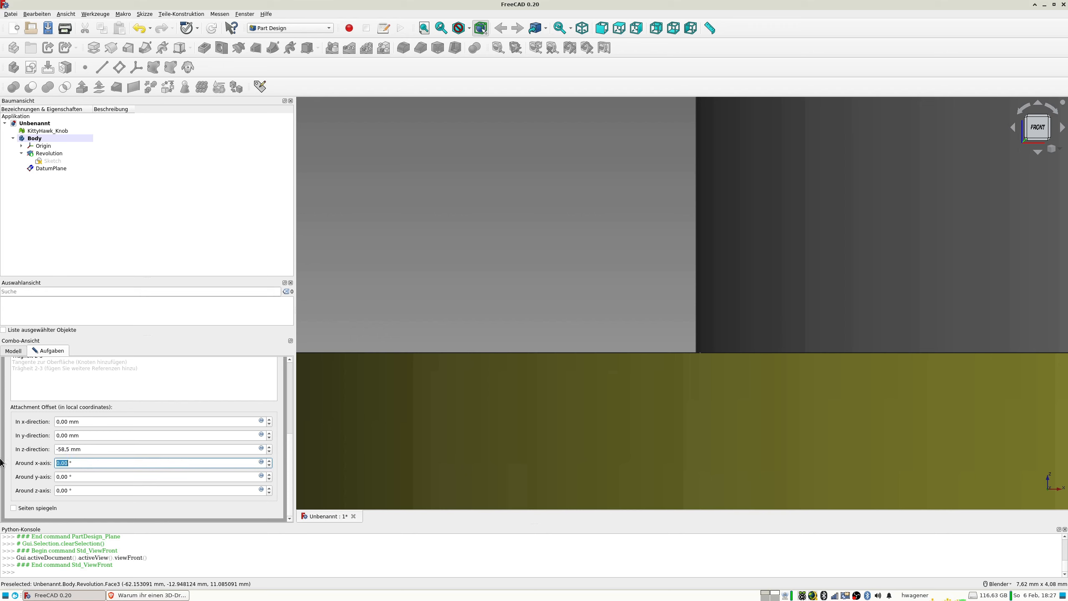
Set the datum plane's z-direction offset to -58,55 mm and accept the plane parameters.
key(shift+Tab)
text(-5)
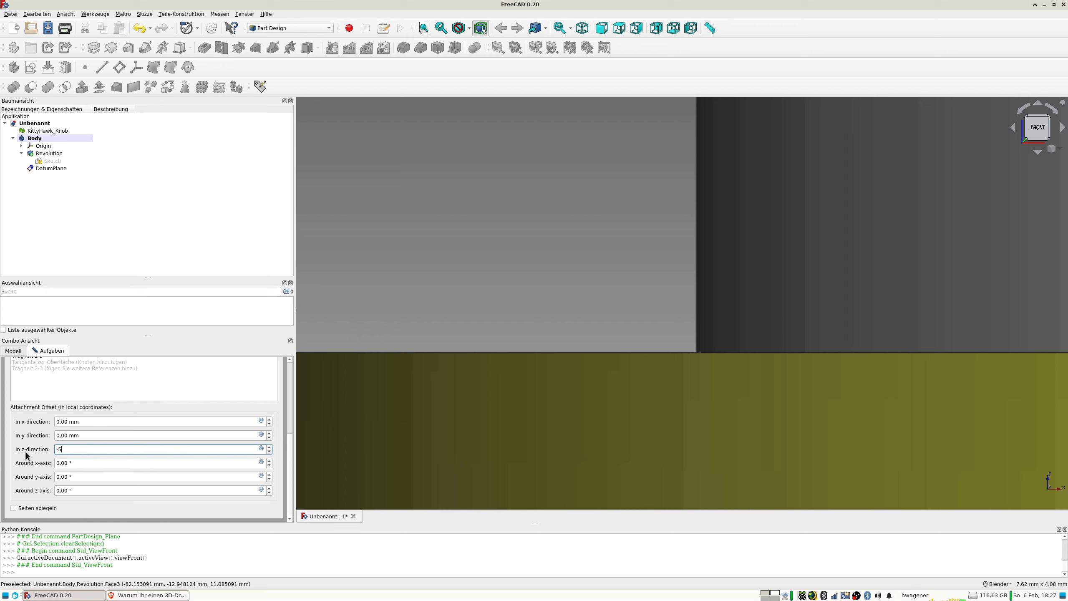
text(8,55)
key(Tab)
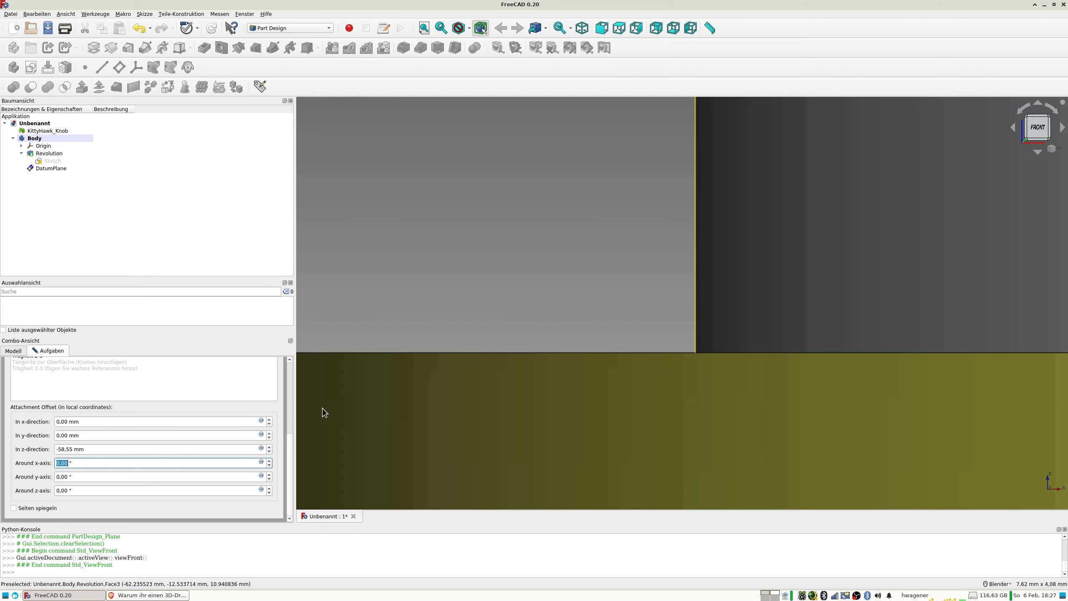
scroll(665, 238, down, 10)
middle_drag(680, 237, 691, 251)
shift+middle_drag(690, 252, 730, 306)
middle_drag(713, 295, 762, 326)
scroll(725, 302, down, 10)
middle_drag(772, 324, 755, 302)
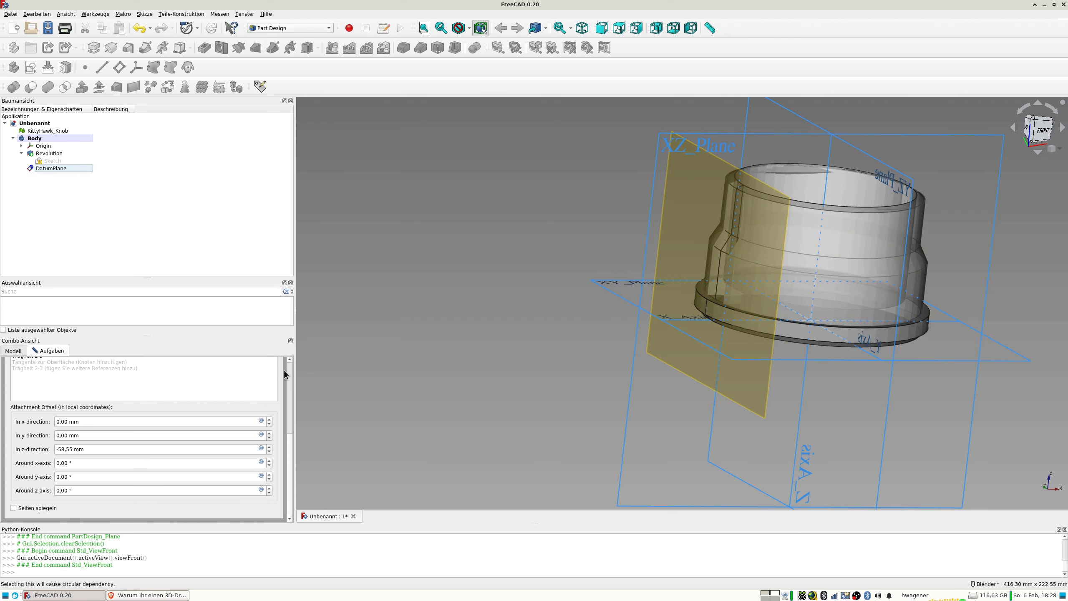
scroll(286, 368, up, 5)
click(164, 367)
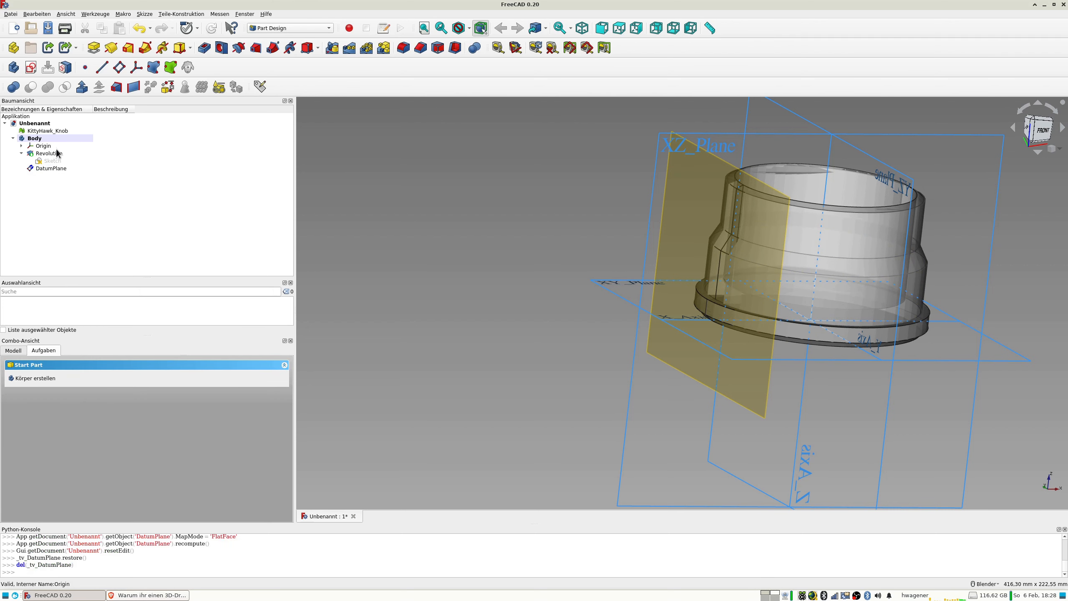
Try a new sketch on the datum plane with the section view, and delete the empty sketch.
click(42, 168)
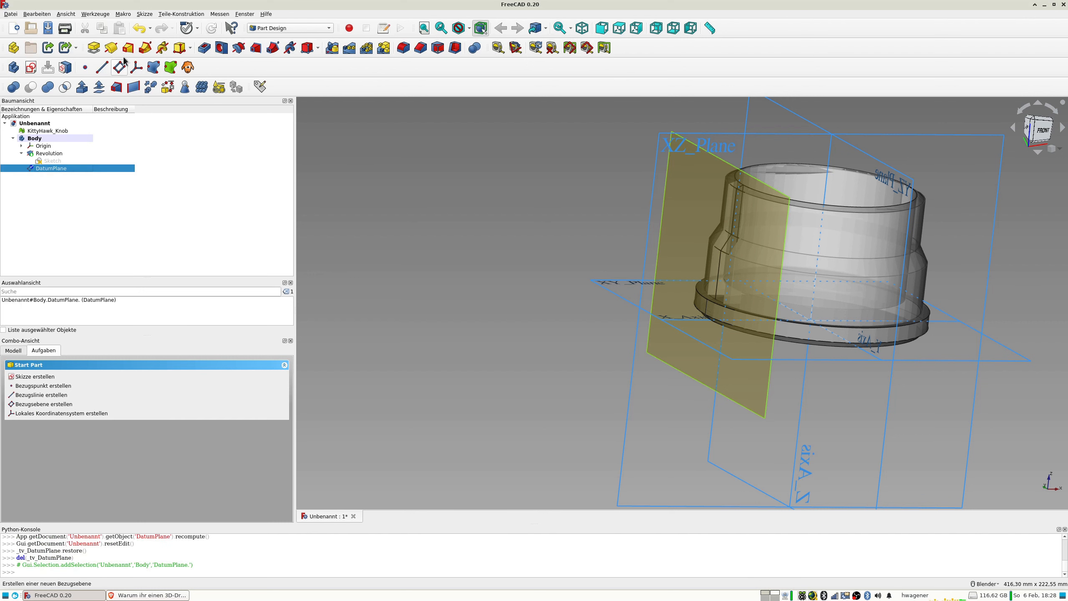
click(31, 67)
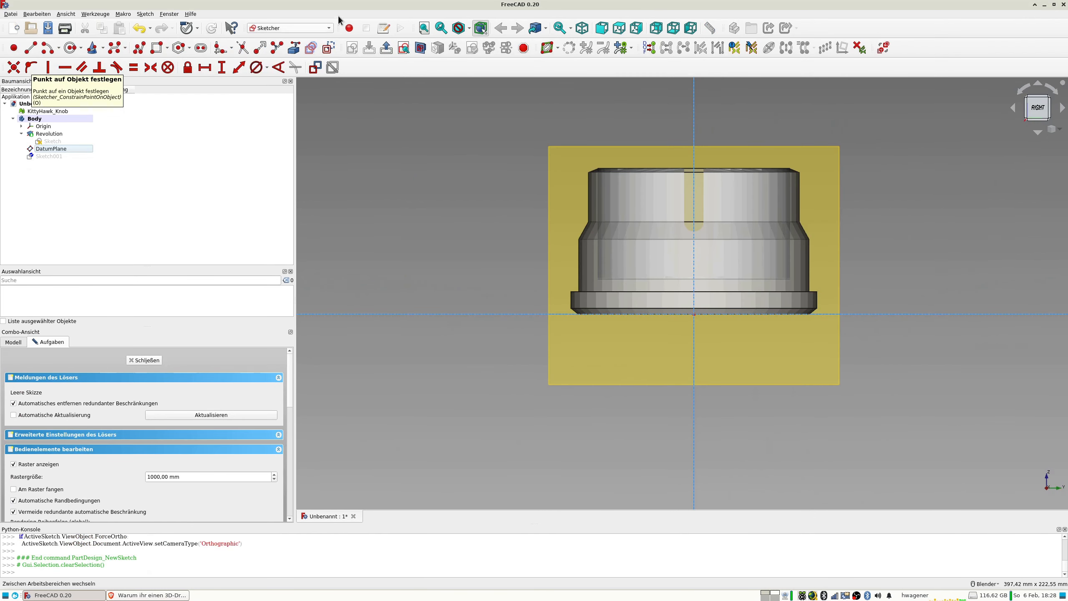
click(420, 48)
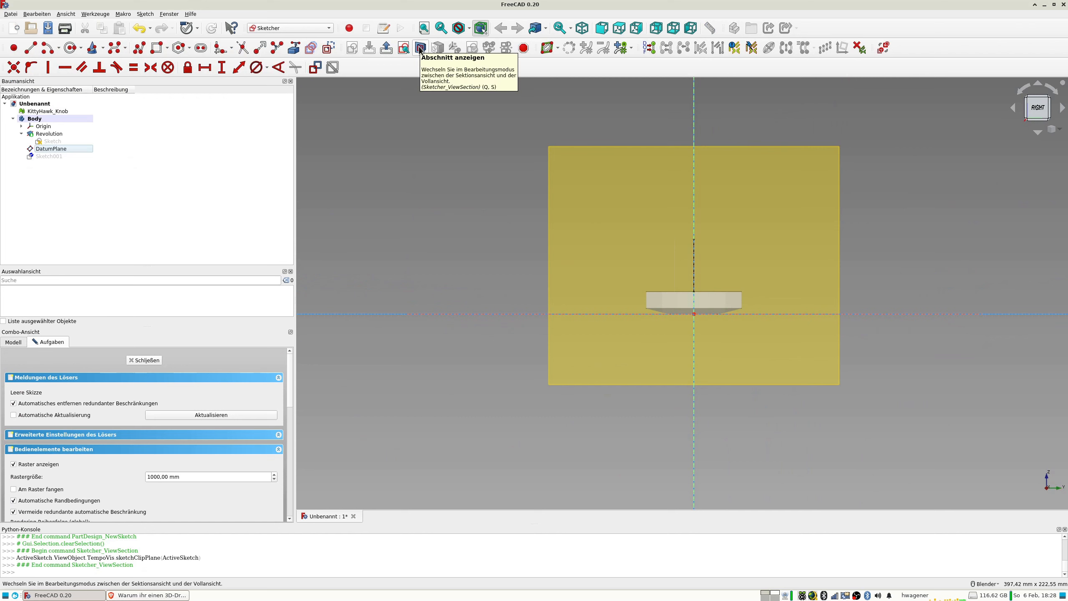
click(421, 49)
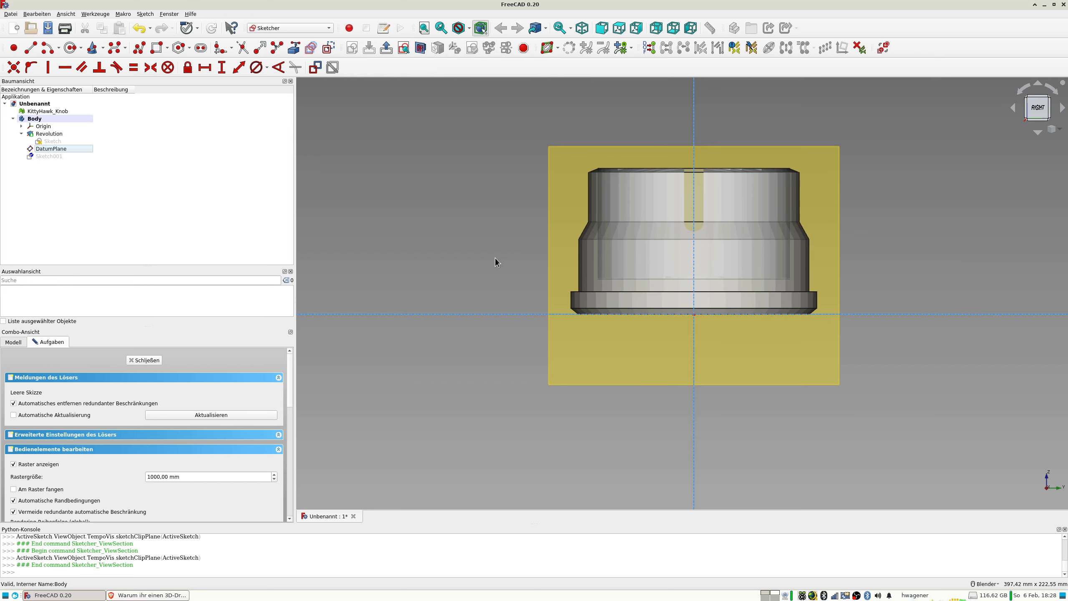
middle_drag(530, 260, 906, 357)
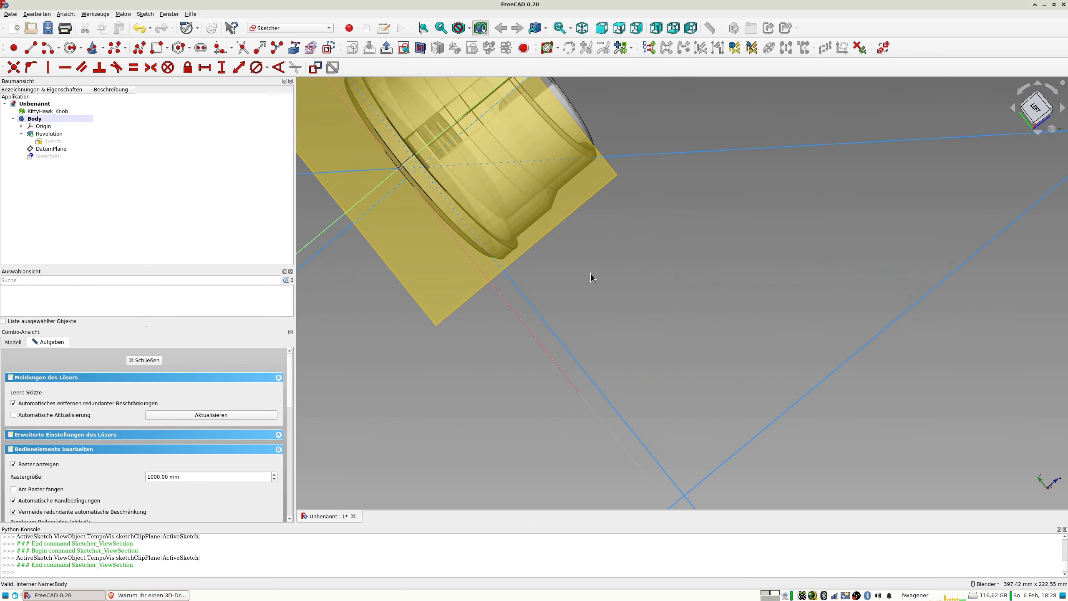
click(144, 360)
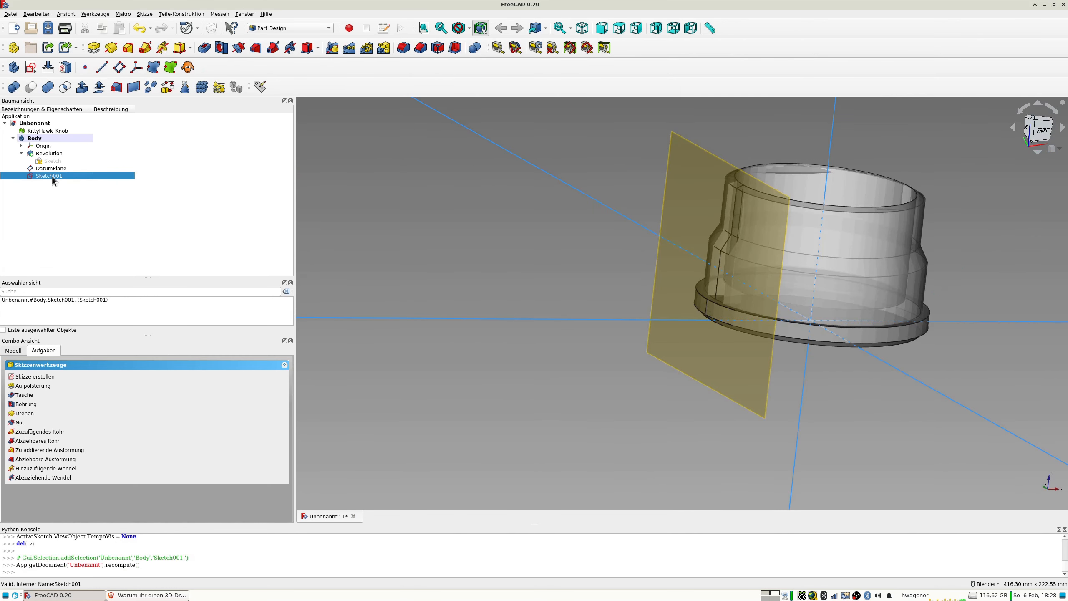
key(Delete)
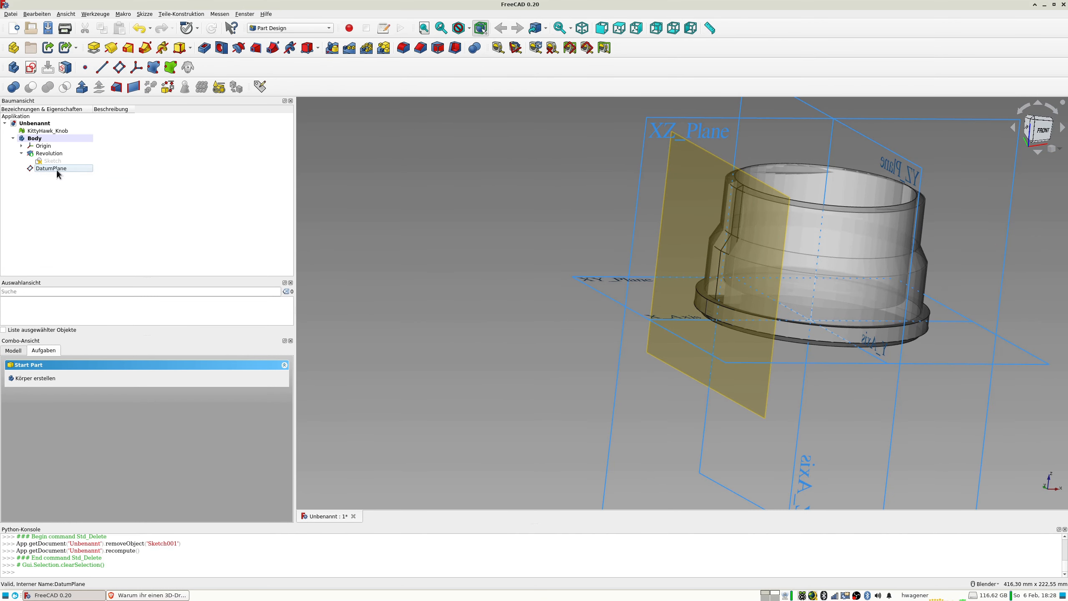
Flip the datum plane by setting its rotation around the y-axis to 180°, and accept the change.
double_click(56, 171)
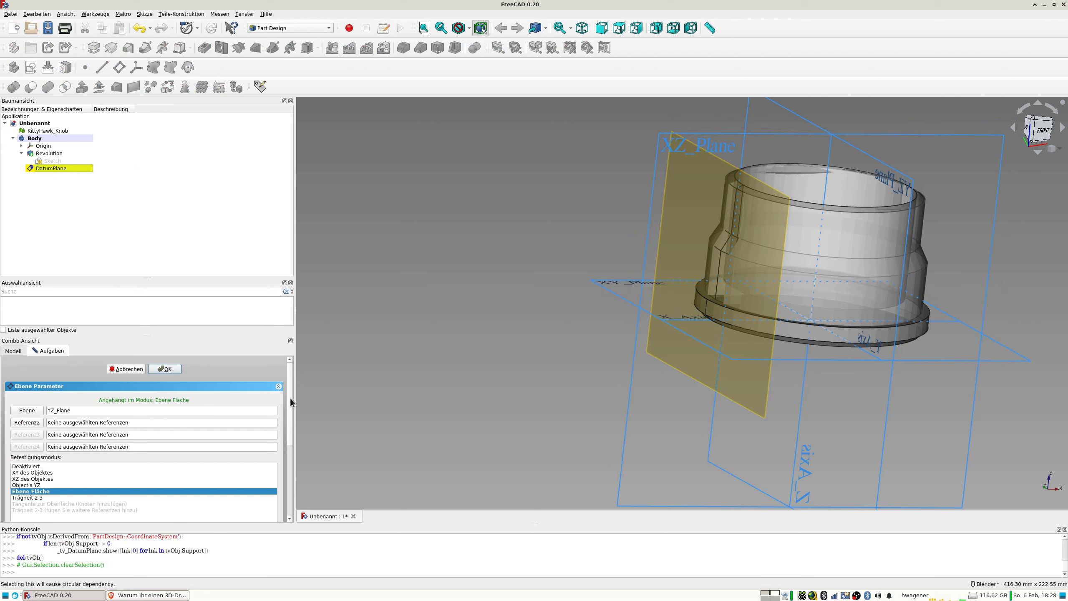
scroll(291, 398, down, 5)
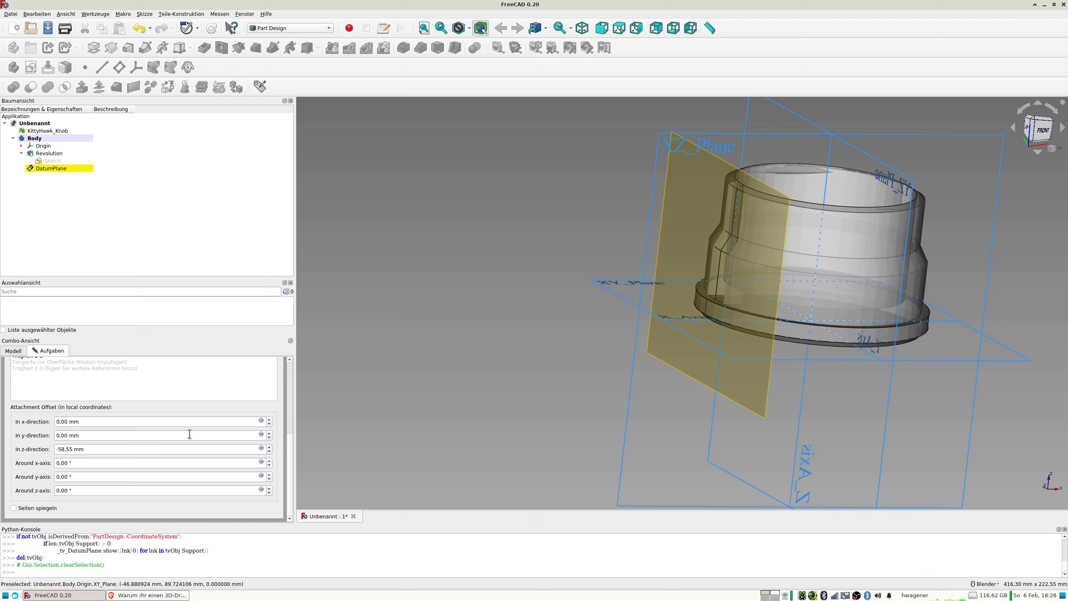
drag(103, 477, 55, 520)
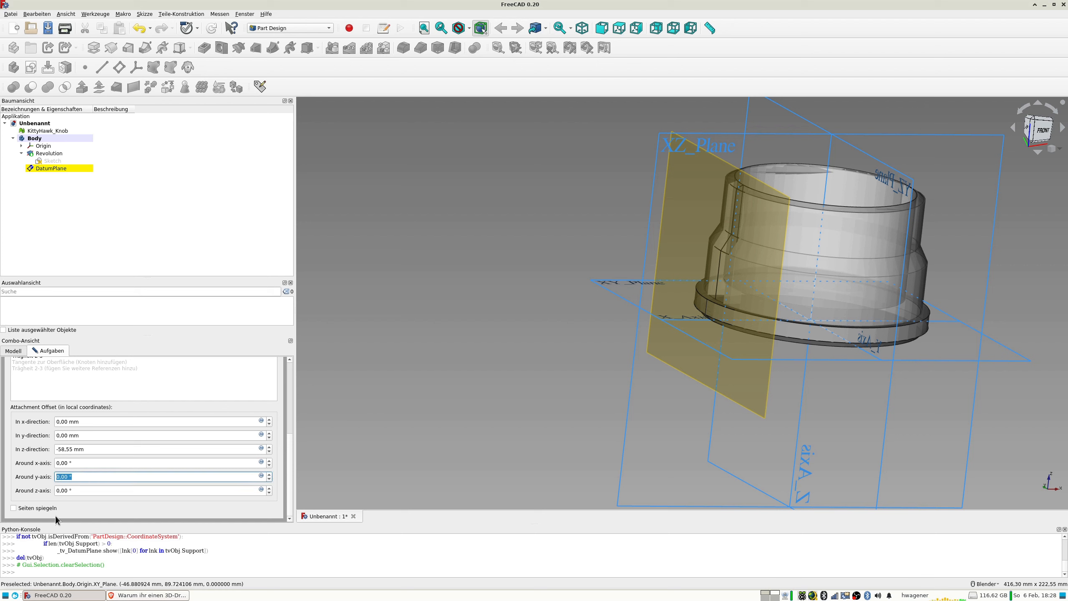
text(180)
key(Tab)
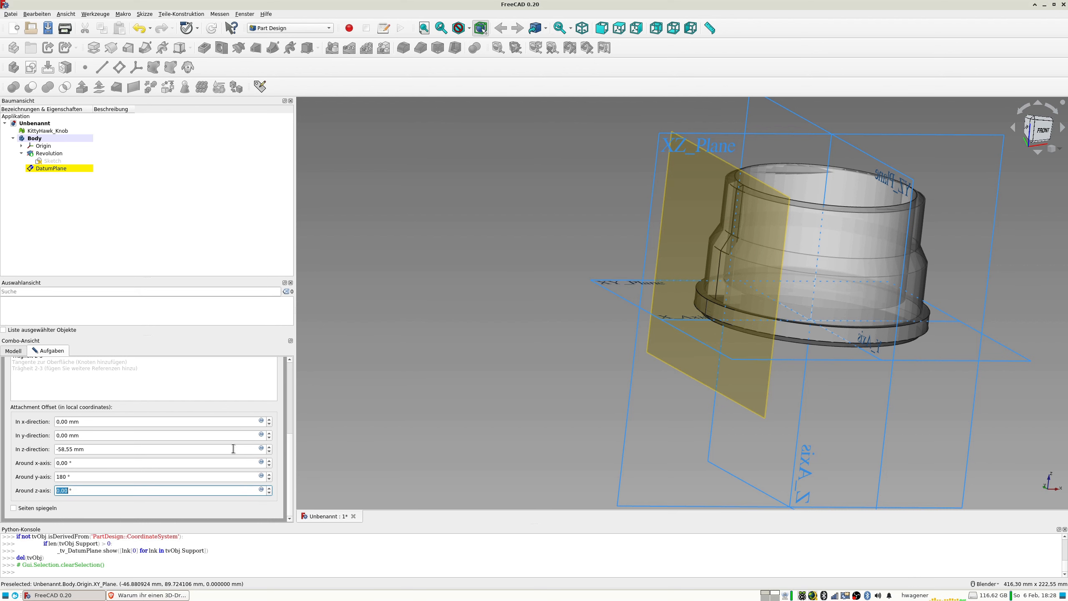
click(290, 368)
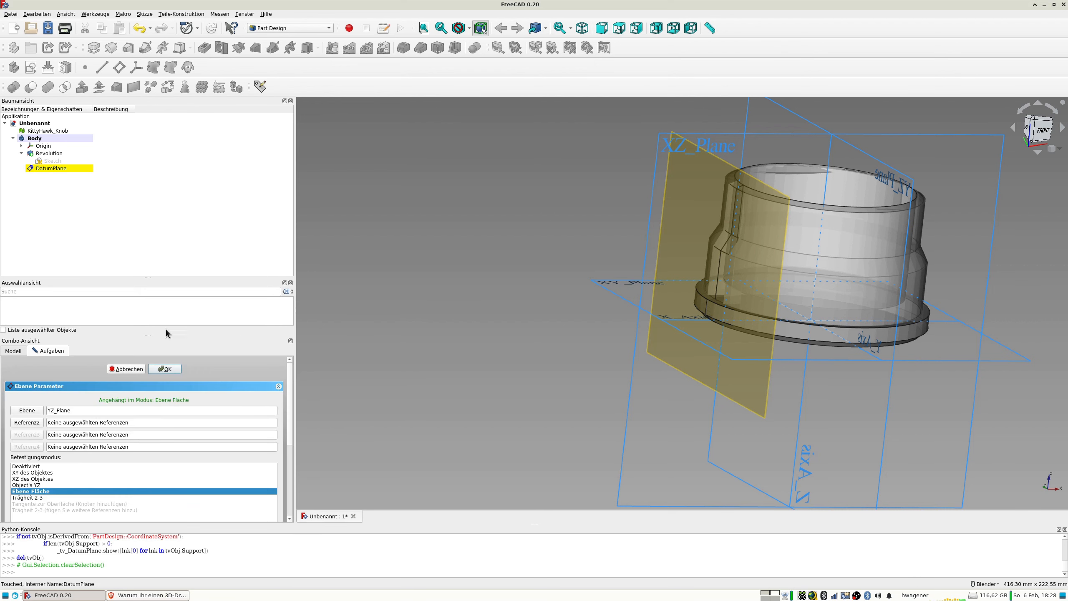
click(163, 369)
Create a new sketch on the flipped datum plane and align the view perpendicular to the sketch.
click(58, 167)
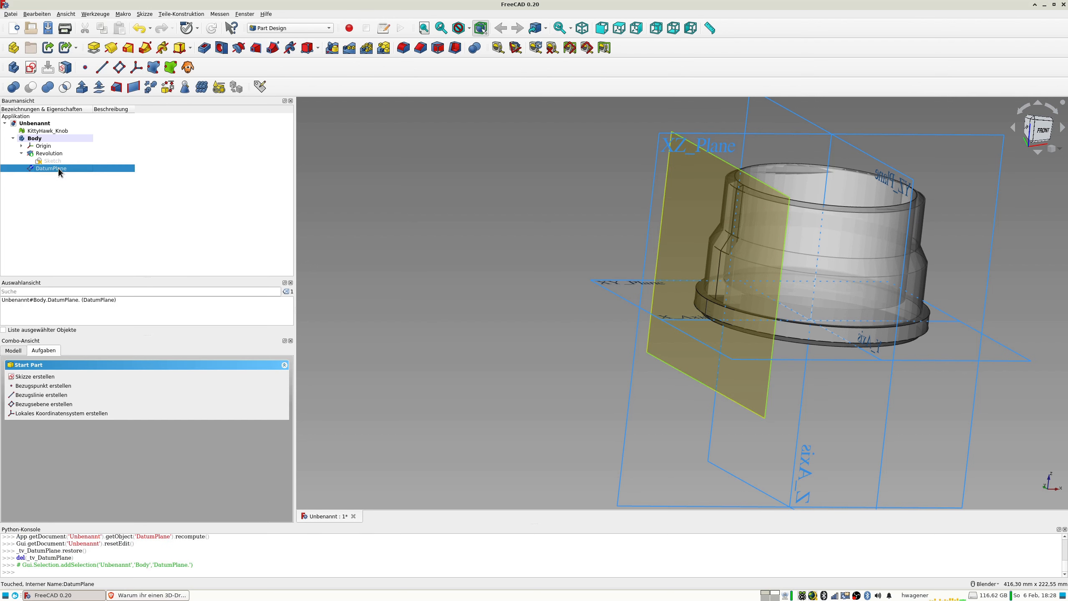
click(31, 67)
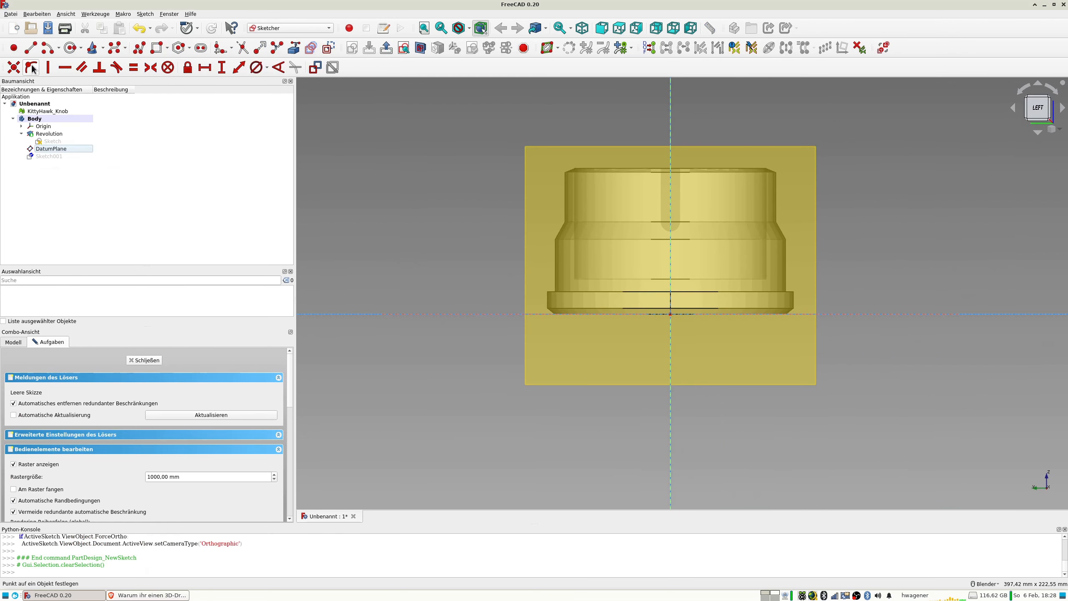
scroll(684, 256, up, 3)
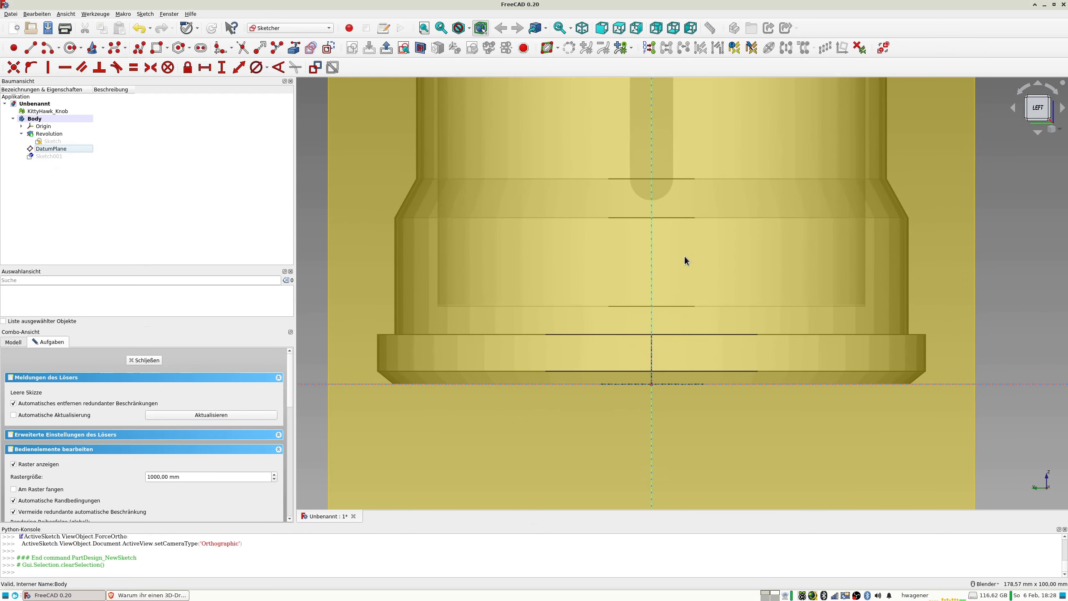
scroll(685, 256, down, 5)
middle_drag(682, 256, 701, 273)
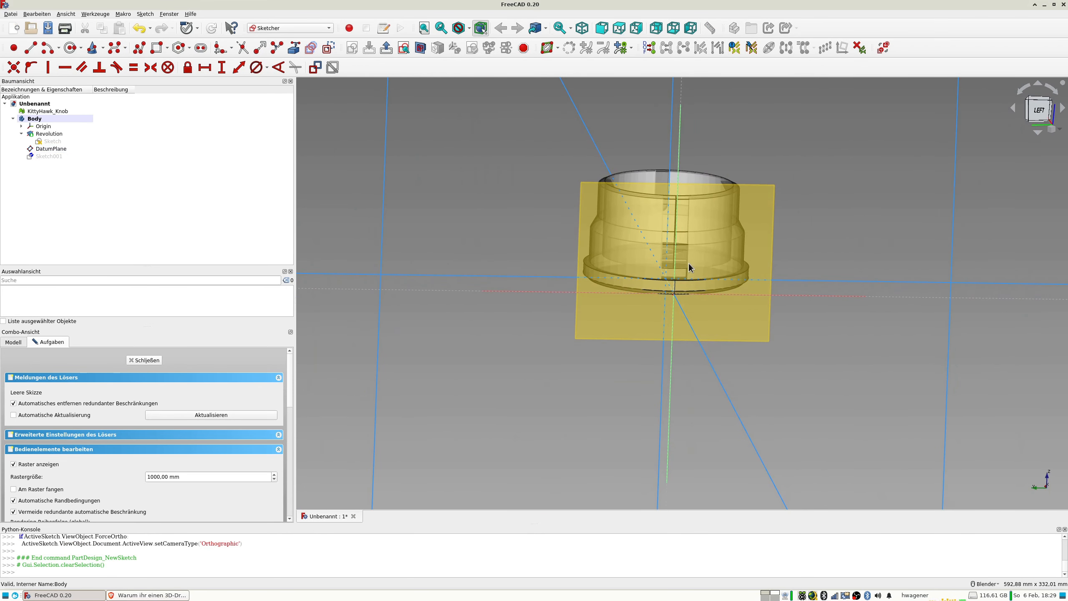
click(403, 47)
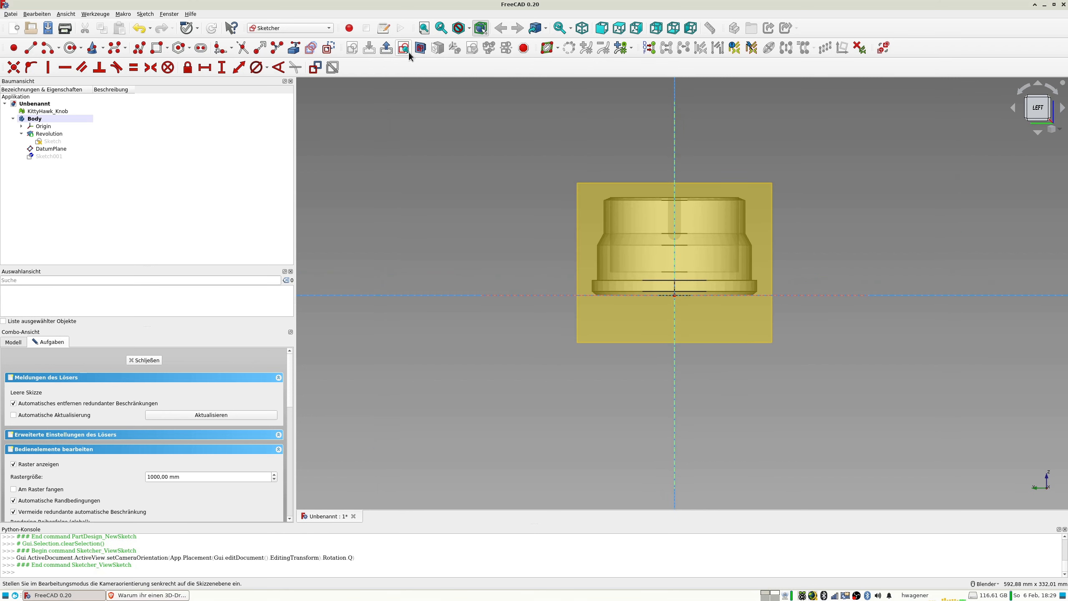
Hide the body to expose the slotted KittyHawk_Knob mesh, and close the empty sketch.
click(34, 118)
key(space)
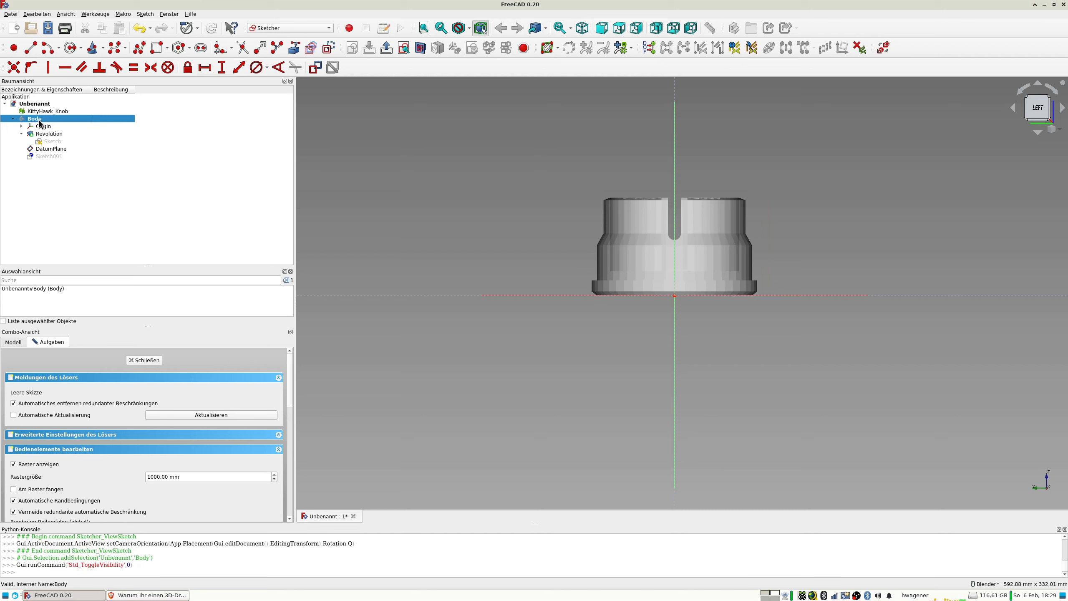
click(44, 112)
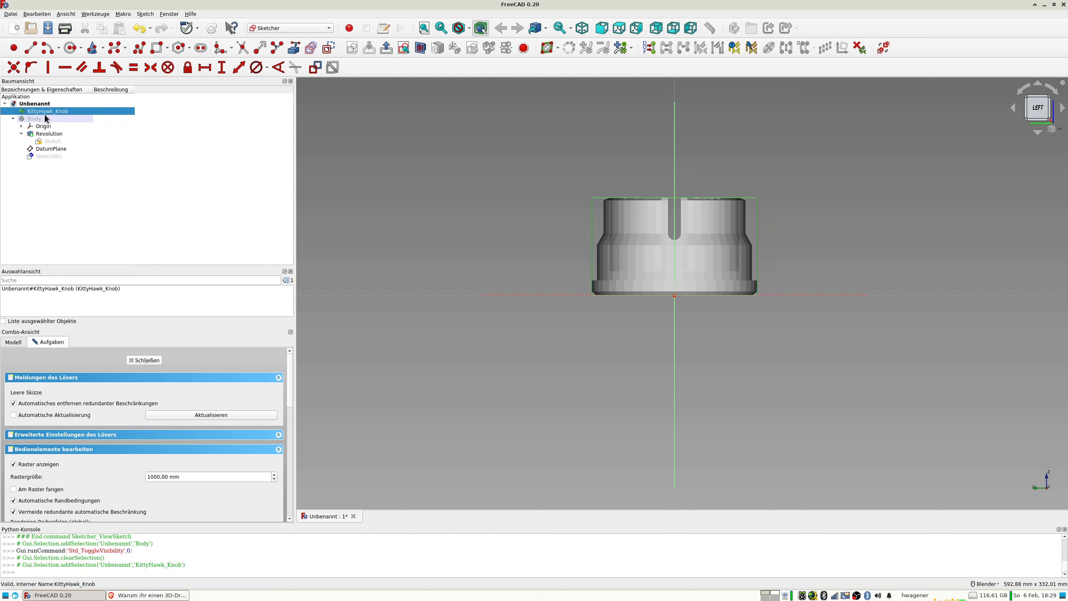
click(148, 361)
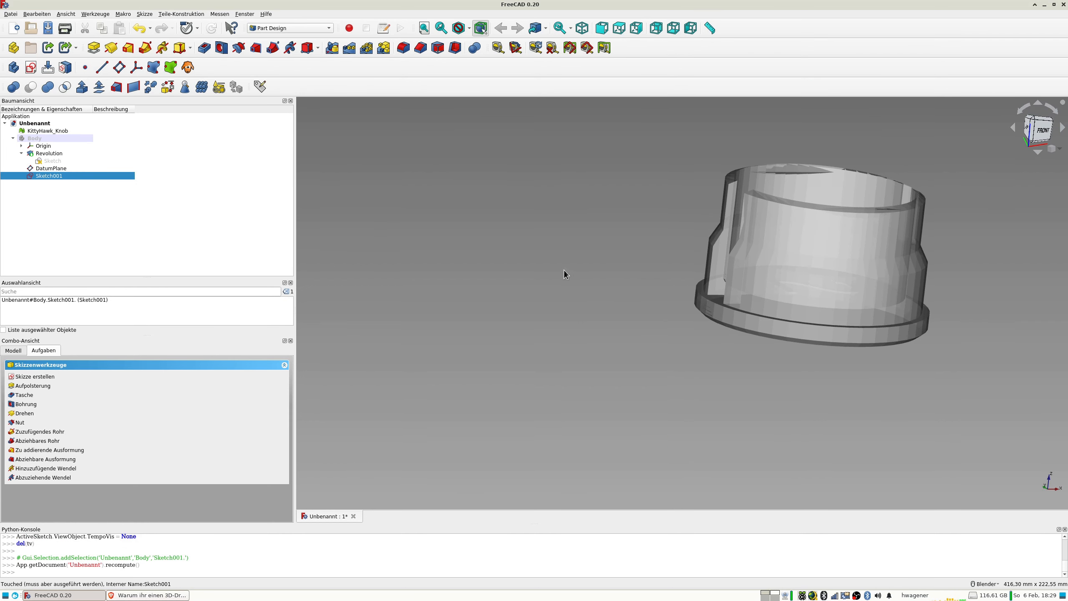
Set the transparency of the KittyHawk_Knob mesh to 6 in its display properties.
click(49, 132)
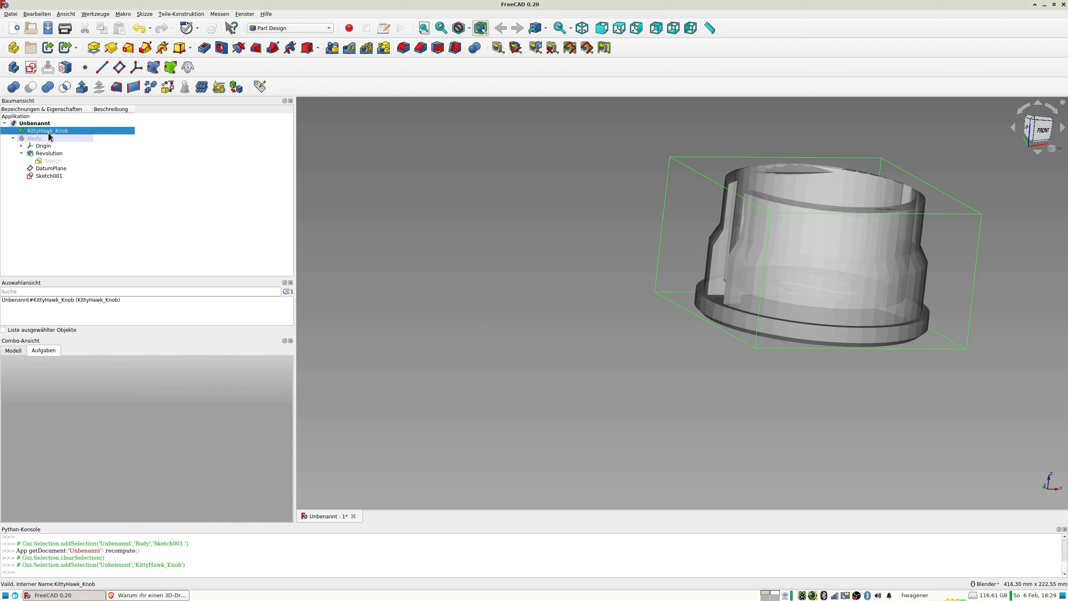
key(ctrl+d)
scroll(239, 491, down, 1)
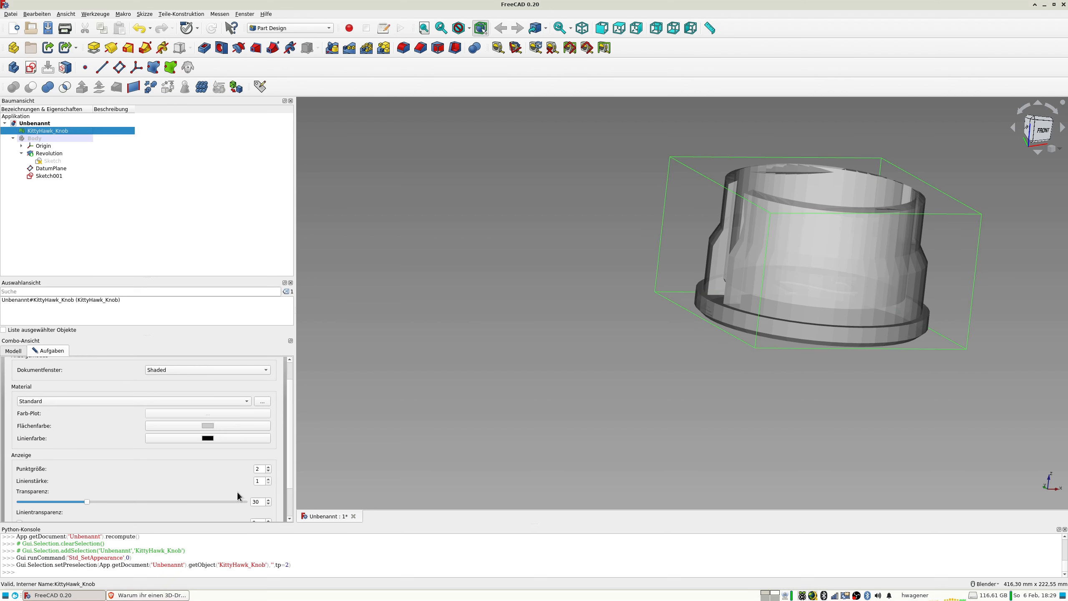
drag(86, 501, 34, 504)
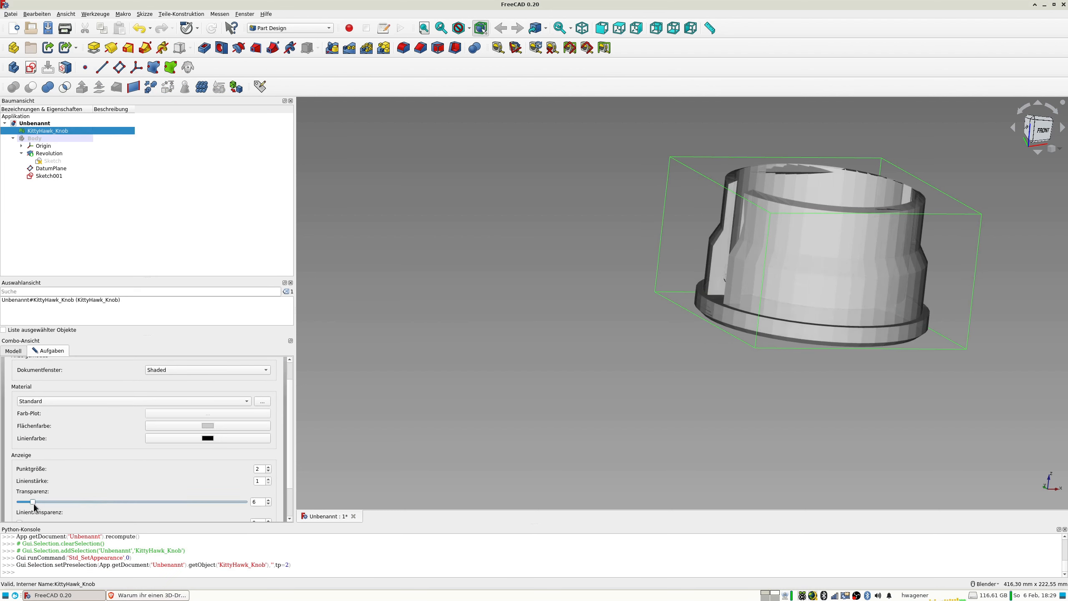
Reopen the datum plane's sketch for editing, closing the open display properties dialog.
double_click(51, 176)
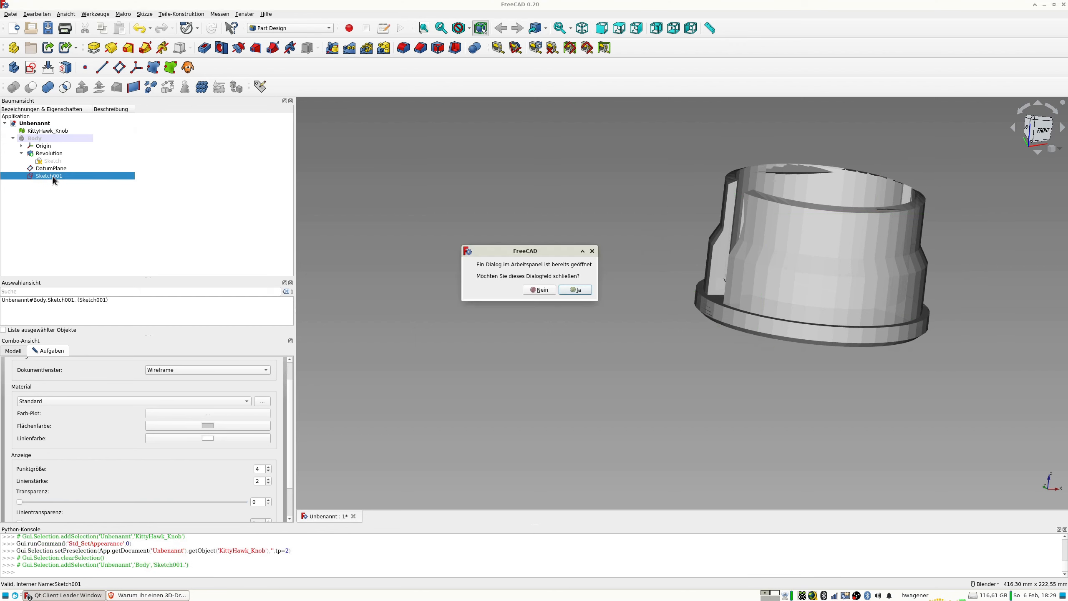
click(582, 289)
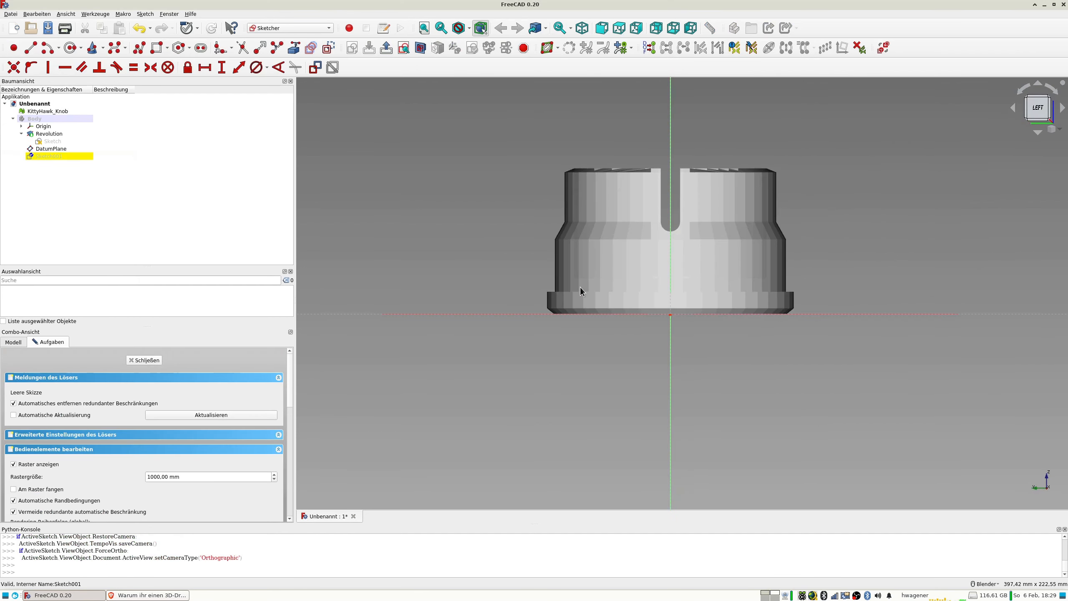
scroll(737, 263, up, 3)
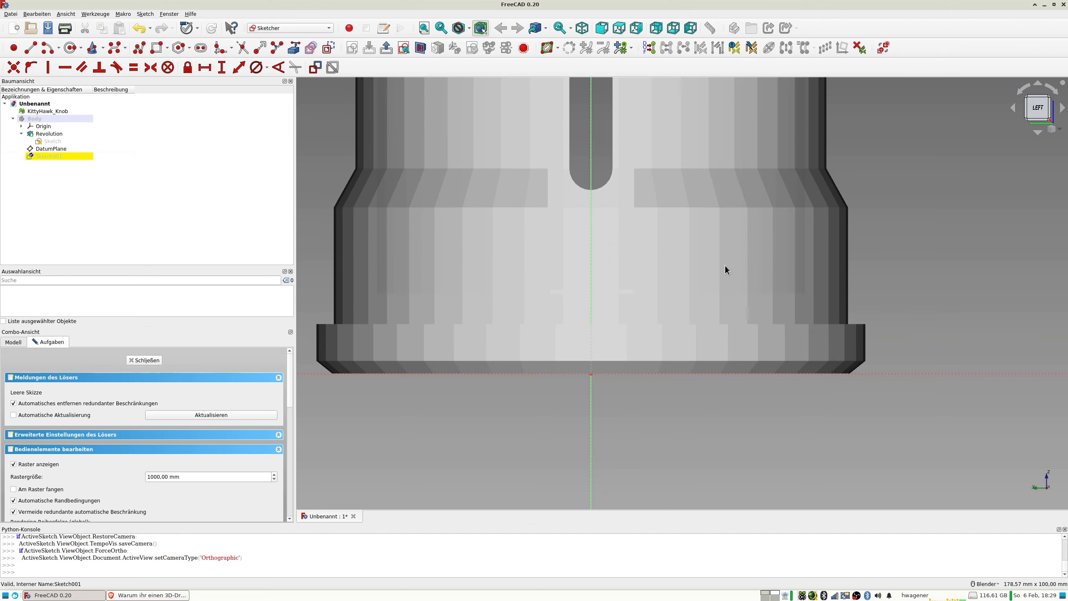
Draw a rectangle about 20 mm wide and 64 mm high over the mesh's wide side opening, spanning the vertical axis.
scroll(725, 266, down, 3)
middle_drag(719, 262, 711, 273)
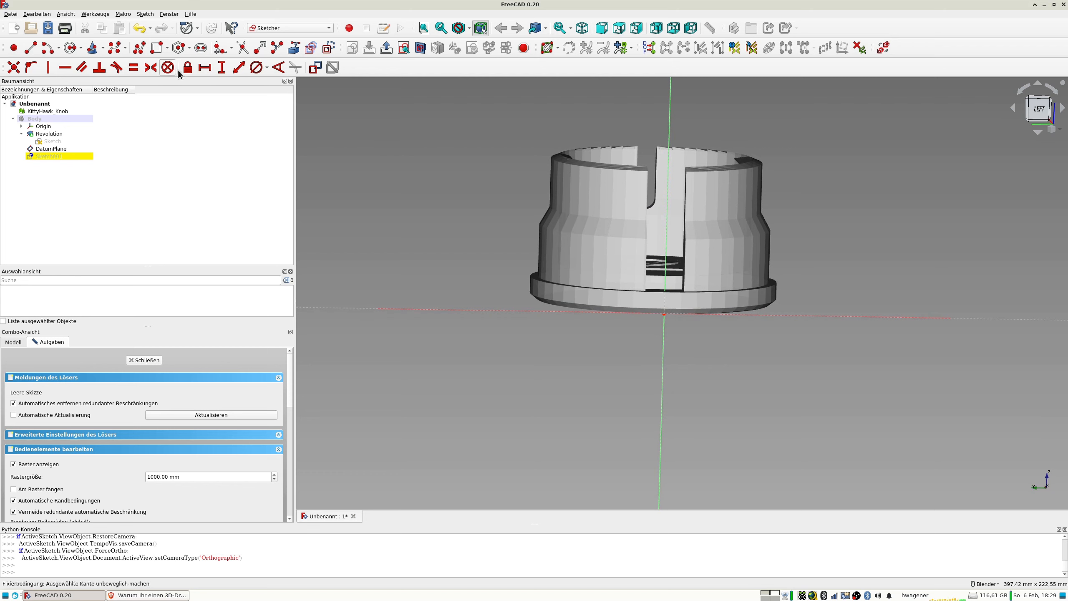
click(159, 47)
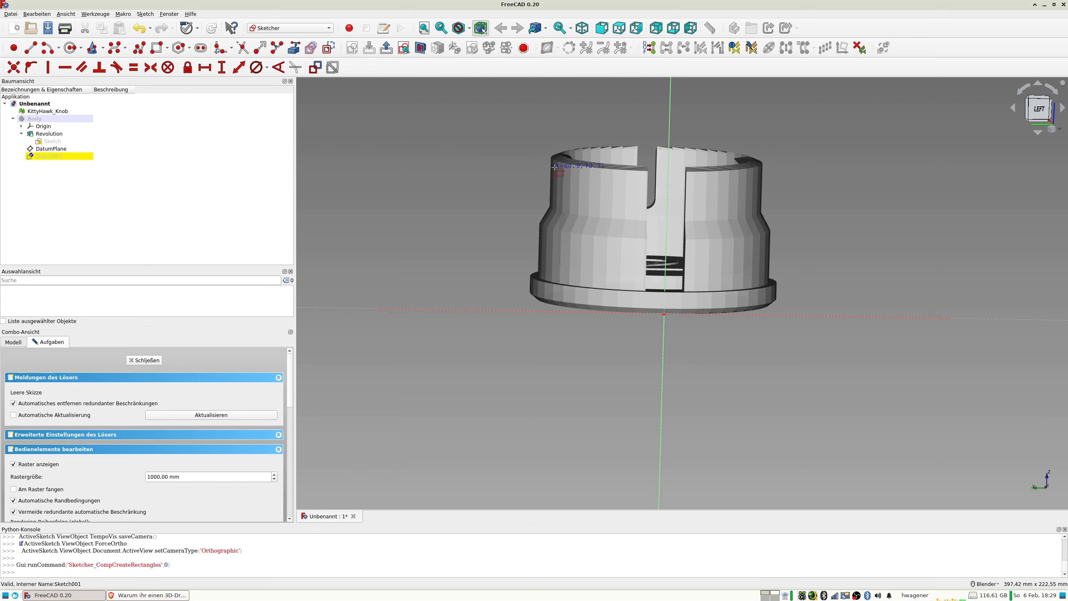
click(647, 165)
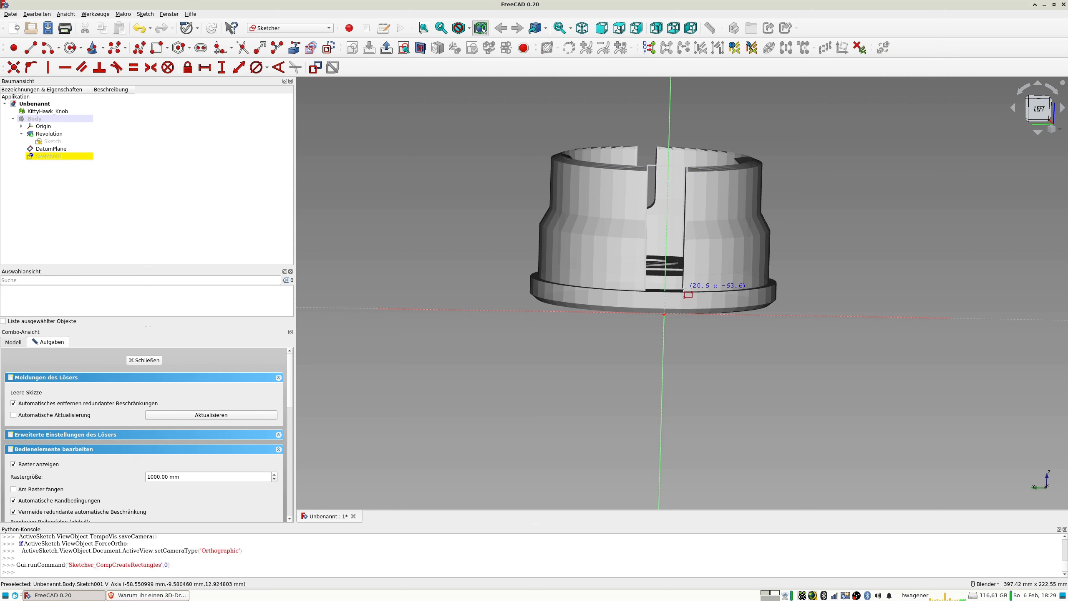
click(684, 291)
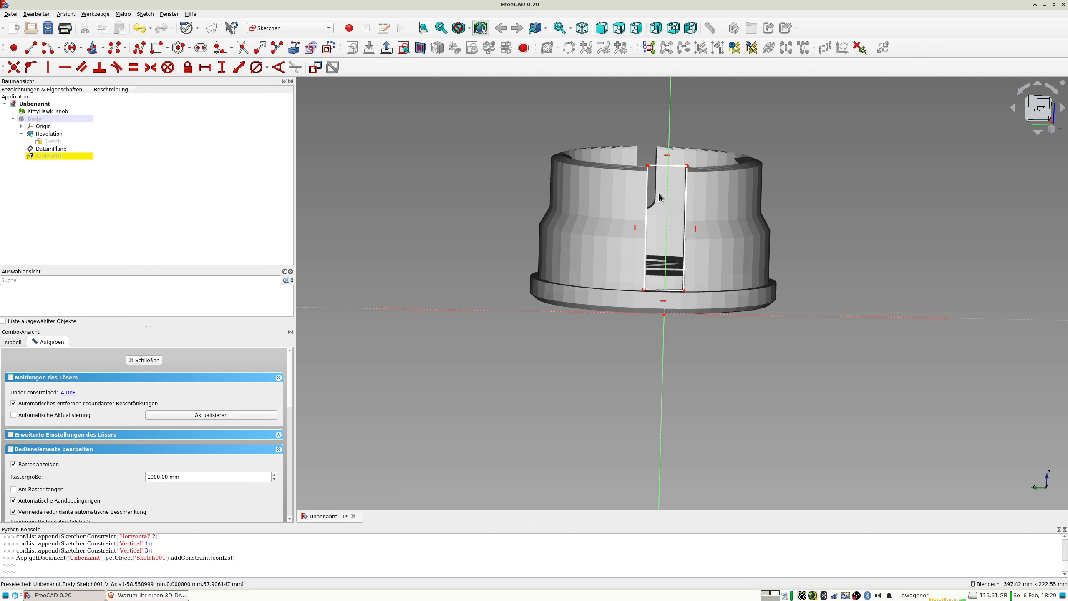
Constrain the rectangle's two upper corners symmetric about the vertical sketch axis.
click(648, 166)
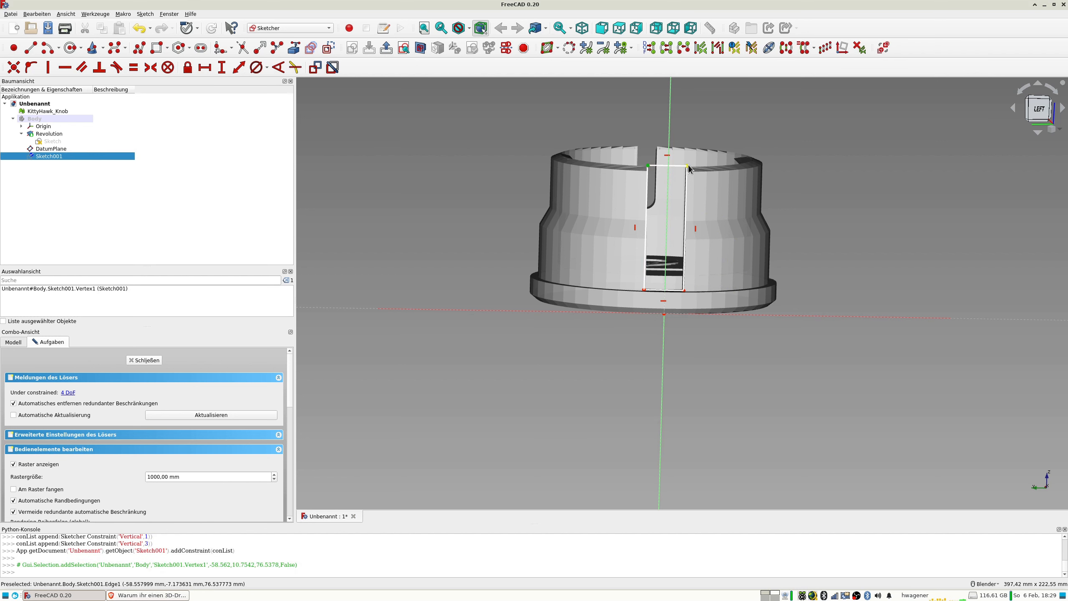
ctrl+click(687, 166)
ctrl+click(669, 142)
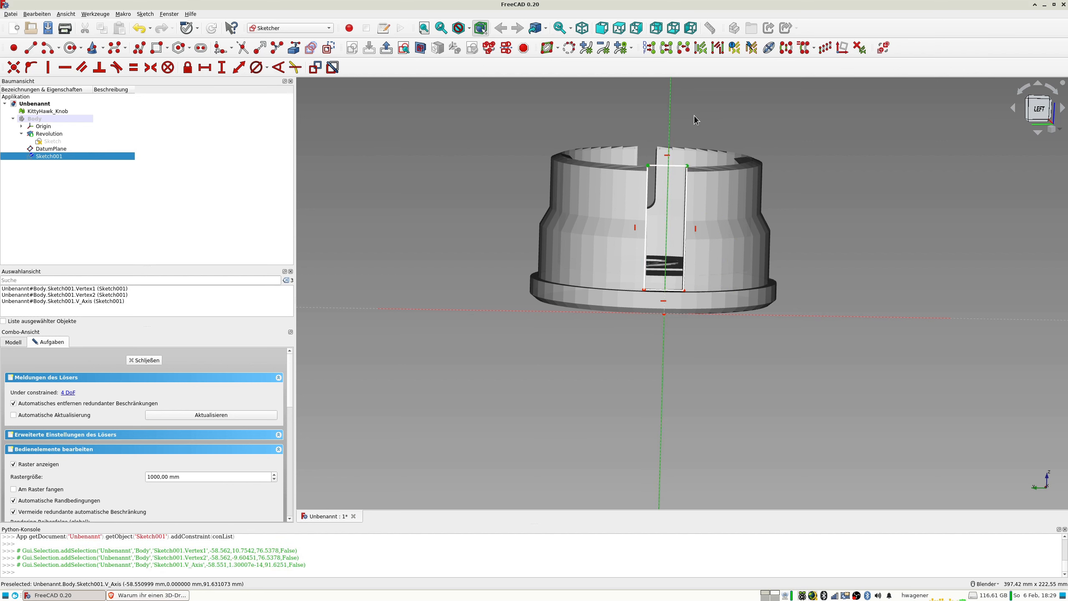
key(s)
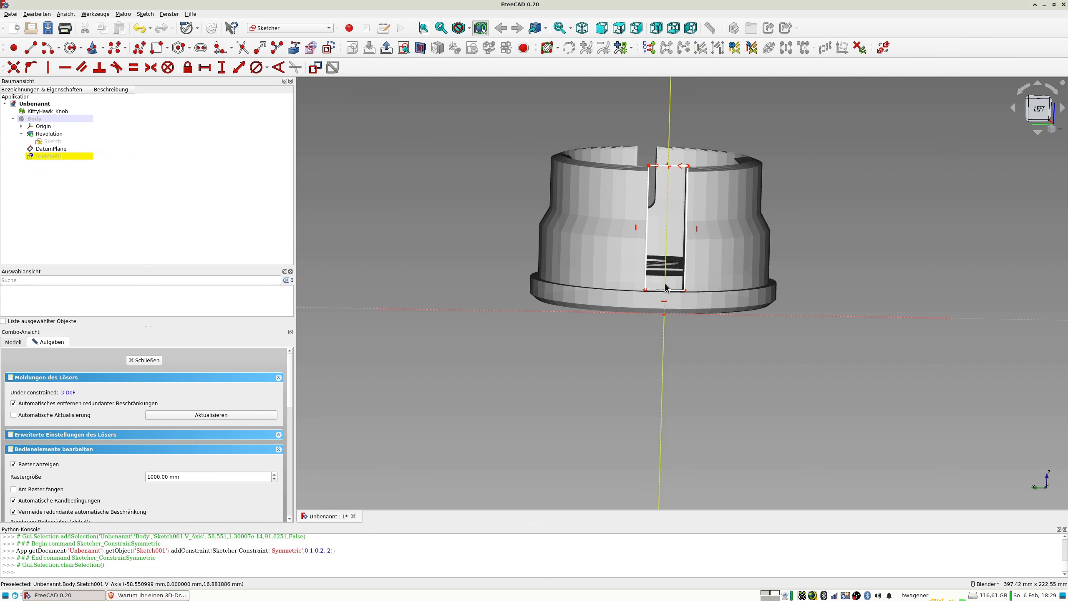
Dimension the distance from the rectangle's lower left corner to the horizontal axis as 12 mm.
scroll(663, 290, up, 4)
scroll(660, 291, up, 1)
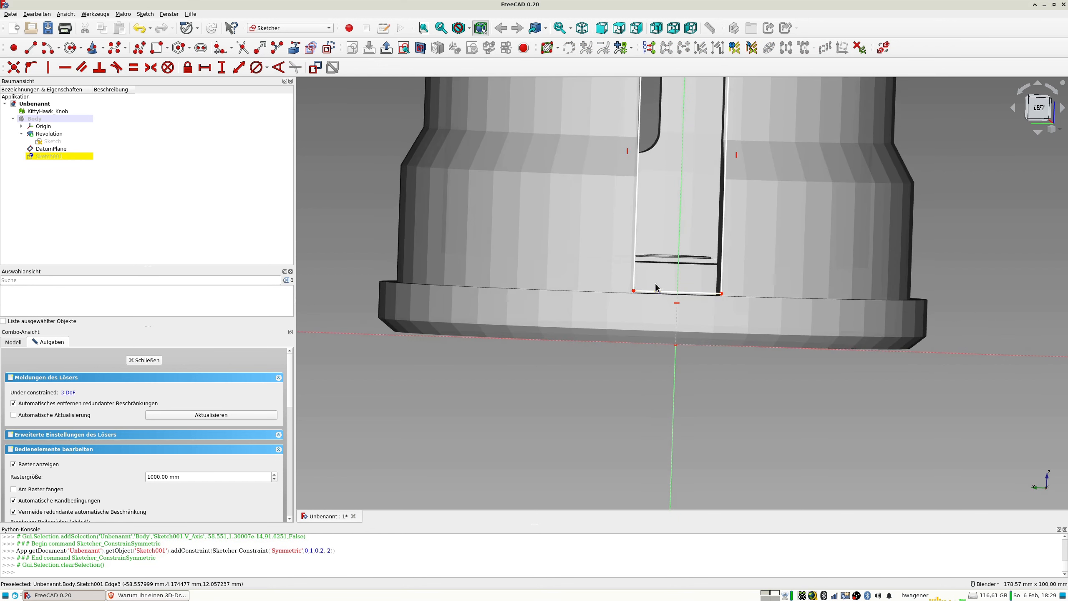
click(633, 291)
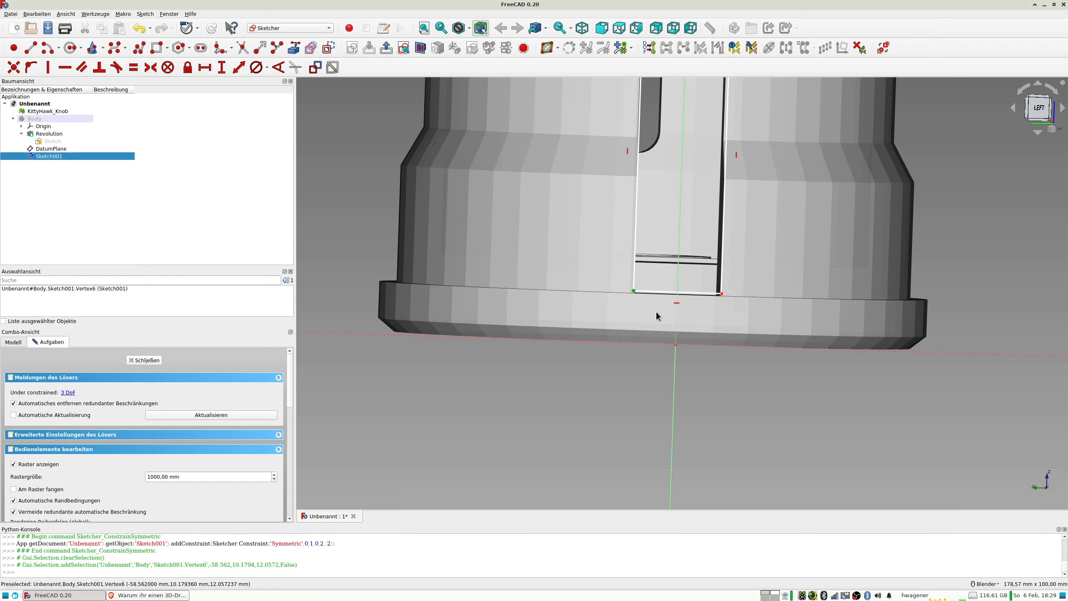
click(615, 342)
click(238, 67)
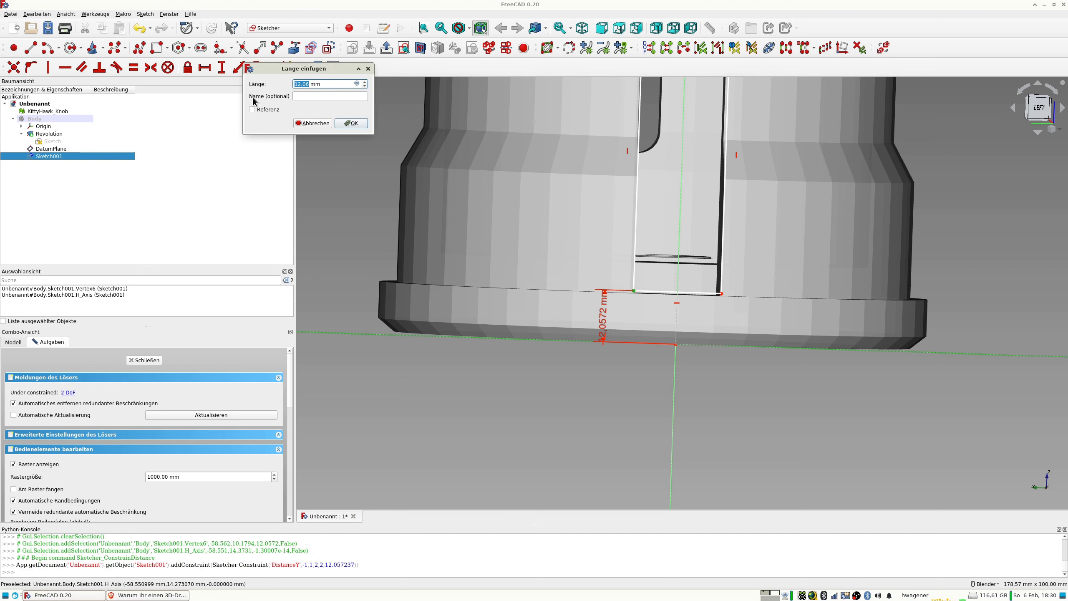
text(12)
key(Return)
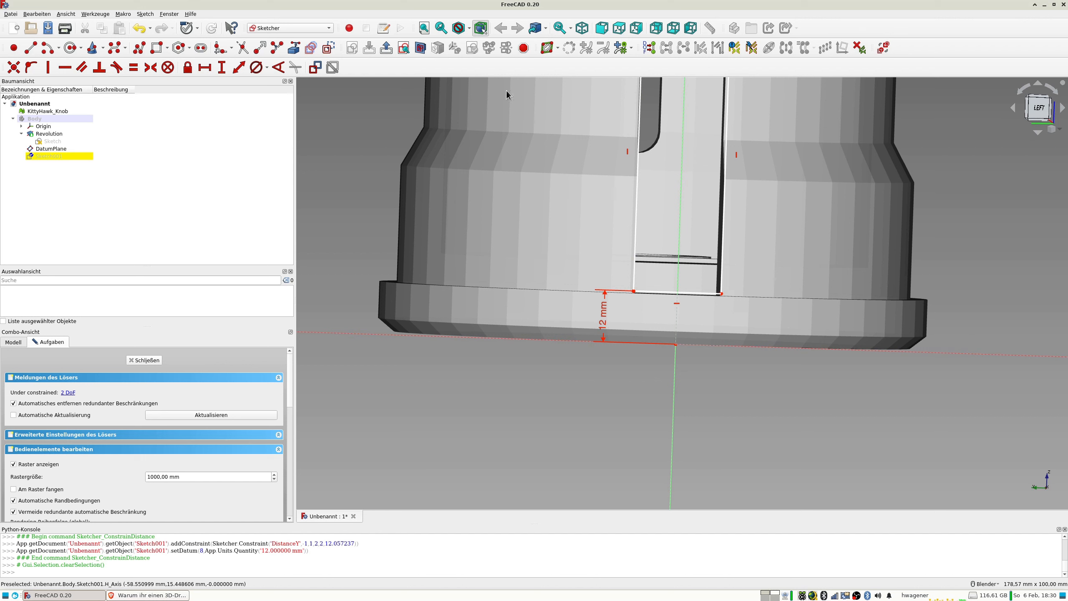
Align the view perpendicular to the sketch and try 11 mm for the rectangle's height above the horizontal axis.
click(404, 48)
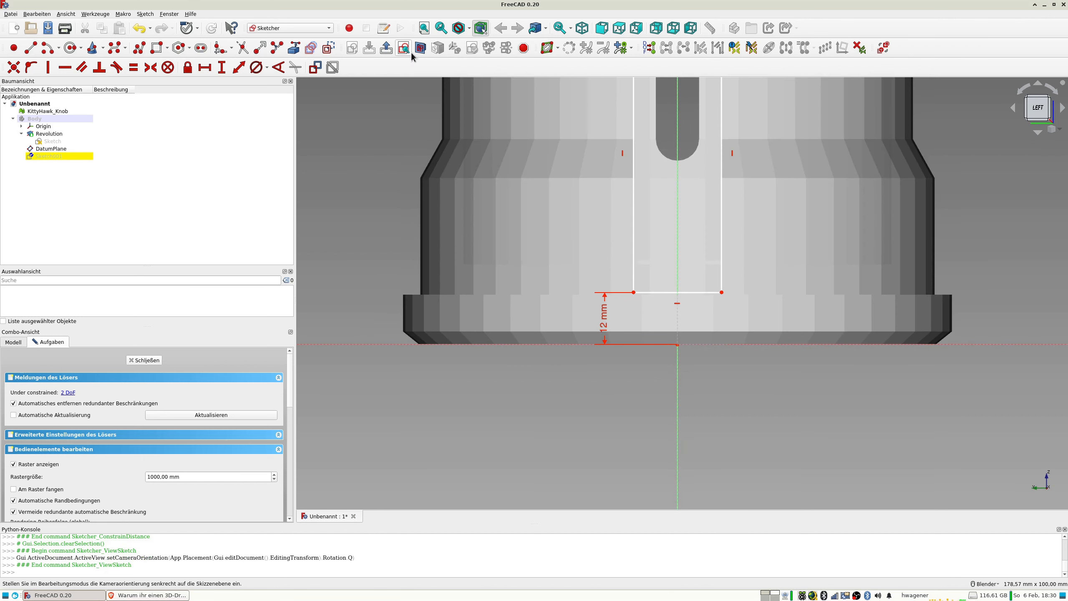
scroll(738, 235, up, 2)
scroll(739, 235, down, 5)
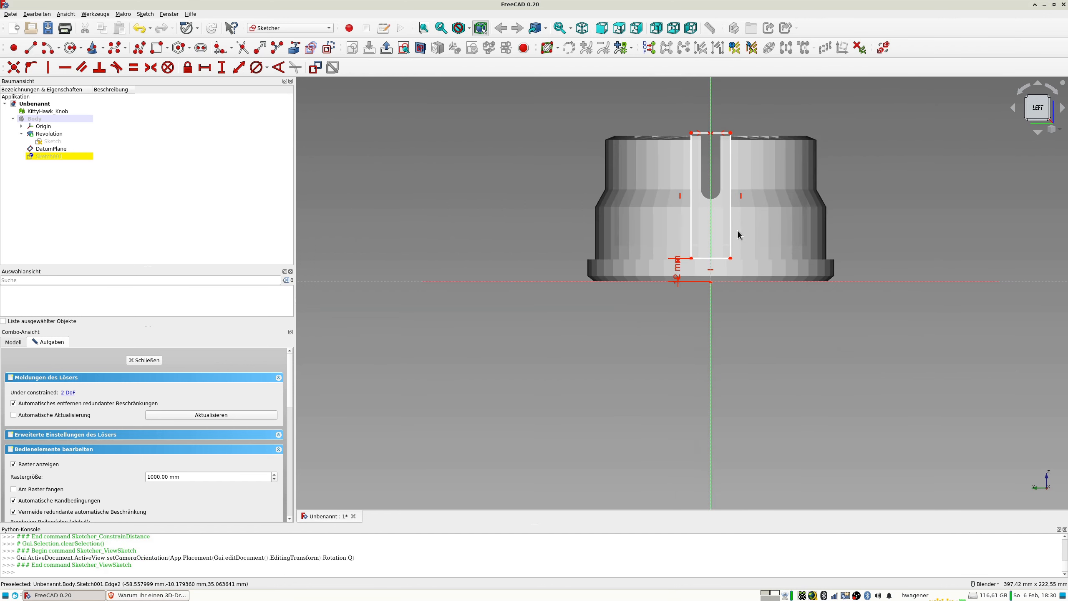
scroll(713, 241, up, 5)
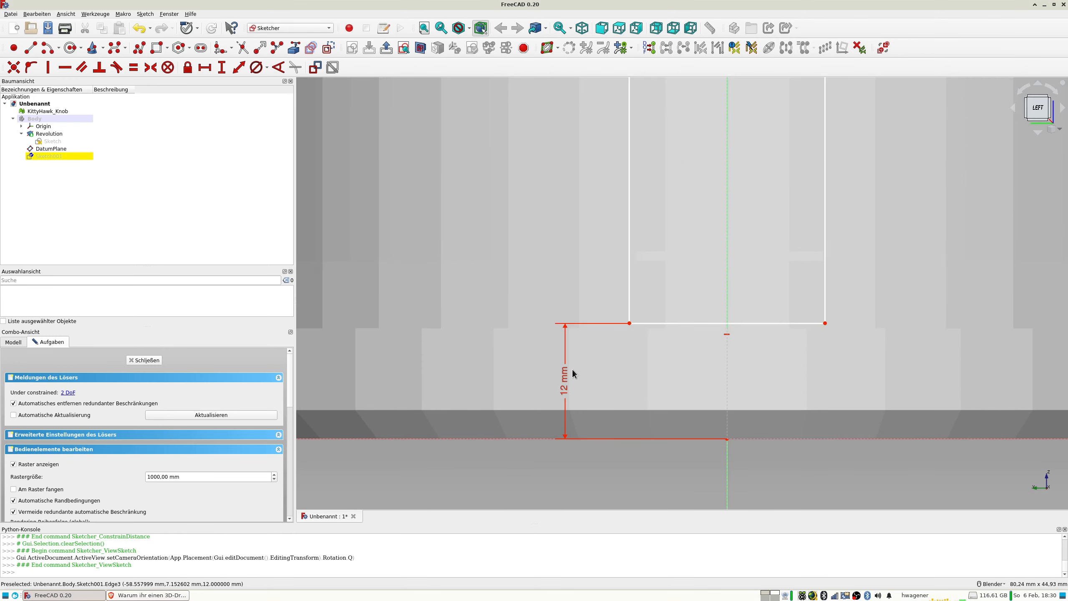
double_click(565, 383)
text(11)
key(Return)
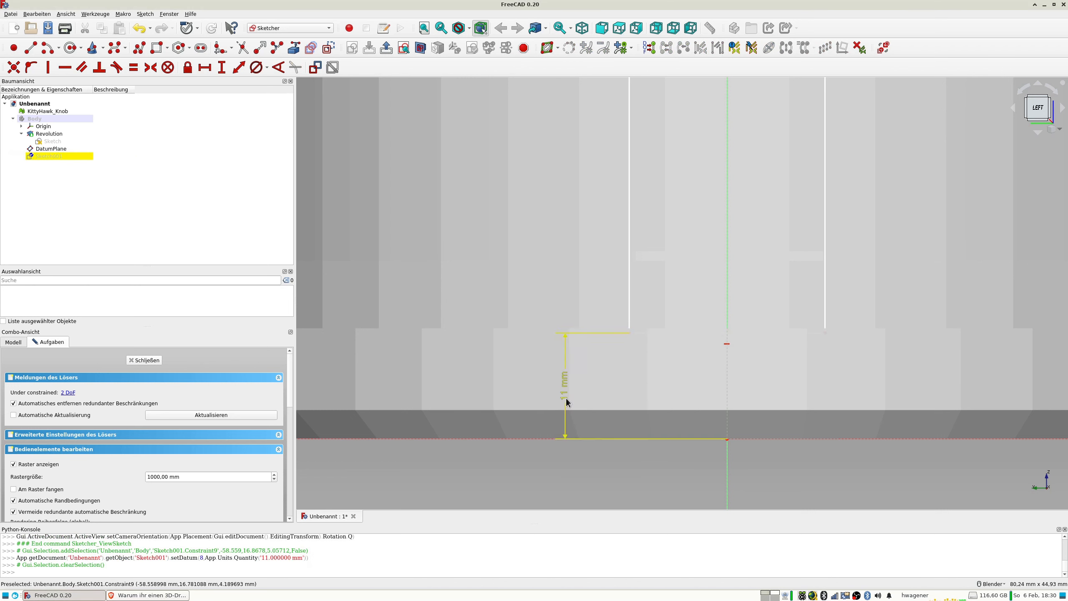
Set the distance between the rectangle's lower edge and the horizontal axis to 11.5 mm.
double_click(565, 394)
text(1)
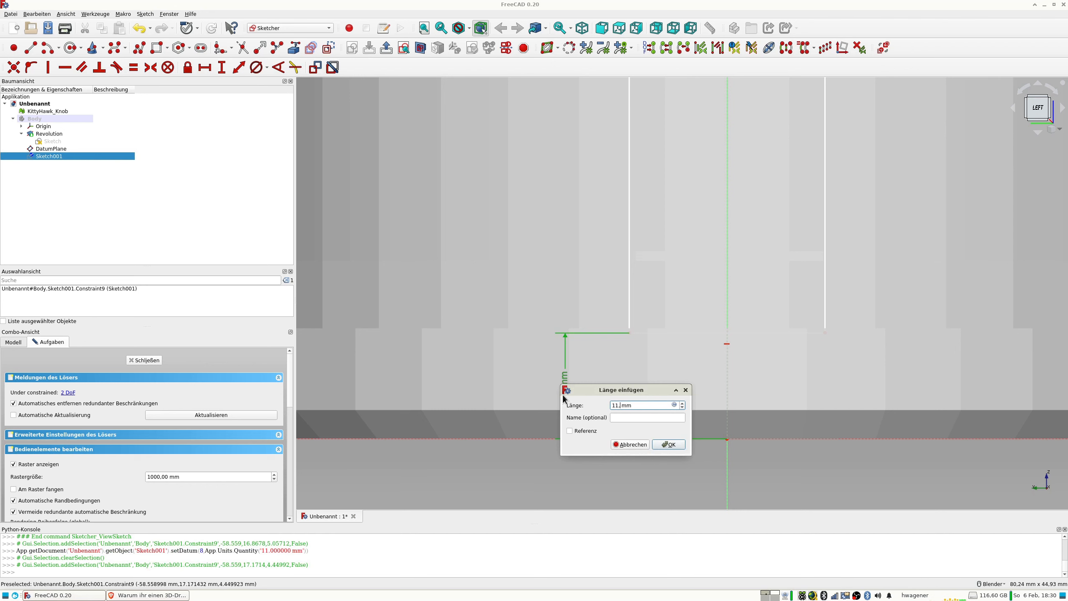
text(1,5)
key(Return)
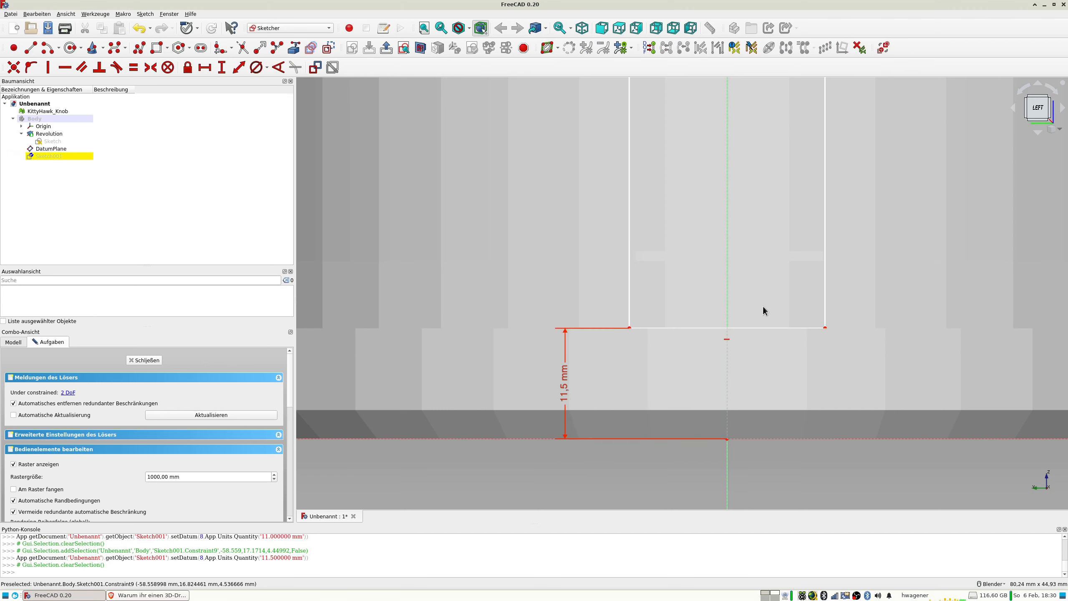
Constrain the length of the rectangle's lower edge to 20 mm and close the sketch.
scroll(696, 311, down, 5)
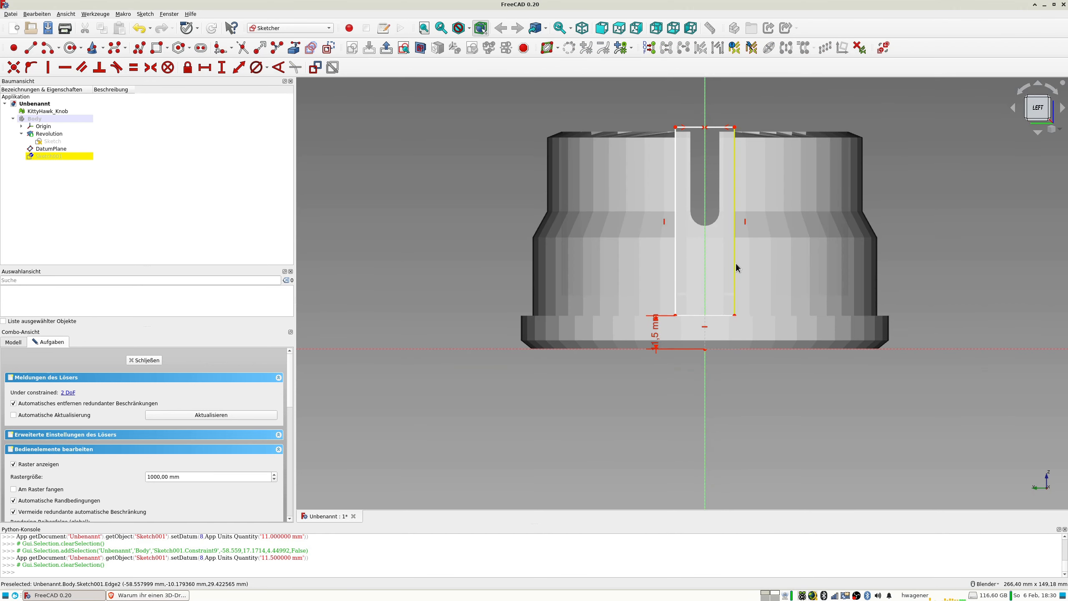
click(696, 318)
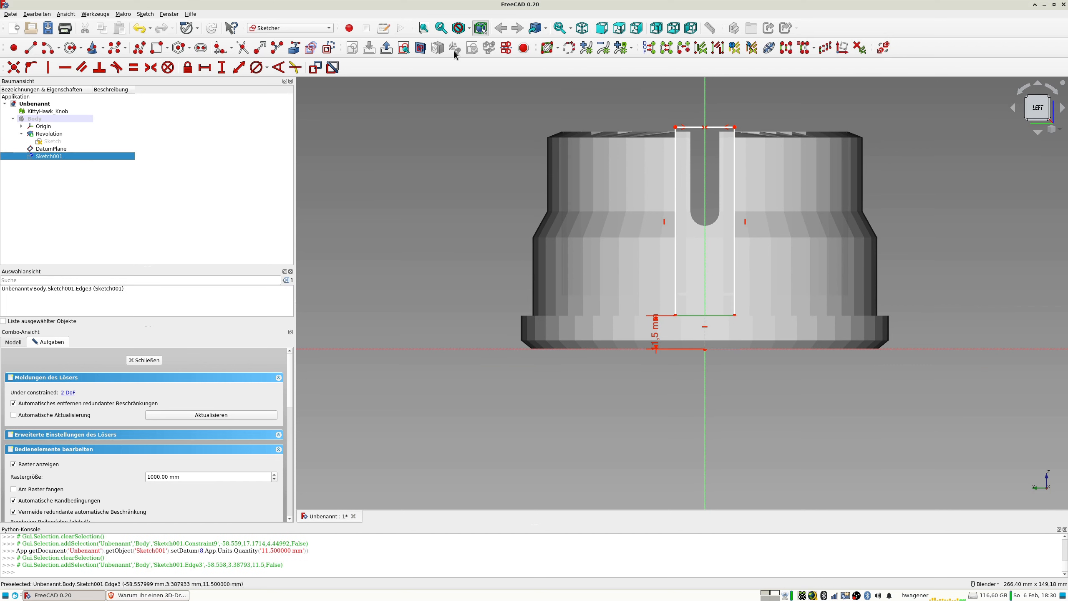
click(239, 67)
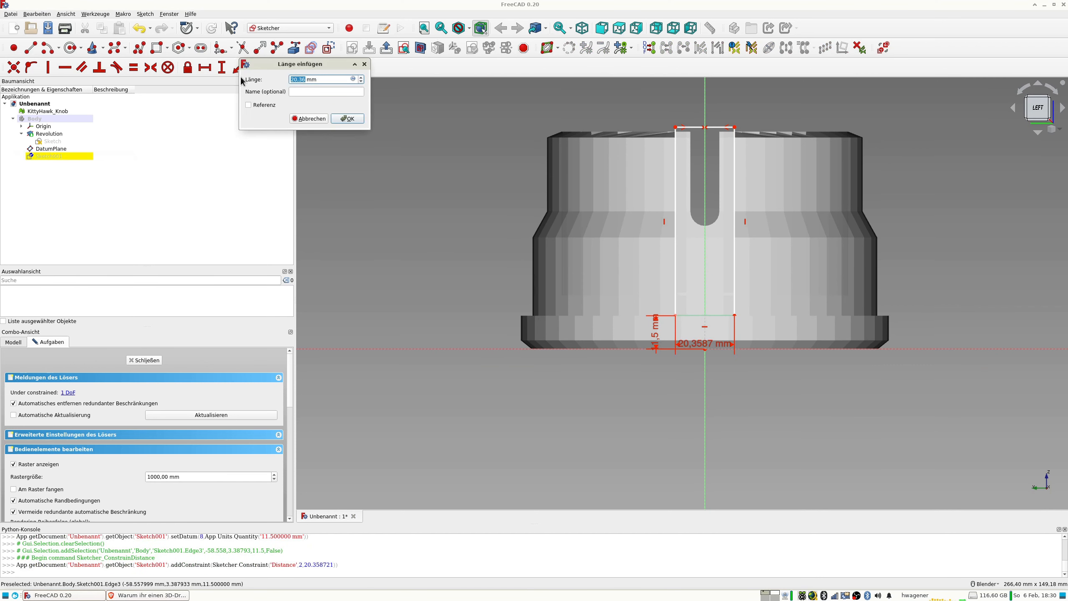
text(20)
key(Return)
middle_drag(764, 171, 696, 323)
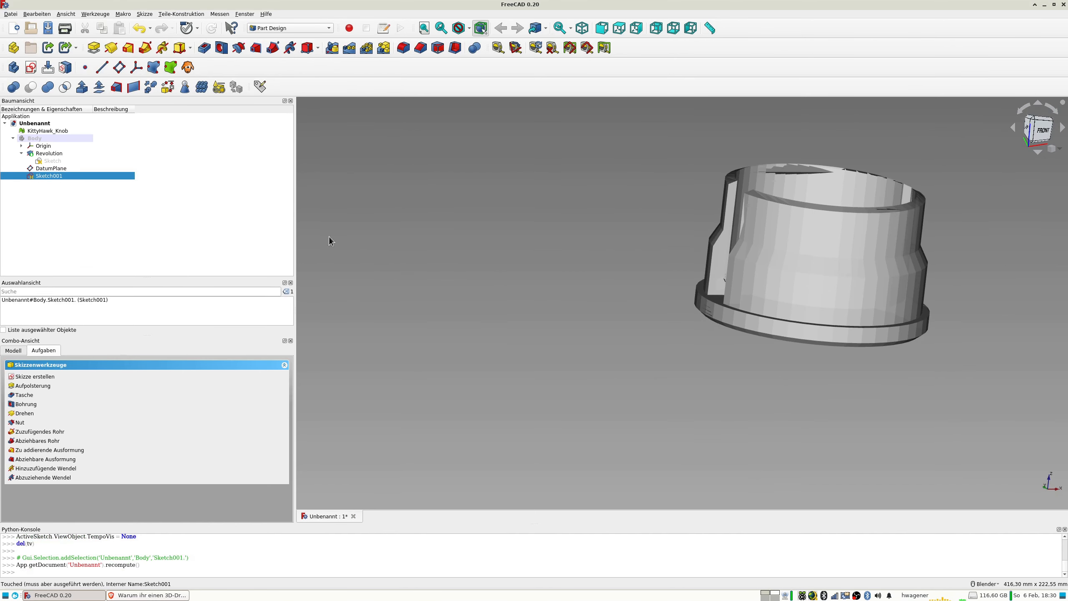
Show the body again and hide its datum plane.
click(47, 140)
key(space)
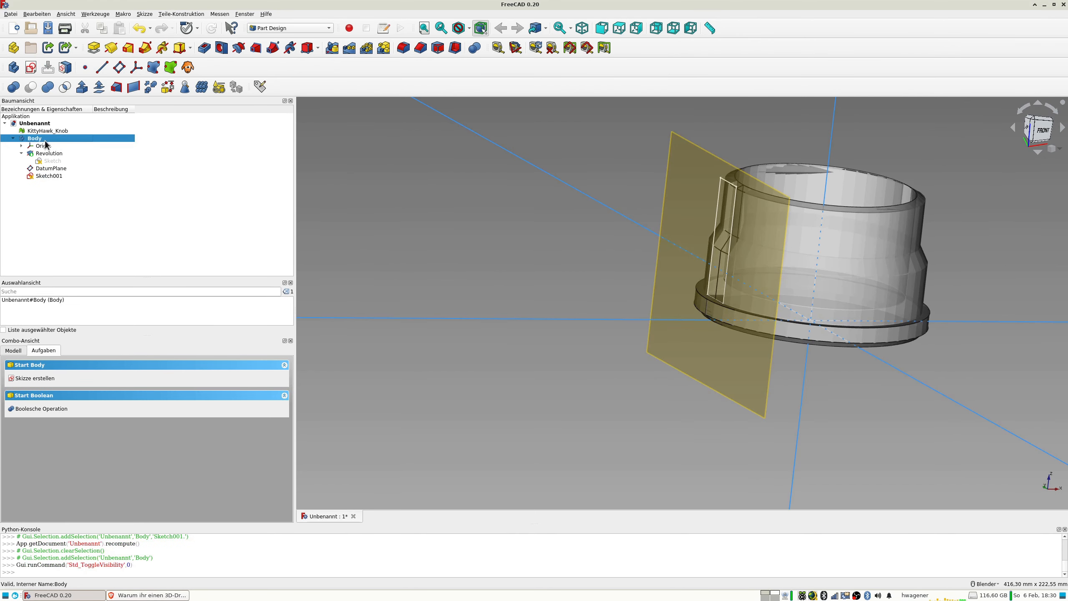
click(68, 169)
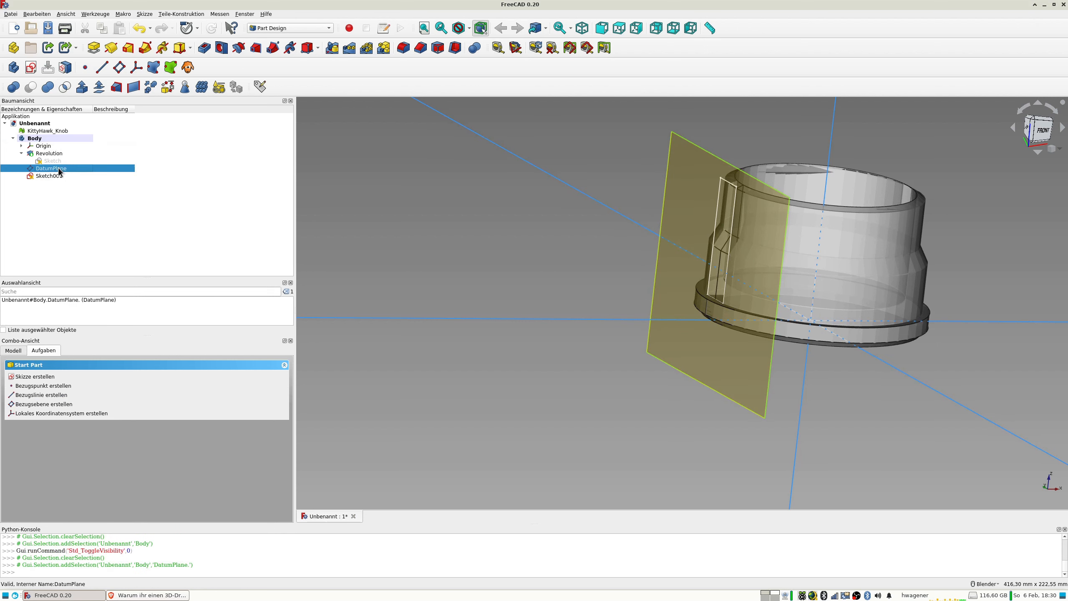
key(space)
Create a pocket from the rectangle sketch and set its length to 10 mm so it cuts through the wall.
click(47, 177)
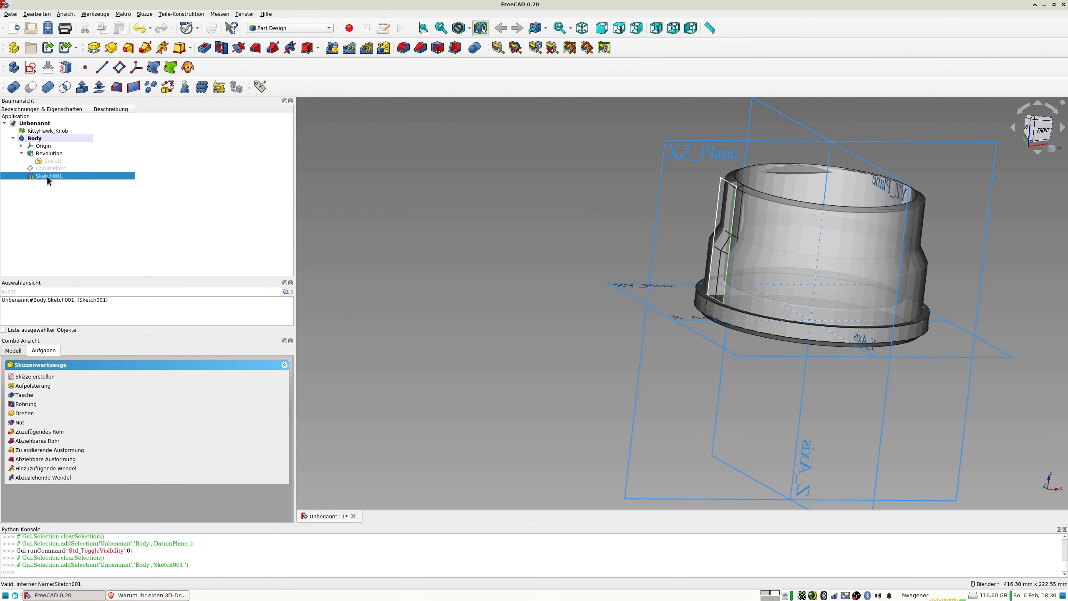
click(204, 47)
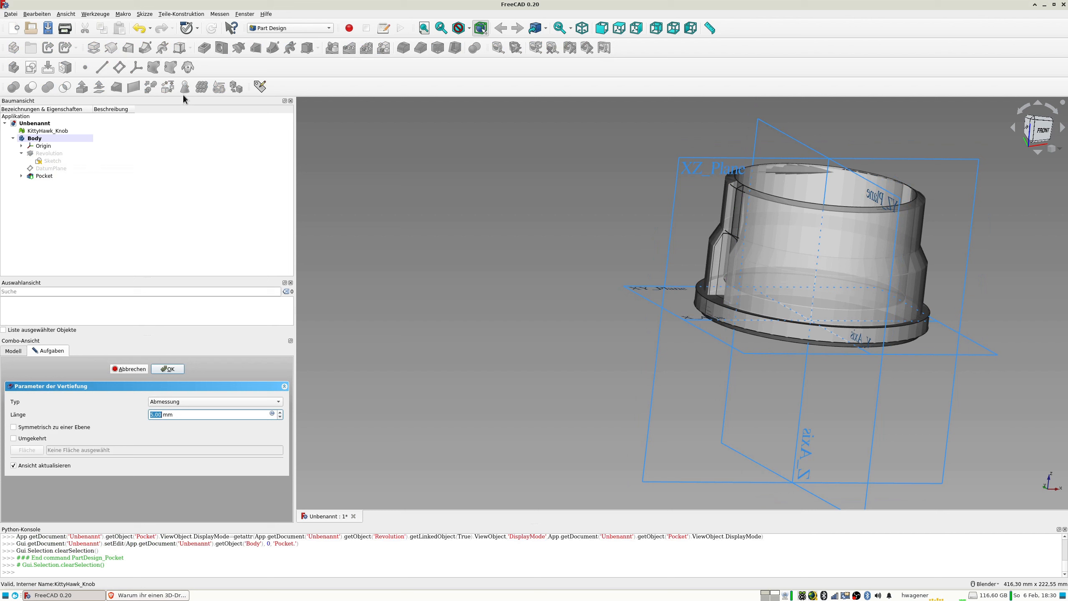
middle_drag(694, 221, 697, 285)
scroll(713, 265, up, 8)
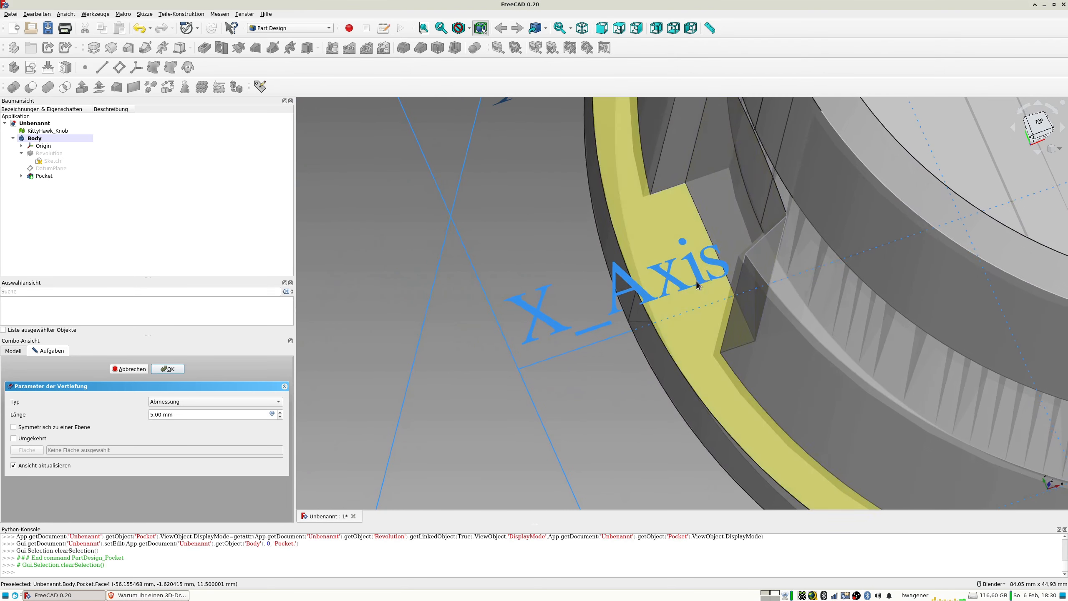
click(280, 412)
click(280, 413)
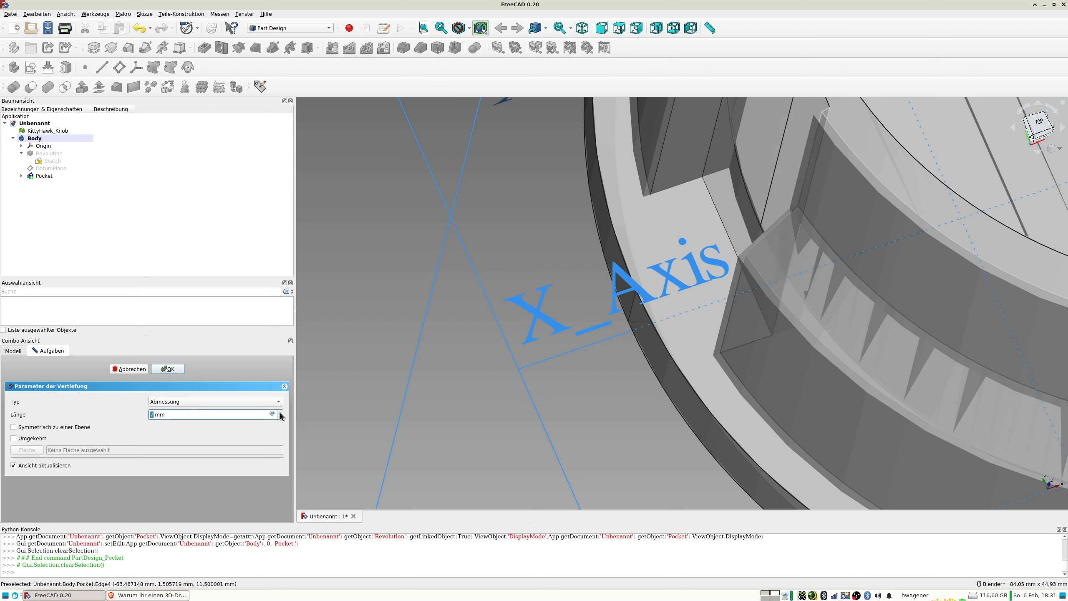
click(280, 413)
click(280, 413)
click(279, 413)
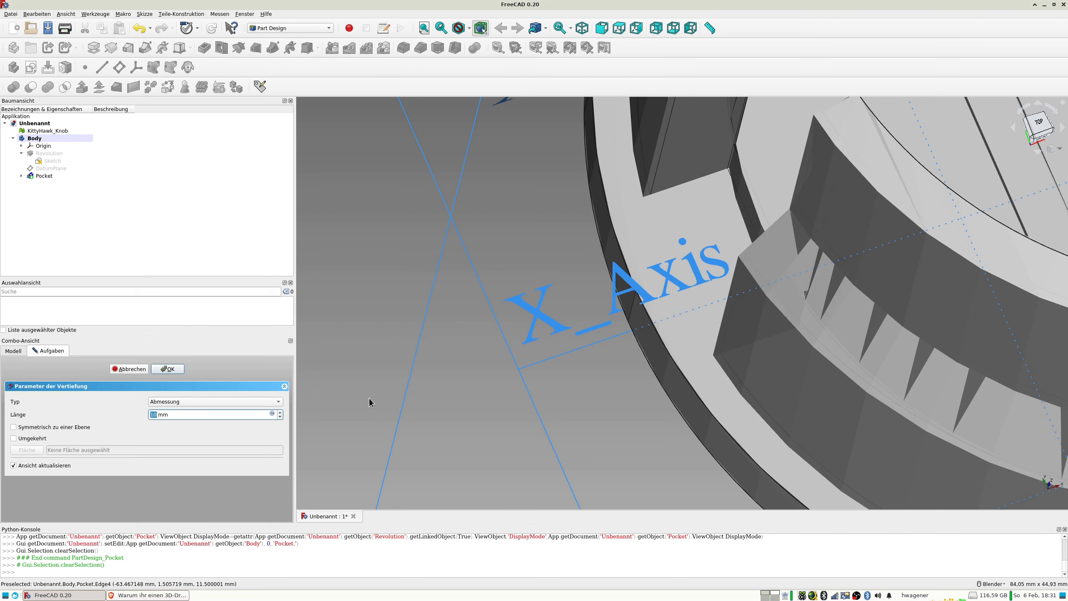
Hide the KittyHawk_Knob mesh to inspect the cut in the body, and accept the pocket.
scroll(647, 259, down, 6)
middle_drag(646, 259, 717, 224)
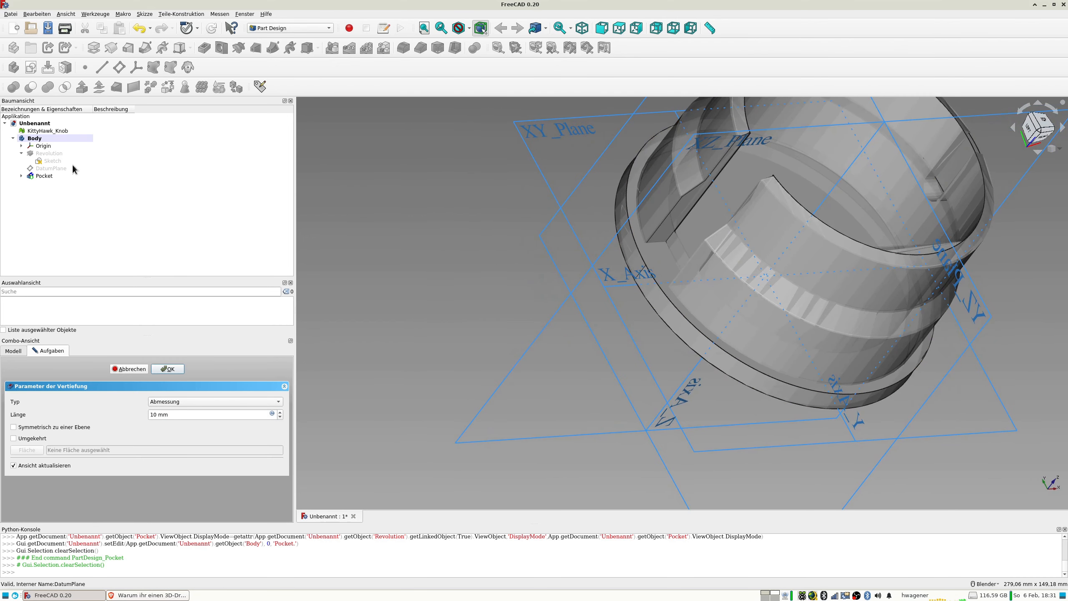
click(42, 133)
key(space)
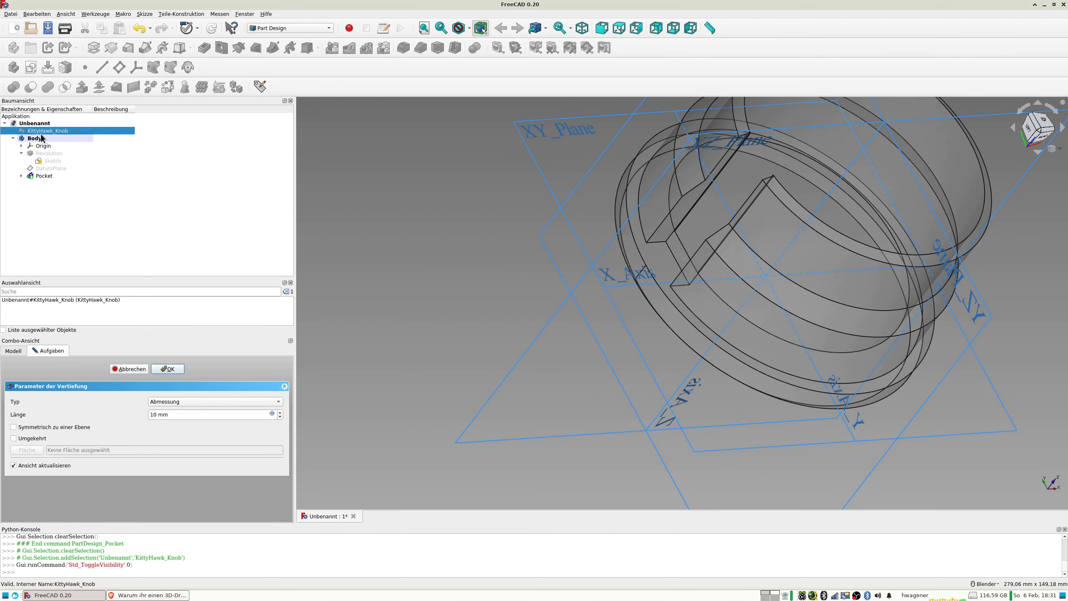
middle_drag(650, 220, 618, 218)
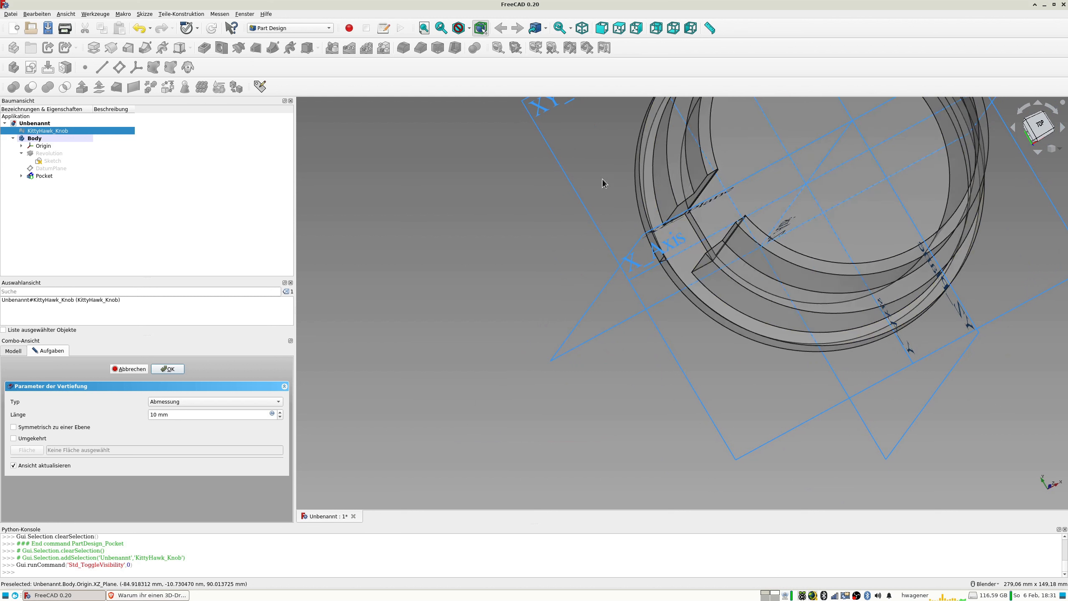
click(167, 369)
Show the KittyHawk_Knob mesh again and compare its remaining features with the pocketed body from several angles.
scroll(554, 291, down, 4)
middle_drag(554, 290, 529, 206)
key(space)
middle_drag(429, 265, 512, 273)
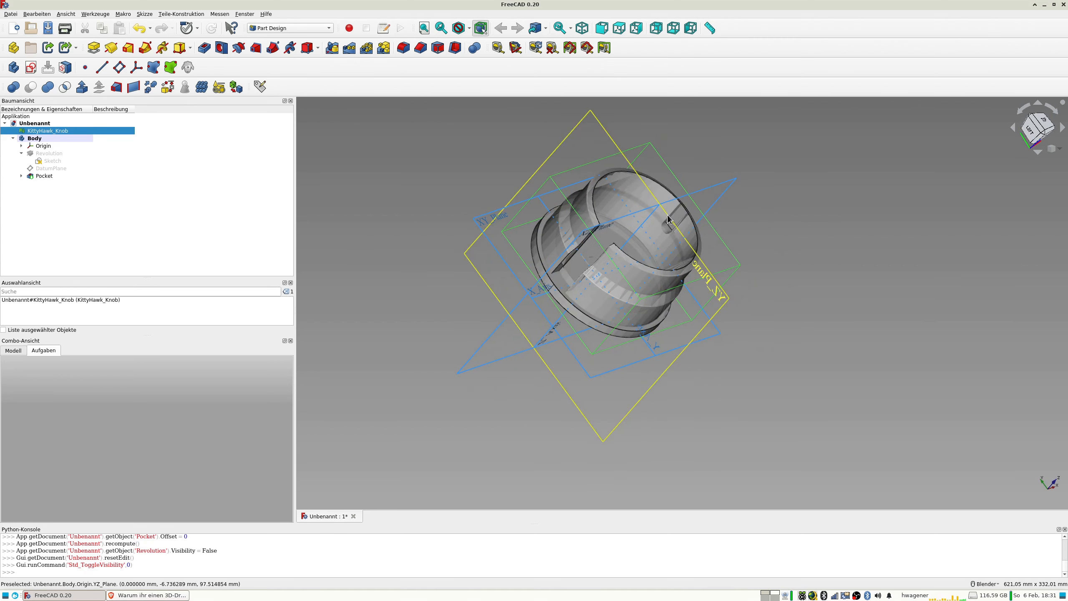
middle_drag(708, 238, 615, 238)
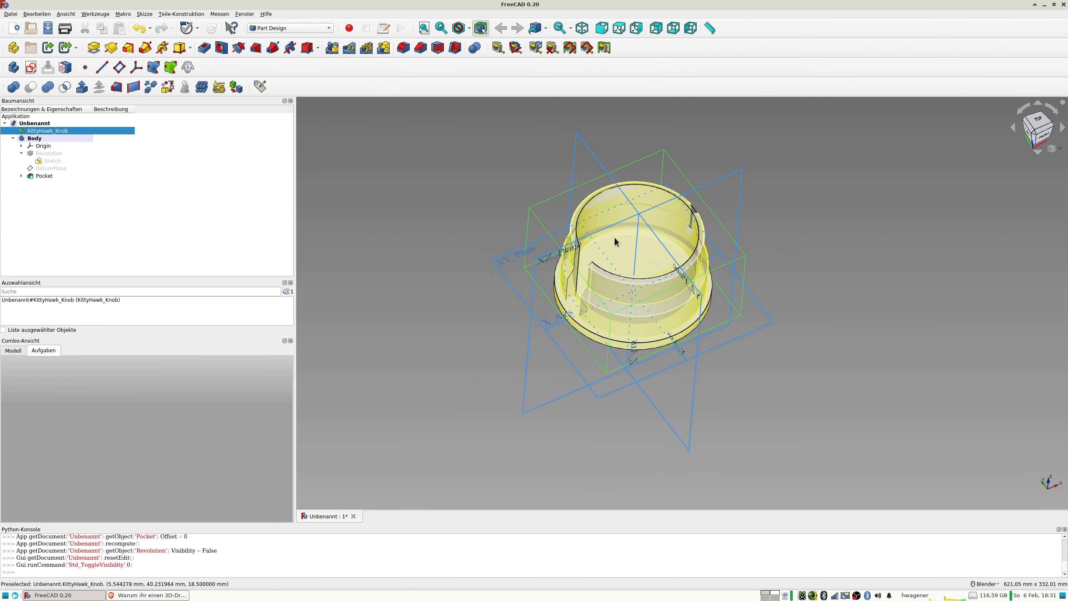
middle_drag(695, 492, 269, 269)
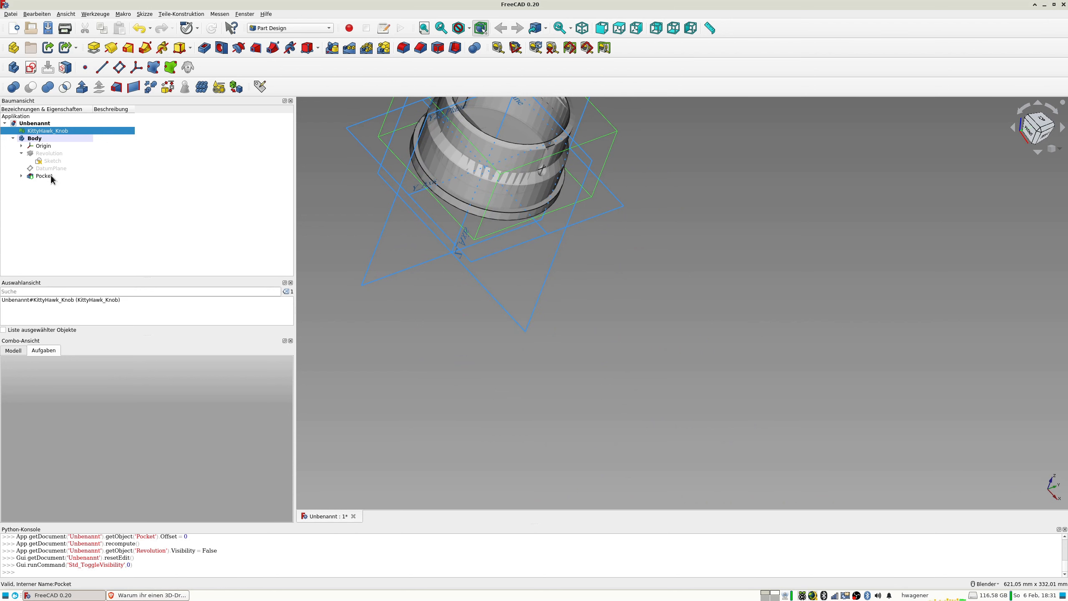
scroll(424, 171, down, 2)
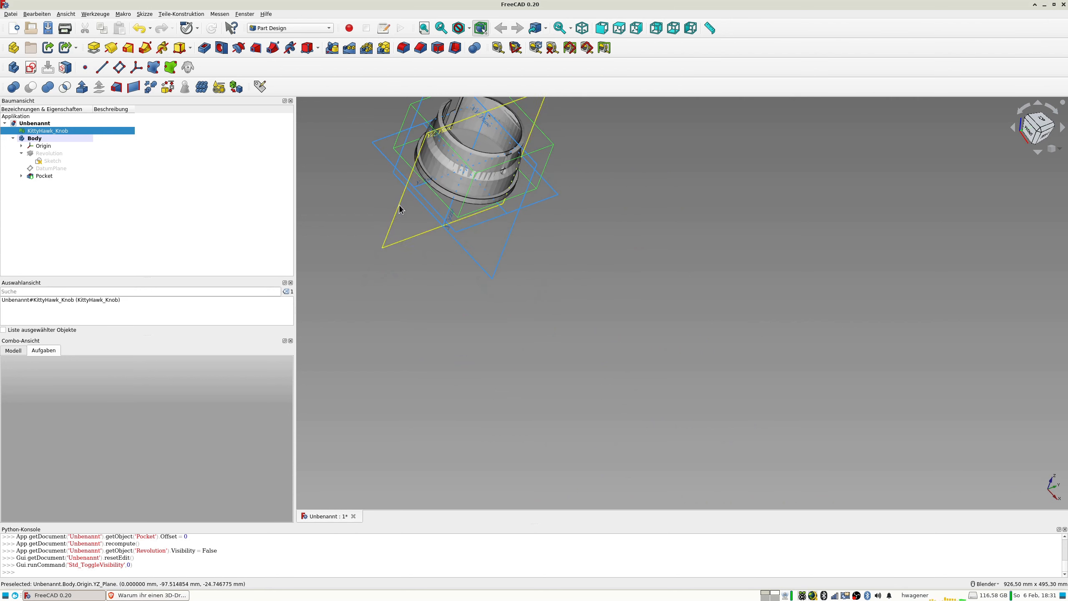
Create a datum plane on the body's YZ plane with a 59 mm attachment offset in the z-direction.
click(400, 209)
click(118, 70)
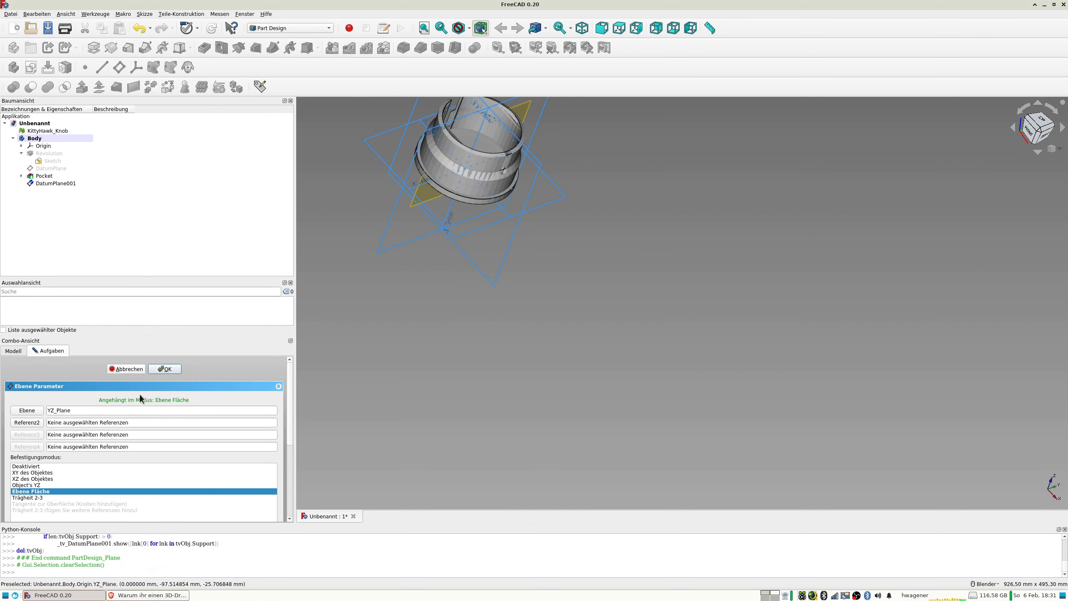
drag(292, 427, 296, 516)
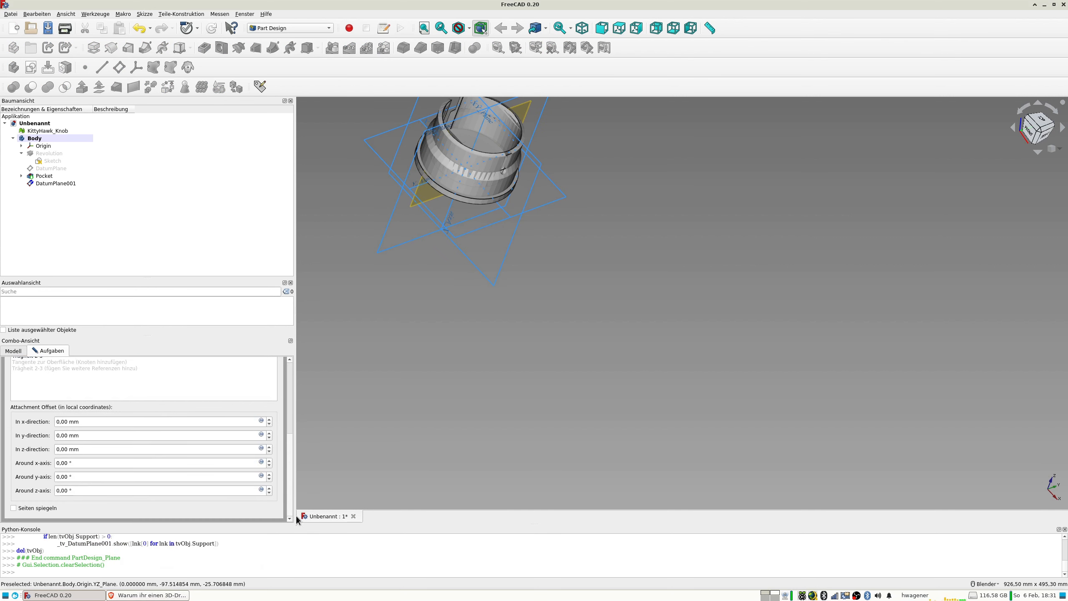
click(268, 447)
click(268, 447)
click(269, 447)
click(268, 447)
click(269, 447)
click(268, 447)
click(268, 447)
middle_drag(504, 372, 578, 430)
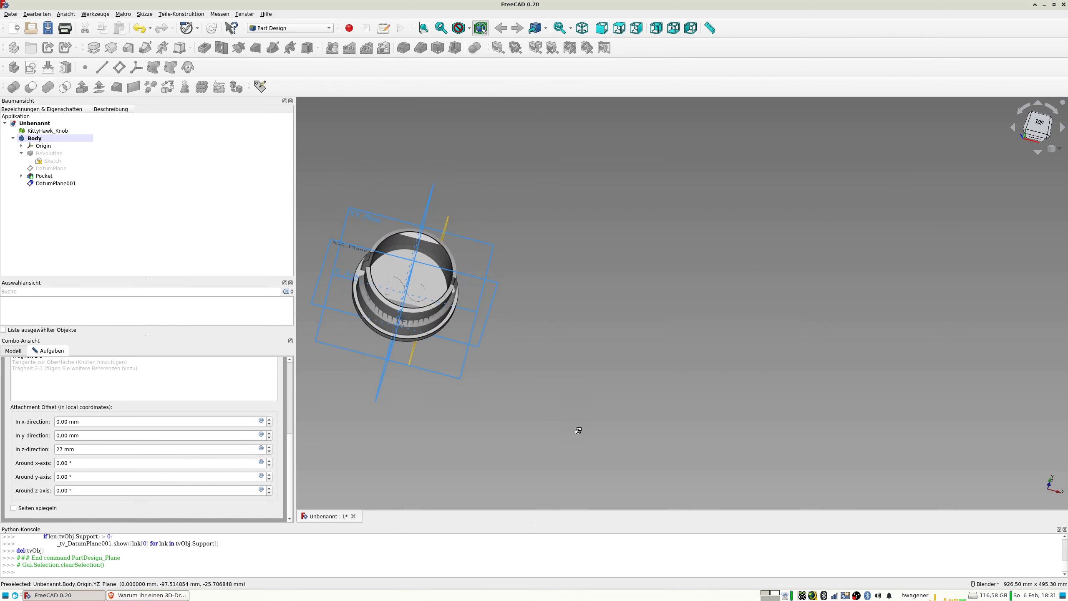
click(269, 448)
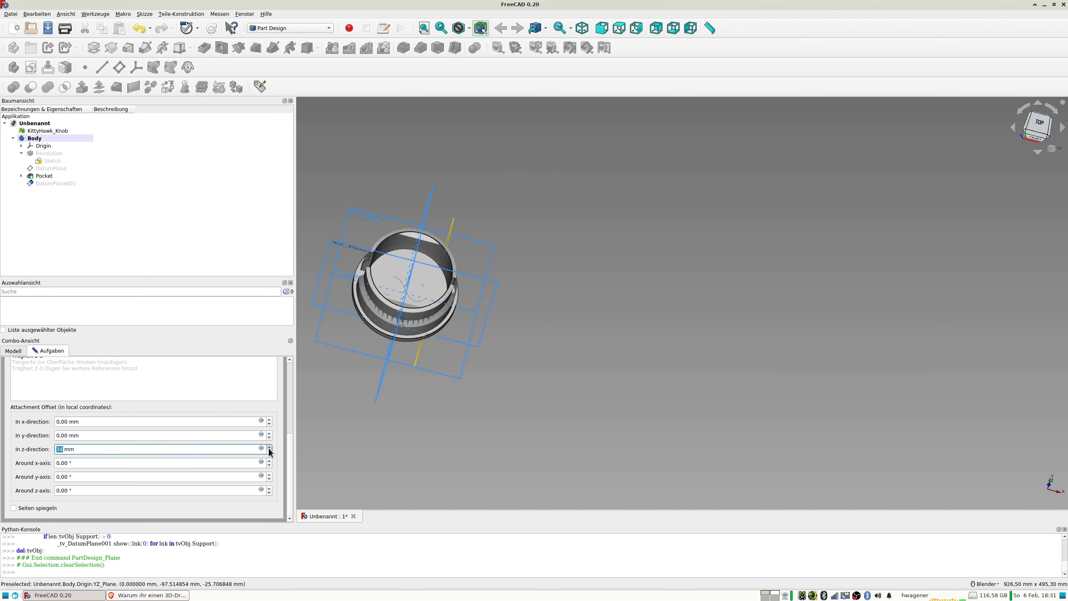
drag(269, 452, 270, 451)
middle_drag(363, 432, 254, 321)
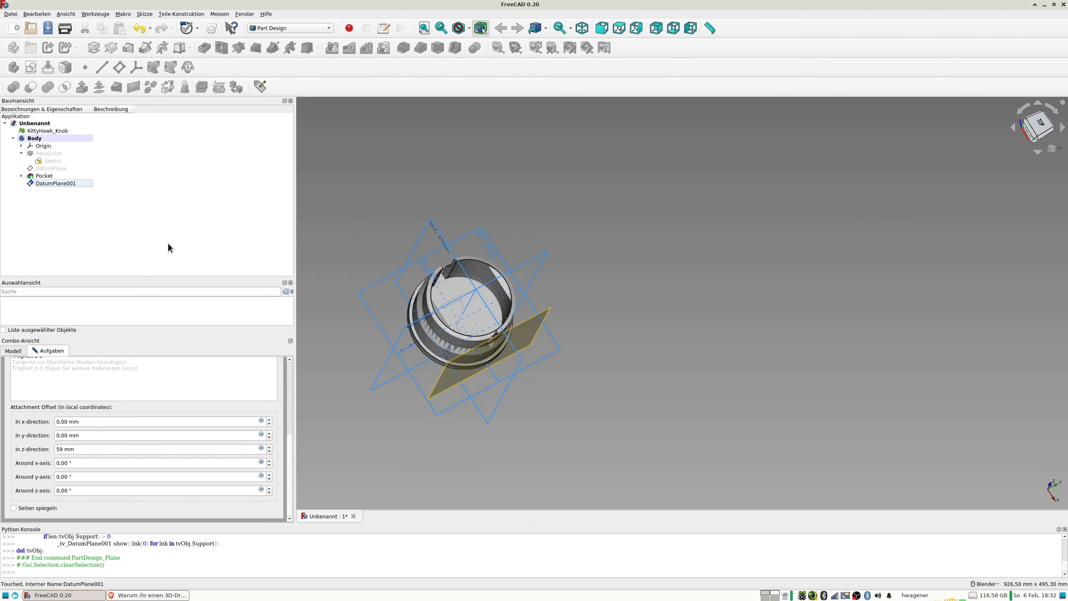
click(290, 367)
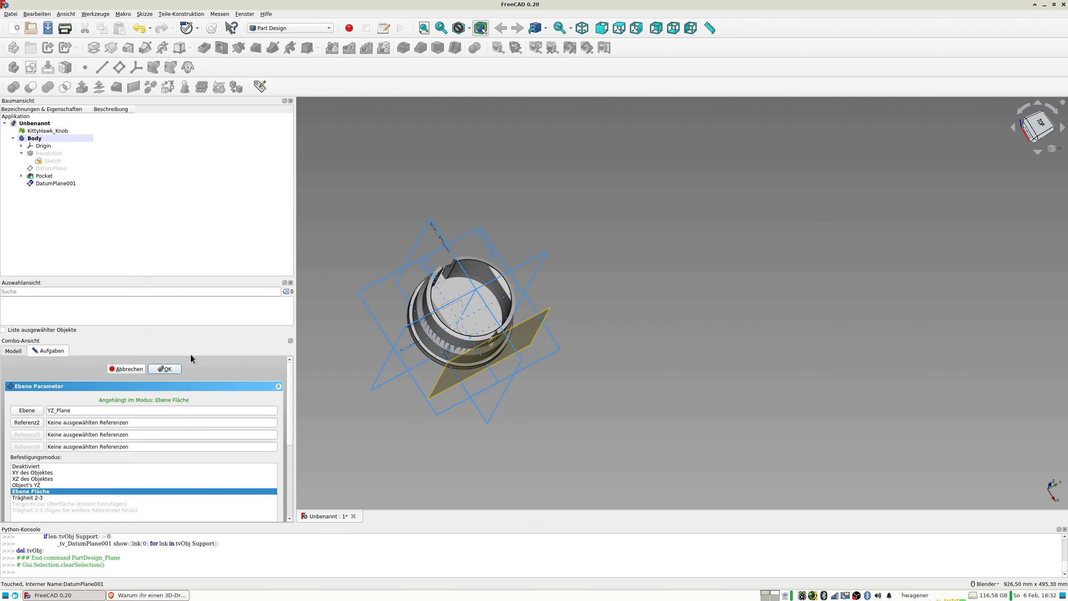
click(172, 370)
Hide the new datum plane and start a sketch on it.
click(60, 185)
key(space)
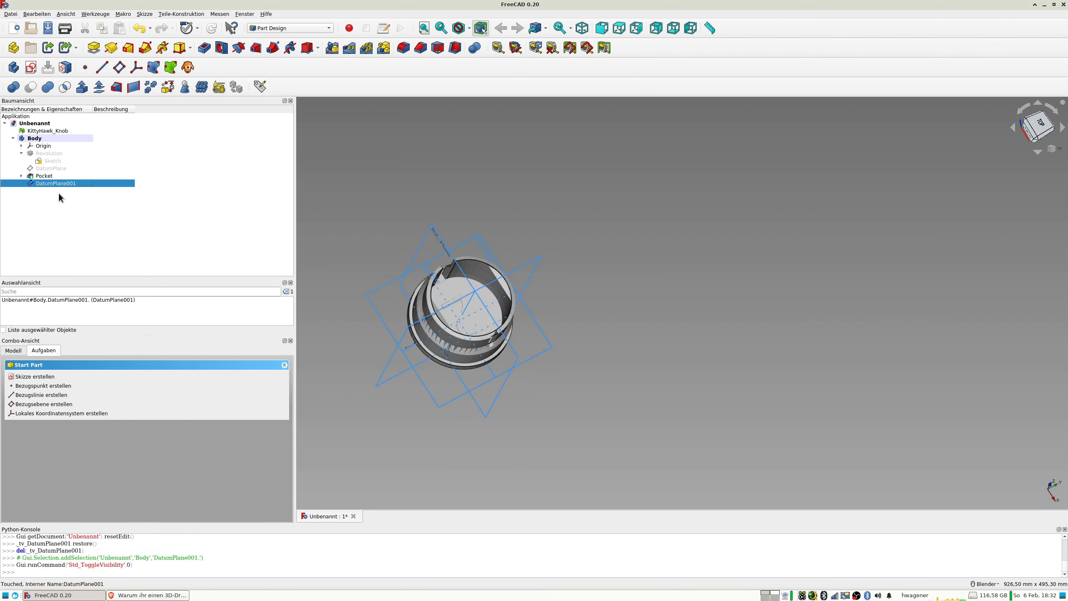
click(31, 67)
scroll(514, 348, up, 5)
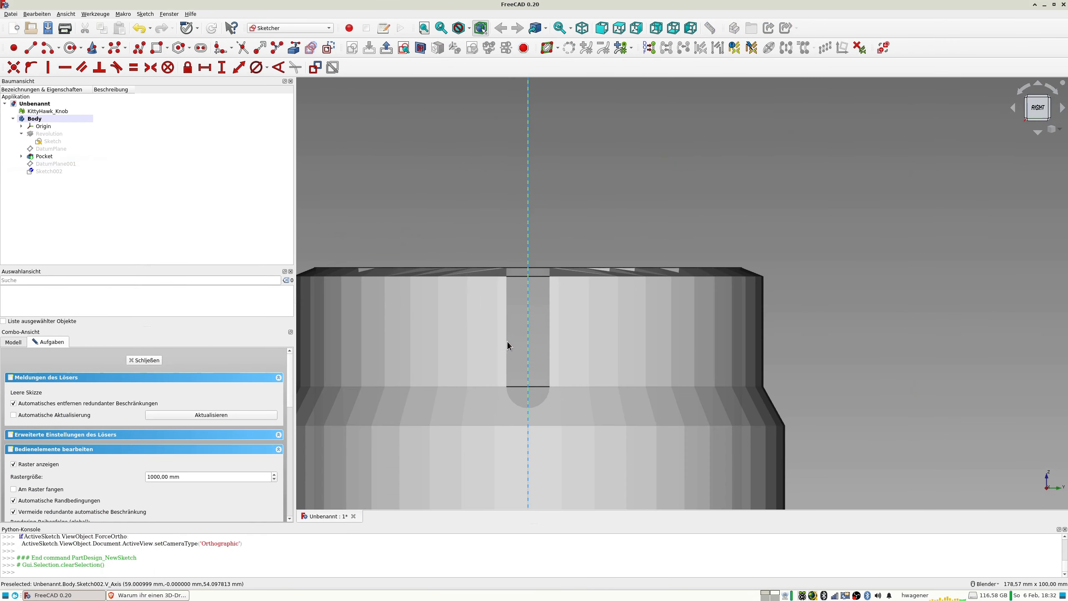
Draw a rectangle about 9.8 x 35.5 mm over the knob's narrow slot and make its upper corners symmetric about the vertical axis.
click(159, 47)
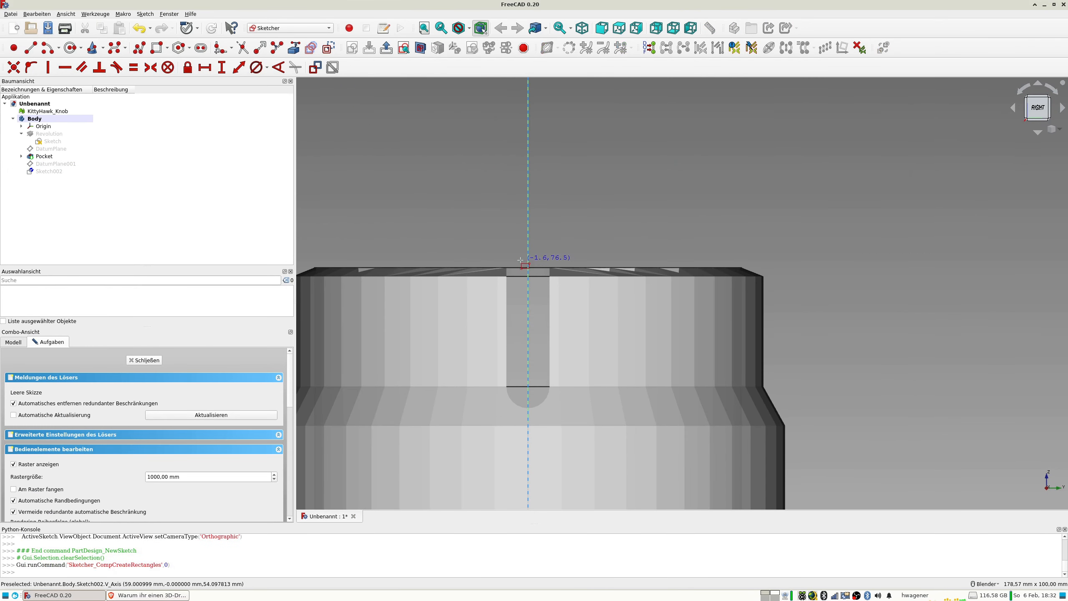
click(506, 254)
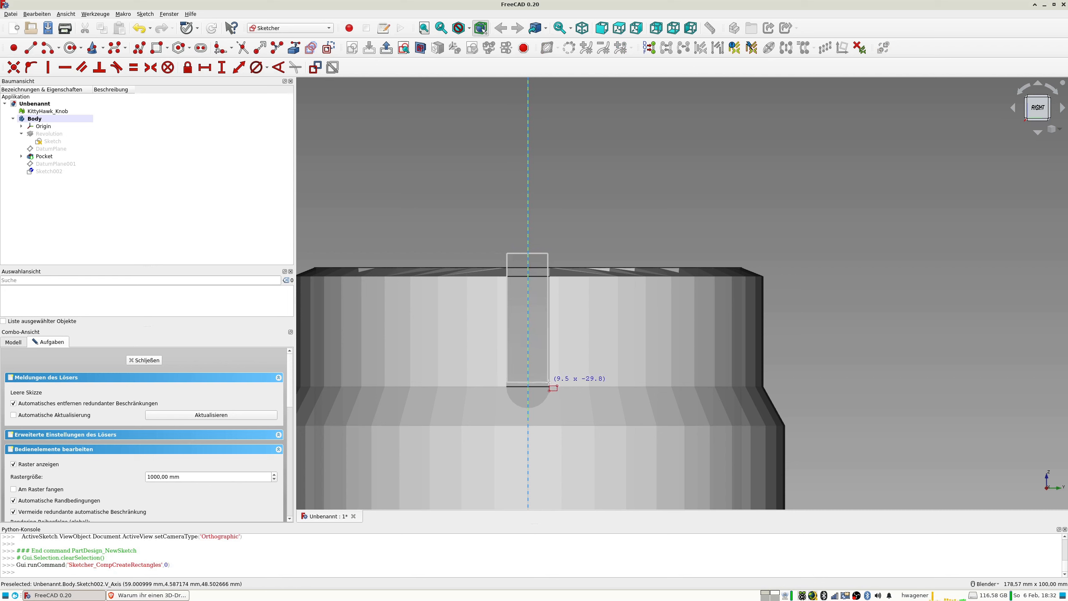
click(550, 408)
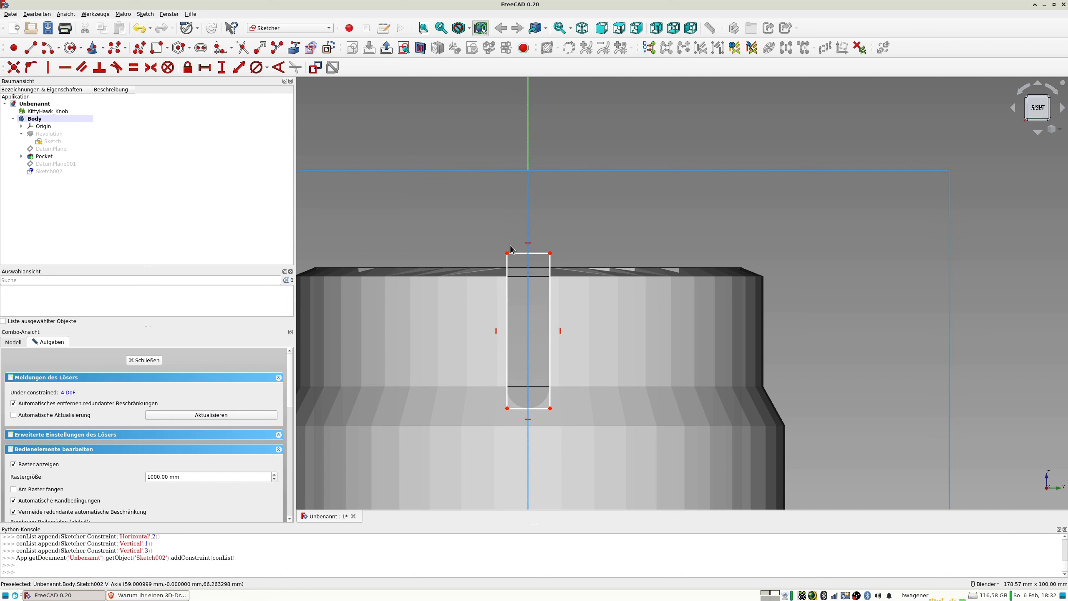
click(507, 253)
click(549, 253)
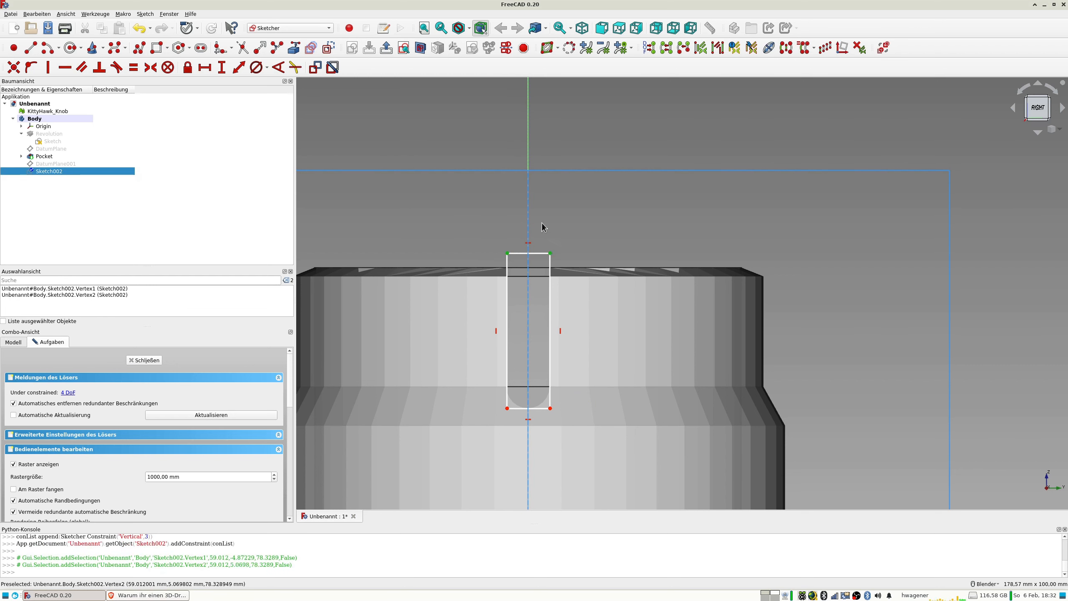
click(528, 155)
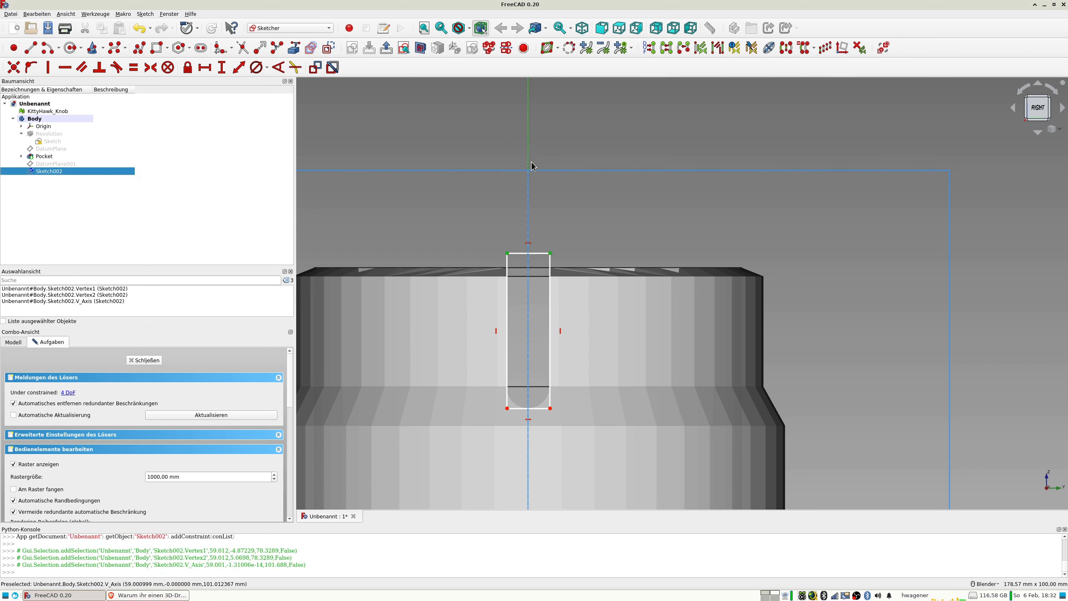
key(s)
Dimension the rectangle's upper edge and set its length to 10 mm.
click(537, 254)
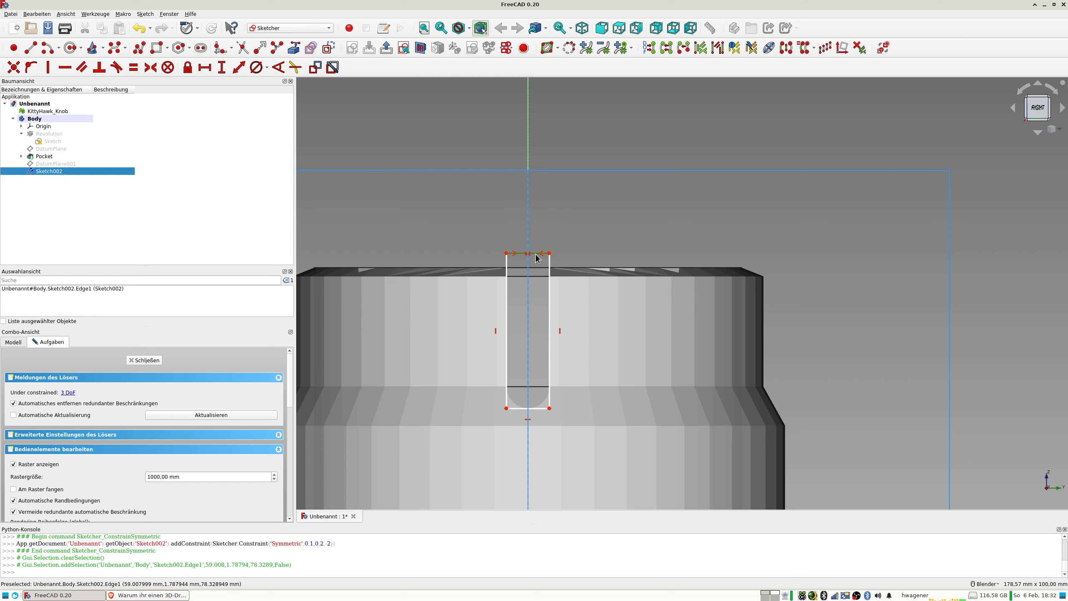
click(238, 67)
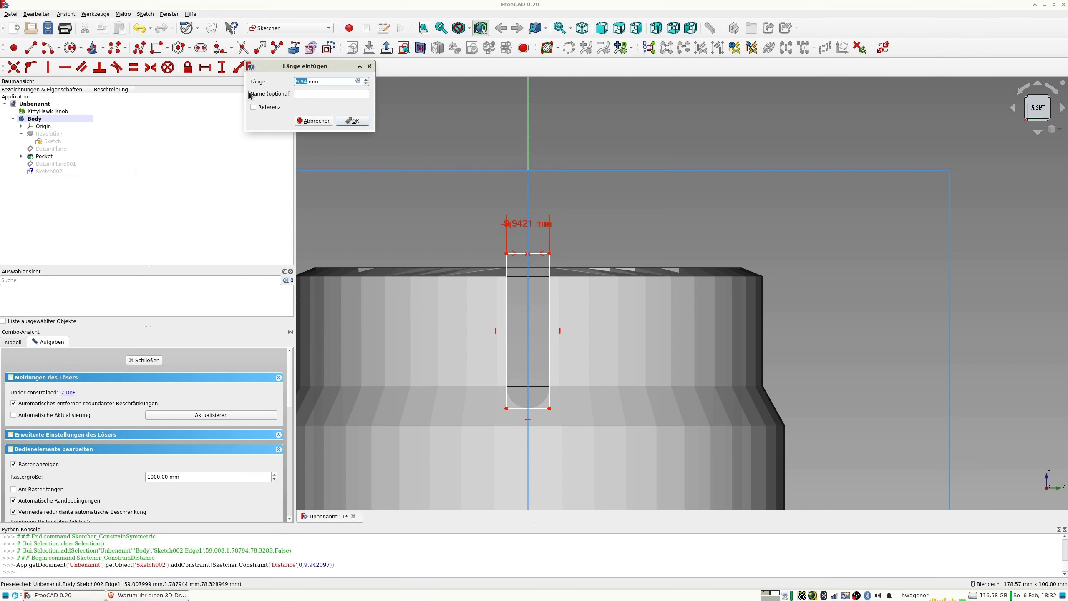
key(Return)
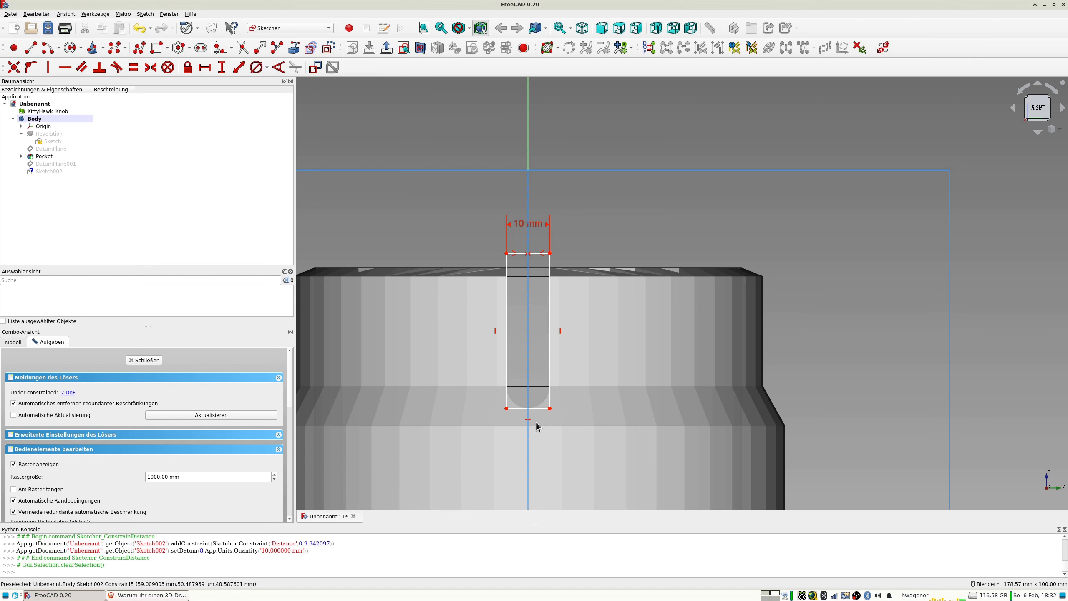
Constrain the rectangle's lower-right corner to 42.5 mm above the horizontal axis.
scroll(536, 422, up, 2)
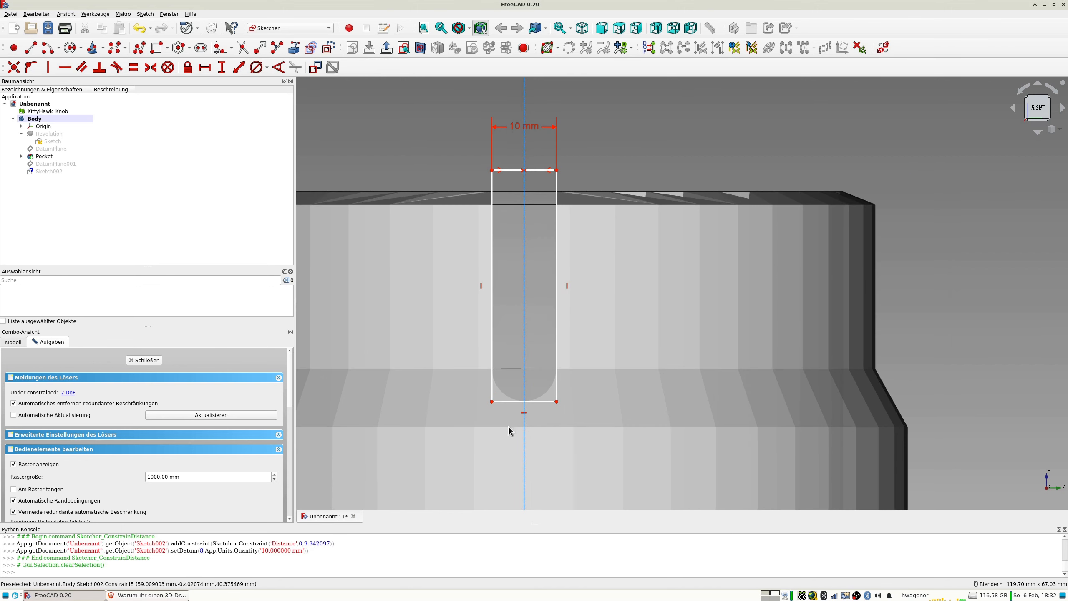
scroll(509, 425, down, 5)
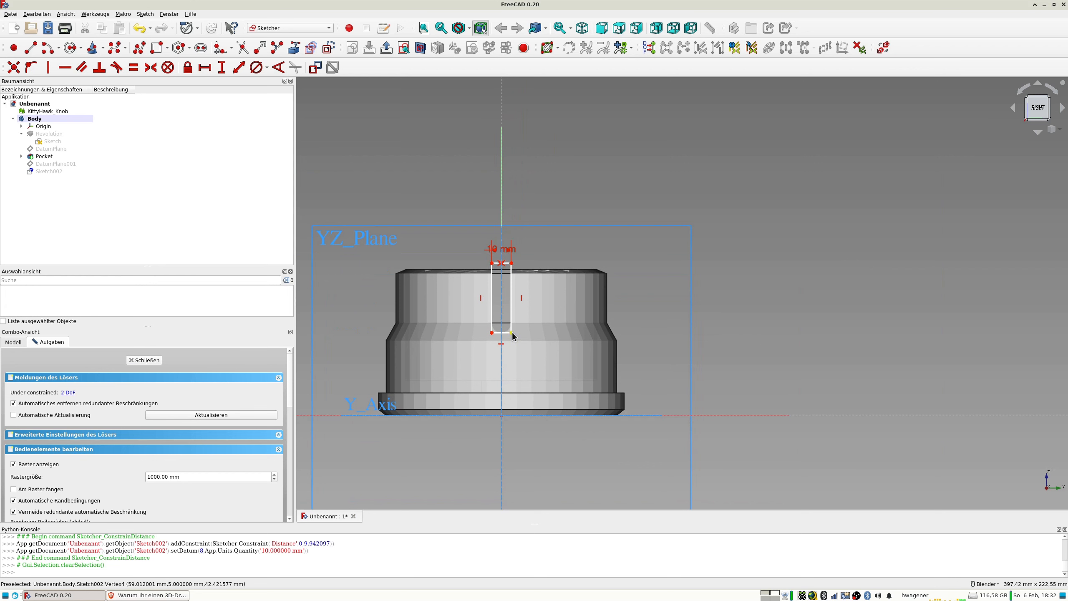
click(512, 334)
click(676, 416)
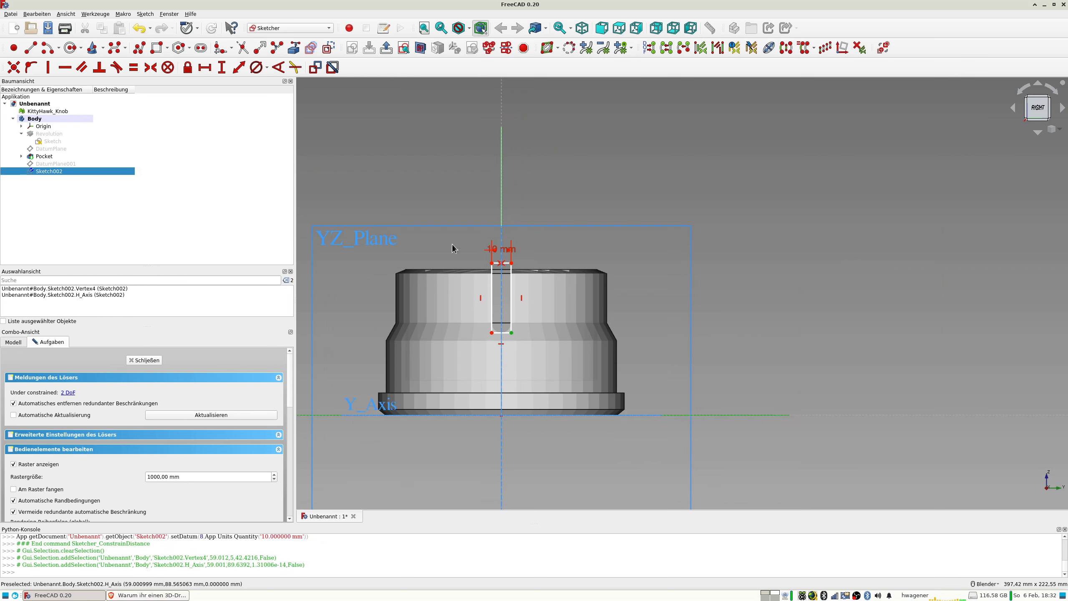
click(239, 70)
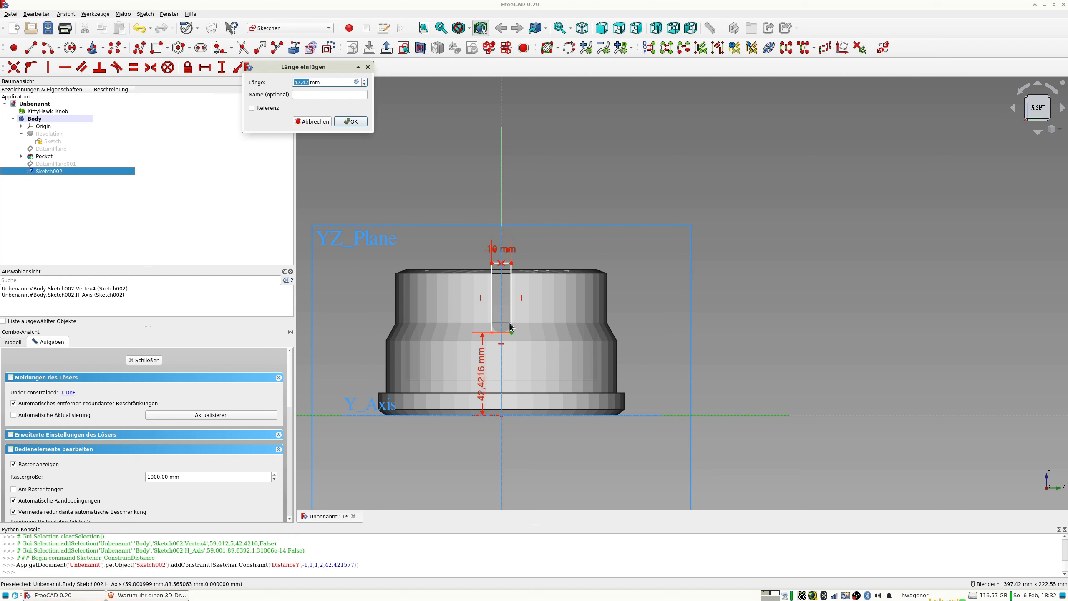
text(42,5)
key(Return)
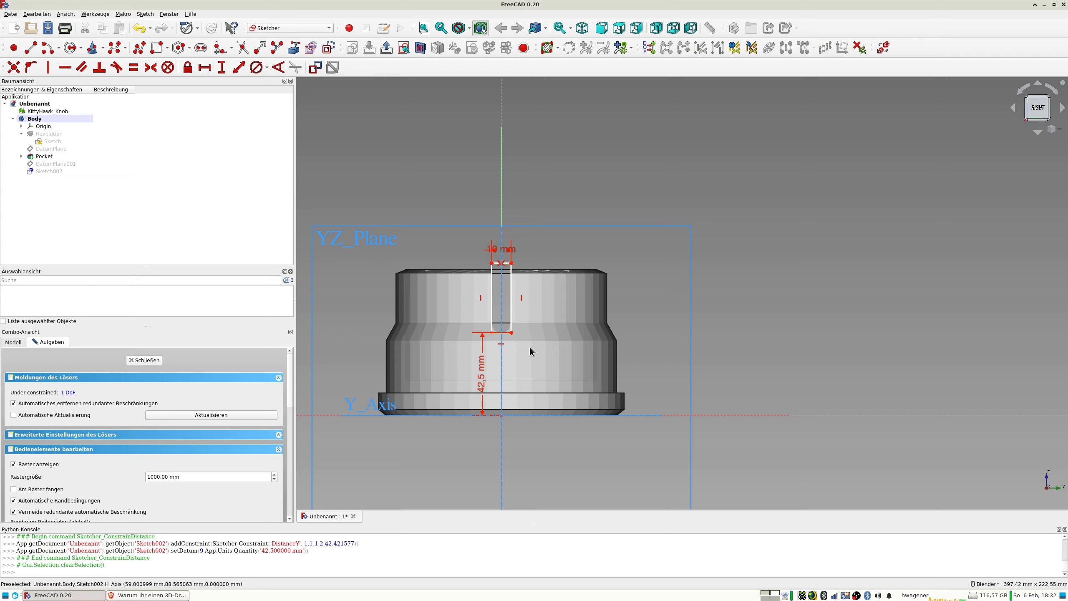
Move the 42.5 mm dimension to the right, clear of the slot profile.
scroll(511, 339, up, 5)
scroll(398, 336, up, 4)
scroll(399, 336, down, 10)
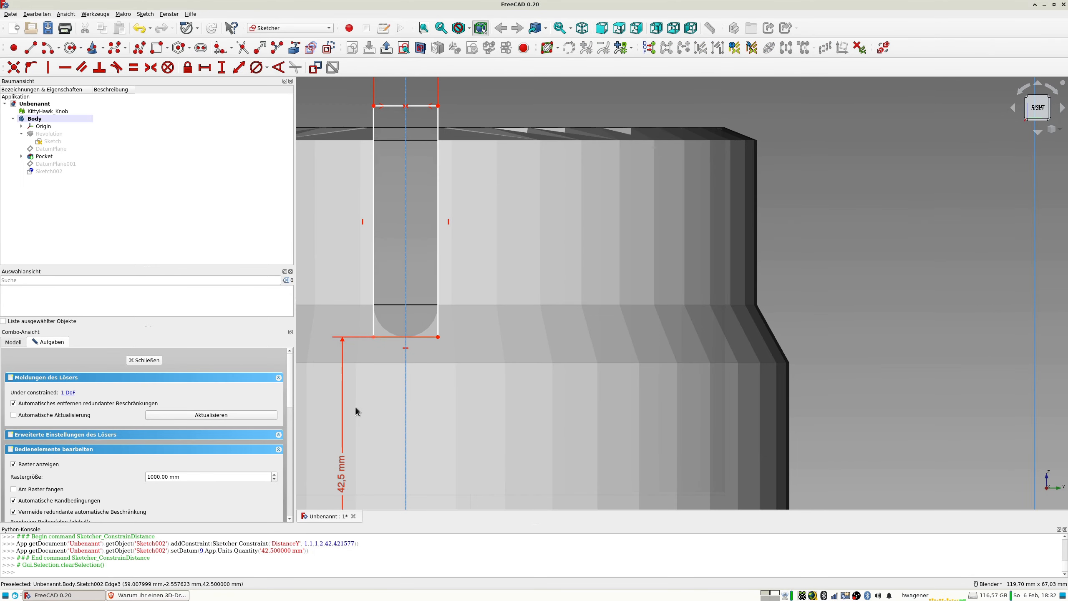
drag(341, 475, 604, 479)
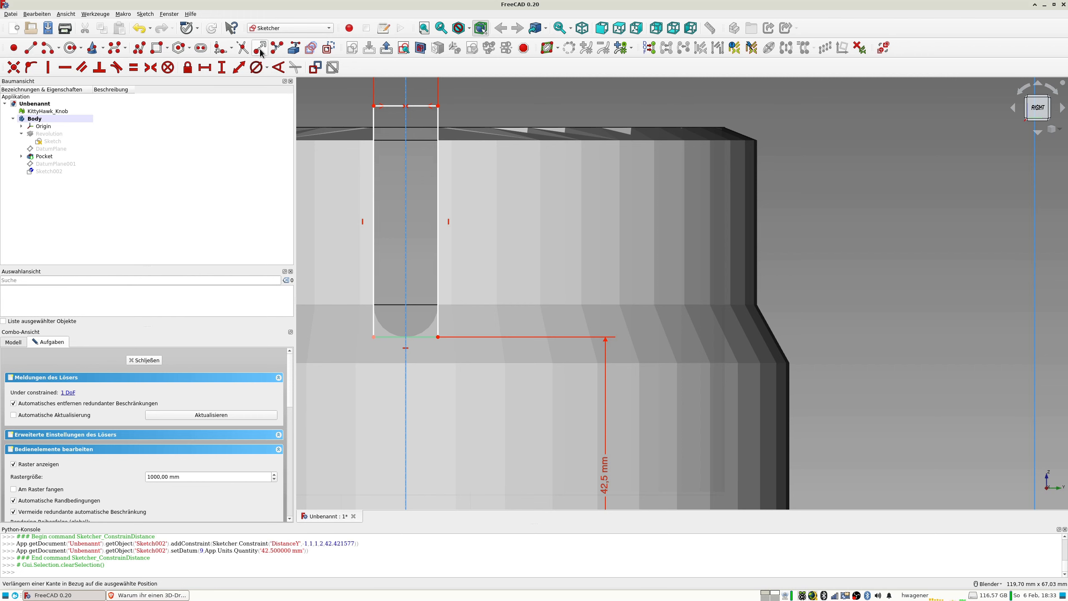
Fillet both lower corners of the rectangle.
click(220, 47)
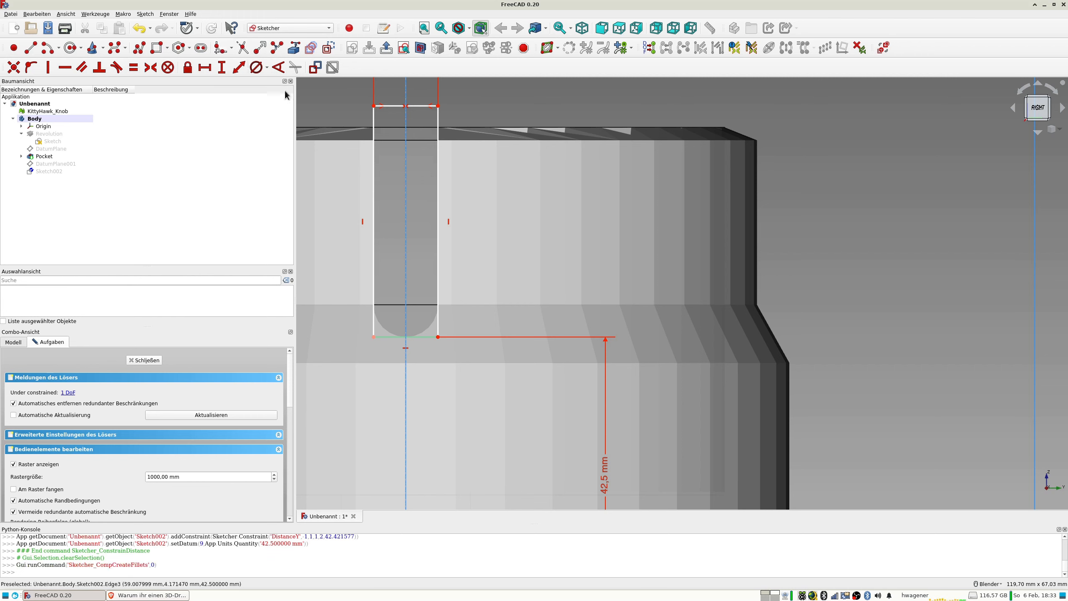
click(374, 338)
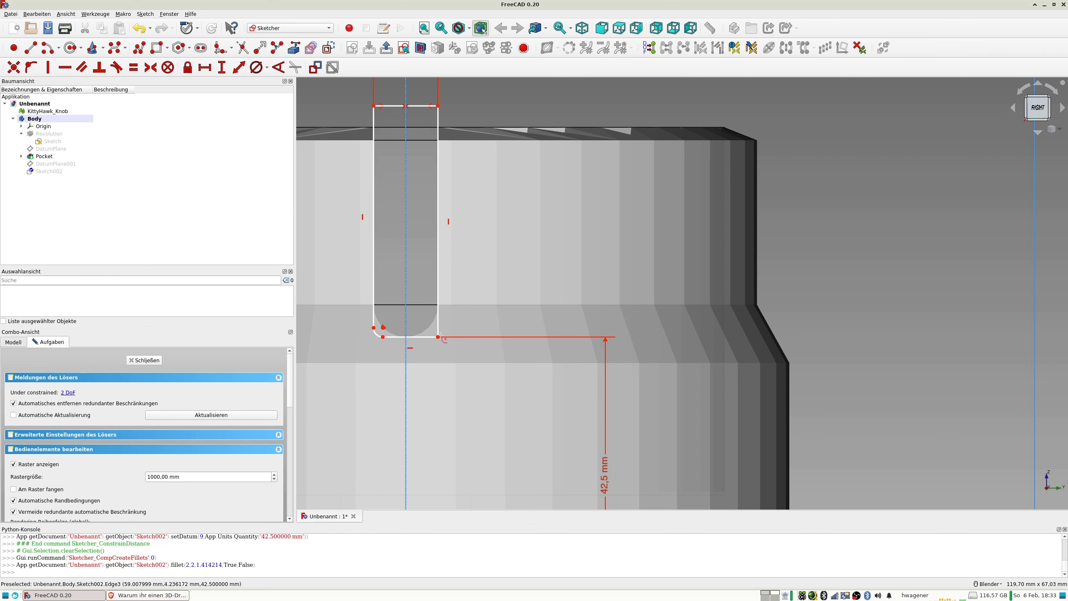
click(438, 337)
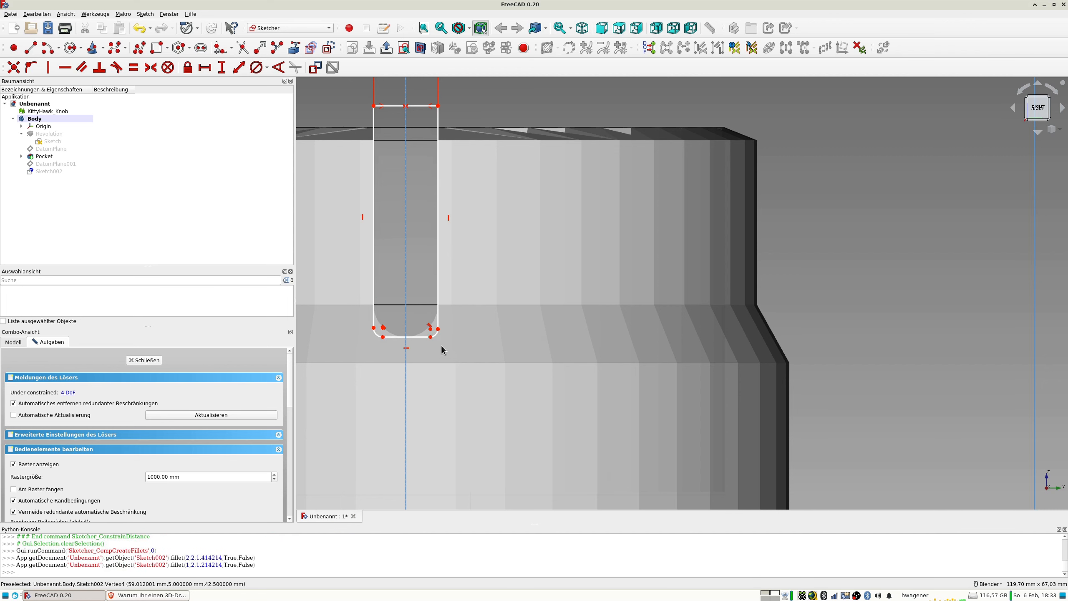
Try to constrain the right fillet's lower endpoint to 45.5 mm above the horizontal axis, and undo the dimension.
click(431, 336)
scroll(533, 375, down, 5)
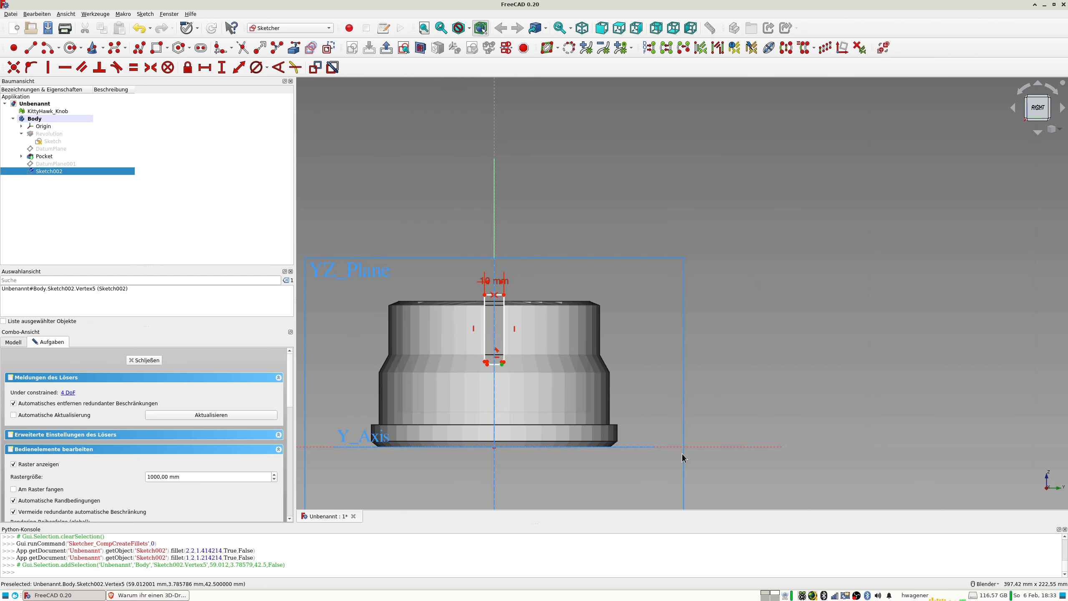
click(700, 447)
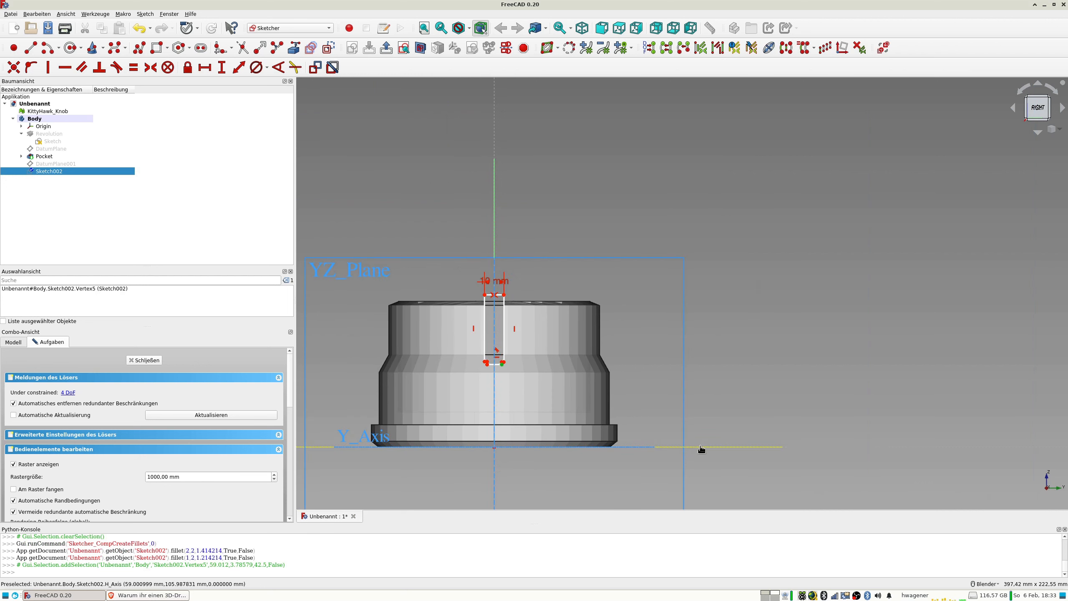
click(238, 68)
text(45,5)
key(Return)
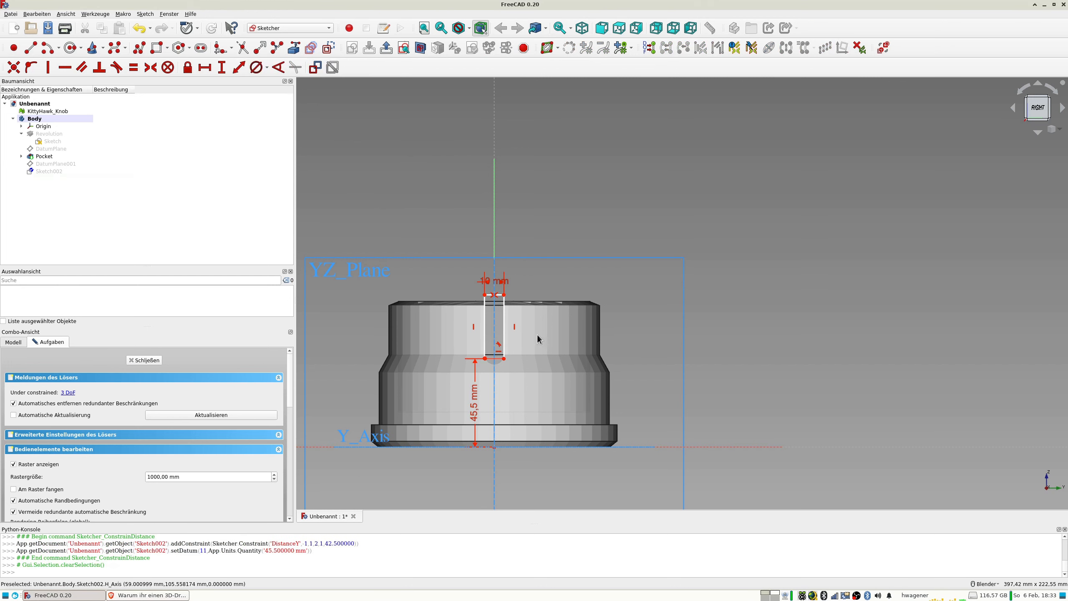
key(ctrl+z)
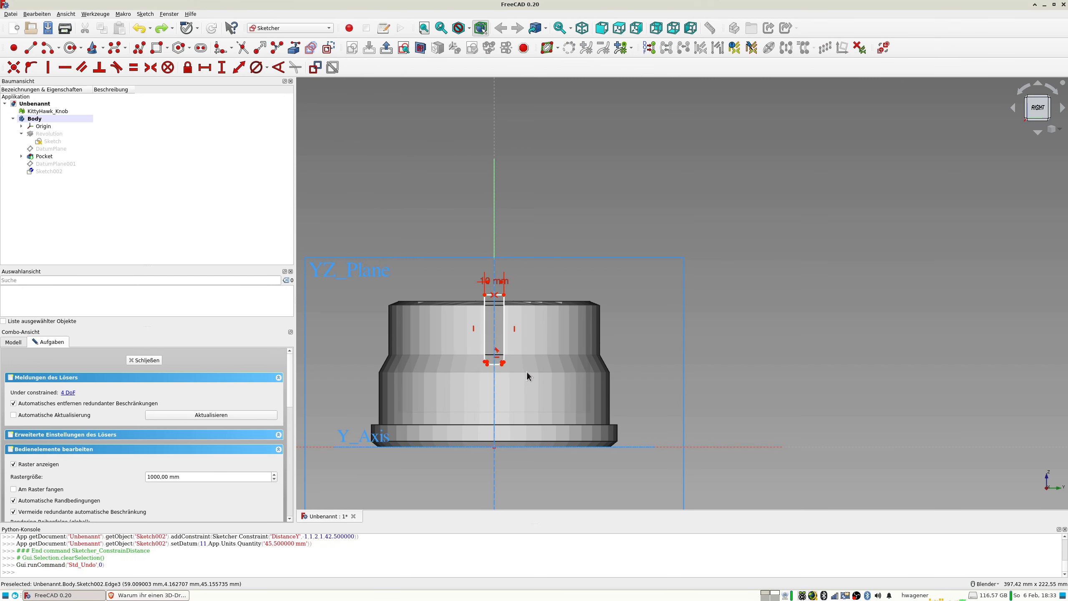
Constrain the two lower fillet arcs to equal radii.
scroll(502, 368, up, 8)
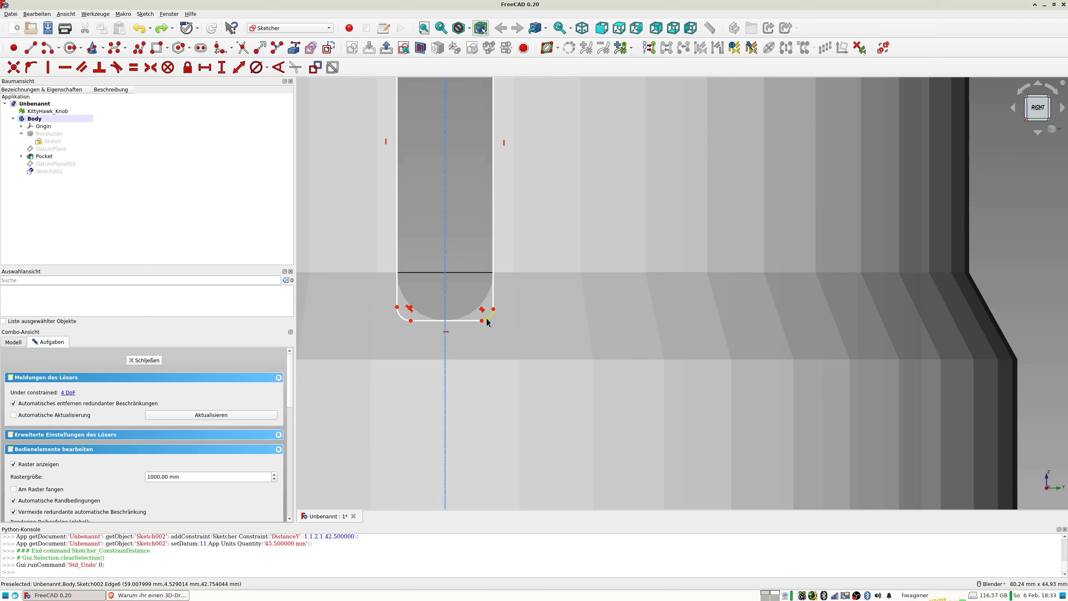
click(492, 316)
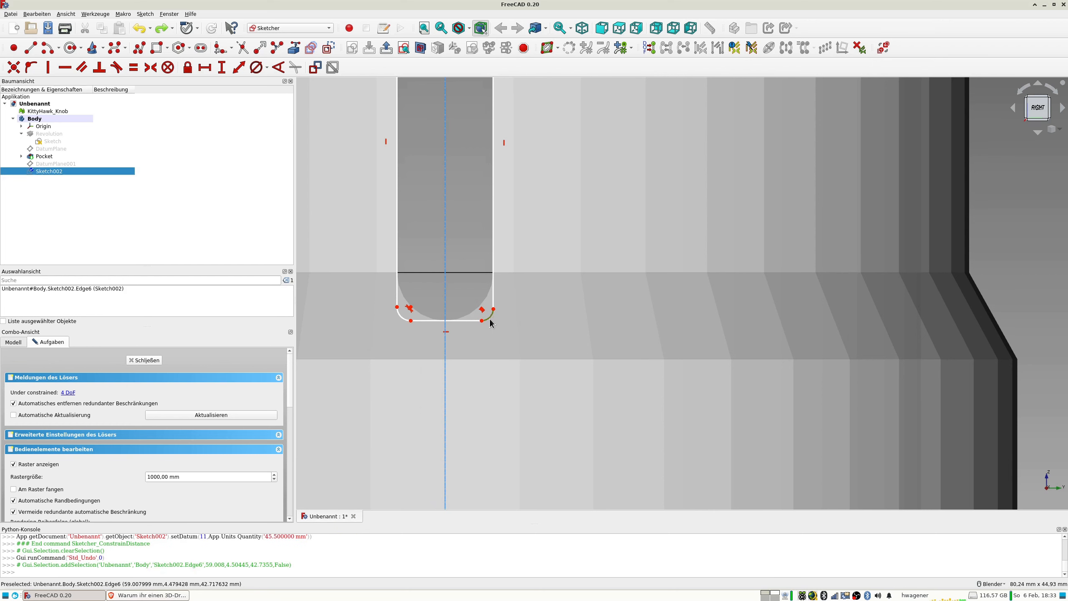
click(401, 318)
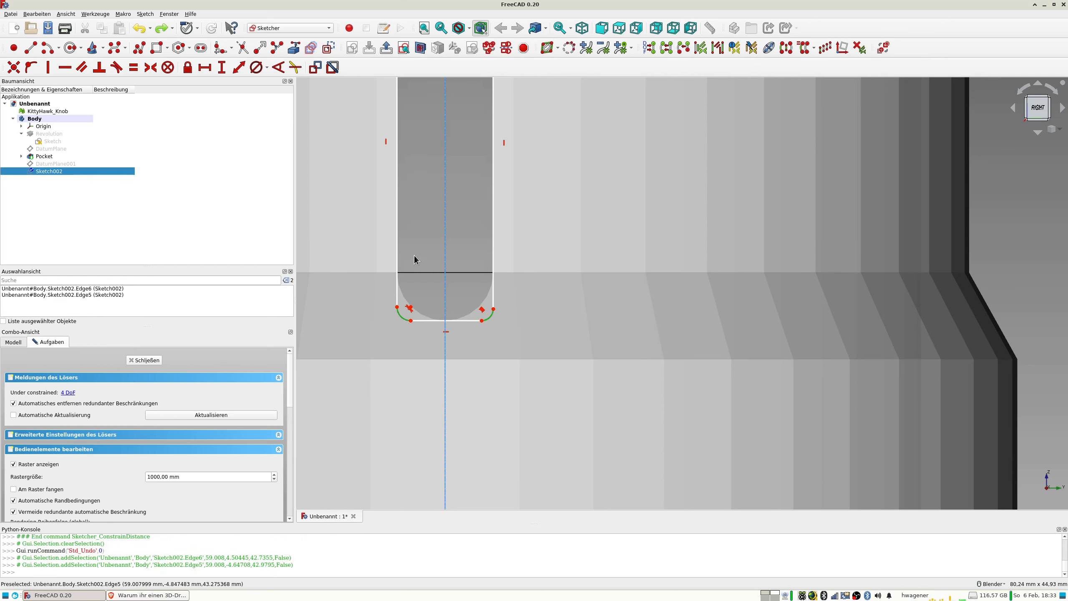
key(e)
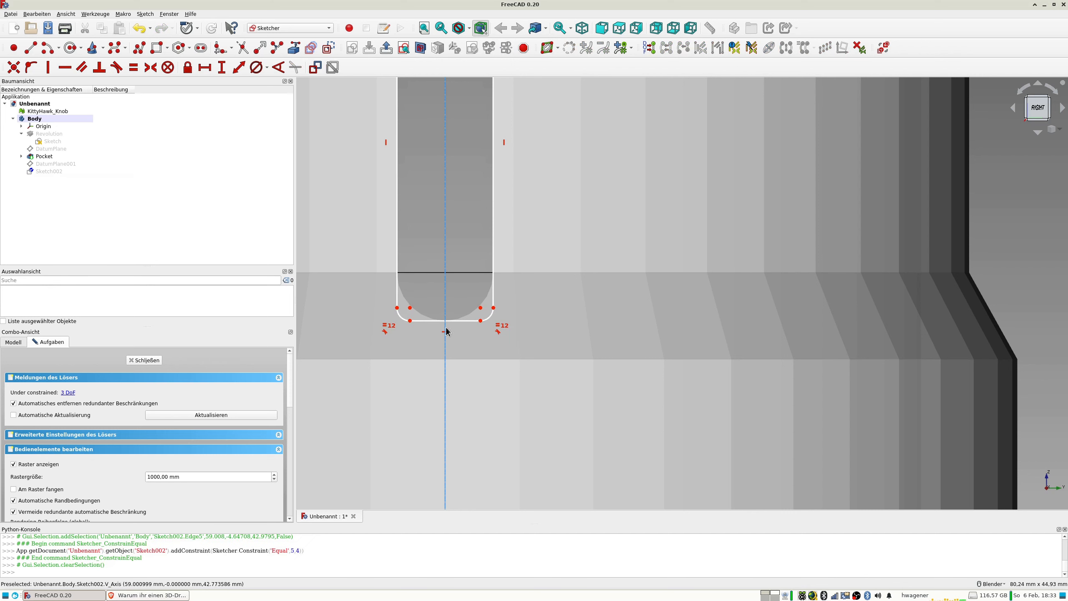
click(402, 322)
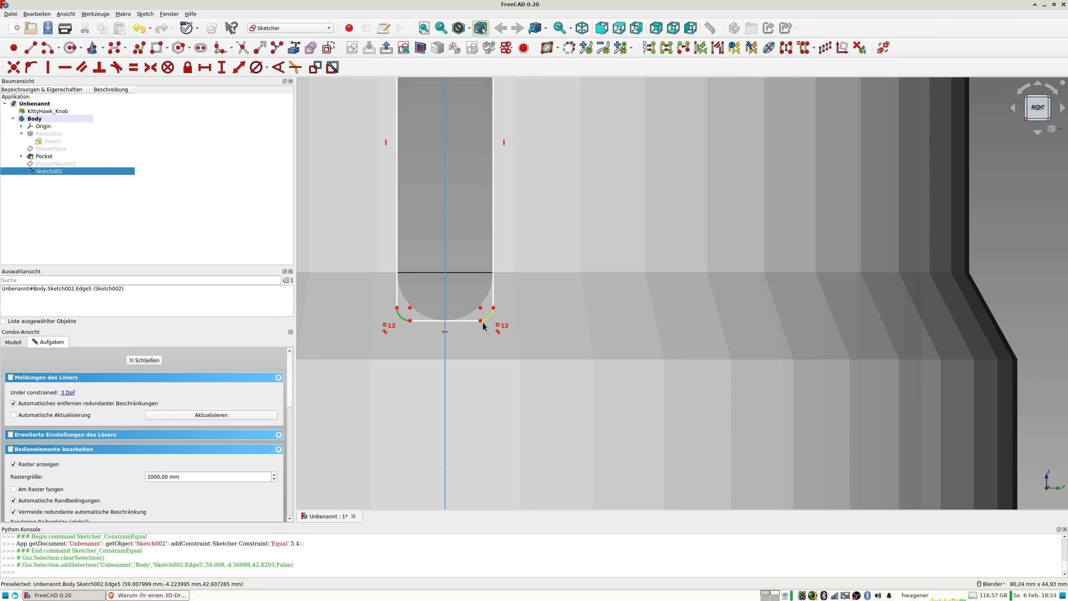
click(489, 319)
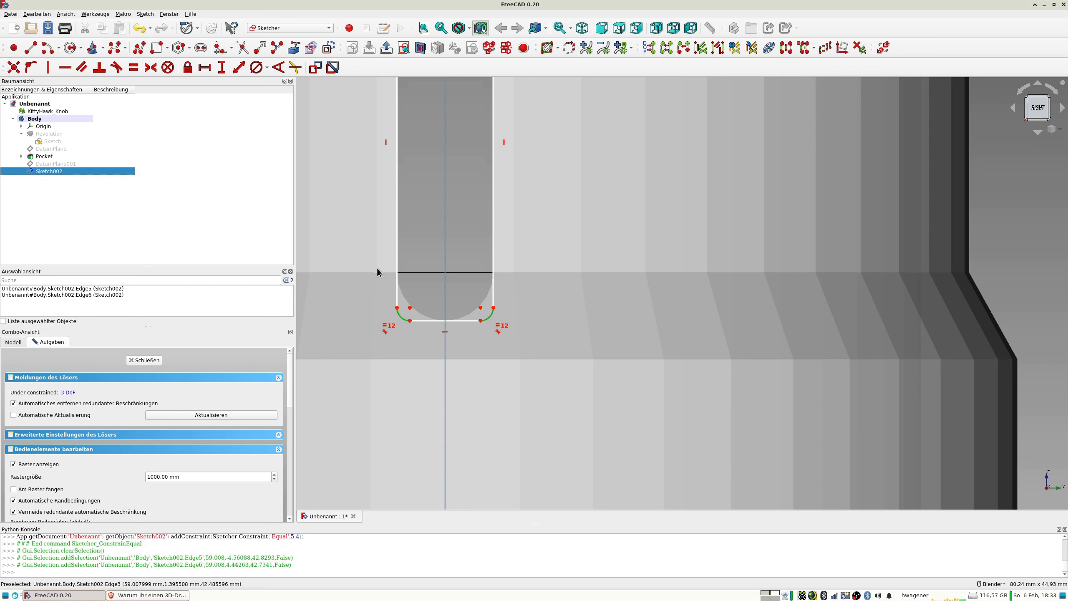
click(564, 292)
click(490, 316)
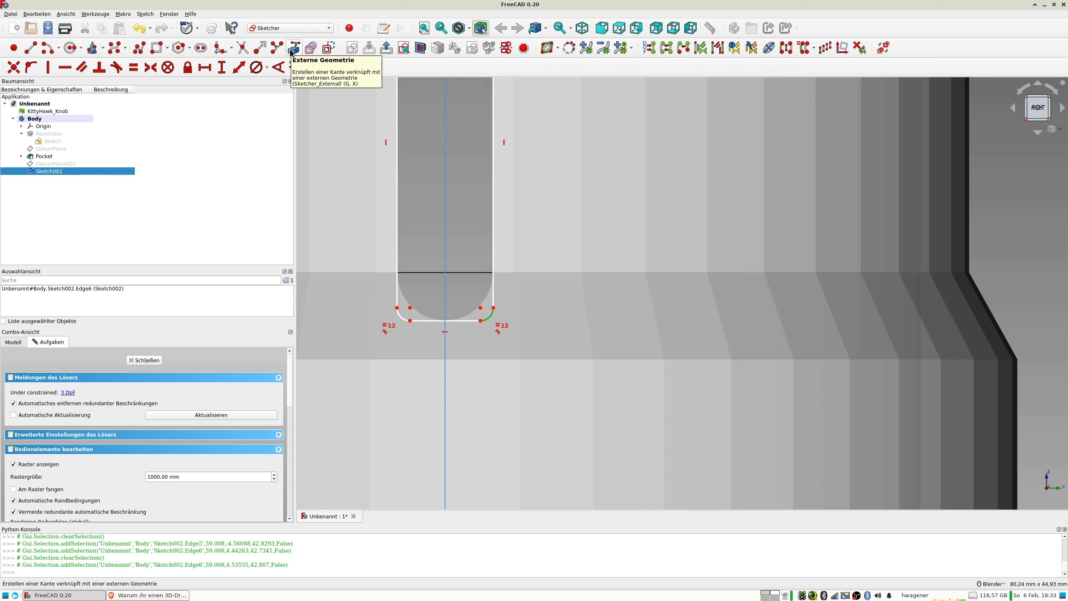
click(264, 72)
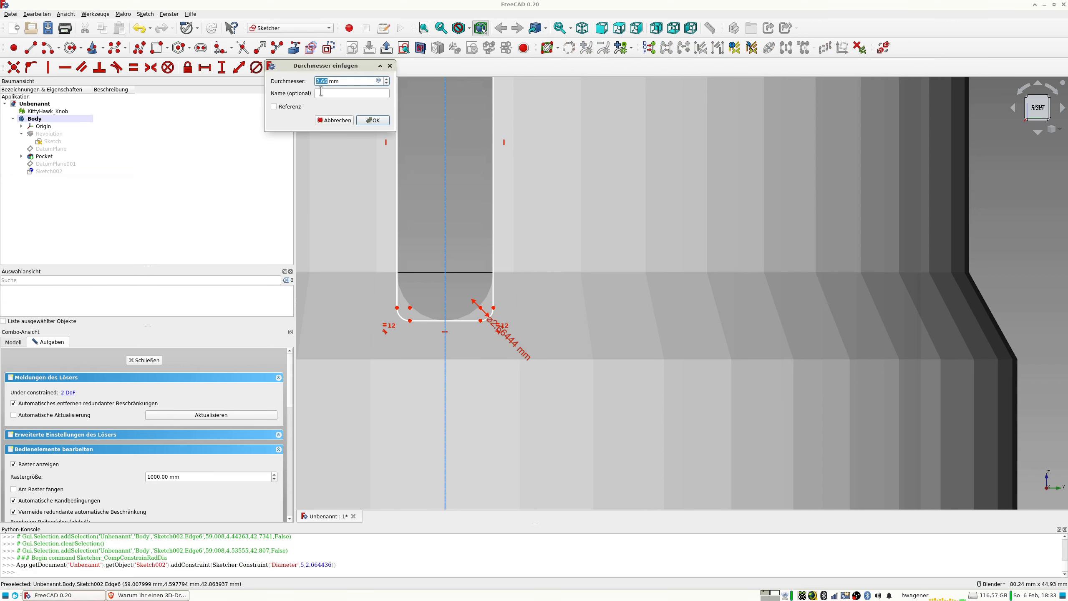
click(335, 120)
Constrain the right fillet arc at the slot's lower end to a radius of 4.999 mm.
click(267, 68)
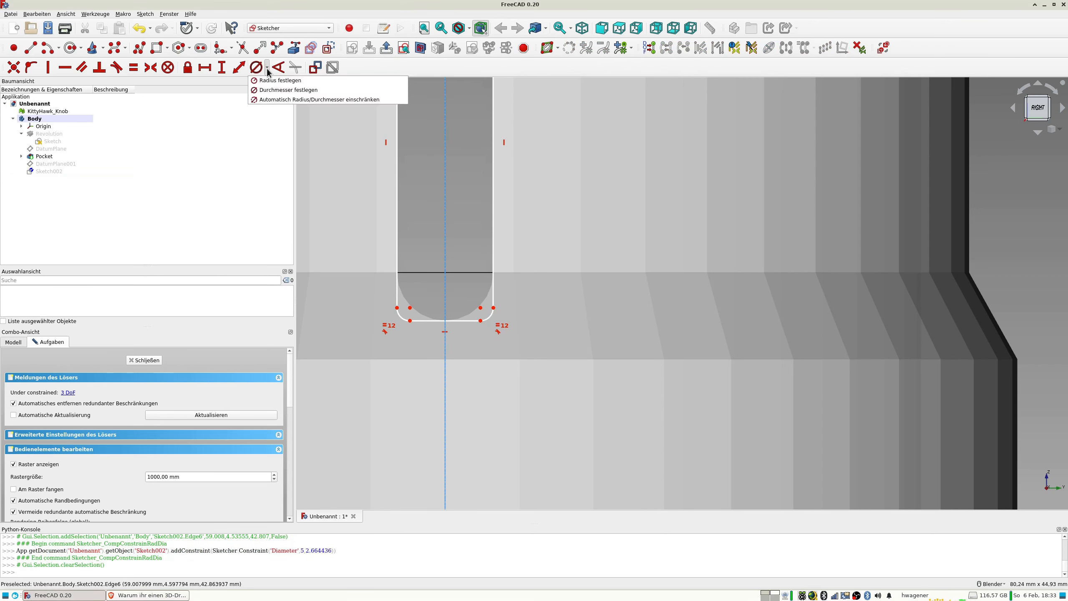
click(278, 80)
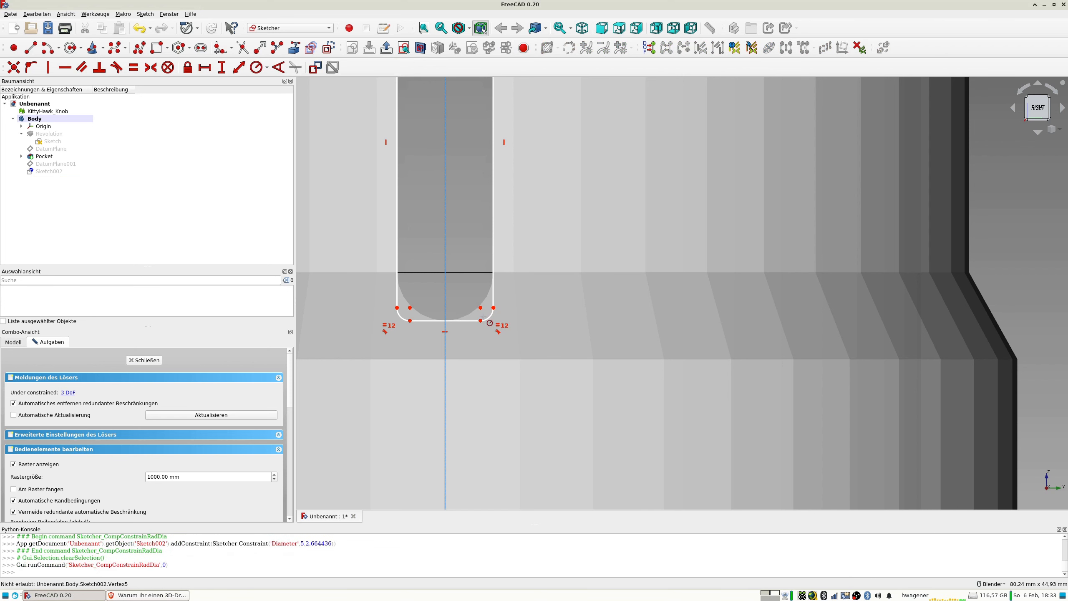
click(488, 316)
text(4,999)
key(Return)
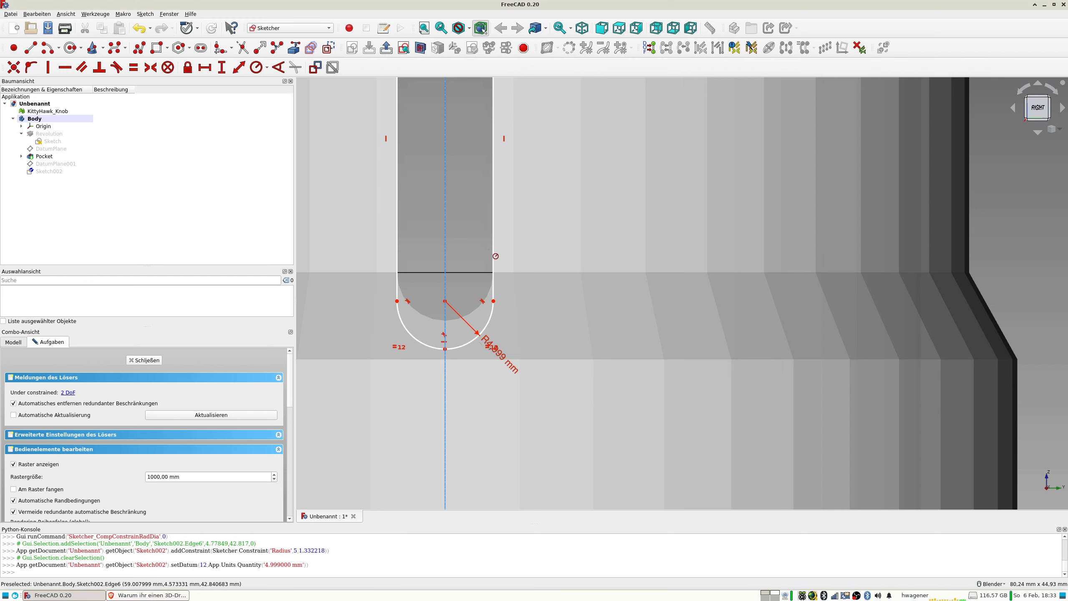
Constrain the point where the two fillet arcs meet to 42.5 mm above the horizontal axis, and close the sketch.
click(446, 351)
scroll(609, 418, down, 5)
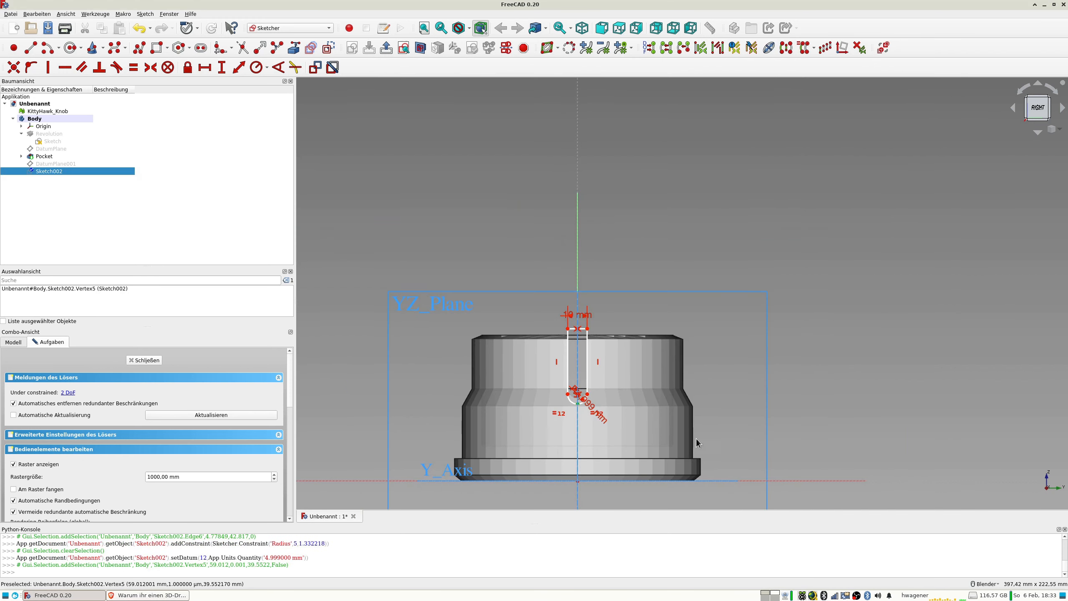
click(786, 481)
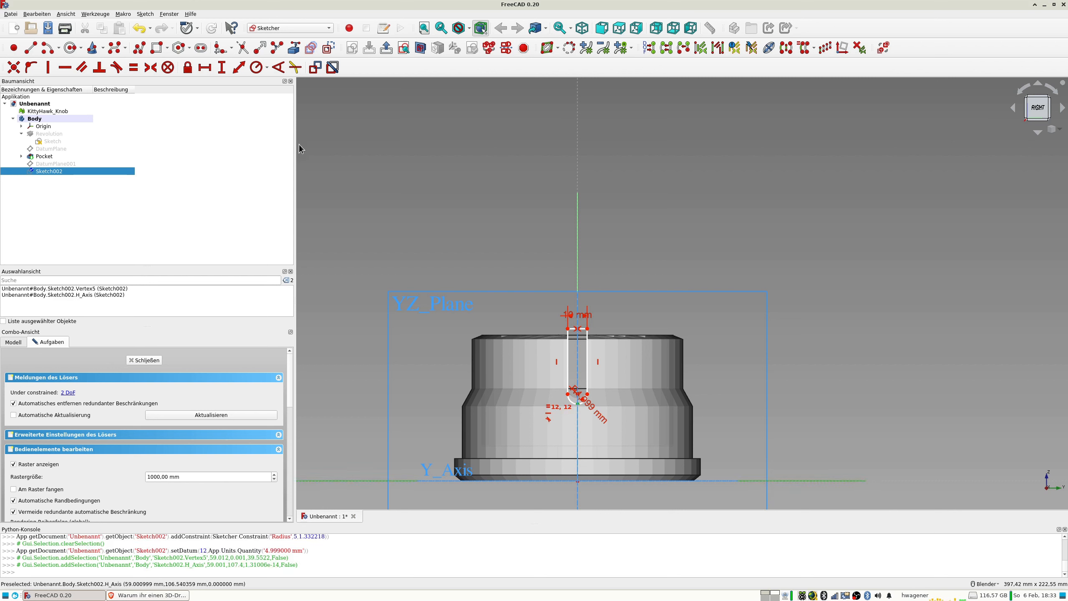
click(238, 68)
text(45)
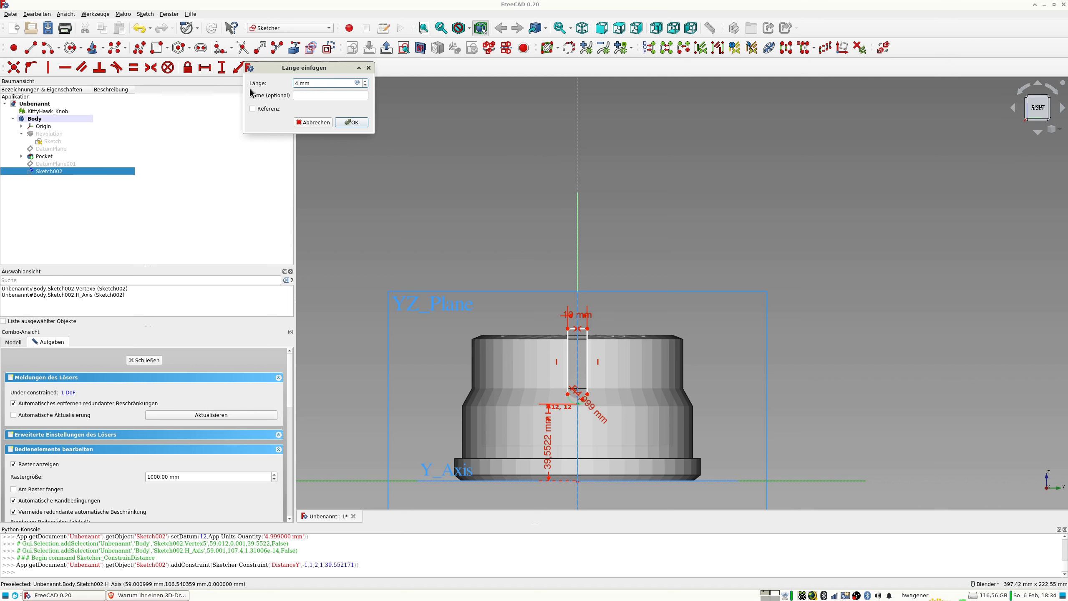
text(5)
key(Return)
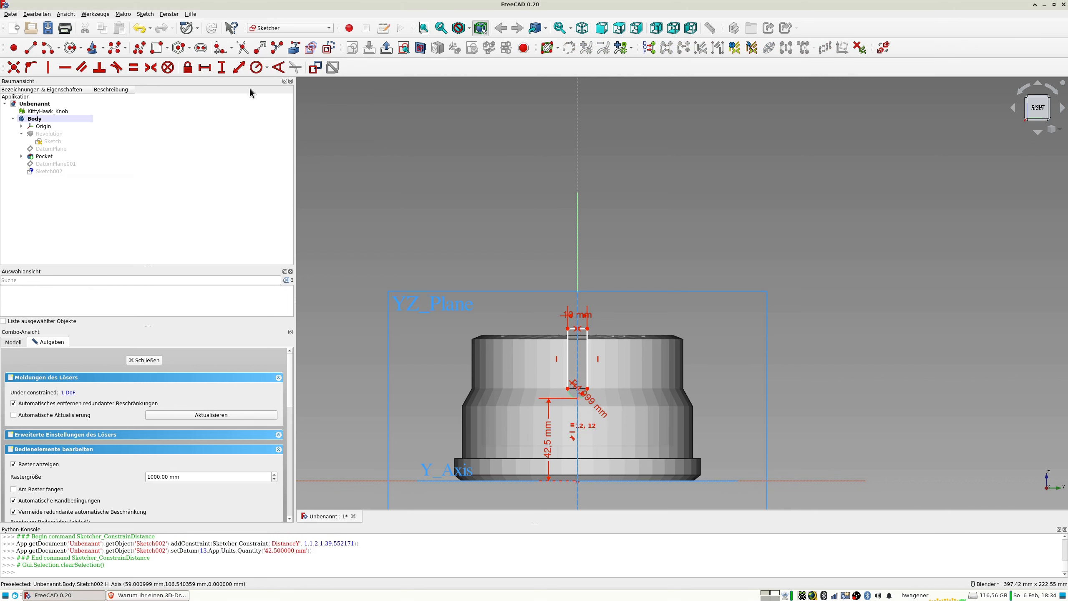
scroll(587, 300, up, 5)
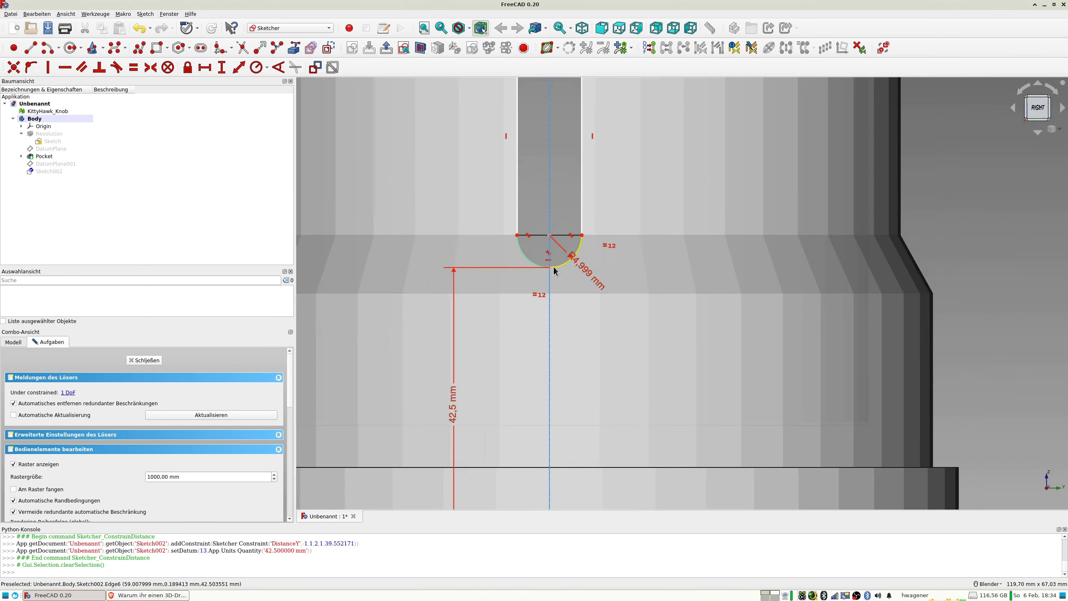
scroll(553, 269, down, 5)
middle_drag(555, 261, 615, 271)
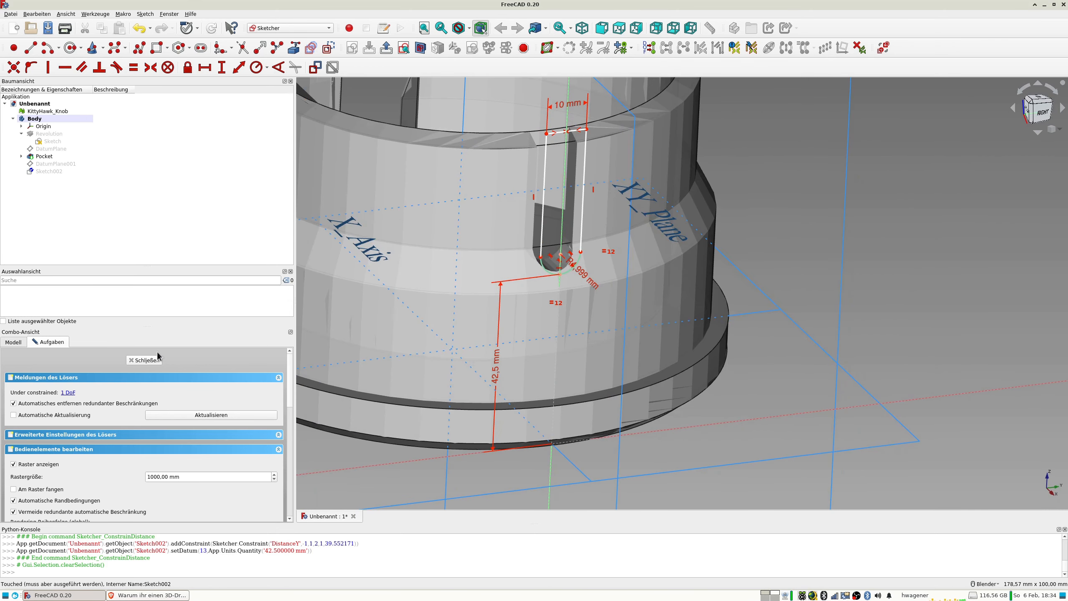
click(143, 360)
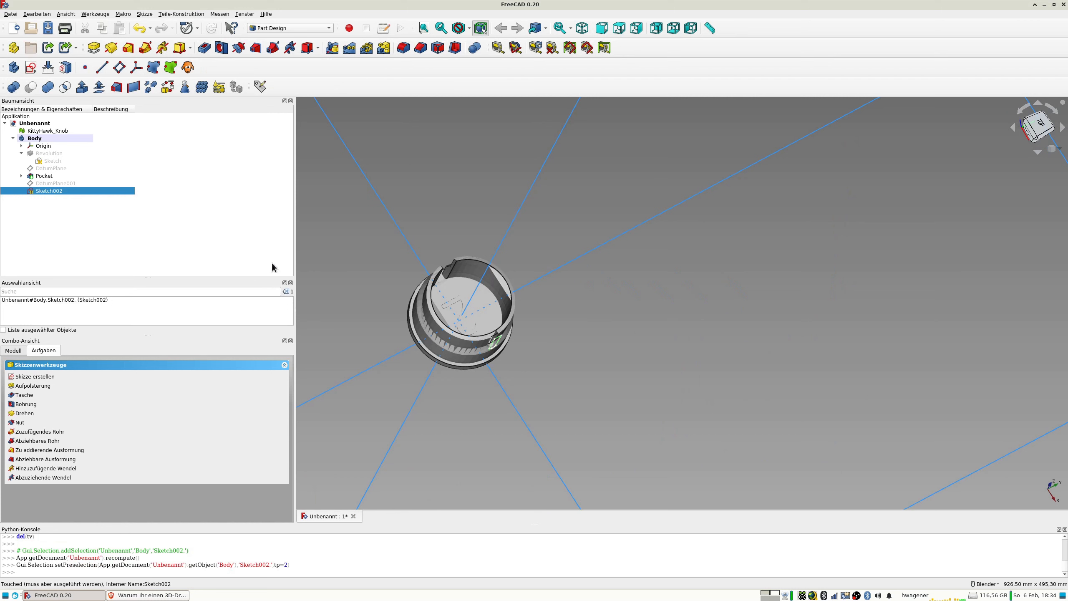
Cut the round-ended slot sketch into the body as a Pocket with a length of 11 mm.
middle_drag(527, 361, 523, 317)
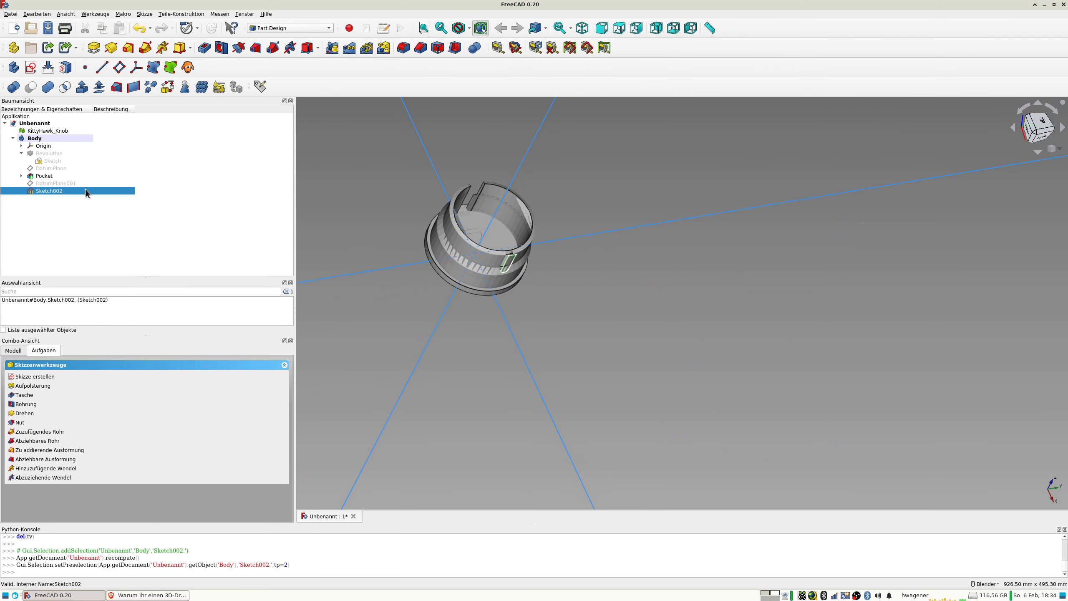
click(204, 48)
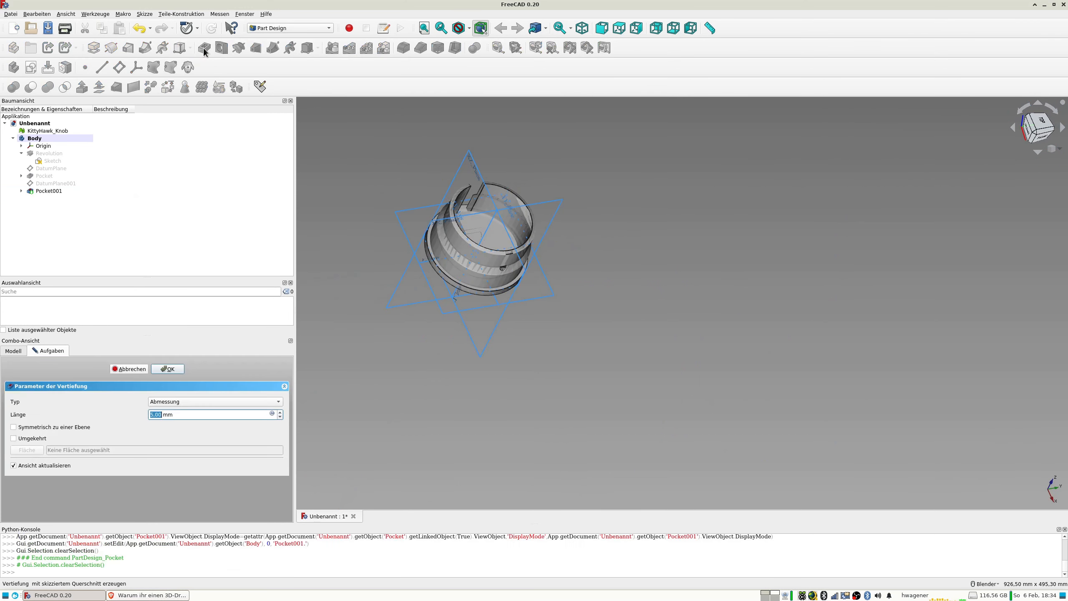
scroll(509, 252, up, 5)
scroll(512, 254, down, 3)
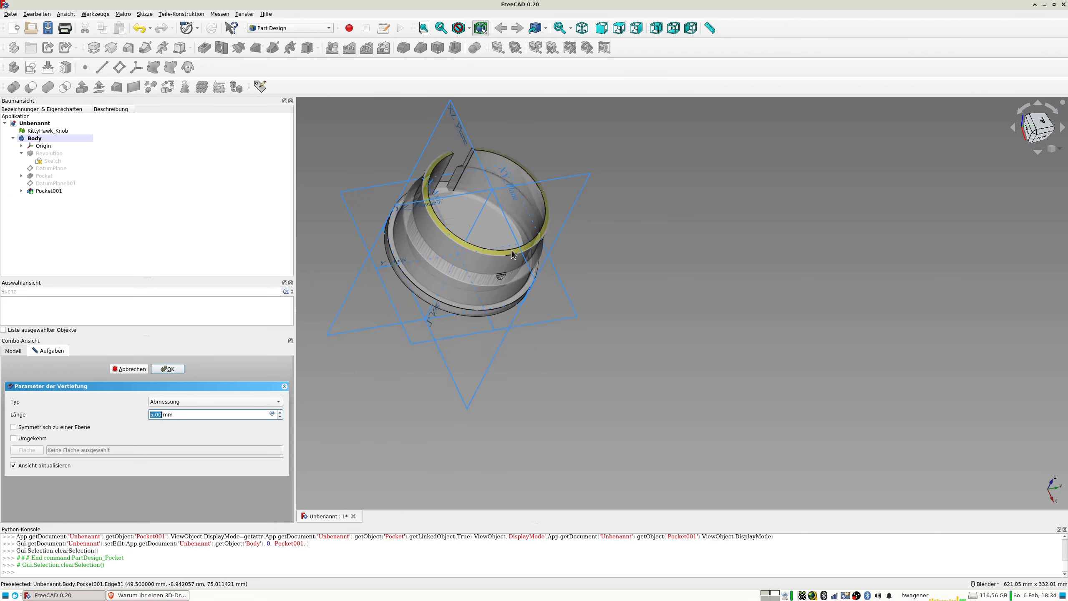
scroll(512, 254, up, 2)
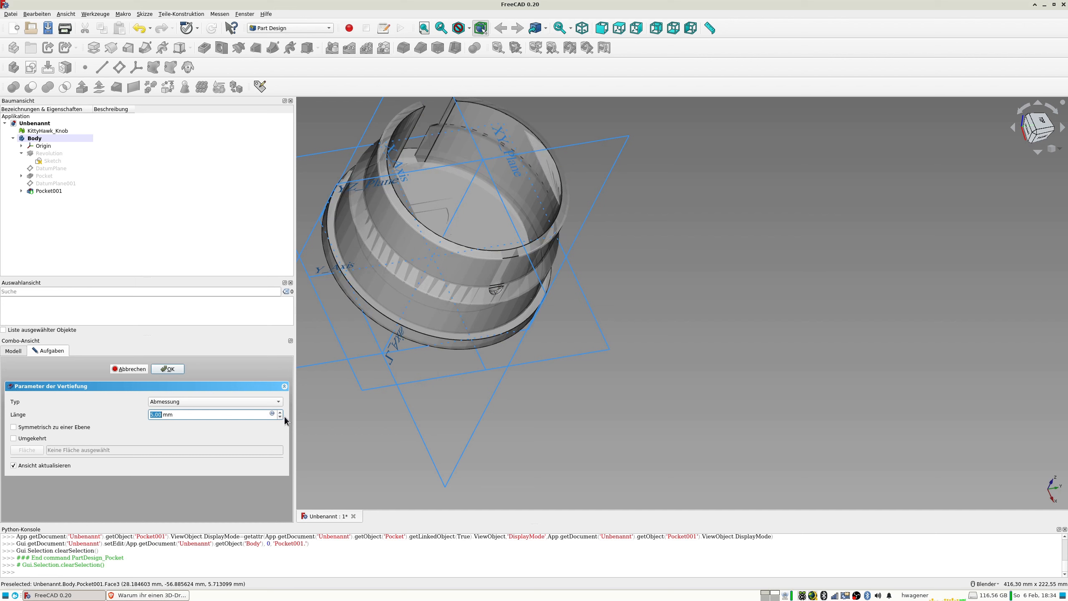
scroll(281, 416, up, 5)
click(279, 413)
middle_drag(467, 280, 424, 331)
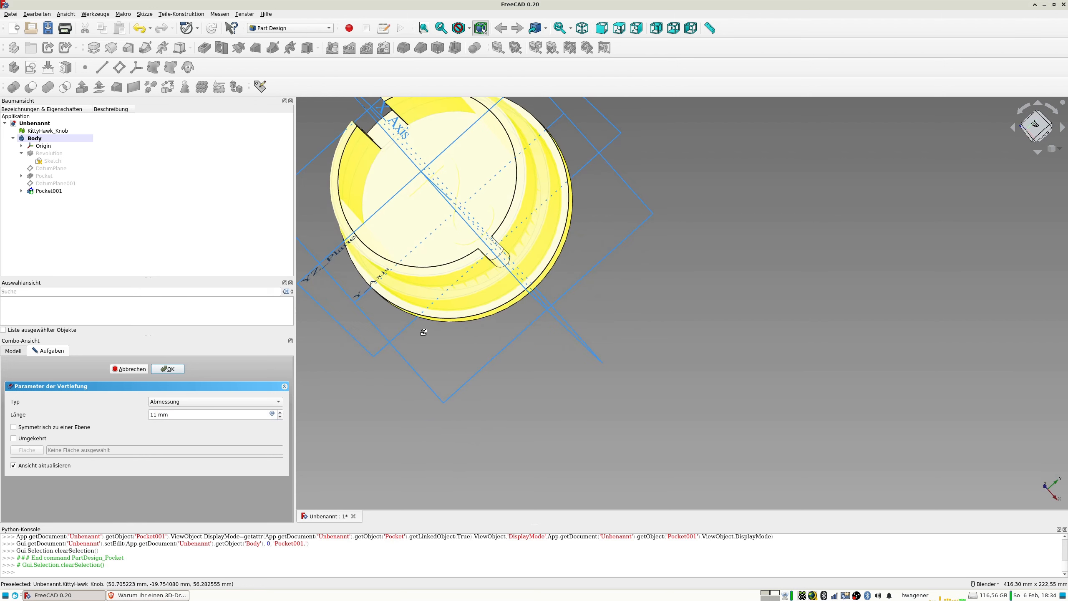
click(167, 369)
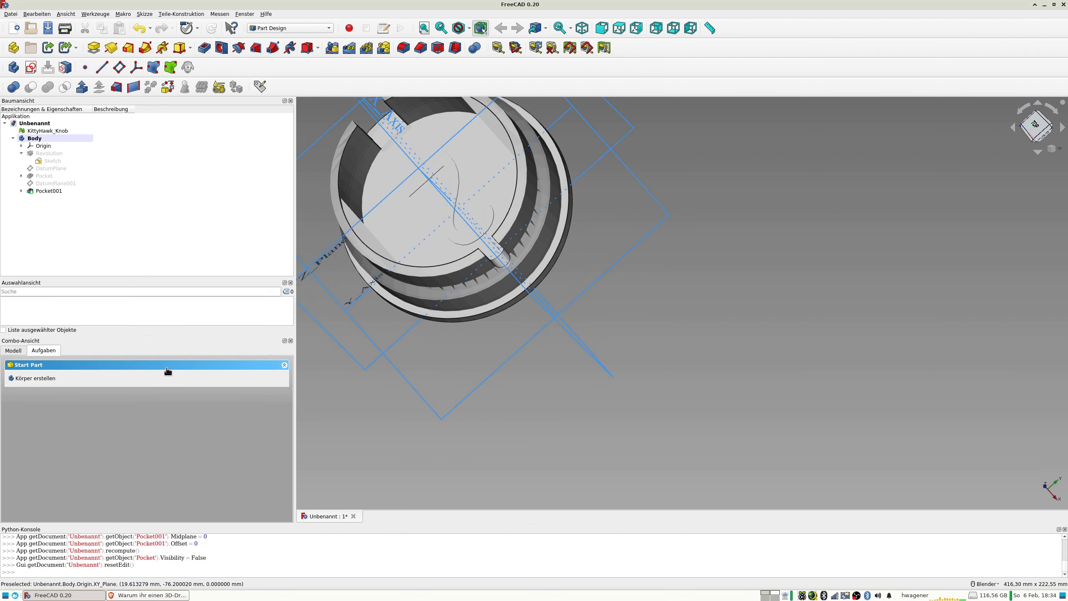
Hide the Part Design body so that only the imported knob mesh is displayed.
middle_drag(417, 231, 553, 389)
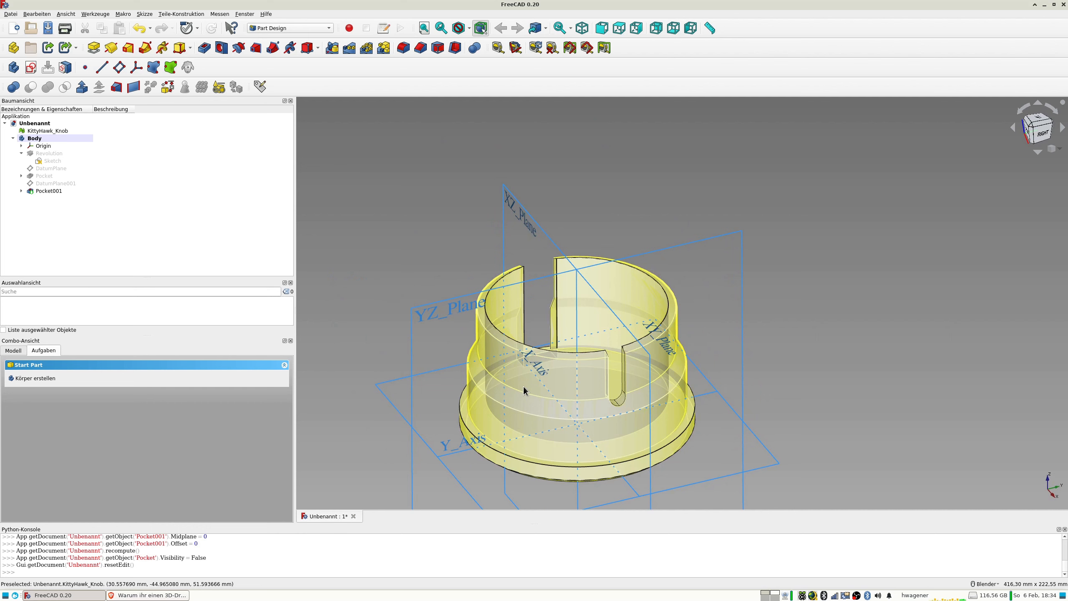
middle_drag(525, 391, 579, 398)
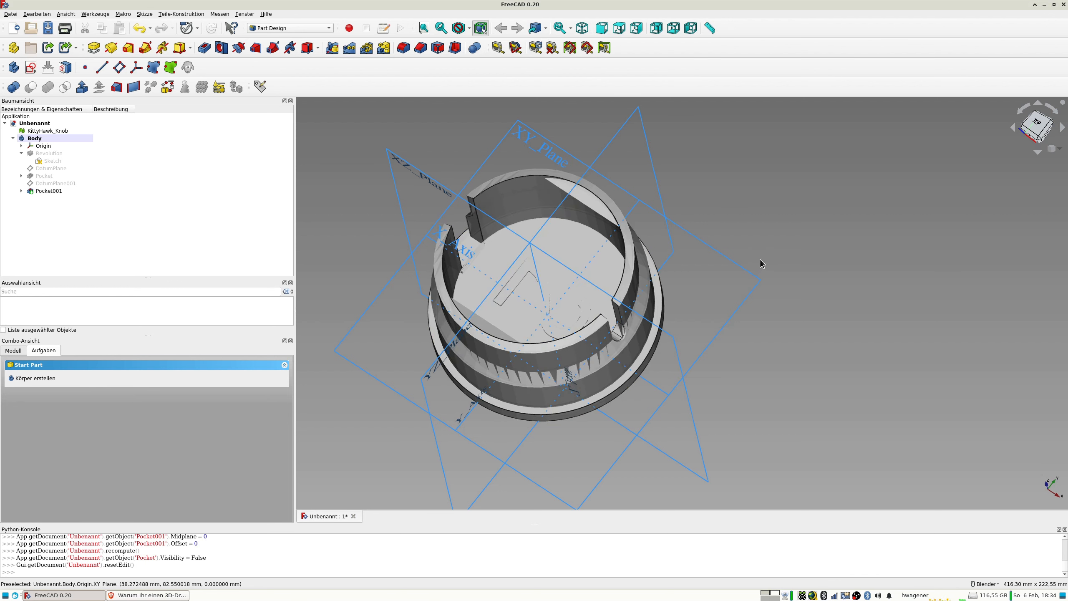
middle_drag(746, 297, 739, 239)
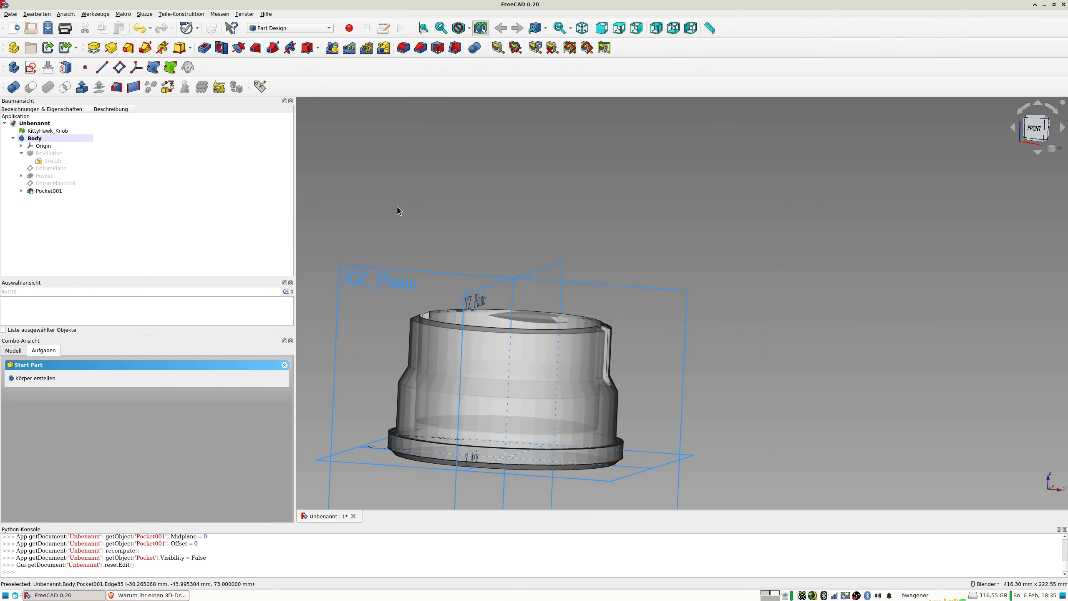
key(1)
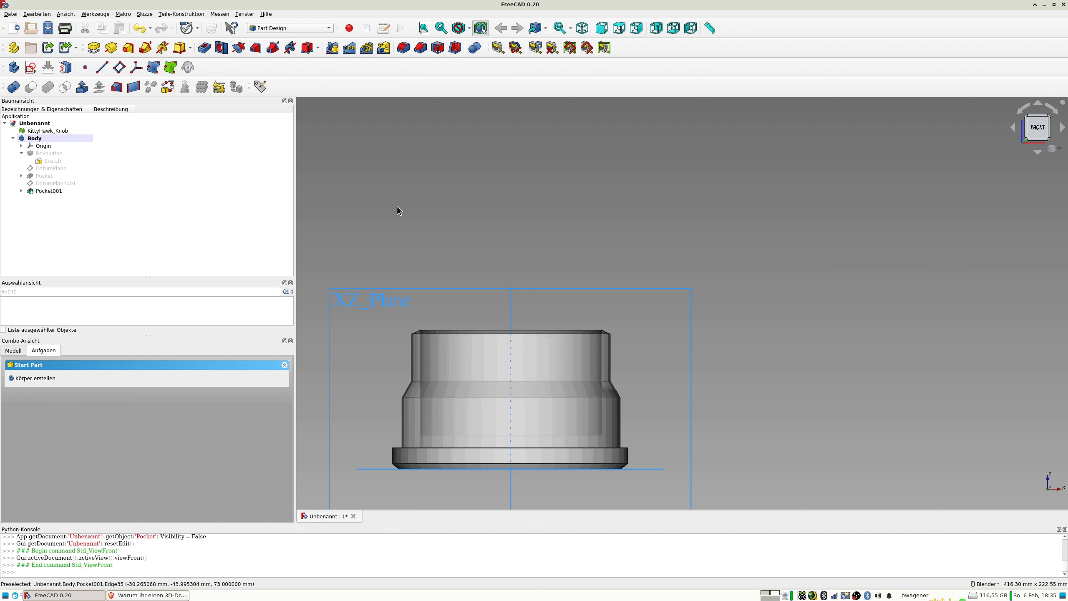
middle_drag(441, 237, 526, 276)
scroll(491, 263, up, 3)
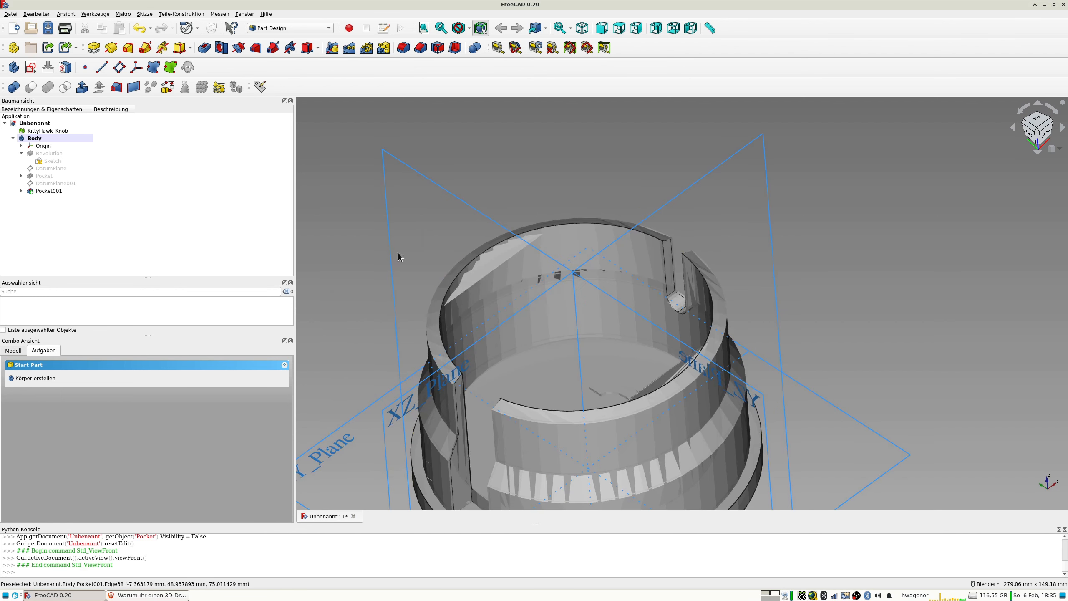
click(35, 139)
key(space)
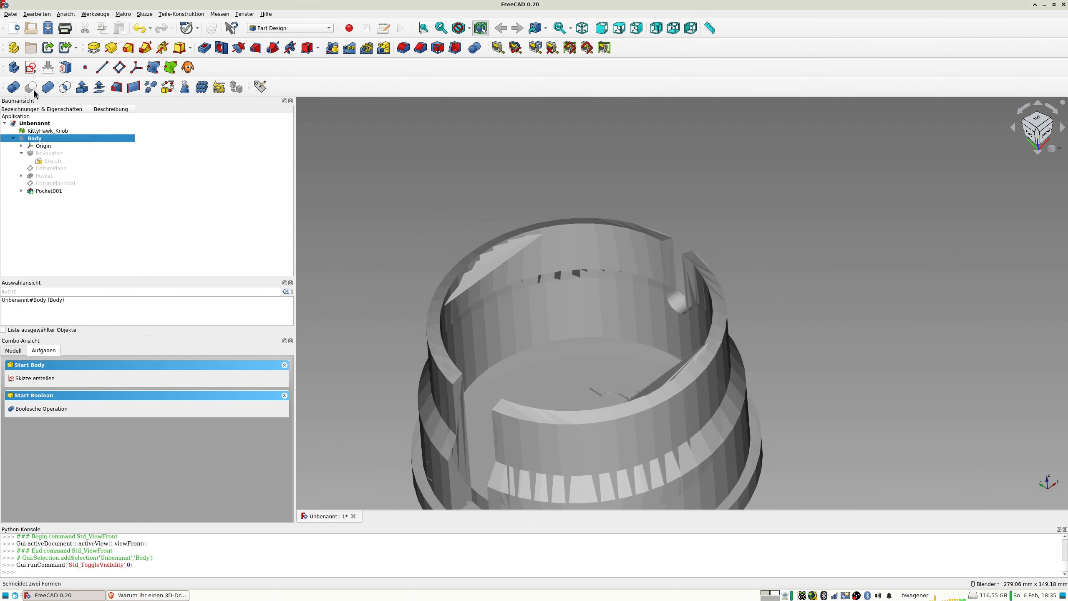
Set the transparency of the KittyHawk_Knob mesh to 0 in its display properties.
click(48, 131)
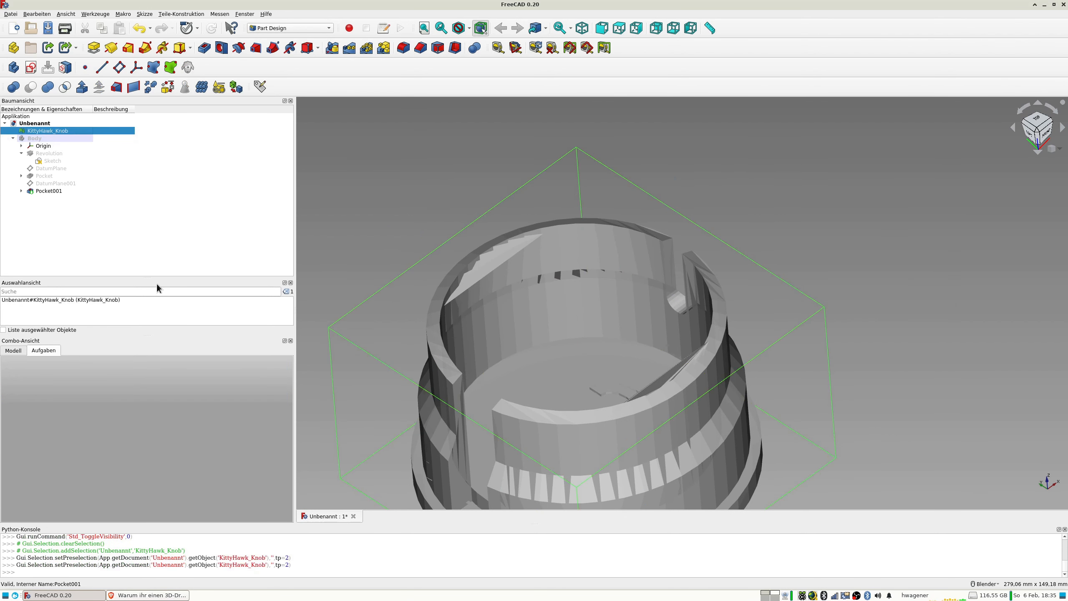
key(ctrl+d)
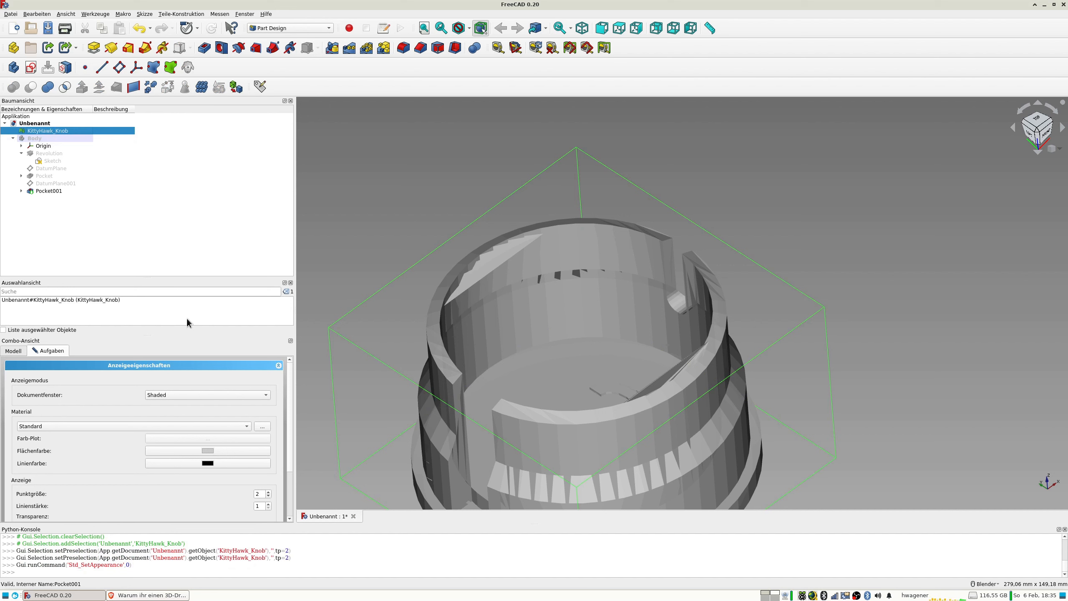
drag(148, 335, 148, 321)
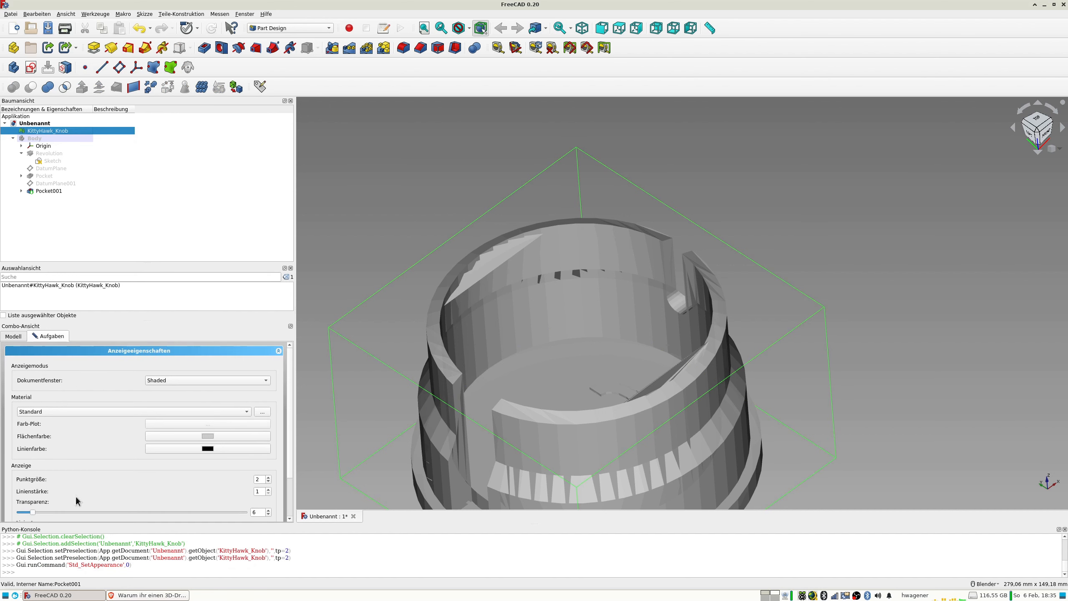
drag(33, 512, 5, 512)
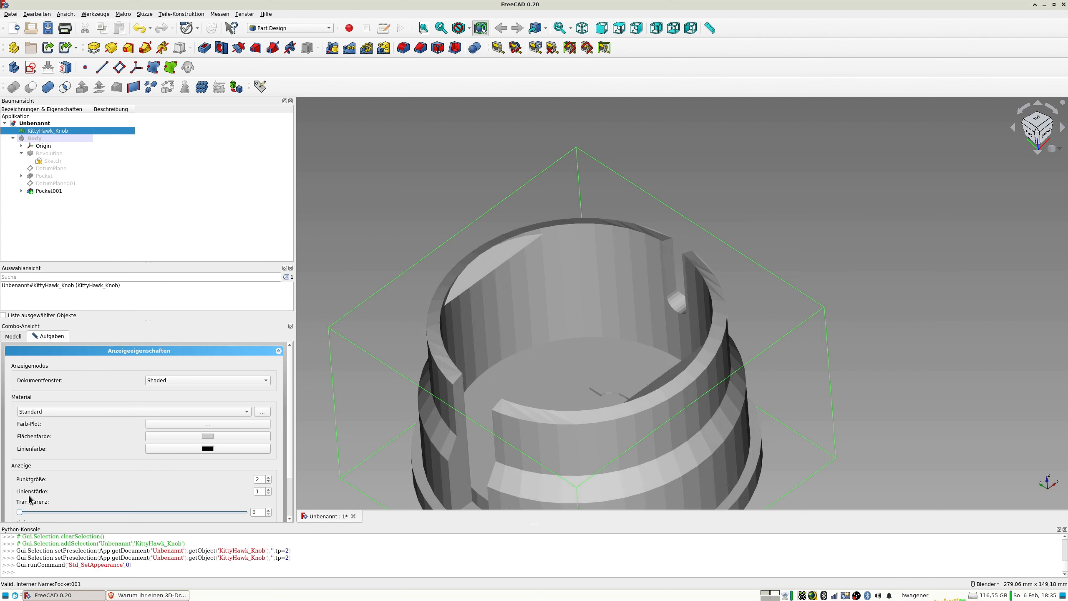
Examine the opaque knob mesh's rim, slots and inner wall from several angles, and clear the selection.
middle_drag(463, 317, 368, 198)
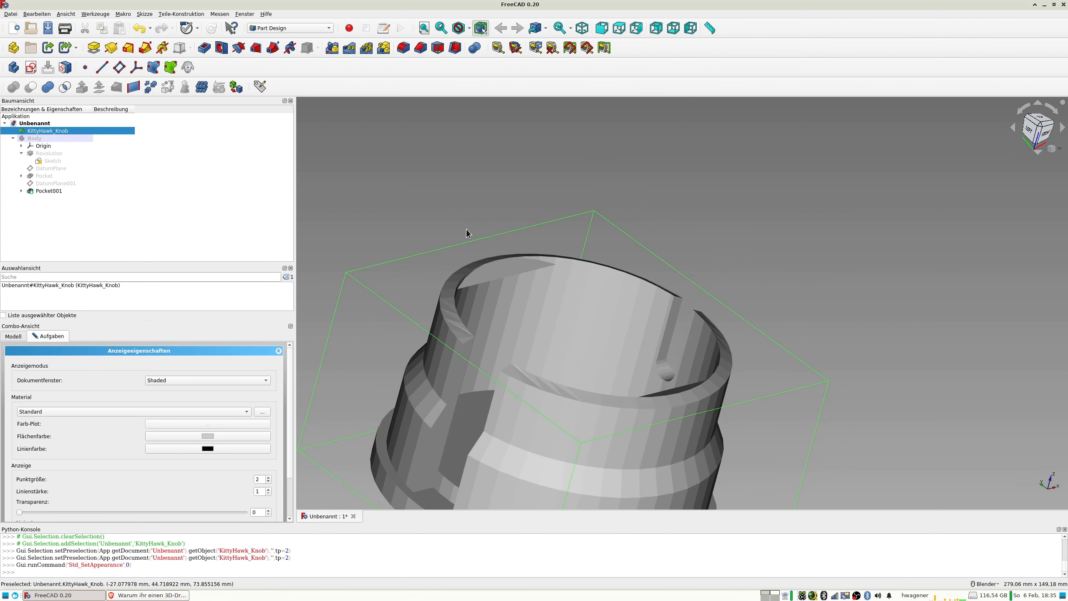
middle_drag(340, 244, 460, 138)
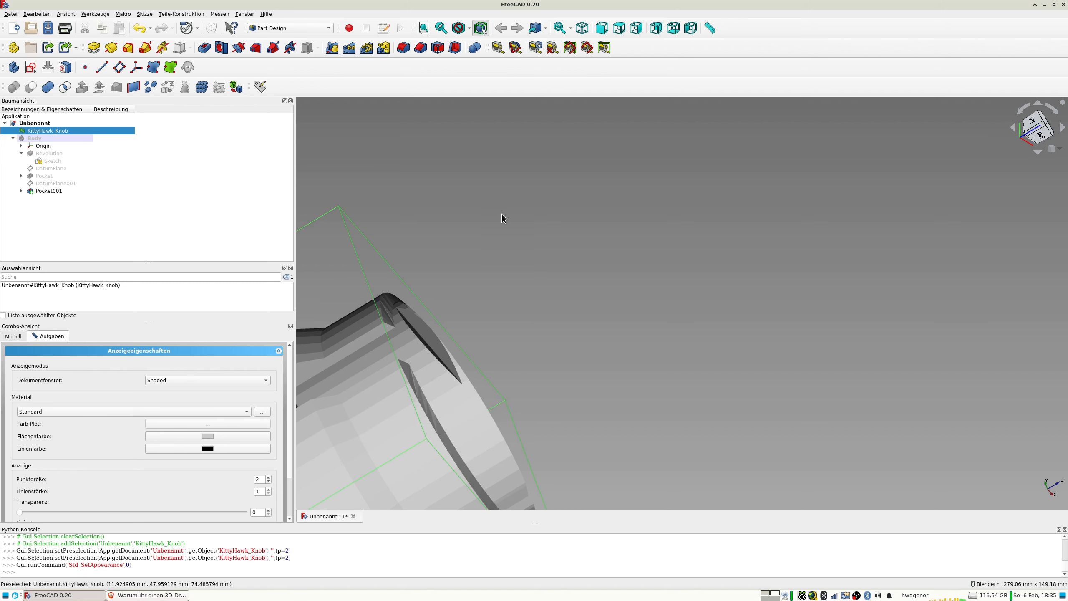
middle_drag(487, 291, 448, 348)
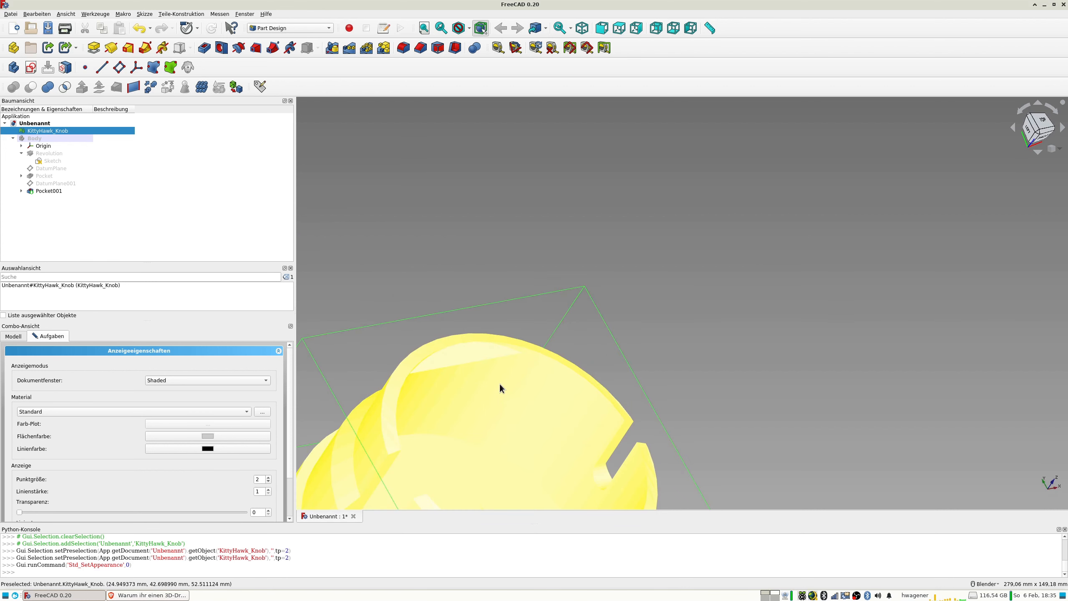
scroll(506, 387, down, 4)
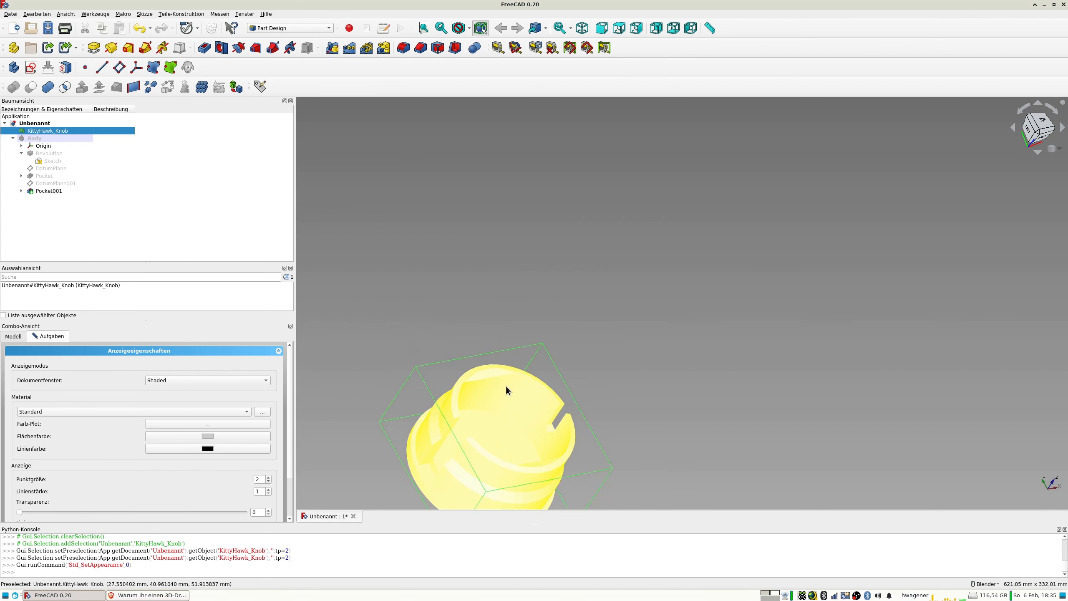
click(425, 271)
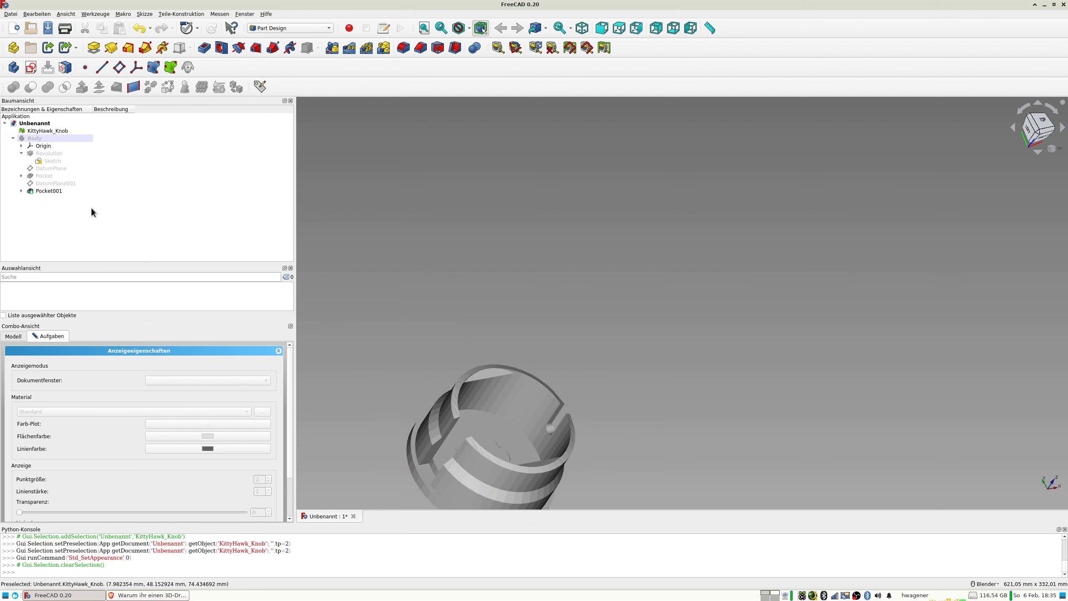
Set the KittyHawk_Knob mesh's transparency to 49 and display the first Part Design body again.
click(49, 131)
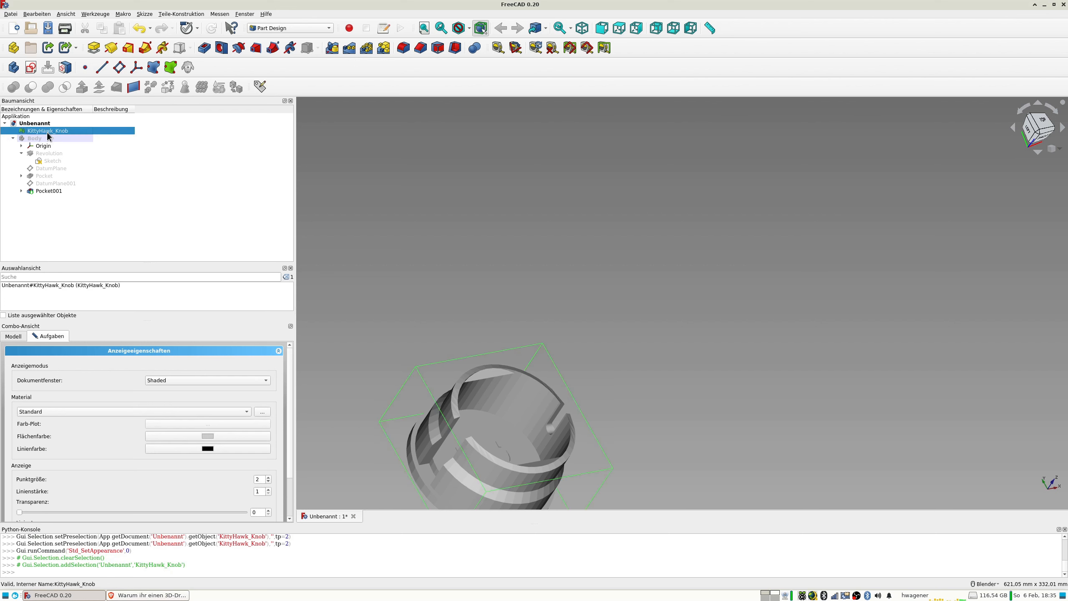
drag(20, 512, 130, 513)
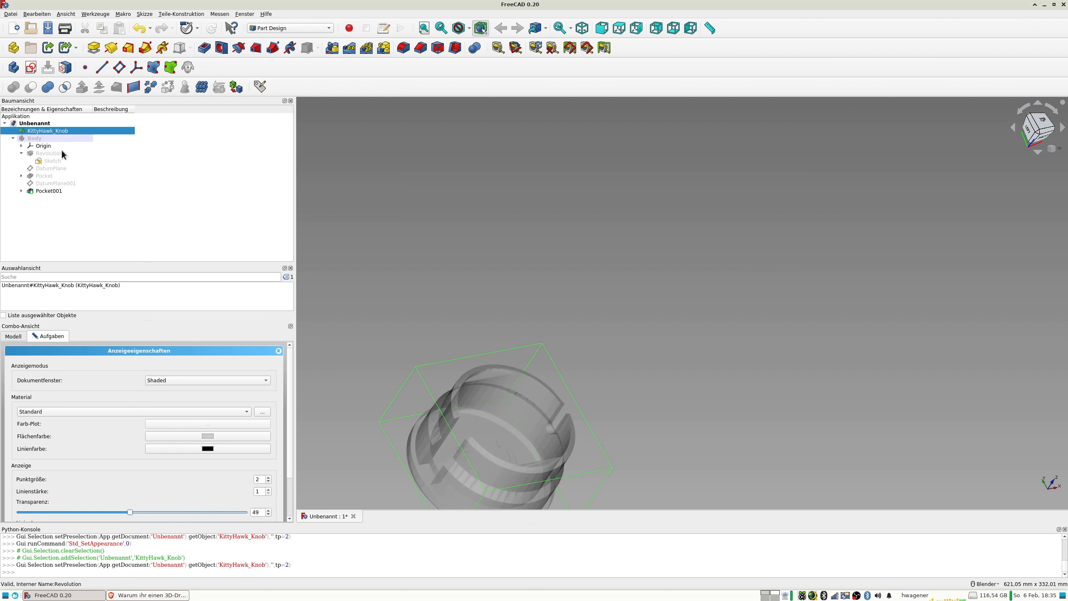
click(43, 139)
key(space)
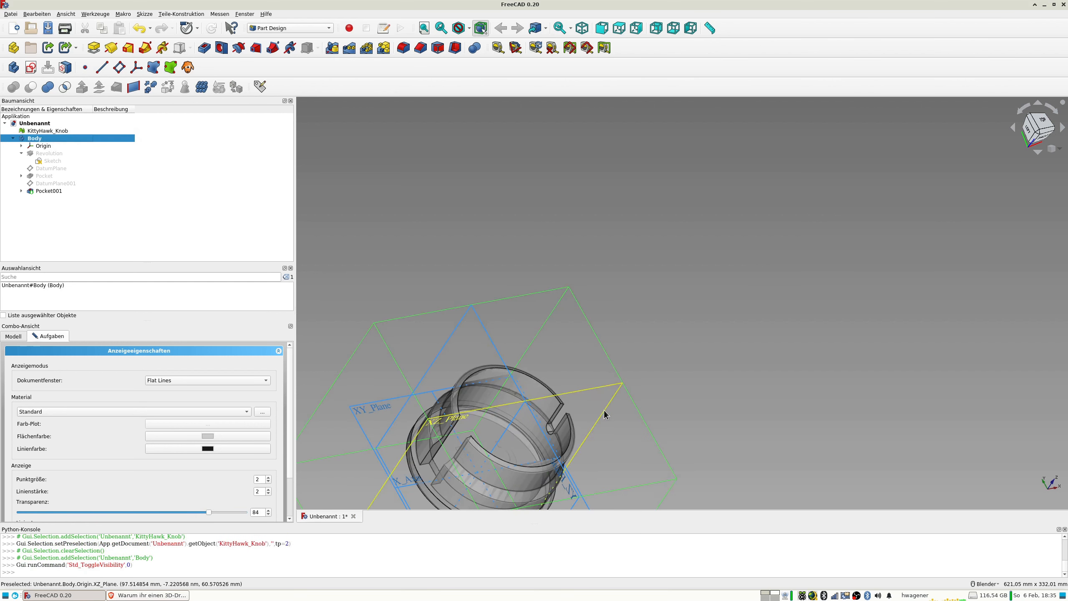
Examine the overlaid body and mesh from the front and obliquely, focusing on the shallow recess at the upper rim.
middle_drag(602, 415, 550, 422)
middle_drag(759, 392, 713, 311)
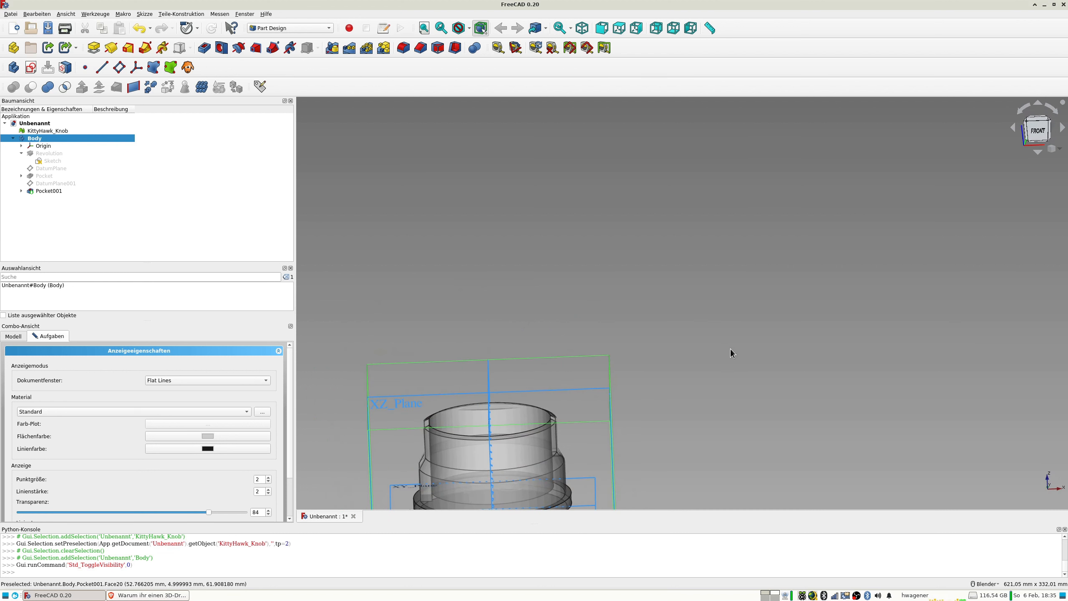
key(1)
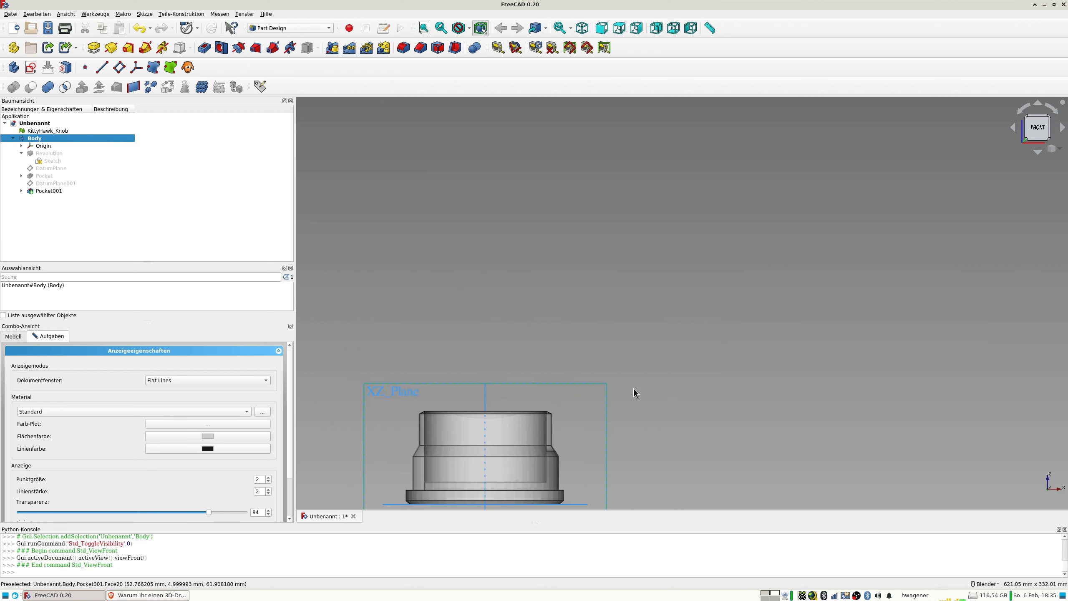
scroll(514, 402, up, 6)
shift+middle_drag(519, 407, 777, 228)
scroll(615, 263, up, 2)
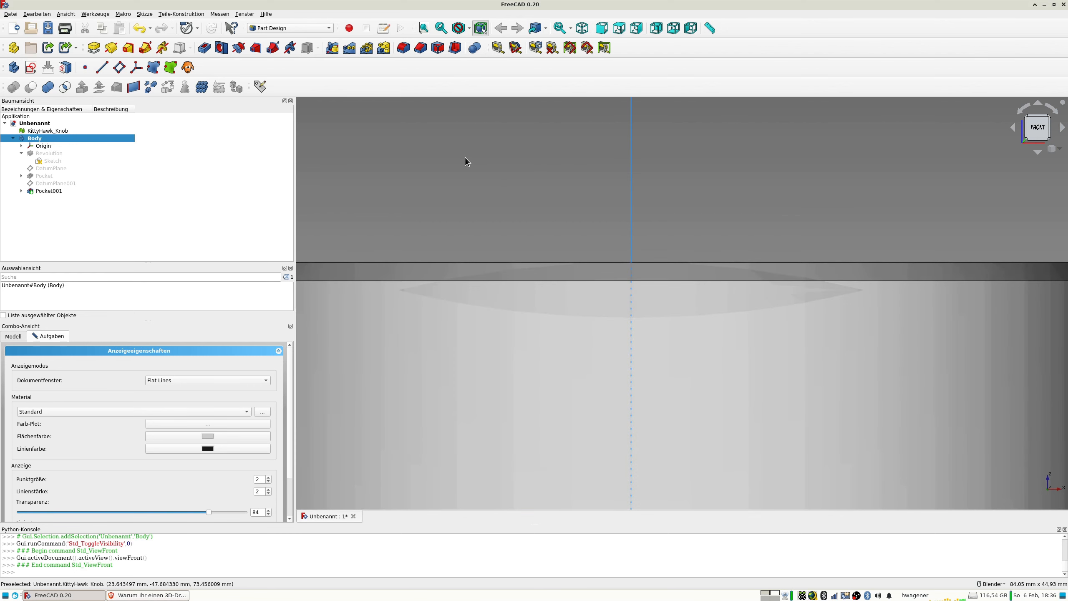
scroll(464, 155, down, 5)
middle_drag(464, 155, 529, 211)
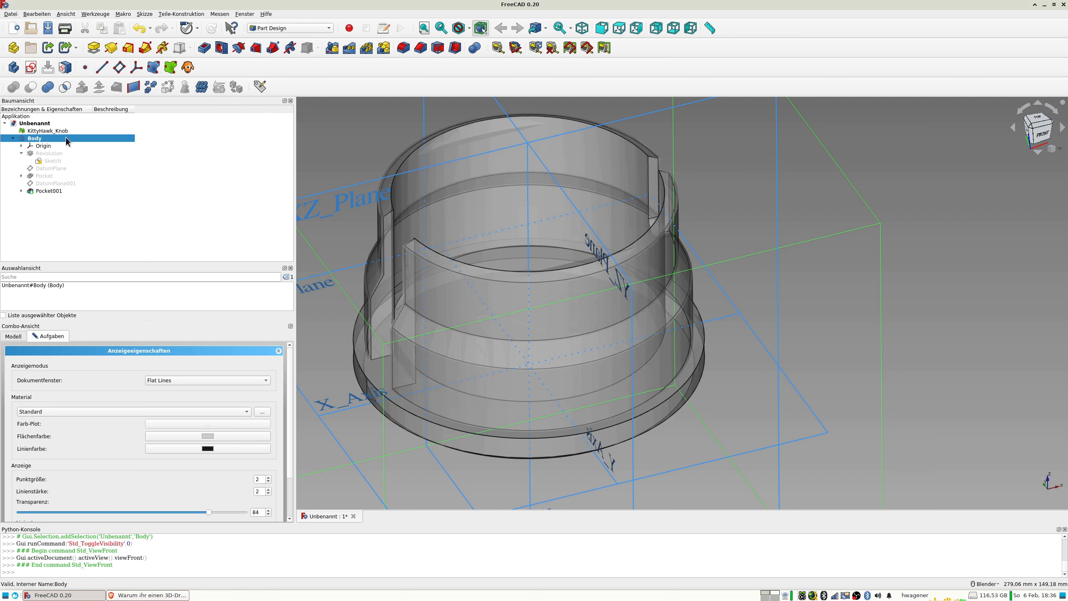
Hide the origin planes and axes of the first body and create a second Part Design body.
click(54, 146)
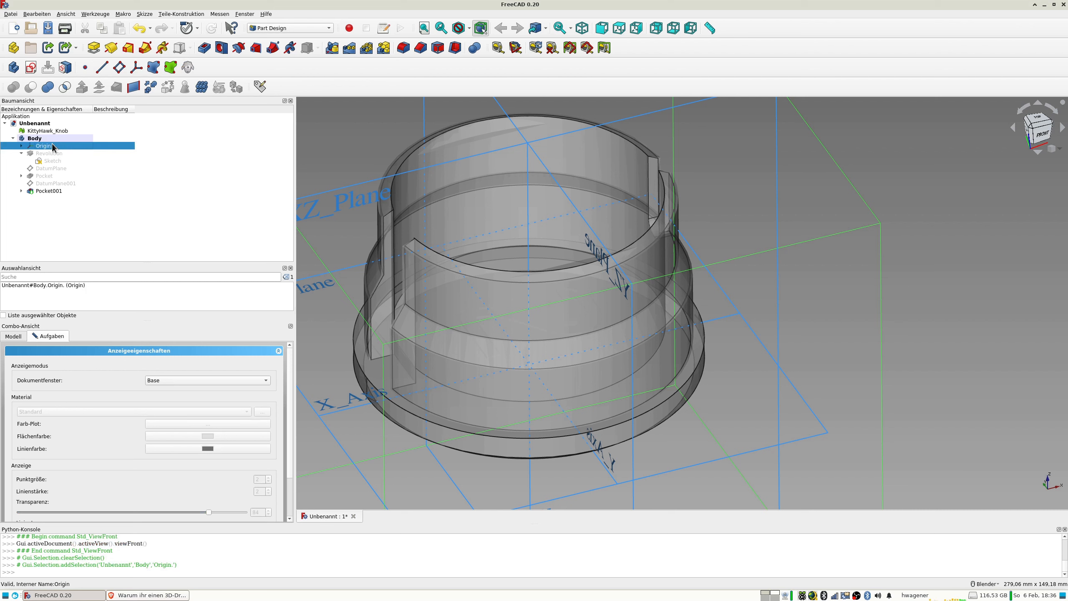
key(space)
click(329, 120)
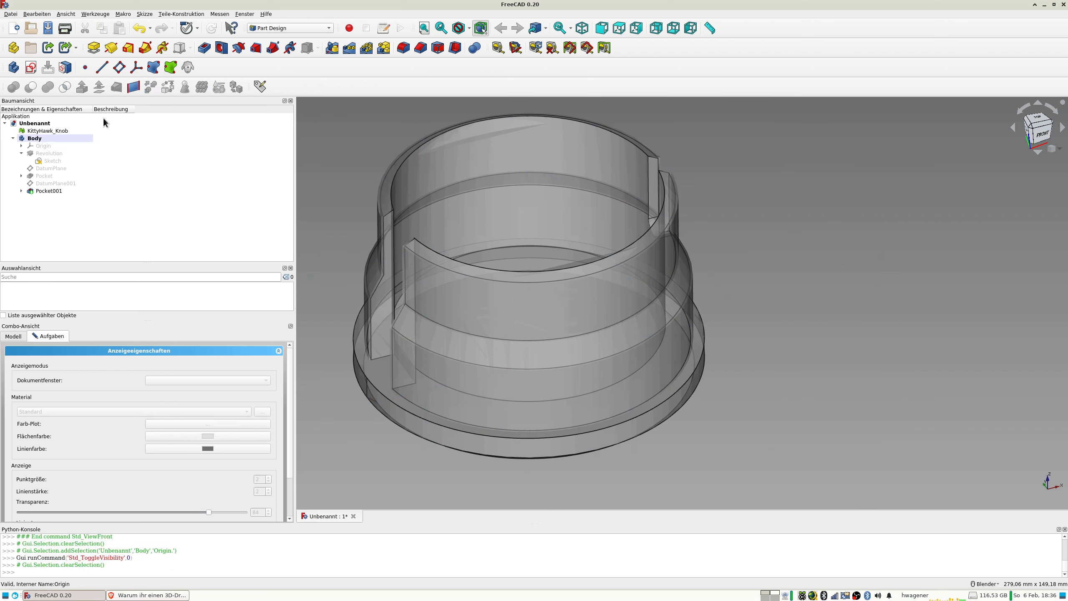
click(14, 68)
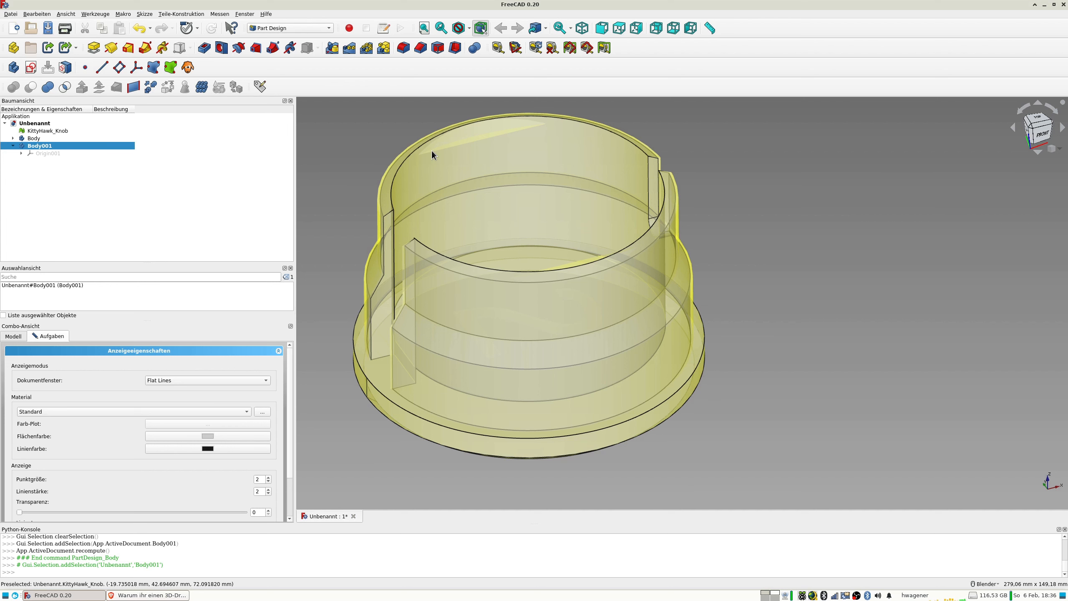
Inspect the knob's upper rim and slot obliquely and in the front and right views.
middle_drag(432, 150, 539, 203)
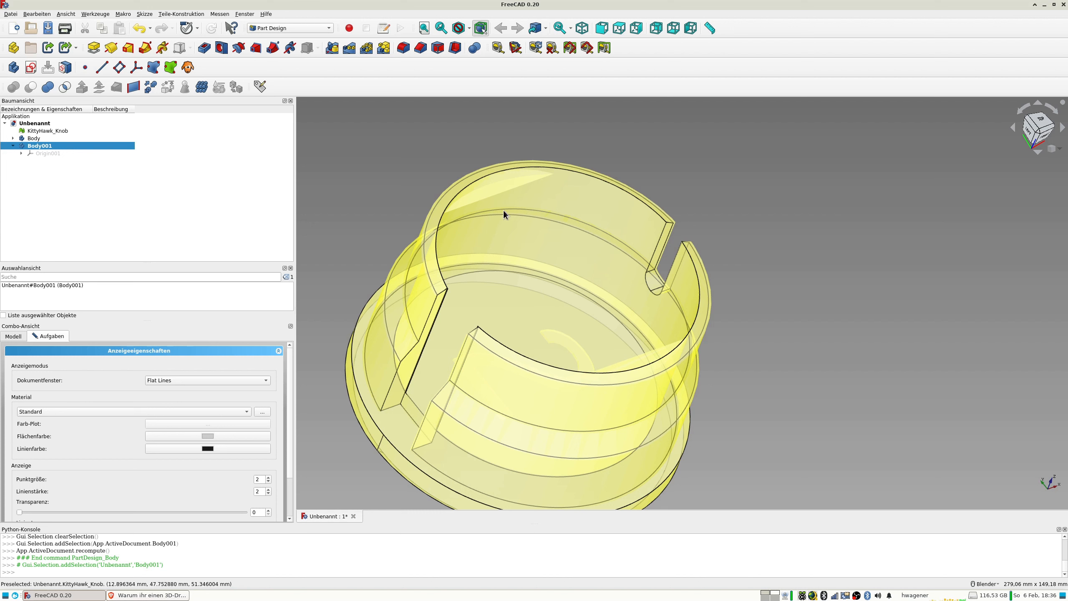
middle_drag(509, 216, 471, 189)
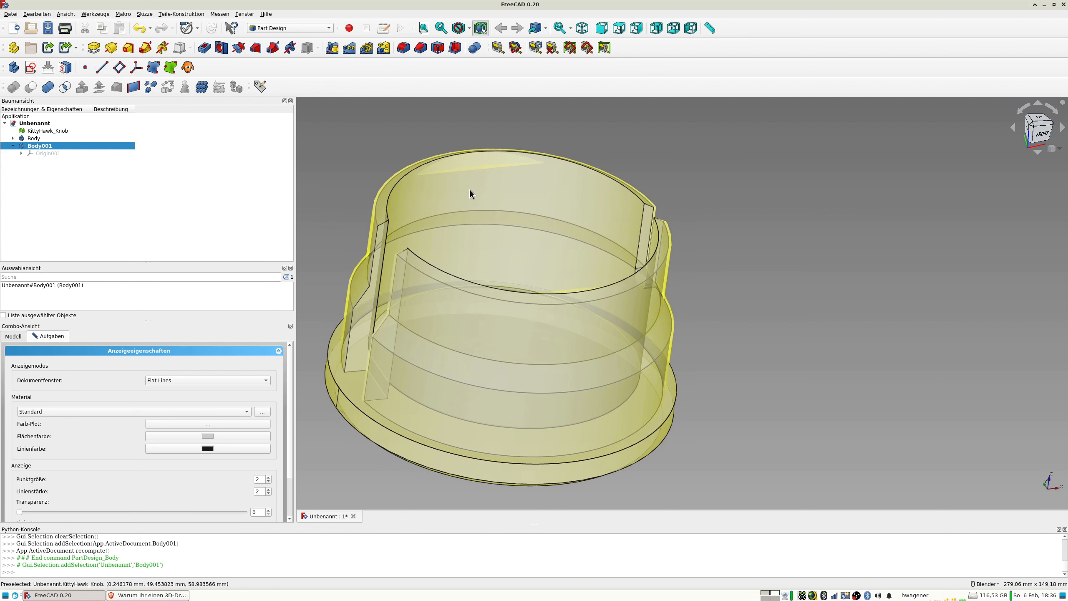
key(1)
key(3)
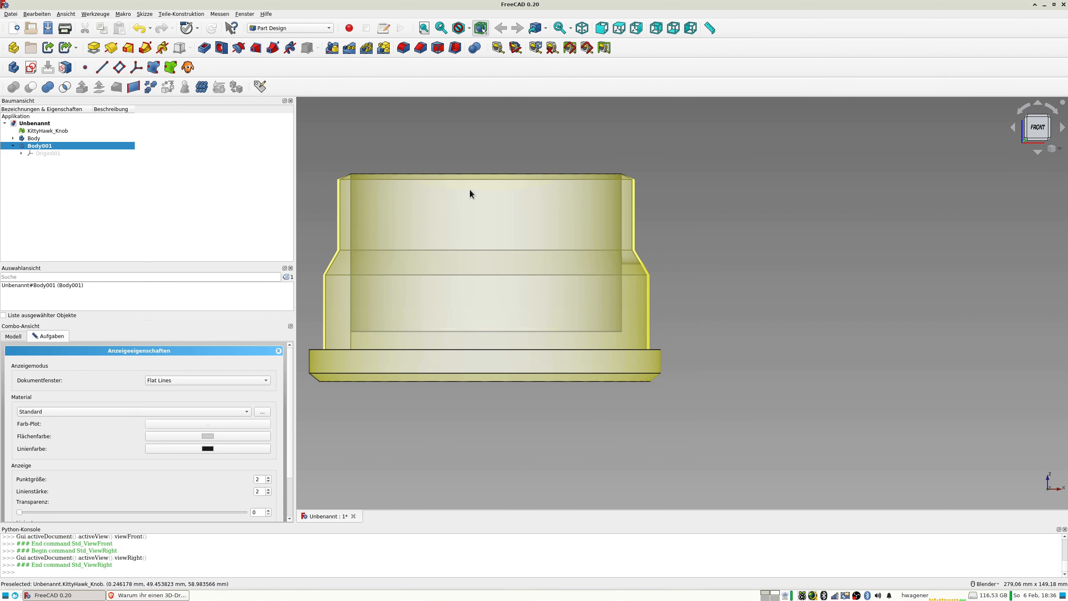
key(1)
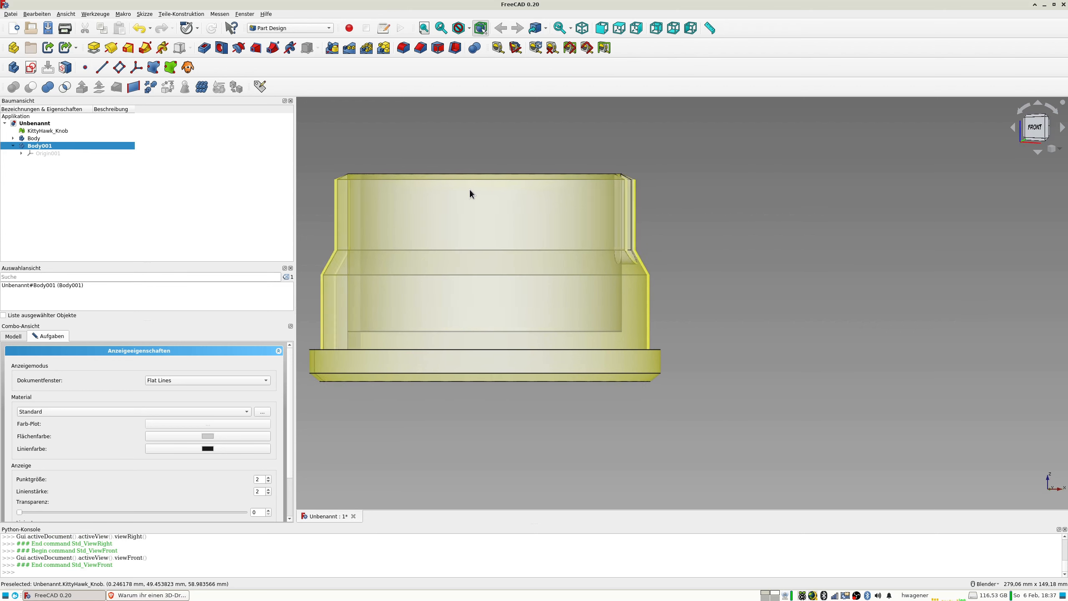
scroll(466, 168, up, 4)
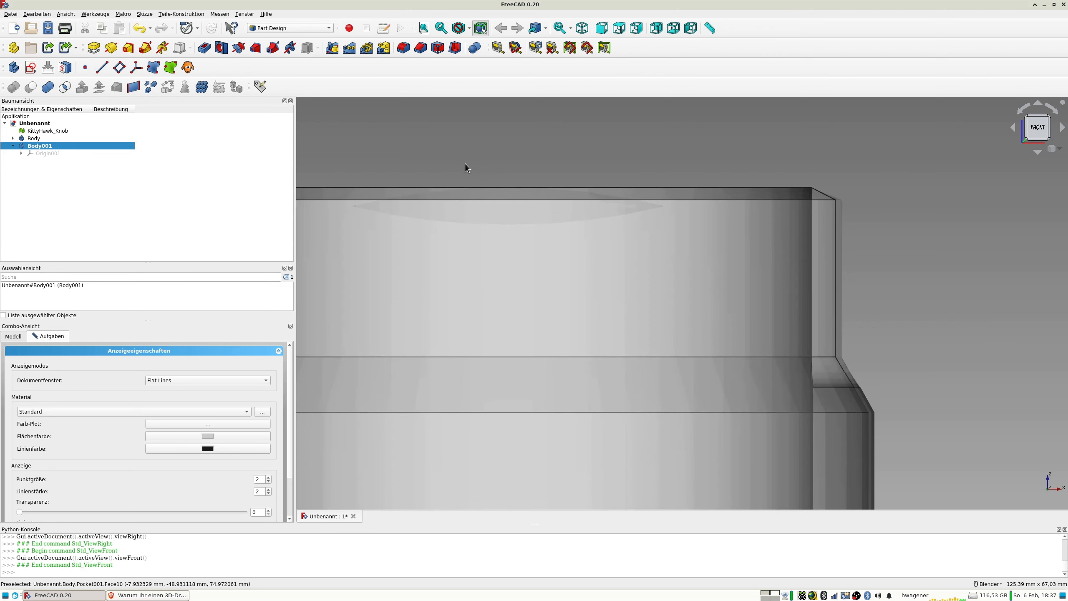
key(3)
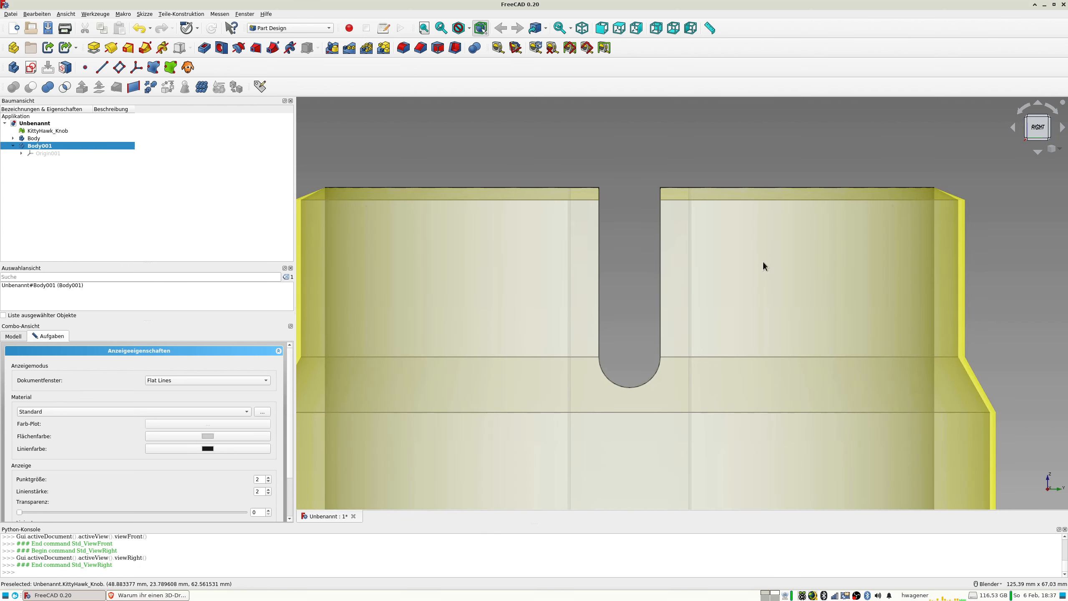
Set the first body's transparency to 9 and the KittyHawk_Knob mesh's transparency to 23.
click(42, 139)
drag(210, 512, 45, 514)
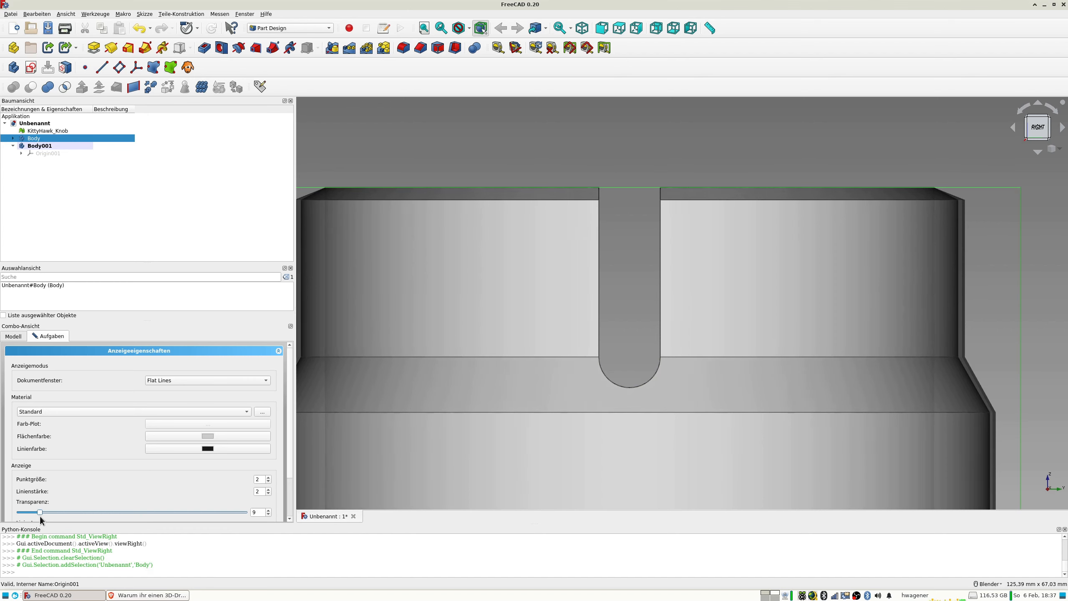
click(51, 131)
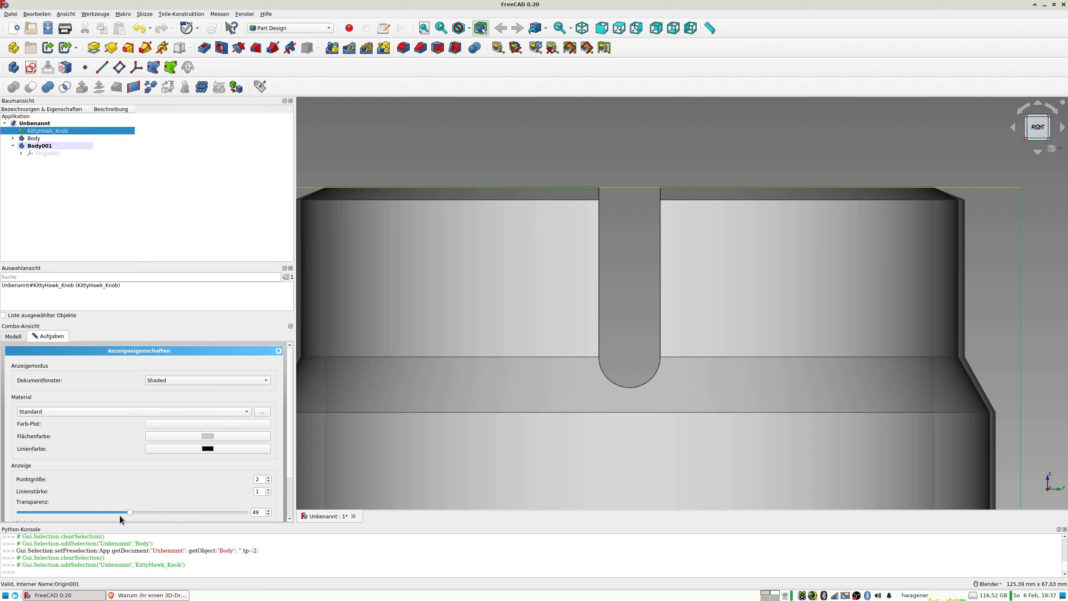
mouse_move(131, 510)
mouse_down()
mouse_move(191, 514)
mouse_move(49, 520)
mouse_move(64, 520)
mouse_up()
middle_drag(305, 400, 474, 365)
Hide the first Part Design body, leaving the knob mesh displayed.
click(44, 146)
click(35, 139)
key(space)
Examine the mesh's rim and slot in the front and right views, toggling the mesh's visibility to compare.
key(1)
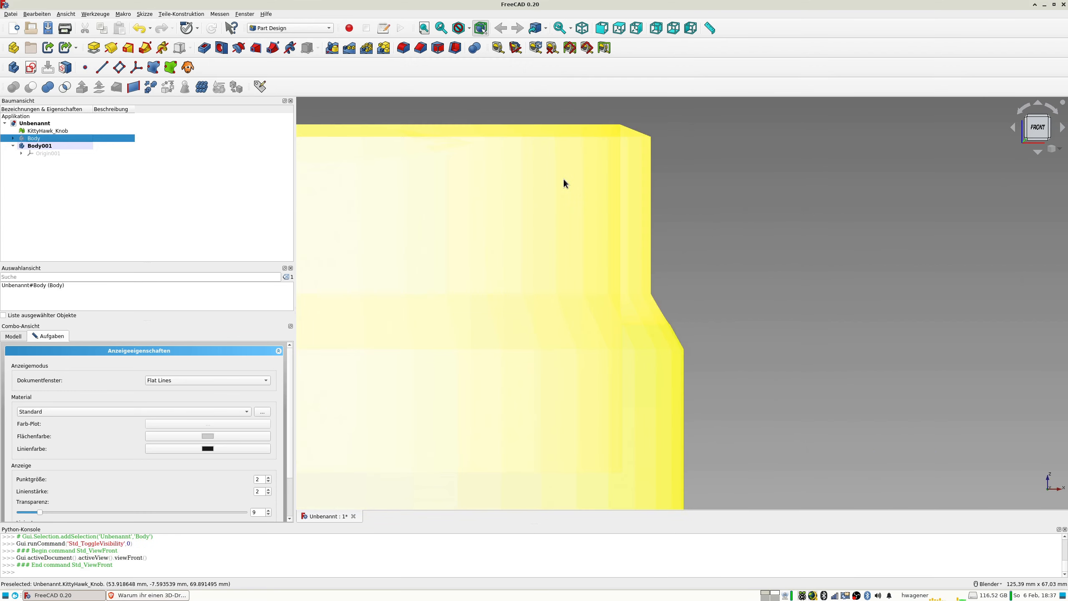
key(3)
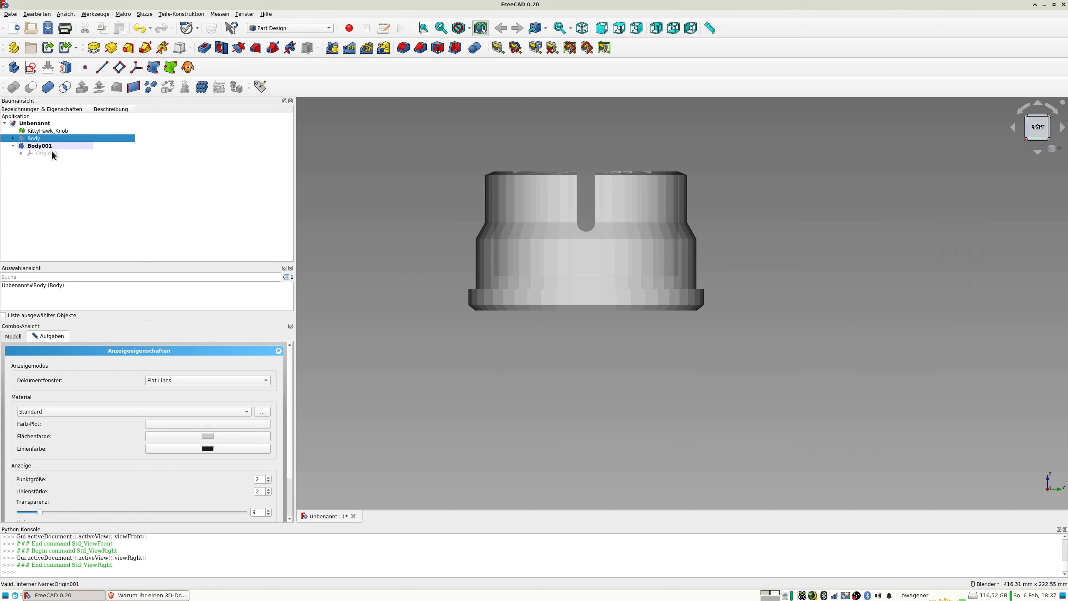
scroll(580, 177, up, 2)
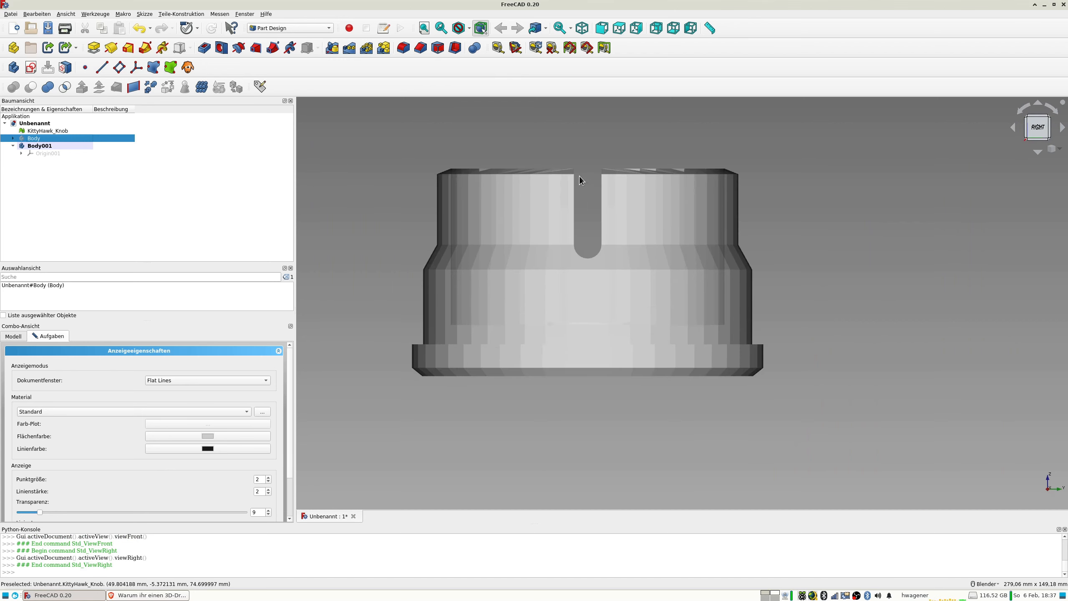
scroll(580, 176, up, 3)
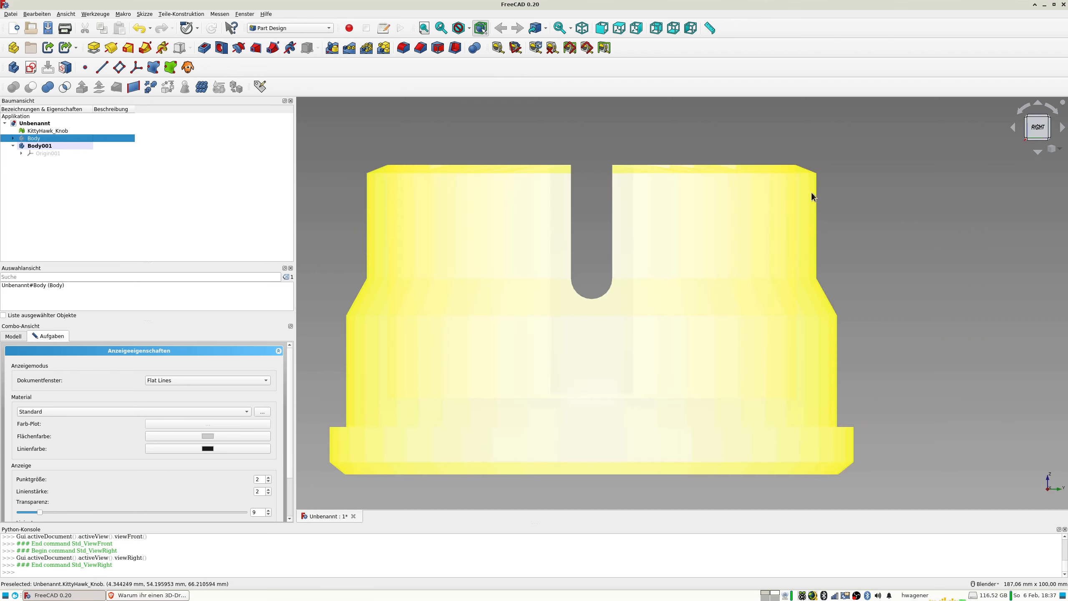
scroll(805, 113, up, 2)
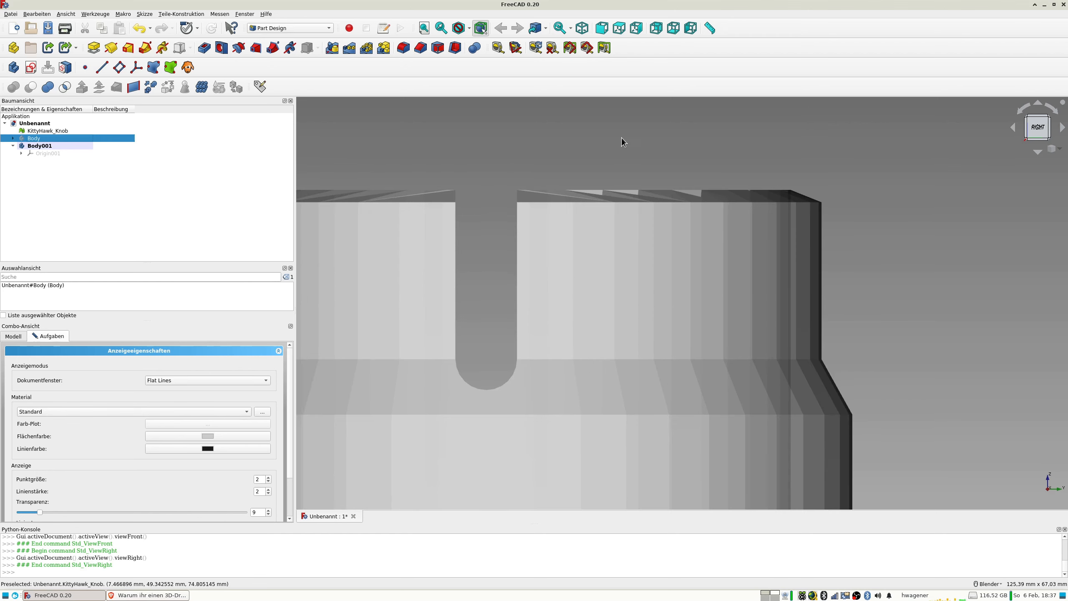
click(51, 131)
key(space)
key(space)
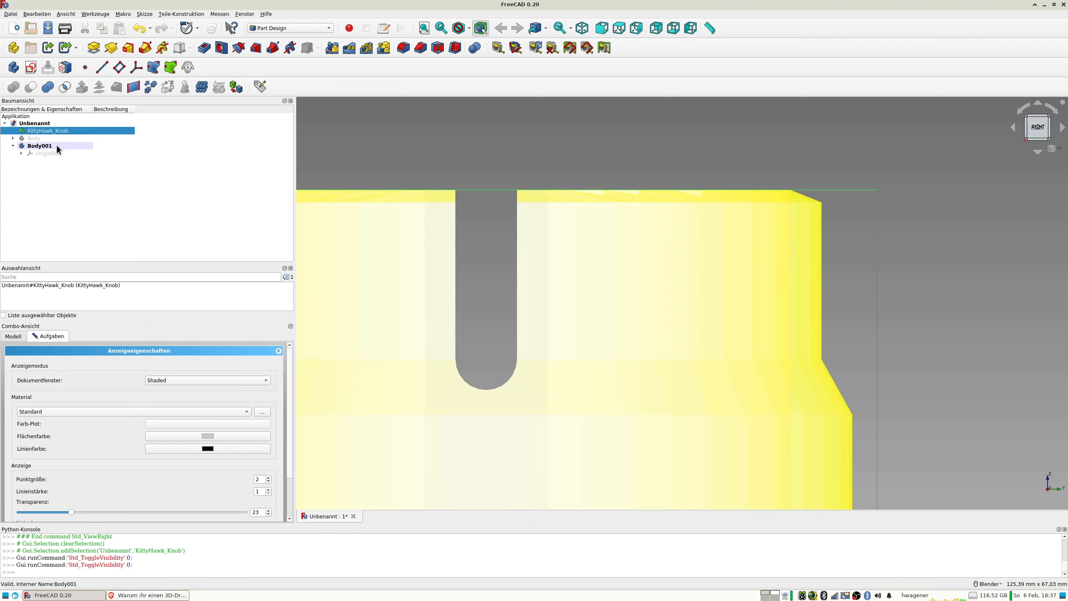
Close the display properties and create a new sketch on the YZ plane of the second body.
click(40, 147)
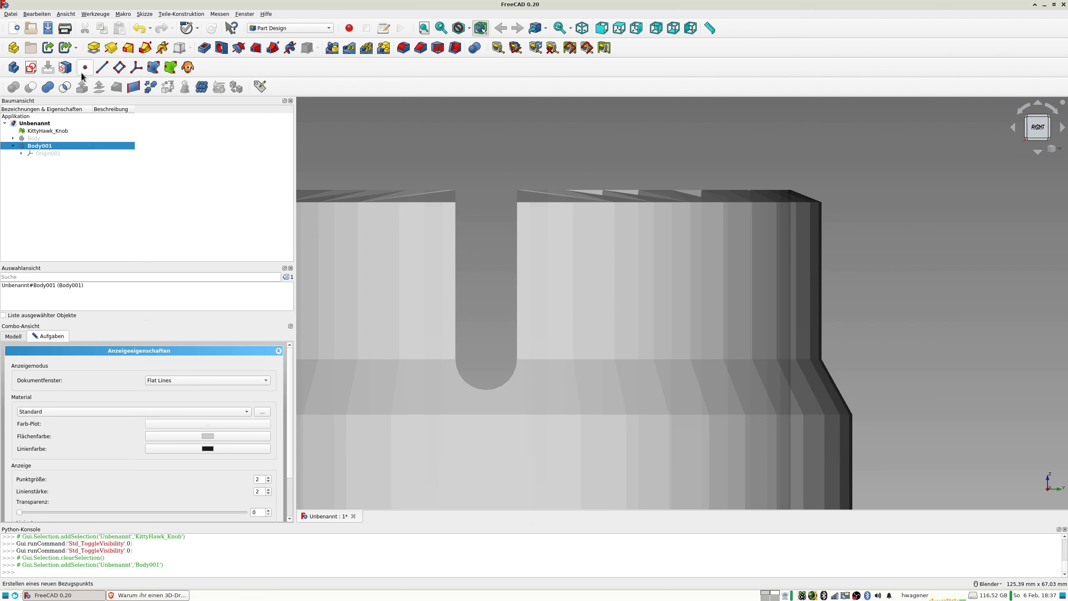
click(30, 68)
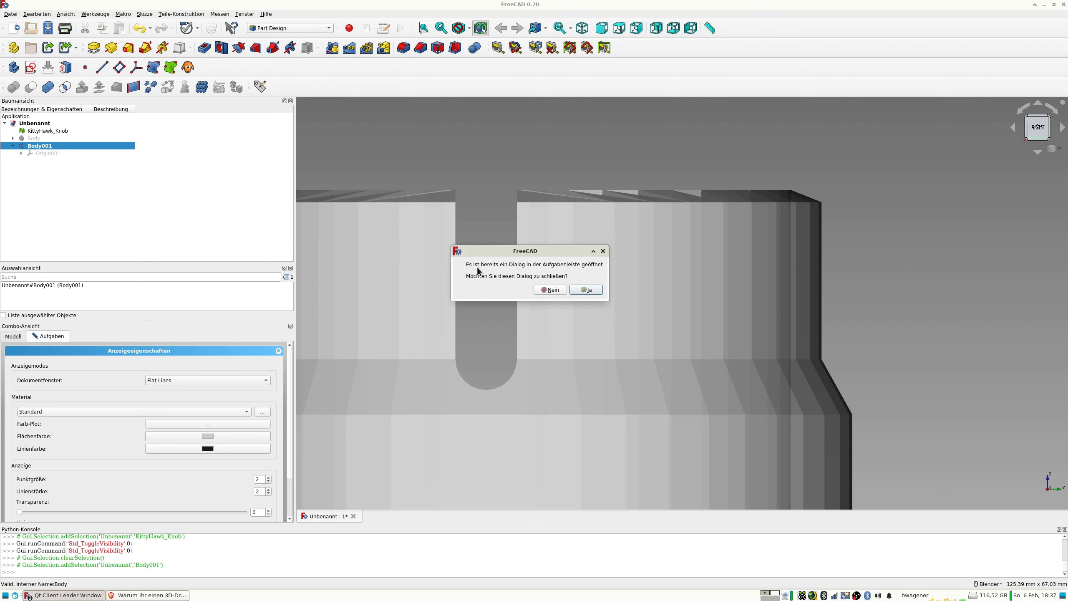
click(588, 290)
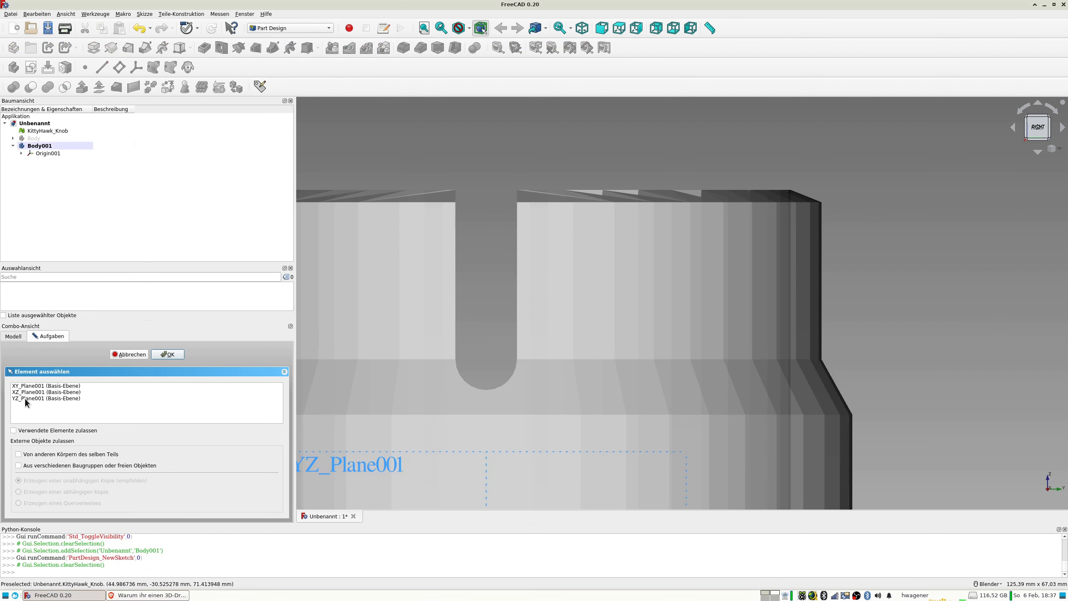
click(25, 398)
click(169, 354)
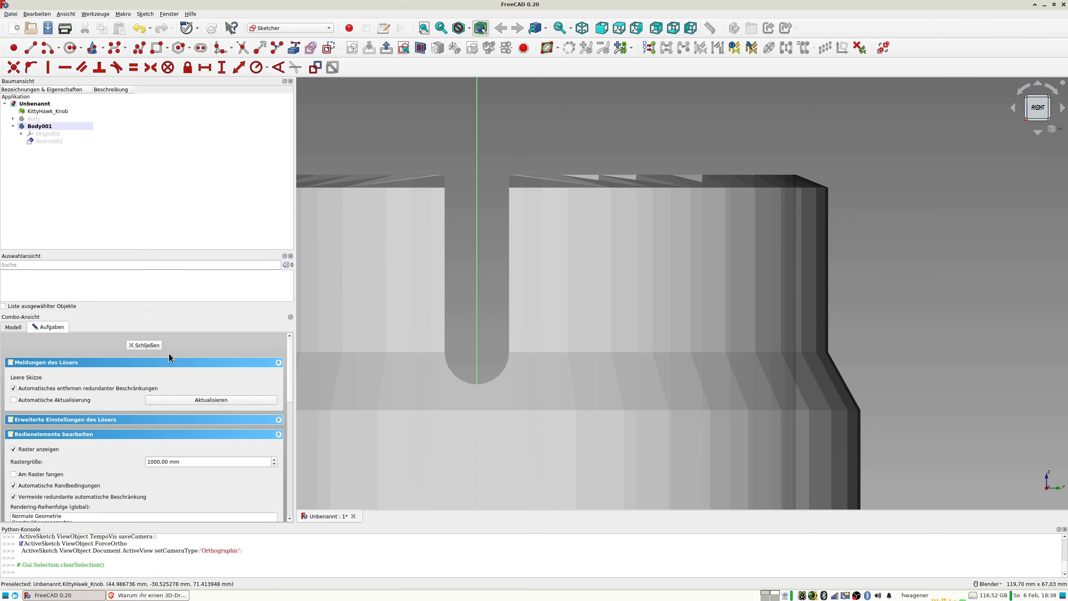
Turn on the sketch's section view to cut the knob mesh at the YZ plane.
click(421, 48)
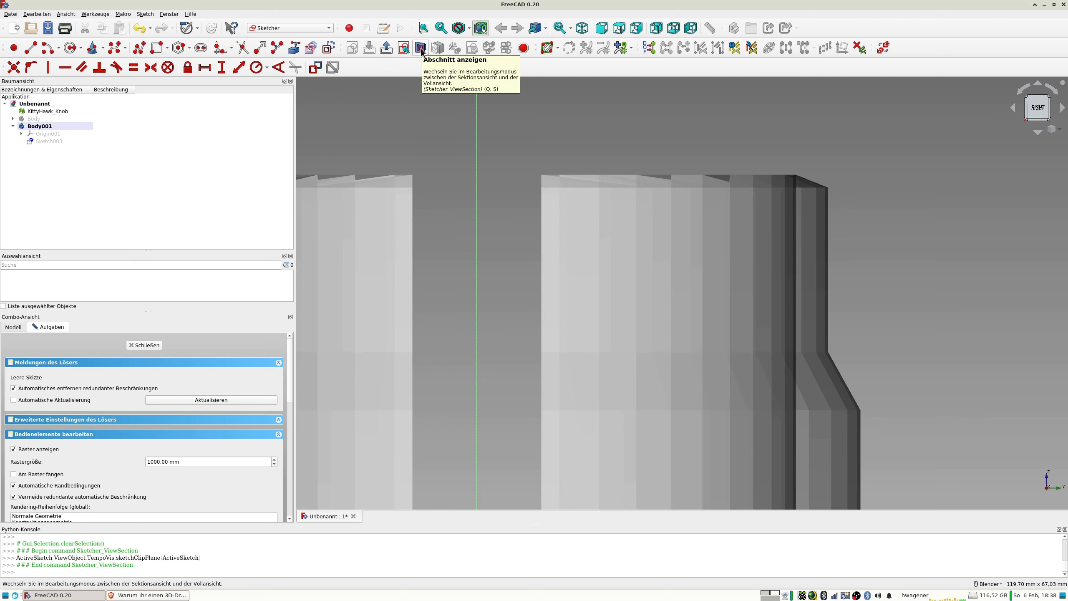
scroll(725, 205, up, 2)
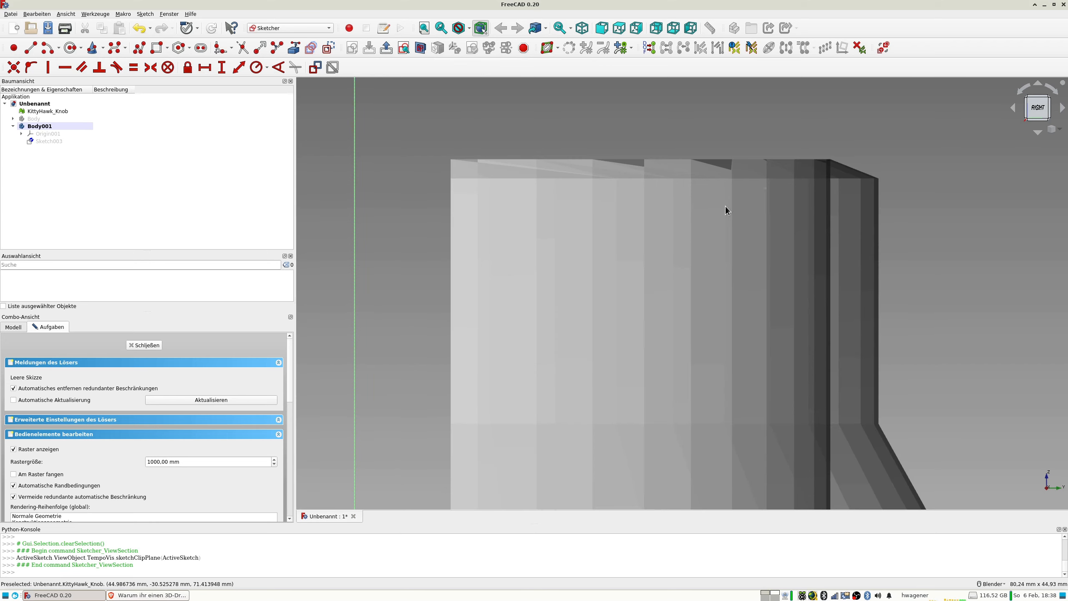
scroll(723, 204, down, 6)
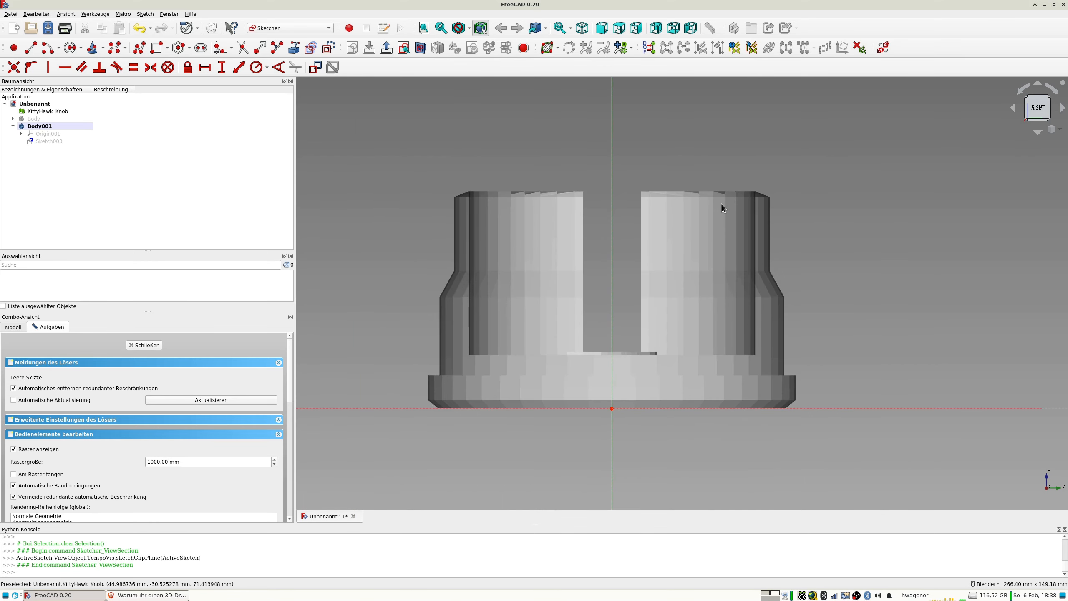
scroll(721, 203, up, 2)
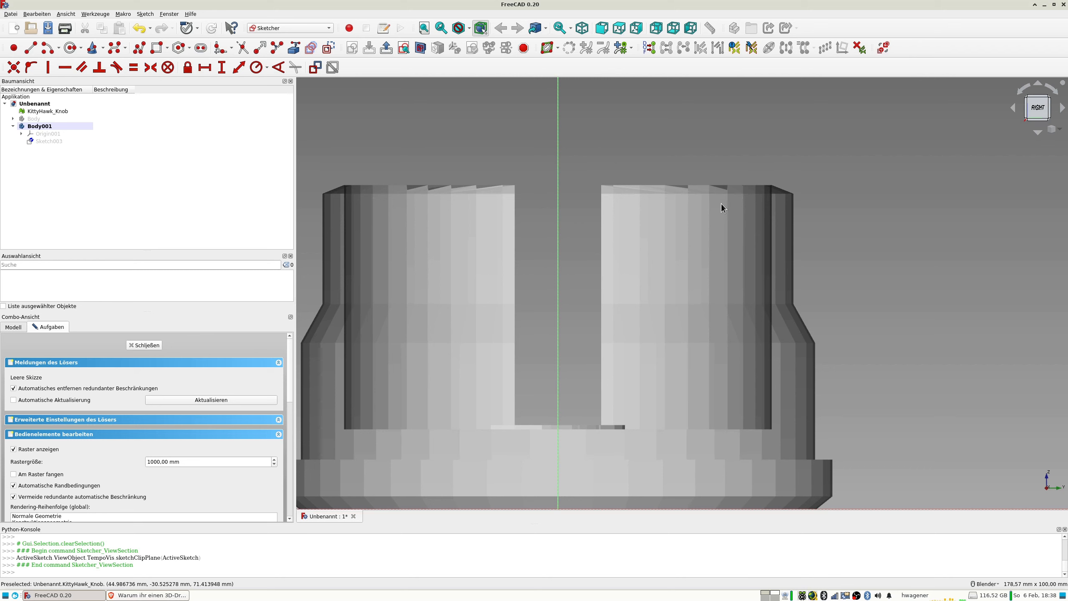
Examine the sectioned mesh in the front and right views, toggling its visibility and focusing on the upper rim edge.
click(50, 112)
key(space)
key(space)
mouse_move(622, 206)
middle_down()
mouse_move(632, 214)
mouse_move(628, 206)
middle_up()
key(1)
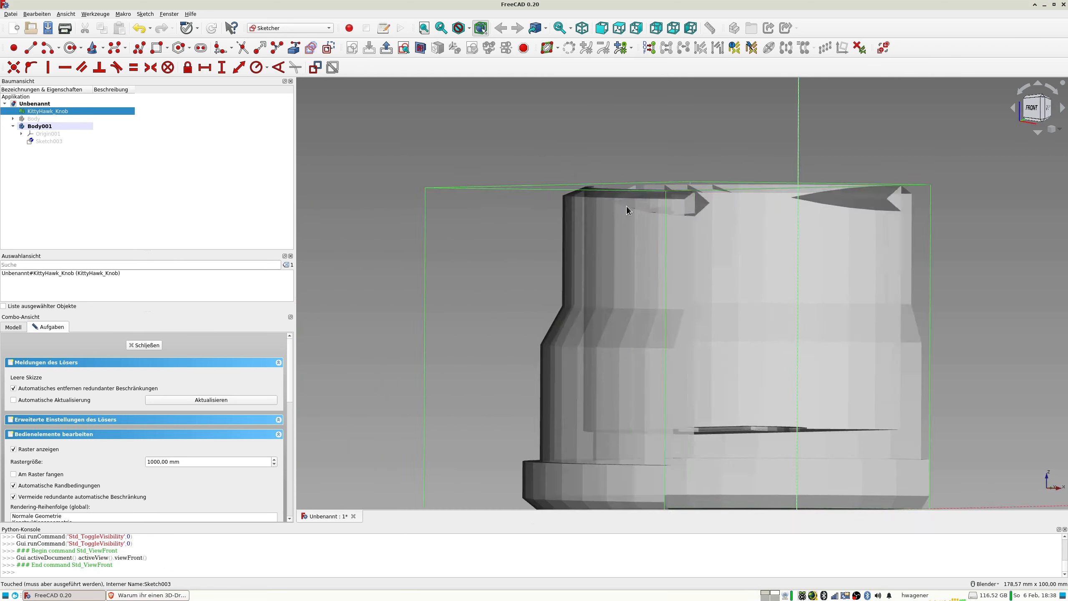
key(3)
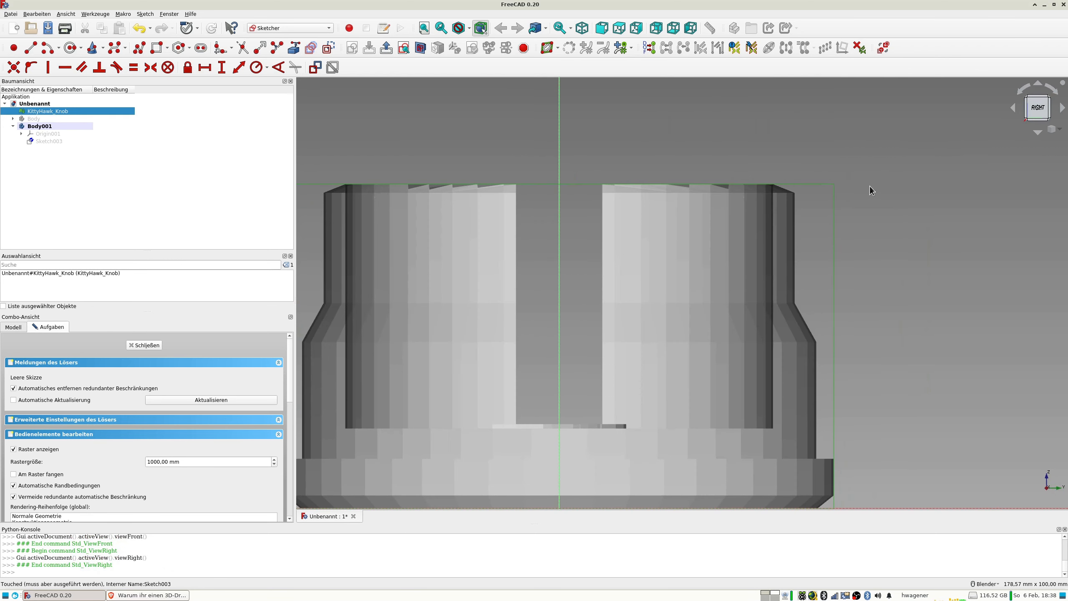
scroll(865, 188, up, 4)
scroll(651, 212, up, 2)
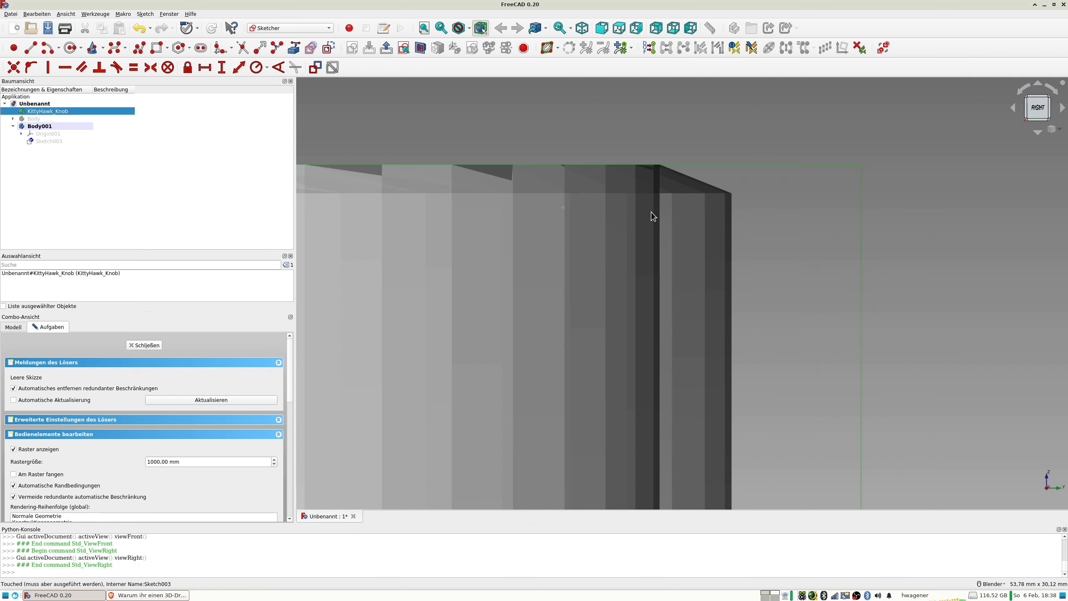
Draw a closed triangle with the Polyline tool over the mesh's notch at the upper rim, with a vertical outer side about 6.2 mm long.
middle_drag(651, 212, 652, 215)
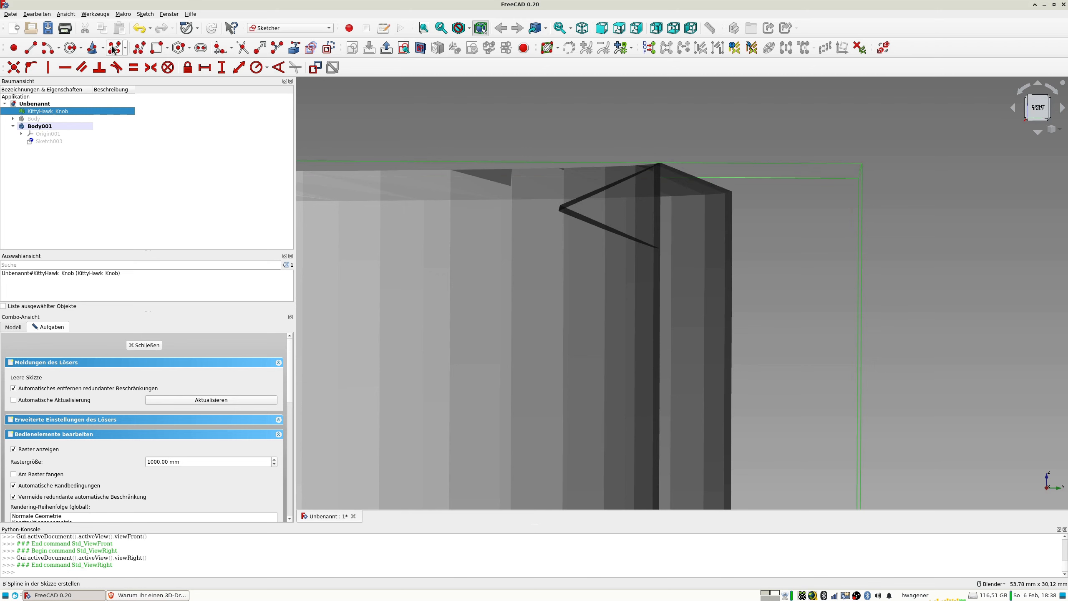
click(139, 48)
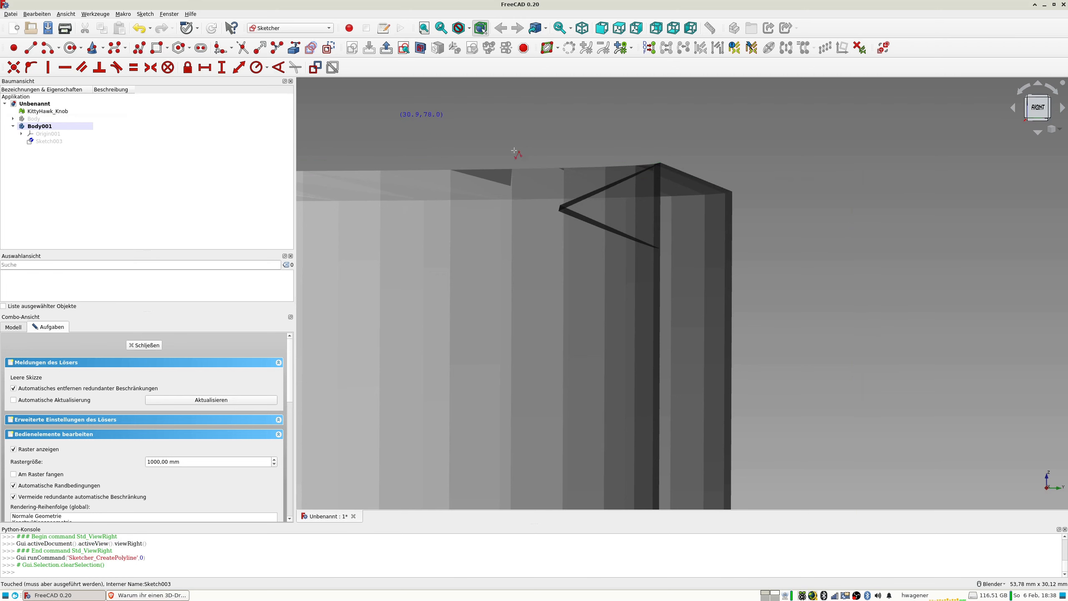
click(659, 163)
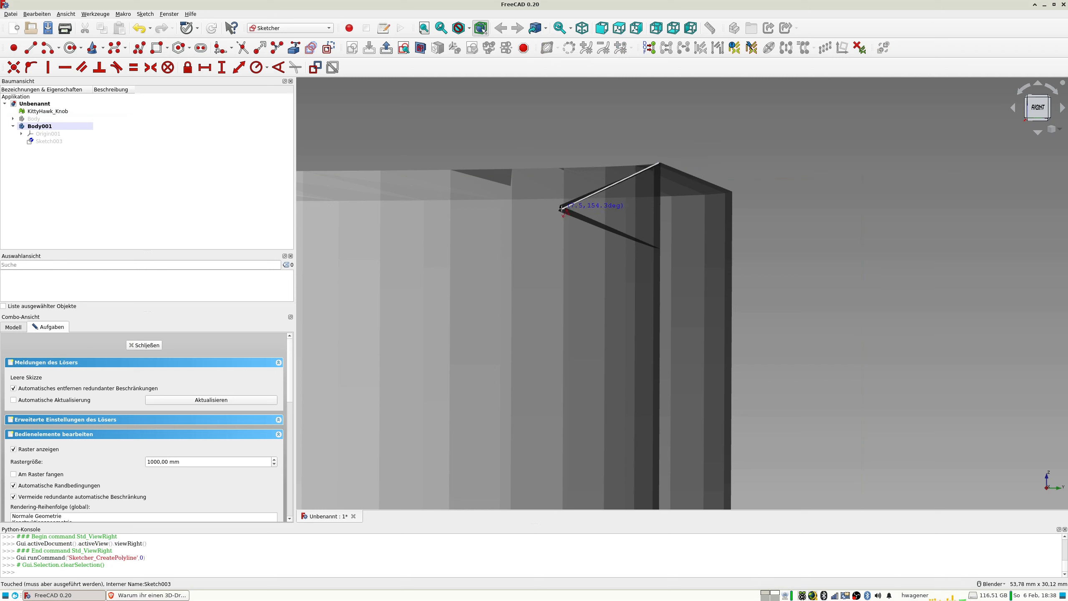
click(562, 209)
click(659, 251)
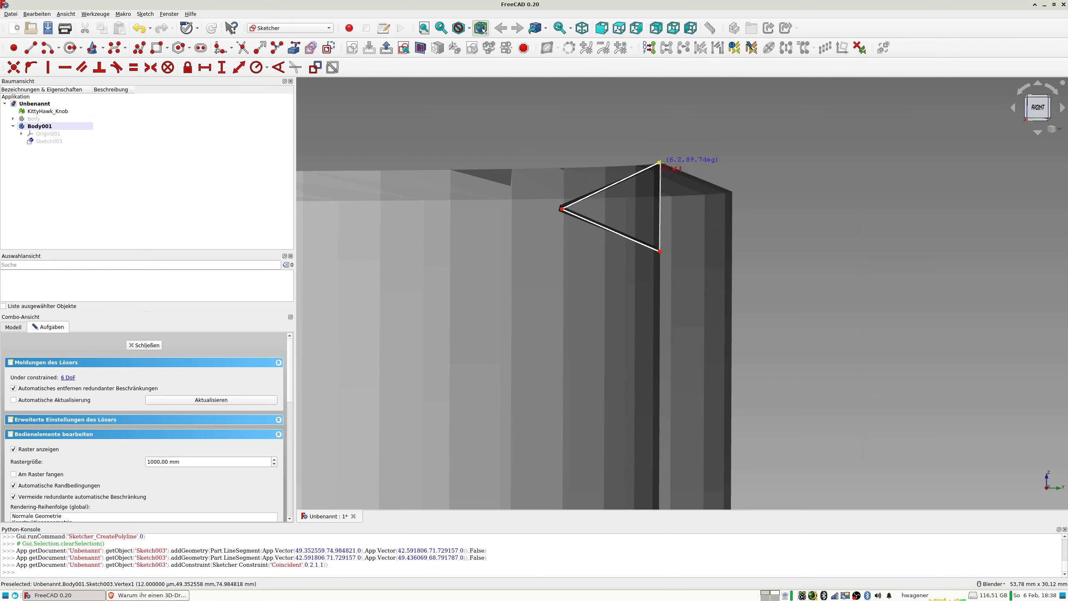
click(659, 162)
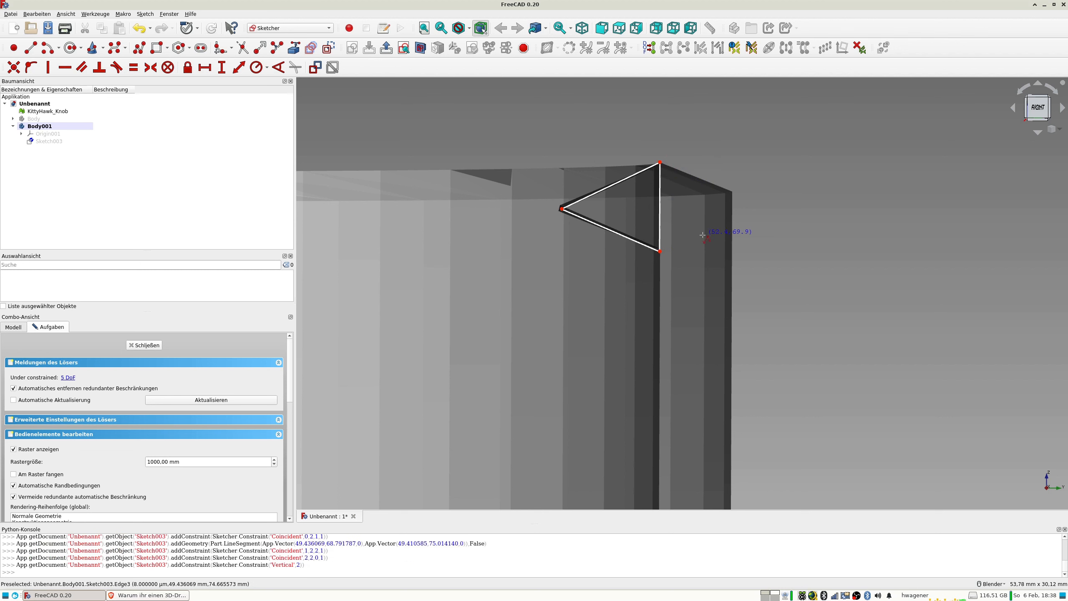
Try to add a vertical constraint to the triangle's outer side.
click(660, 205)
key(v)
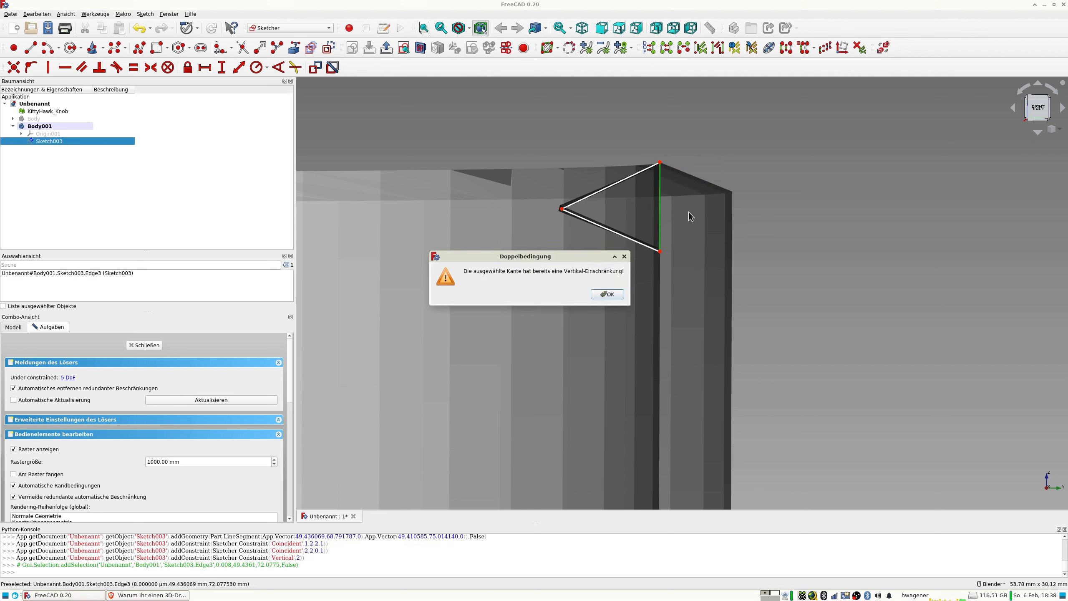
click(612, 291)
Constrain the horizontal distance between the triangle's upper corner and the sketch's vertical axis to 50 mm.
scroll(753, 232, down, 2)
scroll(753, 231, down, 2)
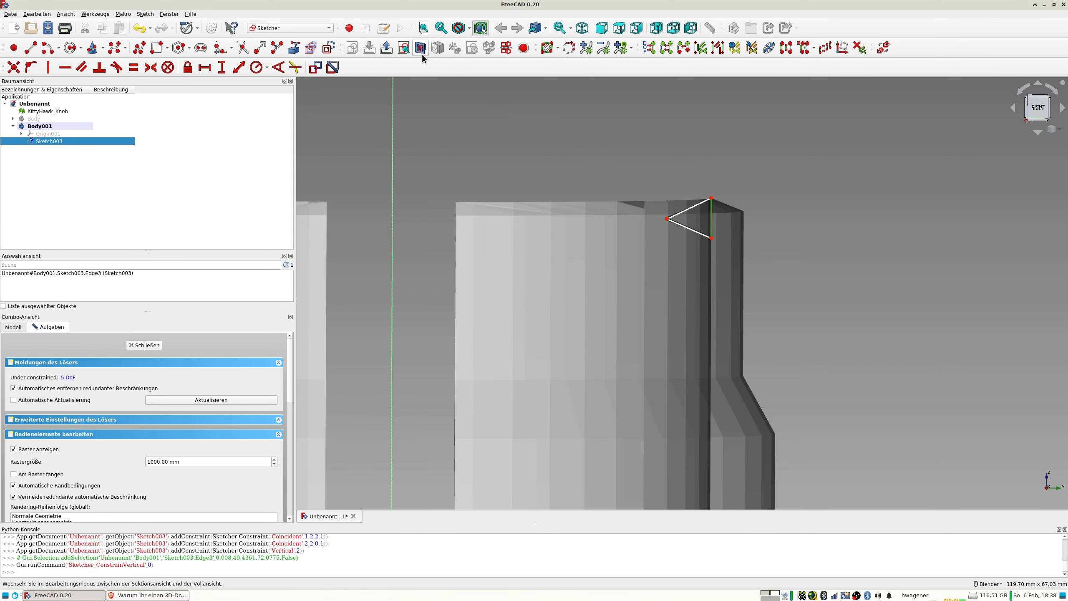
click(402, 49)
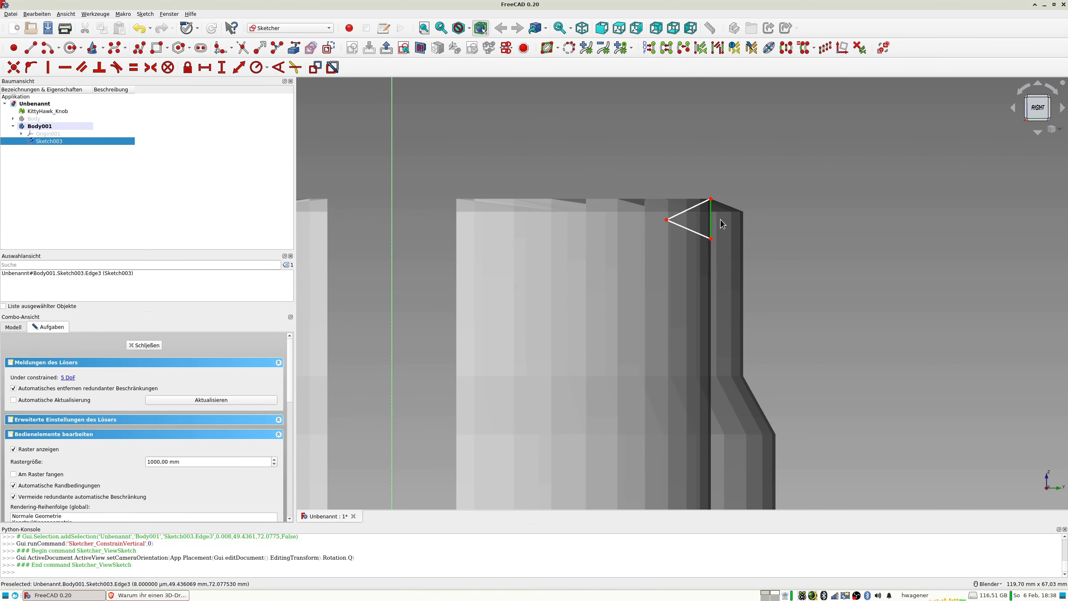
scroll(722, 224, up, 3)
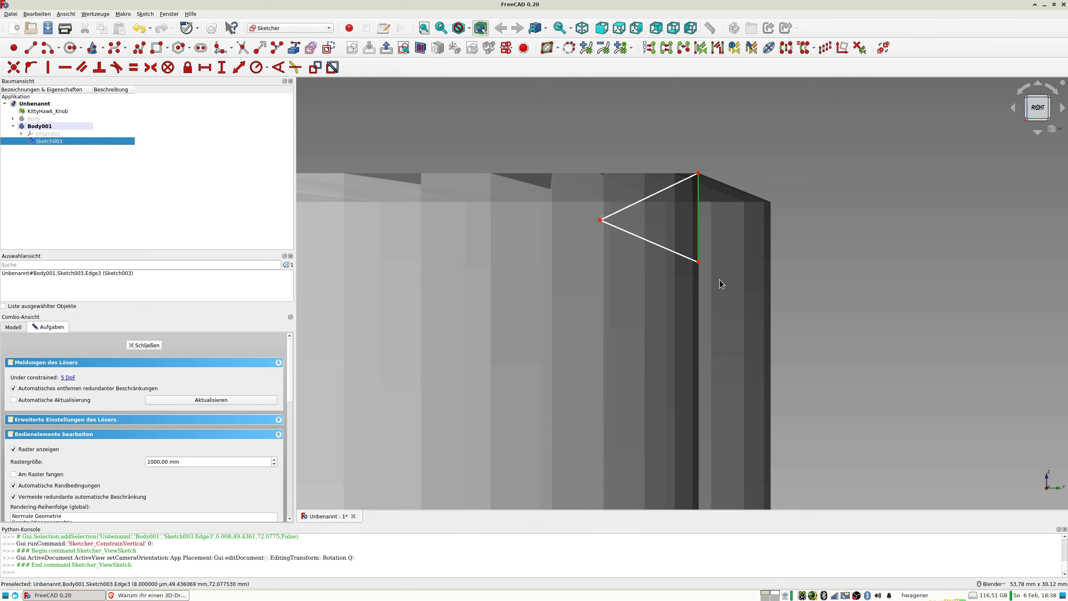
scroll(722, 285, down, 3)
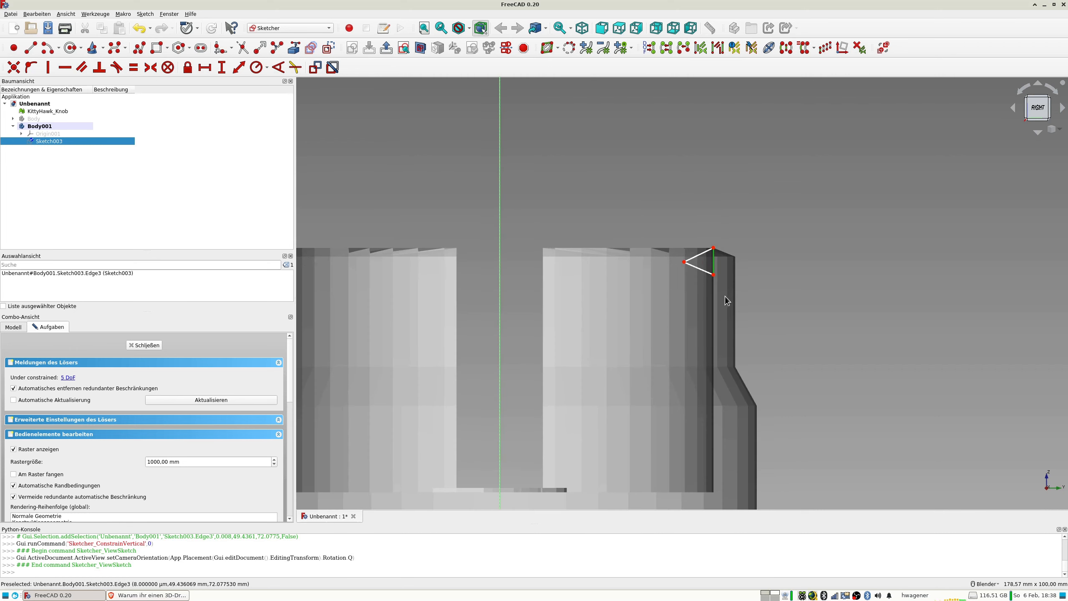
click(714, 275)
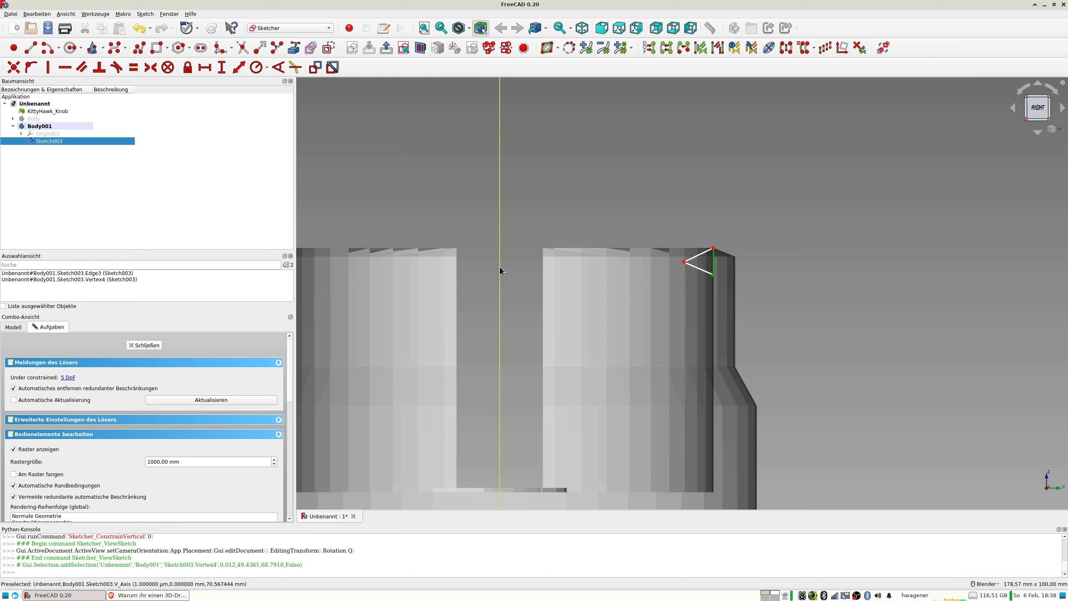
click(724, 242)
click(714, 248)
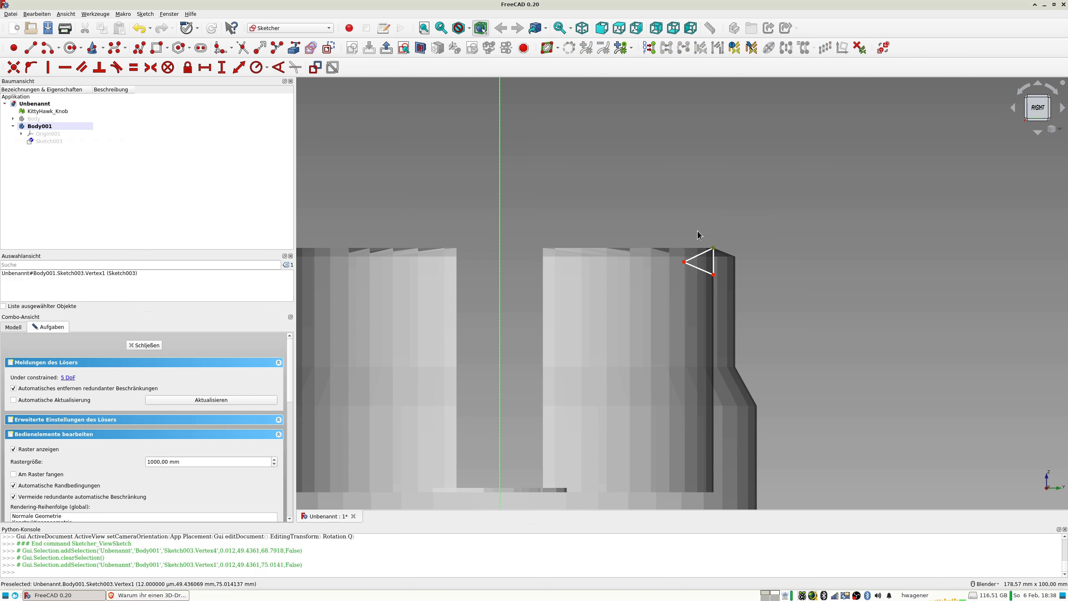
click(500, 218)
text(lh)
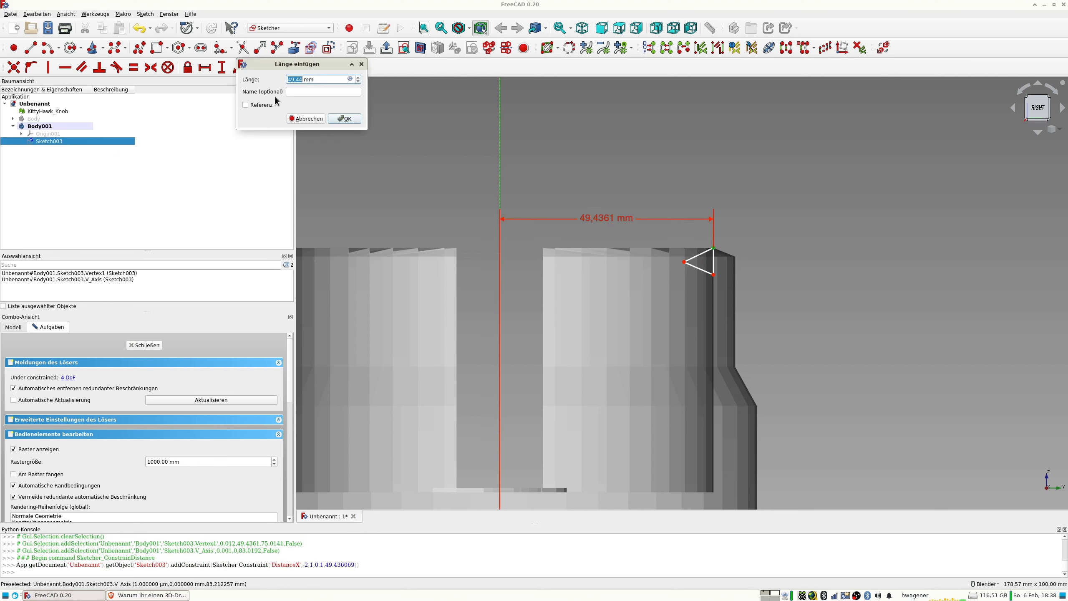
text(50)
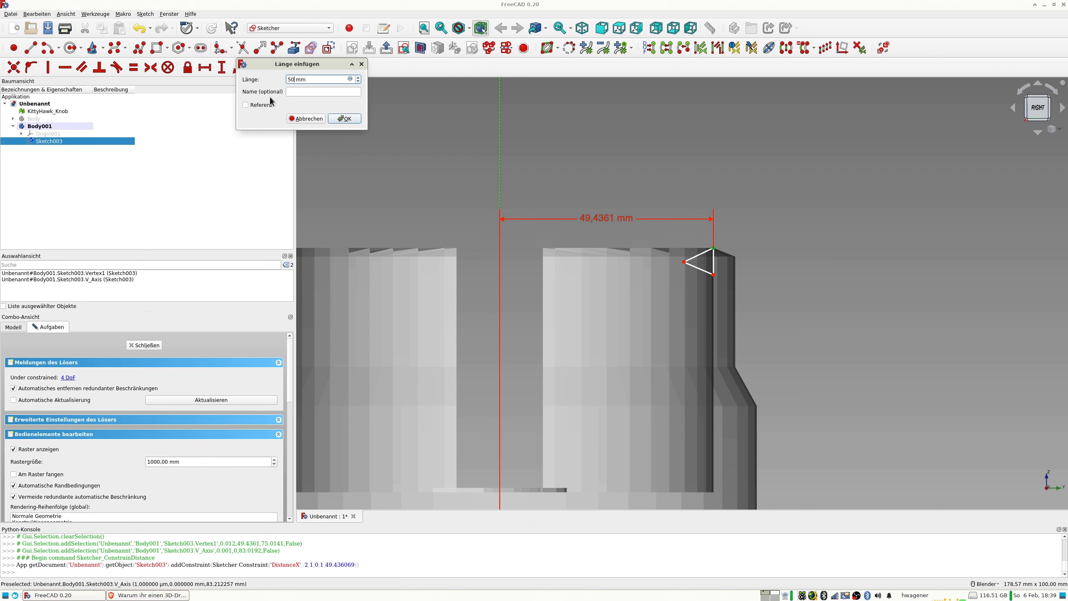
key(Return)
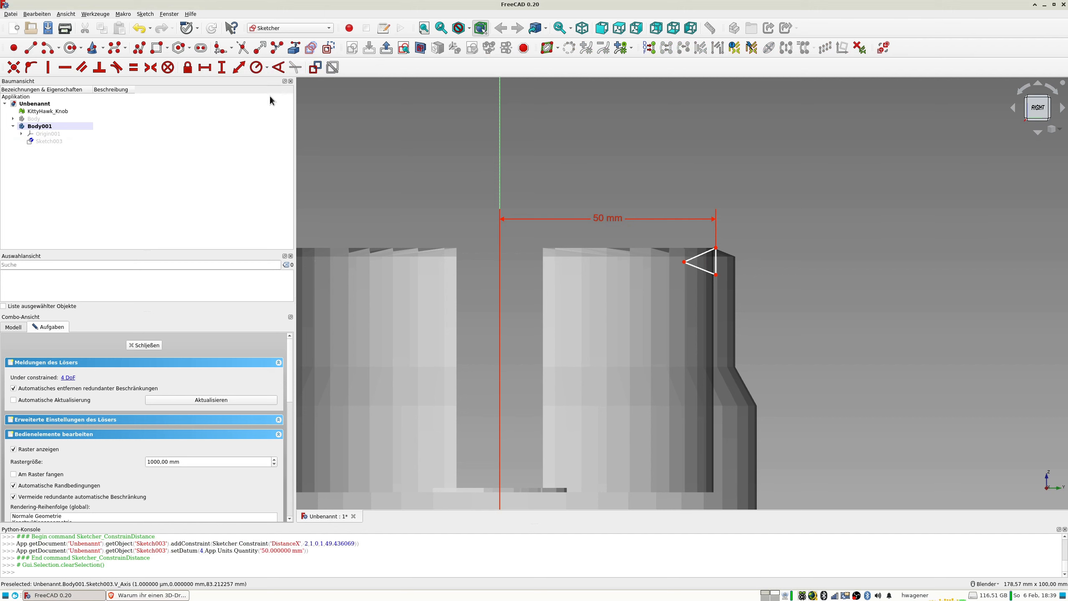
Set the horizontal distance of the triangle's upper corner from the vertical axis to 49.5 mm.
scroll(726, 264, up, 4)
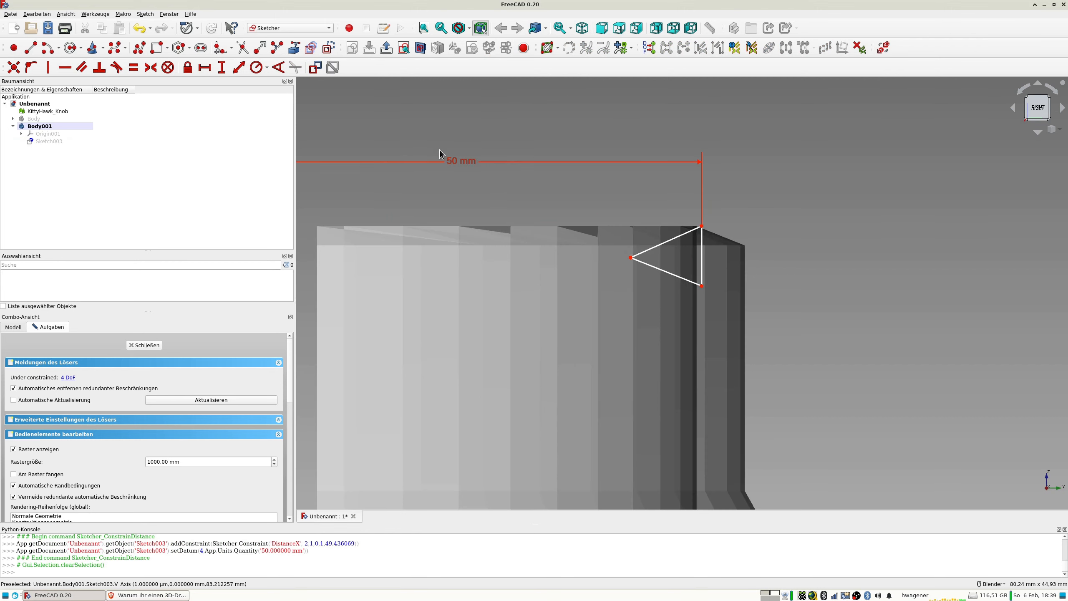
double_click(453, 161)
text(49)
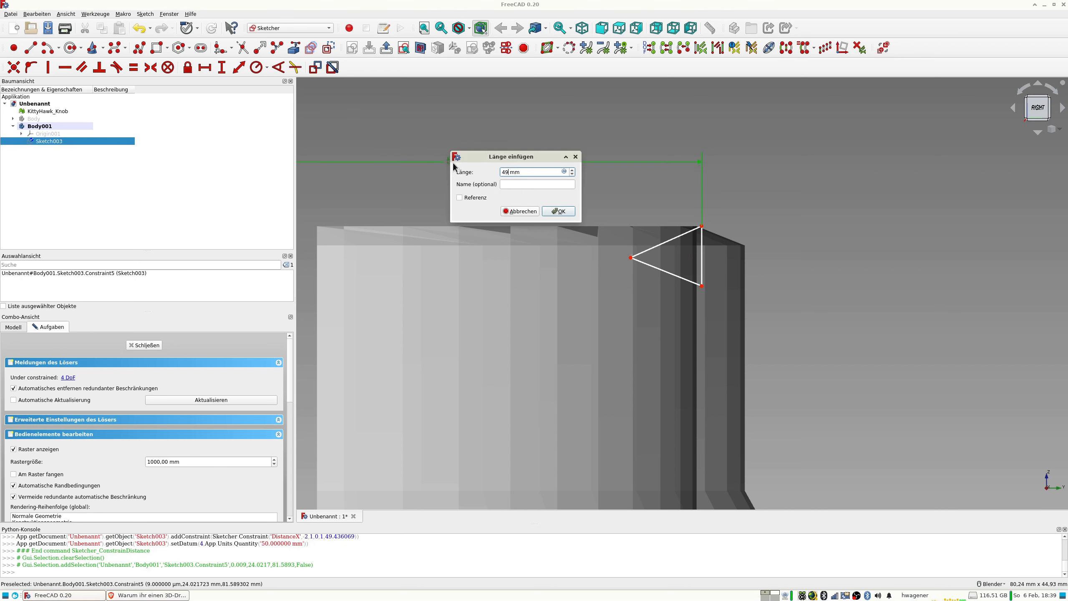
text(,5)
key(Return)
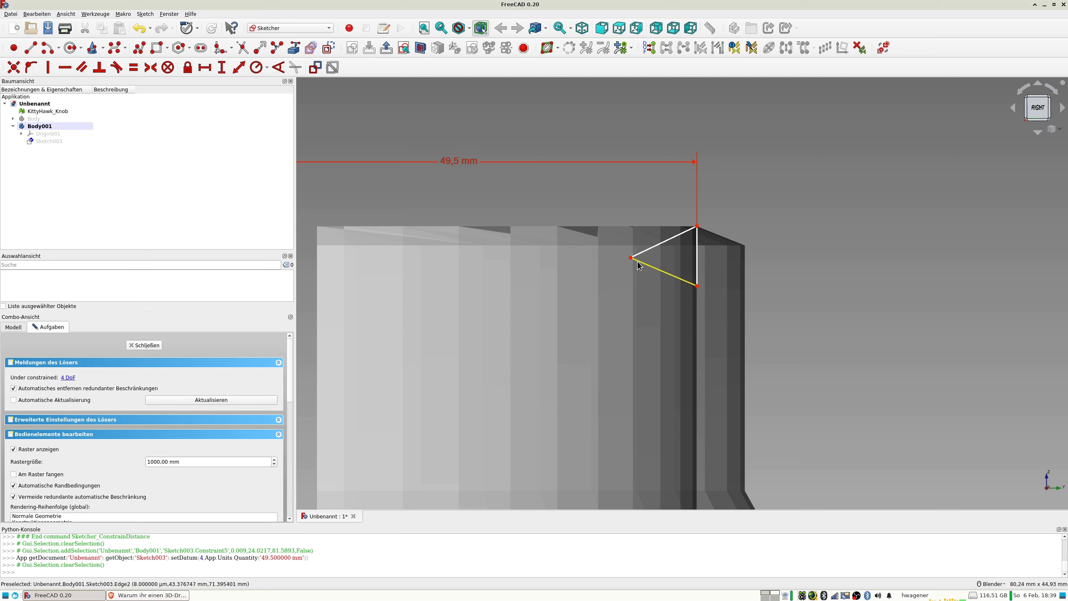
Constrain the triangle's upper corner to 75 mm above the origin and move the dimension clear of the knob.
click(697, 227)
scroll(864, 314, down, 5)
shift+middle_drag(904, 362, 826, 274)
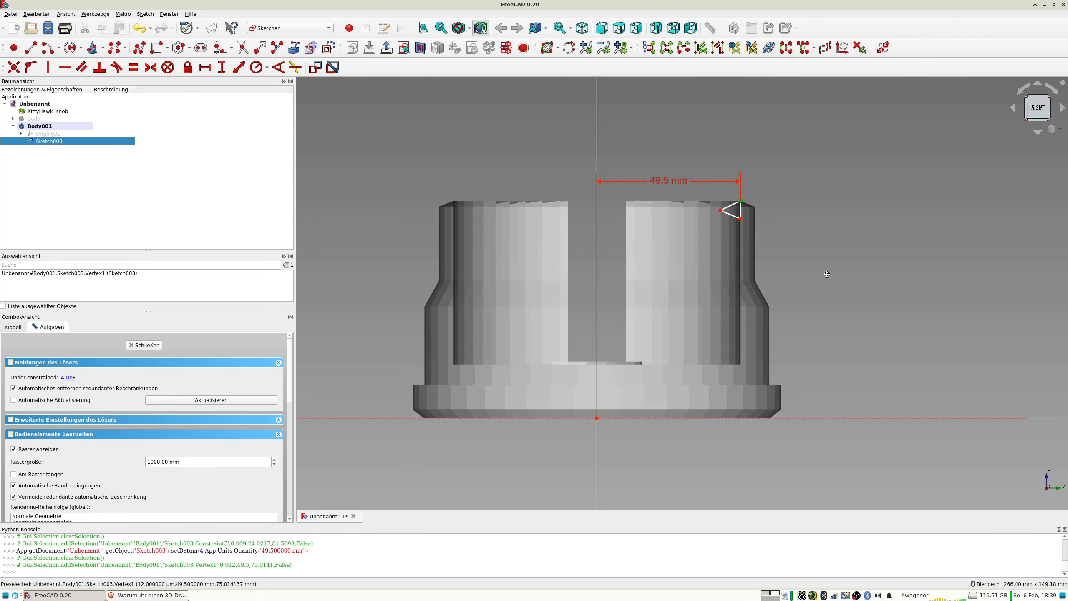
click(848, 420)
click(220, 70)
text(75)
key(Return)
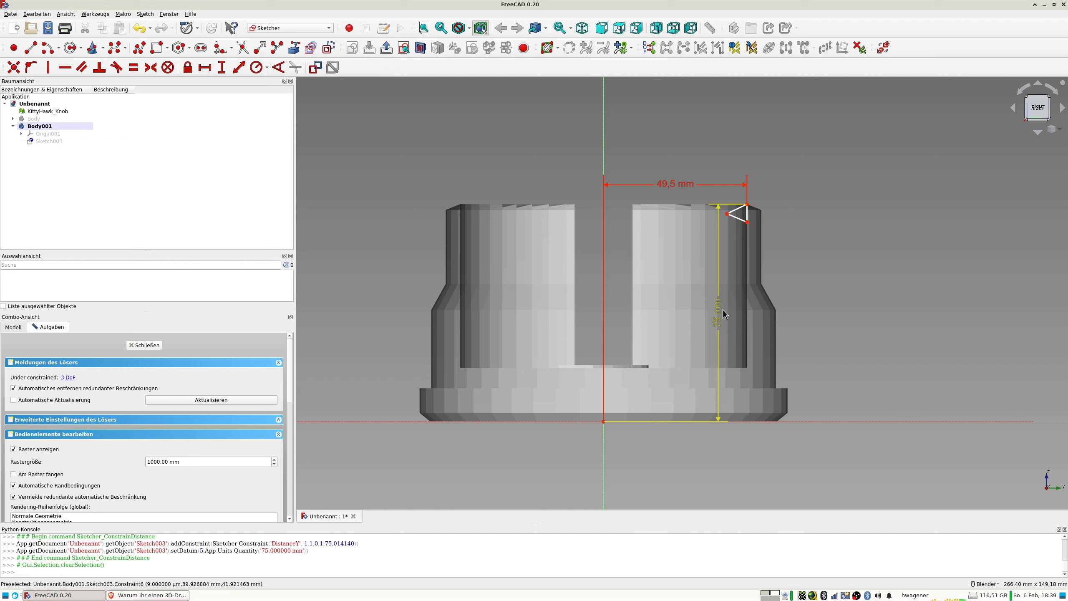
drag(737, 326, 909, 327)
scroll(745, 241, up, 4)
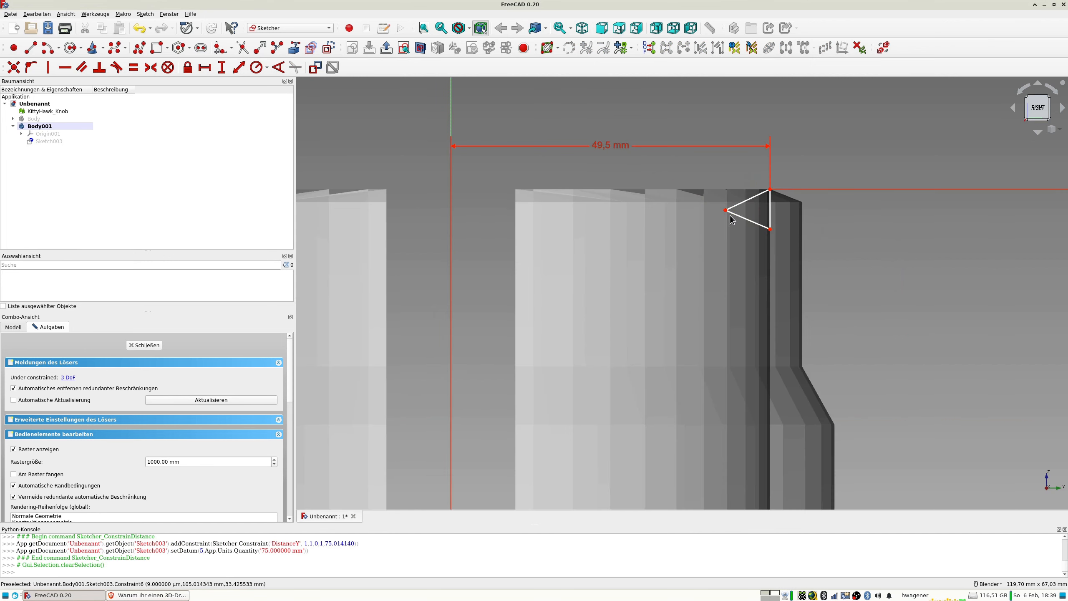
Constrain the length of the triangle's vertical side to 6 mm.
click(770, 208)
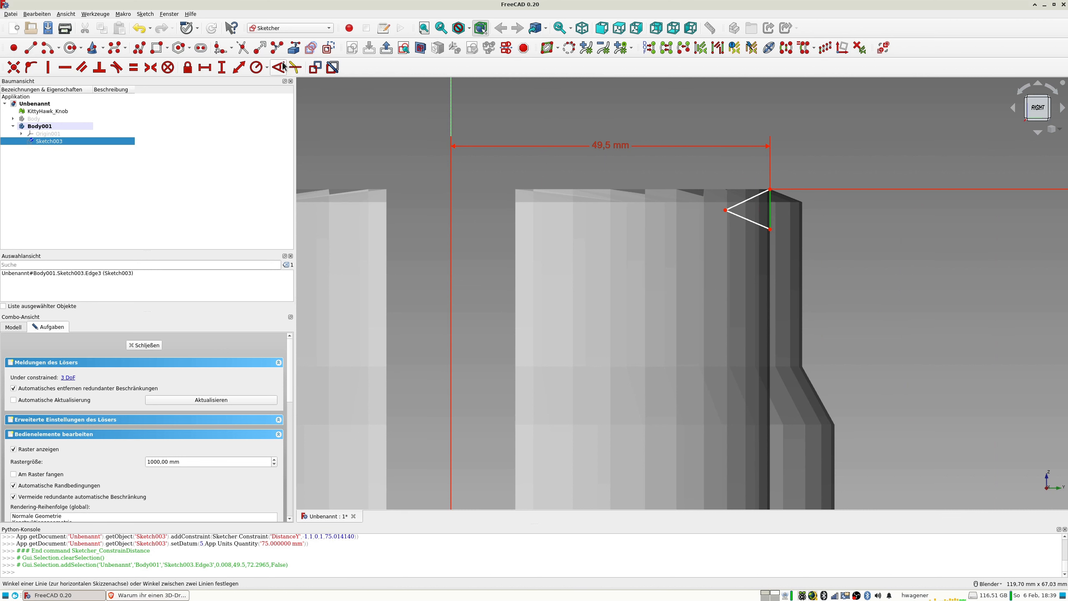
click(241, 68)
text(6)
key(Return)
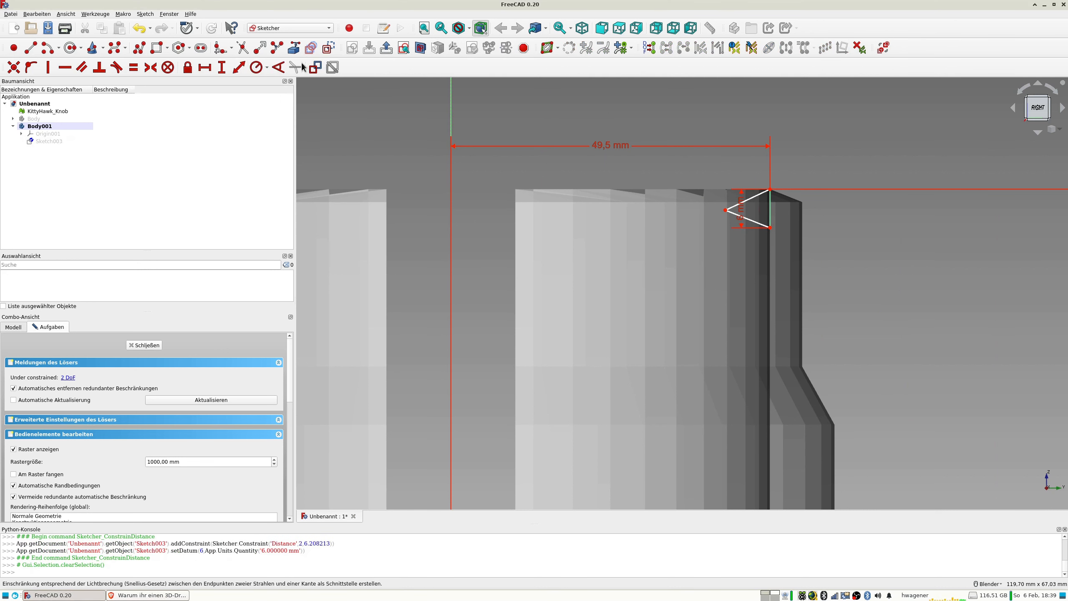
Draw a horizontal line about 9.7 mm long from the triangle's inner corner and constrain its free end onto the vertical side.
middle_drag(600, 146, 587, 166)
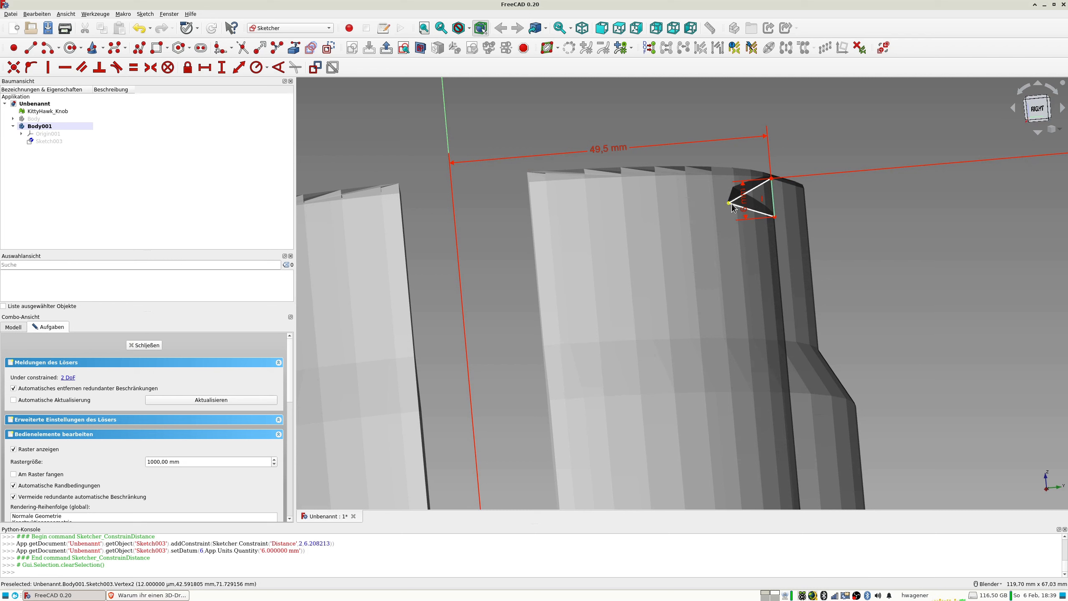
click(37, 49)
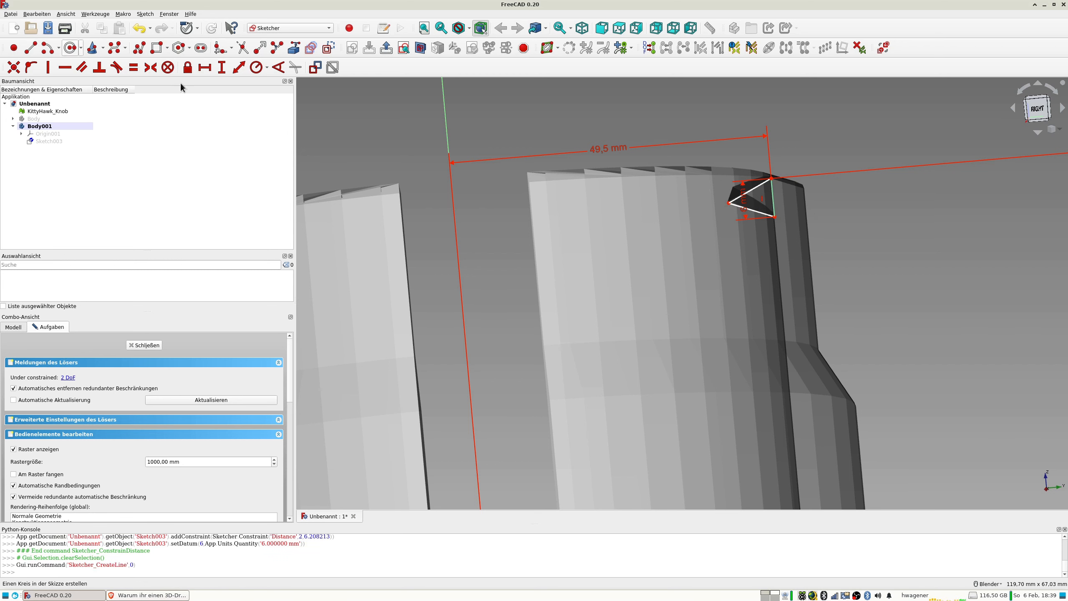
click(729, 203)
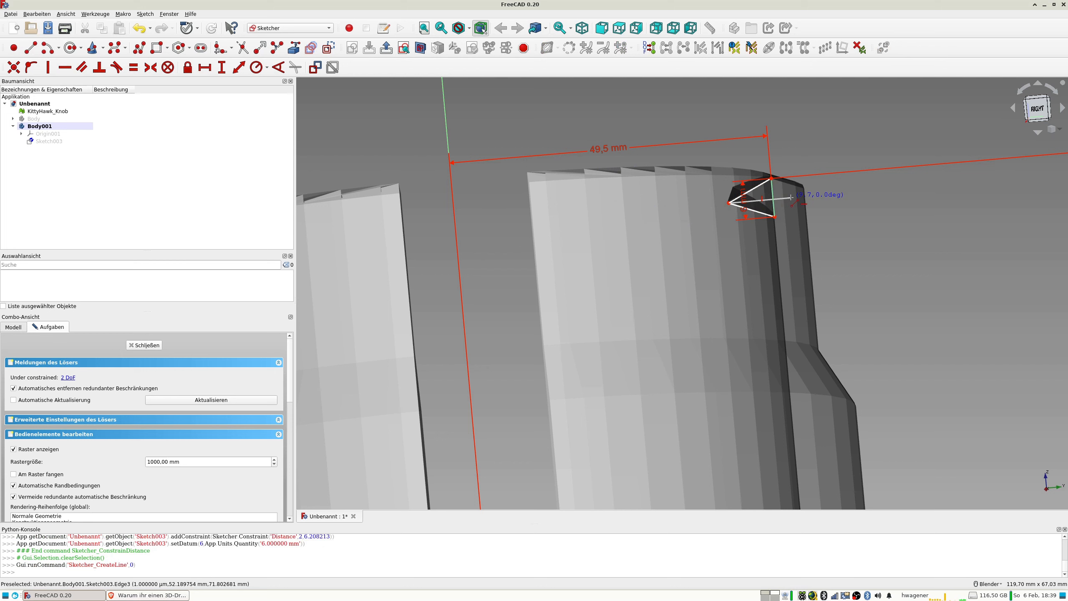
click(791, 197)
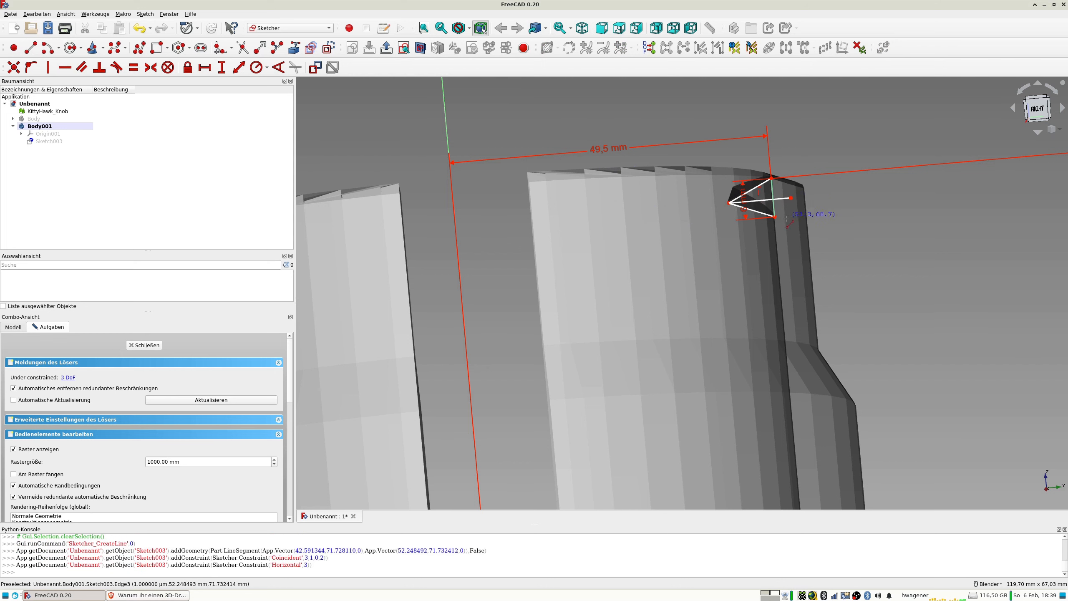
click(791, 198)
click(782, 212)
key(o)
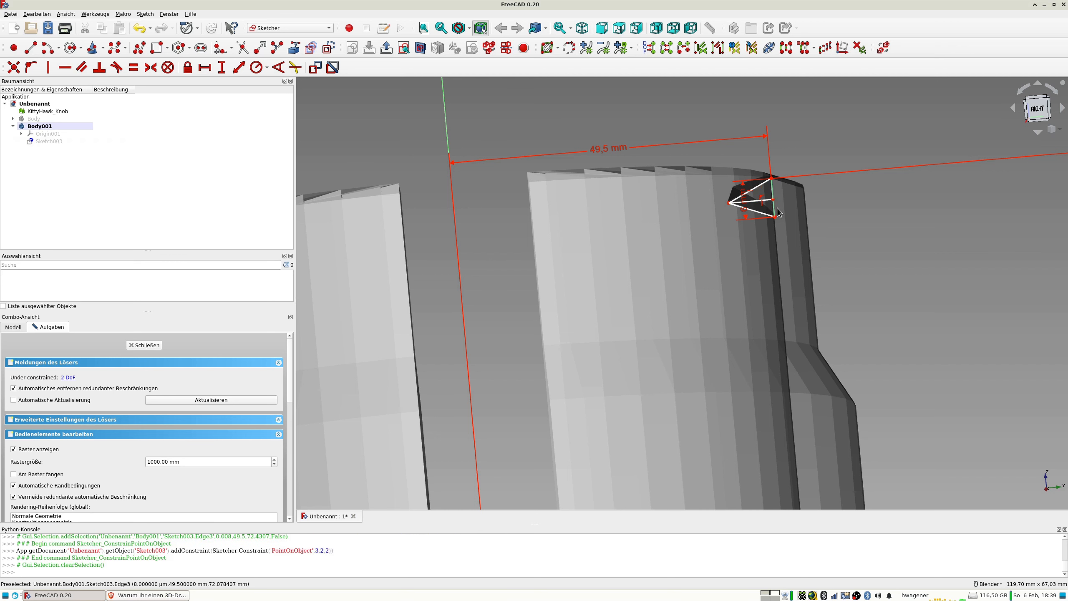
Constrain the vertical distance between the horizontal line's outer end and the triangle's lower corner to 3 mm.
scroll(776, 208, up, 2)
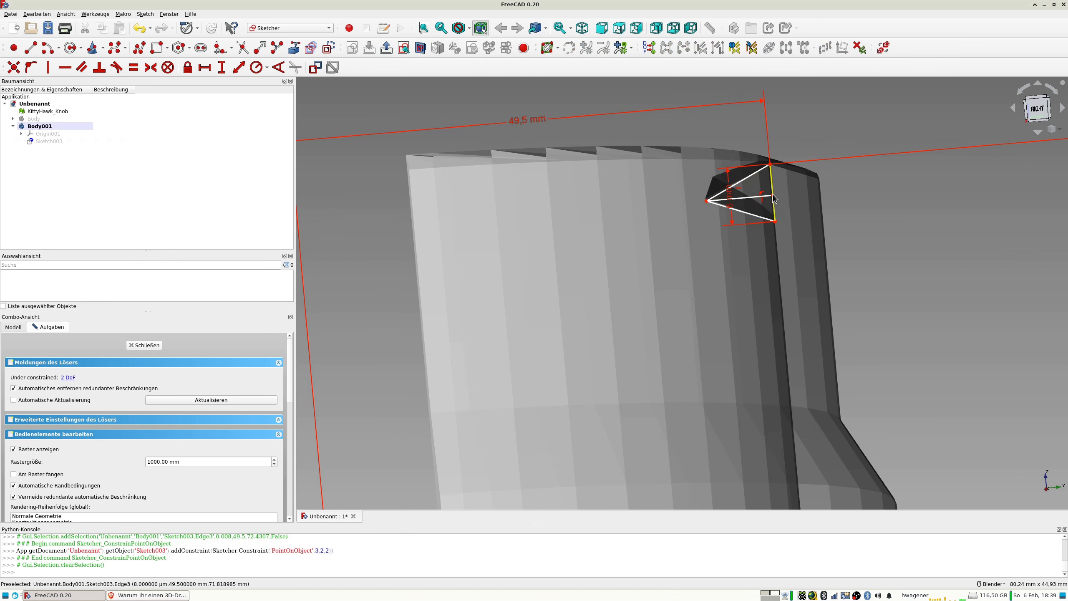
scroll(773, 200, up, 3)
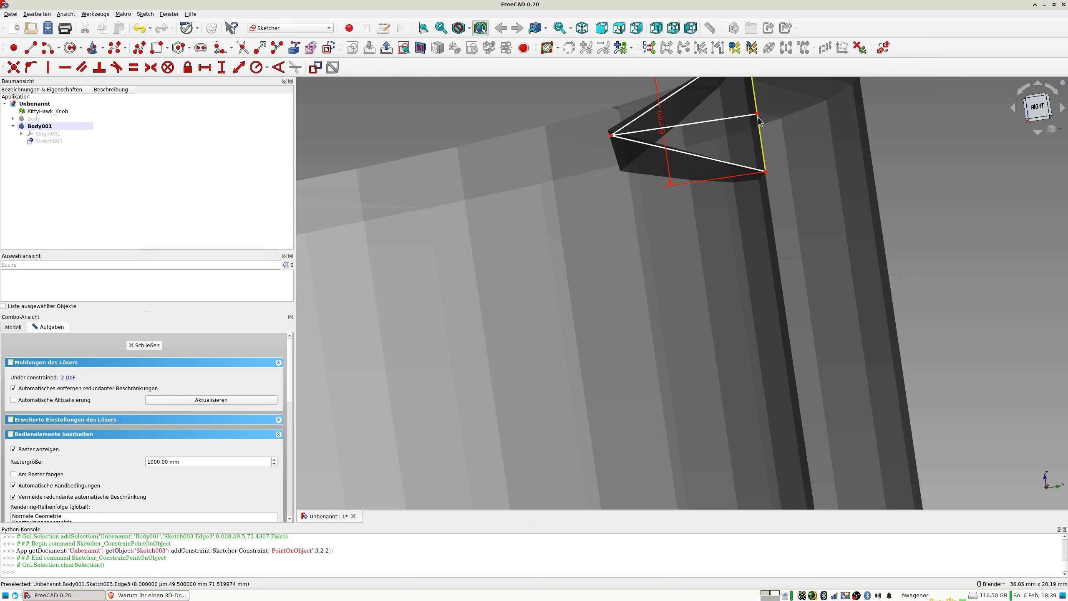
drag(757, 118, 776, 152)
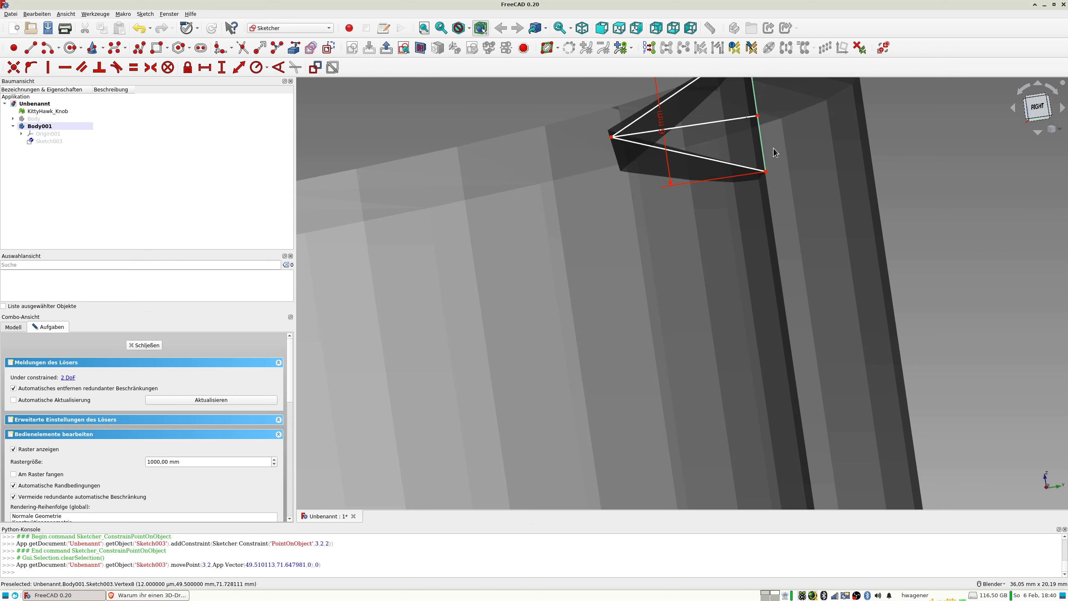
click(758, 117)
click(766, 171)
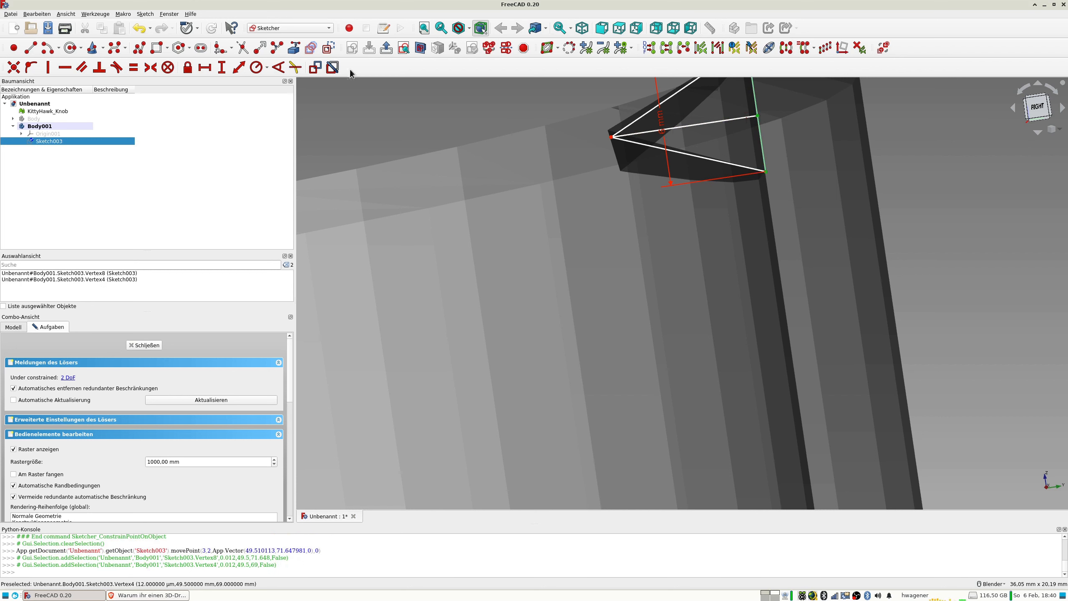
click(221, 68)
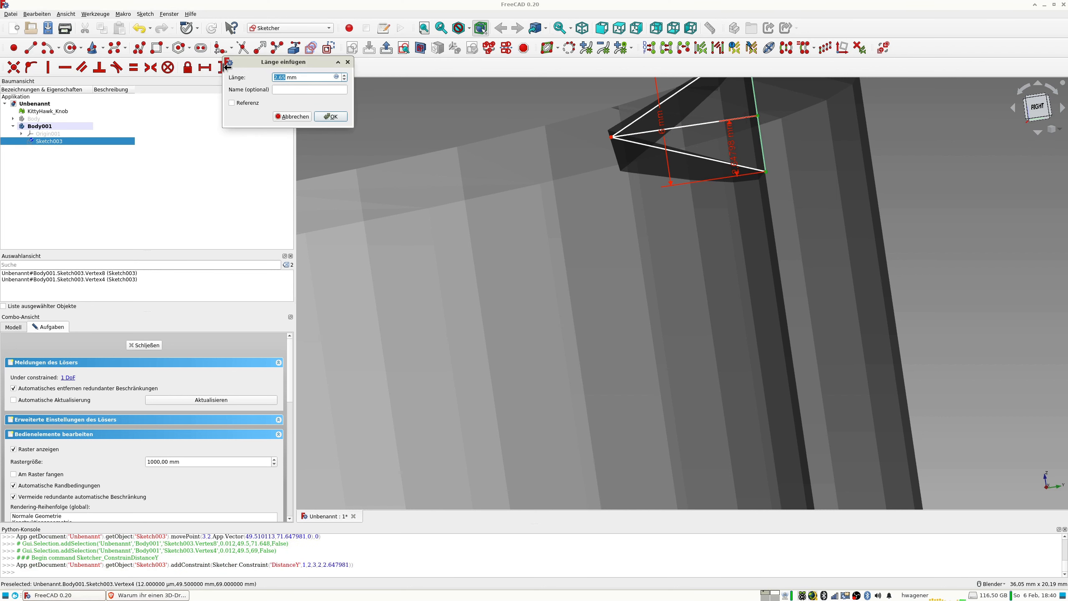
text(3)
key(Return)
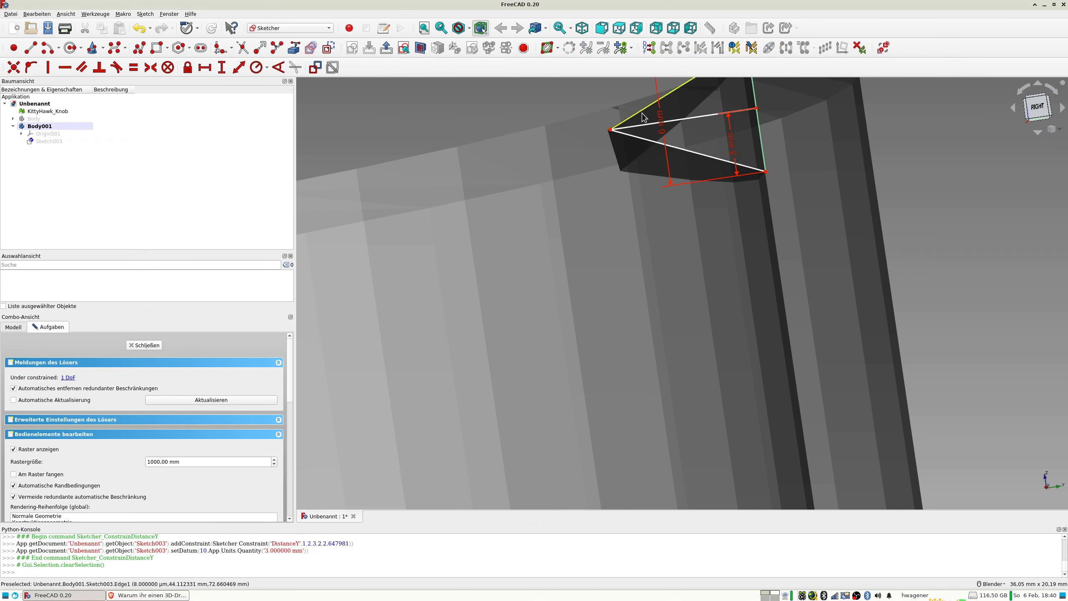
Convert the horizontal line inside the triangle to construction geometry.
click(682, 121)
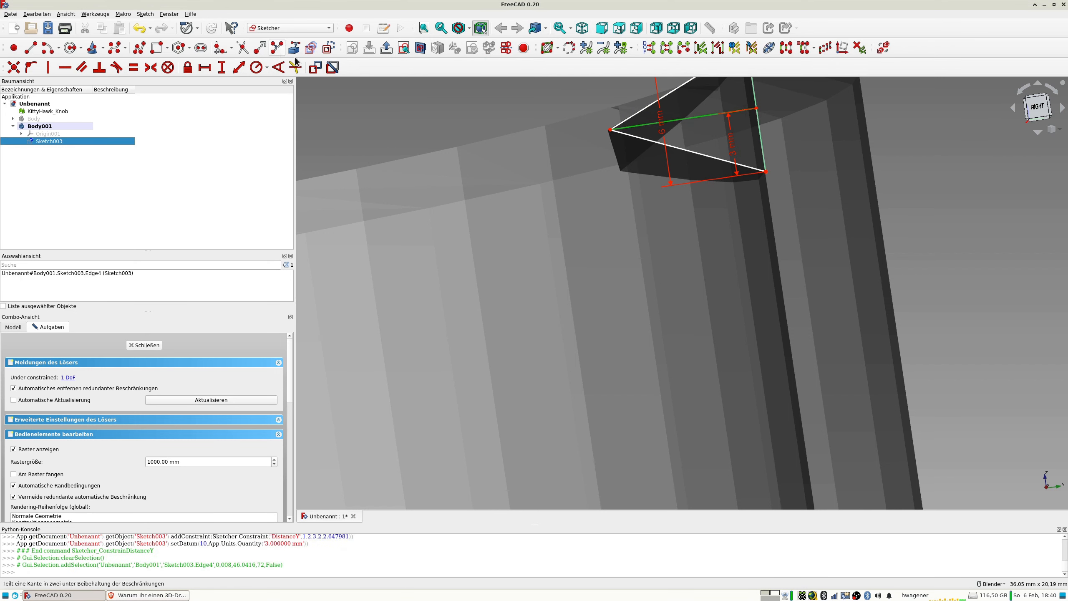
click(329, 49)
scroll(779, 203, down, 5)
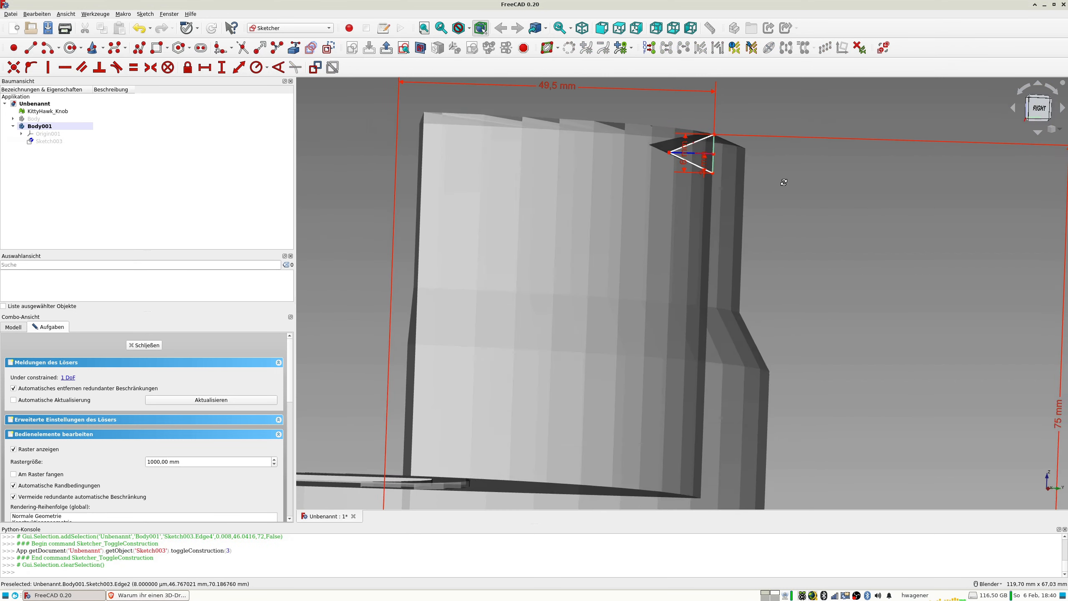
Close the triangle sketch and pad it symmetrically to its plane with a length of 71 mm.
middle_drag(779, 203, 768, 205)
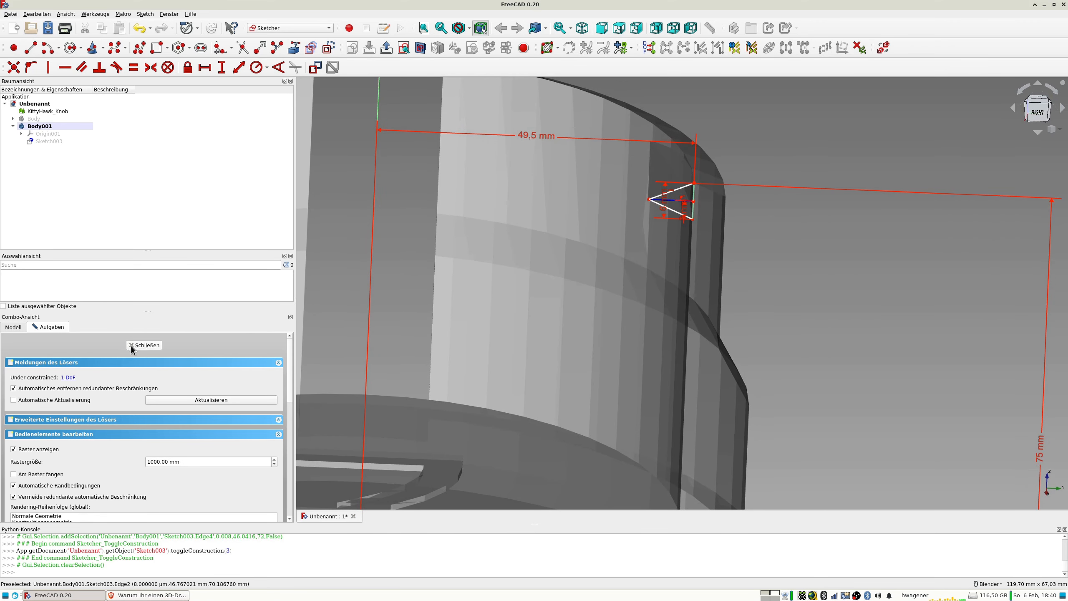
click(143, 345)
mouse_move(577, 223)
middle_down()
mouse_move(639, 239)
mouse_move(651, 257)
middle_up()
scroll(581, 179, down, 6)
middle_drag(580, 179, 537, 241)
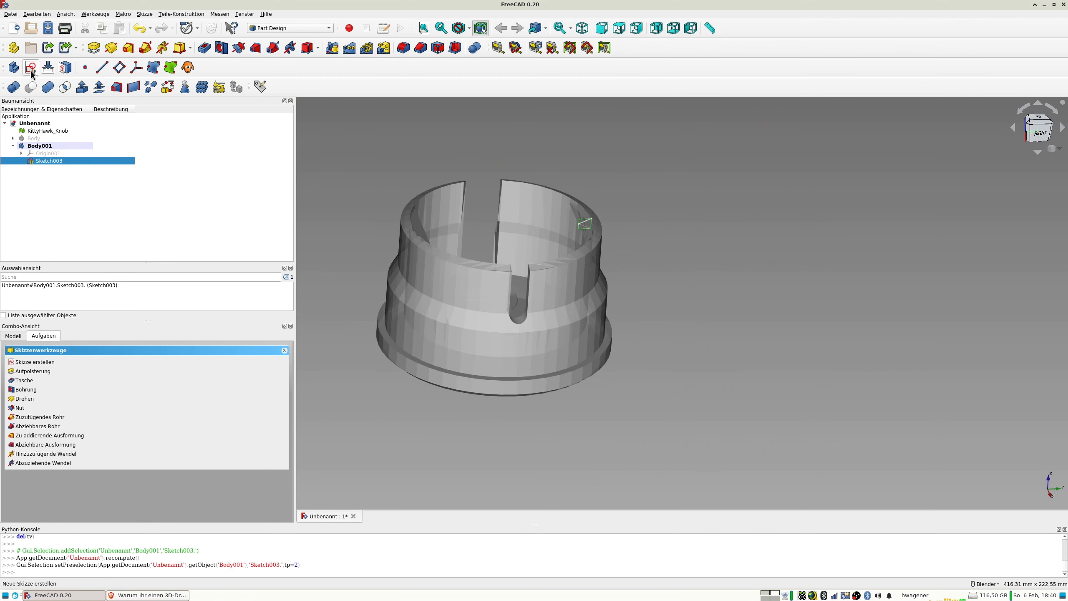
click(93, 47)
click(37, 464)
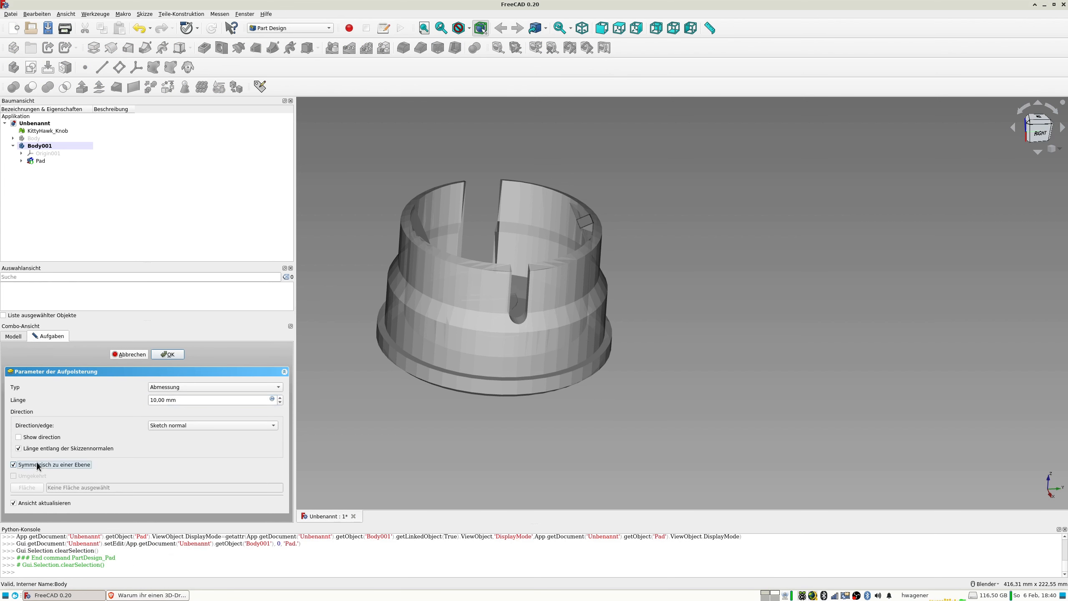
double_click(280, 398)
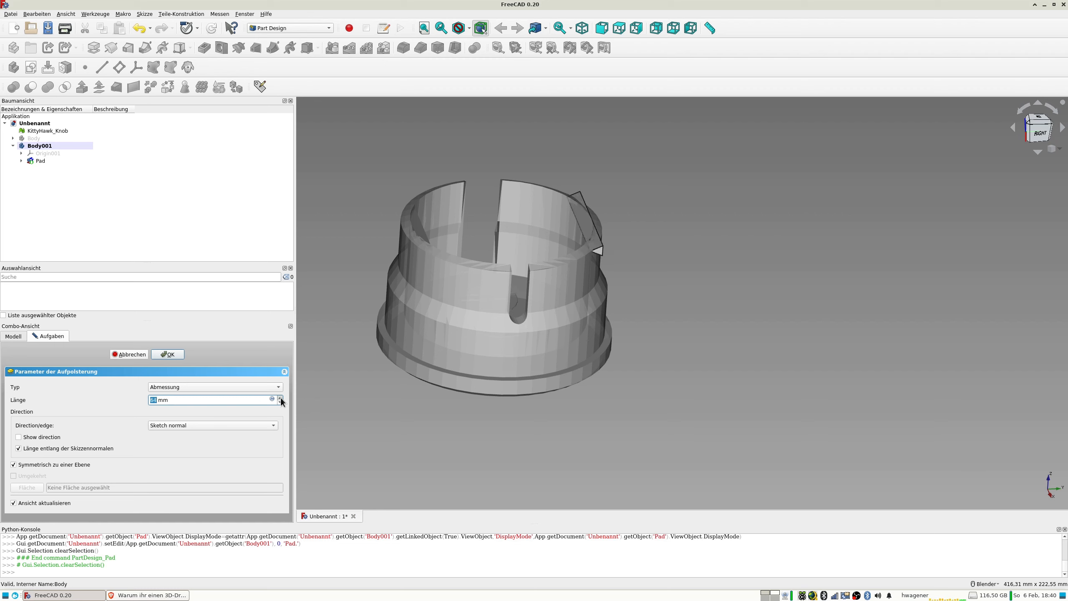
click(281, 398)
click(281, 398)
click(280, 398)
Compare the padded prism with the imported mesh from above, then show the first body and hide the KittyHawk_Knob mesh.
middle_drag(383, 288, 424, 353)
shift+middle_drag(433, 296, 620, 296)
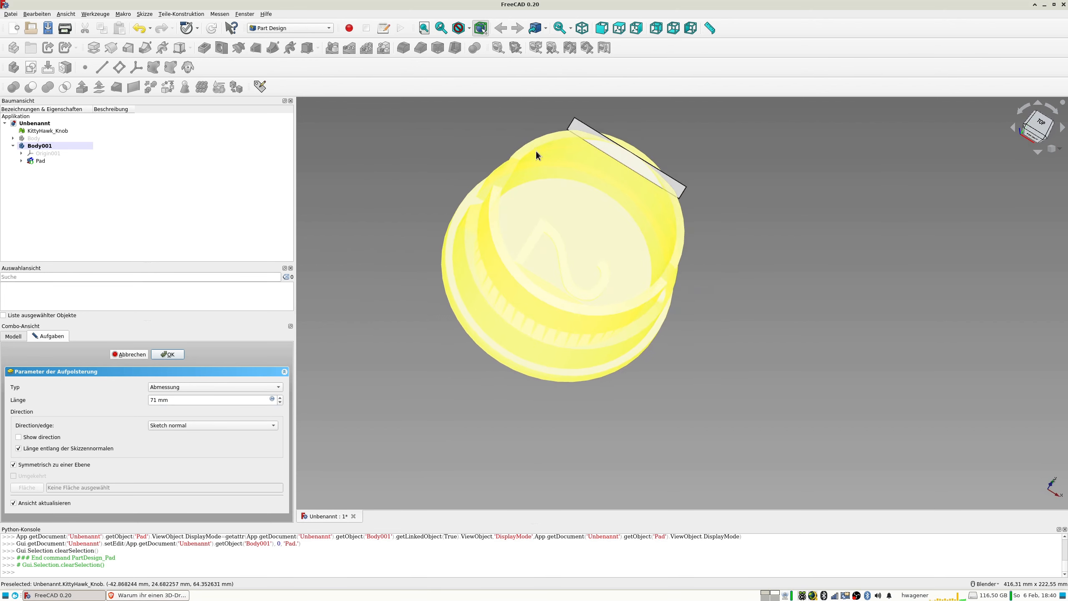
middle_drag(538, 157, 505, 158)
key(2)
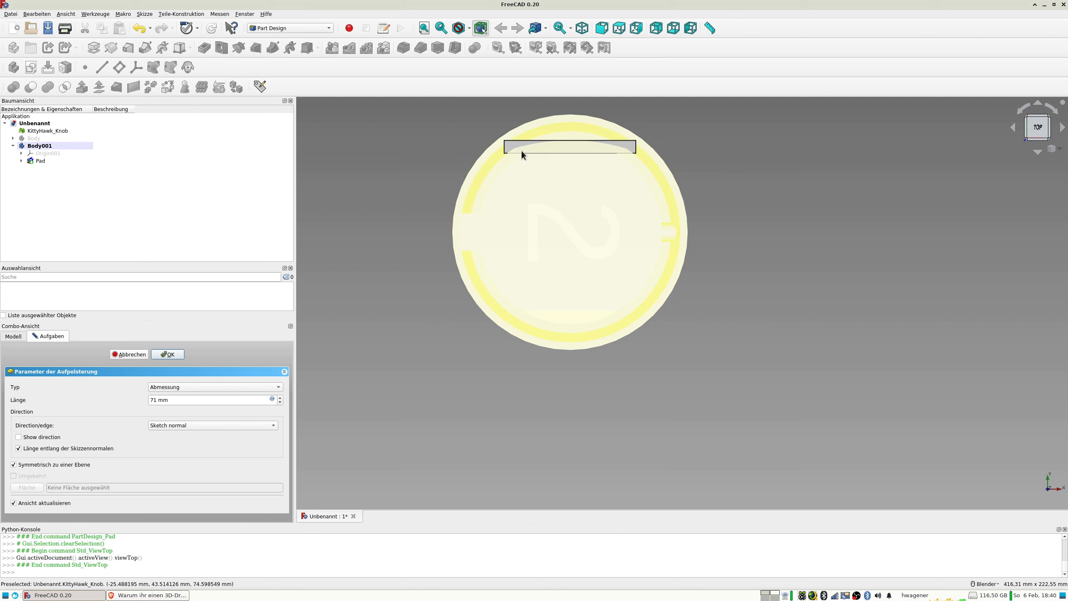
scroll(520, 151, up, 3)
scroll(518, 151, up, 2)
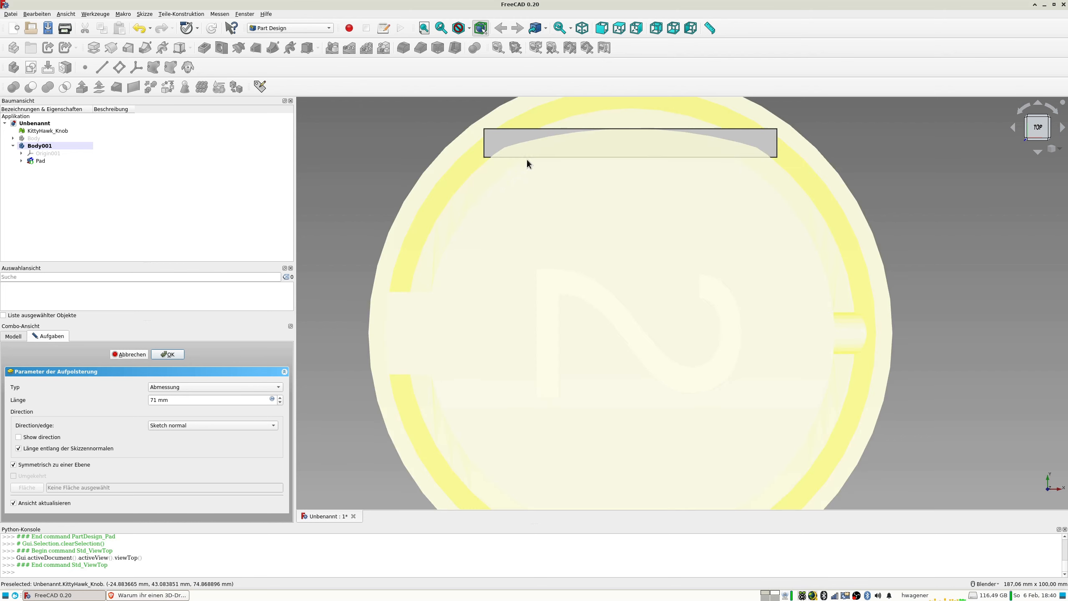
middle_drag(441, 258, 742, 237)
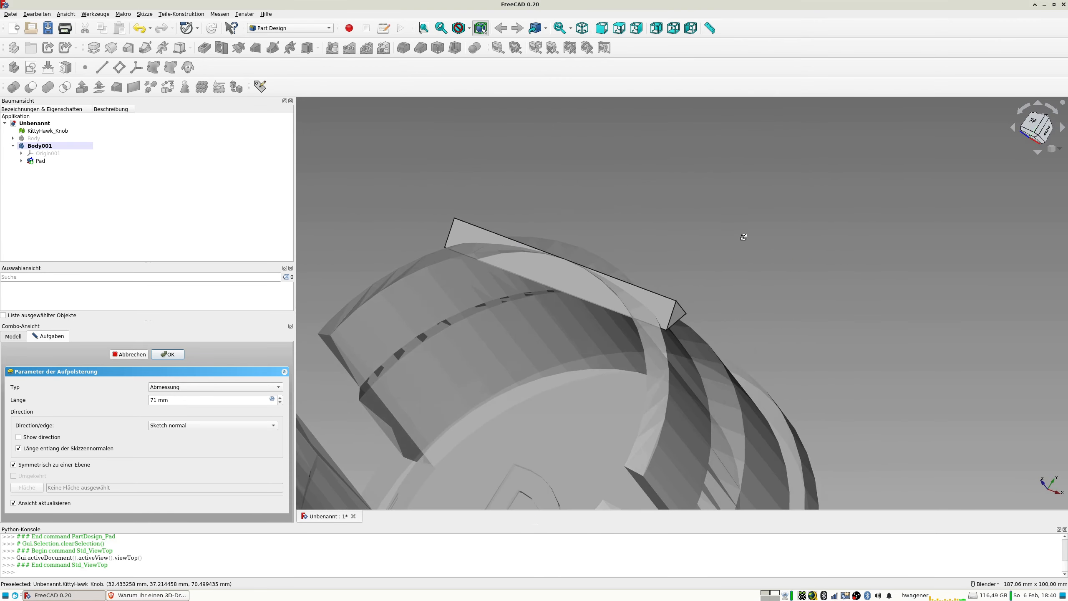
click(40, 140)
key(space)
click(42, 131)
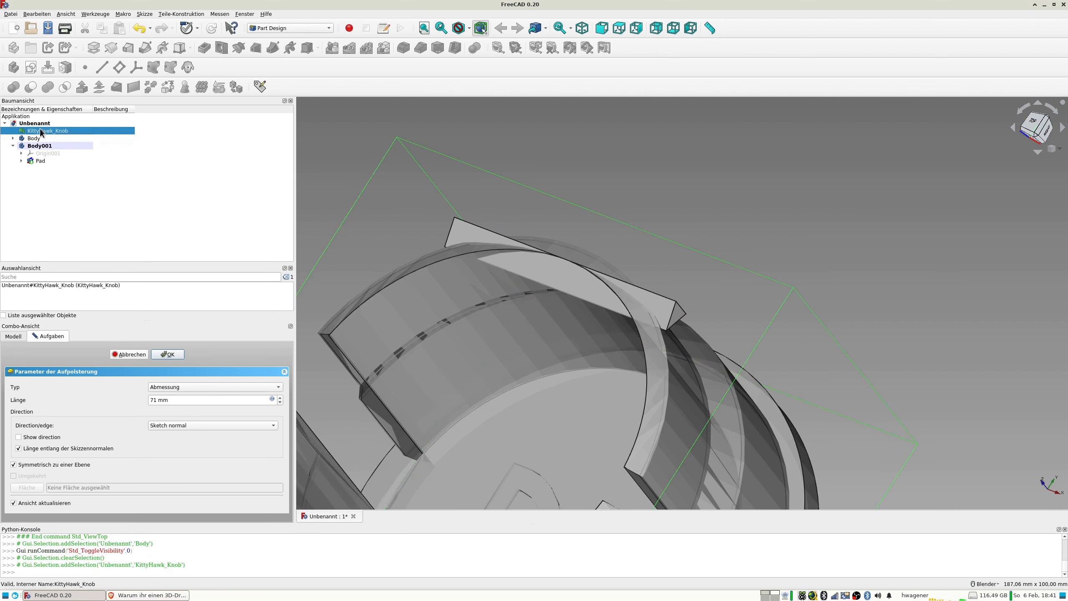
key(space)
Check how the prism meets the first body's rim and accept the pad.
middle_drag(522, 280, 484, 267)
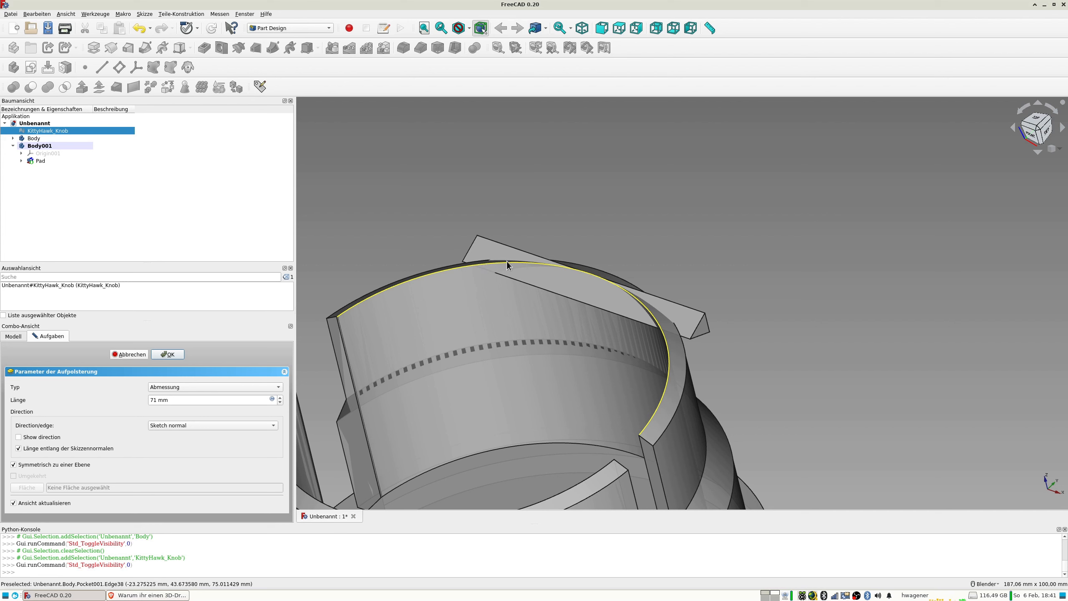
scroll(503, 276, down, 2)
middle_drag(509, 281, 514, 281)
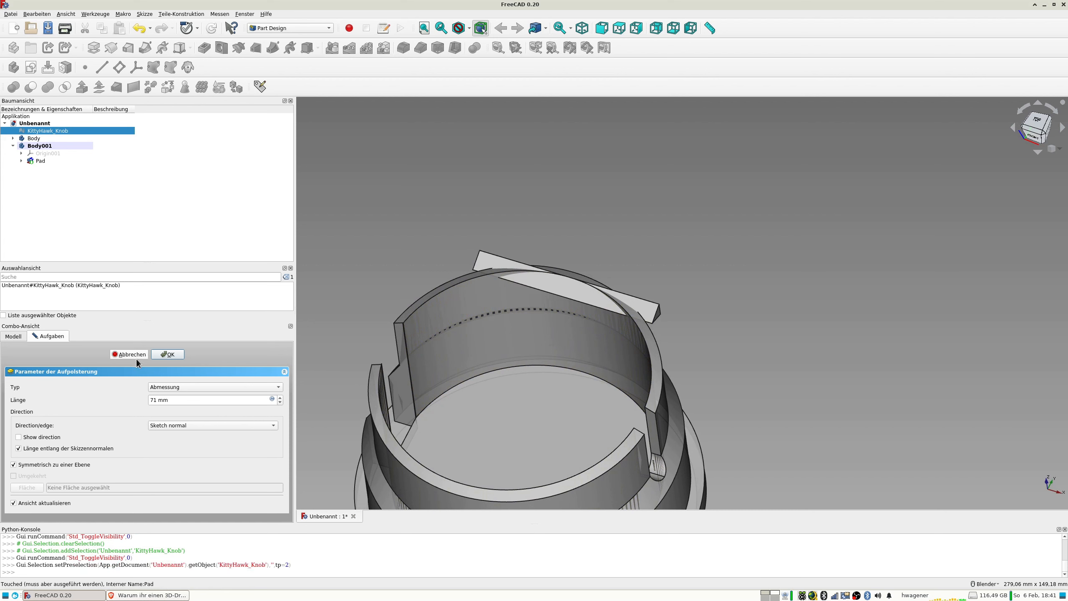
middle_drag(448, 269, 408, 219)
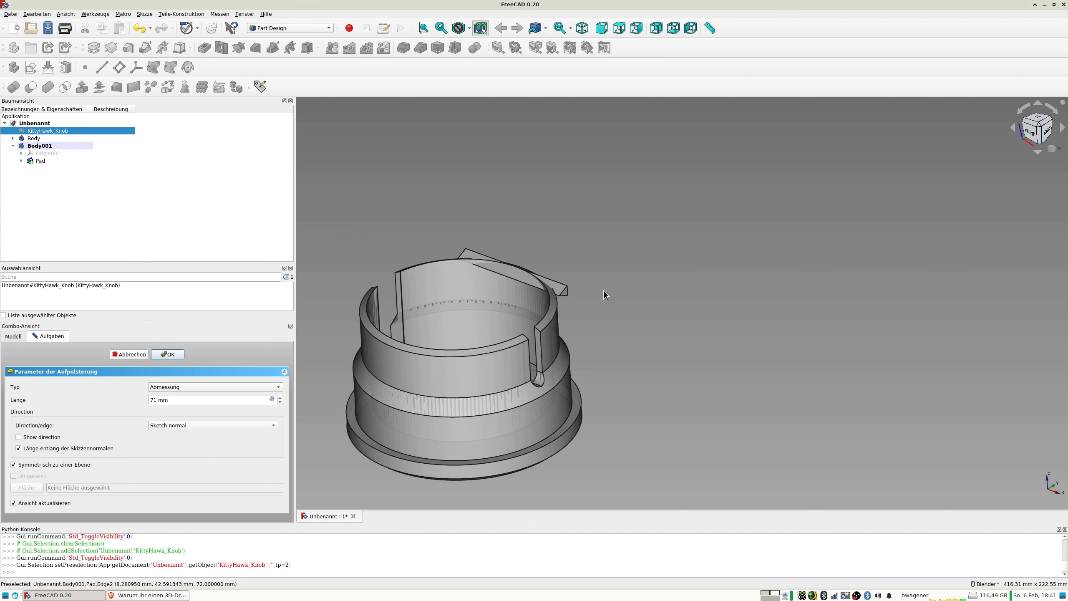
middle_drag(604, 291, 664, 341)
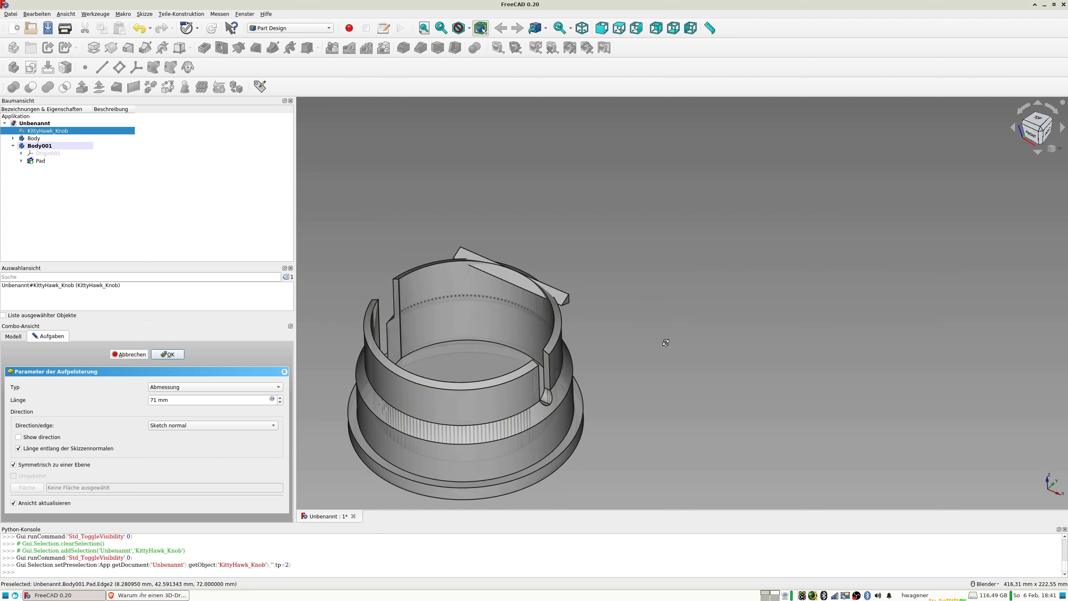
click(164, 357)
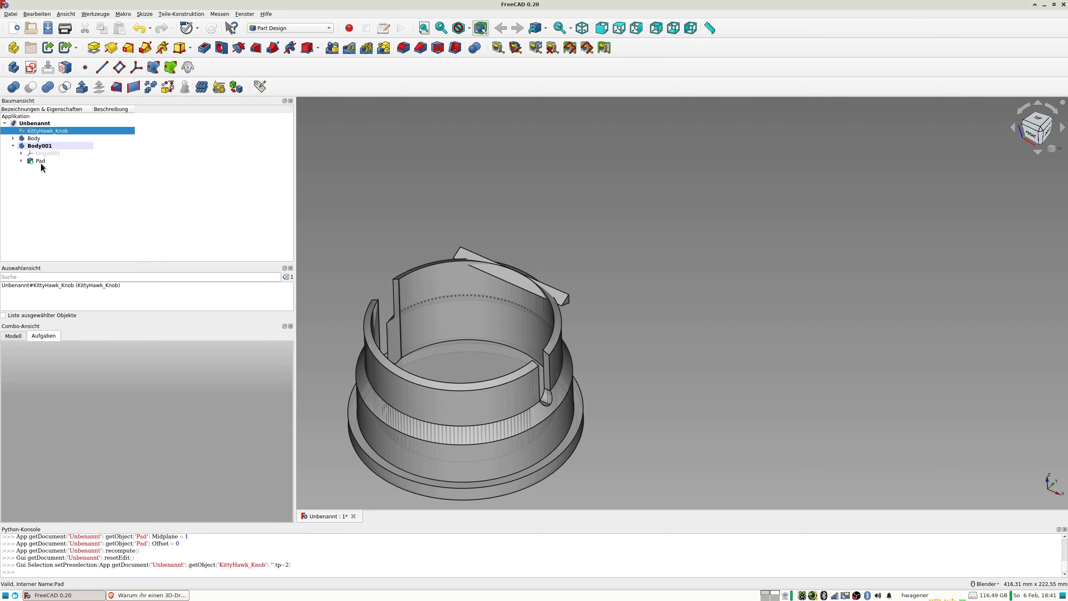
Start a sketch on the second body's XY plane and draw an origin-centred circle about 98.8 mm in diameter, with the section view toggled.
click(31, 67)
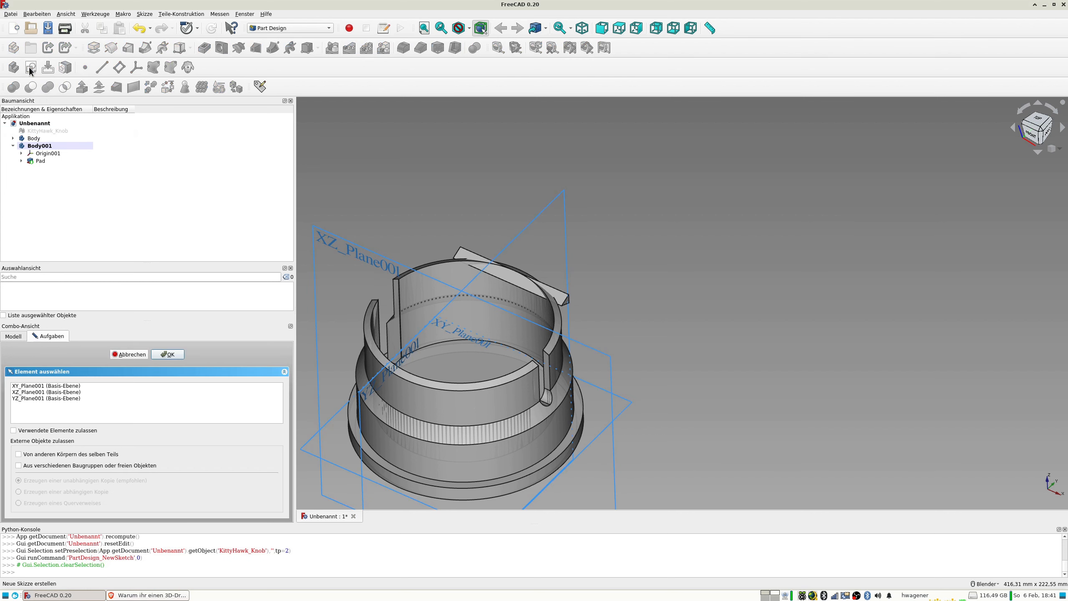
click(47, 386)
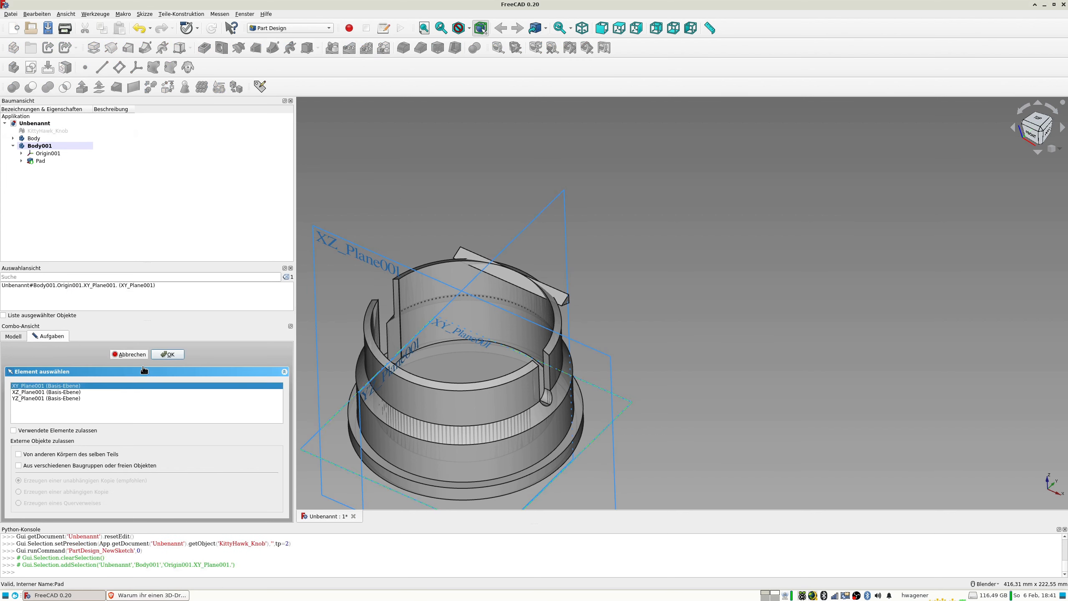
click(173, 355)
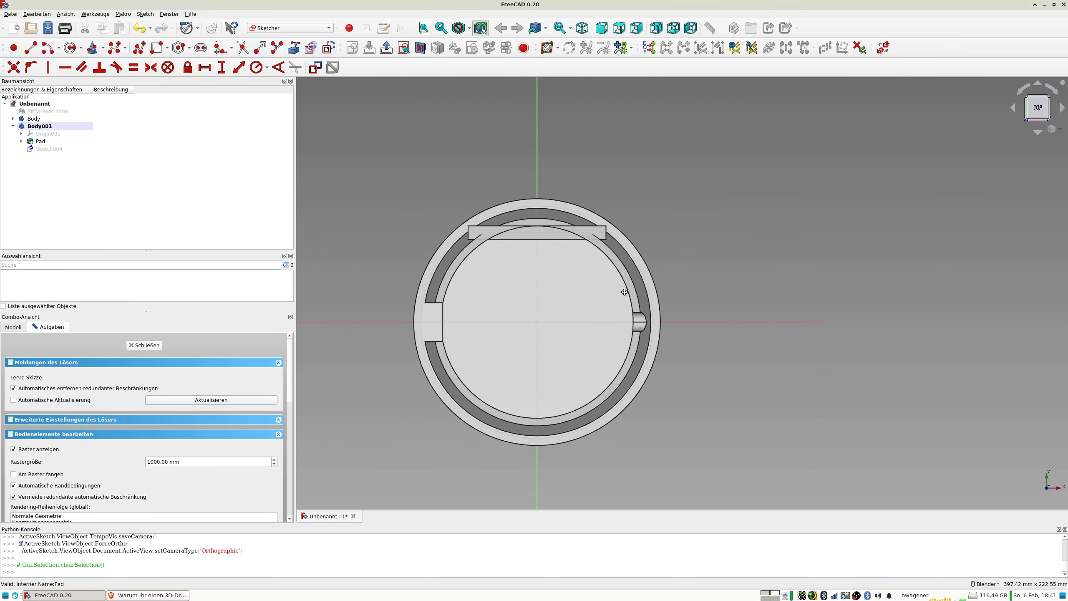
click(72, 48)
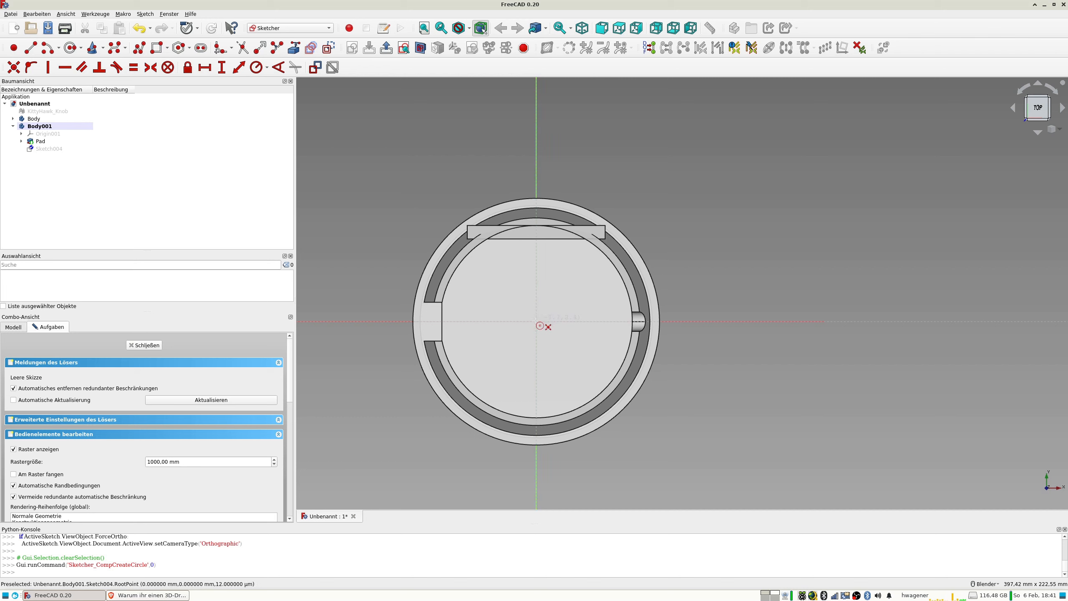
click(471, 255)
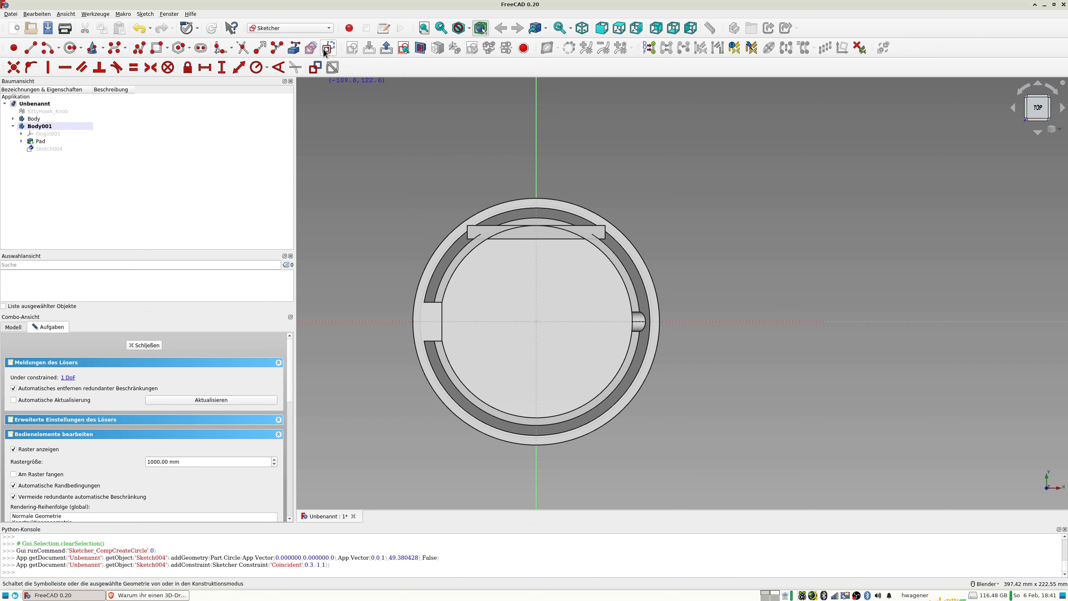
click(420, 49)
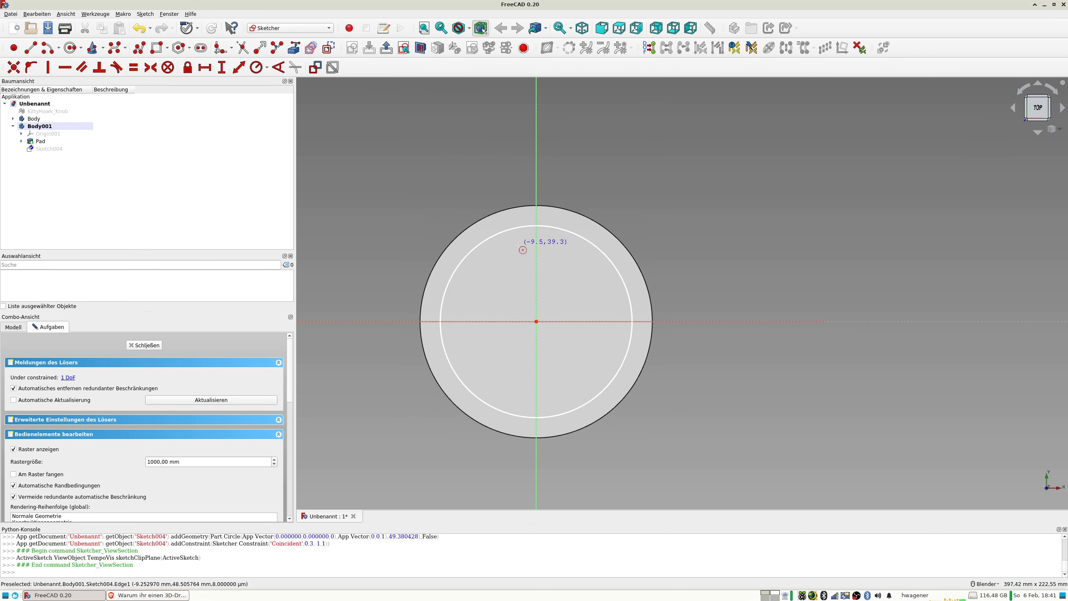
Constrain the circle's diameter to 98 mm and close the sketch.
click(495, 239)
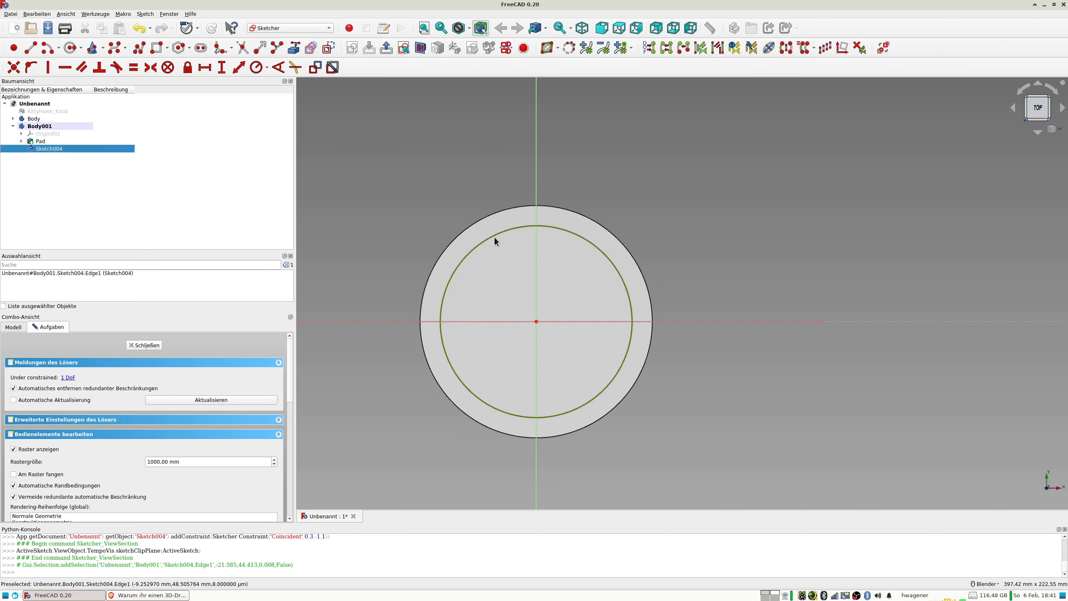
click(267, 68)
click(269, 90)
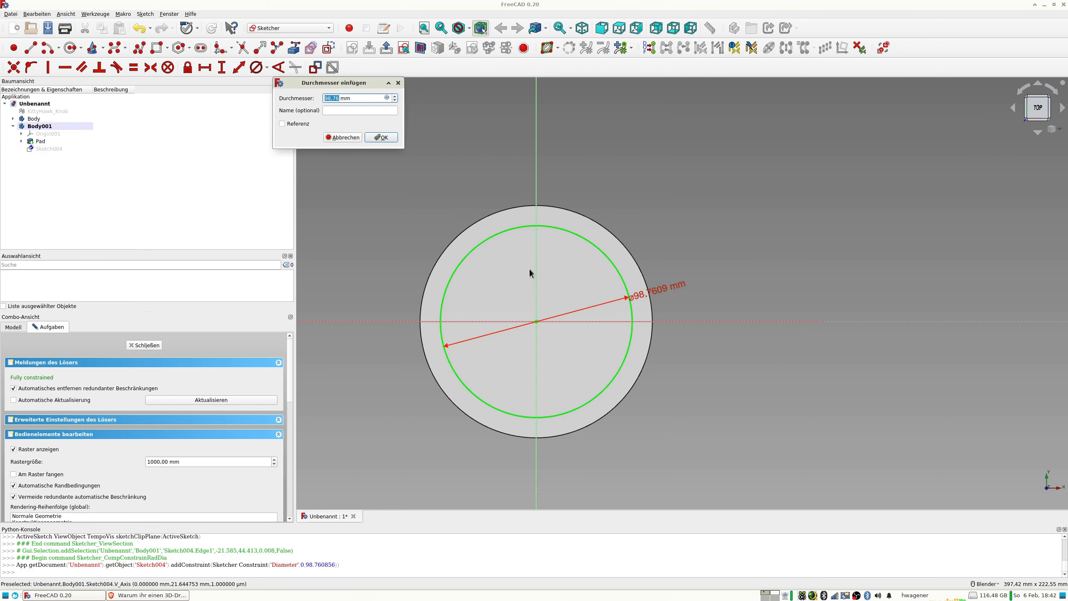
text(98)
key(Return)
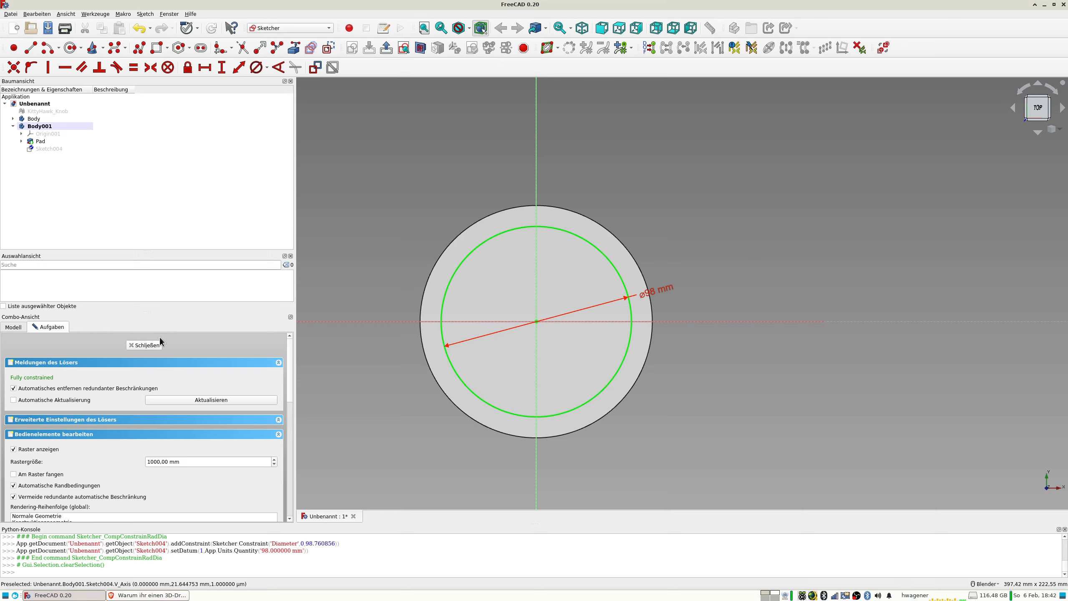
middle_drag(484, 295, 489, 300)
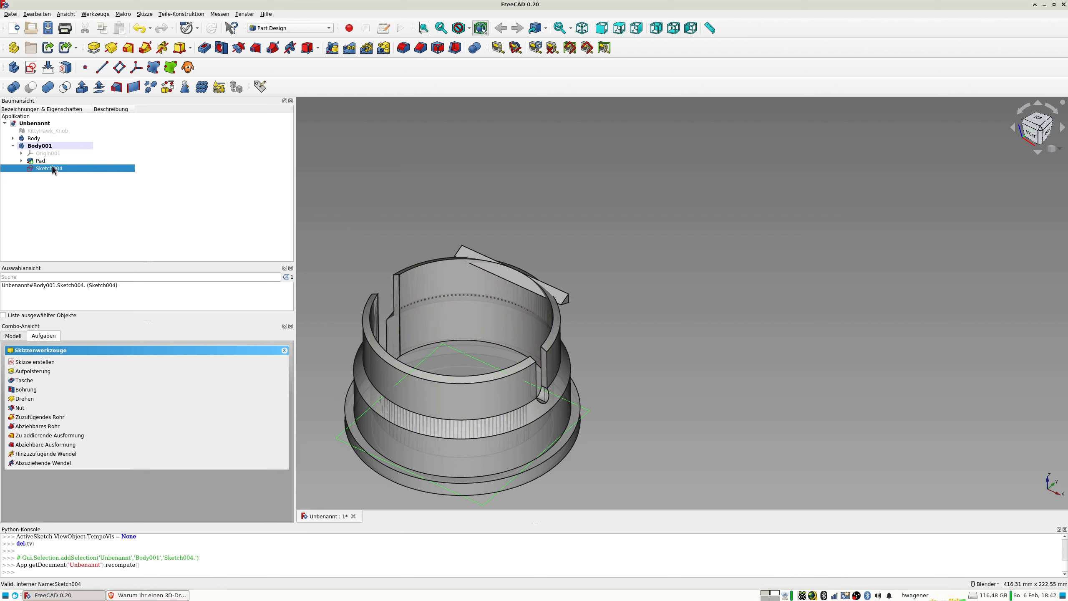
Delete the circle sketch from the second body.
key(Delete)
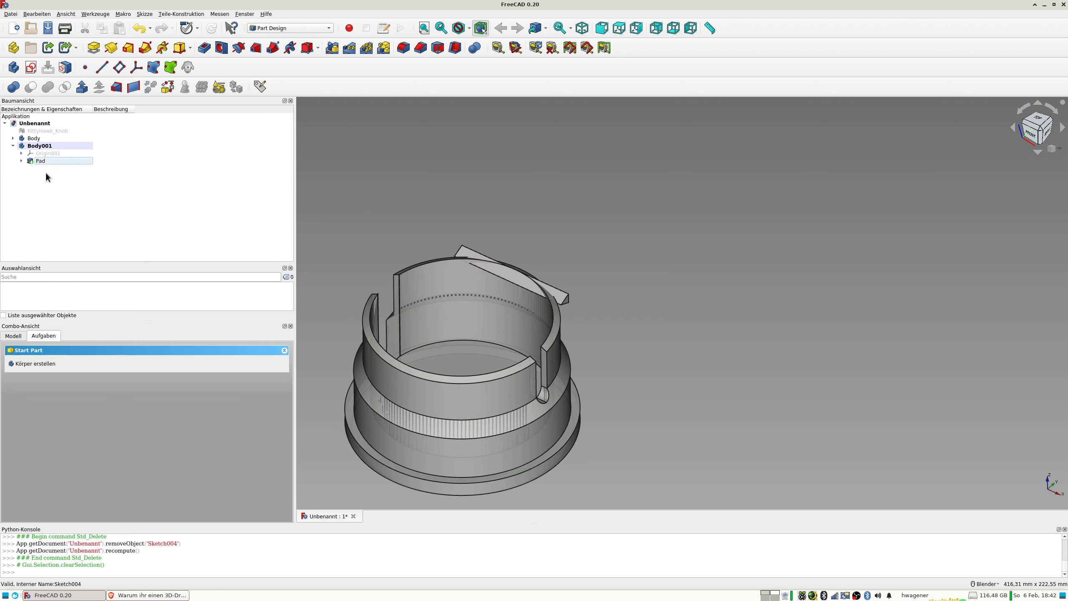
middle_drag(470, 308, 475, 317)
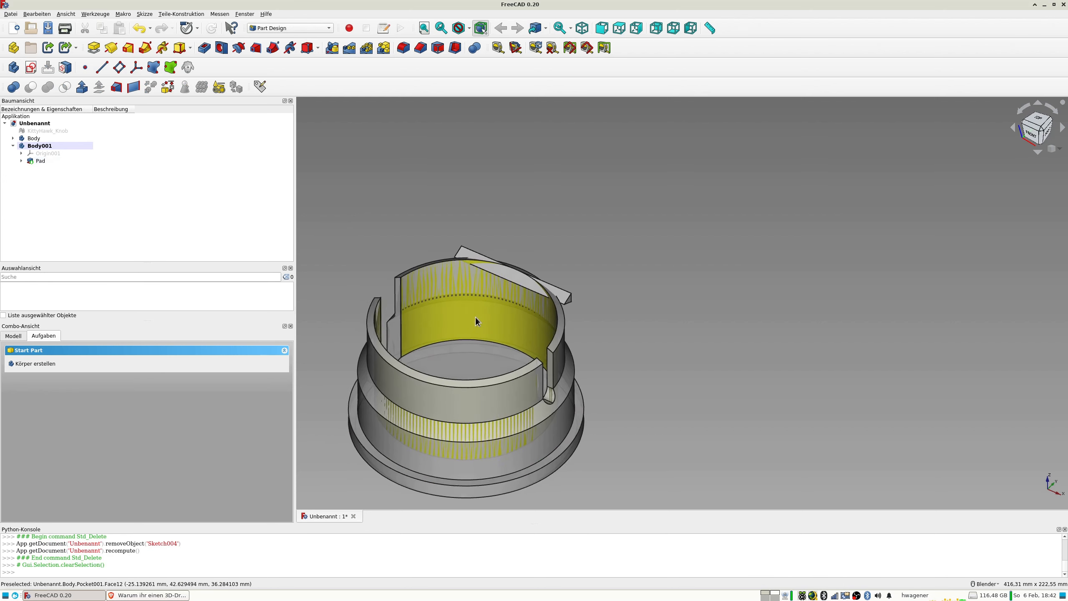
Show the second body's origin and create a datum plane on its XY plane with a z-direction offset of 70 mm.
click(47, 146)
click(49, 153)
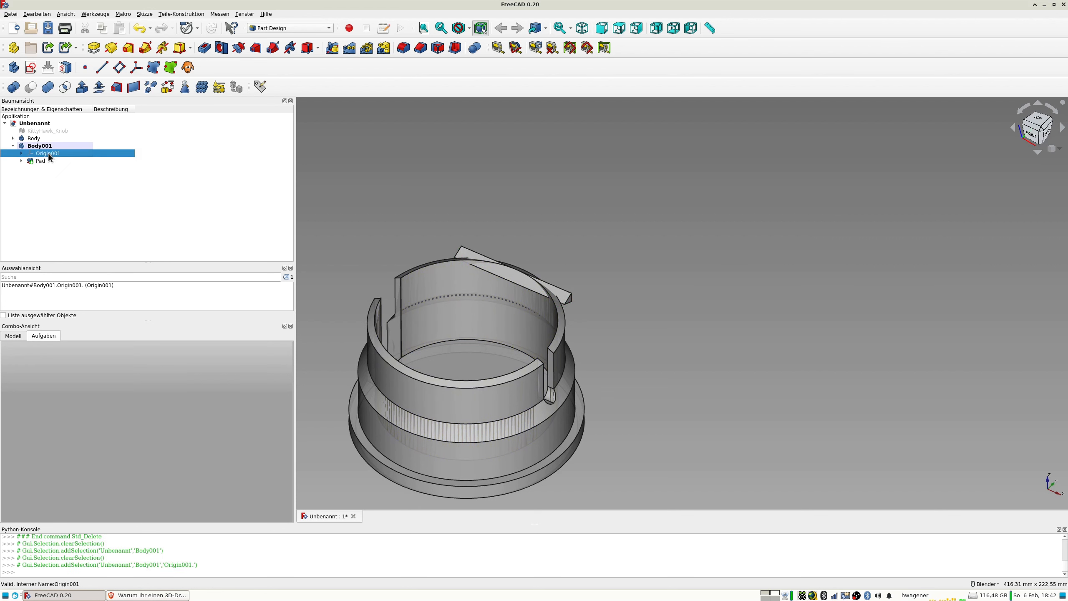
key(space)
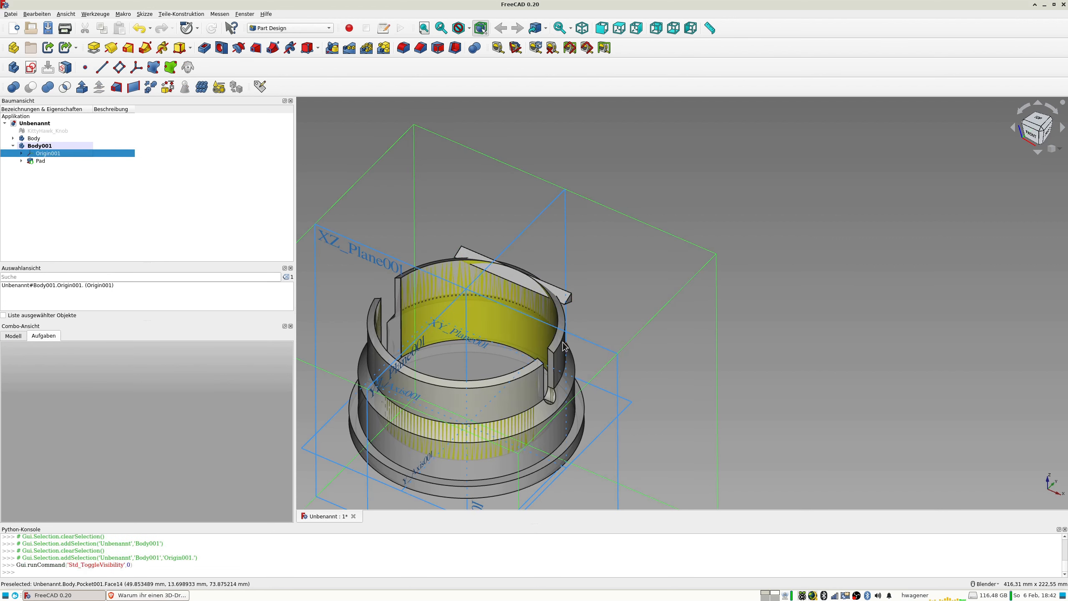
click(627, 409)
click(626, 408)
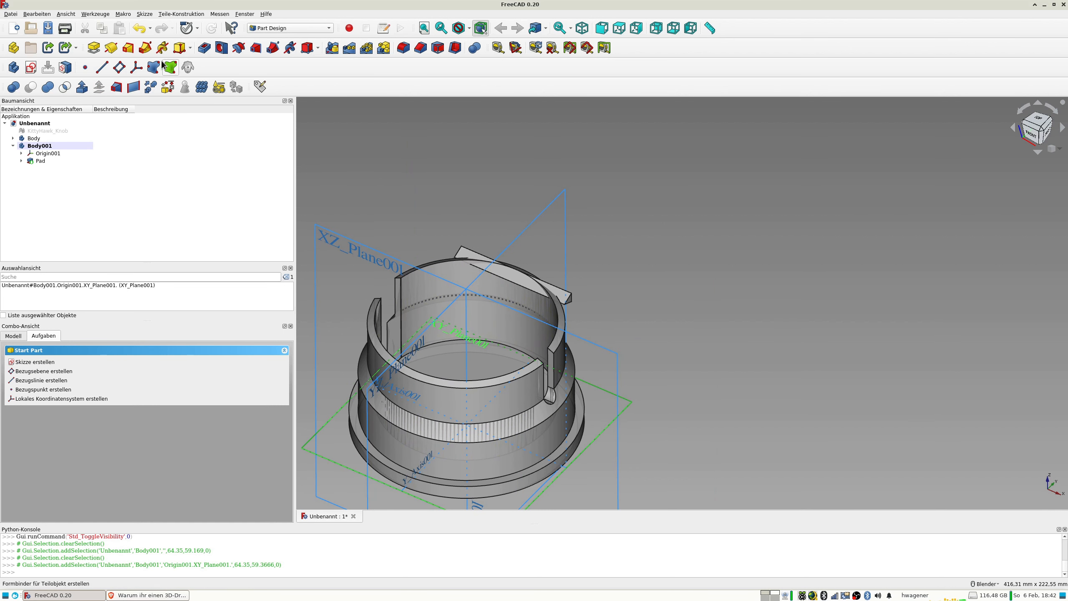
click(119, 67)
shift+middle_drag(562, 247, 739, 164)
scroll(289, 396, down, 5)
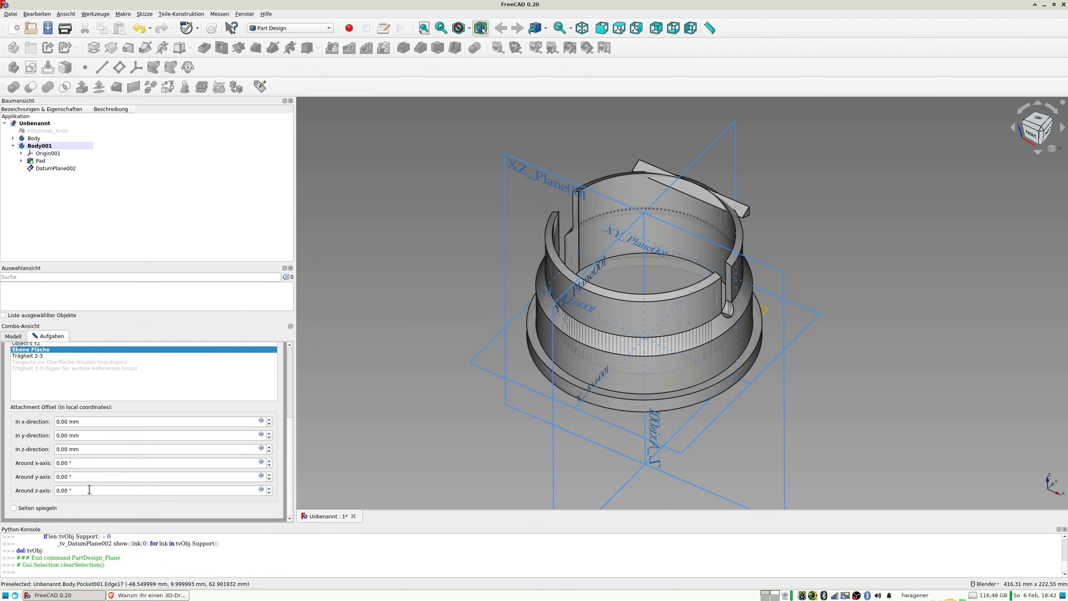
click(101, 449)
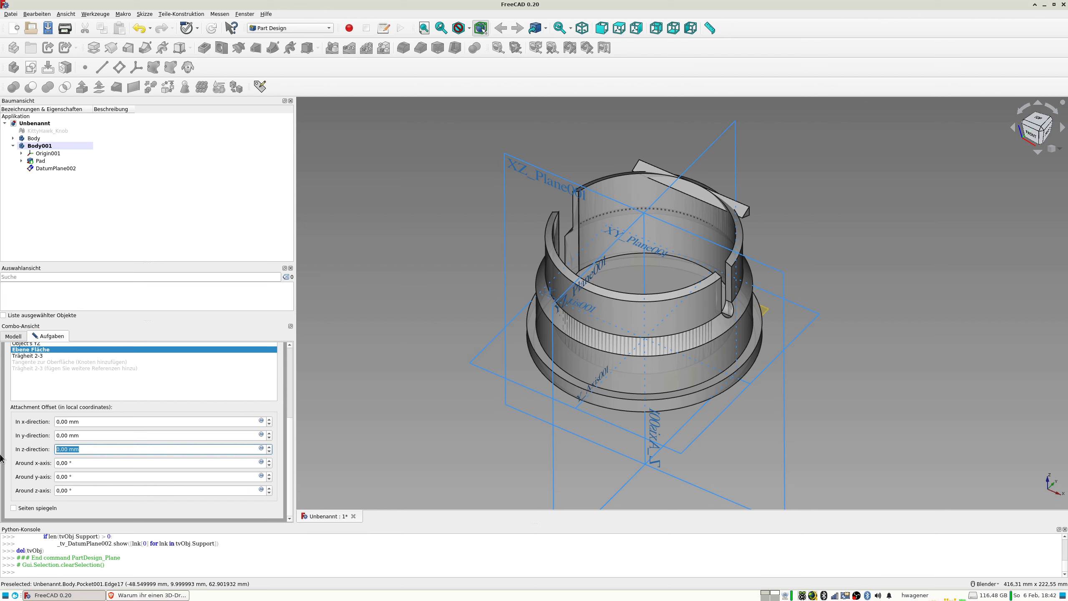
text(70)
key(Tab)
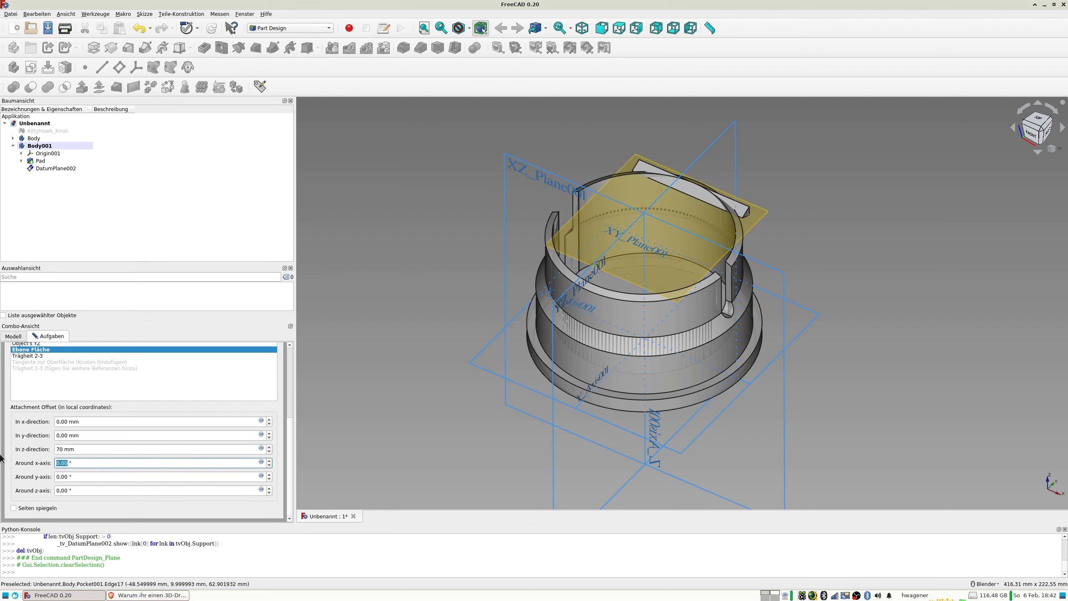
Raise the datum plane's z-direction offset to 81 mm, checking its height against the prism and the knob's rim.
middle_drag(559, 462, 655, 407)
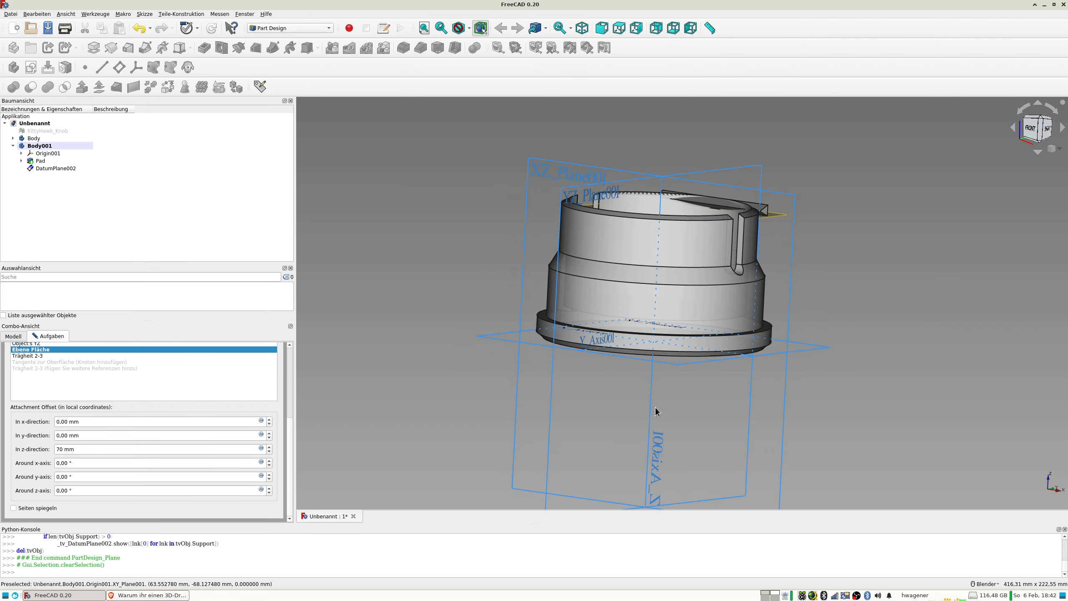
click(268, 447)
click(269, 447)
click(269, 446)
click(268, 447)
click(268, 447)
click(269, 446)
click(269, 447)
middle_drag(314, 429, 345, 466)
middle_drag(425, 370, 817, 445)
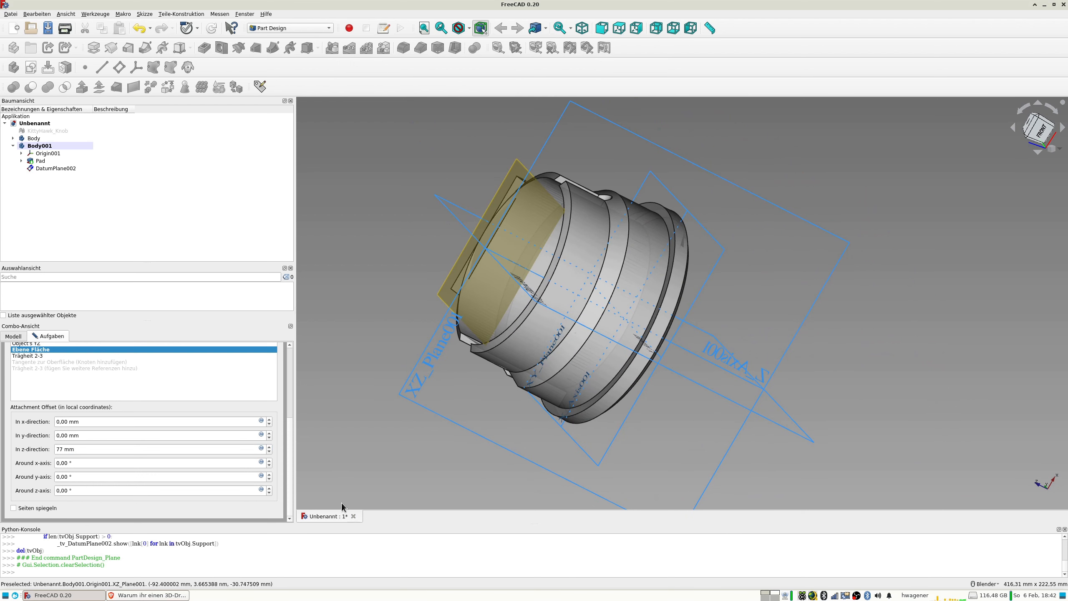
click(268, 447)
click(269, 447)
click(268, 447)
click(268, 447)
middle_drag(352, 390, 406, 374)
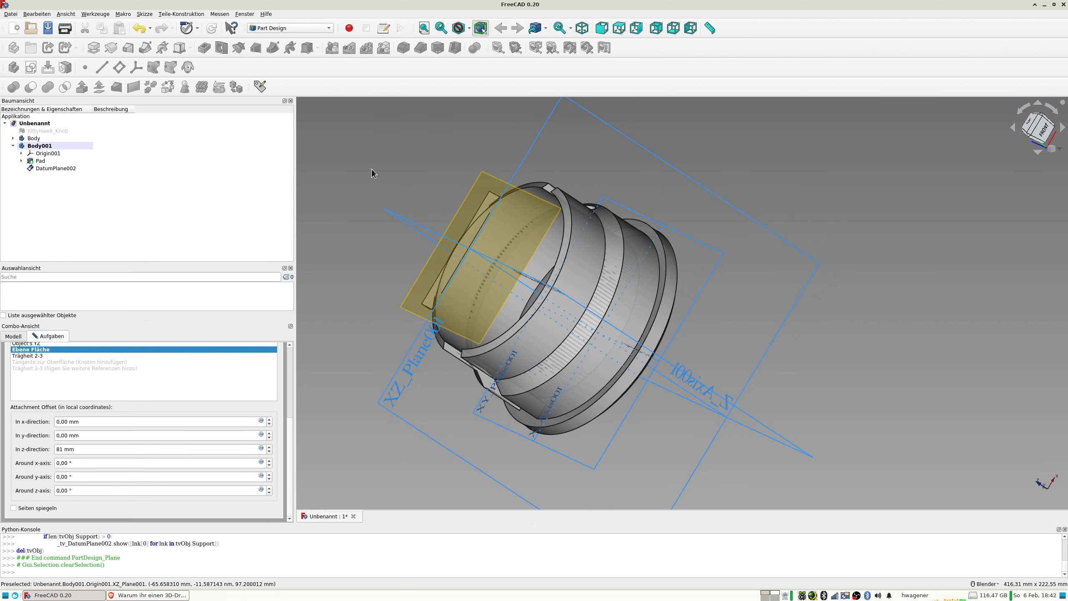
Accept the datum plane's settings and hide the plane in the second body.
click(62, 168)
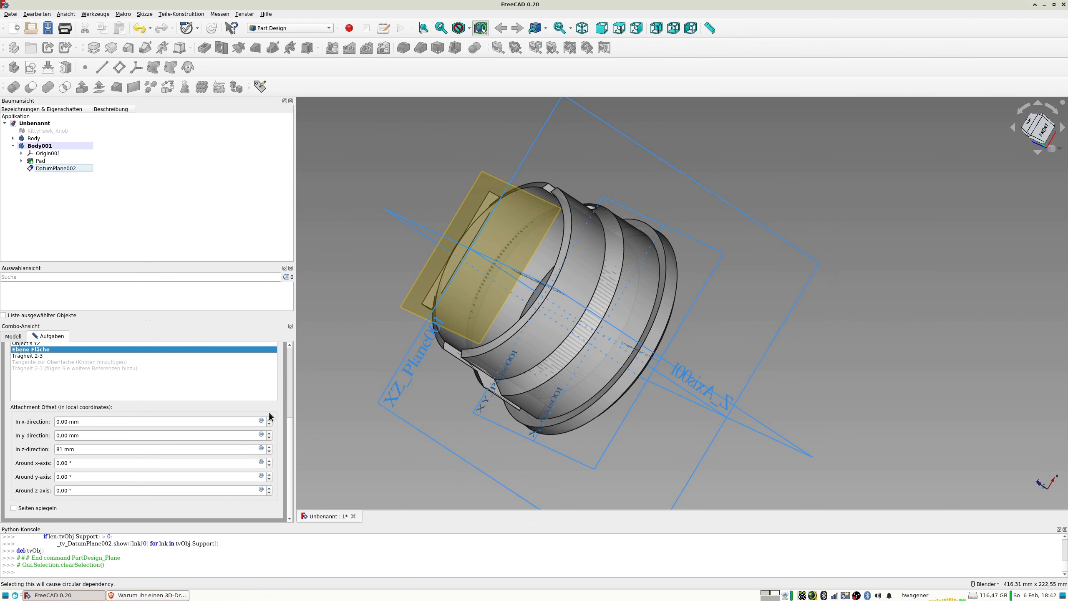
scroll(290, 363, up, 5)
click(165, 357)
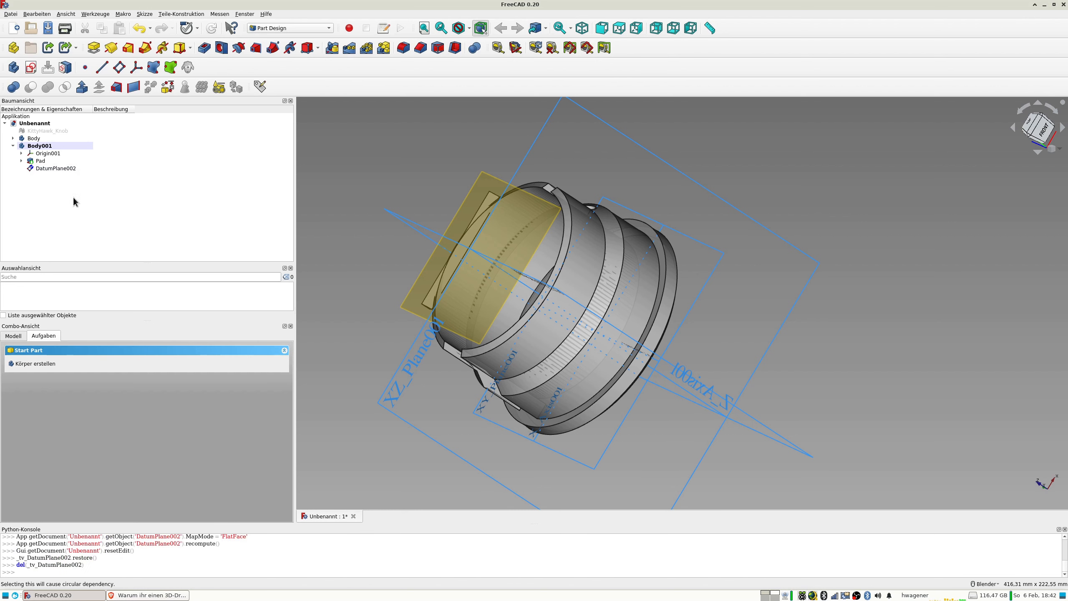
click(58, 170)
key(space)
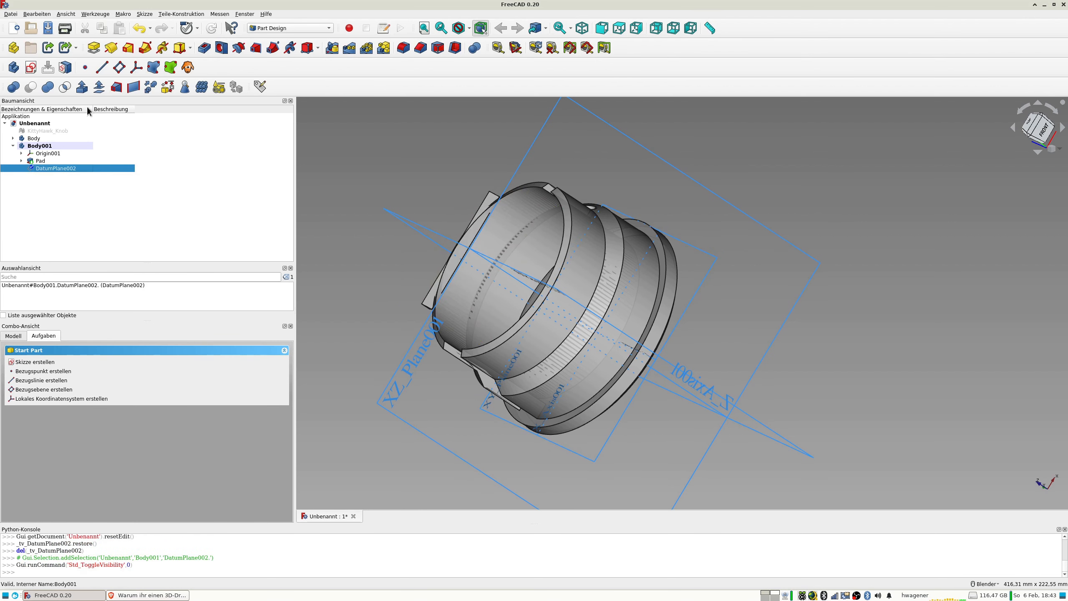
Create a sketch on the hidden datum plane and draw a circle about 98.9 mm in diameter, centred on the origin along the knob's inner edge.
click(65, 67)
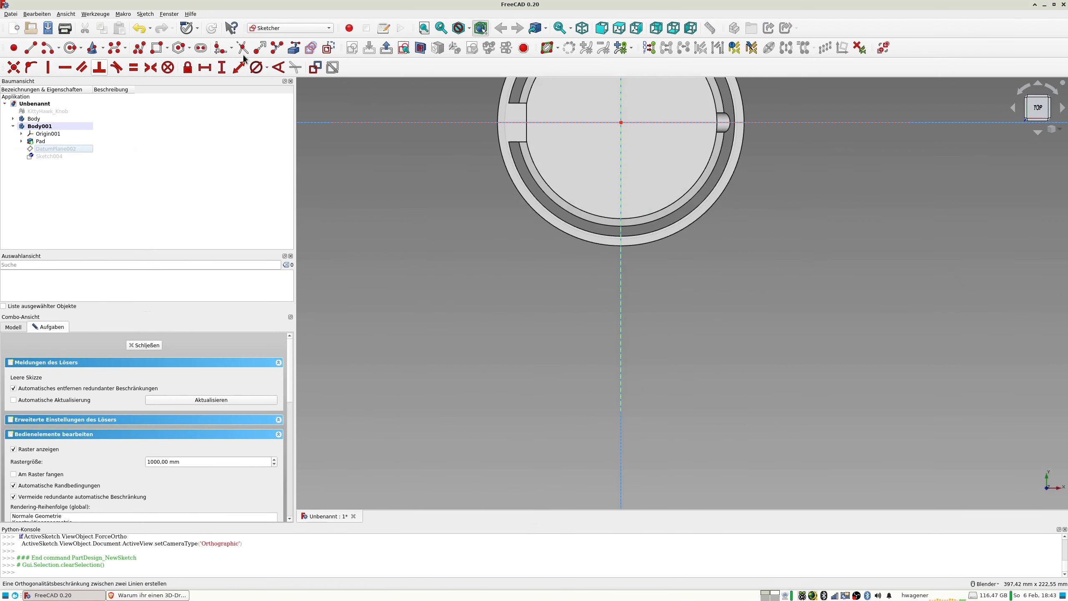
mouse_move(539, 156)
shift+middle_down()
mouse_move(512, 304)
mouse_move(501, 309)
shift+middle_up()
scroll(554, 215, up, 2)
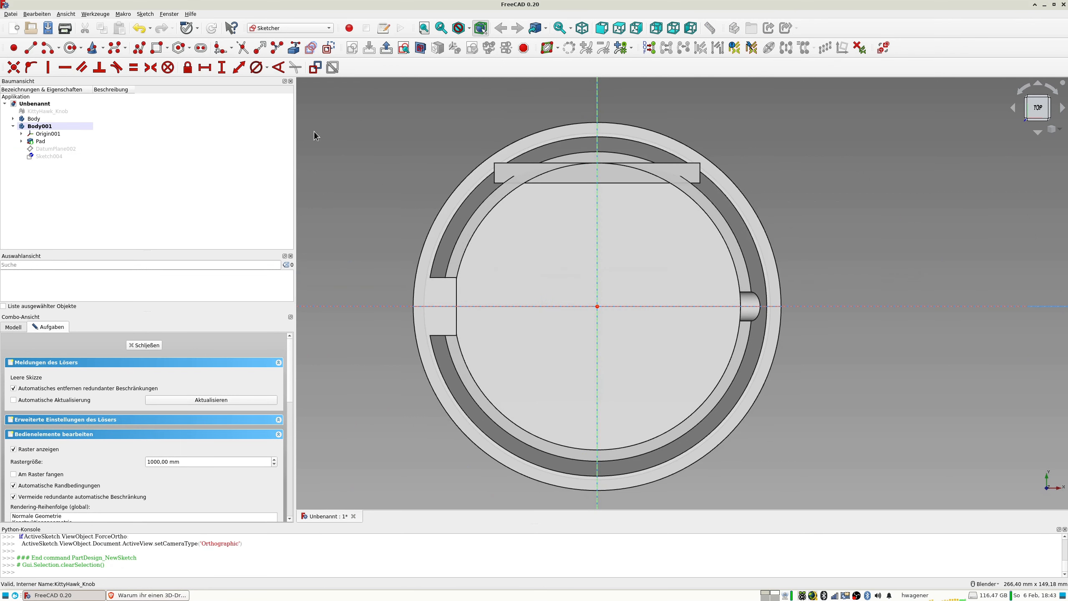
click(71, 47)
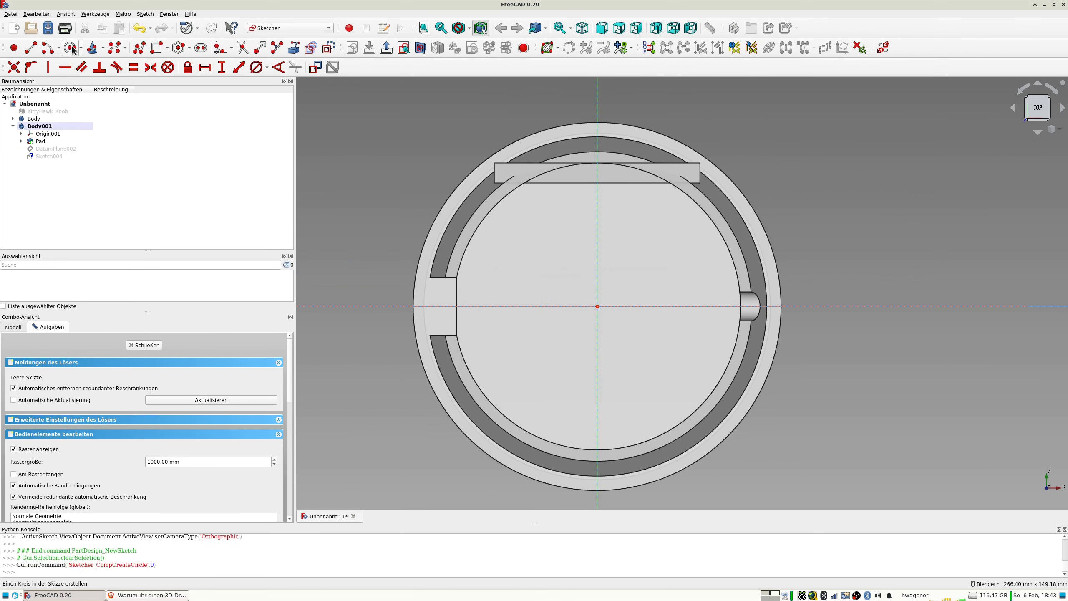
click(598, 307)
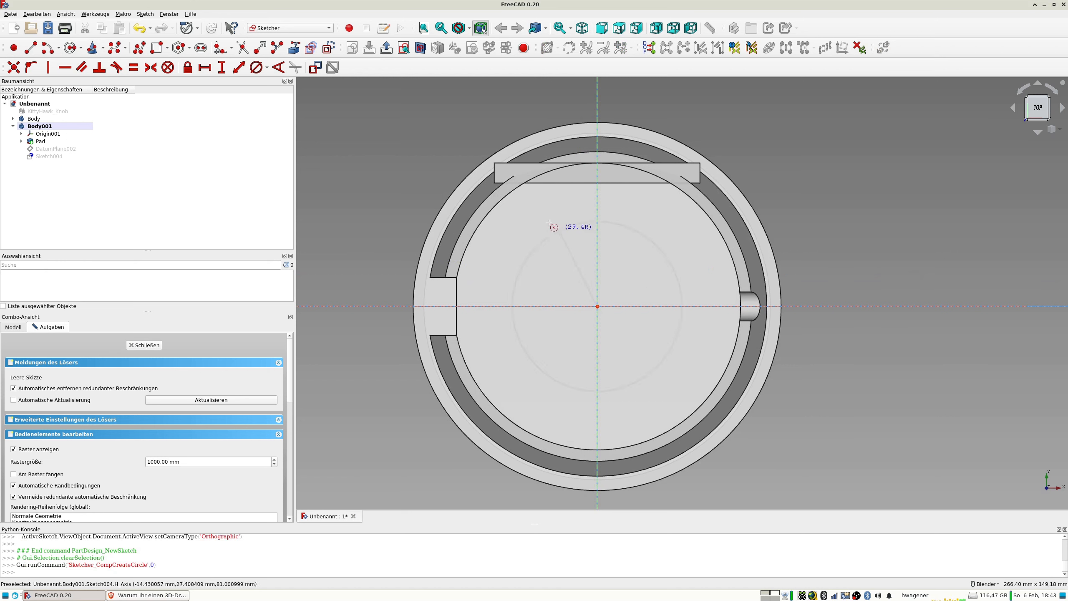
click(518, 185)
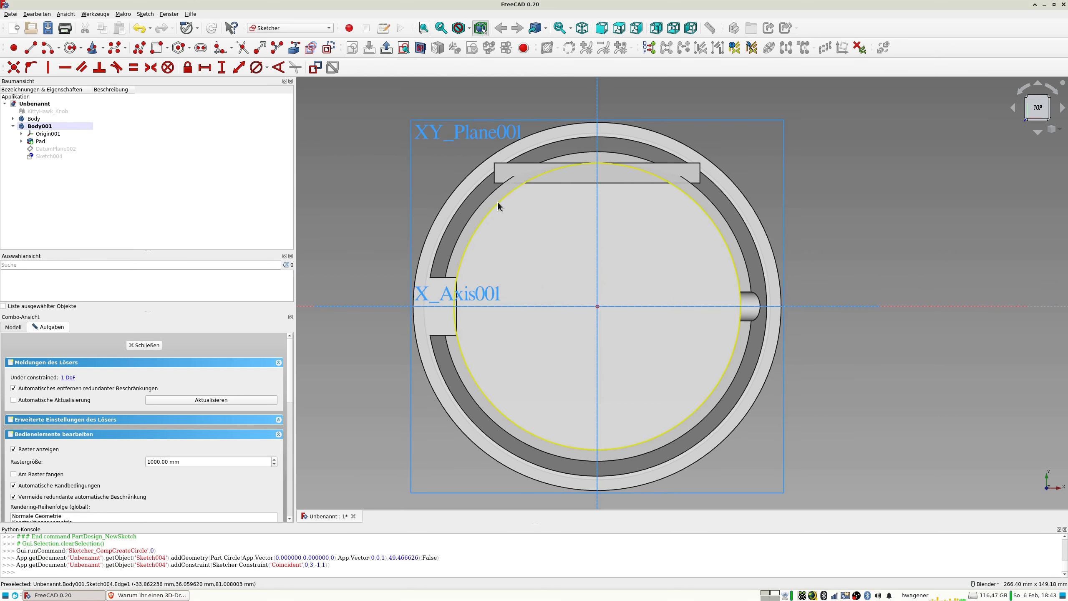
Constrain the circle's diameter to 99 mm.
click(499, 201)
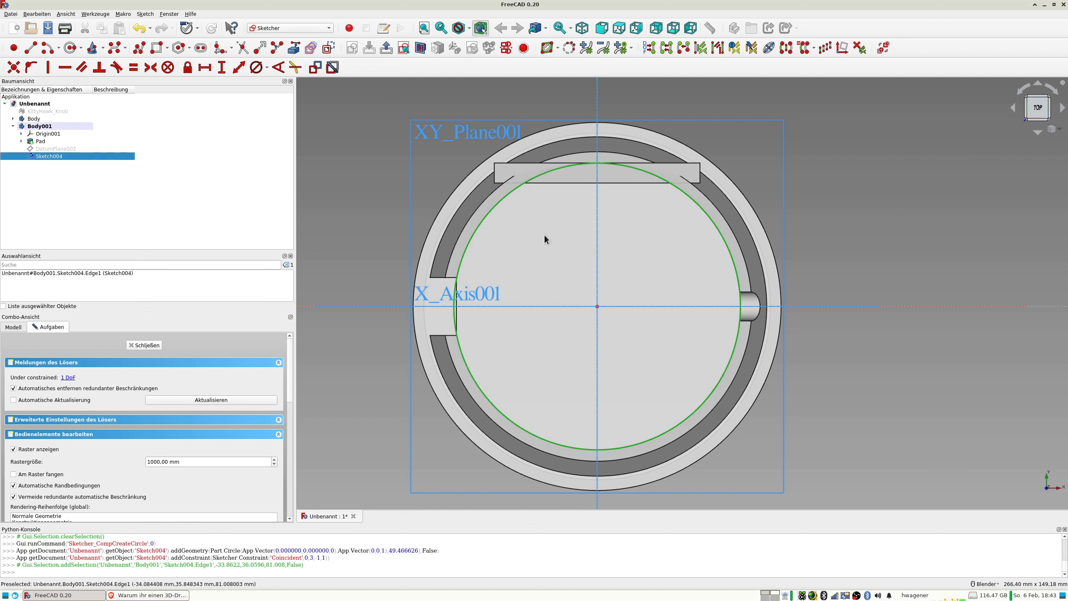
click(257, 68)
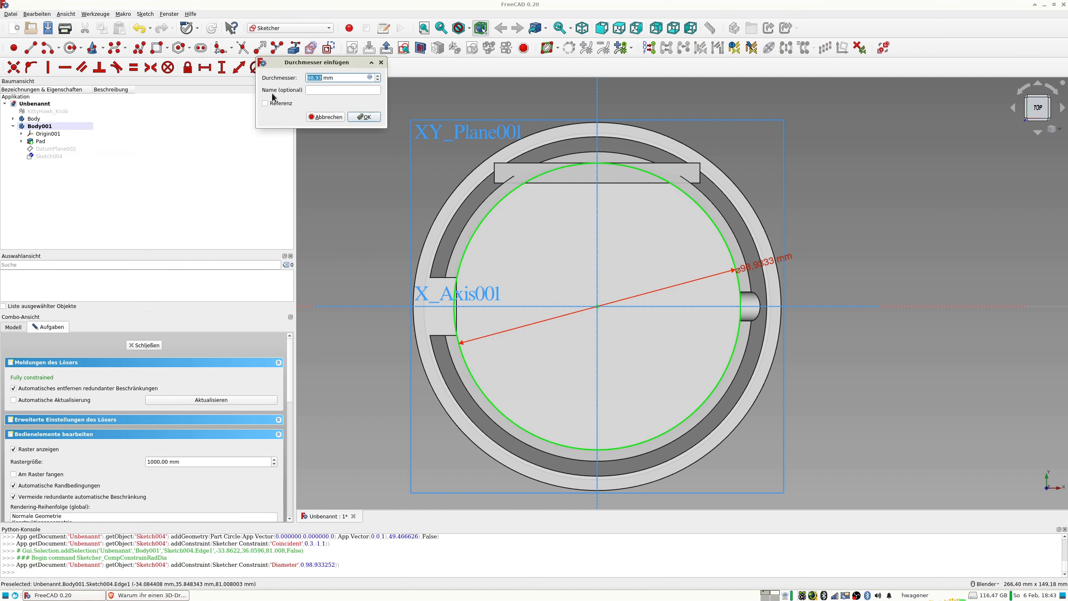
text(99)
key(Return)
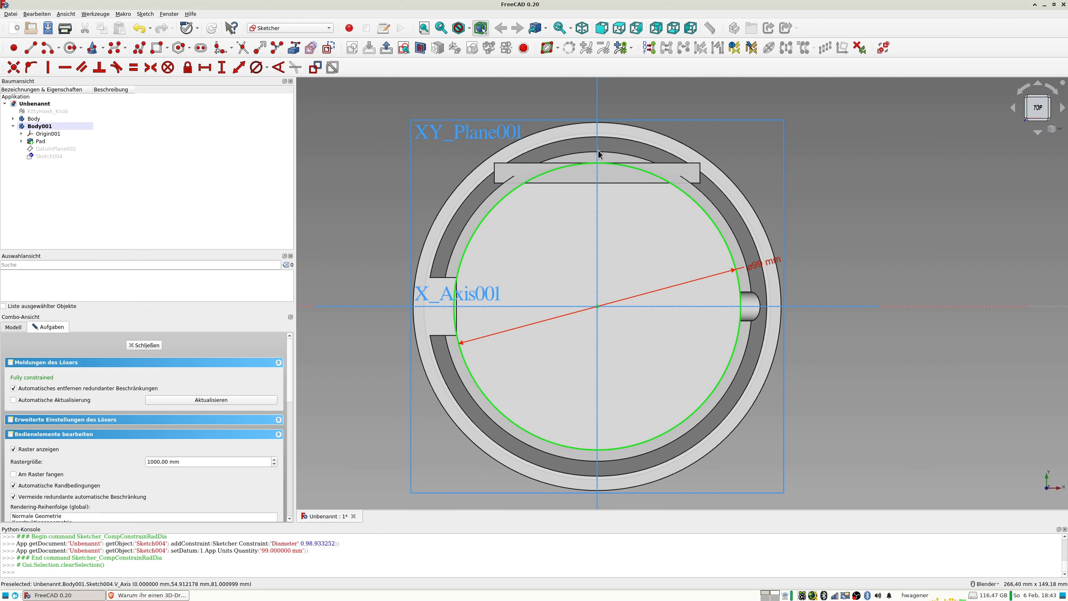
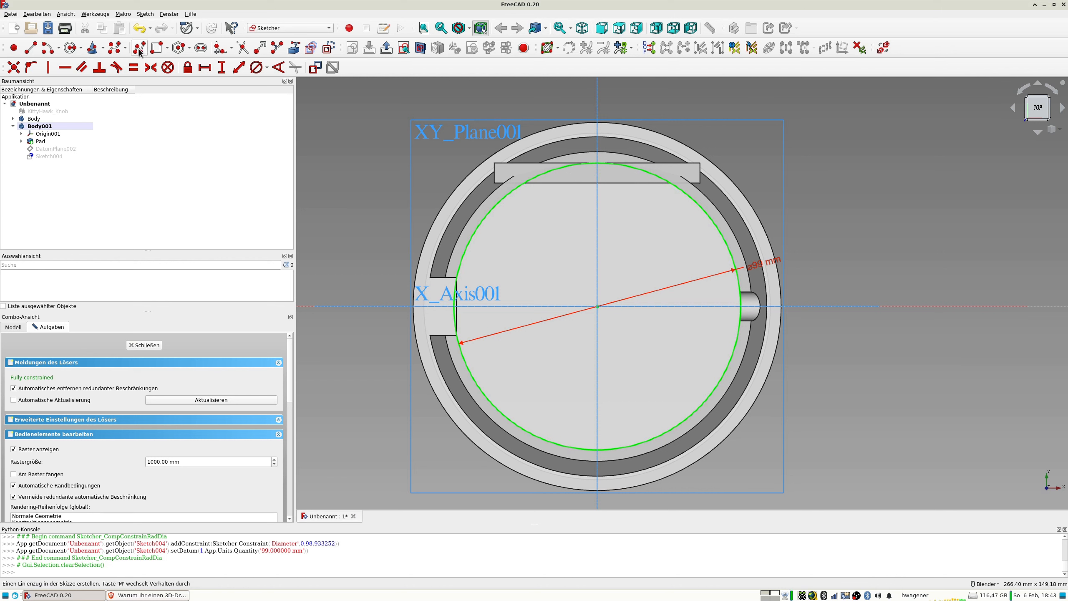
Draw a rectangle about 81 by 18 mm around the prism, overlapping the upper part of the 99 mm circle.
click(158, 48)
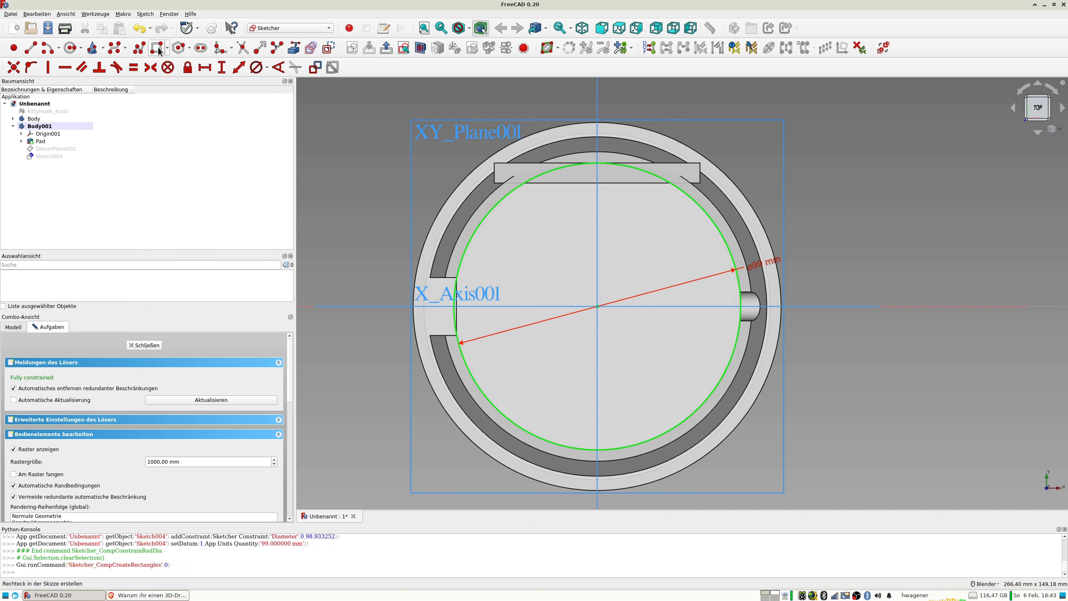
click(480, 150)
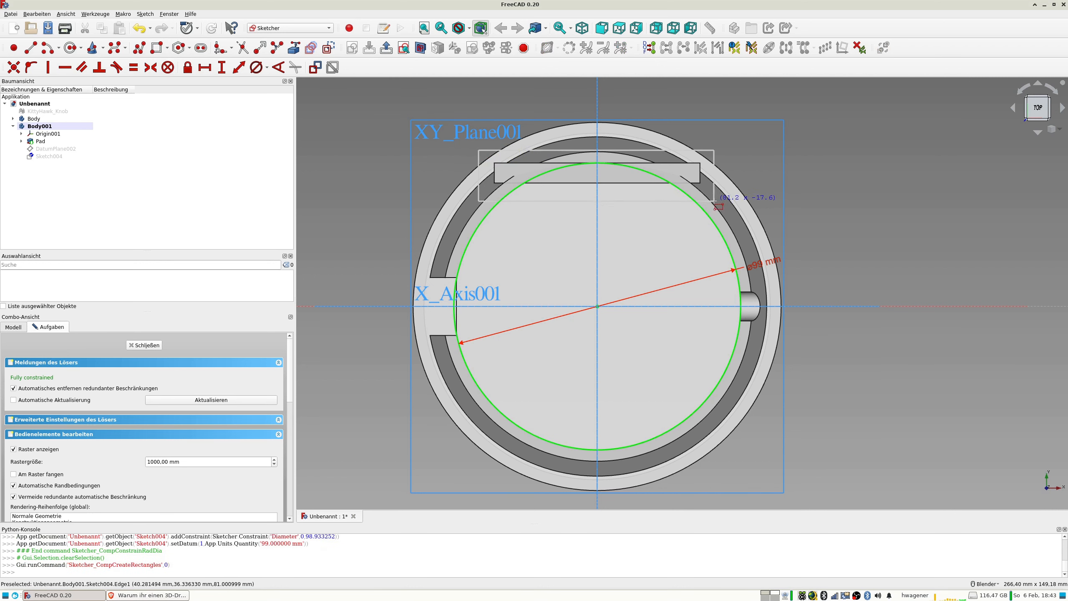
click(714, 201)
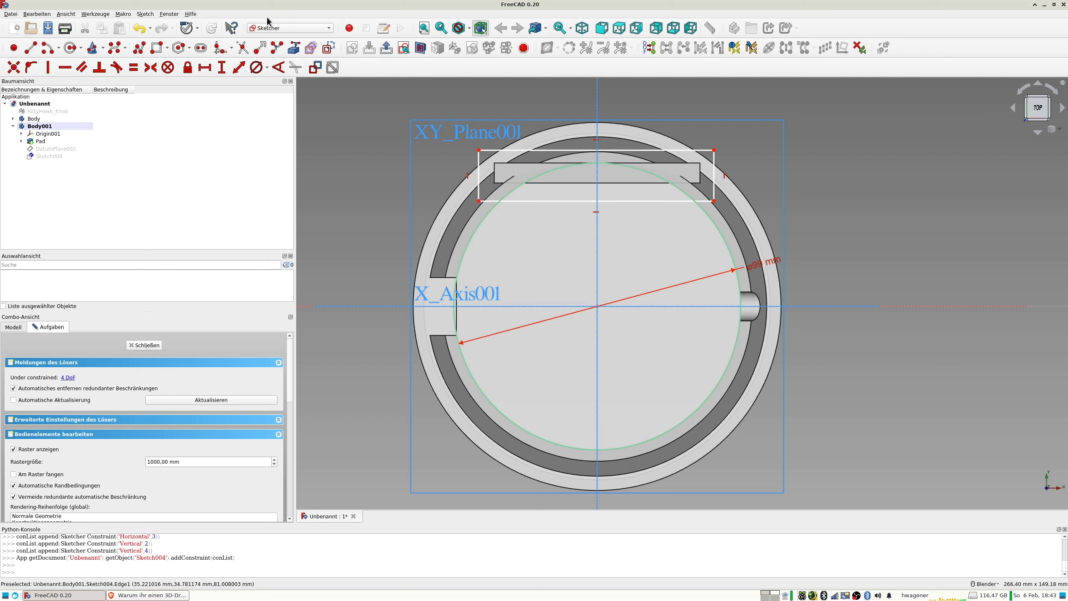
Trim away the circle's large lower arc and the rectangle's lower edge between the intersections, and close the sketch.
click(243, 48)
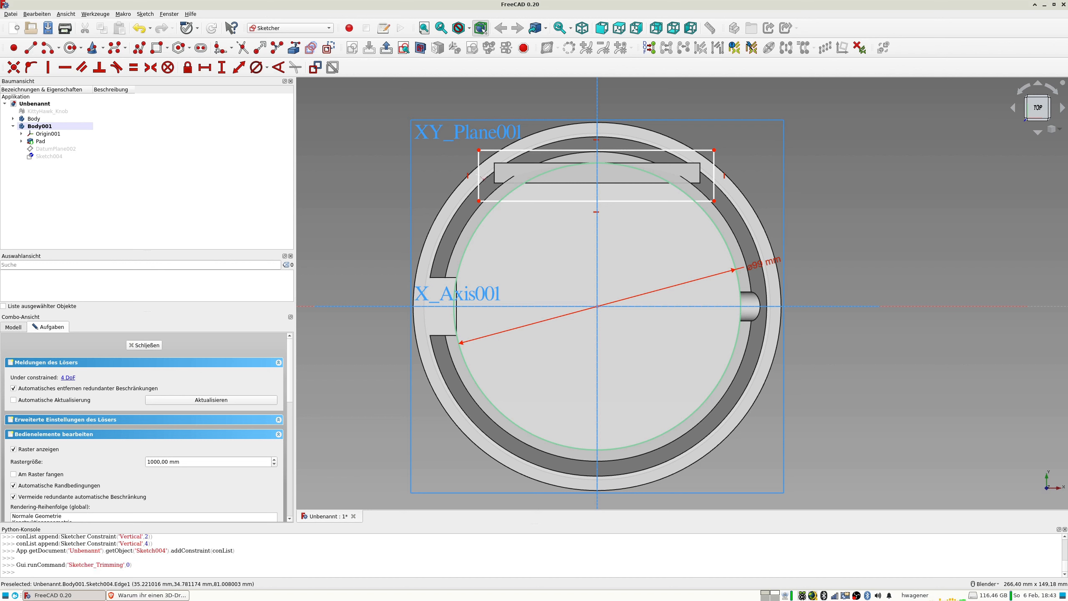
click(491, 215)
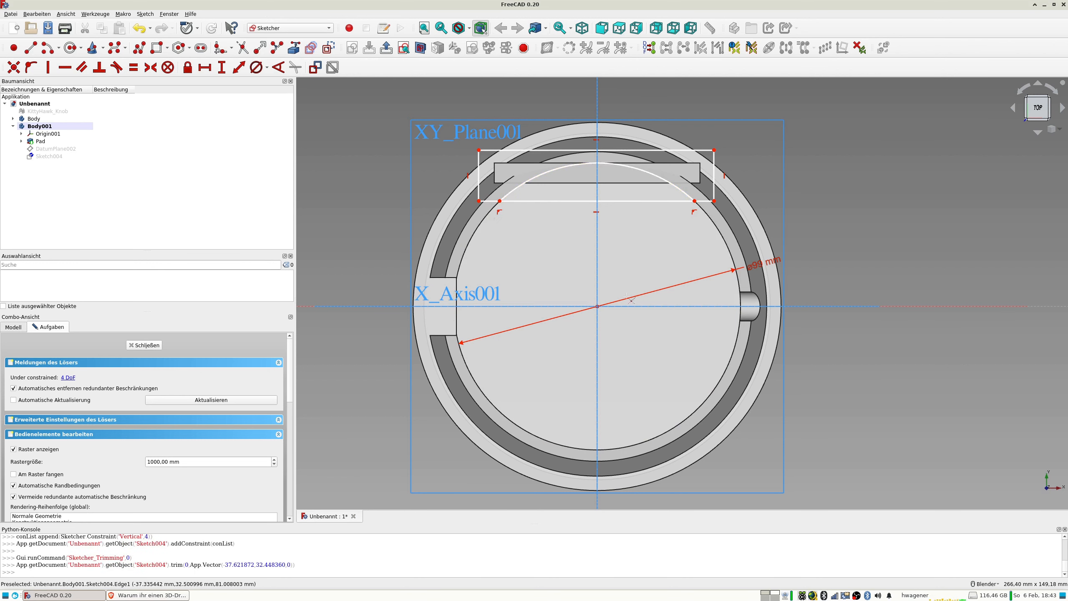
click(680, 205)
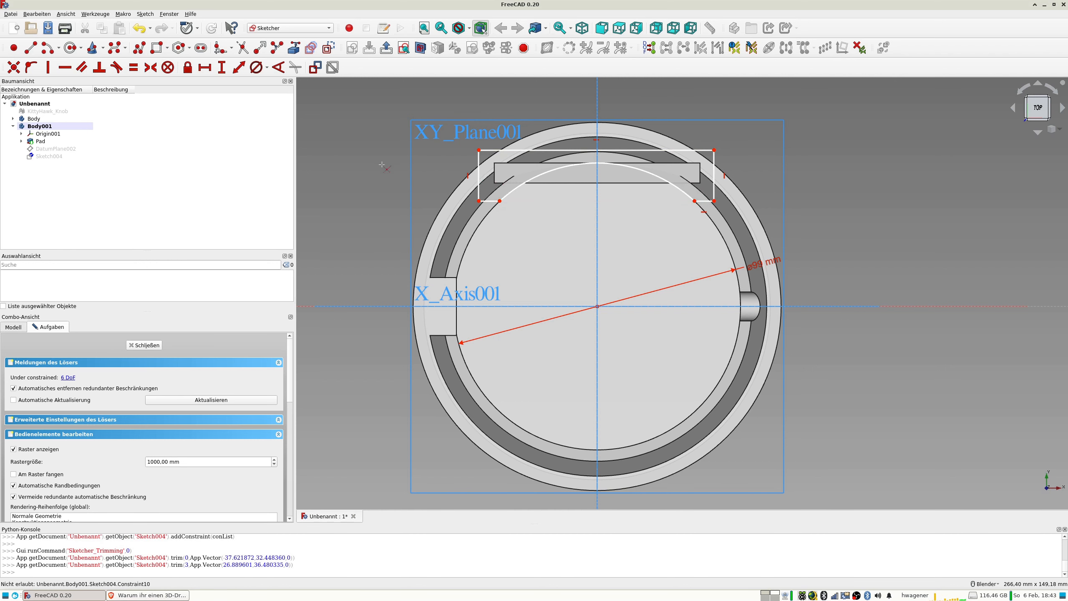
click(154, 346)
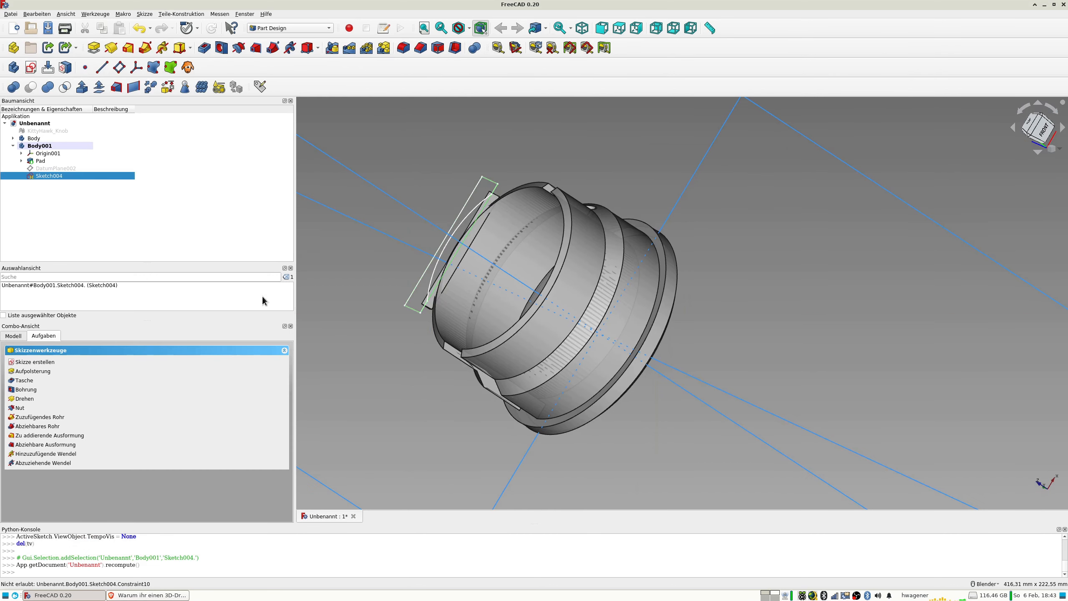
Cut the prism with a pocket from the trimmed sketch, going through all (Durch alles).
middle_drag(395, 260, 658, 210)
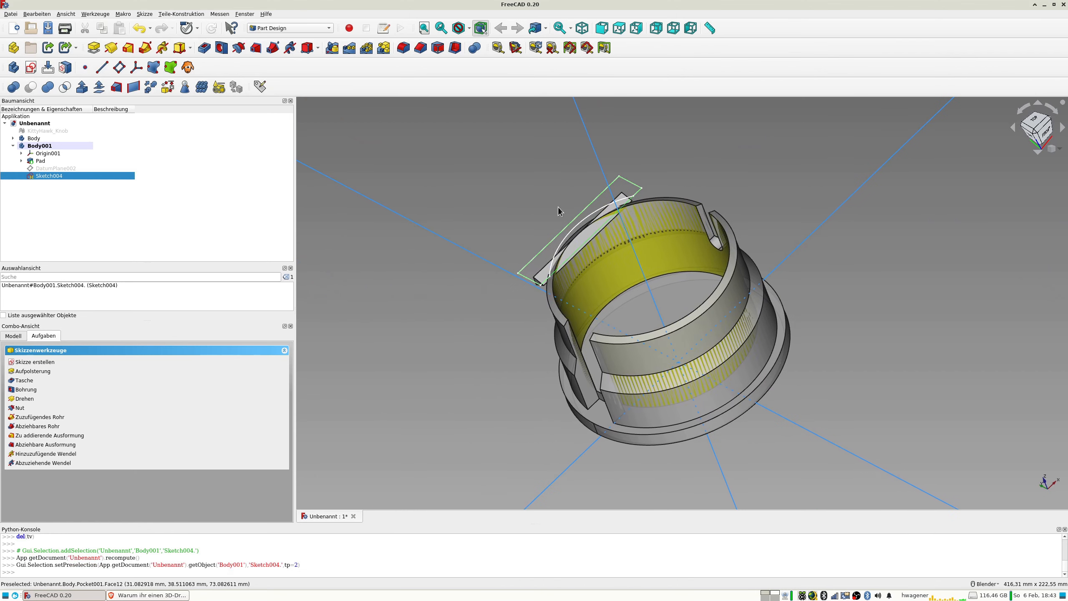
click(204, 48)
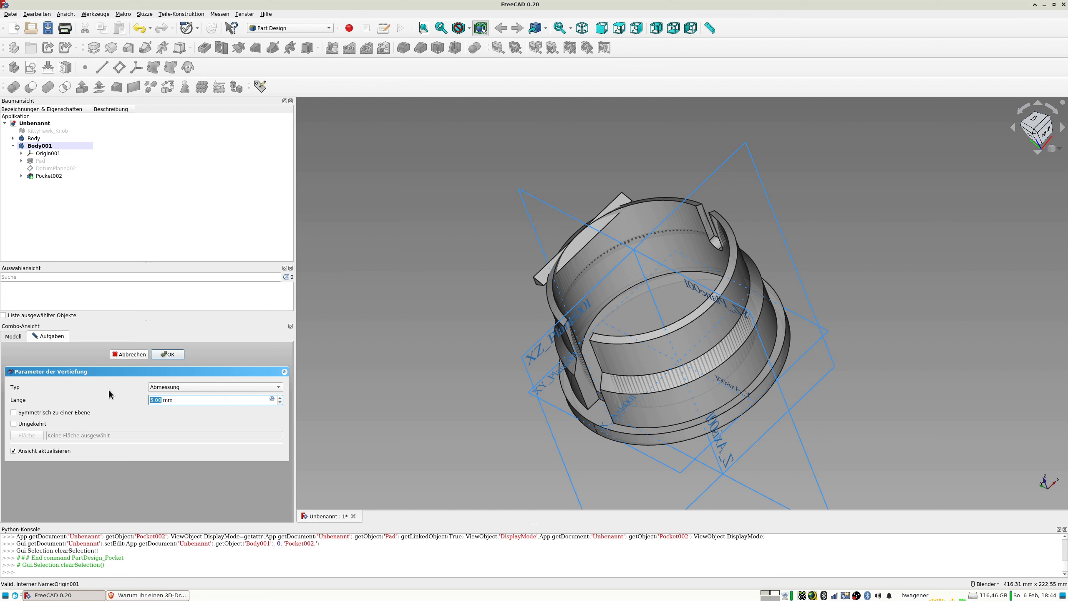
click(171, 387)
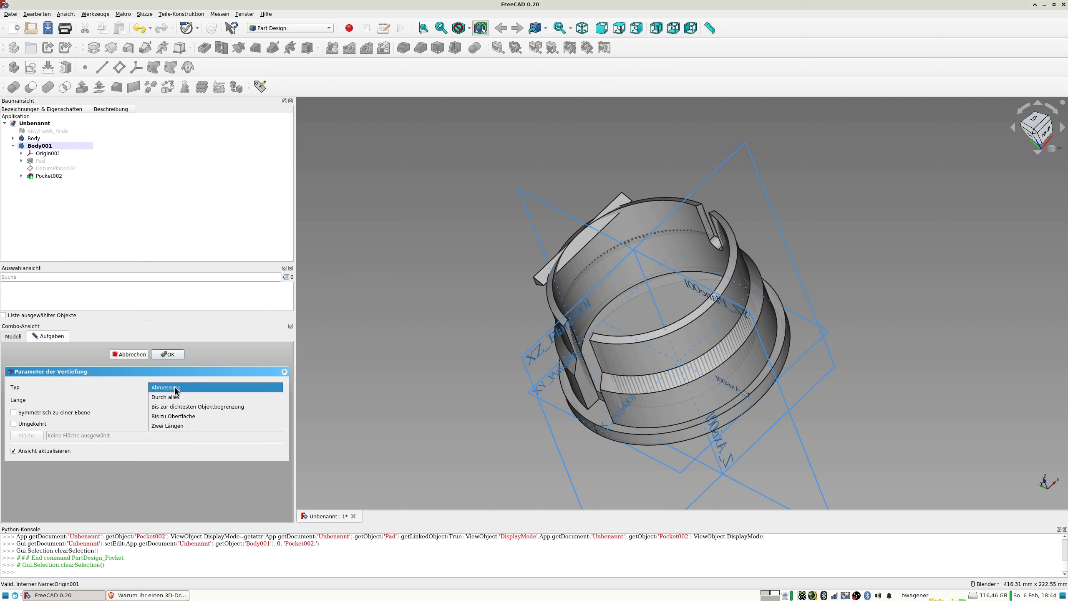
click(180, 402)
middle_drag(534, 269, 601, 215)
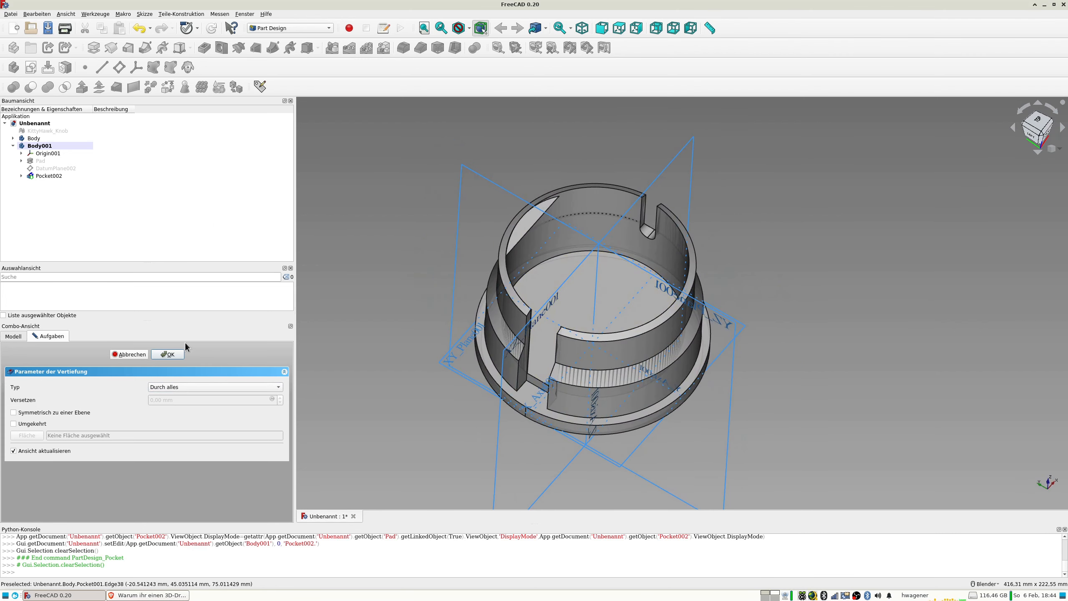
click(176, 356)
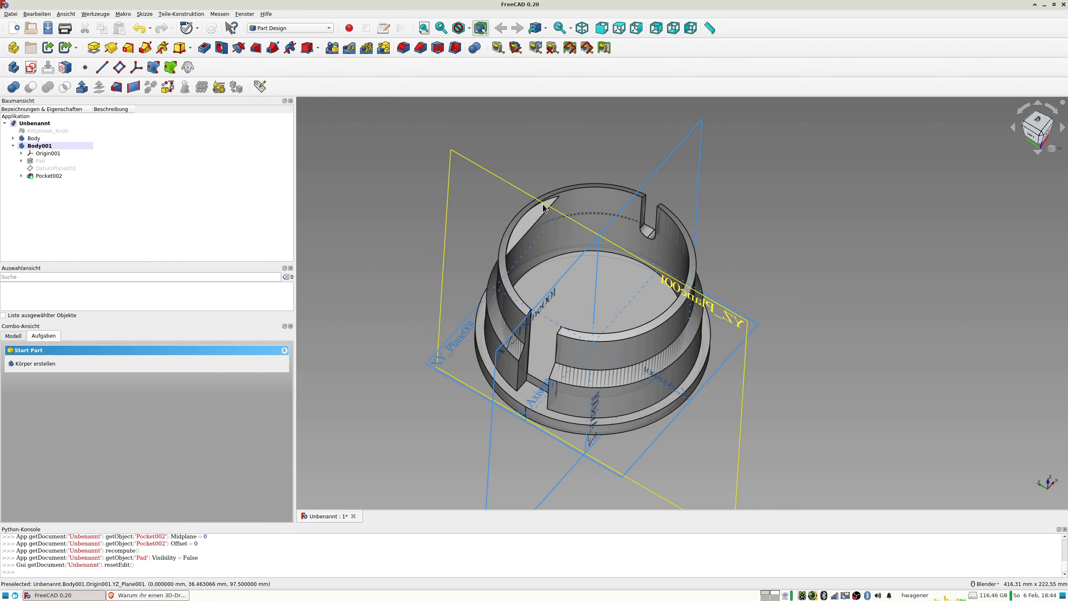
Hide the origin planes and axes of Body001.
click(49, 147)
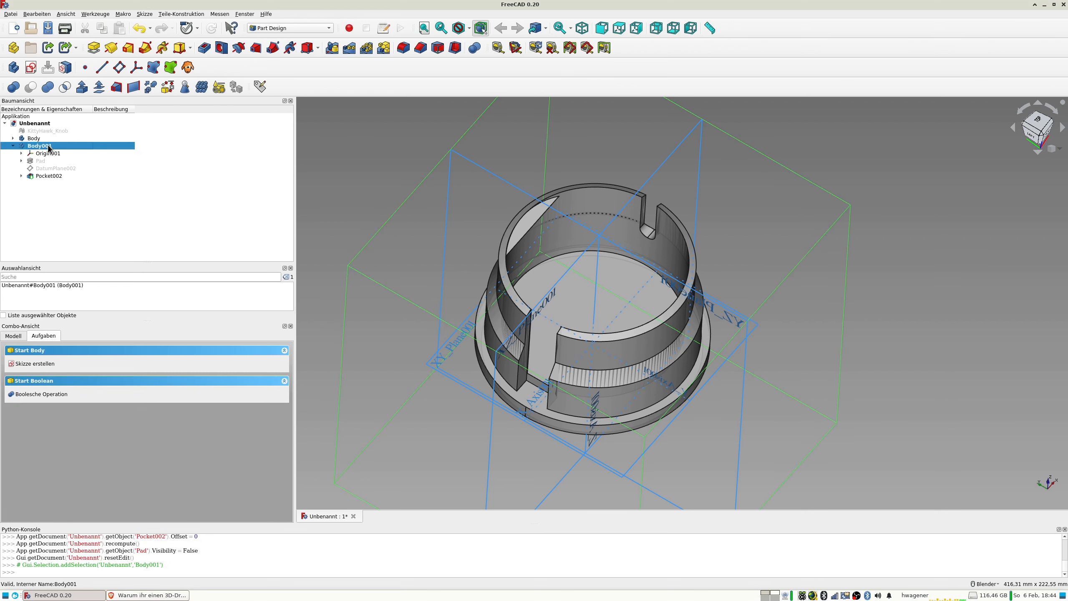
click(46, 154)
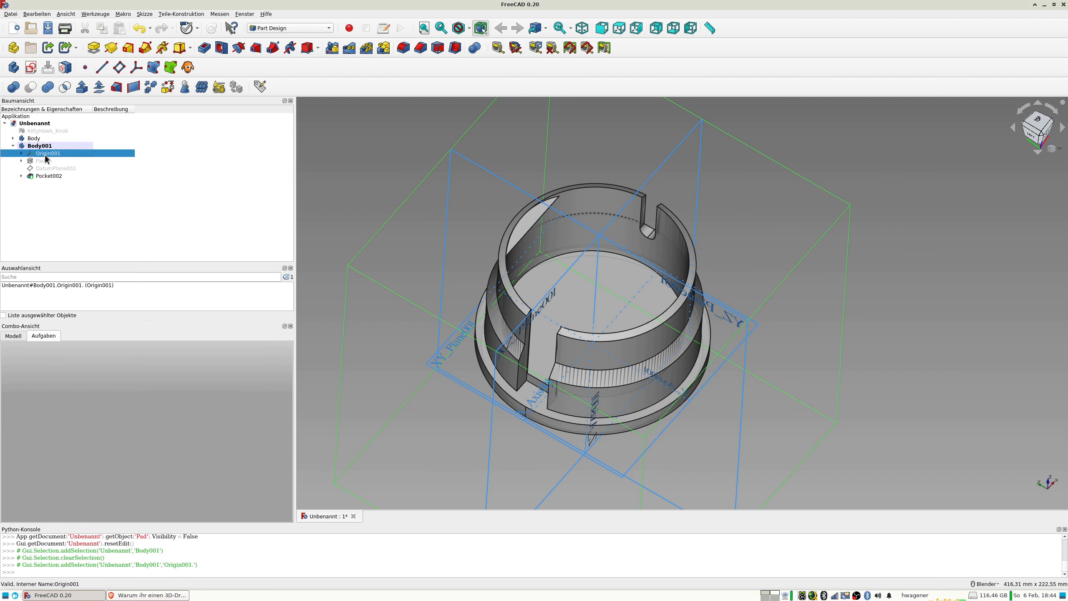
key(space)
middle_drag(640, 237, 549, 210)
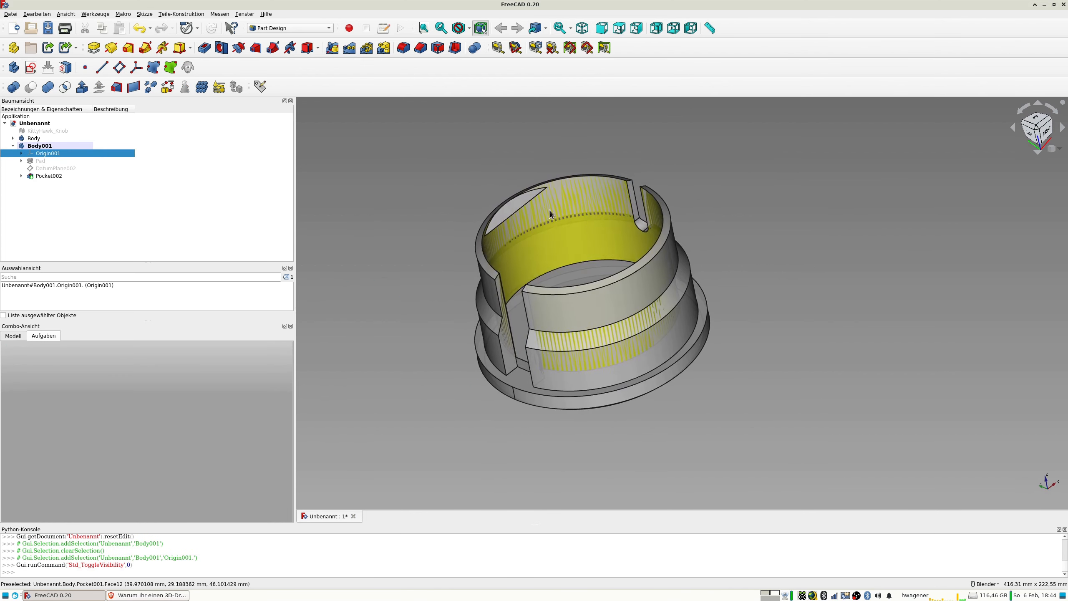
Duplicate Body001 with its dependencies, leaving out DatumPlane002.
click(45, 147)
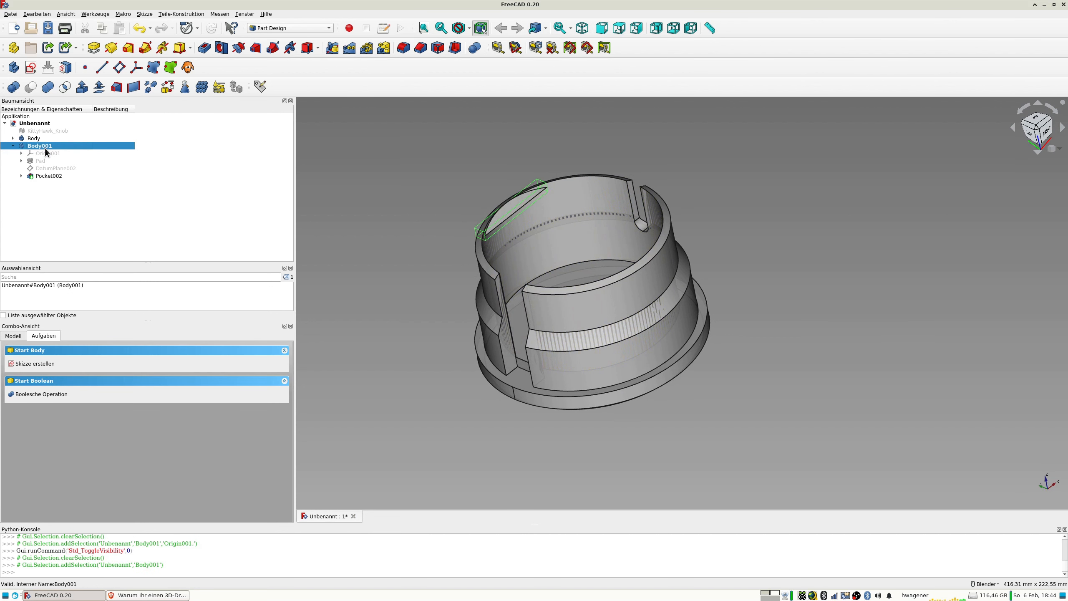
key(ctrl+c)
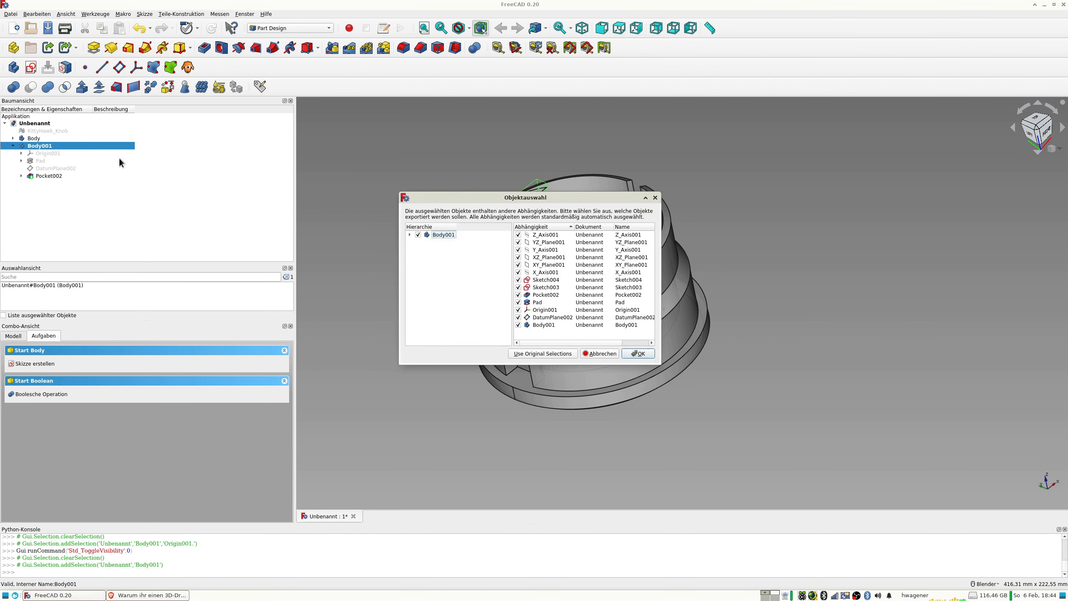
click(410, 235)
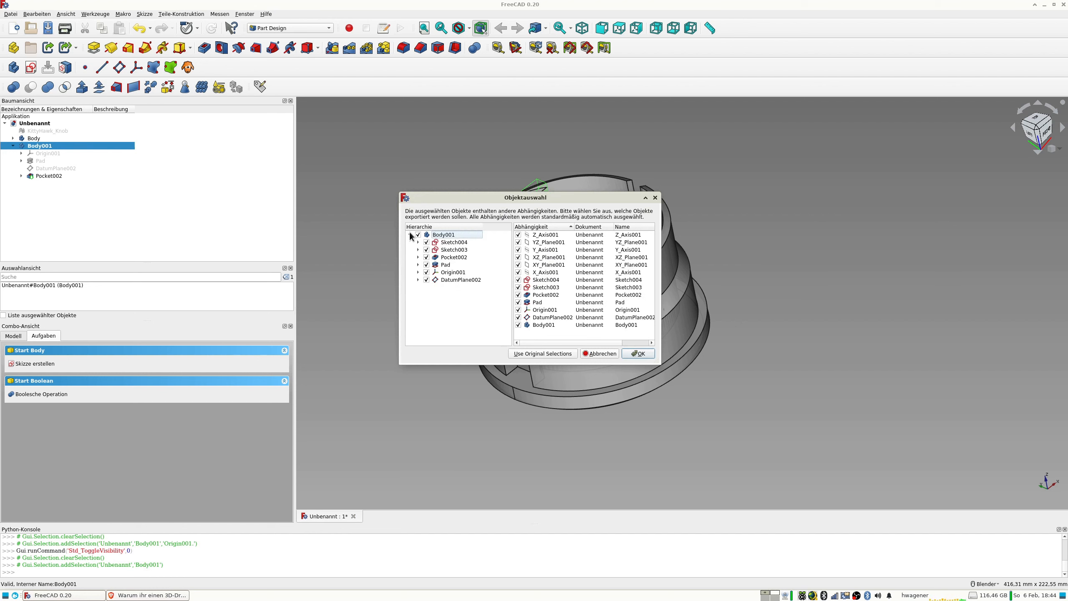
click(426, 280)
click(633, 354)
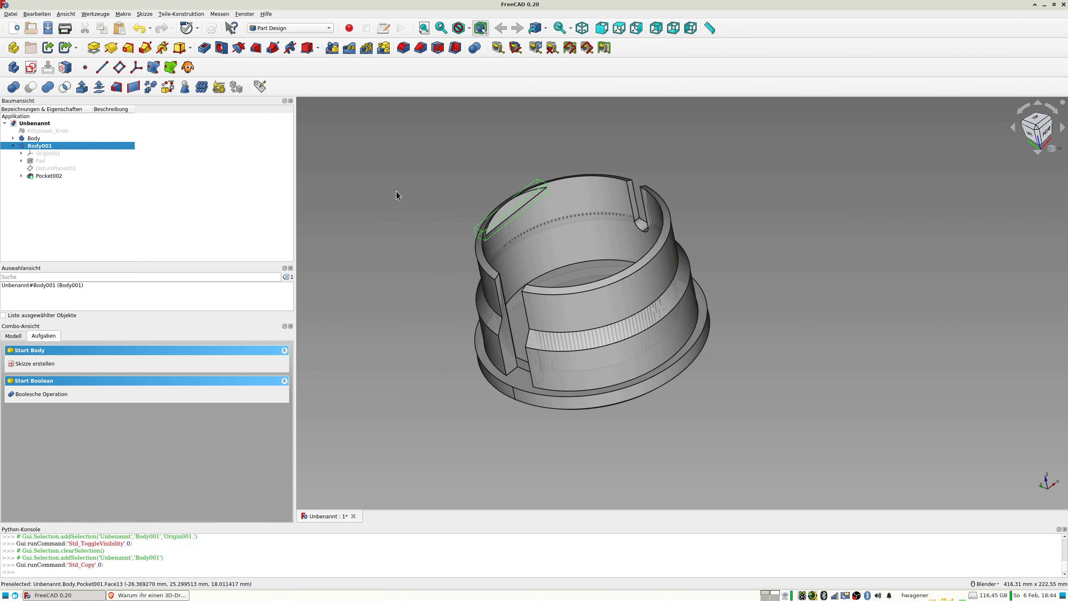
key(ctrl+v)
click(40, 184)
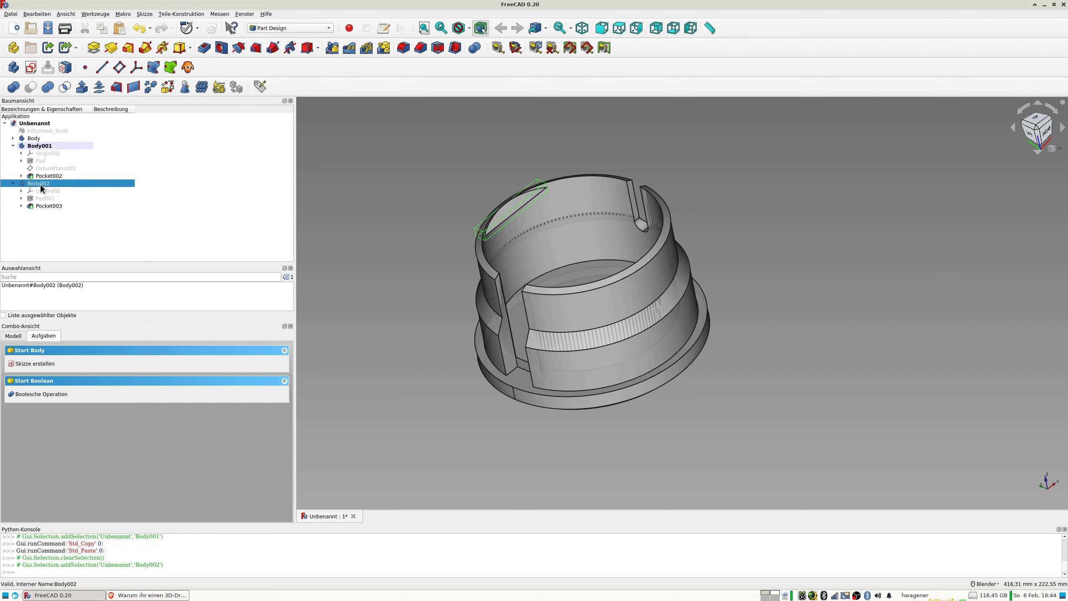
click(22, 206)
Transform the duplicated body by rotating it half a turn about the z-axis to the opposite side of the knob's rim.
right_click(43, 183)
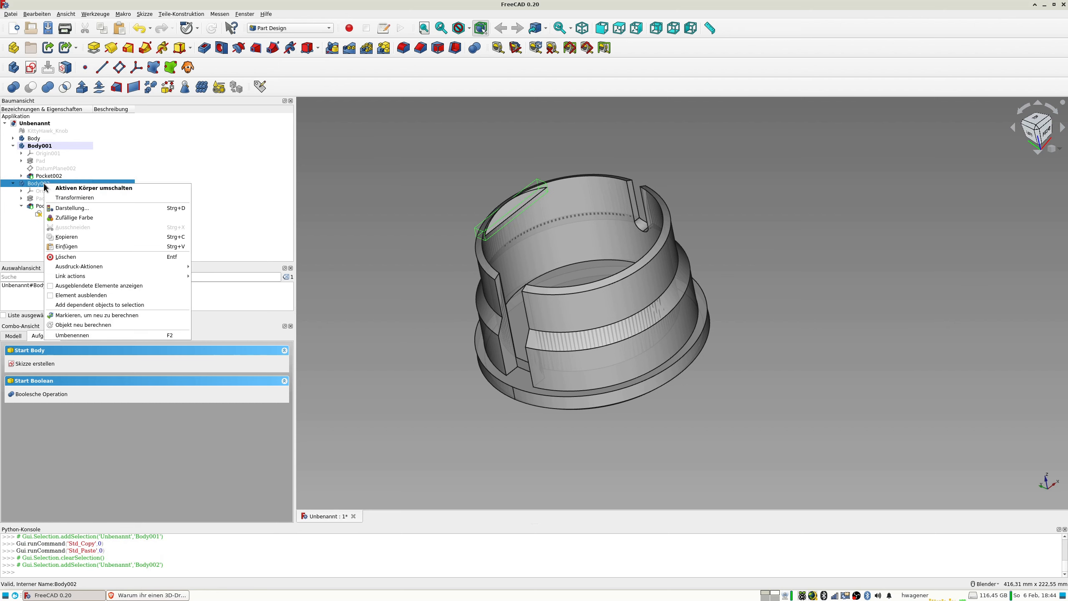
click(77, 197)
middle_drag(510, 287, 570, 342)
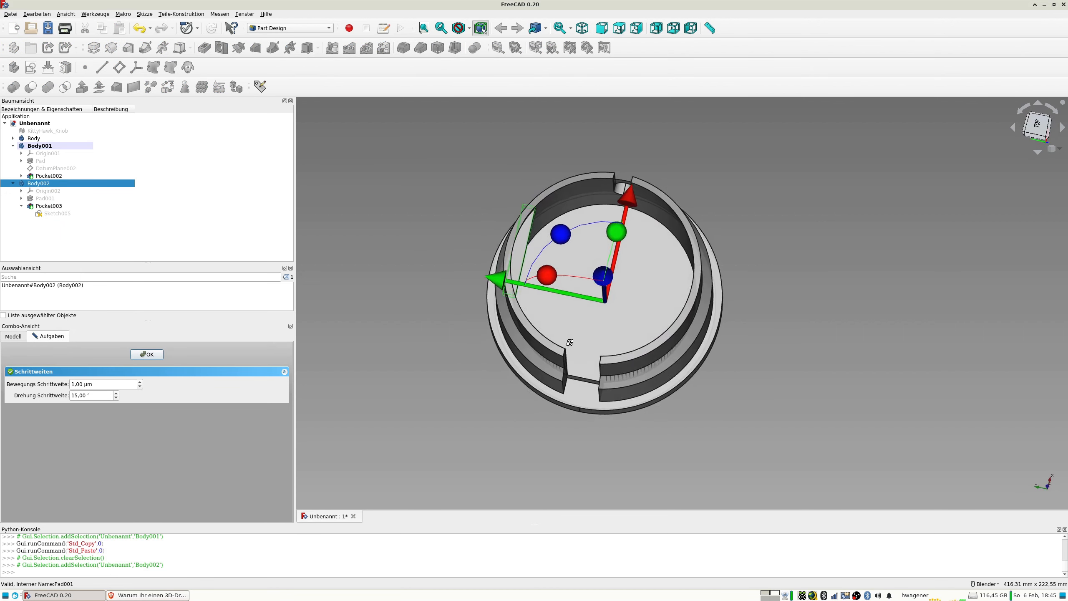
drag(563, 236, 646, 395)
middle_drag(646, 396, 604, 300)
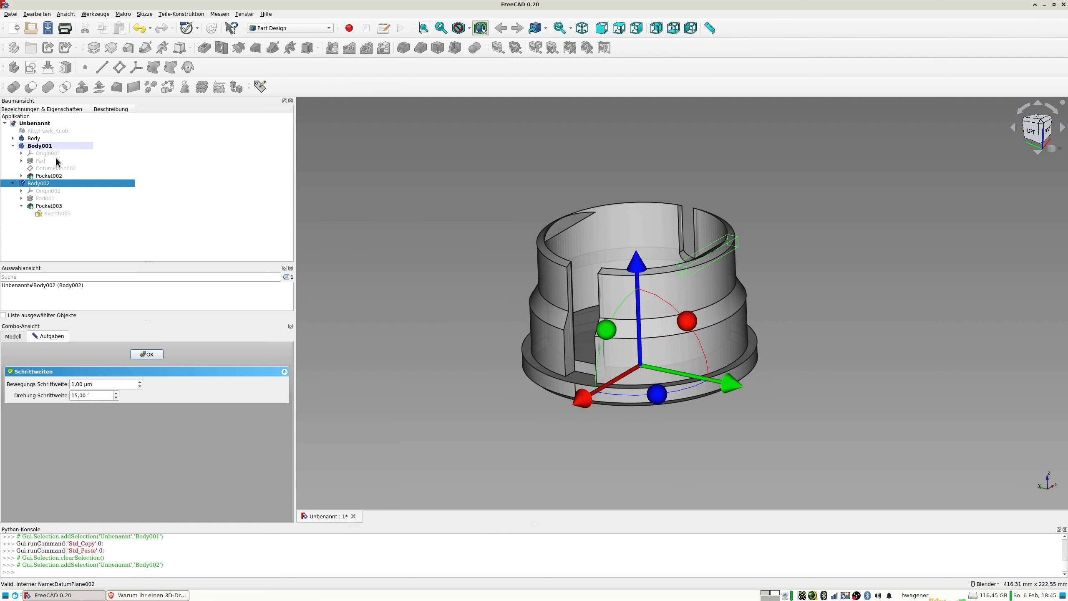
Rename the knob's main body as Knopf.
click(35, 139)
click(35, 139)
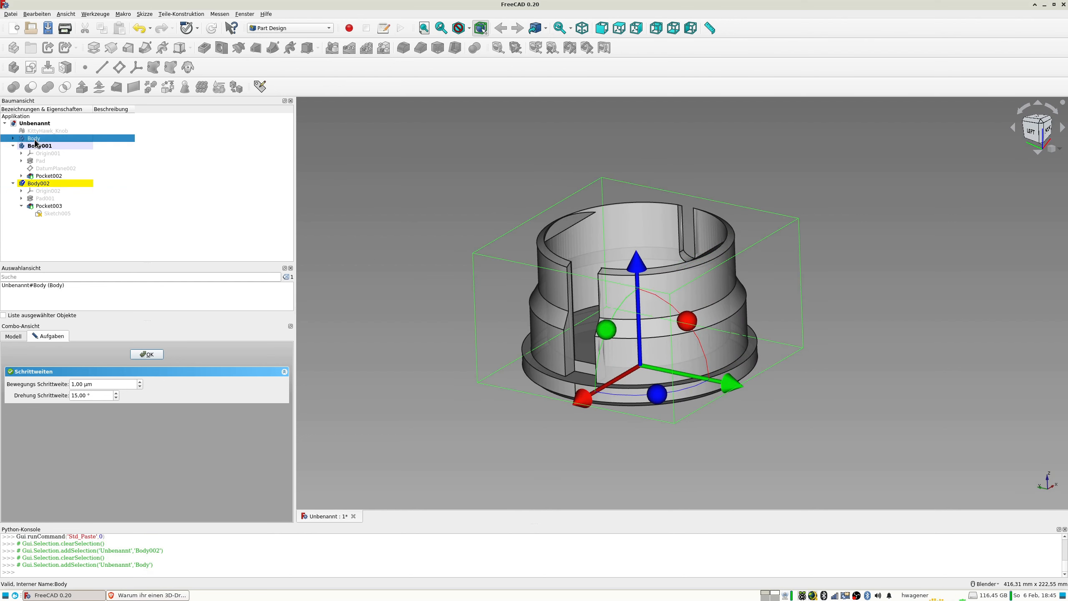
text(Knopf)
key(Return)
Rename Body001, the original rim segment, as Pille1.
click(37, 145)
click(38, 146)
text(Pille)
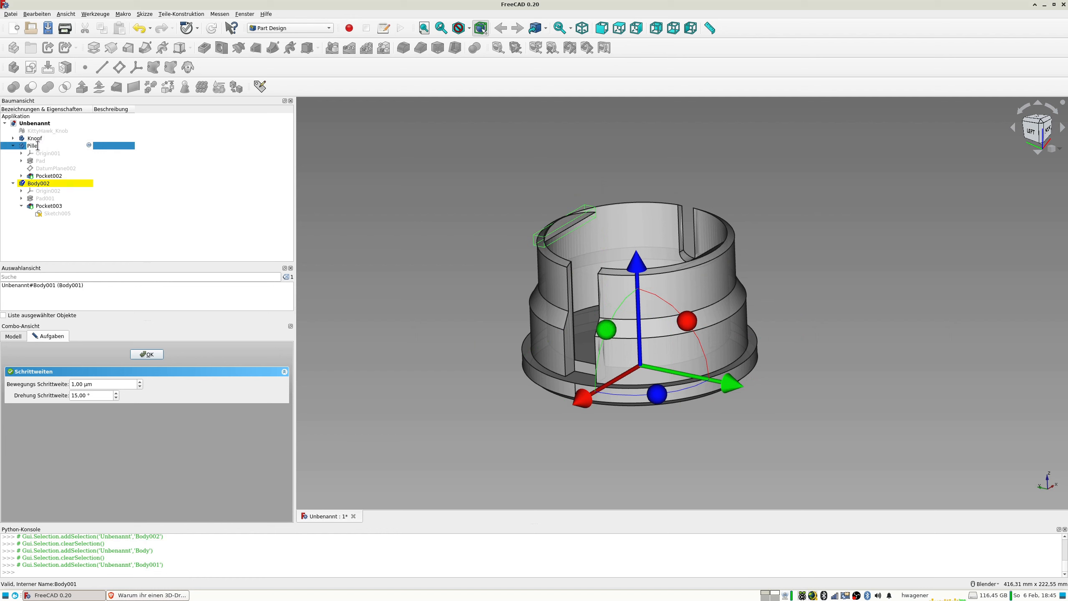
text(1)
key(Return)
Rename the duplicated body as Pille2 and finish its transformation.
click(49, 183)
click(49, 184)
text(Pi)
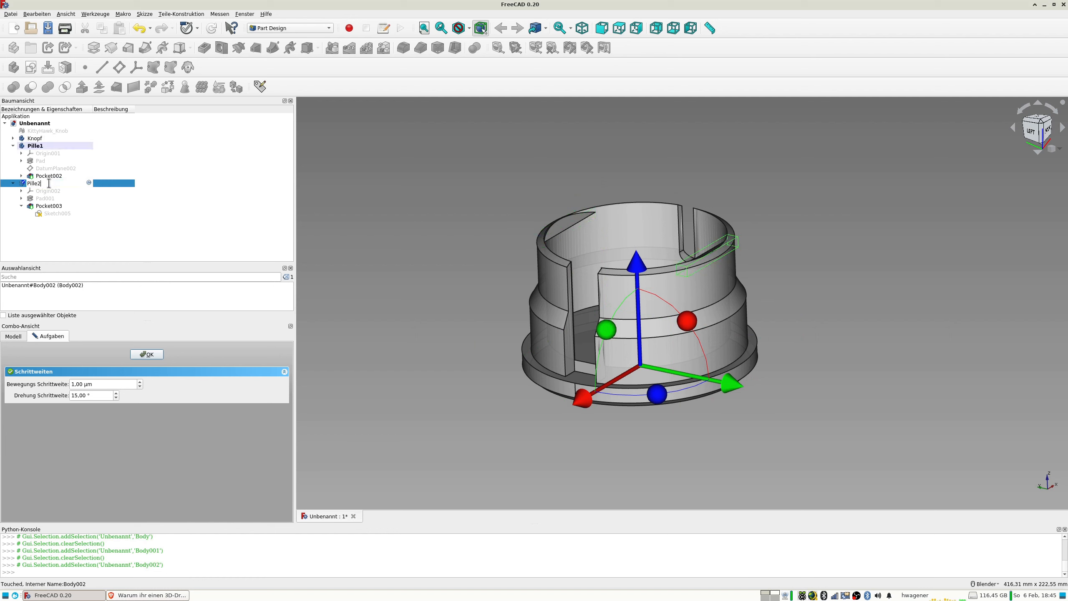
text(lle2)
key(Return)
middle_drag(529, 255, 570, 292)
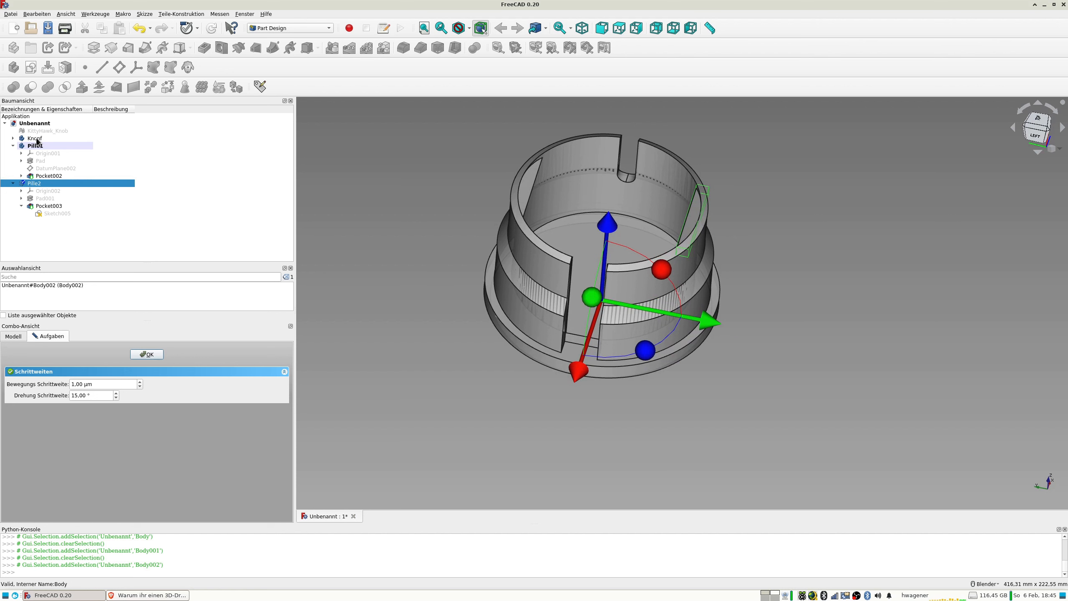
click(150, 354)
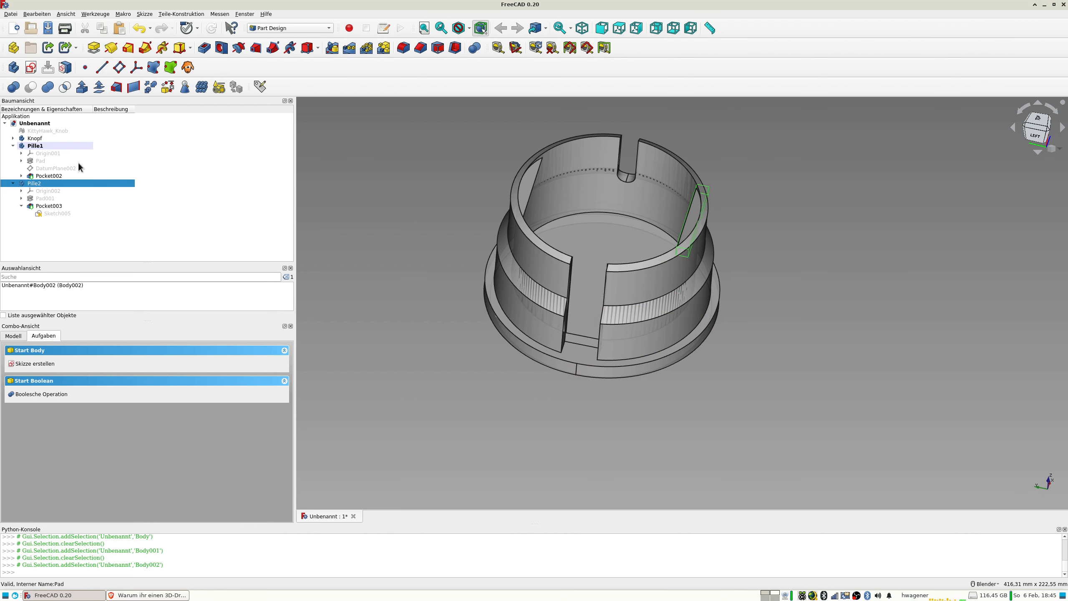
Make Knopf the active body and unite it with Pille1 and Pille2 in a Boolean operation of type Vereinigung.
double_click(39, 138)
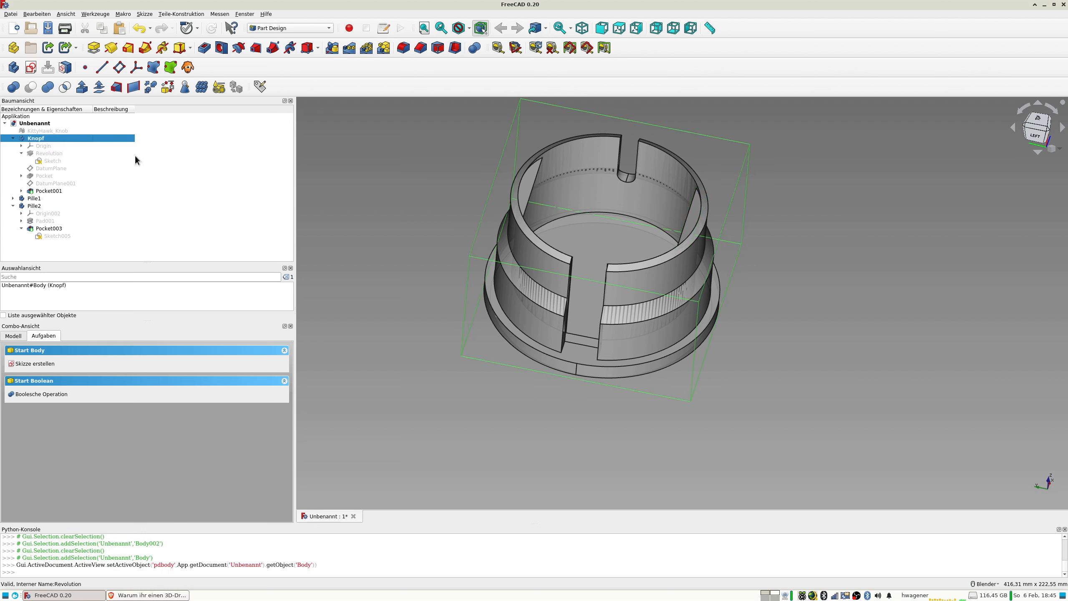
click(475, 49)
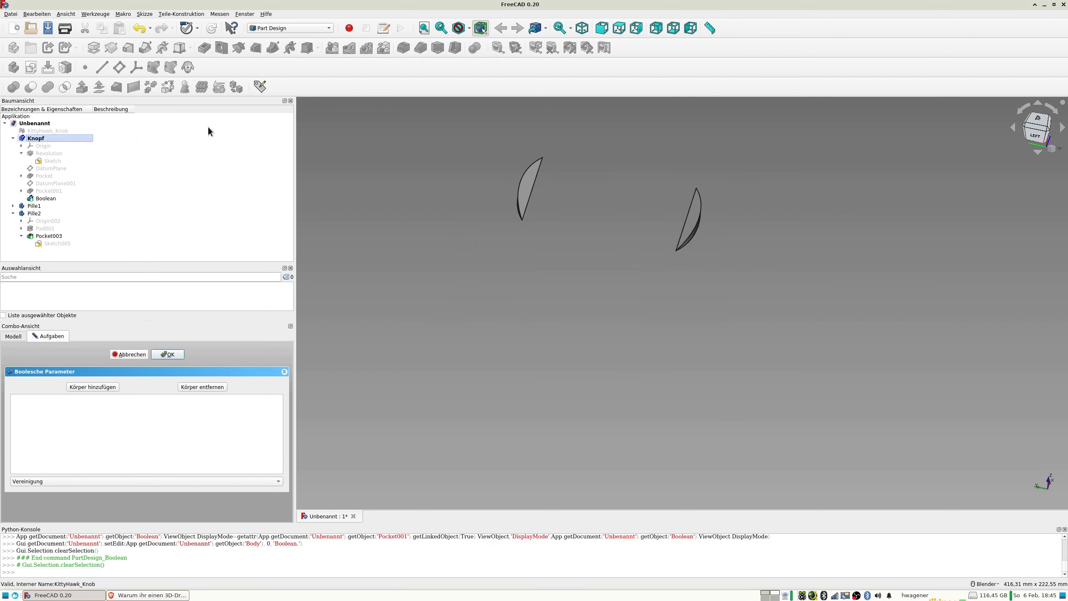
click(81, 385)
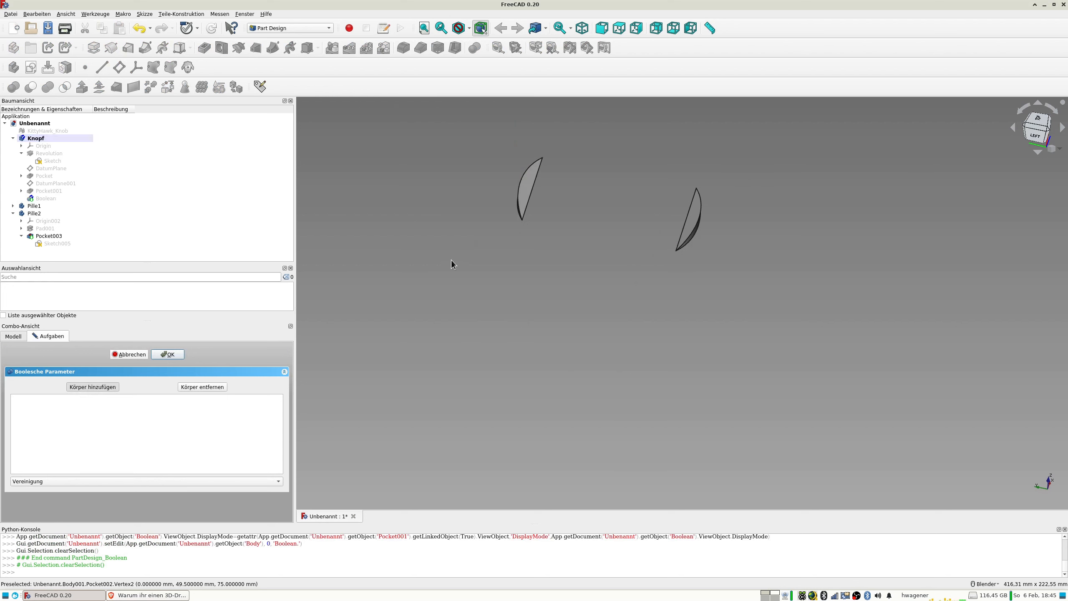
click(528, 192)
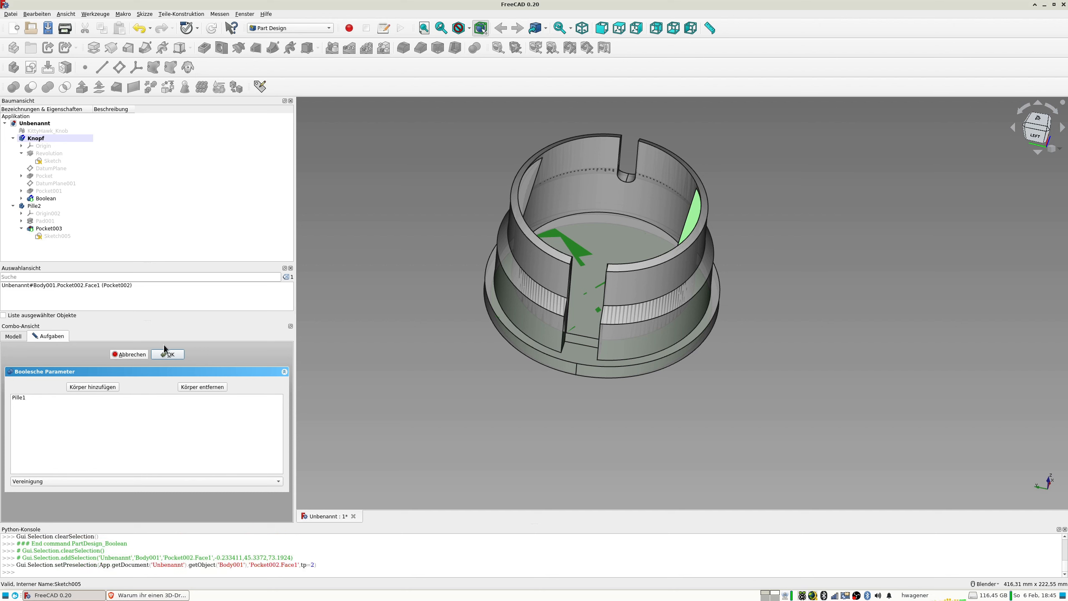
click(84, 386)
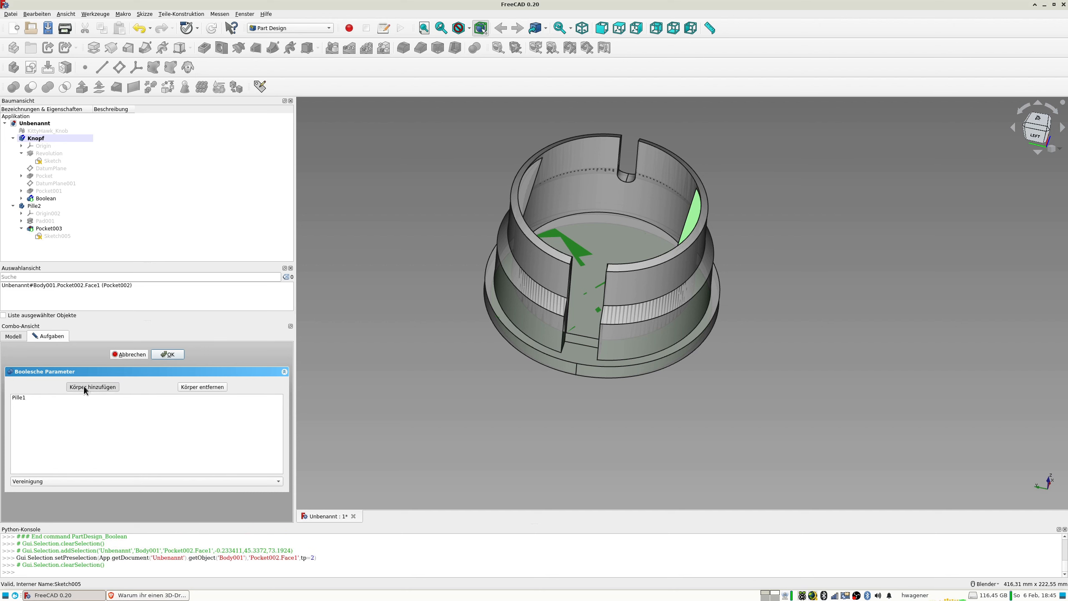
click(690, 215)
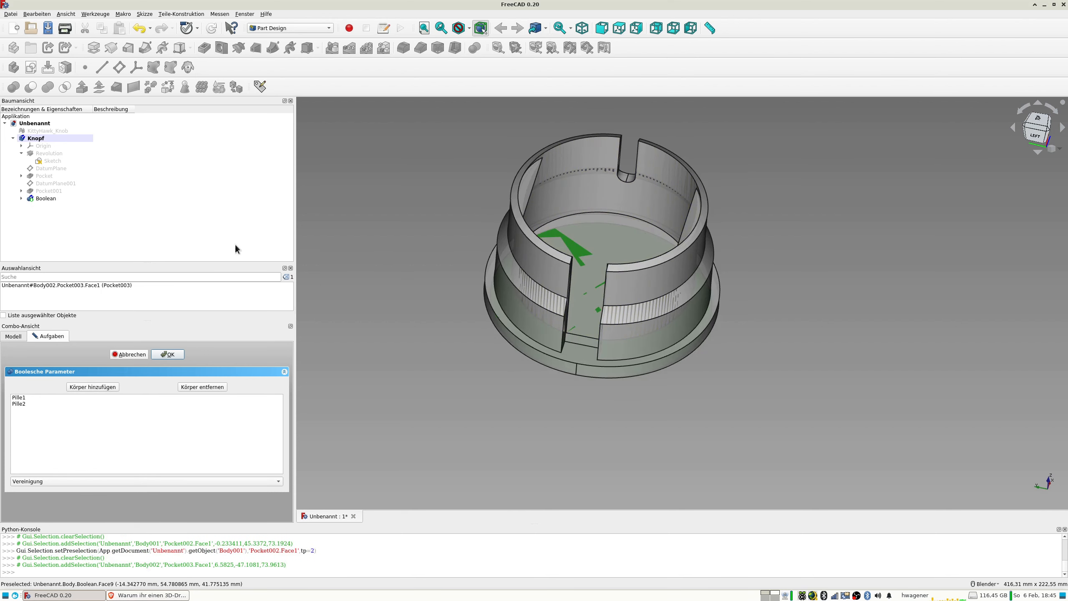
click(168, 354)
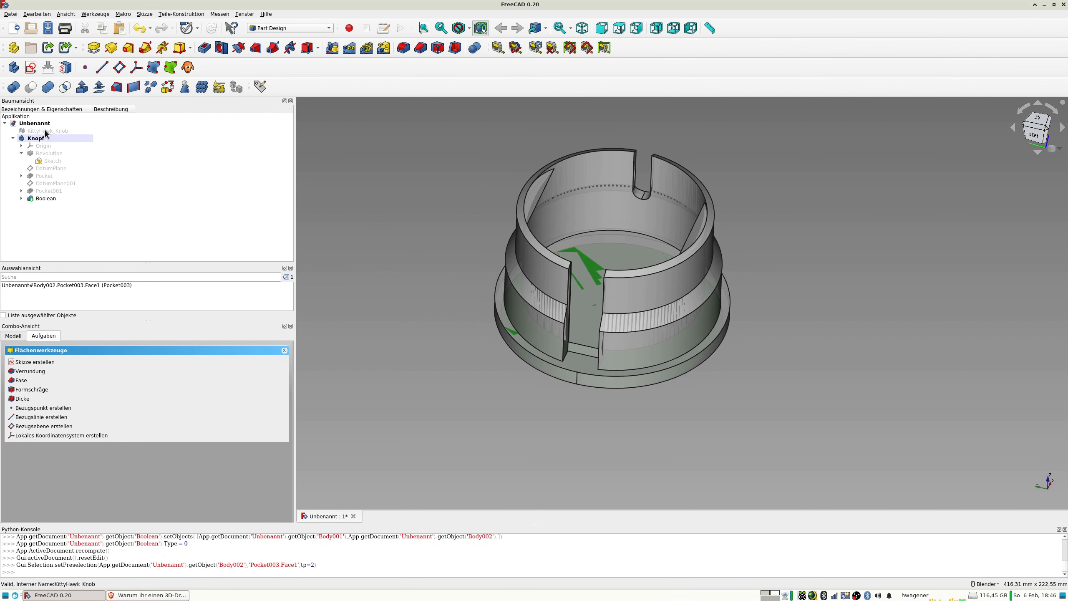
Export the Knopf body as an STL mesh named KittyHawk_Knob-FreeCAD.stl in the Kitty Hawk download folder.
scroll(445, 228, down, 3)
mouse_move(452, 225)
middle_down()
mouse_move(458, 286)
mouse_move(439, 199)
mouse_move(446, 211)
middle_up()
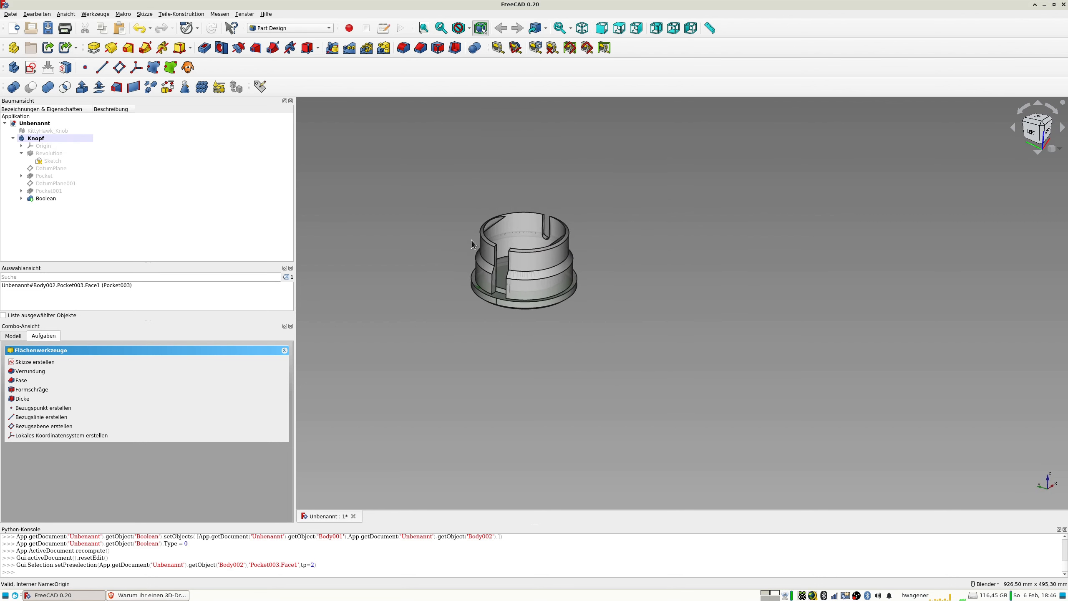
scroll(449, 270, up, 4)
click(458, 337)
mouse_move(452, 338)
middle_down()
mouse_move(508, 378)
mouse_move(513, 351)
mouse_move(453, 317)
mouse_move(411, 340)
mouse_move(527, 363)
mouse_move(430, 331)
mouse_move(447, 344)
middle_up()
middle_drag(715, 276, 748, 312)
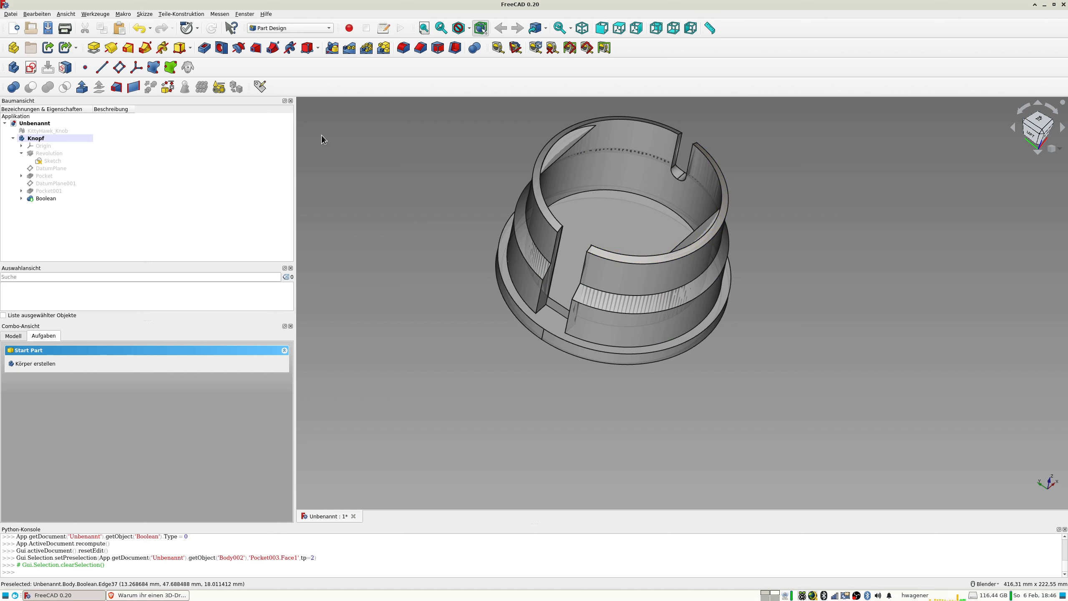
click(42, 138)
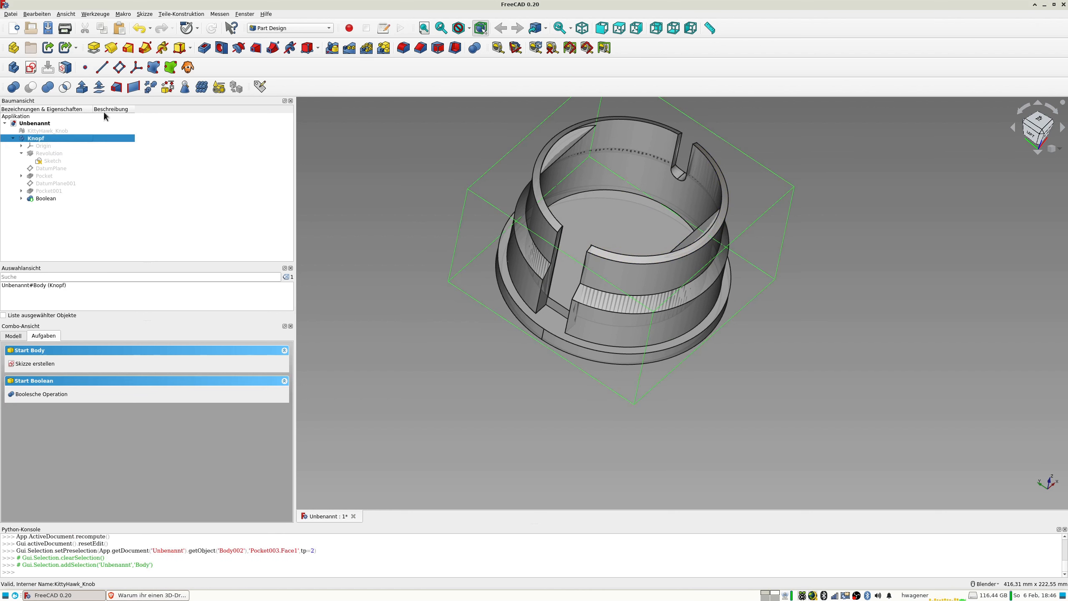
key(ctrl+e)
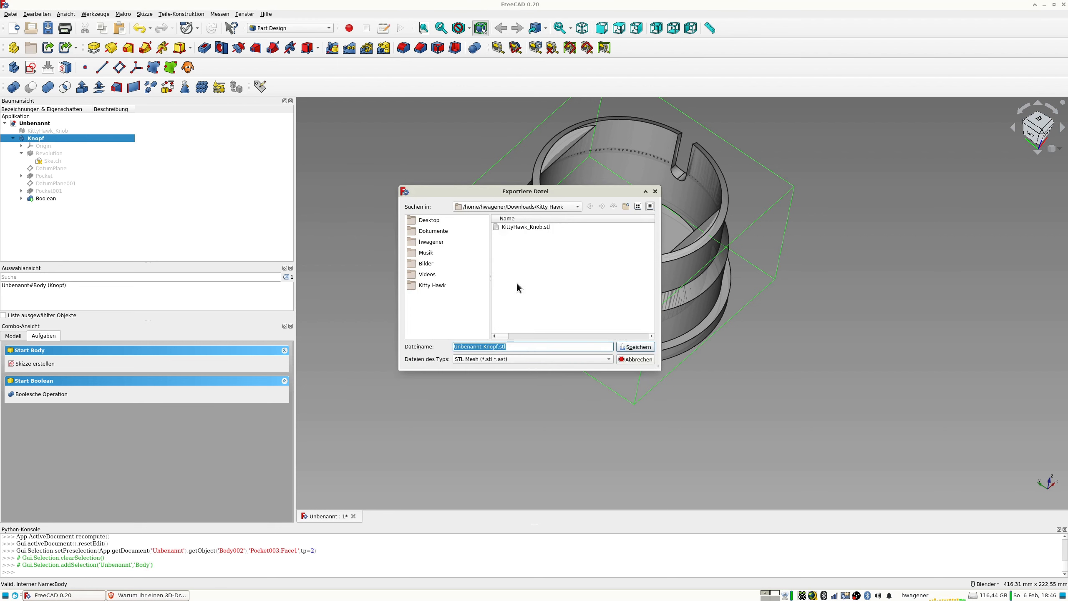
click(521, 227)
click(492, 347)
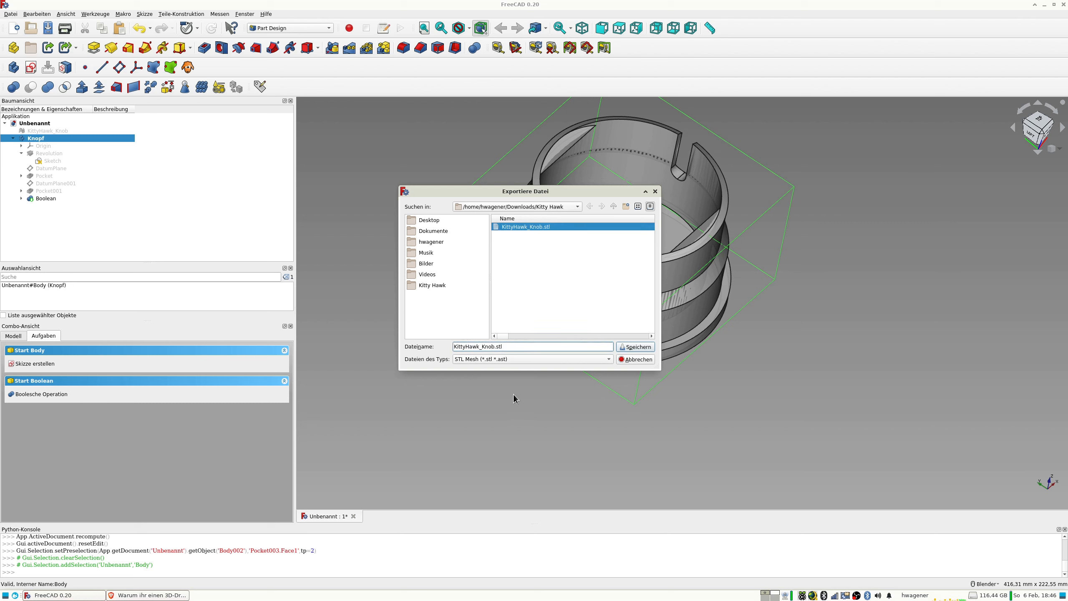
text(-Free)
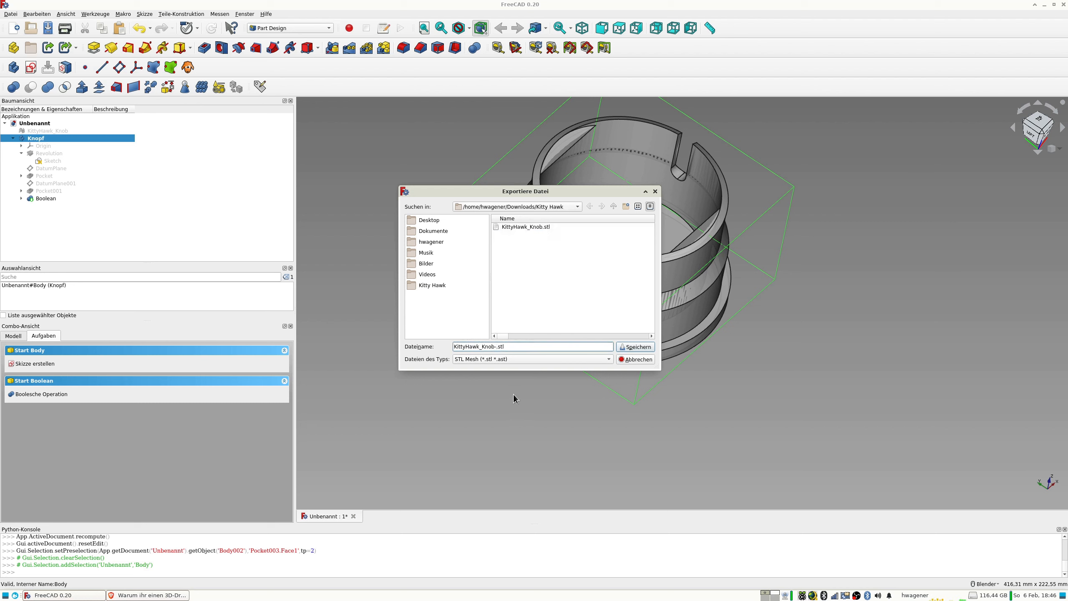
text(CAD)
key(Return)
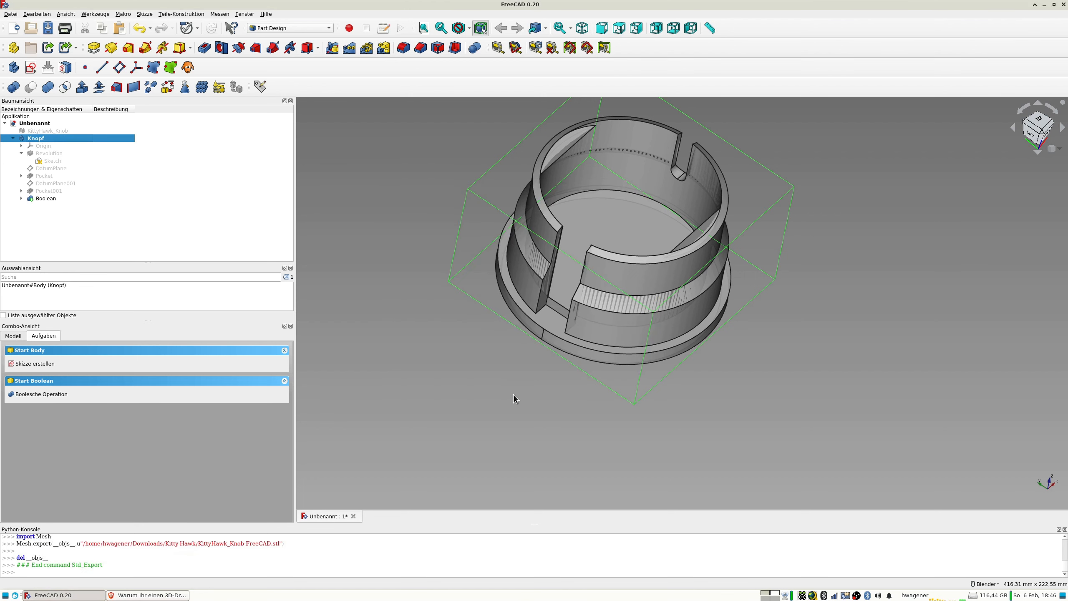
Start Cura and load KittyHawk_Knob-FreeCAD.stl from the Downloads/Kitty Hawk folder.
key(super)
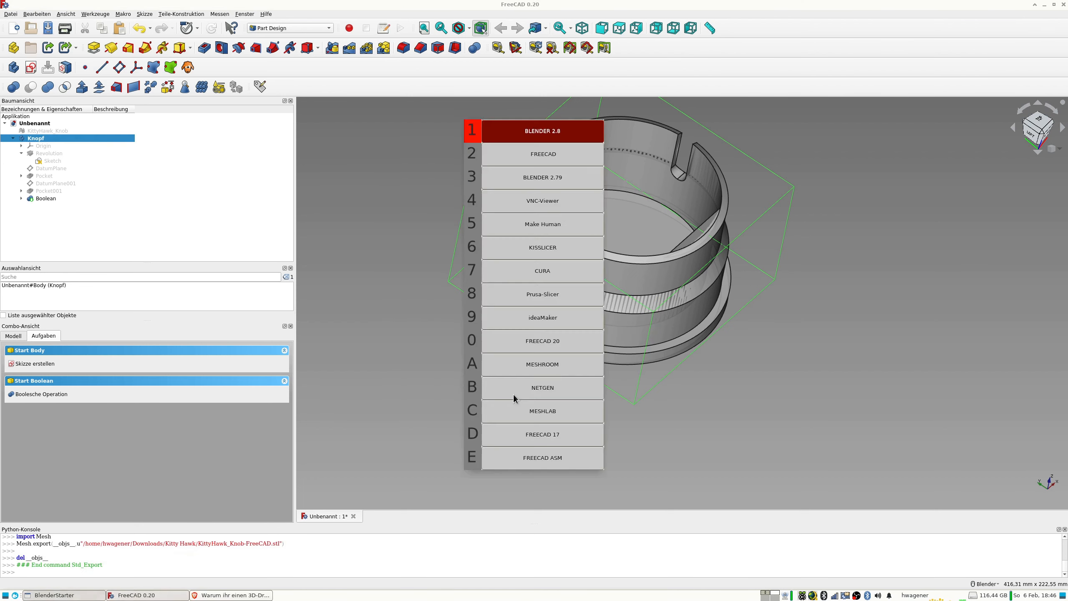
key(7)
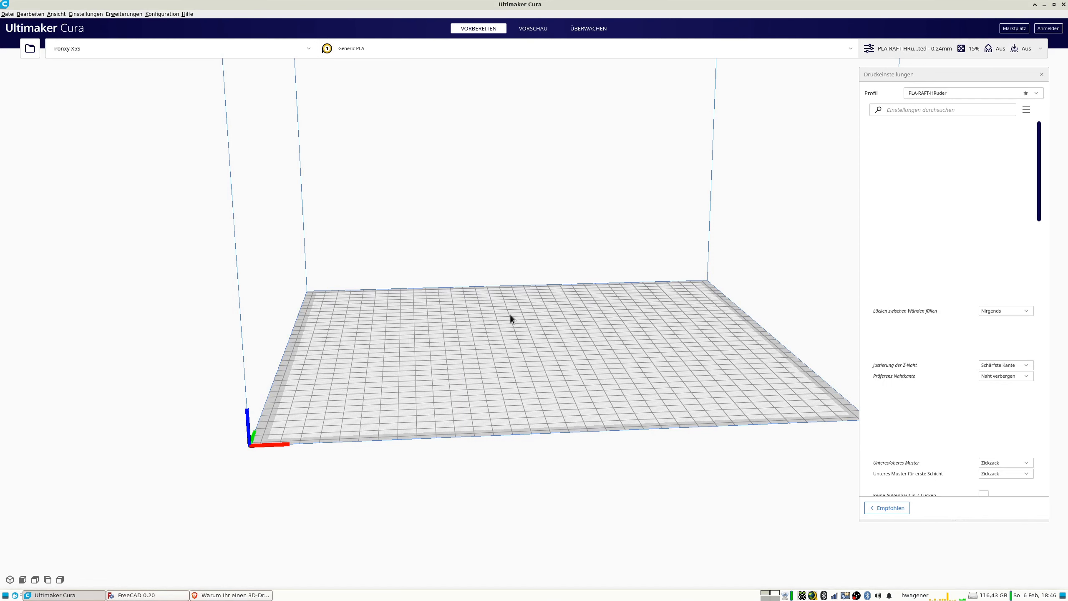
key(ctrl+o)
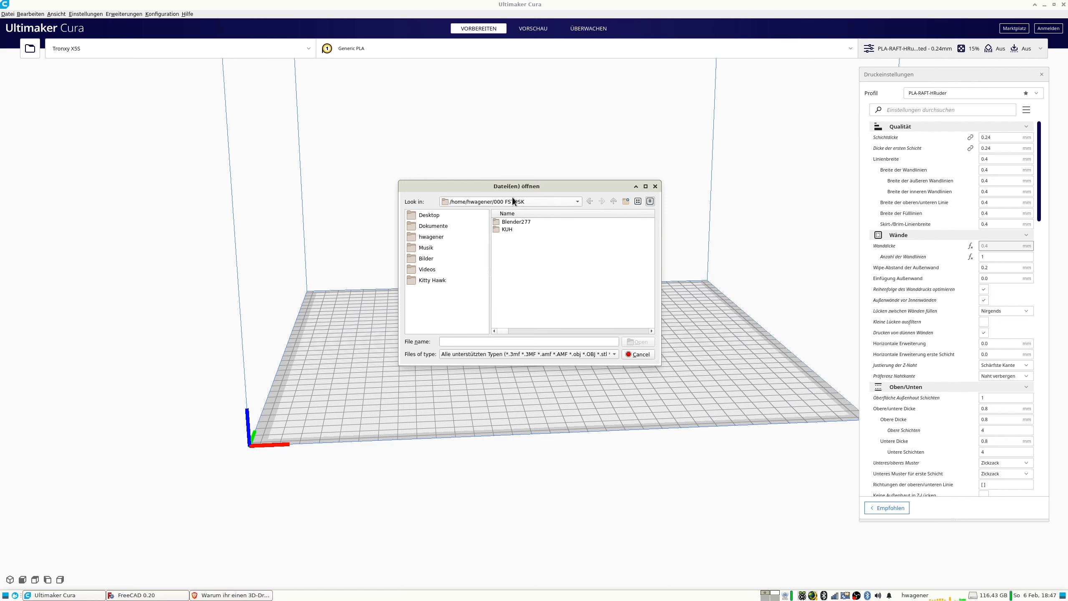
click(614, 202)
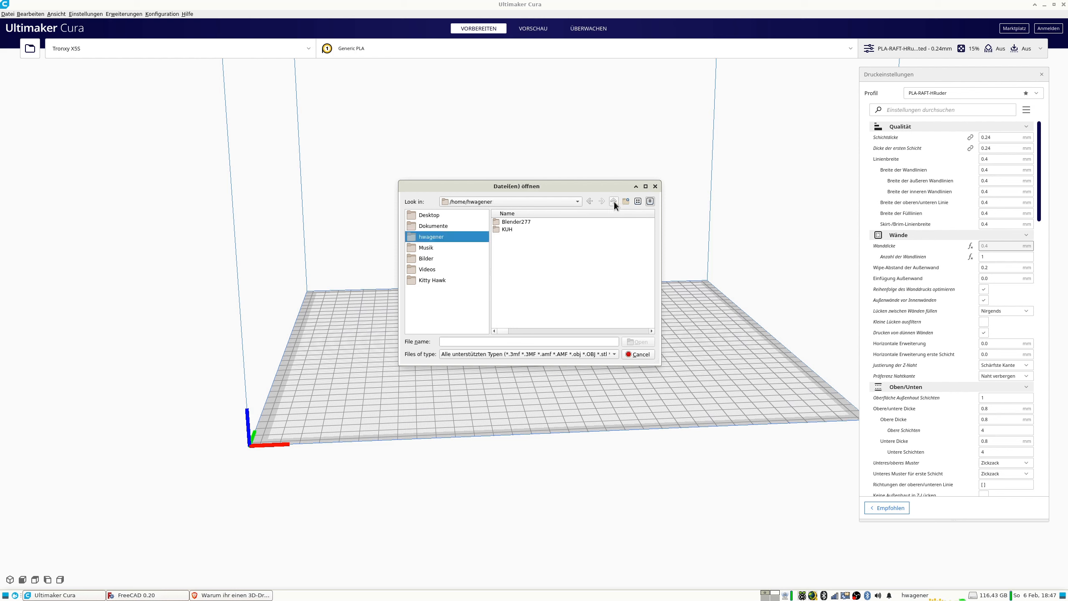
scroll(532, 283, down, 7)
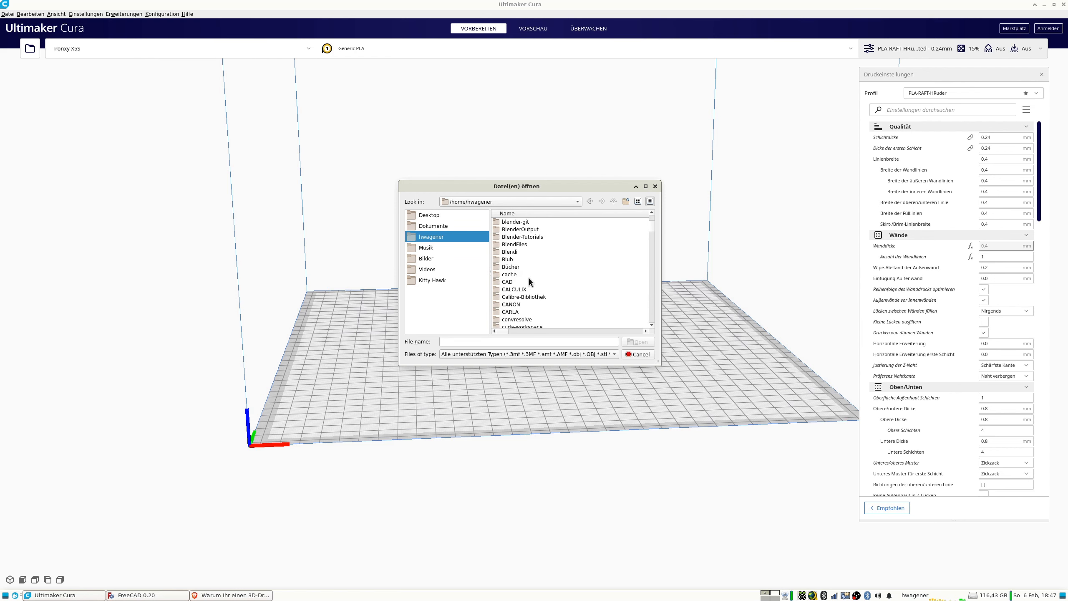
scroll(530, 278, down, 6)
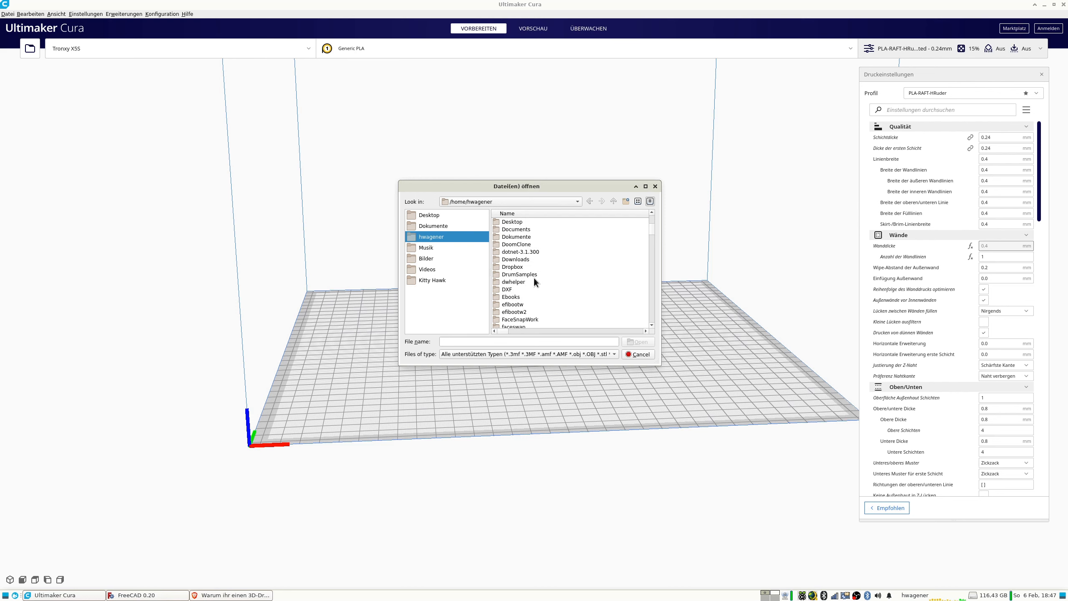
double_click(521, 259)
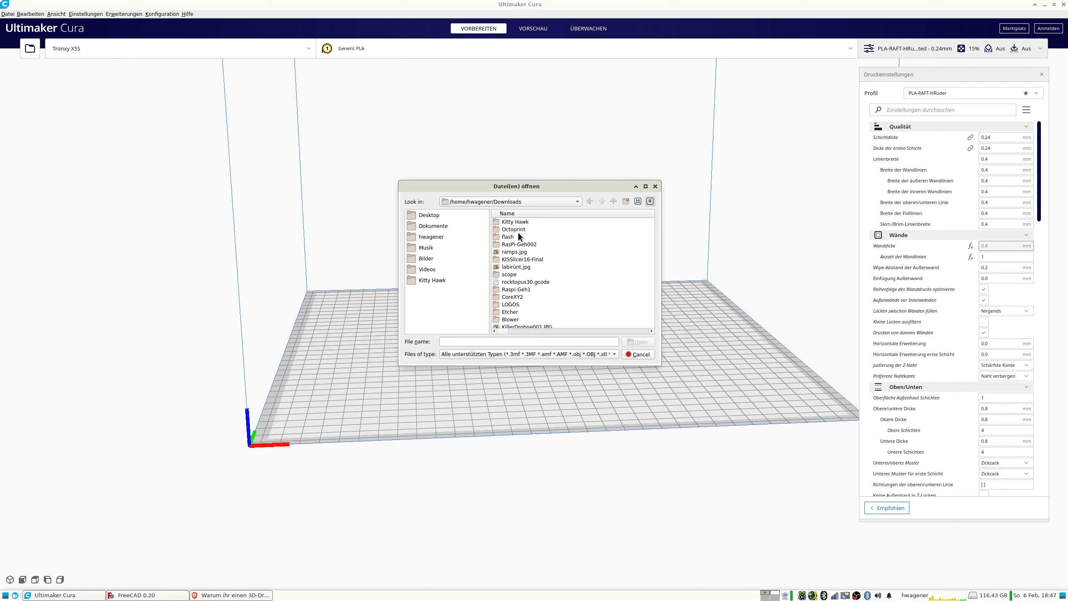
scroll(514, 238, down, 10)
scroll(514, 238, down, 10)
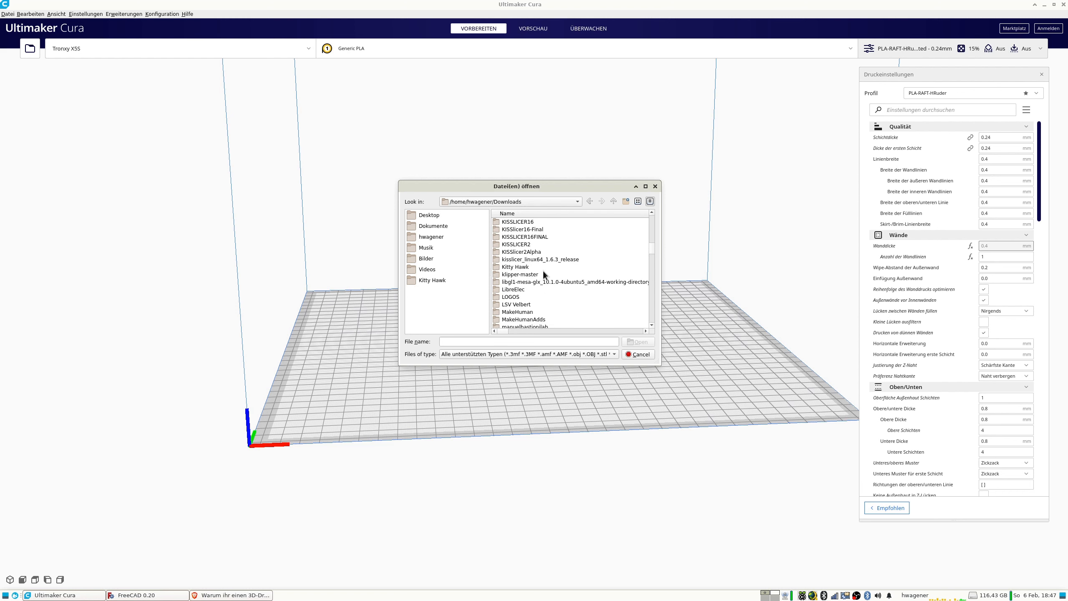
double_click(516, 266)
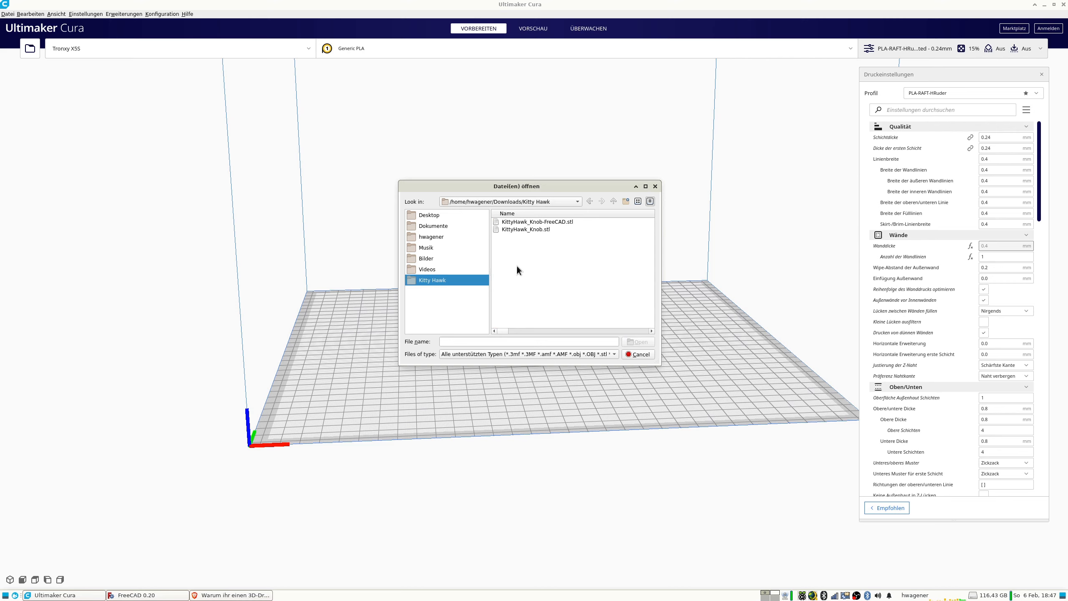
double_click(542, 222)
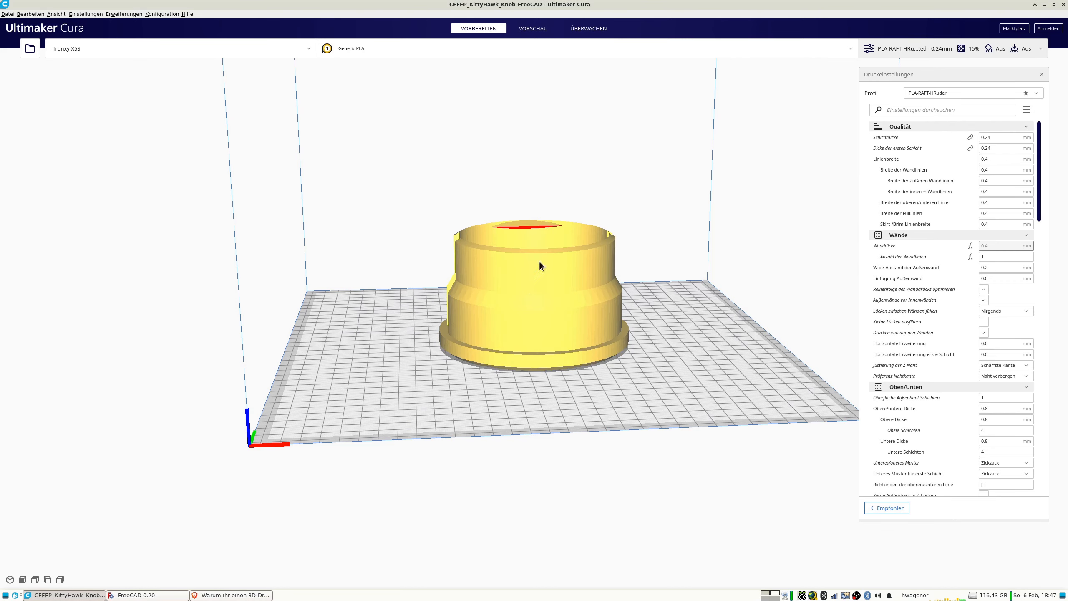
Inspect the loaded knob and slice it at its imported size.
right_drag(471, 249, 519, 231)
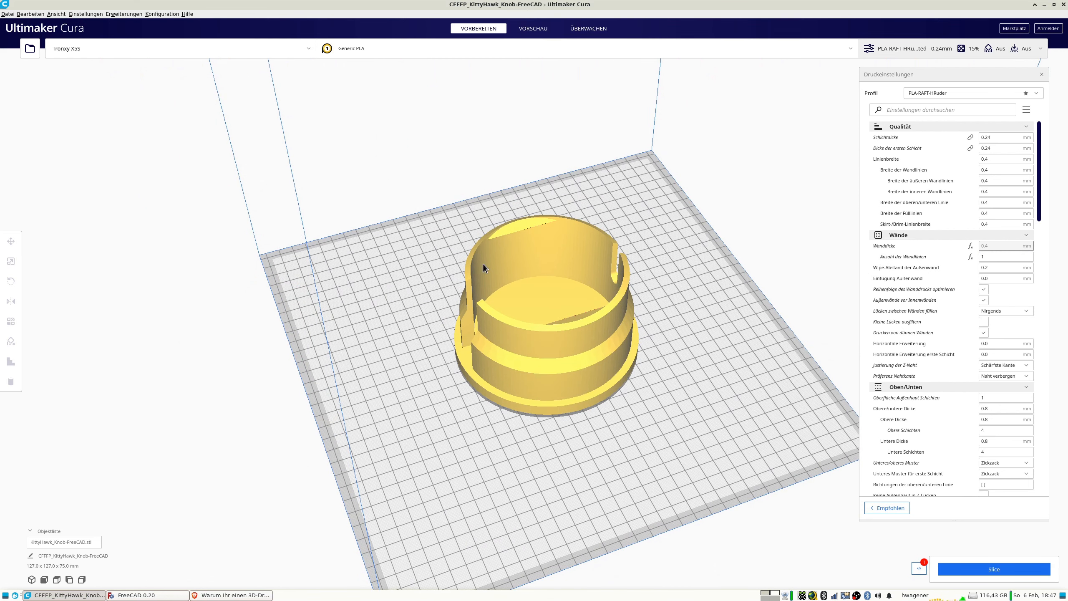
right_drag(496, 295, 584, 287)
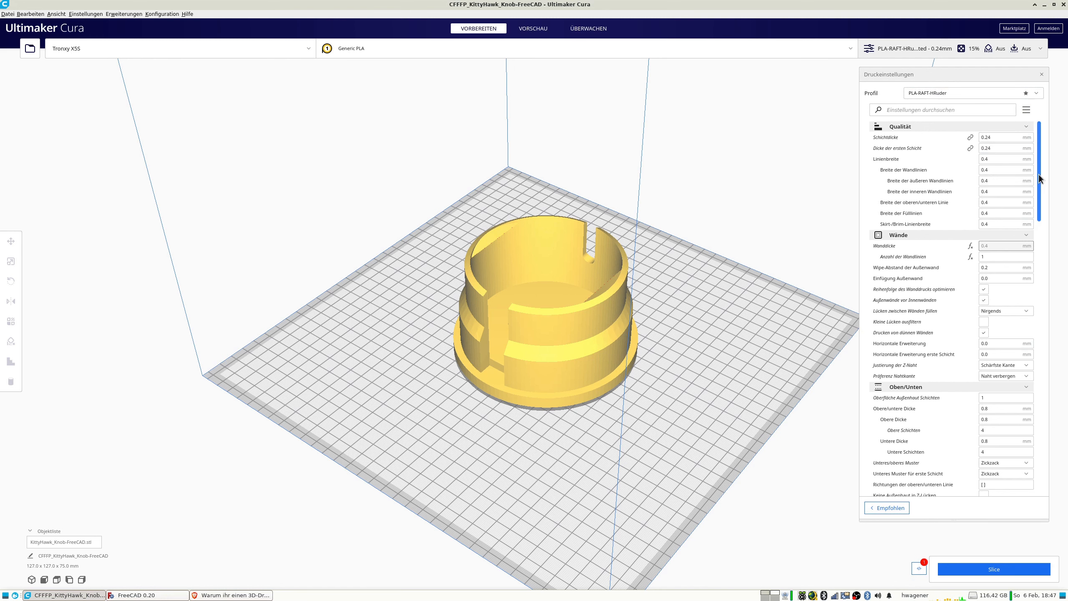
drag(1038, 174, 1065, 392)
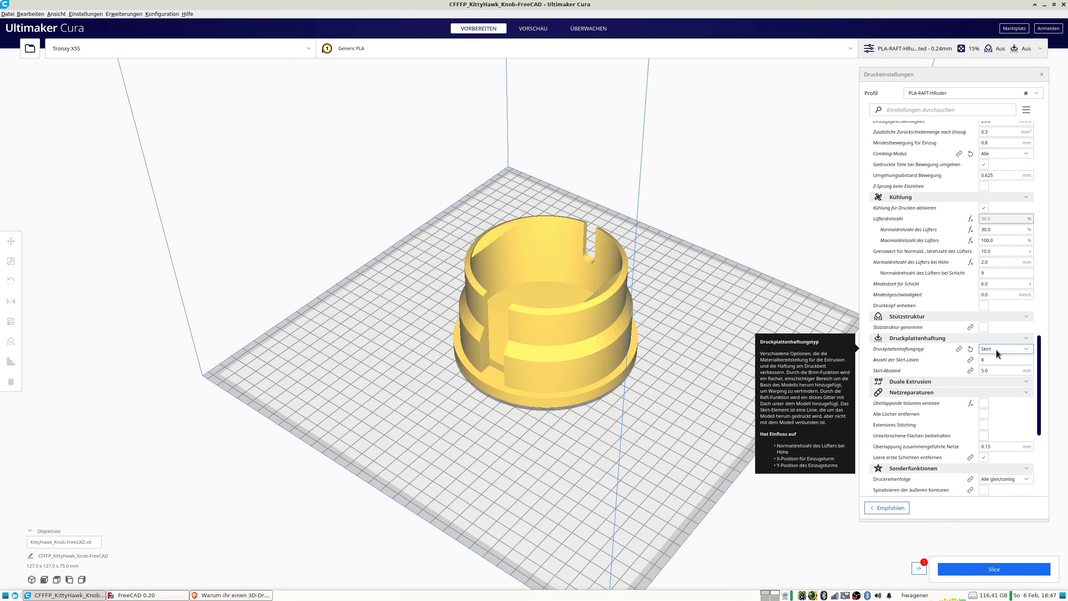
click(978, 569)
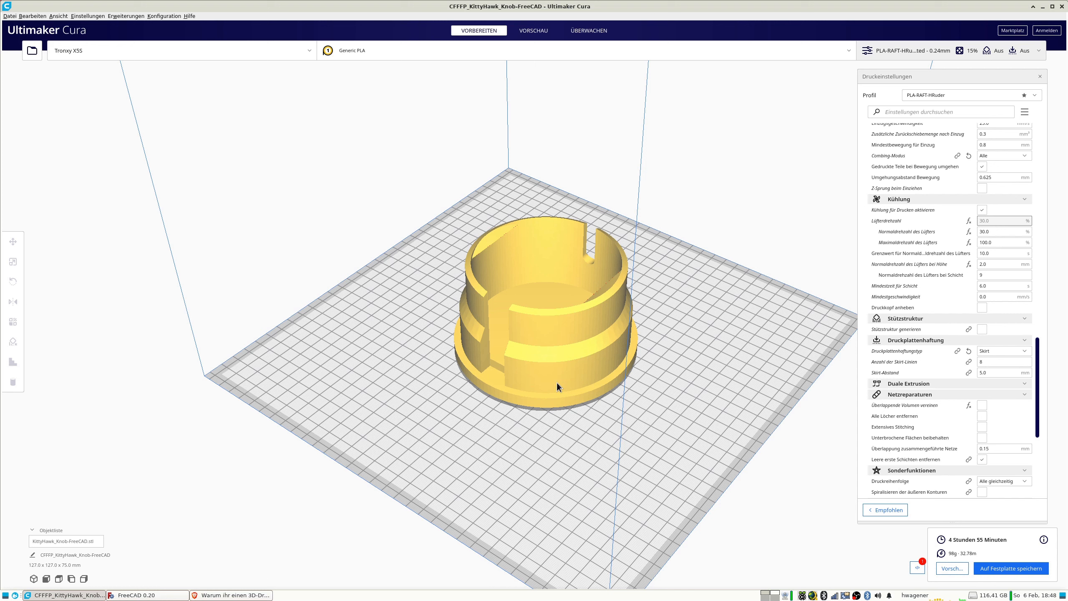
Scale the knob uniformly to 10 % and slice the reduced model.
scroll(556, 383, down, 3)
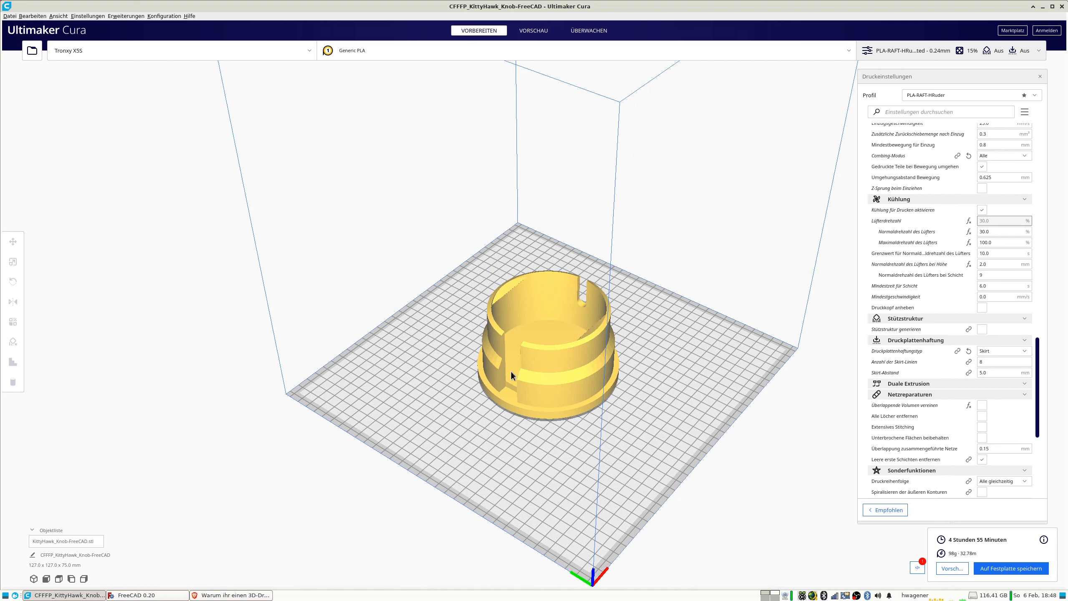
click(541, 365)
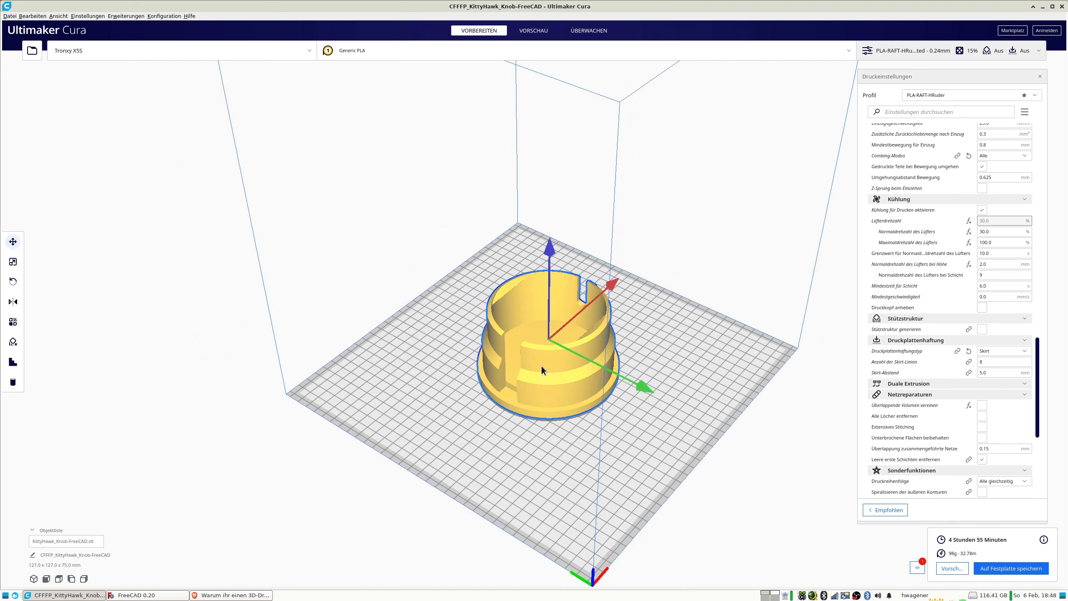
click(18, 282)
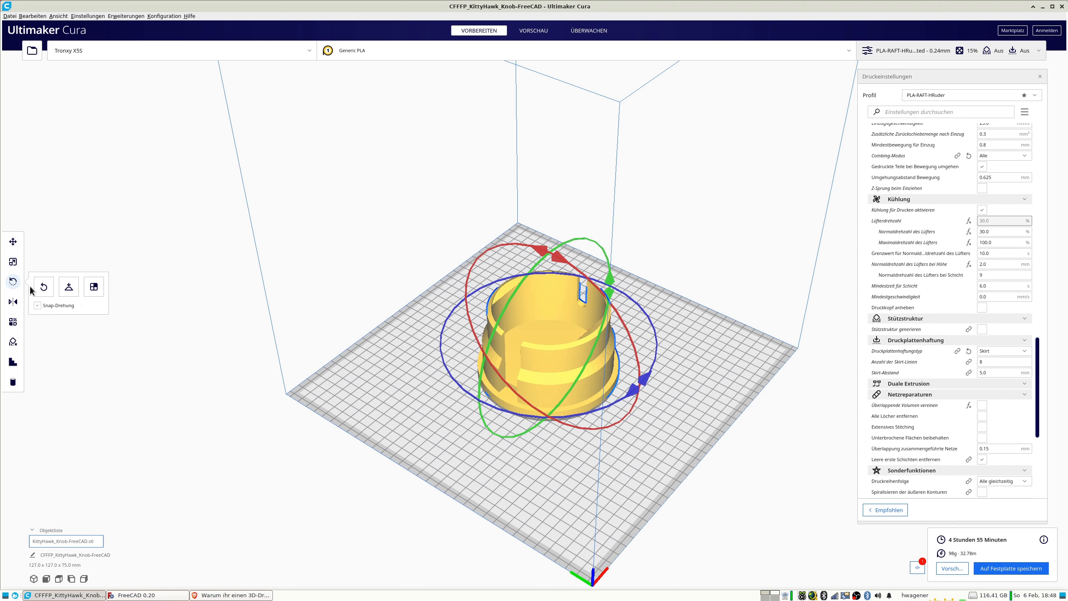
click(13, 262)
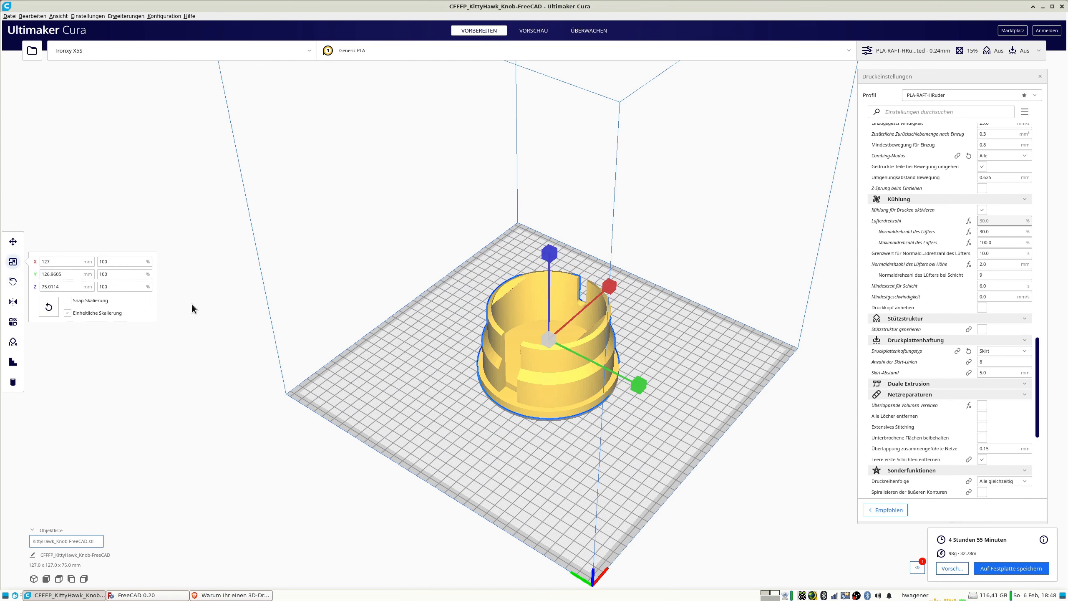
drag(120, 264, 93, 267)
text(10)
key(Return)
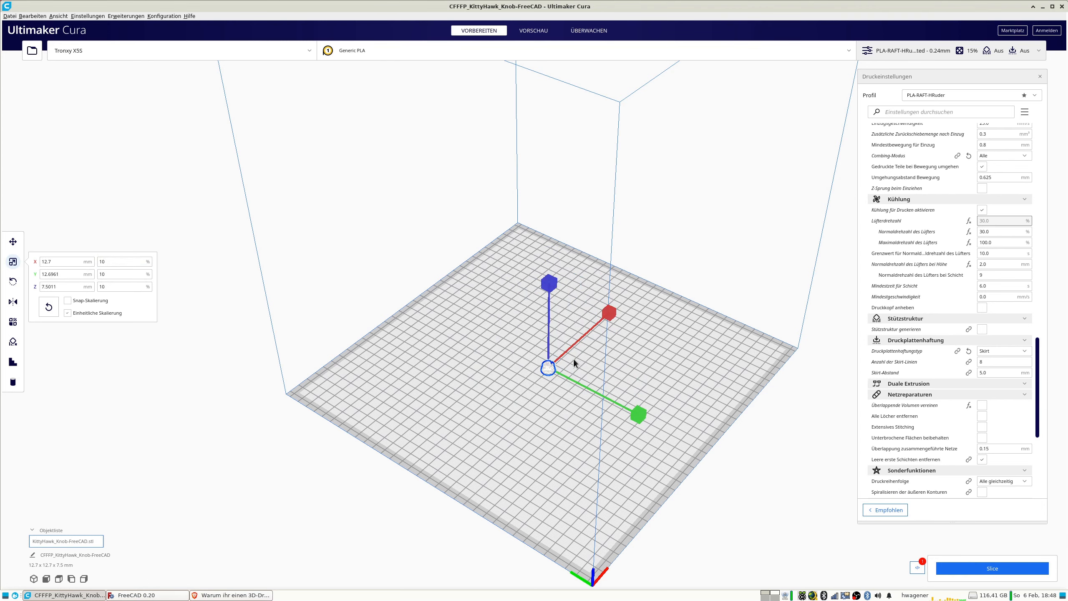
scroll(573, 359, up, 5)
scroll(547, 355, up, 5)
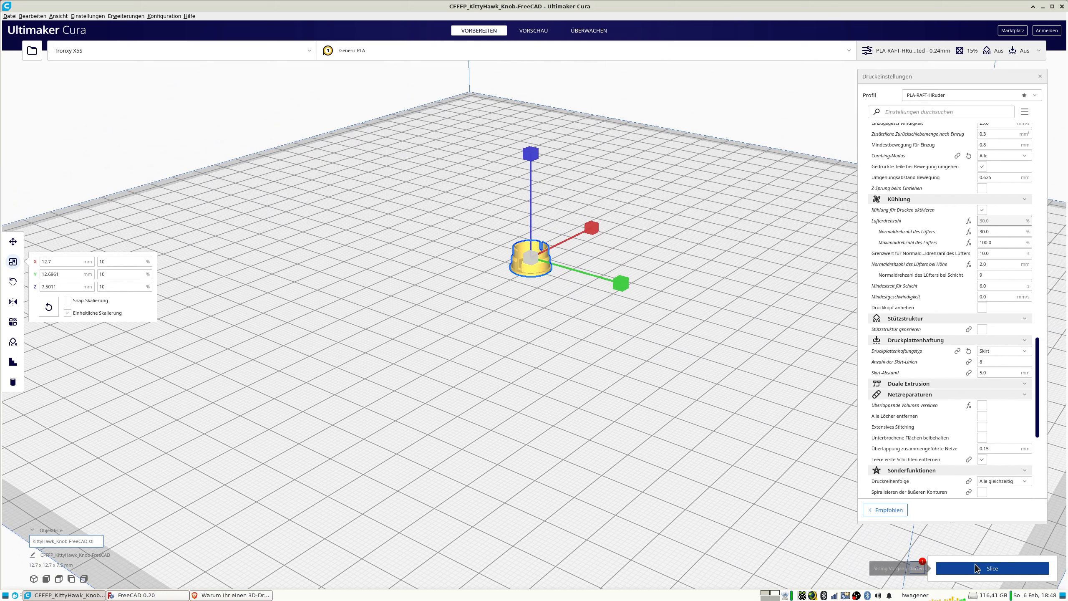
click(975, 564)
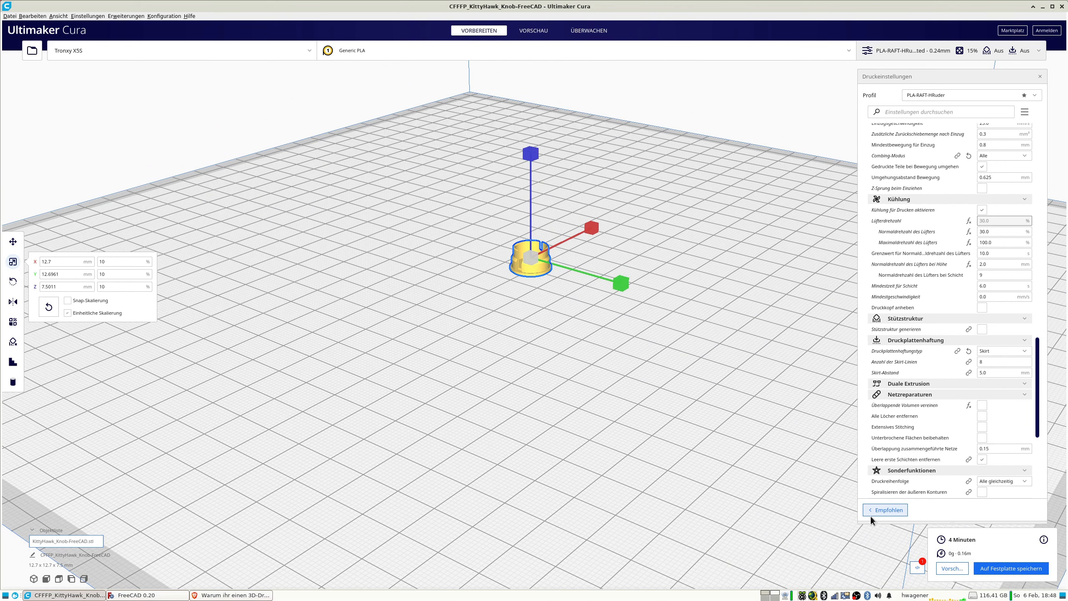
Set the print speed, wall speed, inner wall speed and top surface skin speed to 40 mm/s.
scroll(580, 306, up, 4)
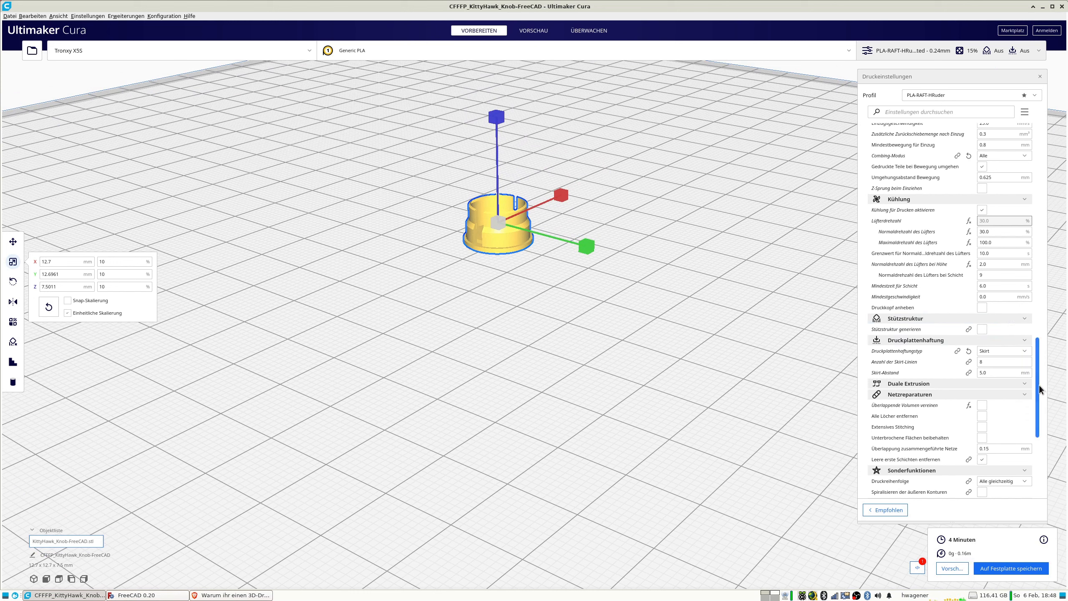
scroll(1035, 389, down, 10)
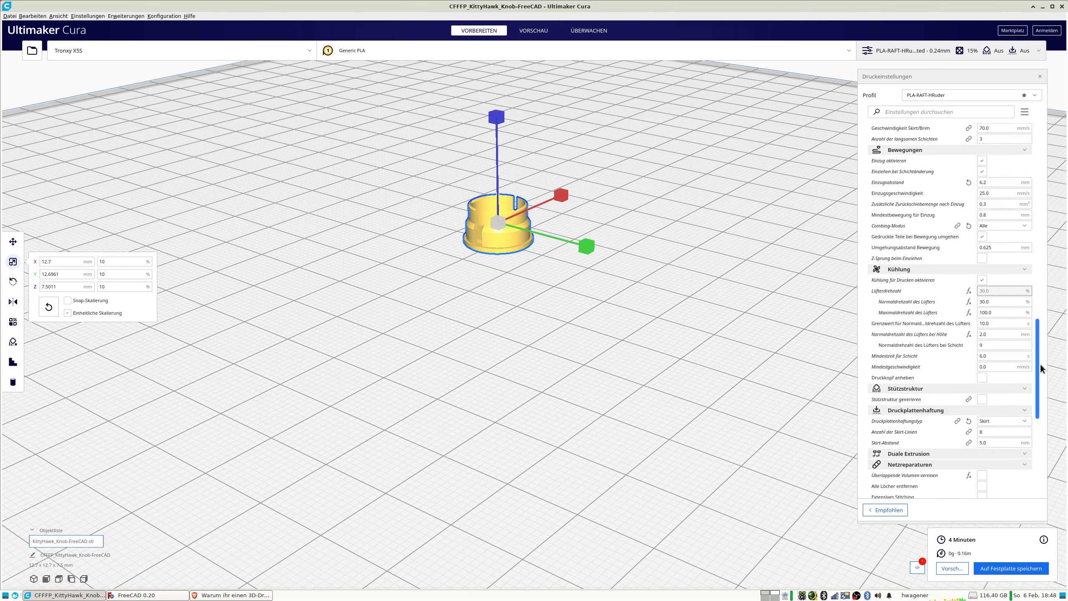
drag(1061, 461, 1036, 302)
drag(1005, 250, 921, 269)
text(40)
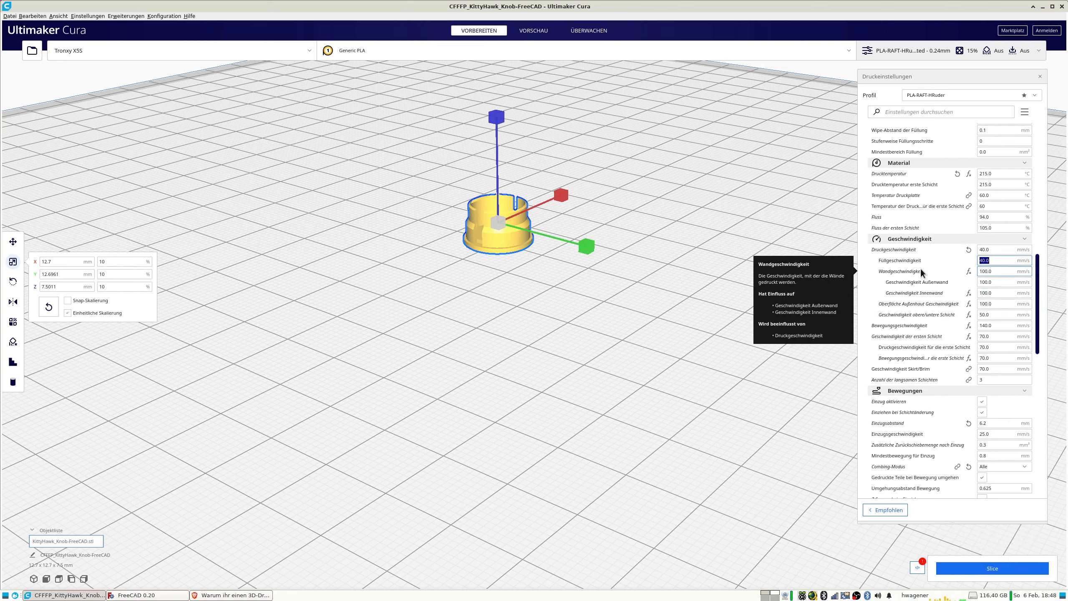
key(Tab)
key(Tab)
key(Tab)
key(Tab)
text(40)
key(Tab)
text(40)
key(Tab)
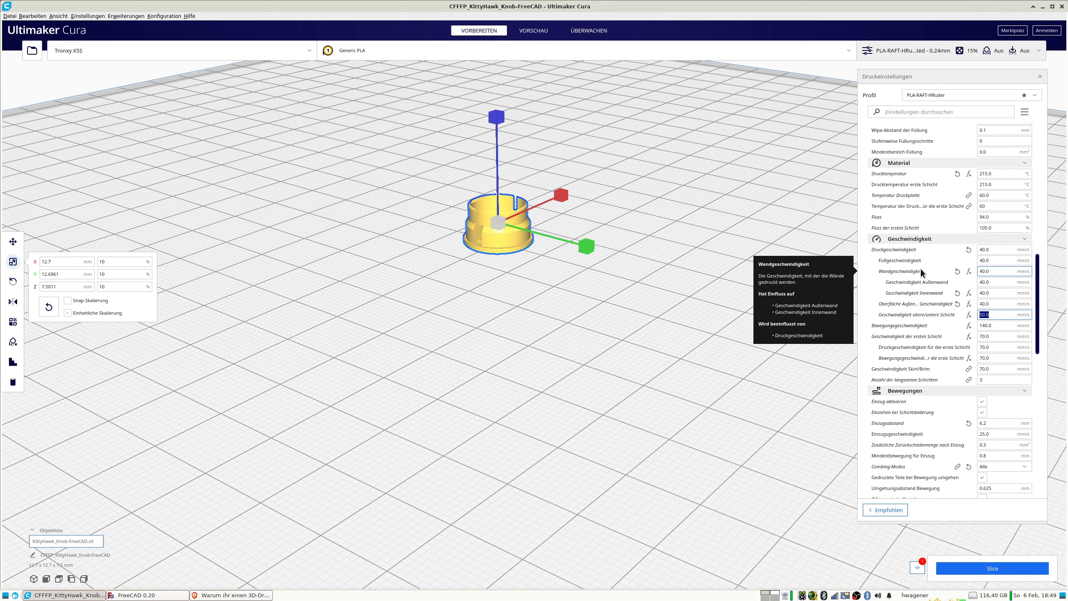
Set the top/bottom layer speed and the initial layer speed to 20 mm/s.
text(20)
key(Tab)
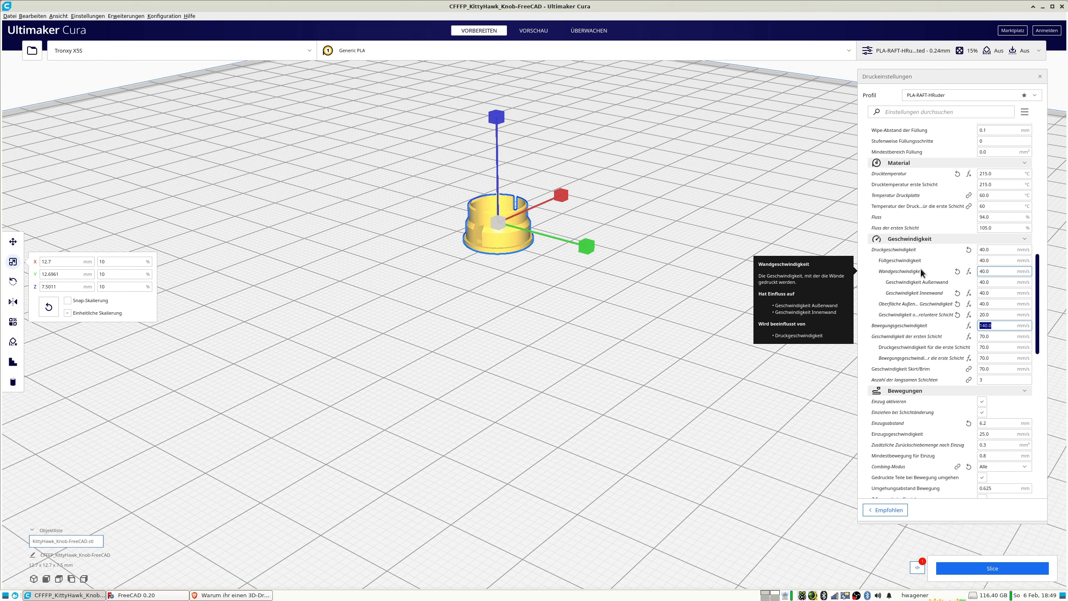
key(Tab)
text(20)
key(Tab)
key(Tab)
key(Tab)
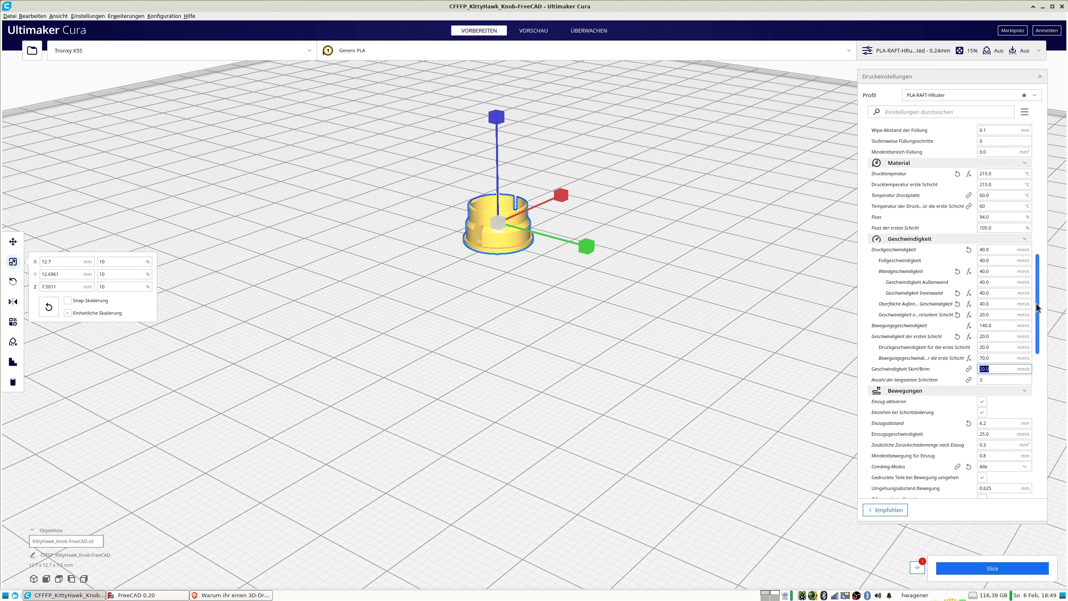
Set the minimum layer time (Mindestzeit für Schicht) to 30 s and reslice the knob.
drag(1039, 310, 1045, 345)
scroll(999, 332, down, 5)
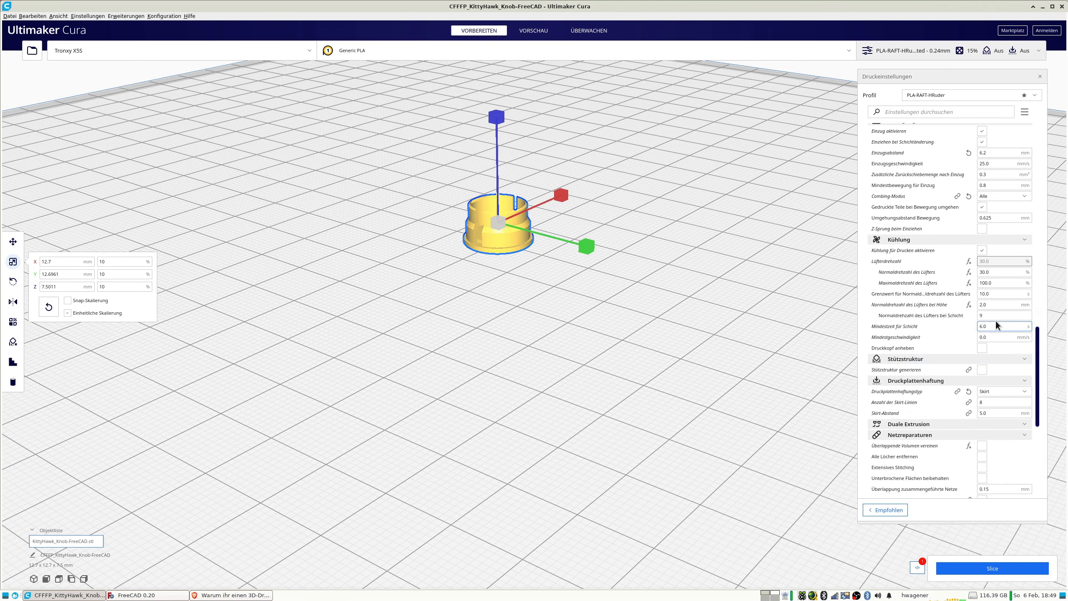
drag(1013, 327, 927, 328)
text(30)
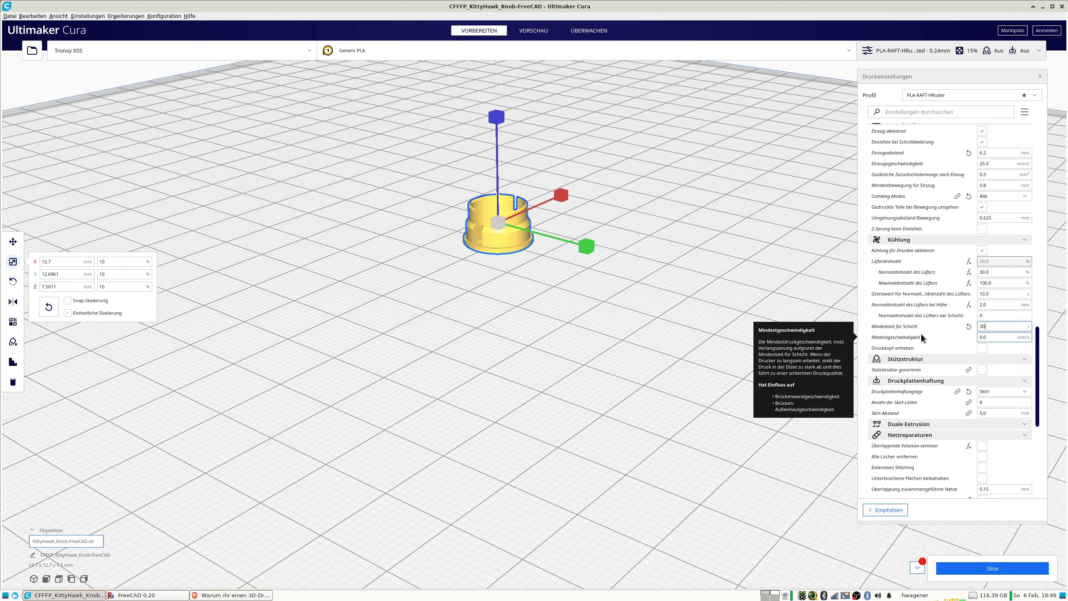
click(1003, 572)
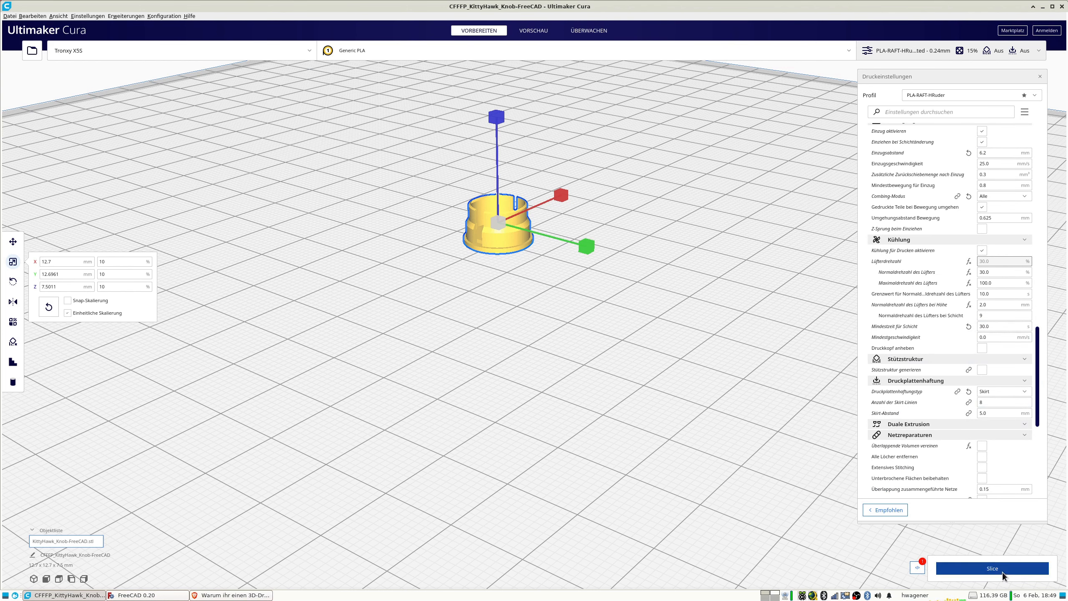